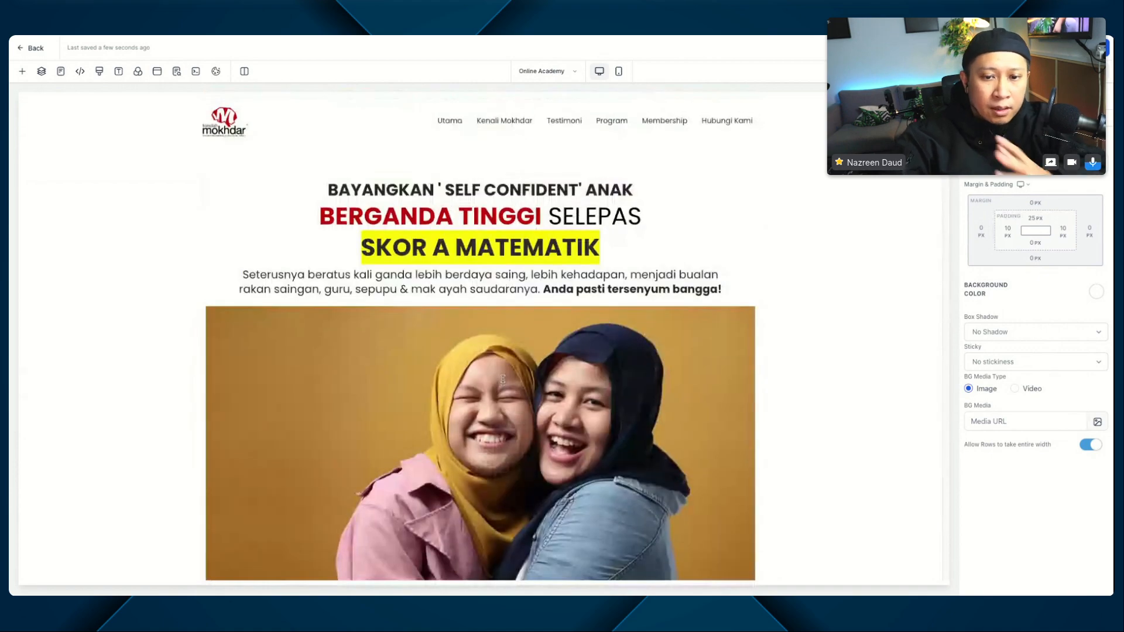
Step: Review the Online Academy landing page's content from the hero headline down to the footer
{"action": "scroll", "coordinate": [560, 388], "scroll_direction": "down", "scroll_amount": 8}
{"action": "scroll", "coordinate": [561, 387], "scroll_direction": "up", "scroll_amount": 8}
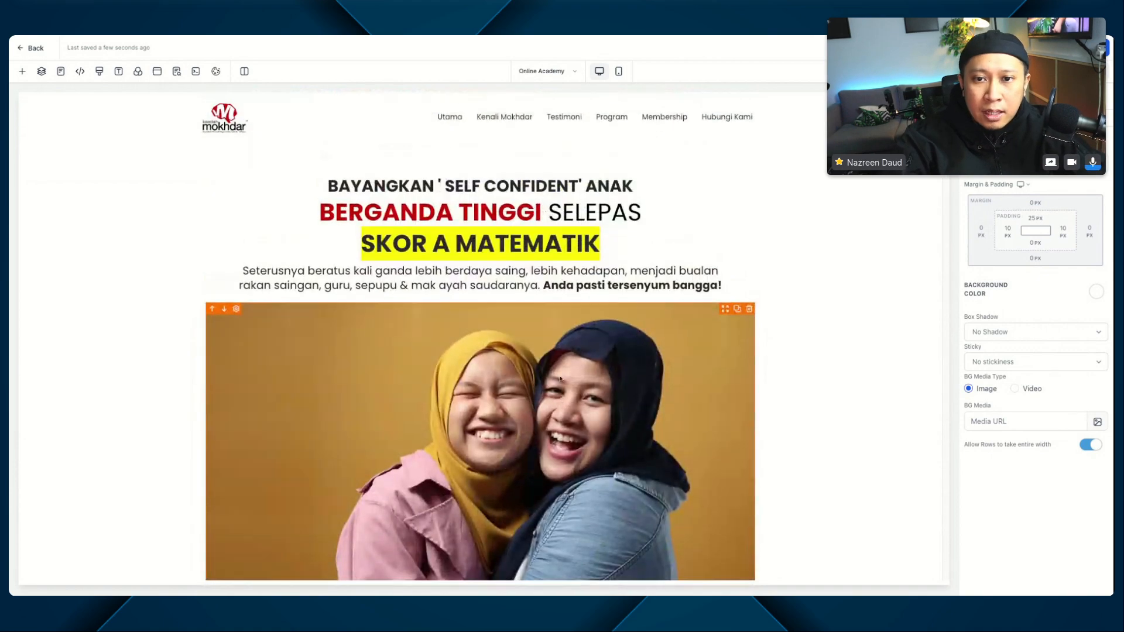
{"action": "scroll", "coordinate": [434, 320], "scroll_direction": "down", "scroll_amount": 6}
{"action": "scroll", "coordinate": [433, 321], "scroll_direction": "down", "scroll_amount": 3}
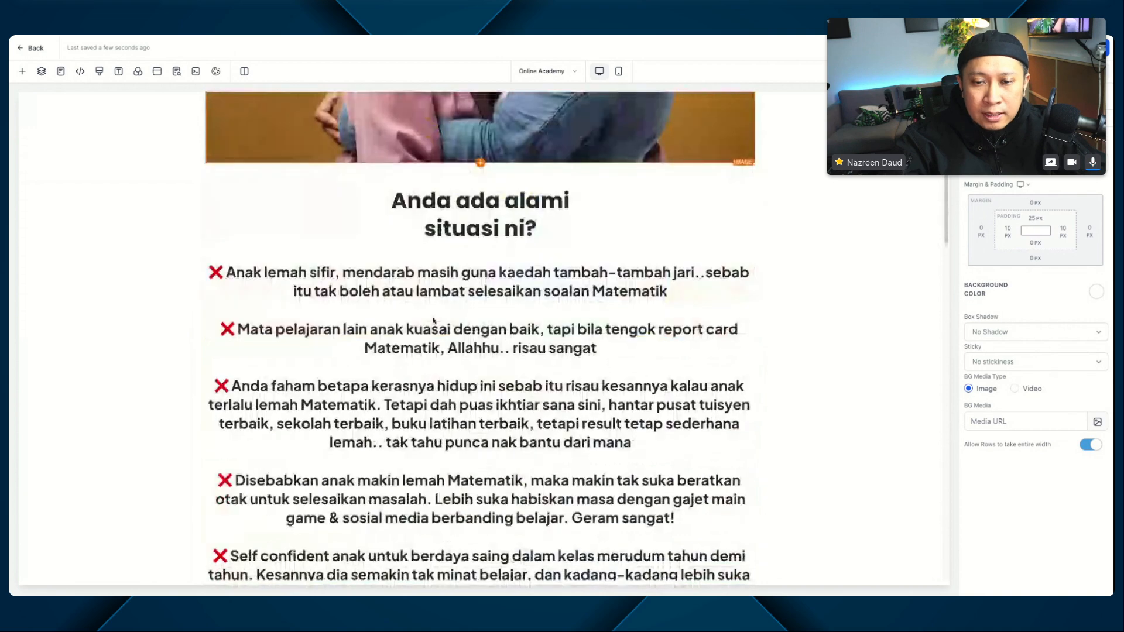
{"action": "scroll", "coordinate": [438, 317], "scroll_direction": "up", "scroll_amount": 10}
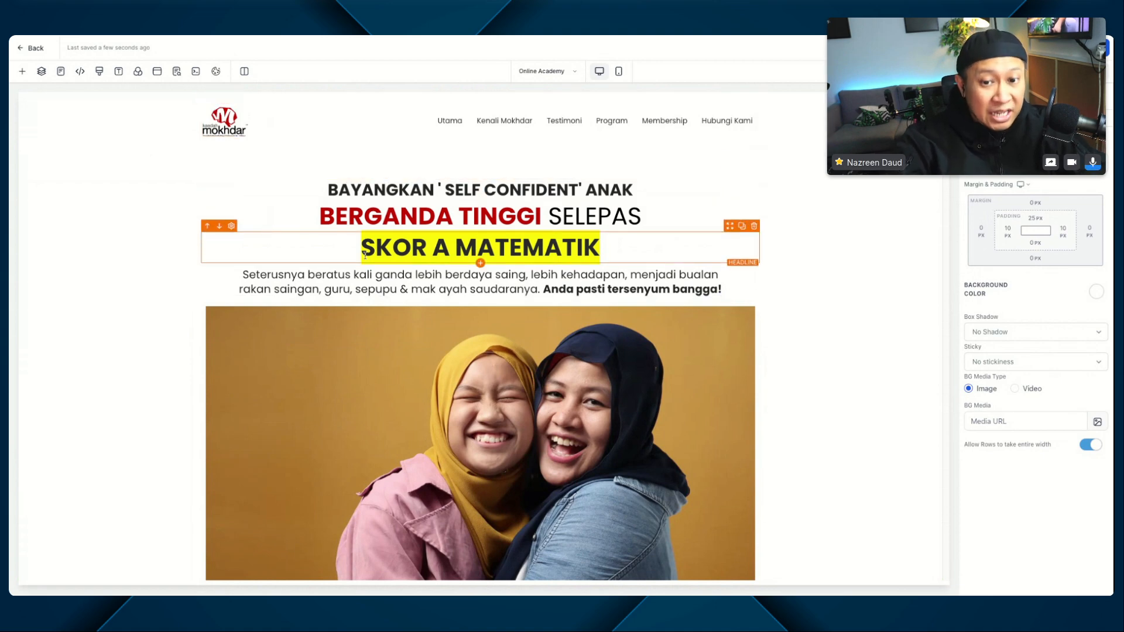
{"action": "scroll", "coordinate": [406, 241], "scroll_direction": "down", "scroll_amount": 8}
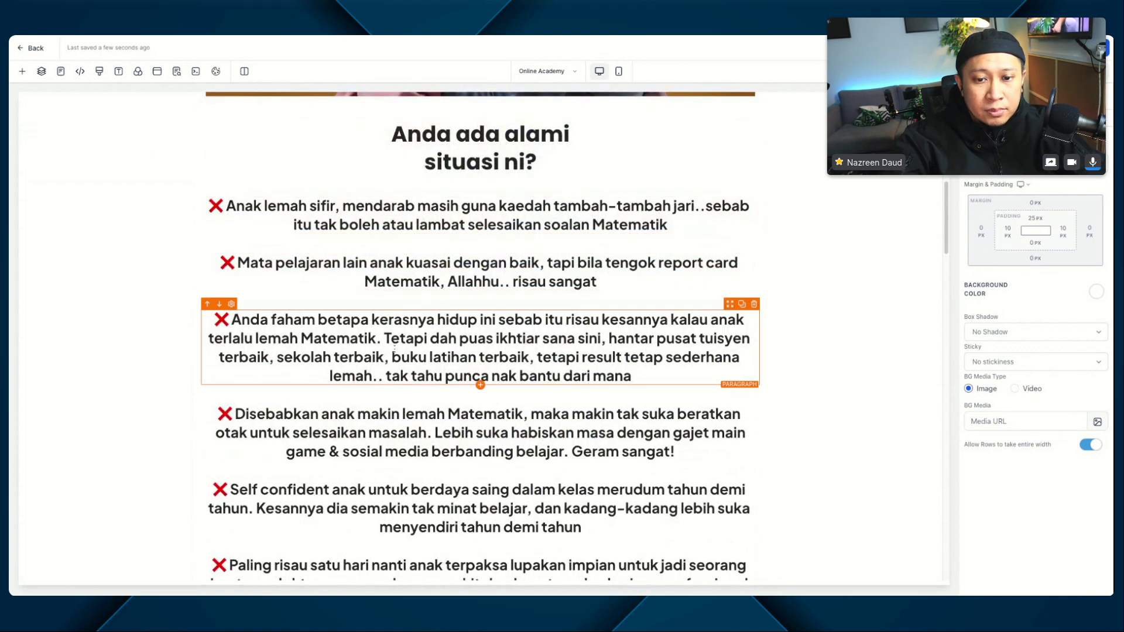
{"action": "scroll", "coordinate": [395, 348], "scroll_direction": "down", "scroll_amount": 9}
{"action": "scroll", "coordinate": [397, 348], "scroll_direction": "down", "scroll_amount": 4}
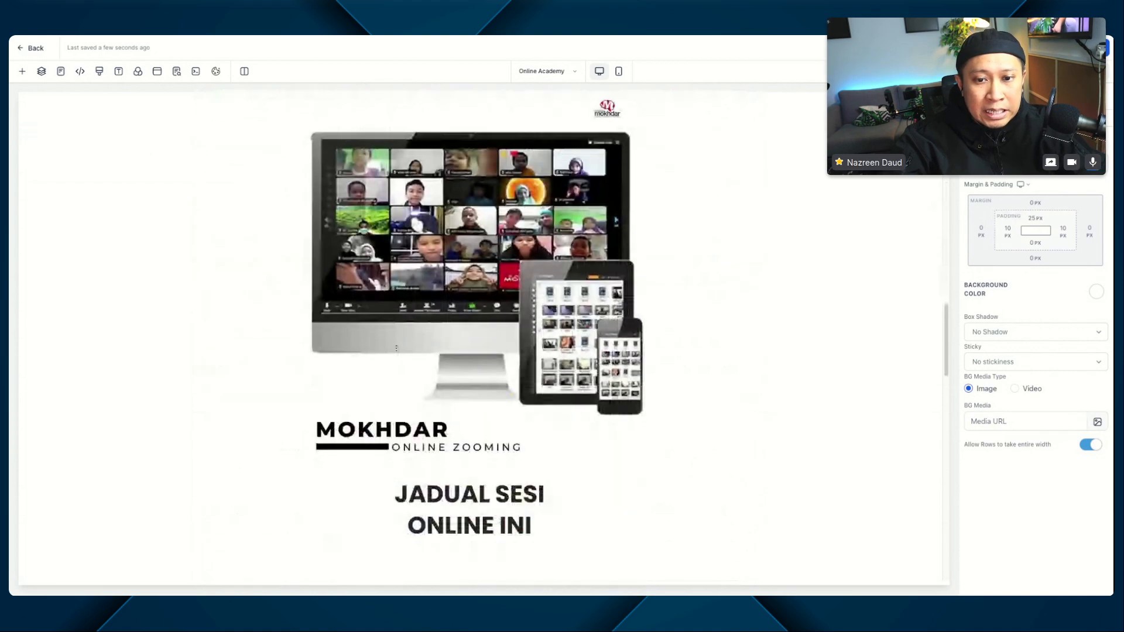
{"action": "scroll", "coordinate": [396, 347], "scroll_direction": "down", "scroll_amount": 9}
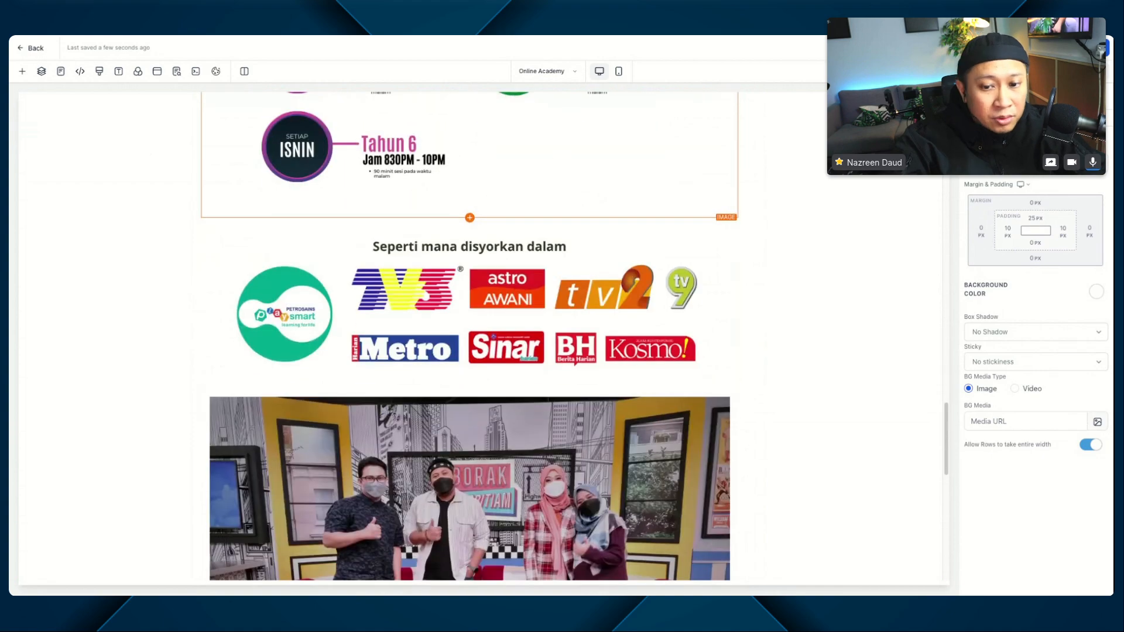
{"action": "scroll", "coordinate": [396, 347], "scroll_direction": "down", "scroll_amount": 5}
{"action": "scroll", "coordinate": [397, 348], "scroll_direction": "up", "scroll_amount": 7}
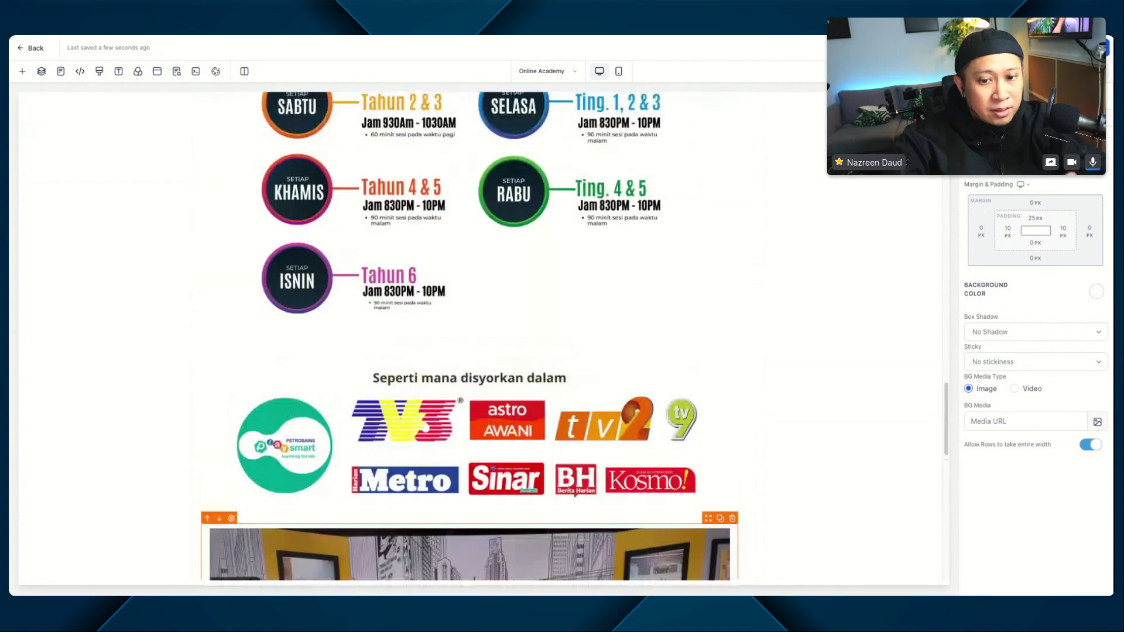
{"action": "scroll", "coordinate": [485, 402], "scroll_direction": "down", "scroll_amount": 10}
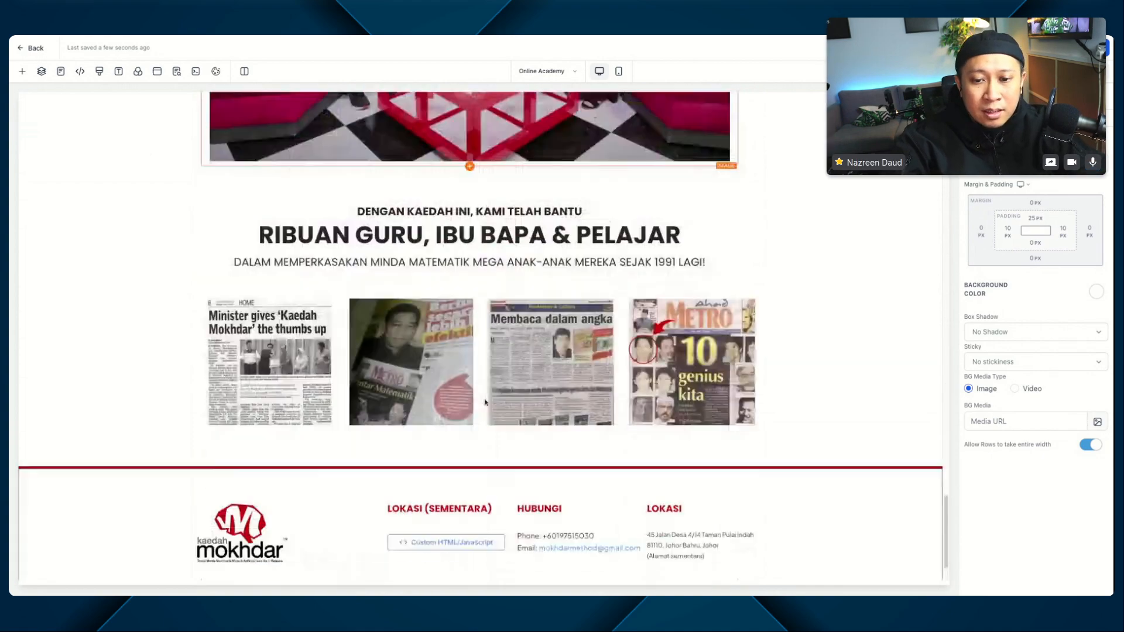
{"action": "scroll", "coordinate": [486, 402], "scroll_direction": "down", "scroll_amount": 2}
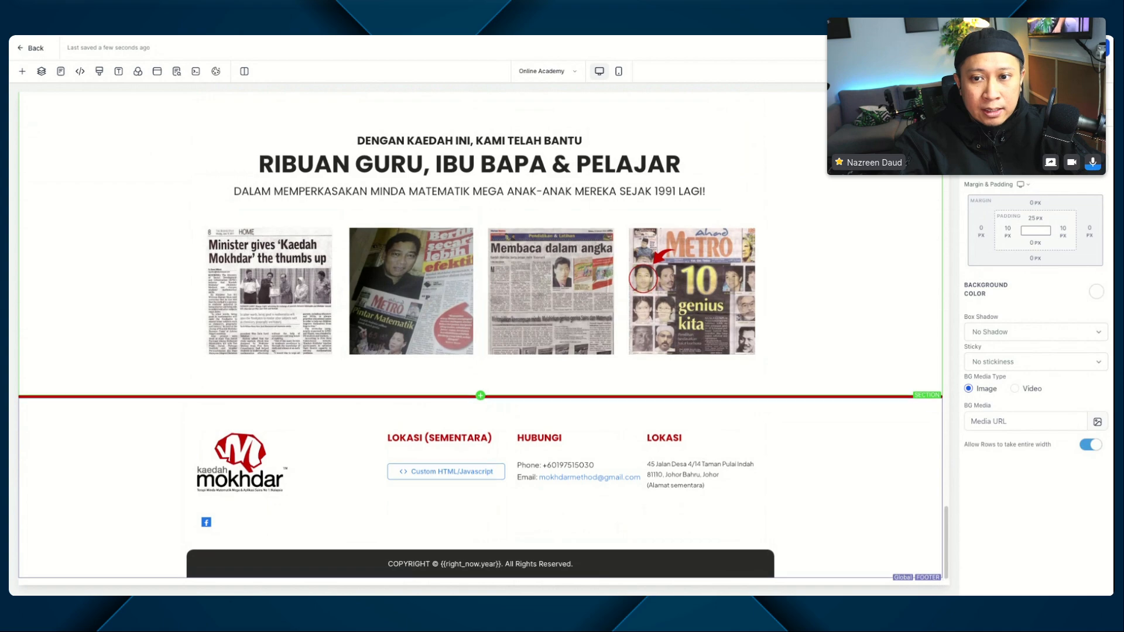
{"action": "scroll", "coordinate": [480, 337], "scroll_direction": "up", "scroll_amount": 4}
{"action": "scroll", "coordinate": [620, 127], "scroll_direction": "down", "scroll_amount": 4}
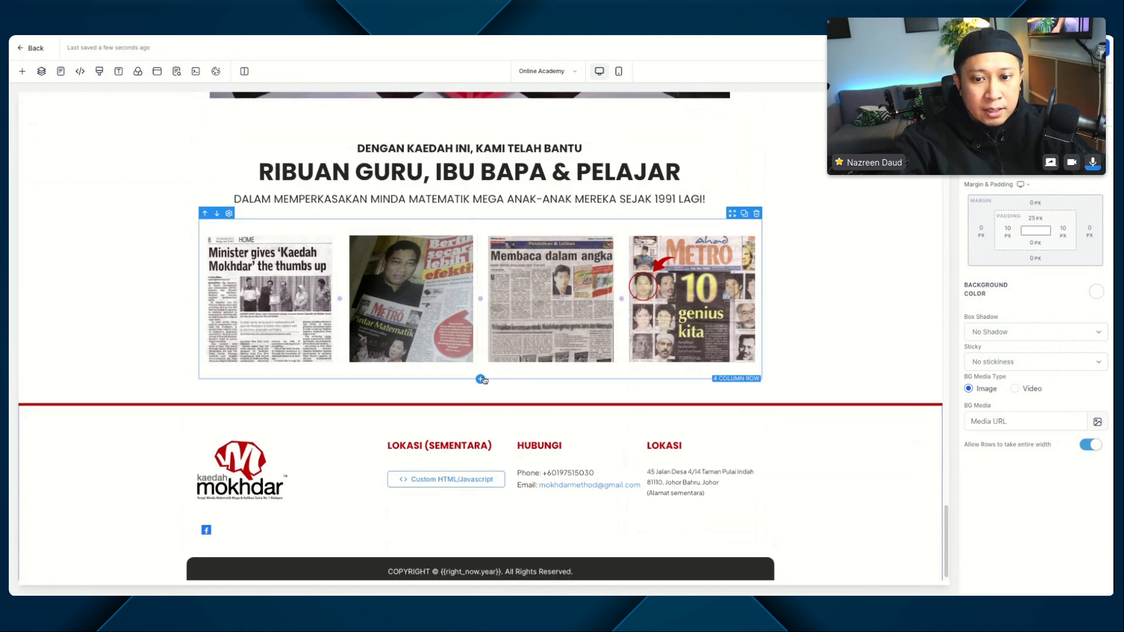
Step: Add a full-width section between the newspaper clippings and the footer, and insert a 1-column row in it
{"action": "left_click", "coordinate": [480, 379]}
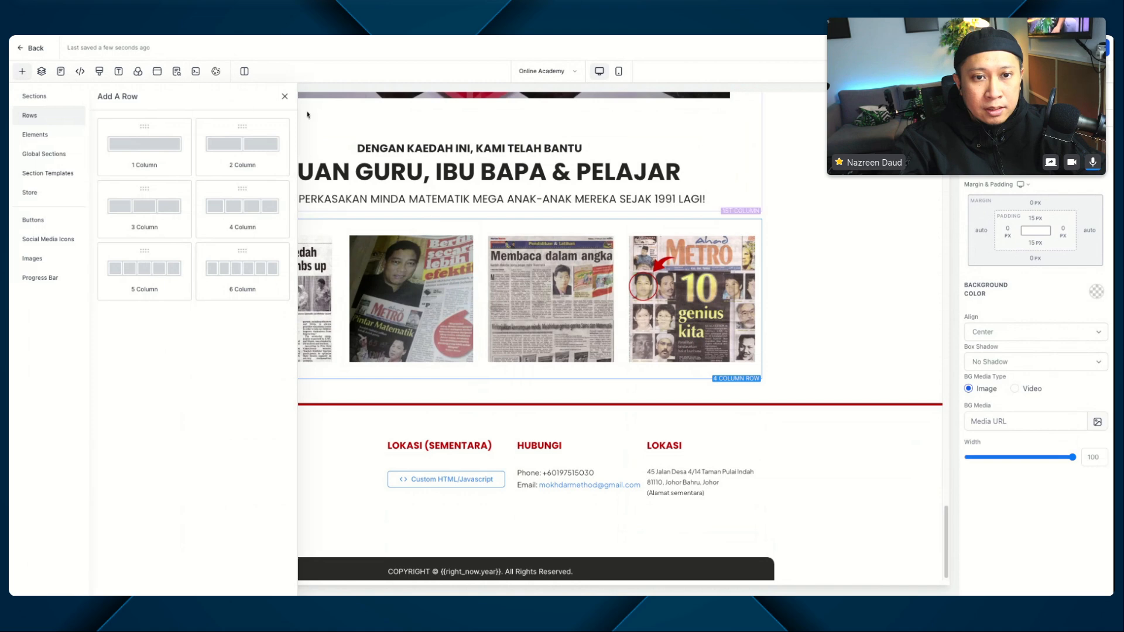
{"action": "left_click", "coordinate": [284, 97]}
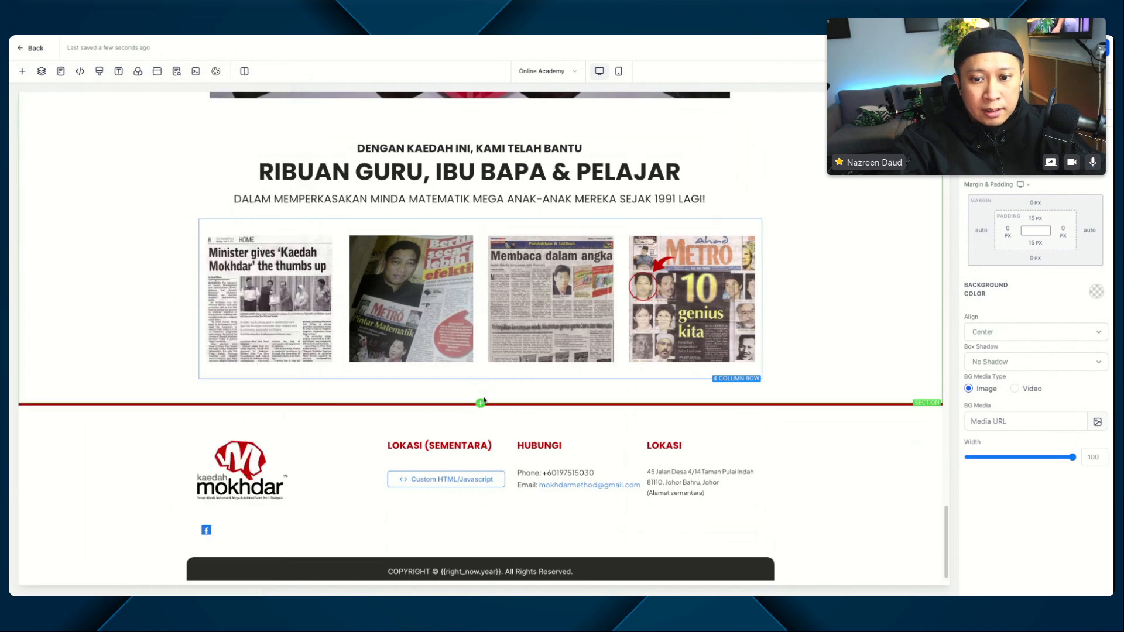
{"action": "left_click", "coordinate": [480, 403]}
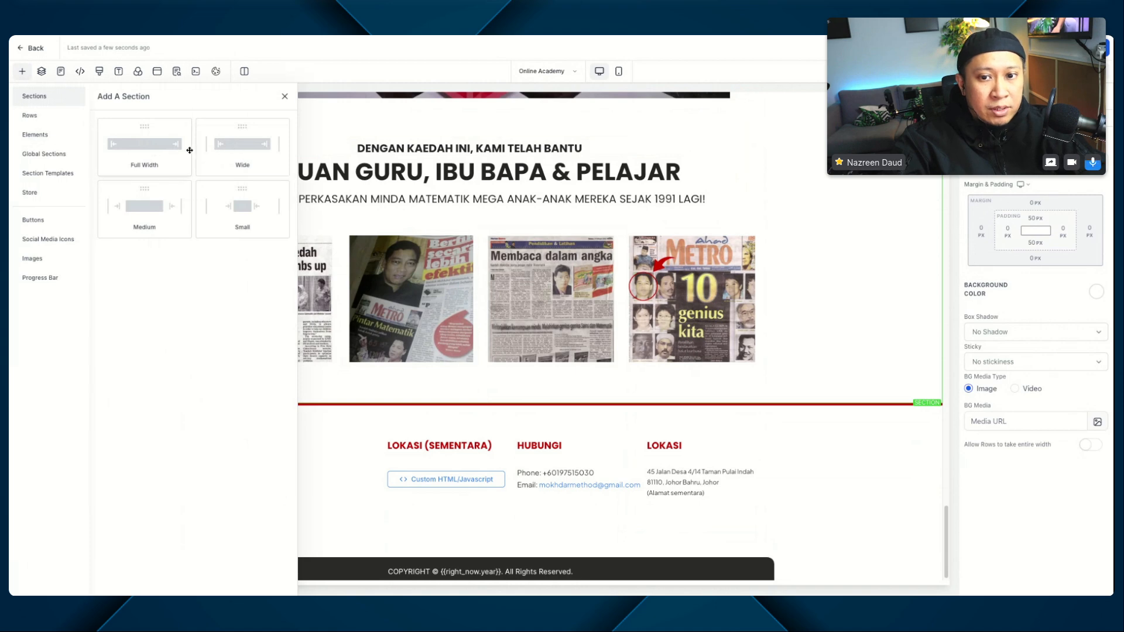
{"action": "left_click", "coordinate": [143, 145]}
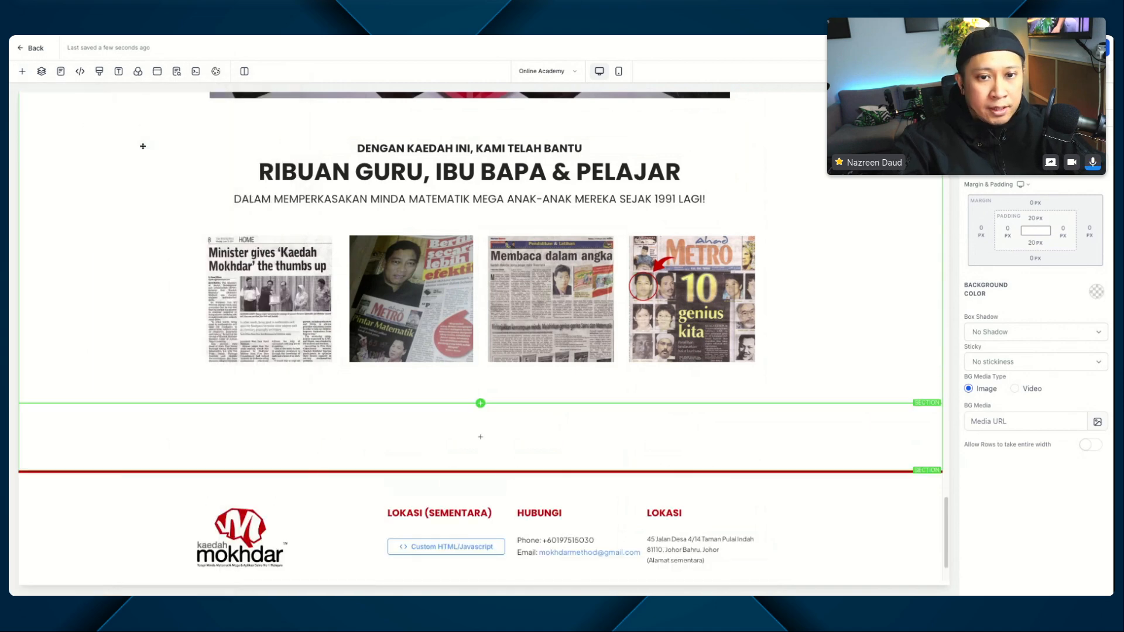
{"action": "left_click", "coordinate": [481, 439]}
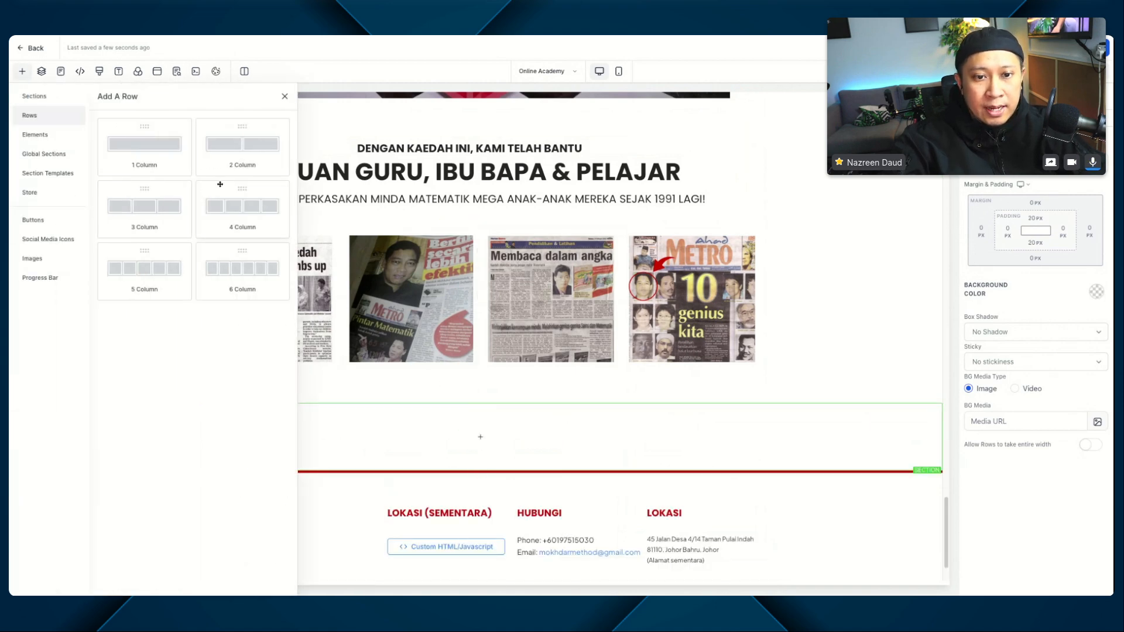
{"action": "left_click", "coordinate": [146, 151]}
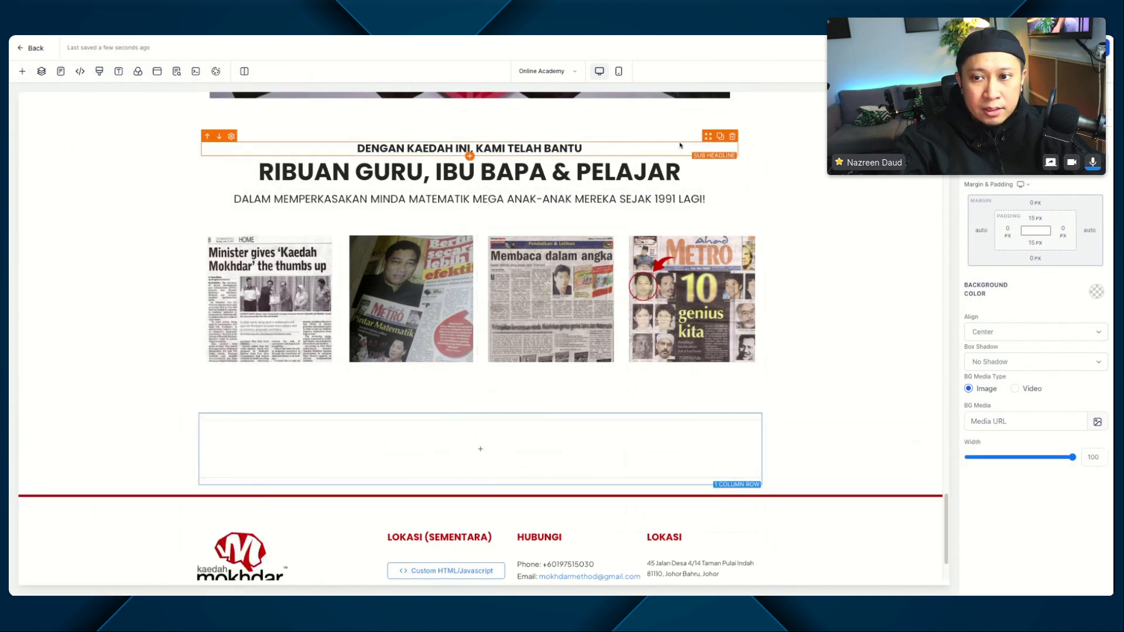
Step: Duplicate the "DENGAN KAEDAH INI, KAMI TELAH BANTU" sub-headline and the "RIBUAN GURU, IBU BAPA & PELAJAR" headline into the new row
{"action": "scroll", "coordinate": [663, 143], "scroll_direction": "up", "scroll_amount": 5}
{"action": "scroll", "coordinate": [656, 221], "scroll_direction": "down", "scroll_amount": 4}
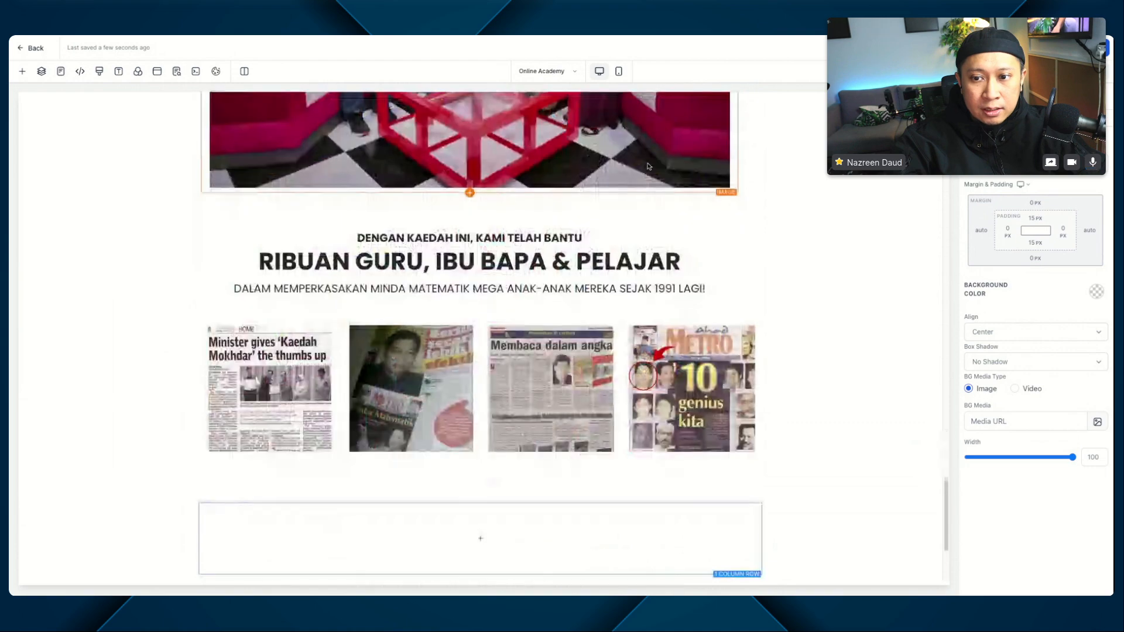
{"action": "scroll", "coordinate": [692, 268], "scroll_direction": "down", "scroll_amount": 2}
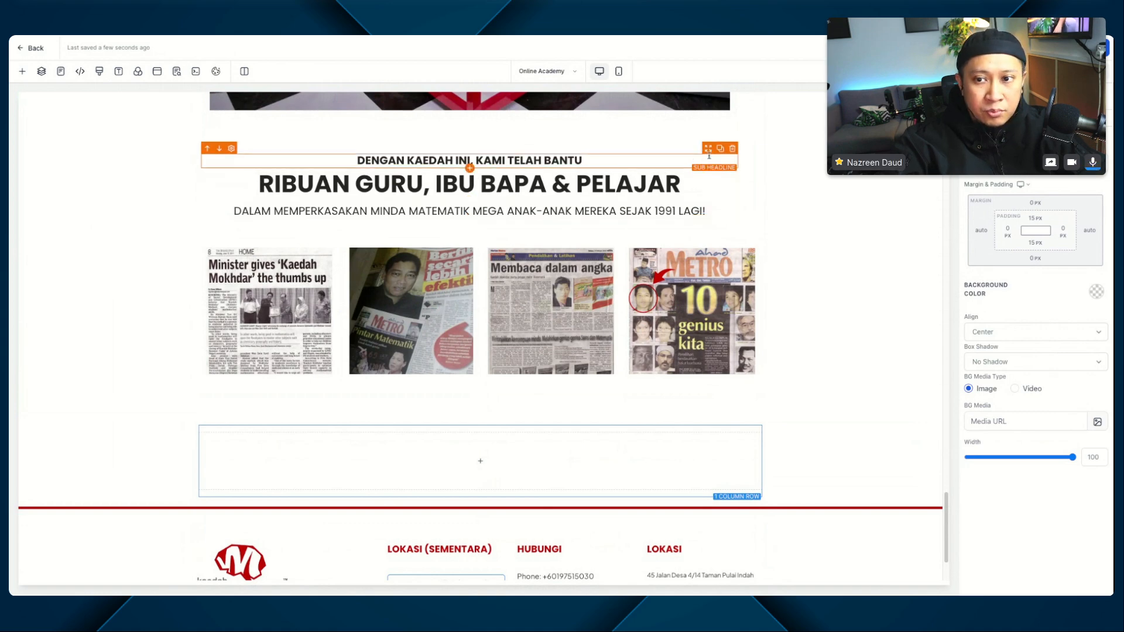
{"action": "left_click_drag", "start_coordinate": [722, 153], "coordinate": [690, 478]}
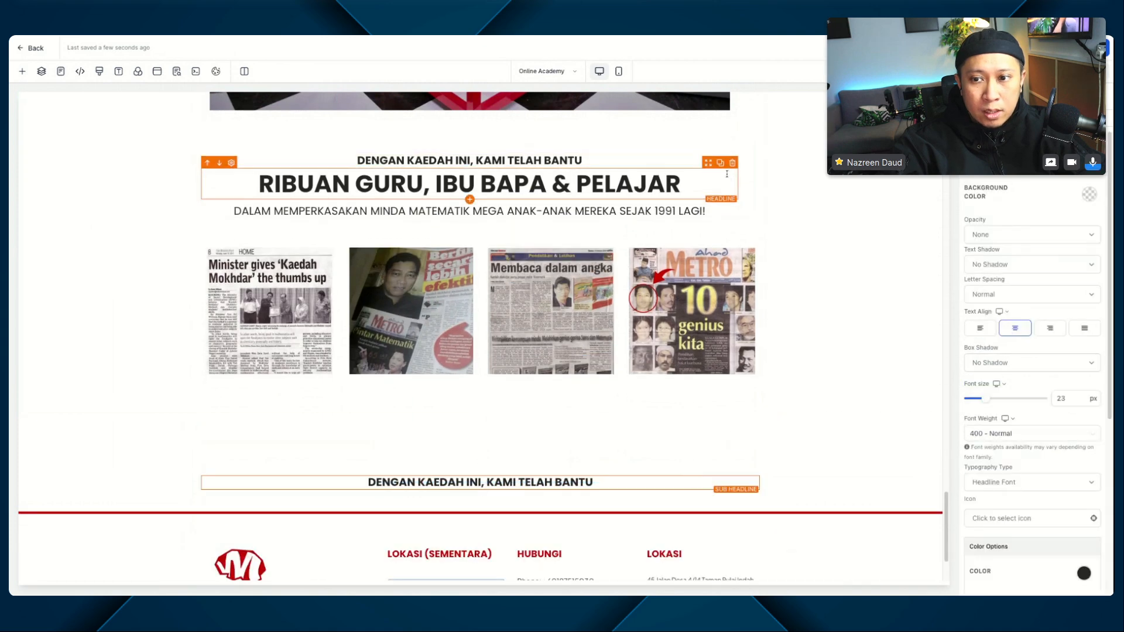
{"action": "left_click", "coordinate": [720, 167]}
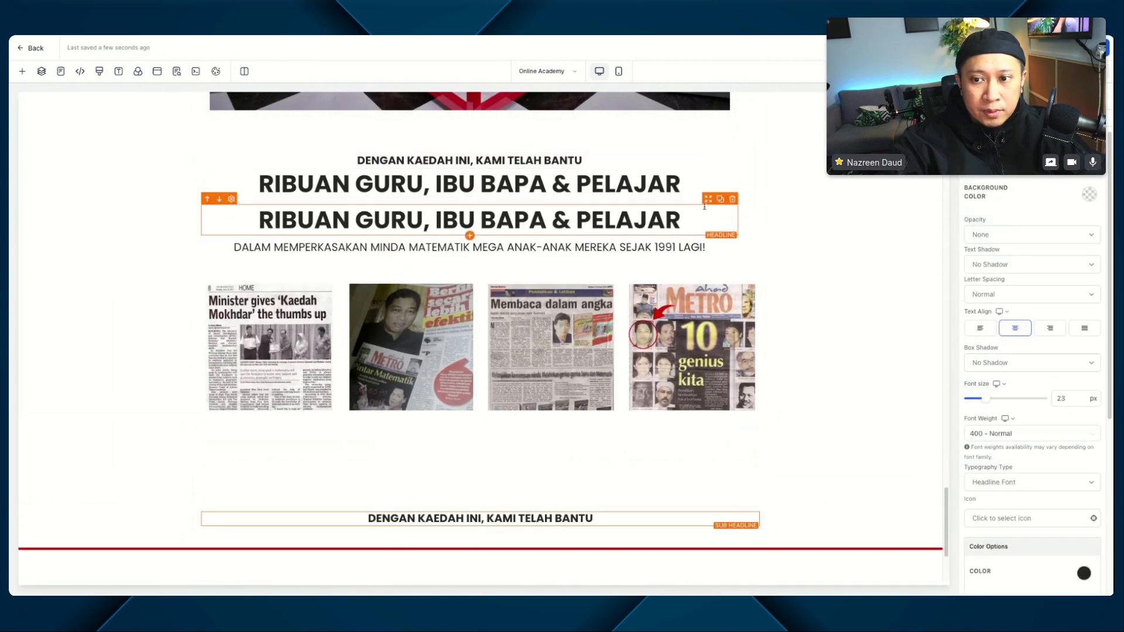
{"action": "left_click_drag", "start_coordinate": [708, 203], "coordinate": [696, 375]}
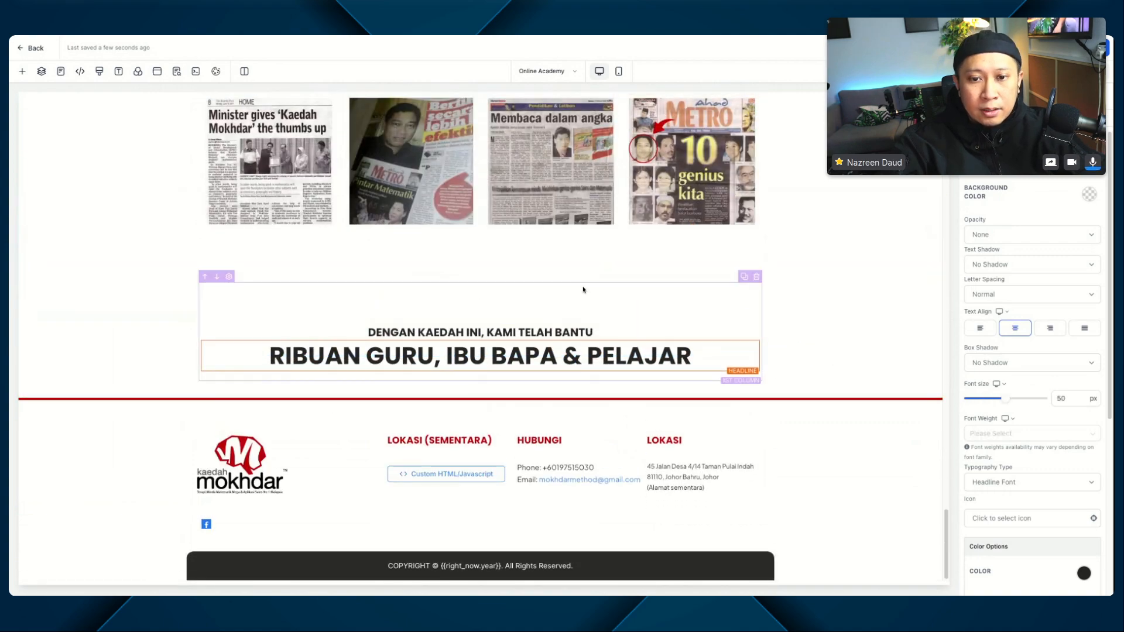
Step: Set the copied sub-headline's top margin to 40 px and save the page, accepting the global section change
{"action": "scroll", "coordinate": [587, 294], "scroll_direction": "up", "scroll_amount": 5}
{"action": "scroll", "coordinate": [589, 297], "scroll_direction": "down", "scroll_amount": 5}
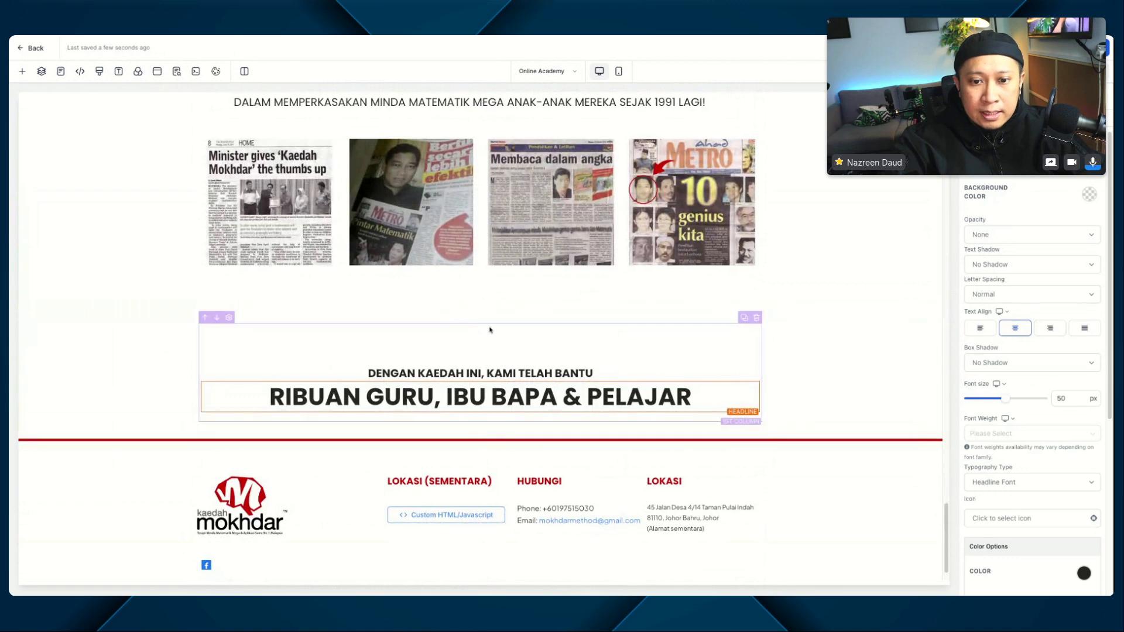
{"action": "left_click", "coordinate": [451, 372]}
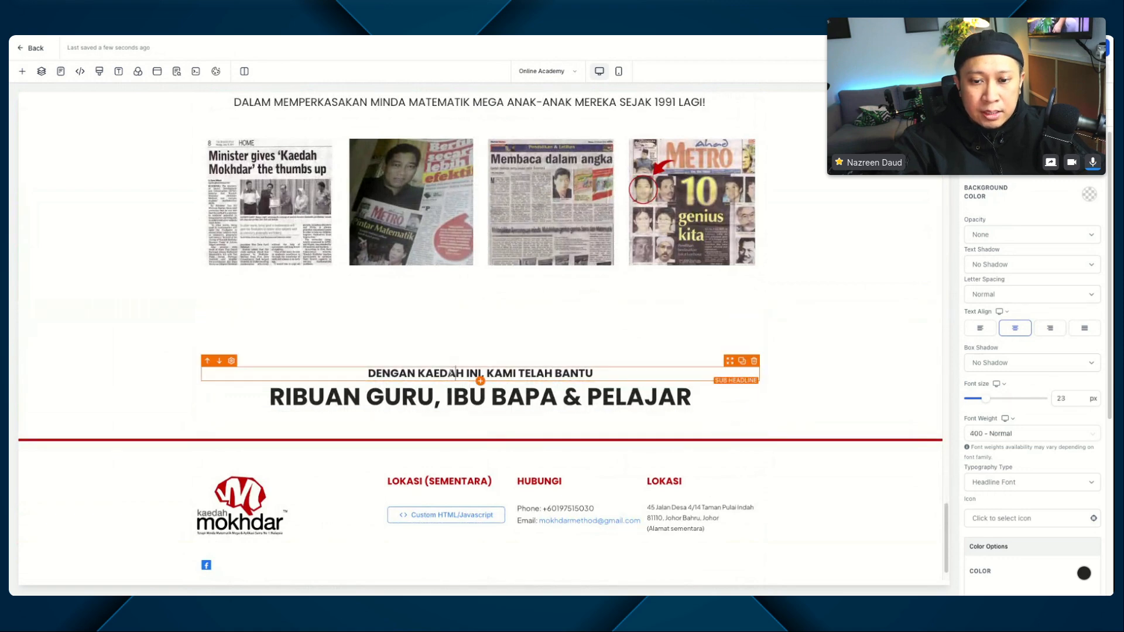
{"action": "scroll", "coordinate": [1018, 362], "scroll_direction": "down", "scroll_amount": 5}
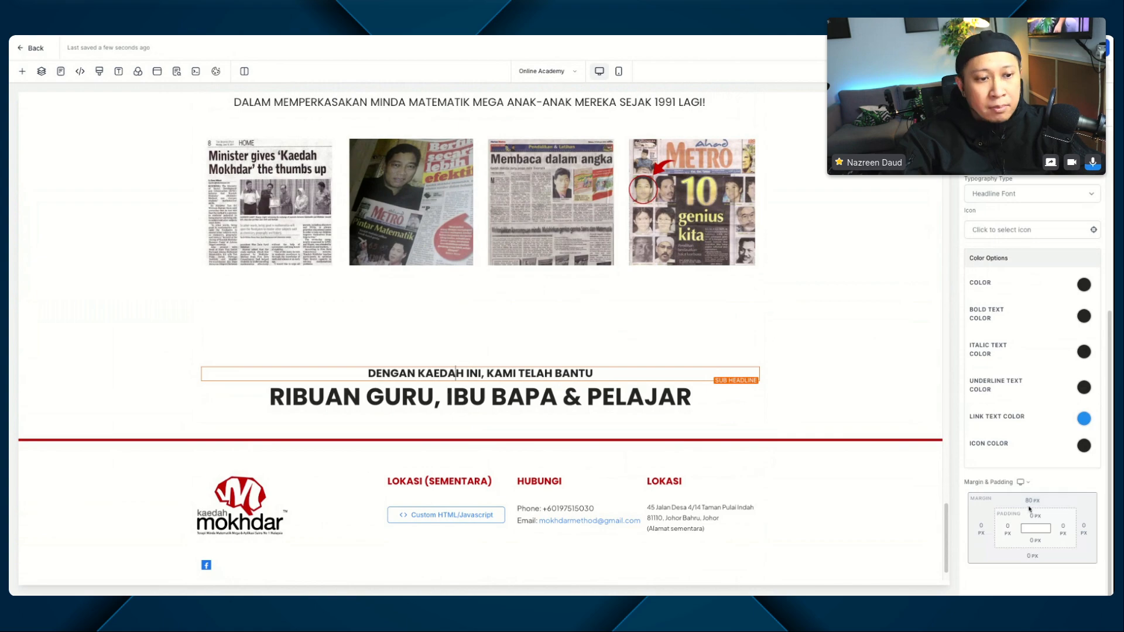
{"action": "left_click", "coordinate": [1030, 504]}
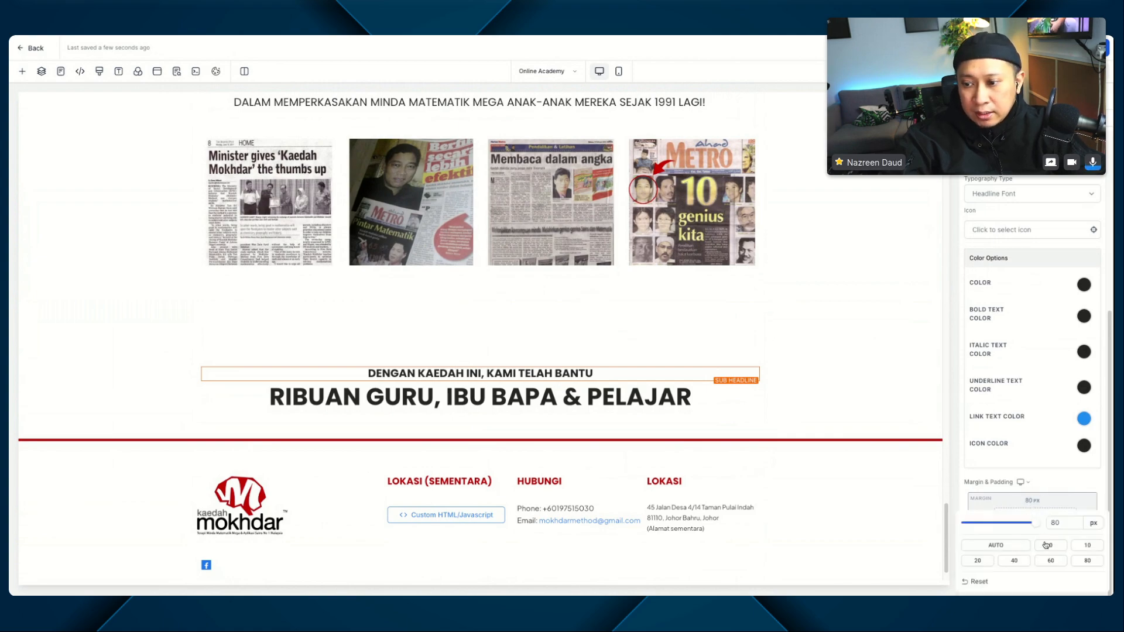
{"action": "left_click", "coordinate": [1014, 561]}
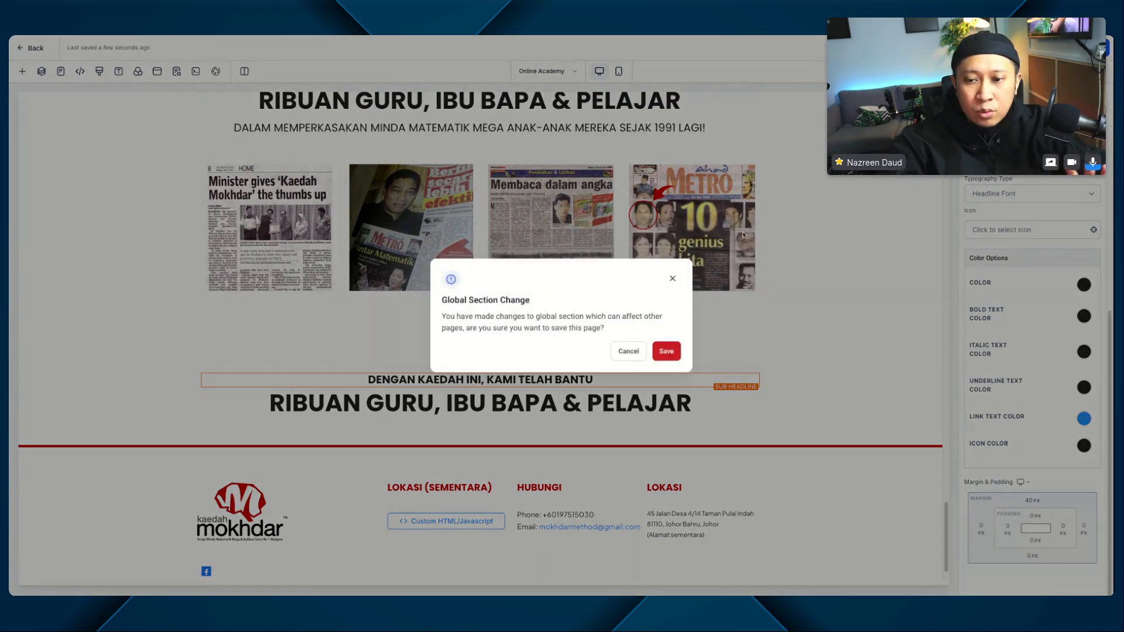
{"action": "left_click", "coordinate": [668, 349]}
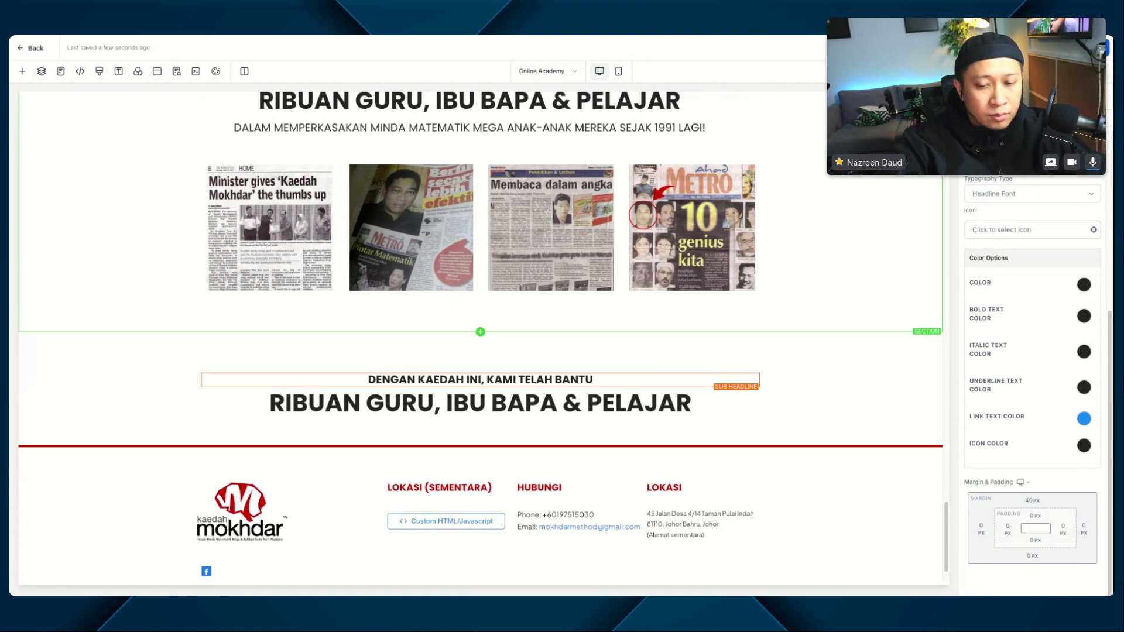
Step: Replace the copied sub-headline with "ANDA MUNGKIN TERTANYA-TANYA" and the copied headline with "APAKAH ITU MOKHDAR?"
{"action": "left_click", "coordinate": [477, 381]}
{"action": "triple_click", "coordinate": [477, 380]}
{"action": "type", "text": "ANDA MUNGKIN TERTANYA-TANYA"}
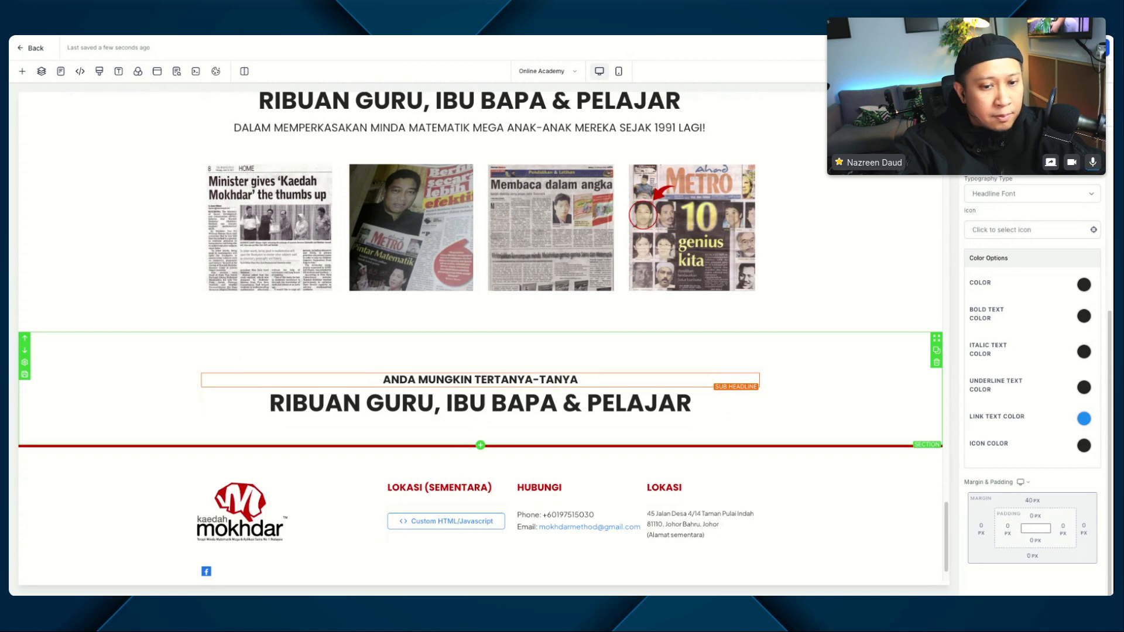
{"action": "left_click", "coordinate": [539, 402]}
{"action": "triple_click", "coordinate": [539, 401]}
{"action": "type", "text": "APAKAH ITU MOKHDAR?"}
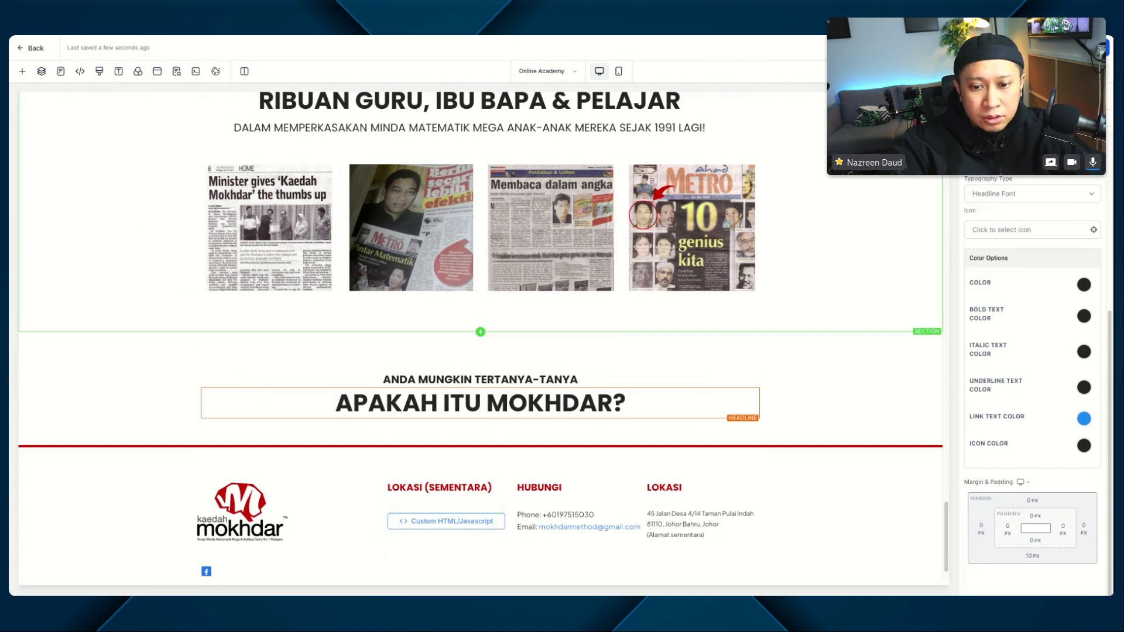
Step: Add a paragraph element below the "APAKAH ITU MOKHDAR?" headline
{"action": "left_click", "coordinate": [480, 419]}
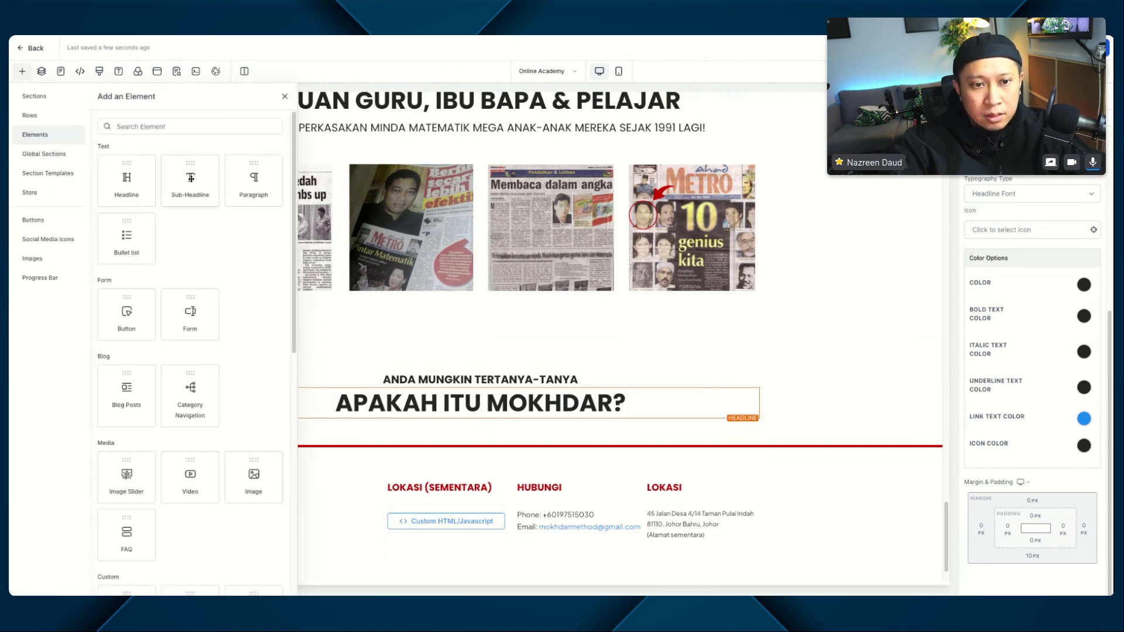
{"action": "left_click", "coordinate": [237, 184]}
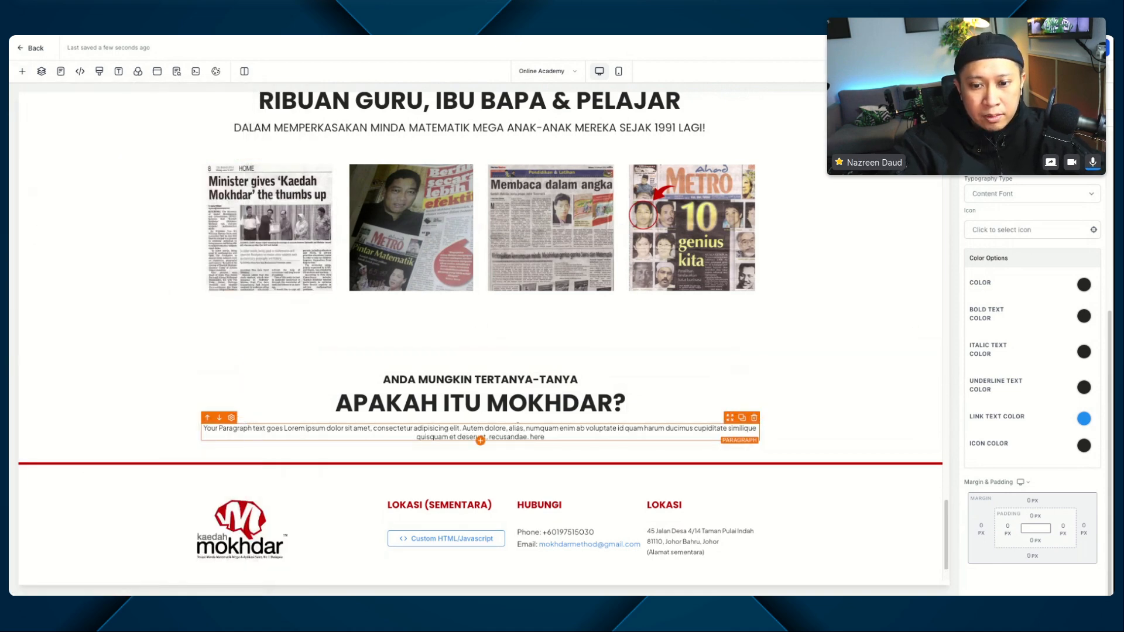
{"action": "double_click", "coordinate": [507, 437]}
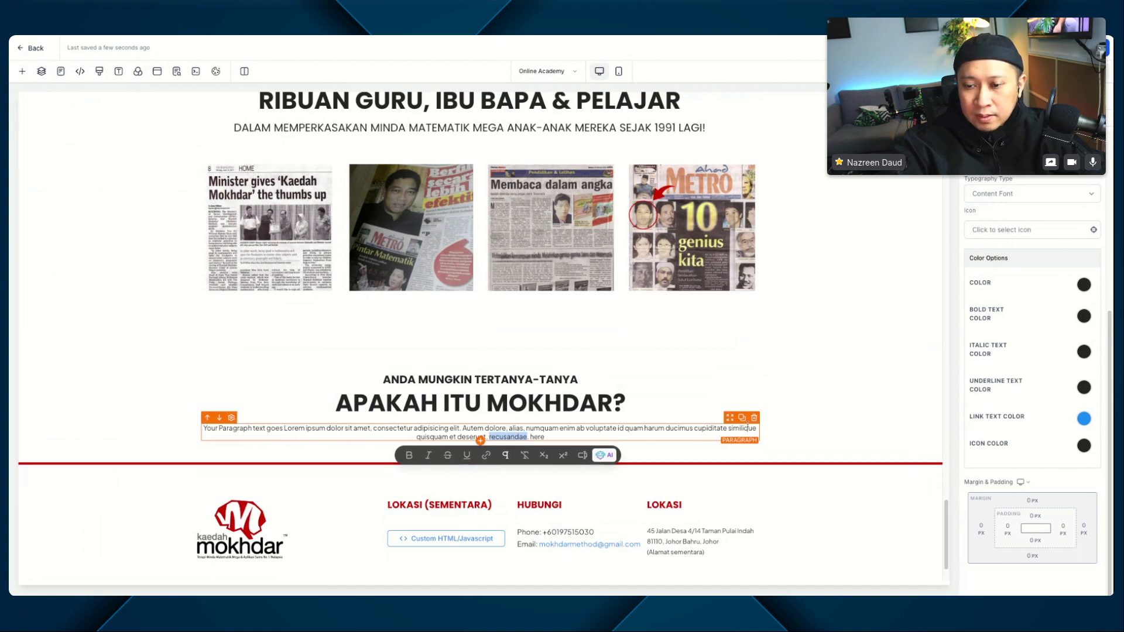
{"action": "left_click", "coordinate": [577, 363]}
Step: Duplicate the descriptive sub-headline beneath the "Mokhdar Online Academy" heading
{"action": "scroll", "coordinate": [577, 362], "scroll_direction": "up", "scroll_amount": 15}
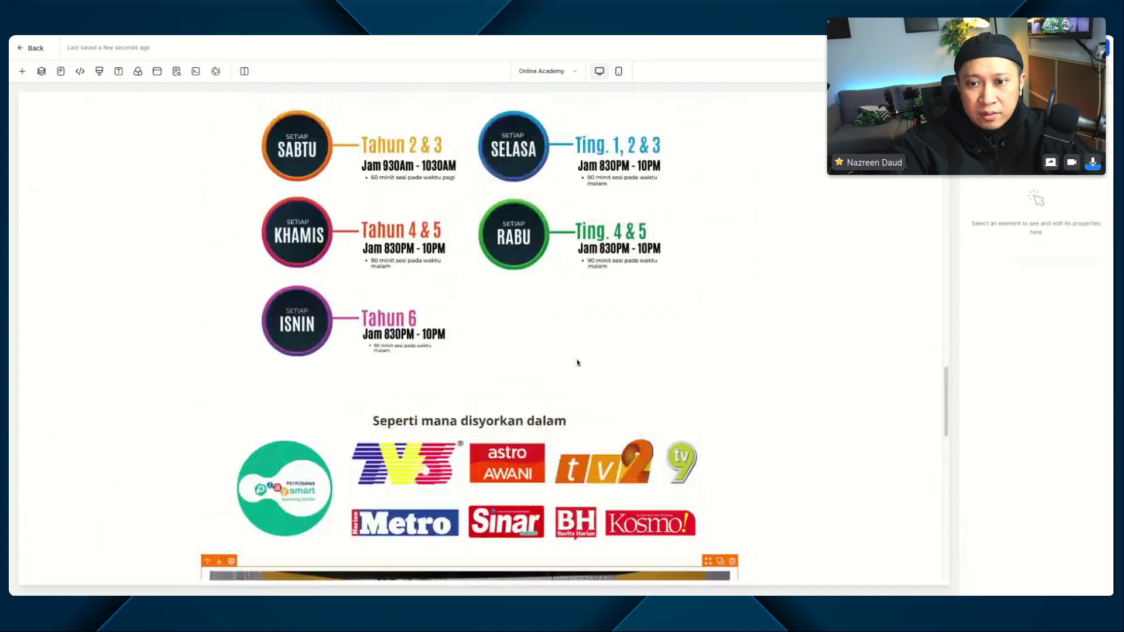
{"action": "scroll", "coordinate": [578, 363], "scroll_direction": "up", "scroll_amount": 10}
{"action": "scroll", "coordinate": [588, 281], "scroll_direction": "down", "scroll_amount": 3}
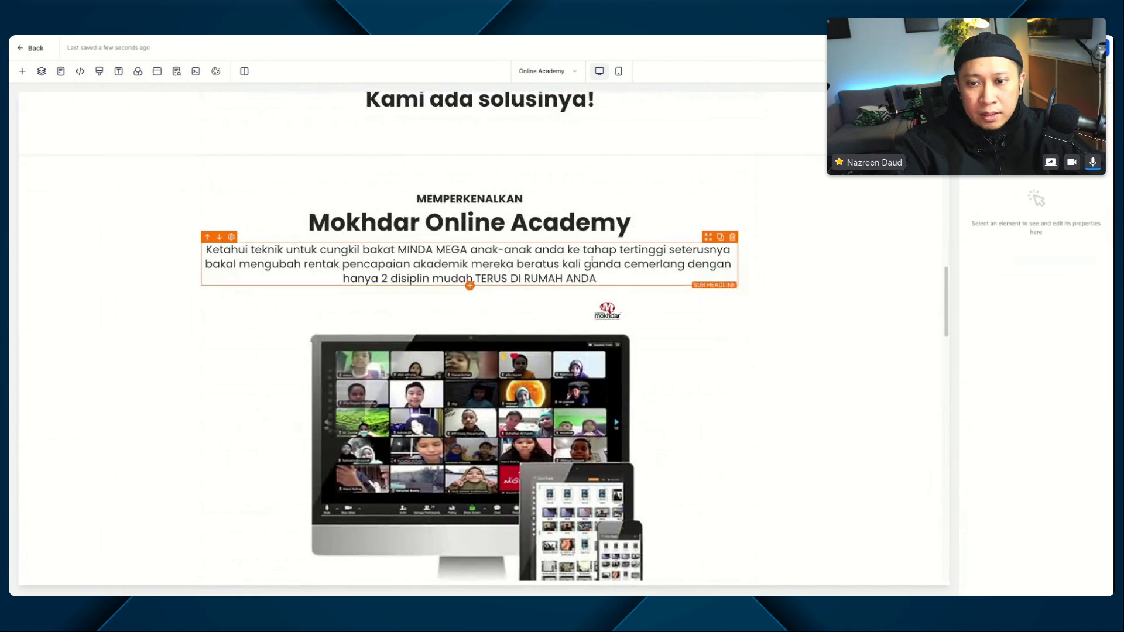
{"action": "left_click", "coordinate": [591, 264]}
{"action": "left_click", "coordinate": [723, 240]}
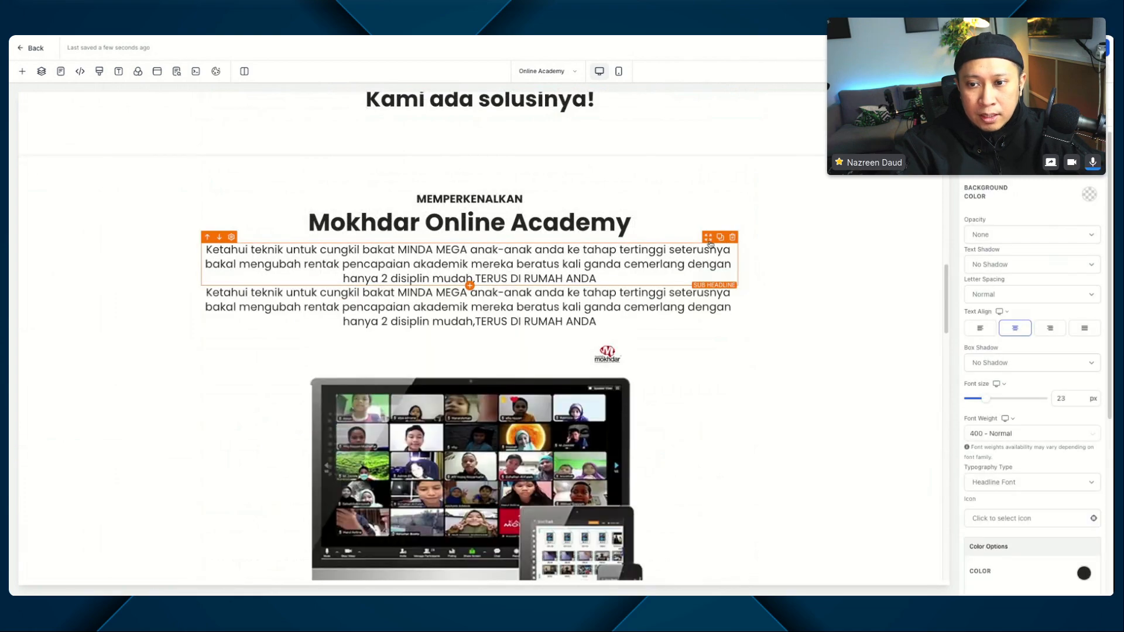
Step: Move the duplicated descriptive sub-headline below the "APAKAH ITU MOKHDAR?" headline and align its text left
{"action": "left_click_drag", "start_coordinate": [710, 246], "coordinate": [711, 446]}
{"action": "scroll", "coordinate": [708, 245], "scroll_direction": "down", "scroll_amount": 6}
{"action": "scroll", "coordinate": [708, 245], "scroll_direction": "down", "scroll_amount": 20}
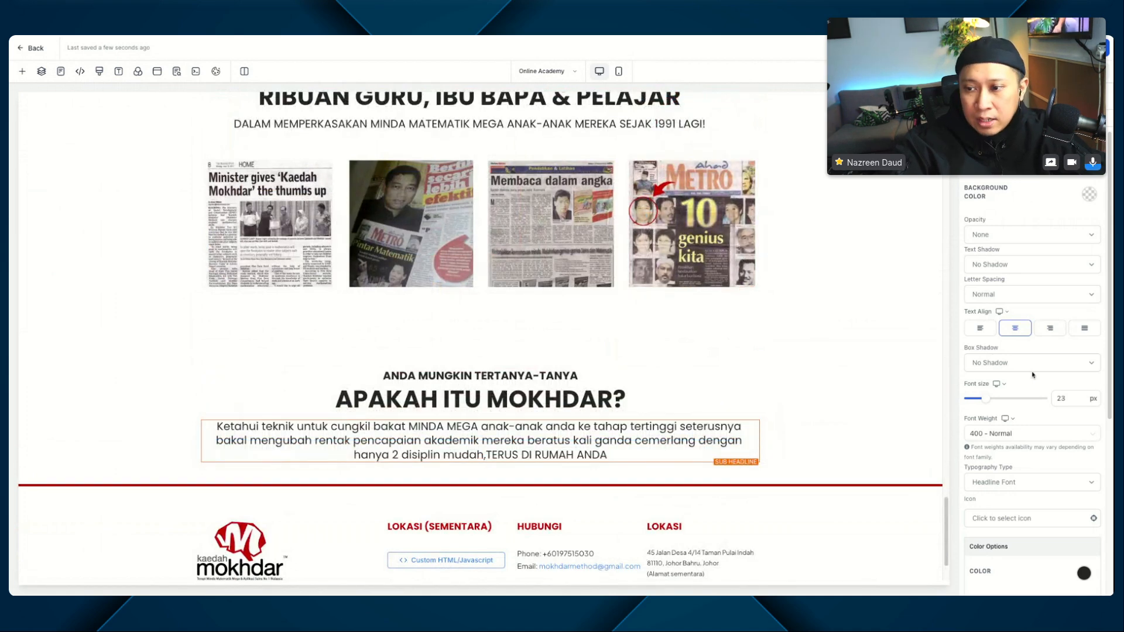
{"action": "left_click", "coordinate": [981, 330]}
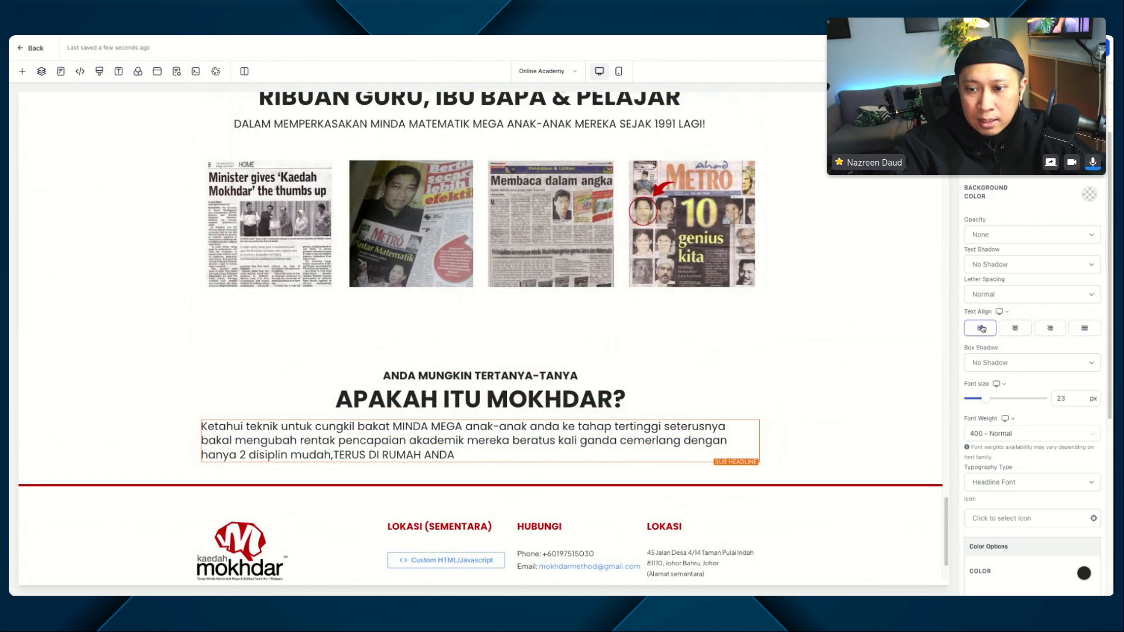
Step: Replace the moved sub-headline's text with the copied Kaedah Mokhdar description and remove the bold formatting from all of it
{"action": "double_click", "coordinate": [316, 441]}
{"action": "key", "text": "ctrl+a"}
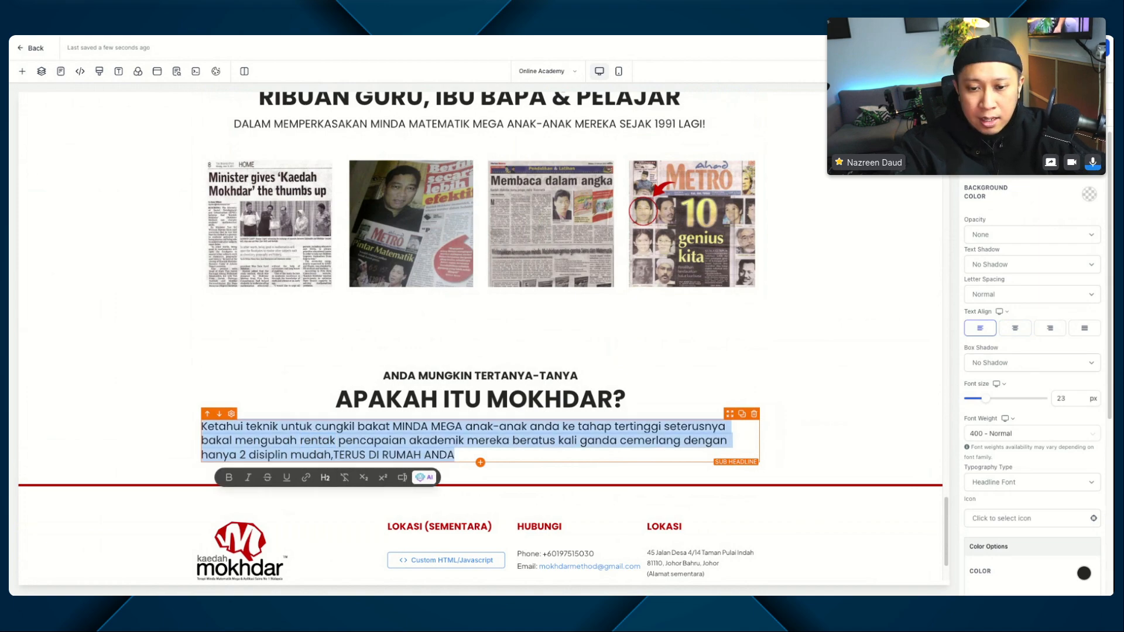
{"action": "type", "text": "Kaedah Mokhdar ialah kaedah terapi minda untuk mencungkil bakat minda m ega anak-anak anda ke tahap tertinggi demi penguasaan pelajaran secara maksimum. Modul sesi kami beri penekanan kepada 2 elemen paling penting dalam membantu anak-anak kuasai pelajarannya iaitu  1. Strong Memory (SM) 2. Math Solving Skills (MSS) Berdasarkan hasil kajian selama 30 tahun Kaedah Mokhdar dalam industri pendidikan, kami dapati tanpa 2 elemen penting ini (S.M & M.S.S), maka segala ikhtiar untuk bantu anak-anak lebih cemerlang dalam semua pelajarannya bakal sia-sia. Maknanya, sekiranya ada antara anak kita yang lemah dalam pelajarannya, maka boleh dikatakan antara punca terbesarnya ialah disebabkan  i) Lemah kekuatan memorinya, ATAU ii) Lemah kemahiran Matematiknya (matematik sentiasa paras D,E atau Fail), ATAU iii) Lemah kedua-duanya sekali  Maka atas sebab itulah, untuk merealisasikan objektif ini, anak-anak akan dibantu melalui 2 jenis modul berikut mengikut tahap usia dan penguasaan asasnya, untuk memenuhi keperluan elemen-elemen tersebut secara total"}
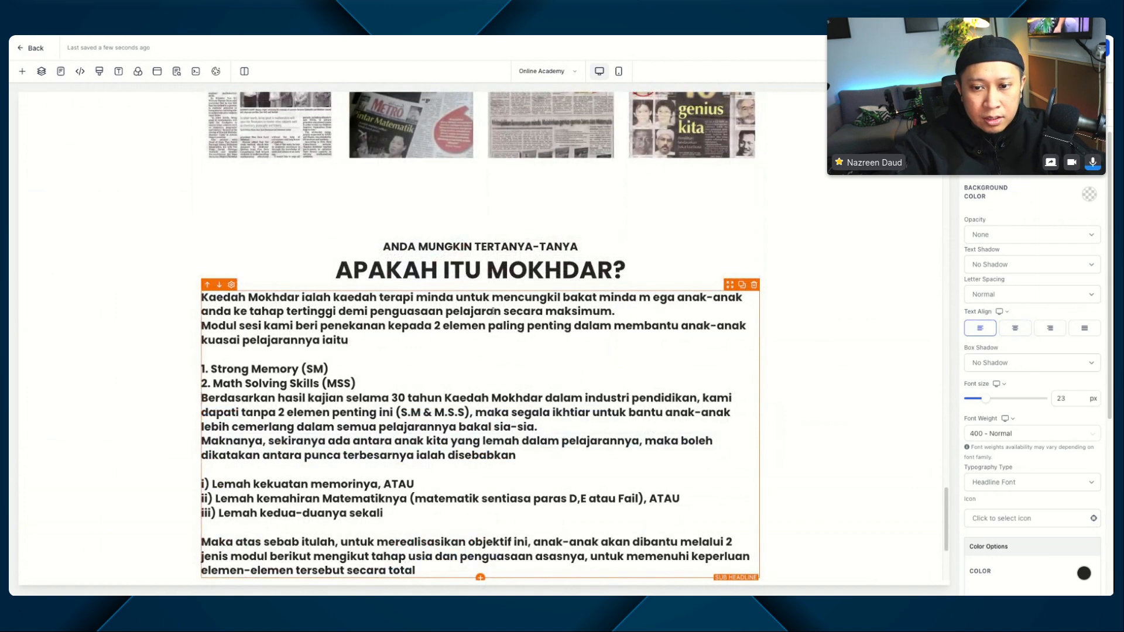
{"action": "scroll", "coordinate": [534, 290], "scroll_direction": "down", "scroll_amount": 2}
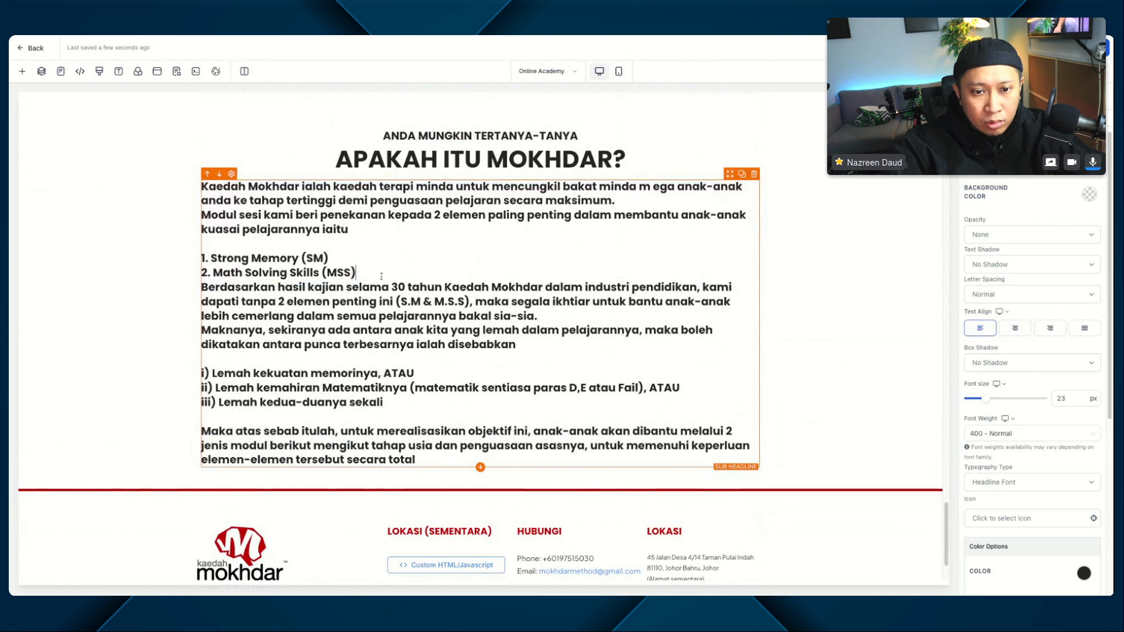
{"action": "key", "text": "ctrl+a"}
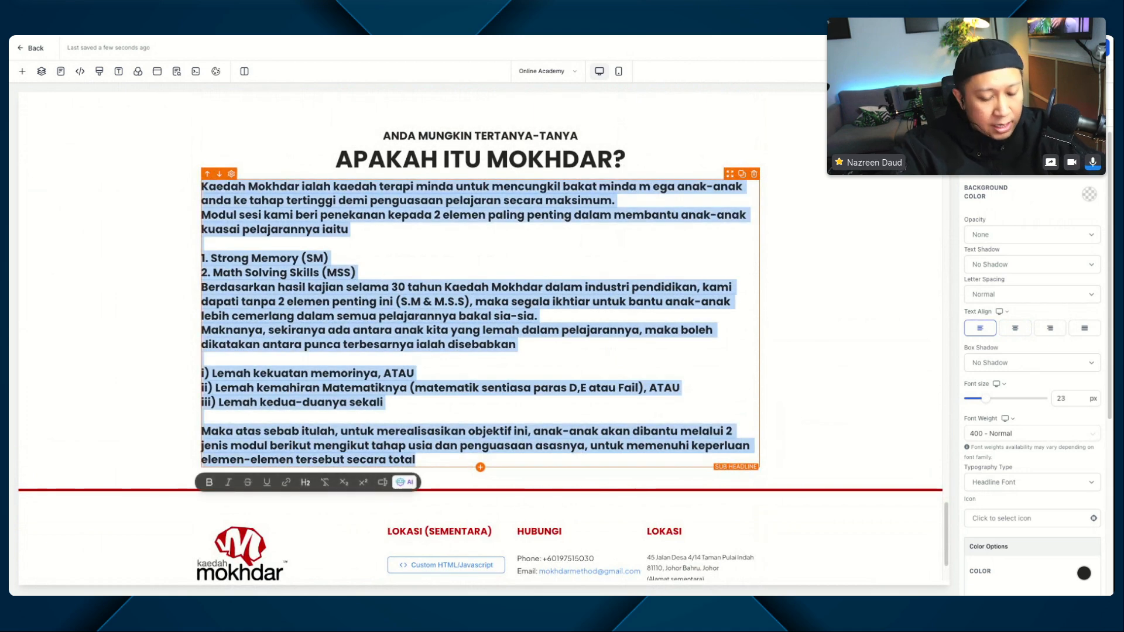
{"action": "key", "text": "ctrl+b"}
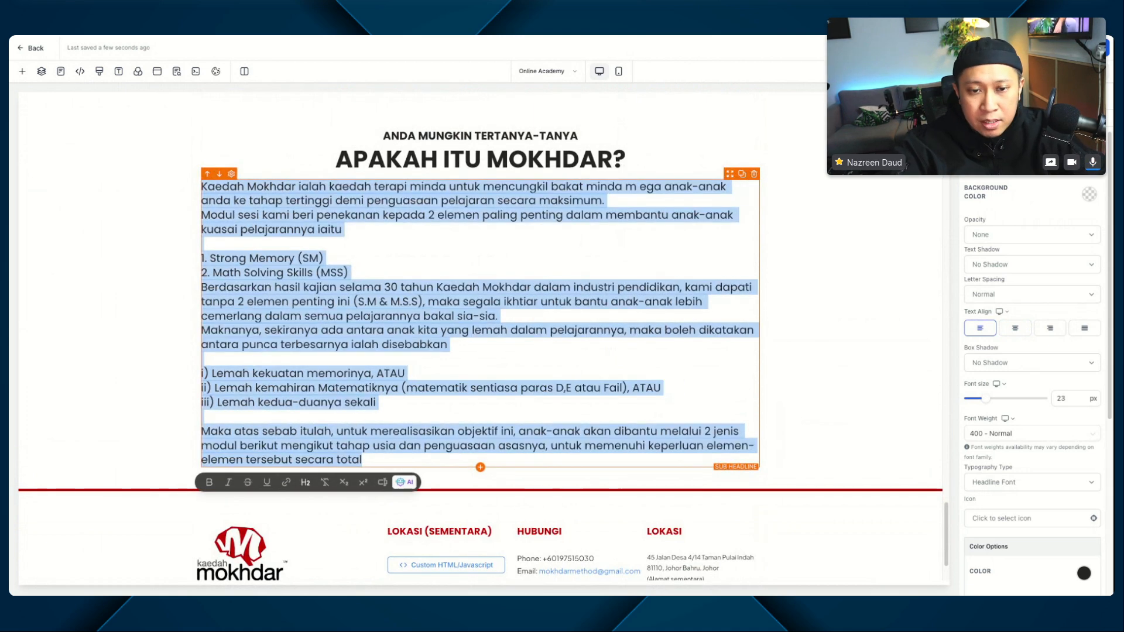
Step: Insert a blank line after "2. Math Solving Skills (MSS)" and bold both numbered items, Strong Memory and Math Solving Skills
{"action": "left_click", "coordinate": [395, 201]}
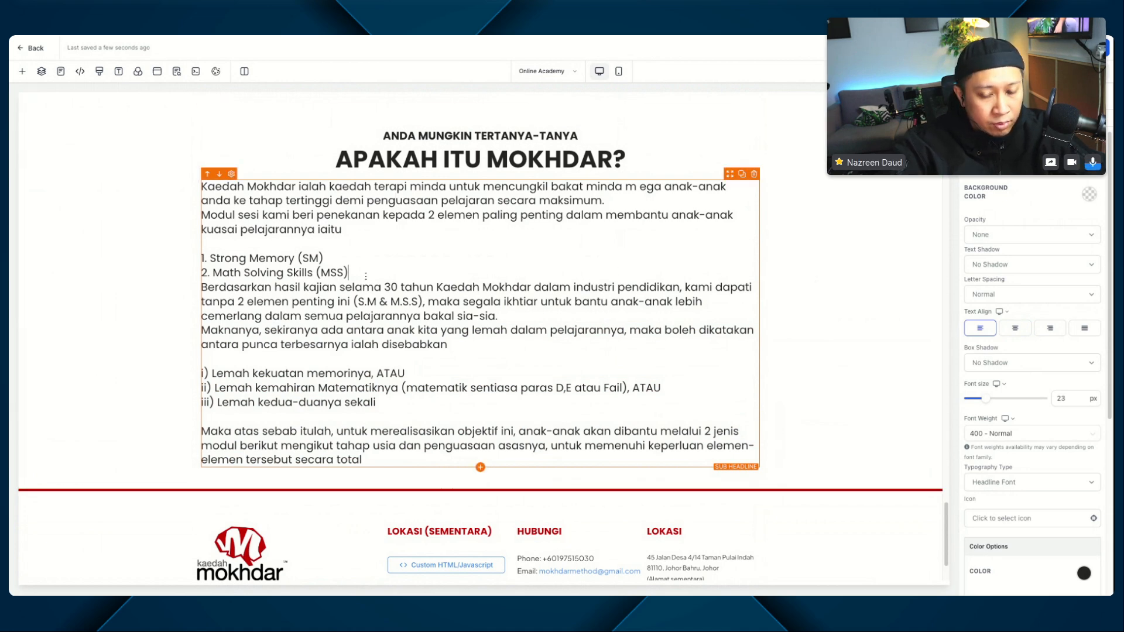
{"action": "key", "text": "Return"}
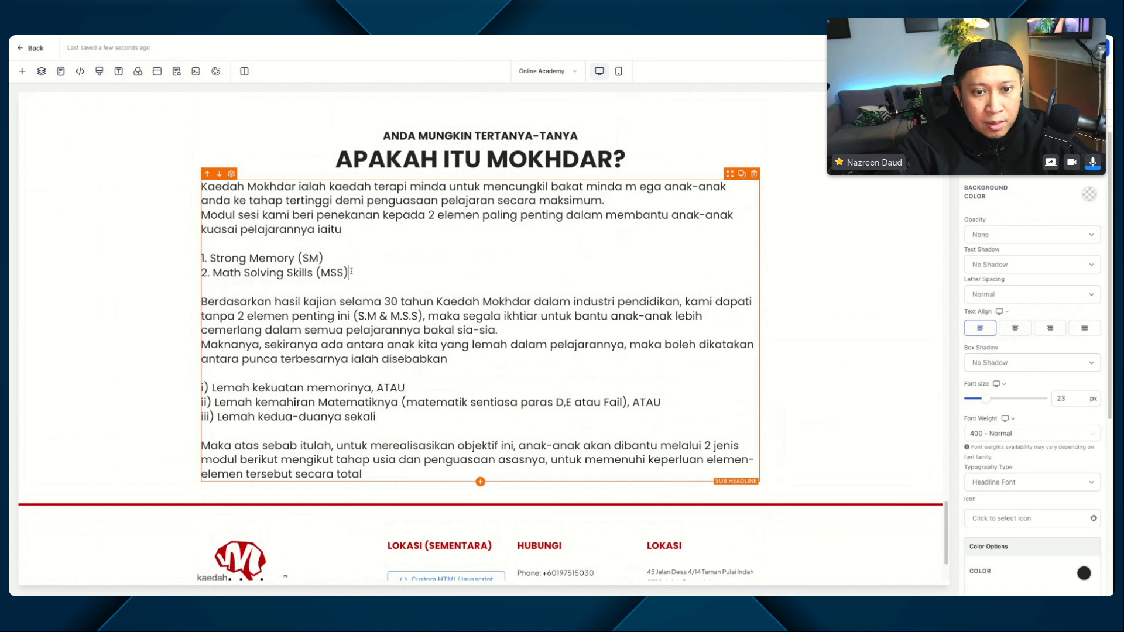
{"action": "left_click_drag", "start_coordinate": [351, 272], "coordinate": [202, 258]}
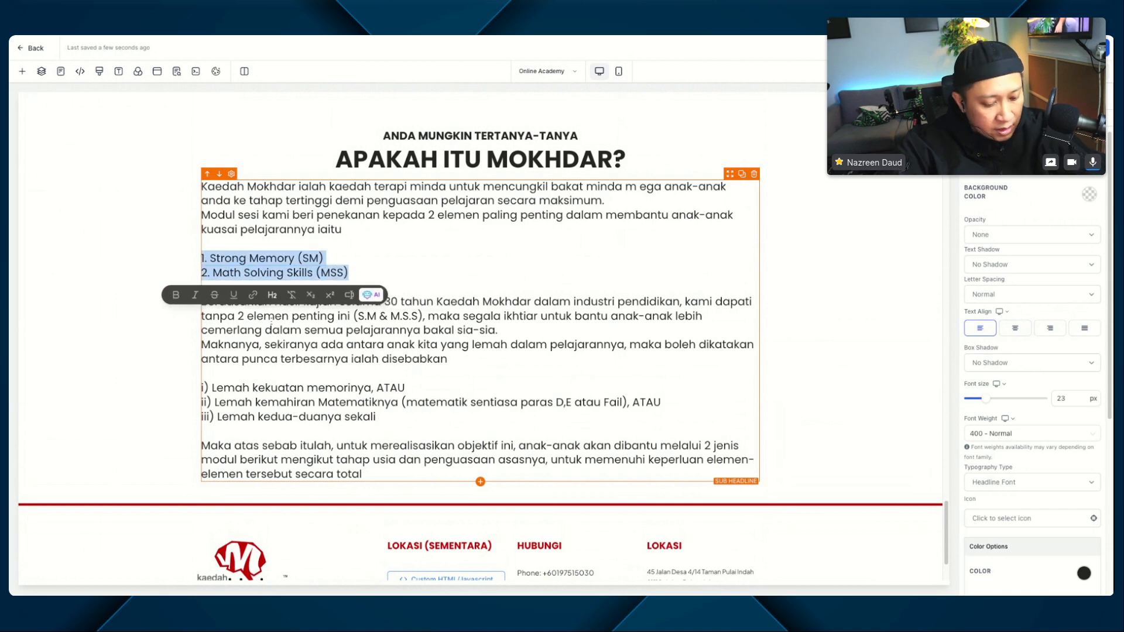
{"action": "key", "text": "ctrl+b"}
{"action": "left_click", "coordinate": [404, 263]}
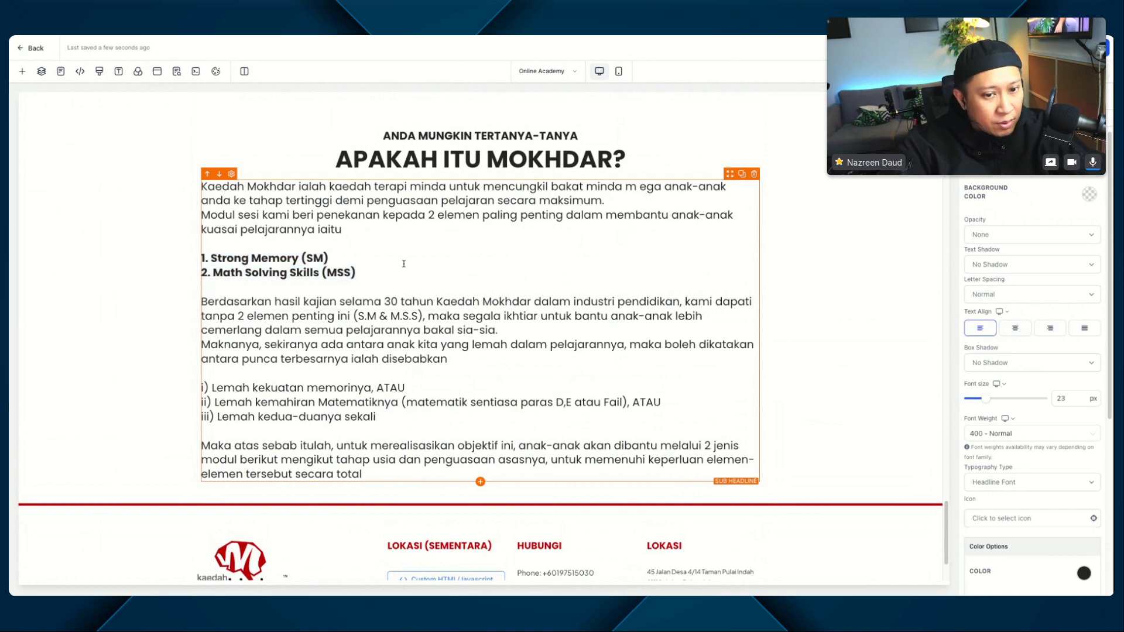
Step: Bold the list items i) to iii) in the description and save the page, accepting the global section change
{"action": "left_click_drag", "start_coordinate": [380, 421], "coordinate": [203, 388]}
{"action": "key", "text": "ctrl+b"}
{"action": "left_click", "coordinate": [204, 388]}
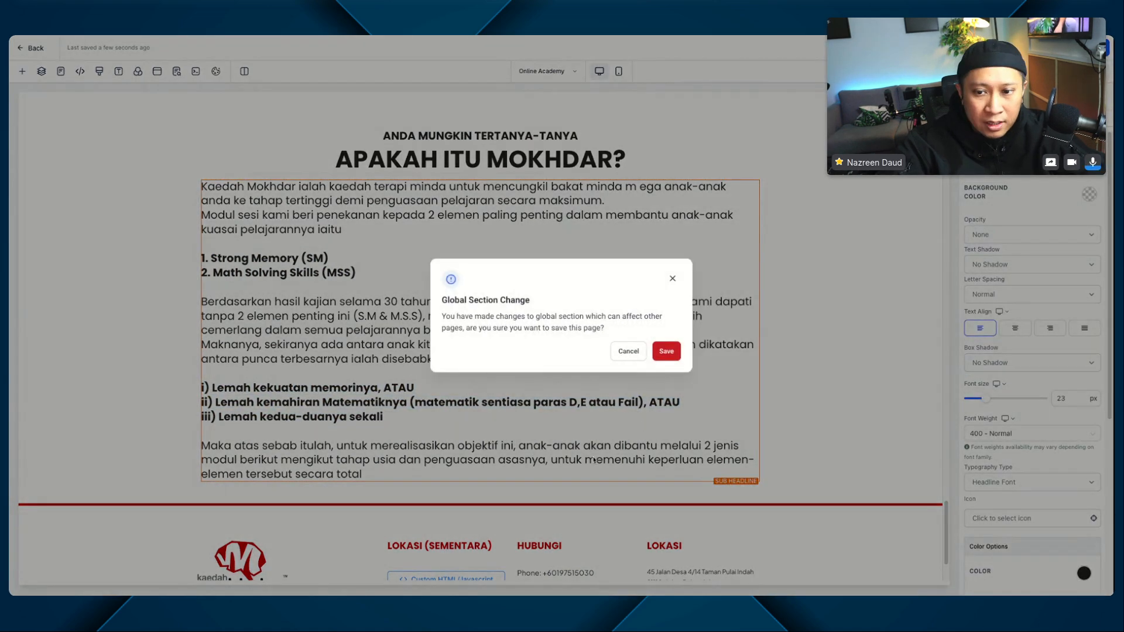
{"action": "left_click", "coordinate": [665, 351]}
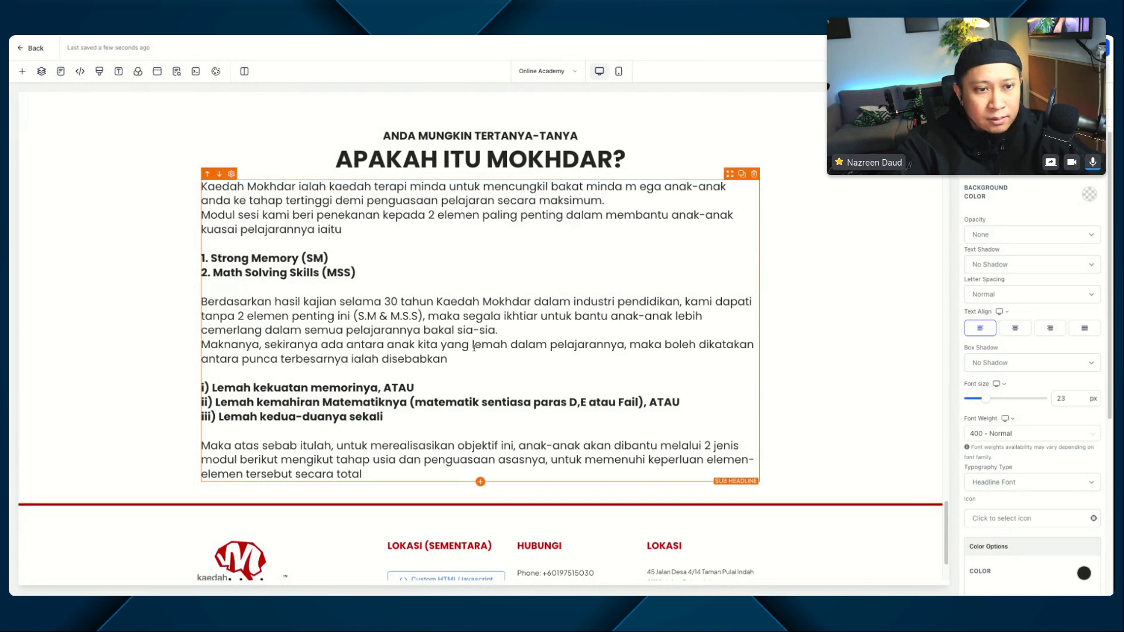
Step: Set the top margin of the "ANDA MUNGKIN TERTANYA-TANYA" sub-headline to Auto
{"action": "scroll", "coordinate": [192, 326], "scroll_direction": "up", "scroll_amount": 2}
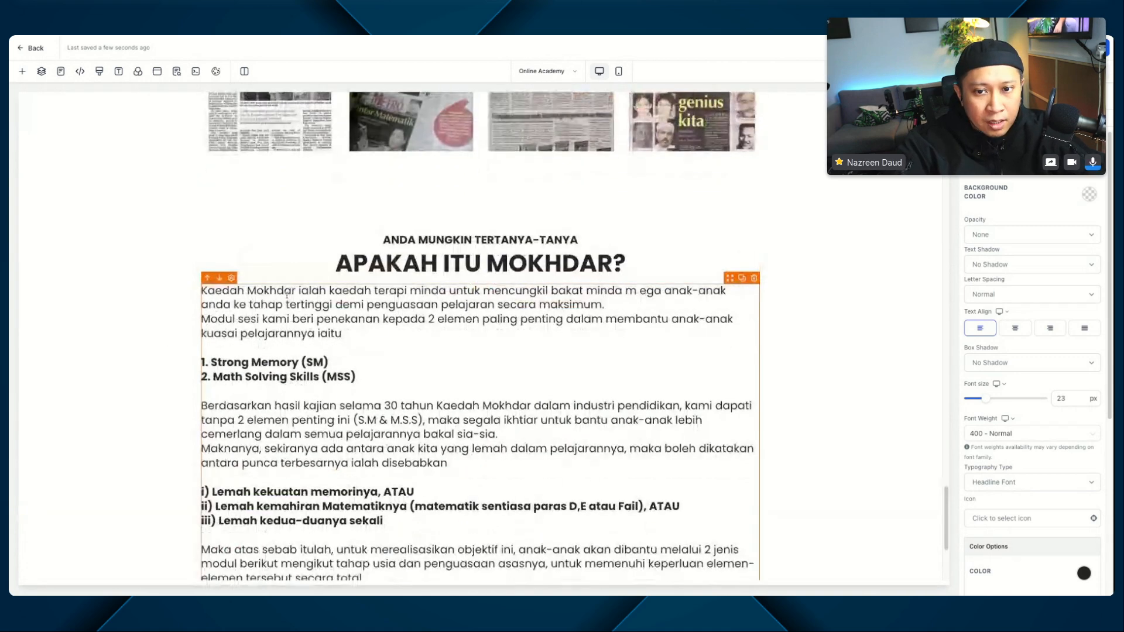
{"action": "scroll", "coordinate": [191, 326], "scroll_direction": "down", "scroll_amount": 3}
{"action": "scroll", "coordinate": [691, 174], "scroll_direction": "up", "scroll_amount": 2}
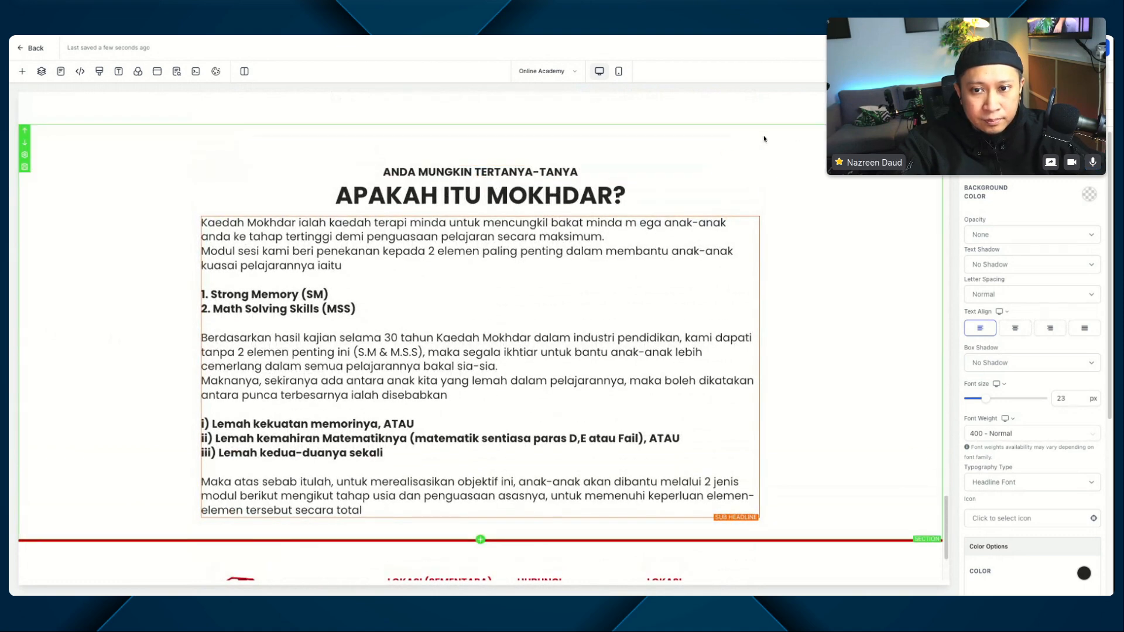
{"action": "left_click", "coordinate": [567, 131]}
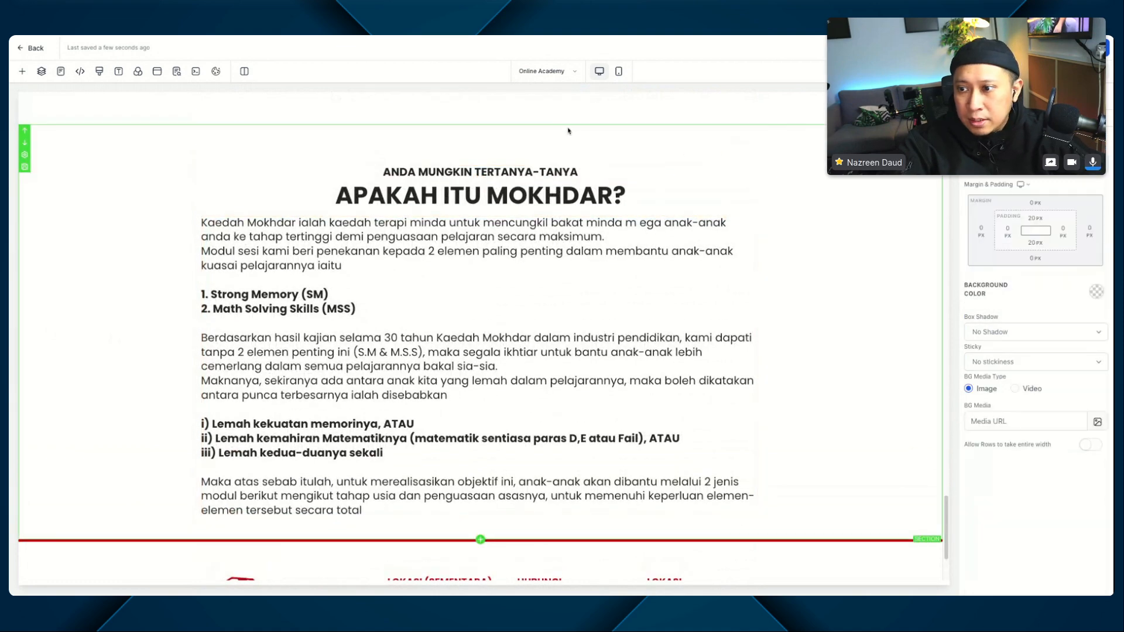
{"action": "left_click", "coordinate": [566, 149]}
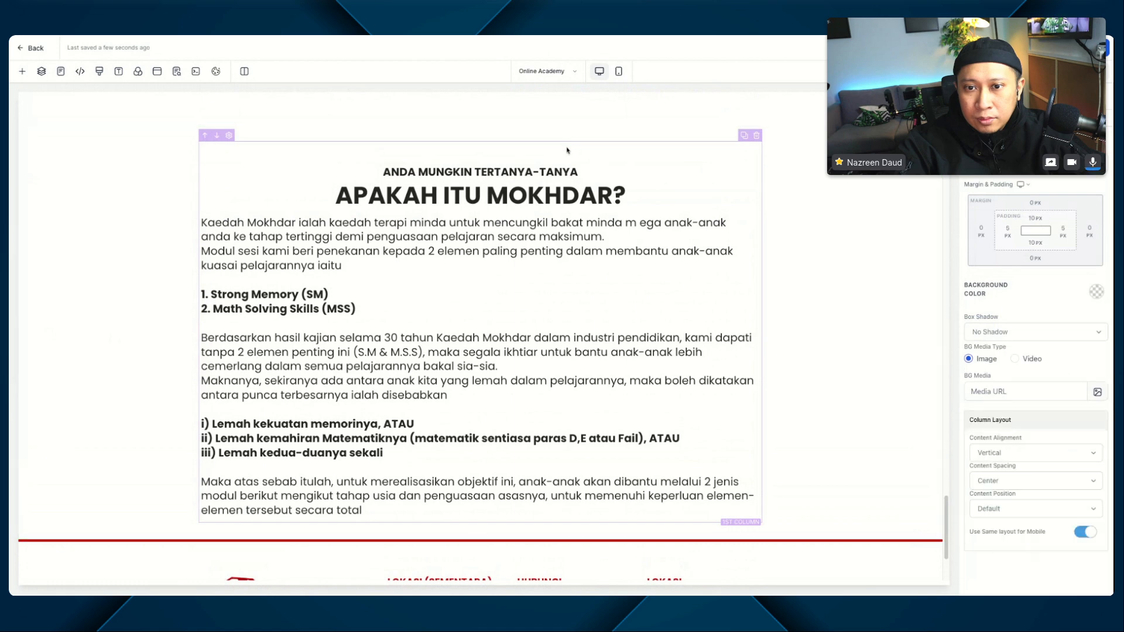
{"action": "scroll", "coordinate": [567, 150], "scroll_direction": "up", "scroll_amount": 2}
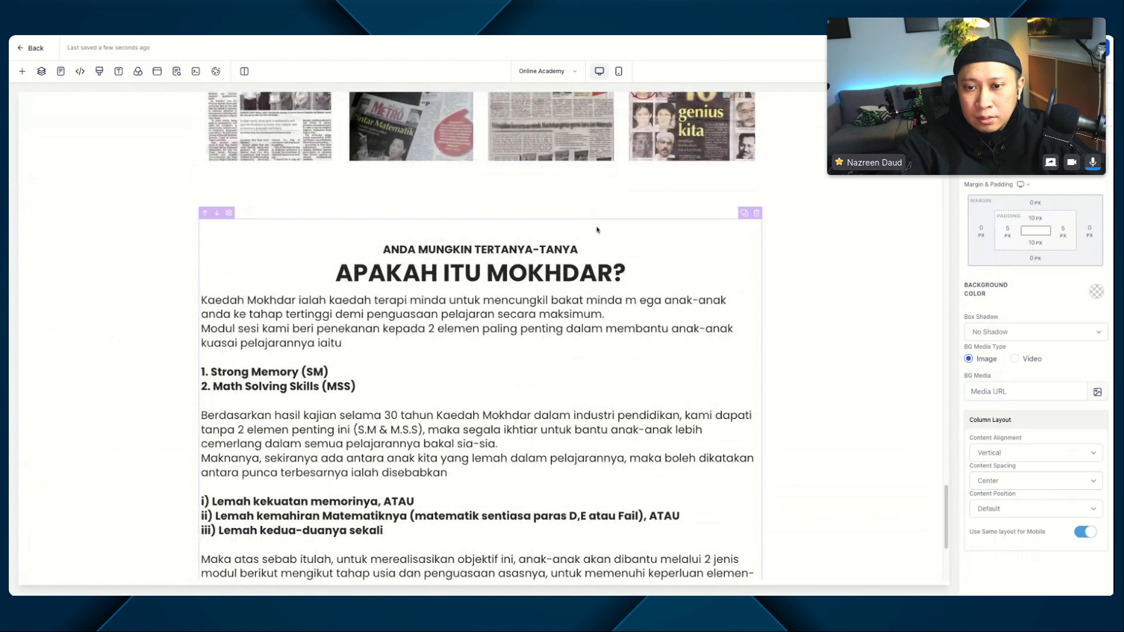
{"action": "left_click", "coordinate": [524, 250]}
{"action": "scroll", "coordinate": [1019, 493], "scroll_direction": "down", "scroll_amount": 5}
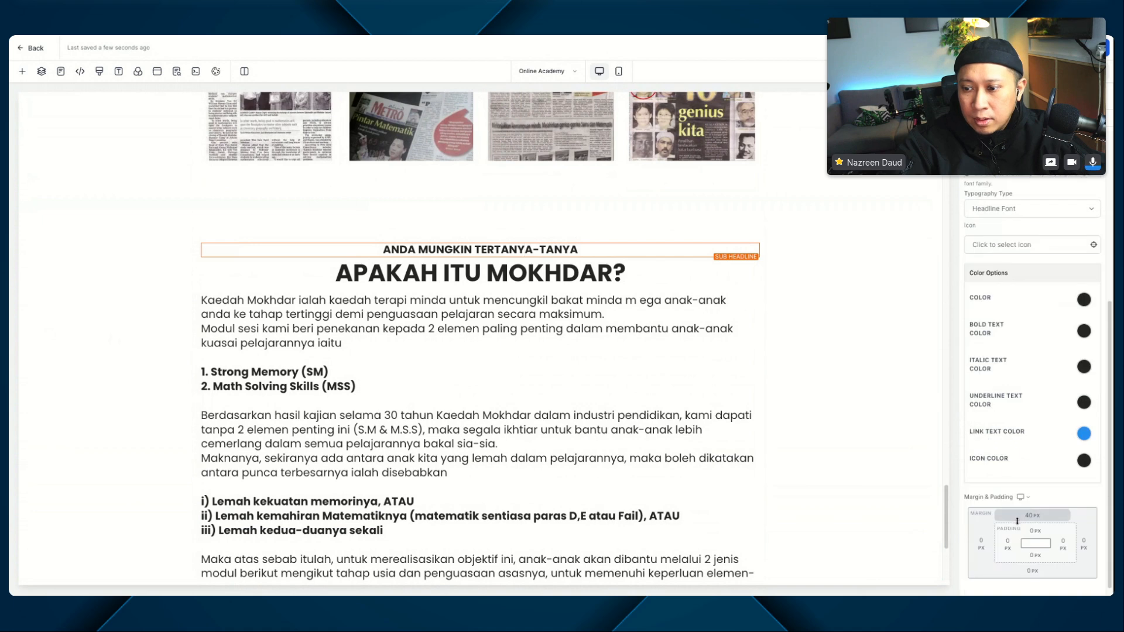
{"action": "left_click", "coordinate": [1036, 518]}
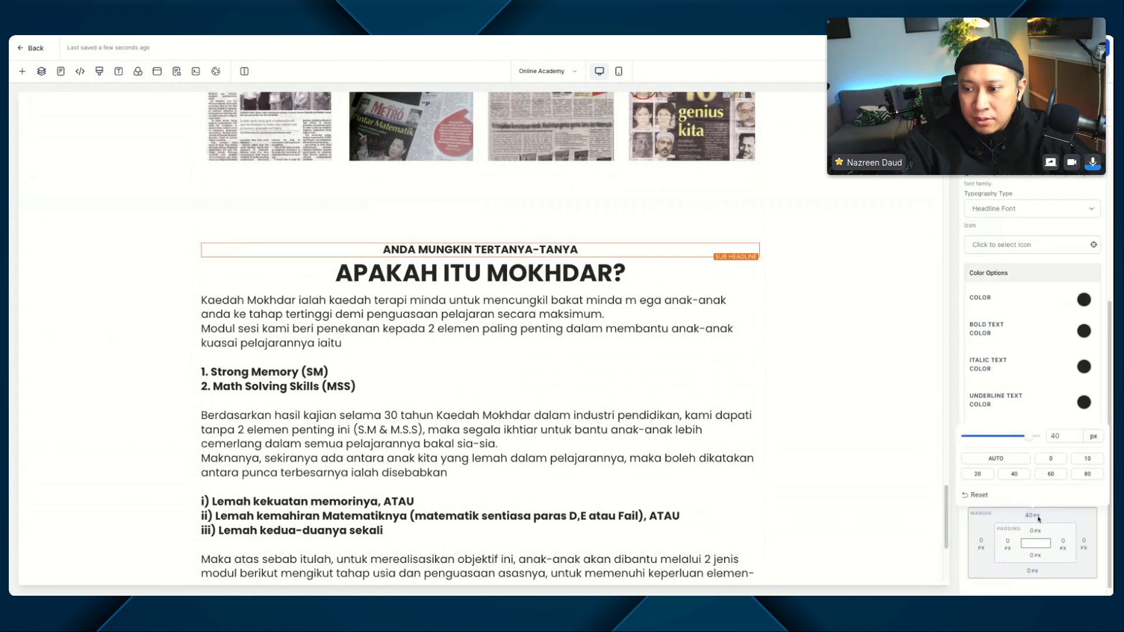
{"action": "left_click", "coordinate": [1002, 461]}
{"action": "left_click", "coordinate": [379, 207]}
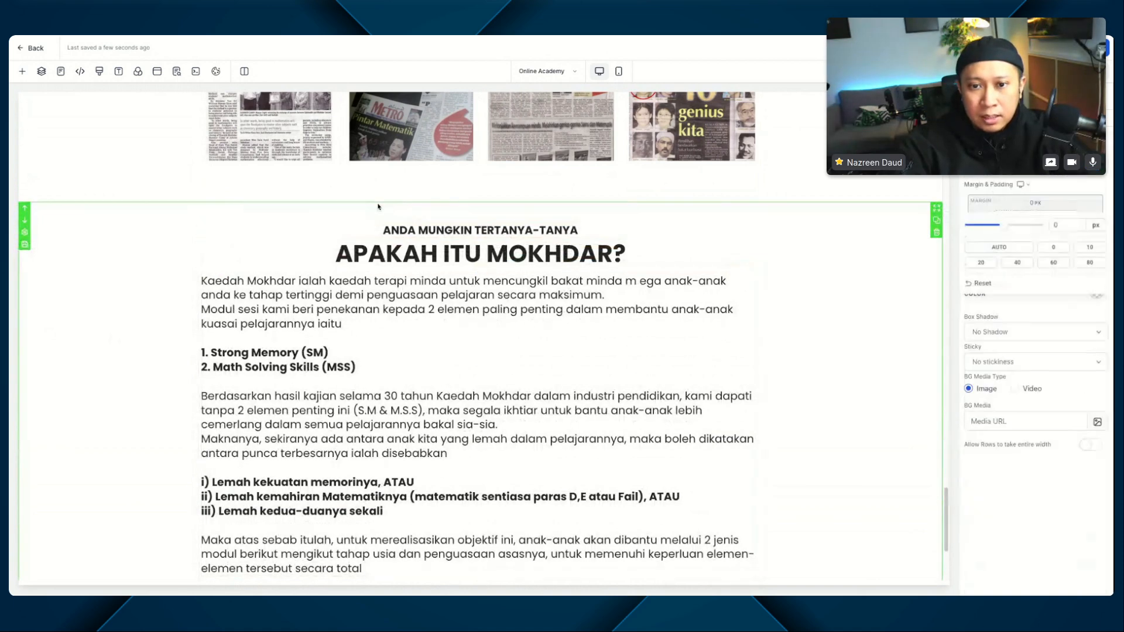
Step: Duplicate the whole "APAKAH ITU MOKHDAR?" section
{"action": "scroll", "coordinate": [129, 290], "scroll_direction": "down", "scroll_amount": 3}
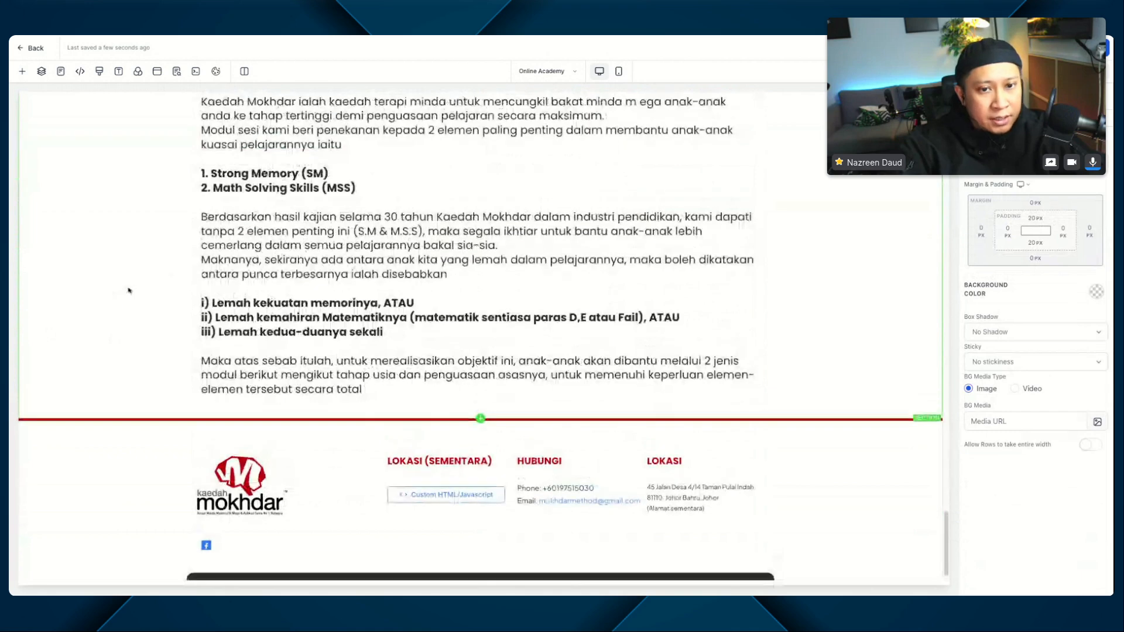
{"action": "scroll", "coordinate": [129, 290], "scroll_direction": "up", "scroll_amount": 3}
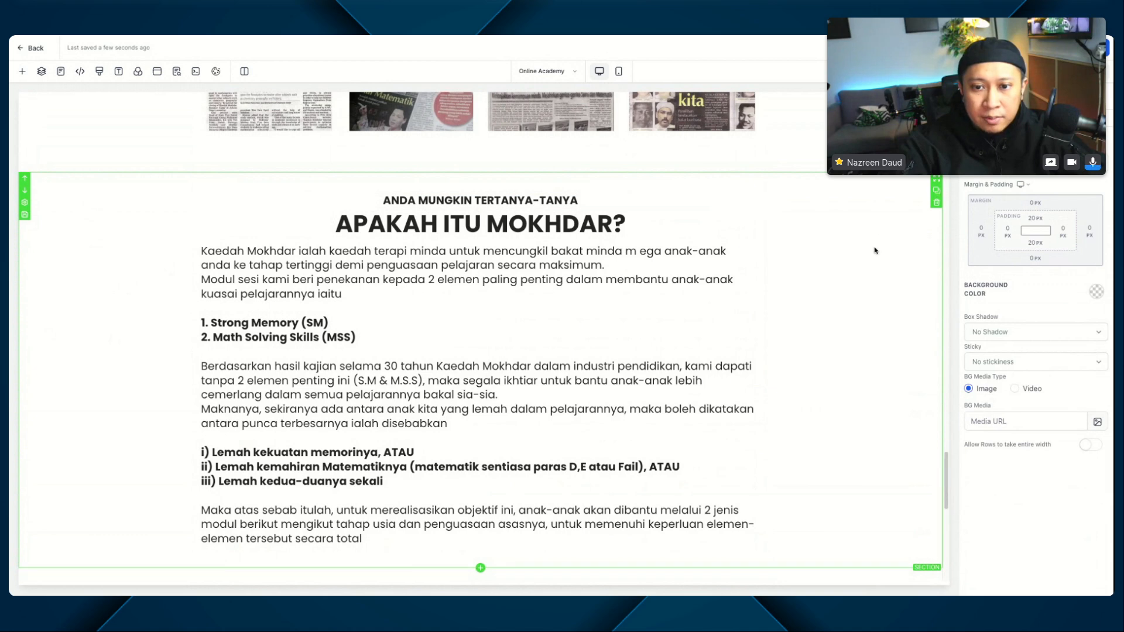
{"action": "left_click", "coordinate": [936, 193]}
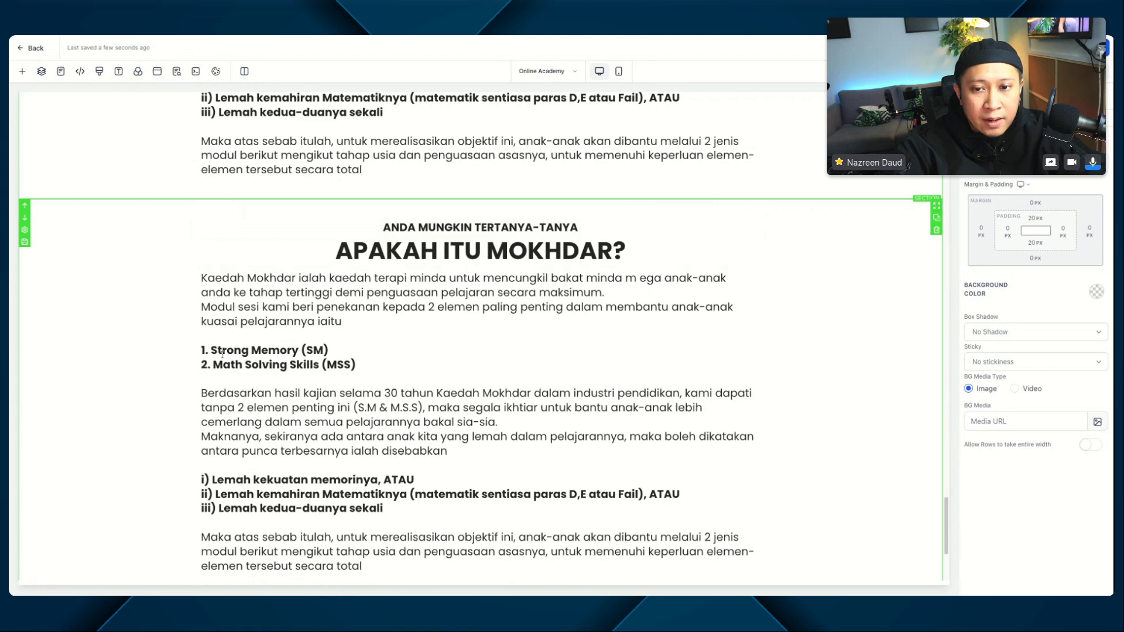
Step: In the duplicated section, replace the sub-headline with "MODUL 1 :" and the headline with "TINGKATAN KEMAHIRAN PENYELESAIAN MATEMATIK"
{"action": "left_click", "coordinate": [484, 228]}
{"action": "key", "text": "ctrl+a"}
{"action": "type", "text": "MODUL 1 :"}
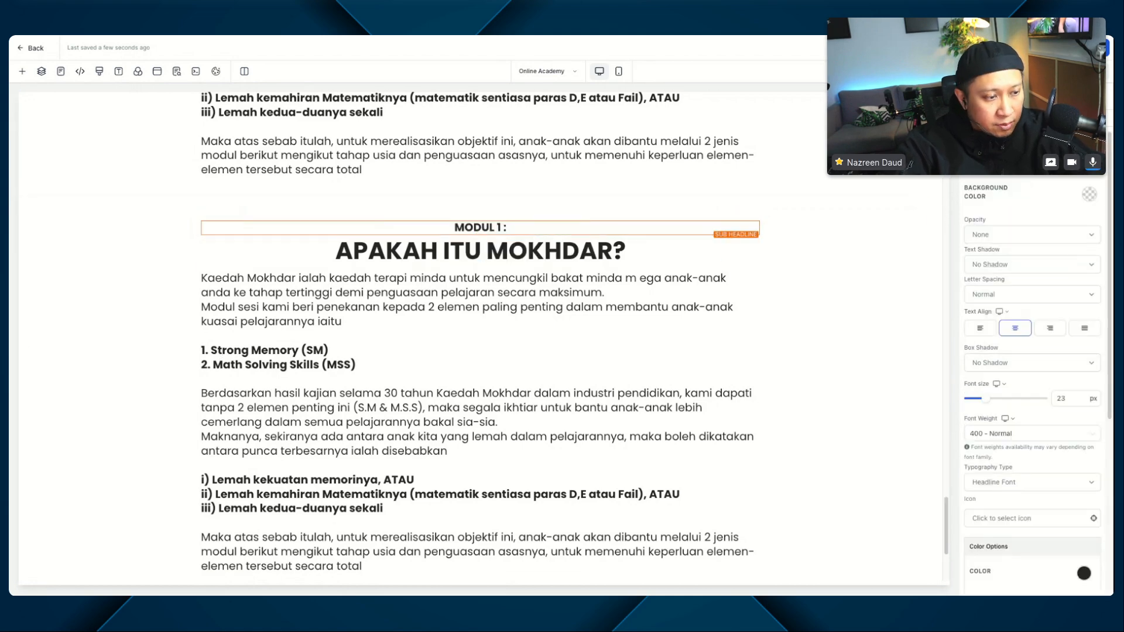
{"action": "left_click", "coordinate": [508, 252]}
{"action": "key", "text": "ctrl+a"}
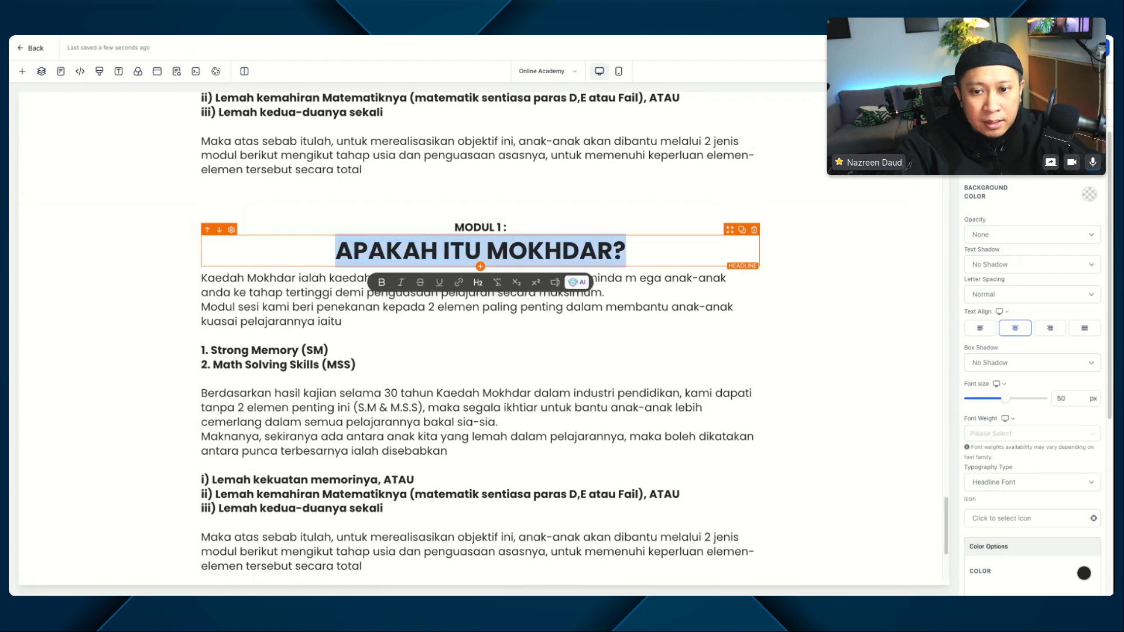
{"action": "type", "text": "TINGKATAN KEMAHIRAN PENYELESAIAN MATEMATIK"}
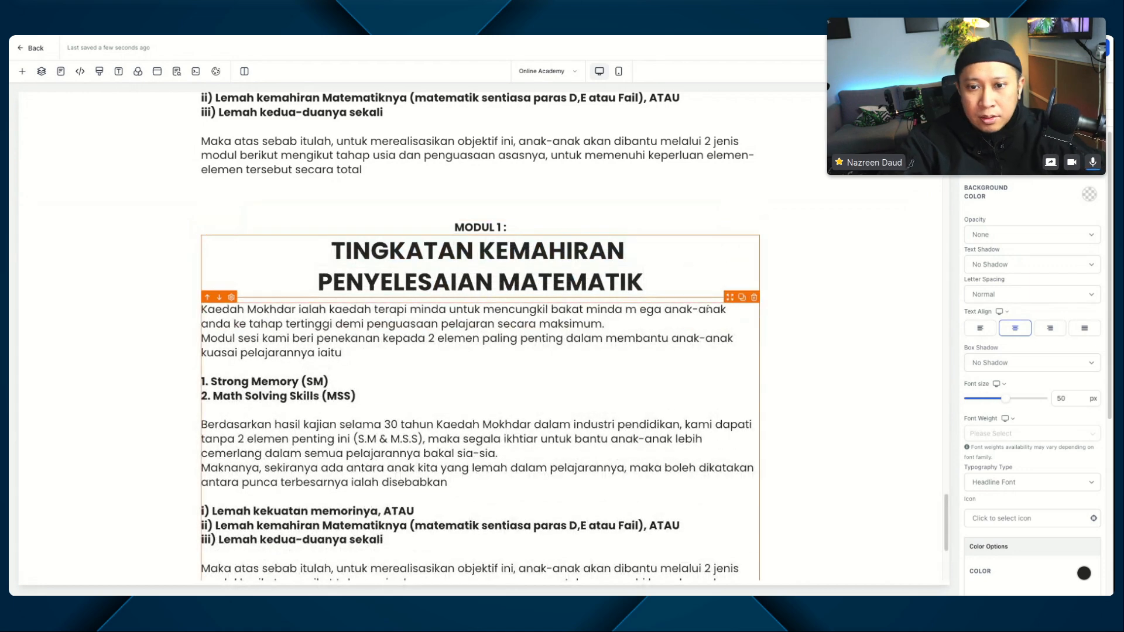
{"action": "left_click", "coordinate": [843, 278]}
Step: Change the bold text color of the "MODUL 1 :" sub-headline to dark red
{"action": "left_click", "coordinate": [546, 237]}
{"action": "left_click", "coordinate": [546, 227]}
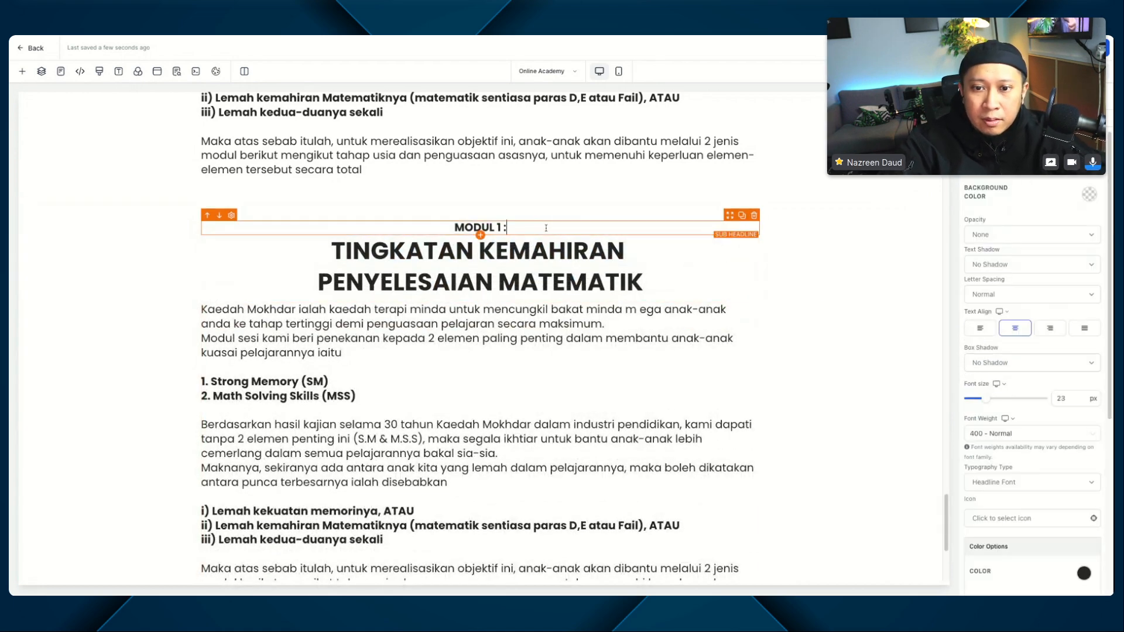
{"action": "key", "text": "ctrl+a"}
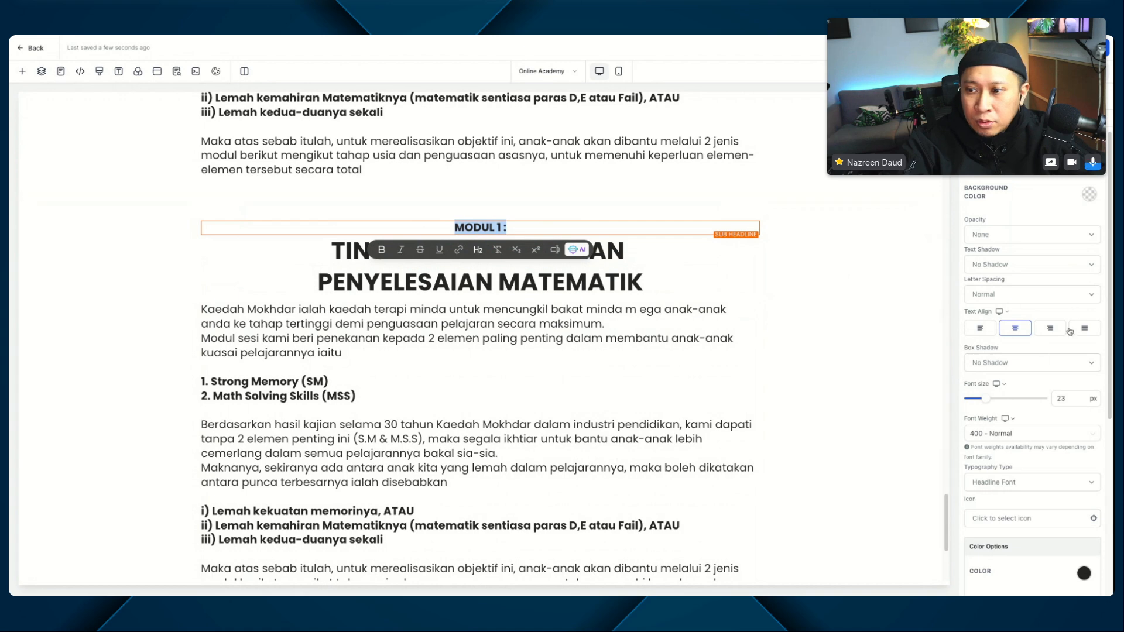
{"action": "scroll", "coordinate": [1062, 350], "scroll_direction": "down", "scroll_amount": 5}
{"action": "left_click", "coordinate": [1083, 326]}
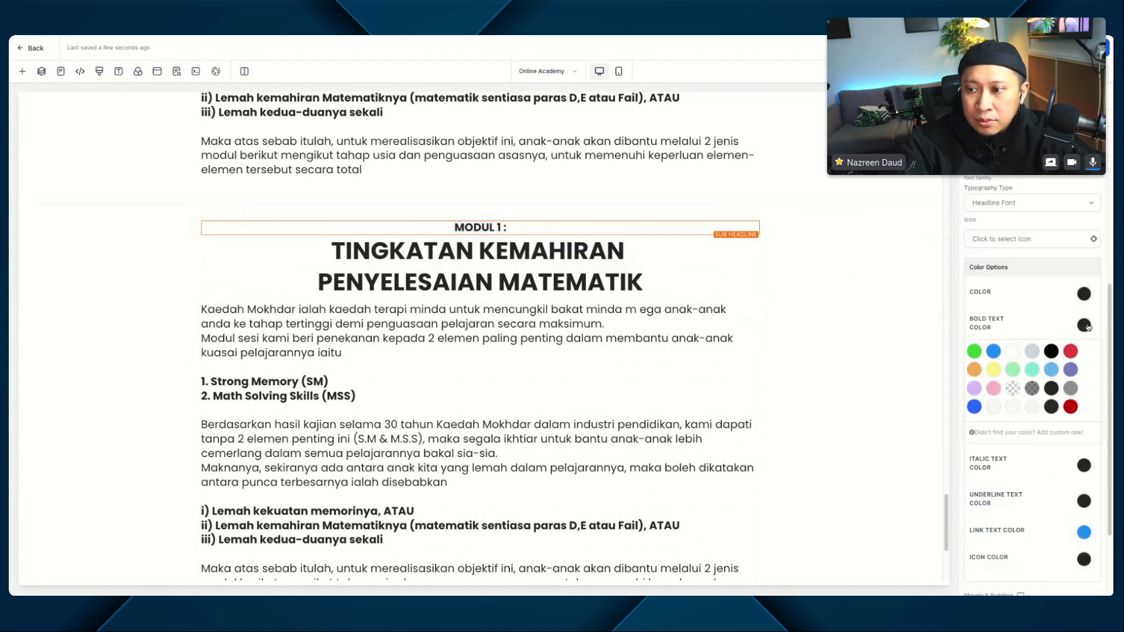
{"action": "left_click", "coordinate": [1070, 406]}
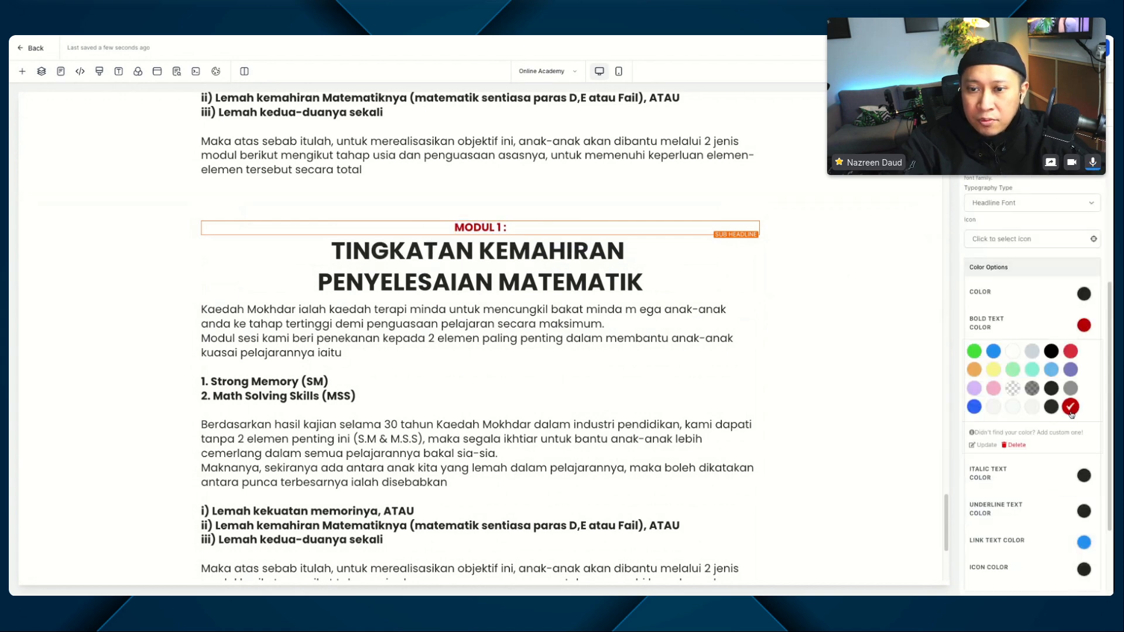
{"action": "left_click", "coordinate": [756, 282]}
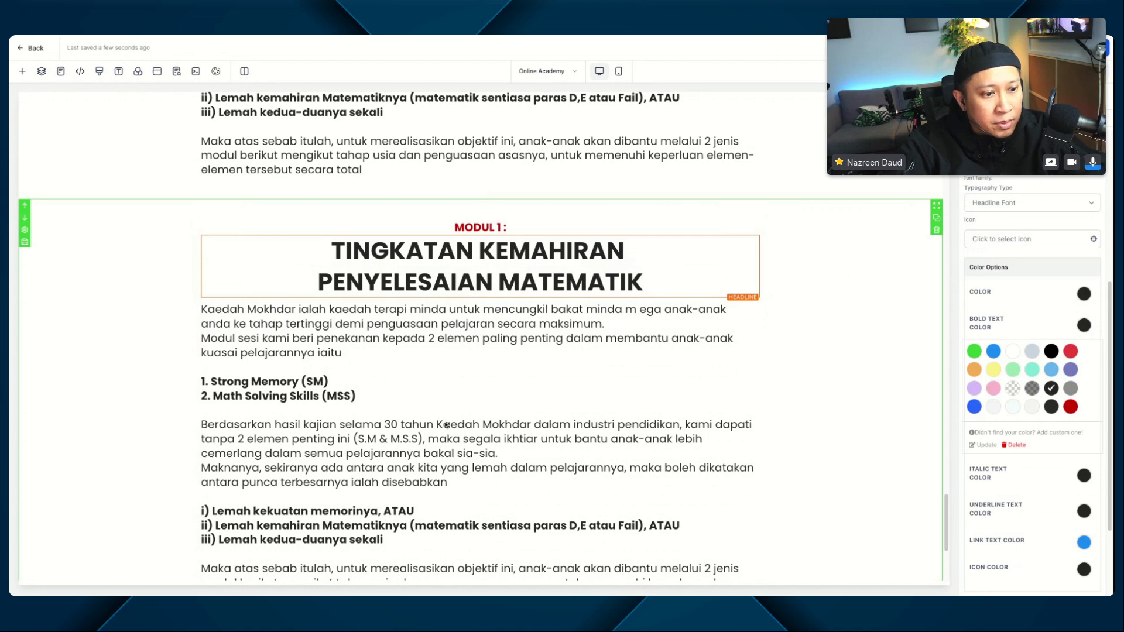
Step: Replace the MODUL 1 body text with the copied "PROSES 'SCAN & FIX'" and "SISTEM TE.PAT" content, and unbold the Scan & Fix description
{"action": "left_click", "coordinate": [418, 322]}
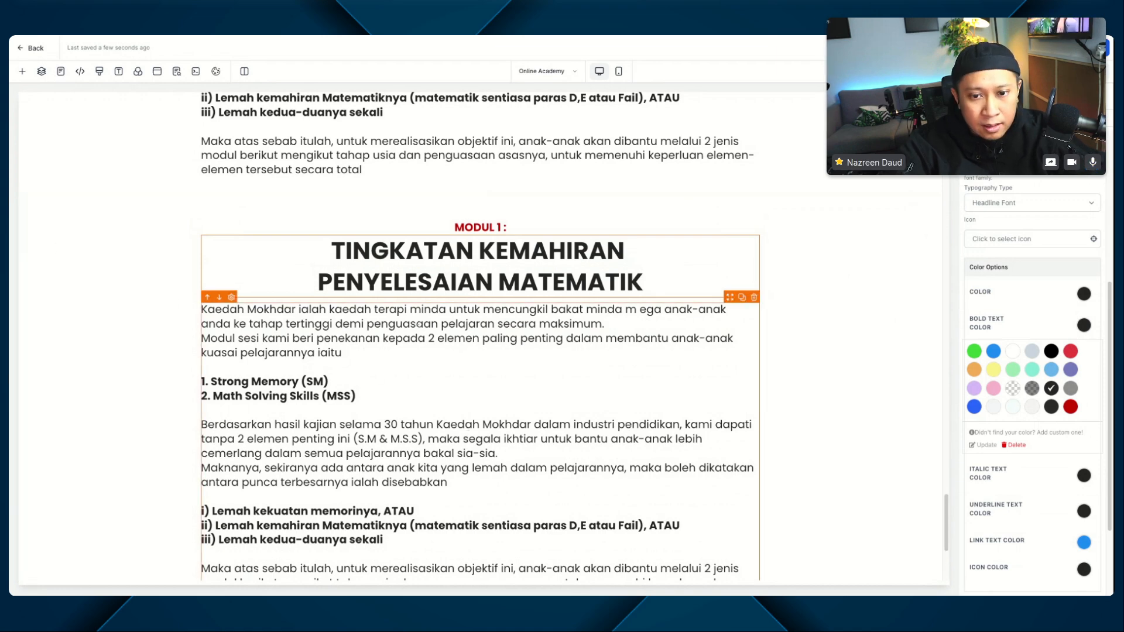
{"action": "key", "text": "ctrl+a"}
{"action": "type", "text": "✓ PROSES 'SCAN & FIX' Anak-anak anda akan lalui proses 'Scan & Fix' untuk cari punca bab mana yang menjadi penghalang kepada mereka untuk skor cemerlang dlm Matematik untuk diperbaiki..sampai jadi.  ✓ SISTEM TE.PAT Ketahui cara level up result Matematik anak-anak anda ke tahap 'A' yang betul untuk elakkan mereka daripada stress dengan menggunakan strategi peperiksaan akhir tahun secara berperingkat. **Modul yang dikongsikan adalah mengikut sukatan yang ditetapkan kementerian pelajaran Malaysia"}
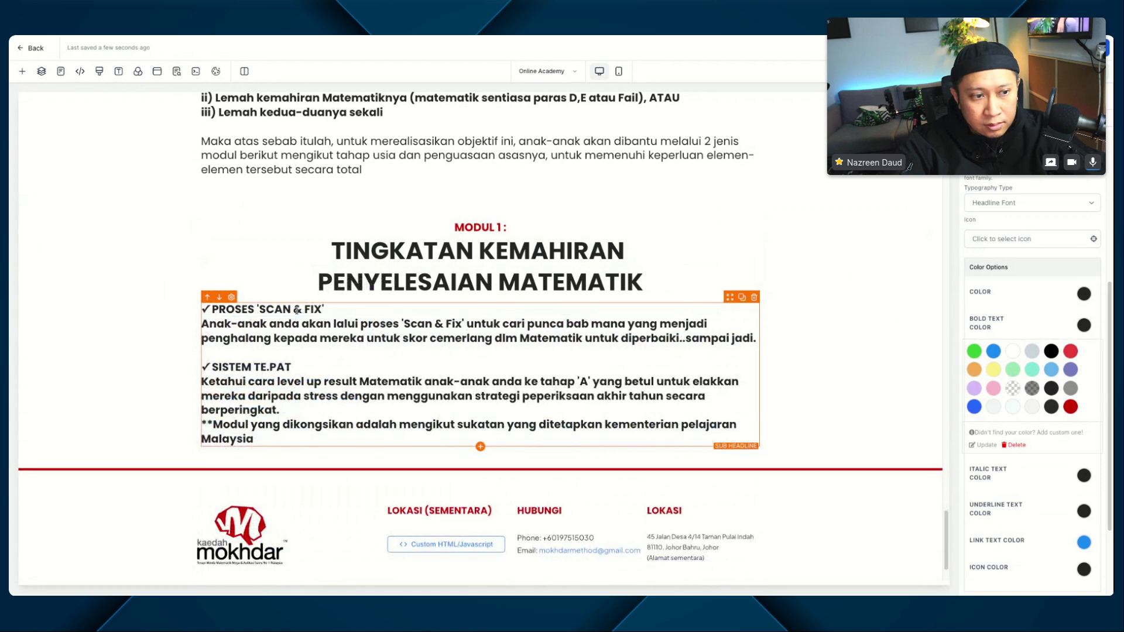
{"action": "triple_click", "coordinate": [301, 338]}
{"action": "key", "text": "ctrl+b"}
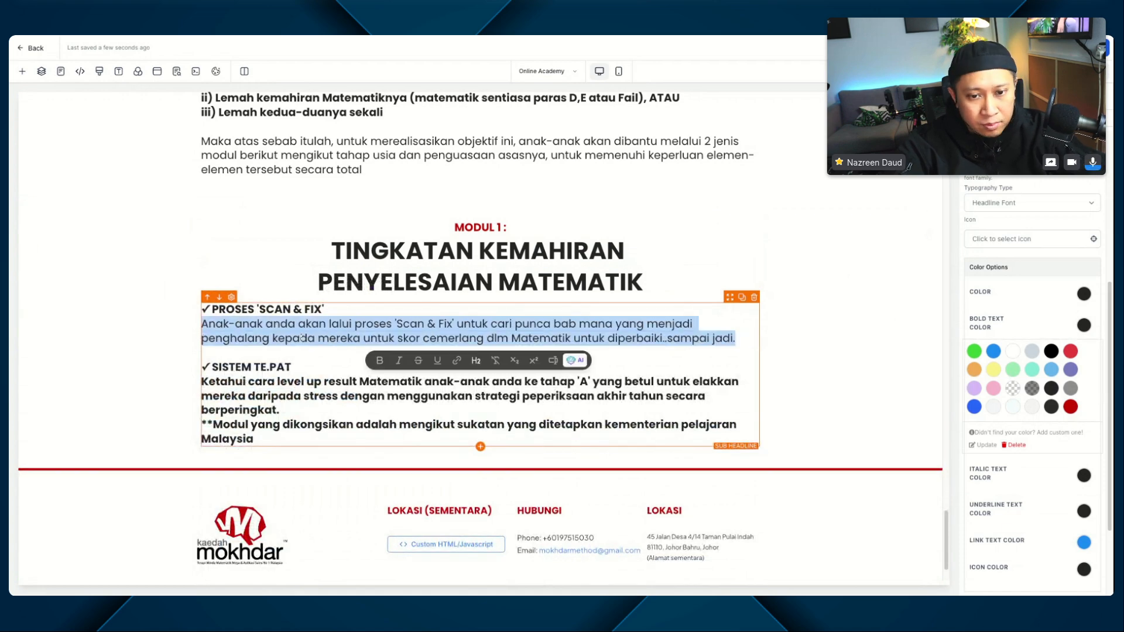
Step: Remove the bold formatting from the description and the module note under "SISTEM TE.PAT" in the MODUL 1 body text
{"action": "left_click", "coordinate": [278, 398]}
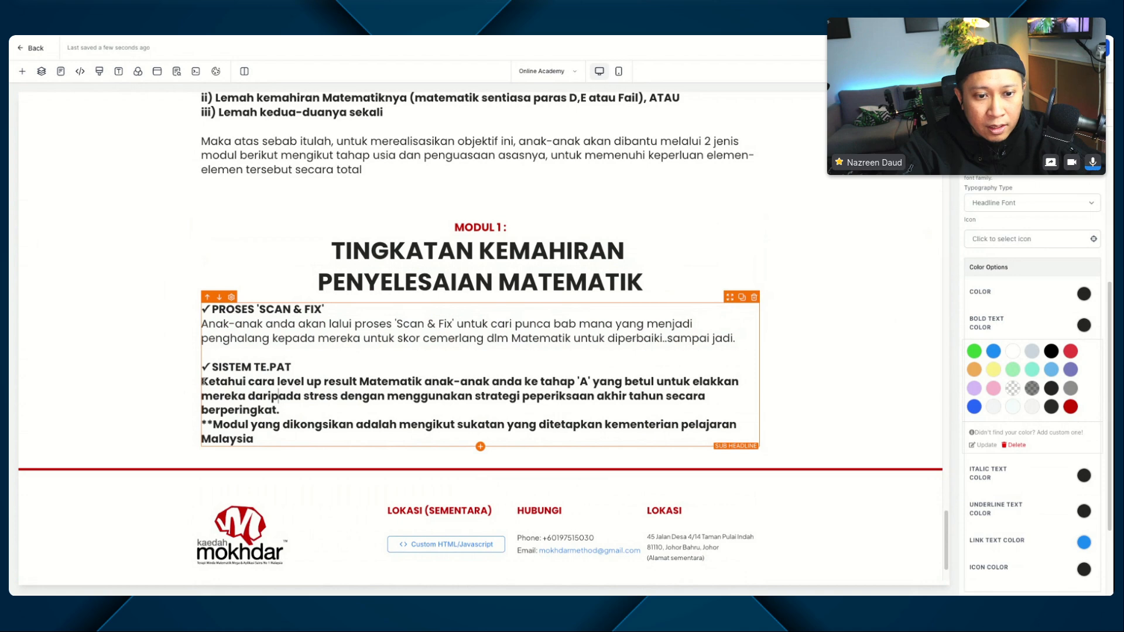
{"action": "left_click_drag", "start_coordinate": [203, 381], "coordinate": [261, 441]}
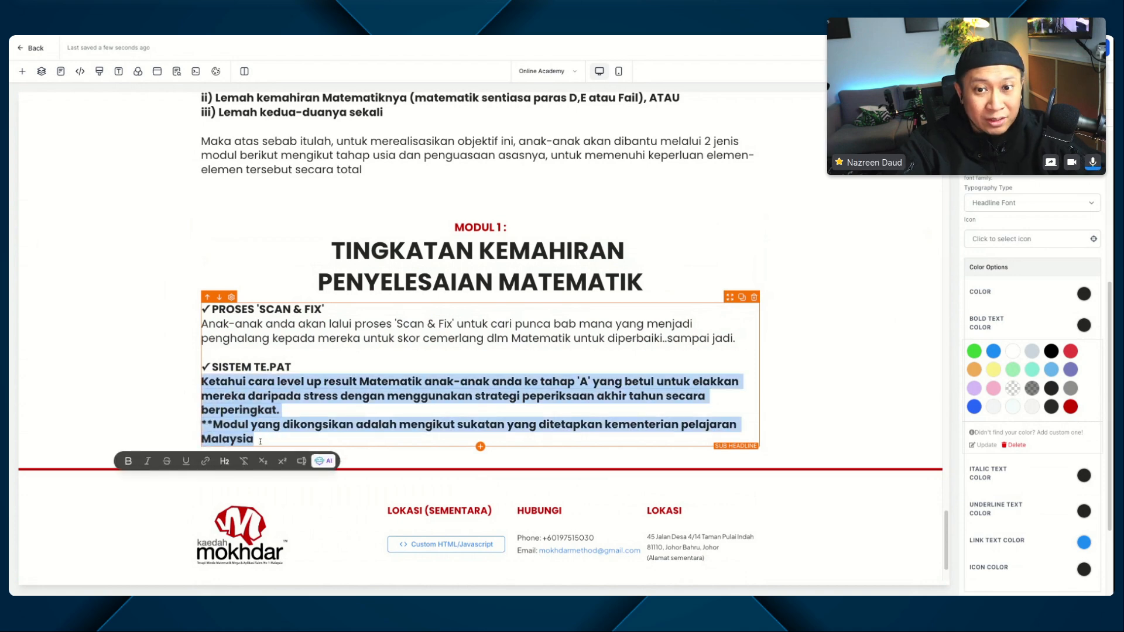
{"action": "left_click", "coordinate": [128, 460]}
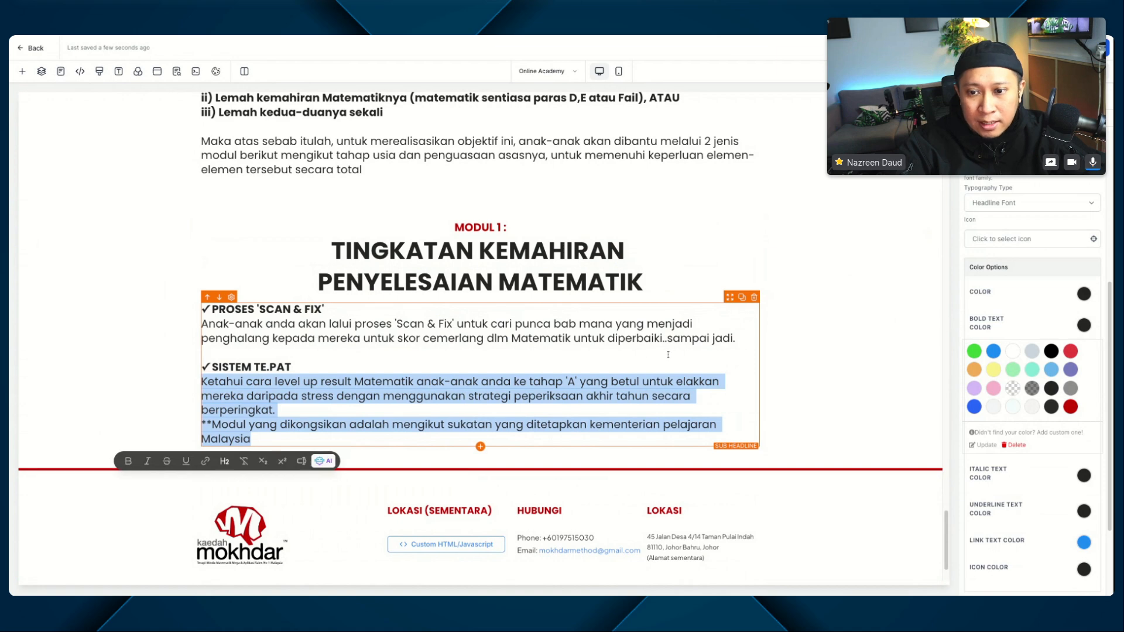
{"action": "left_click", "coordinate": [807, 374]}
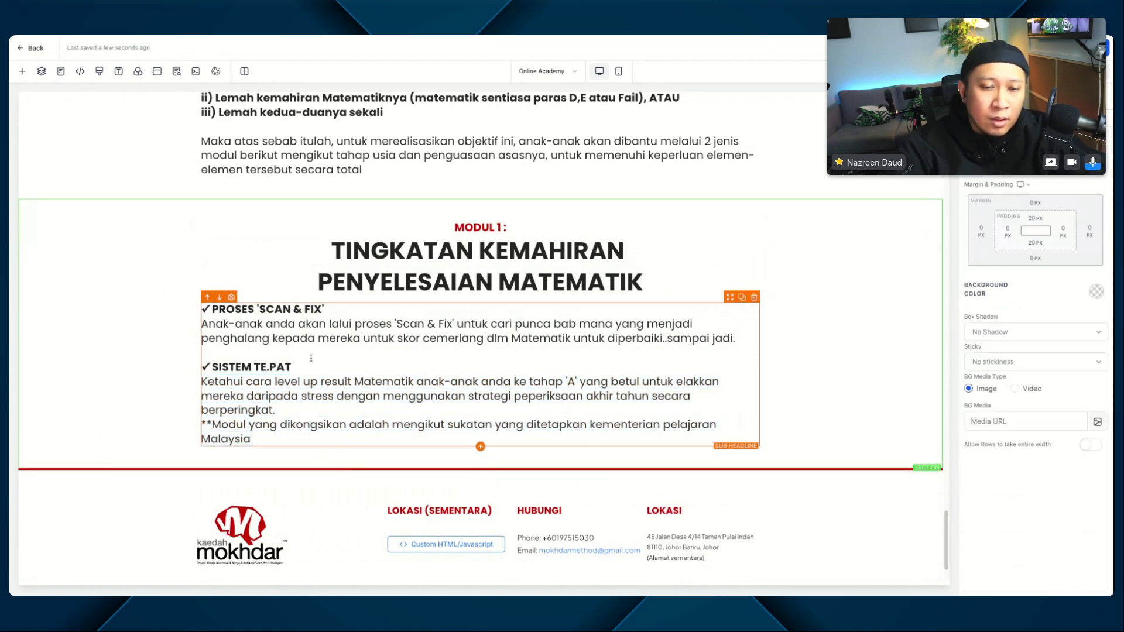
Step: Duplicate the whole MODUL 1 section
{"action": "scroll", "coordinate": [311, 357], "scroll_direction": "down", "scroll_amount": 2}
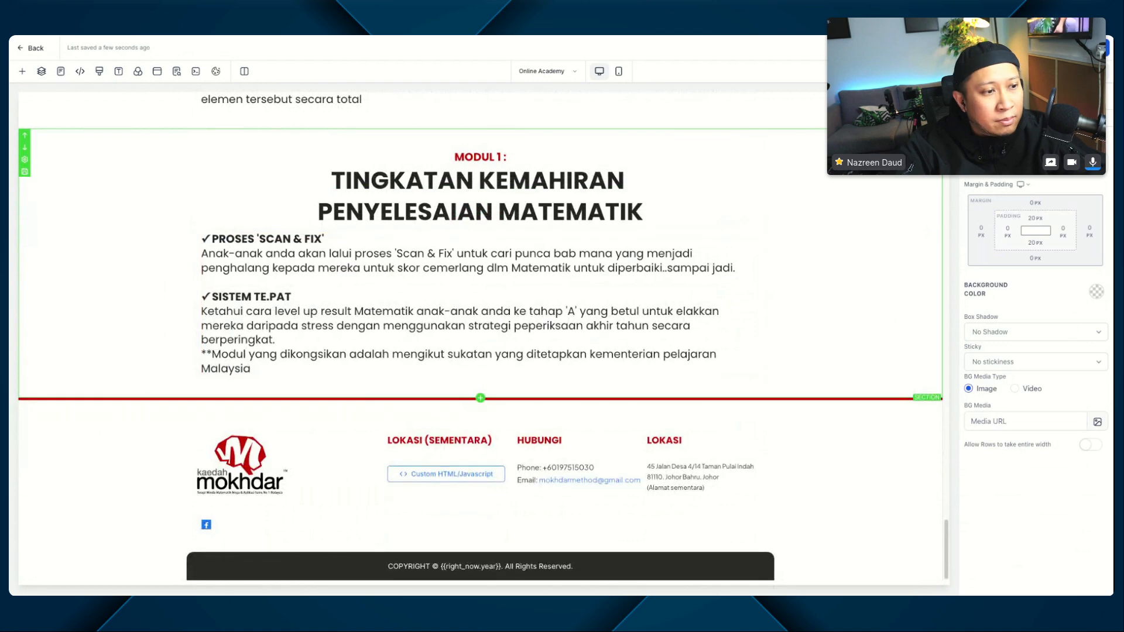
{"action": "scroll", "coordinate": [501, 273], "scroll_direction": "up", "scroll_amount": 2}
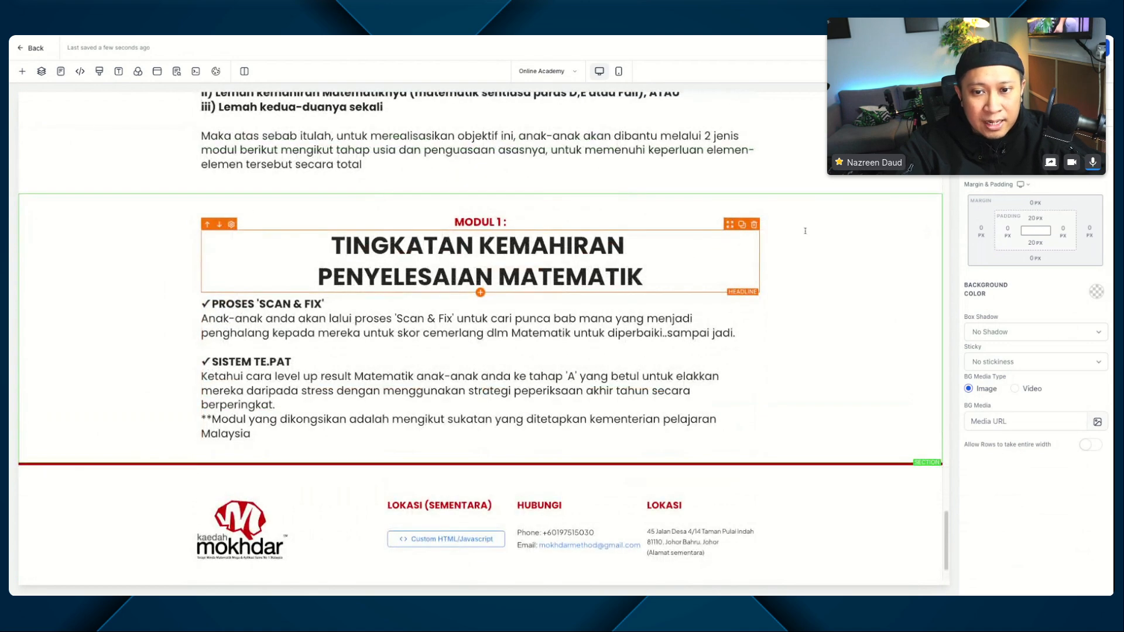
{"action": "left_click", "coordinate": [937, 213]}
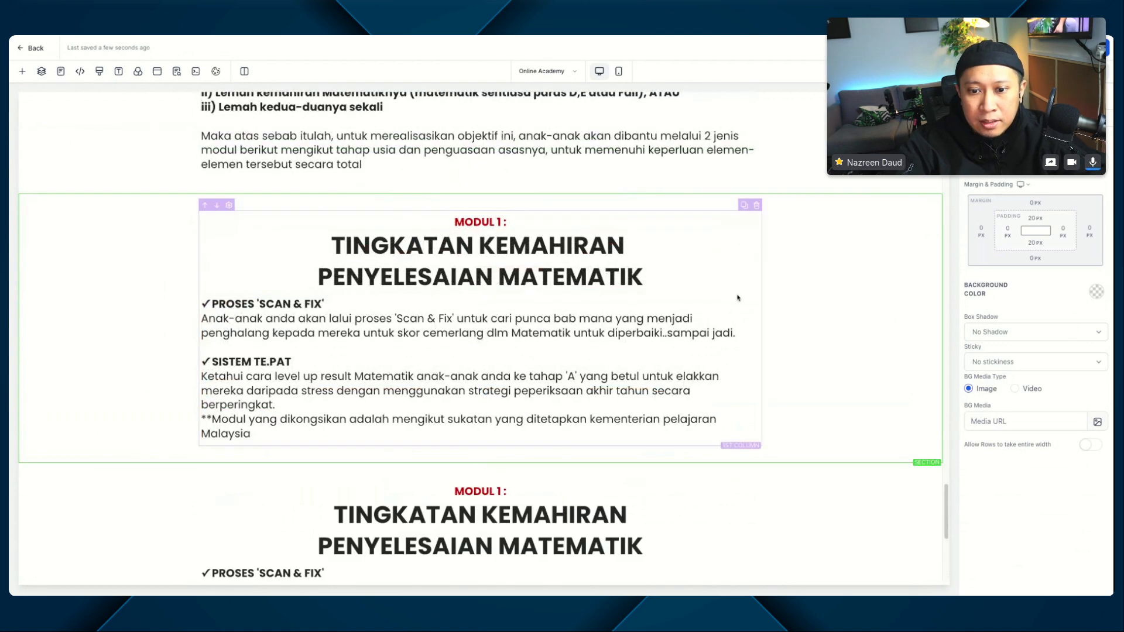
{"action": "scroll", "coordinate": [380, 234], "scroll_direction": "down", "scroll_amount": 7}
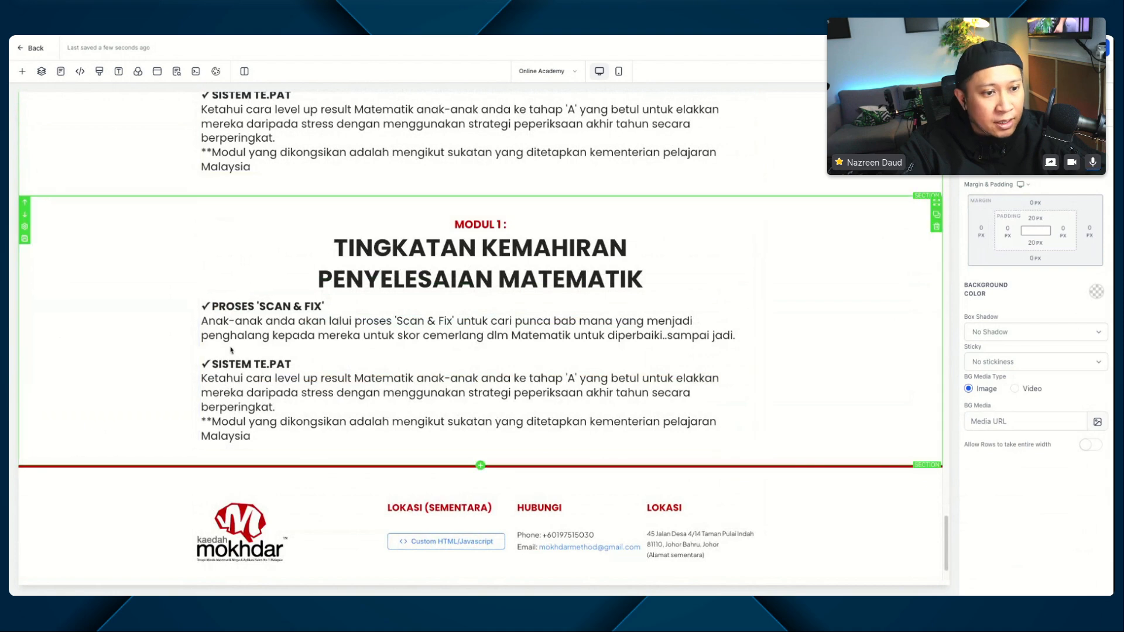
Step: In the lower copy of the section, change the sub-headline to "MODUL 2 :" and the headline to "TINGKATAN KEKUATAN MEMORI KE TAHAP MEGA"
{"action": "double_click", "coordinate": [497, 224]}
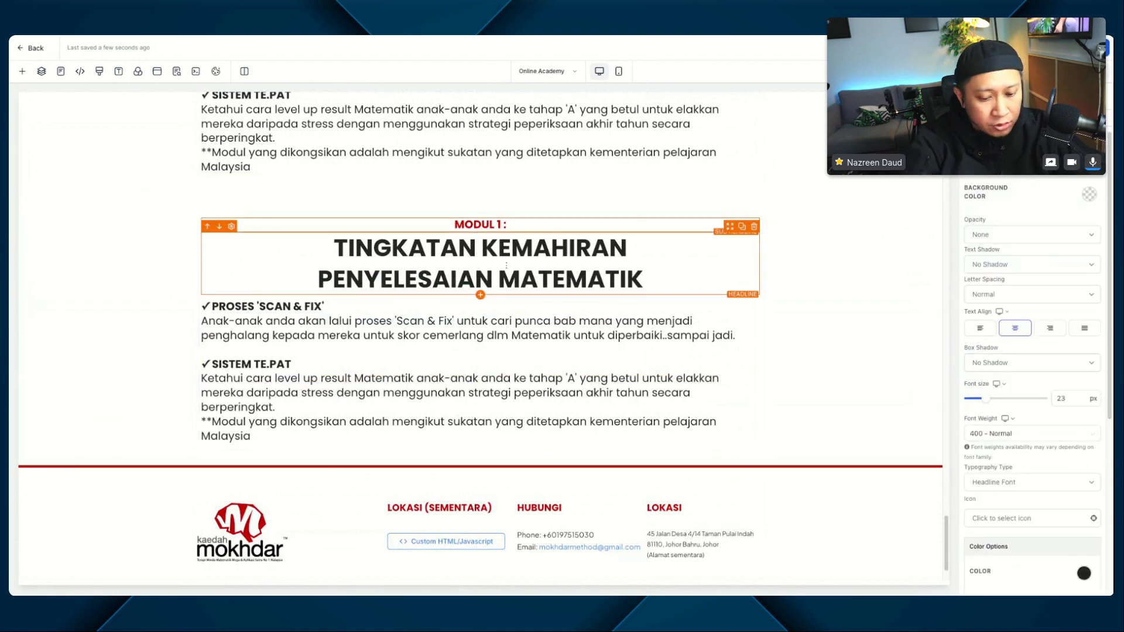
{"action": "type", "text": "2"}
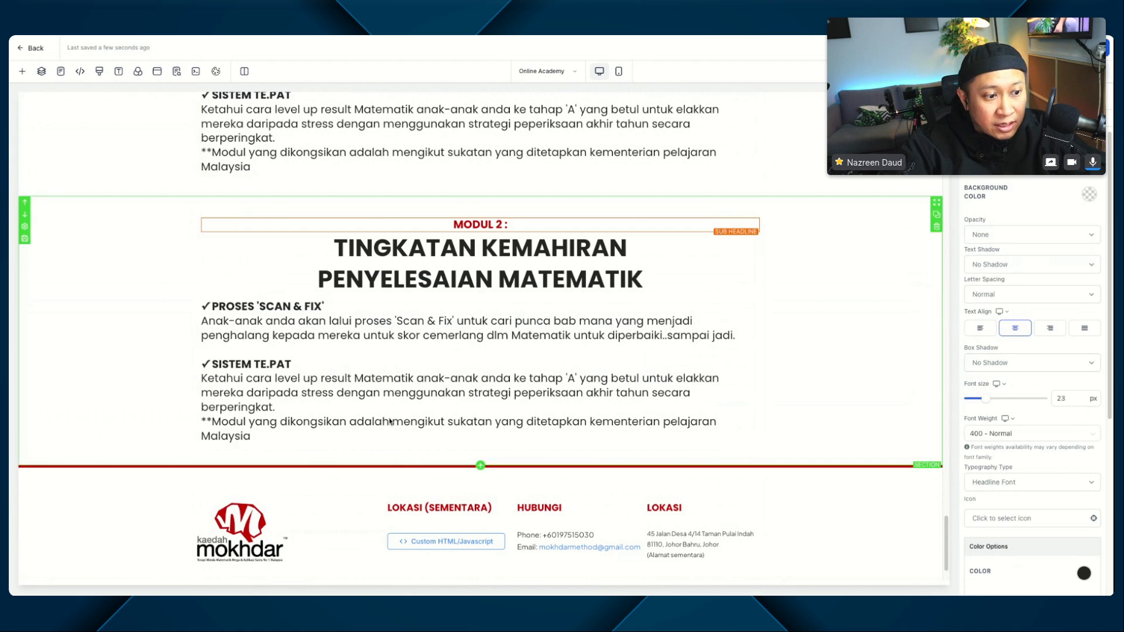
{"action": "triple_click", "coordinate": [490, 266]}
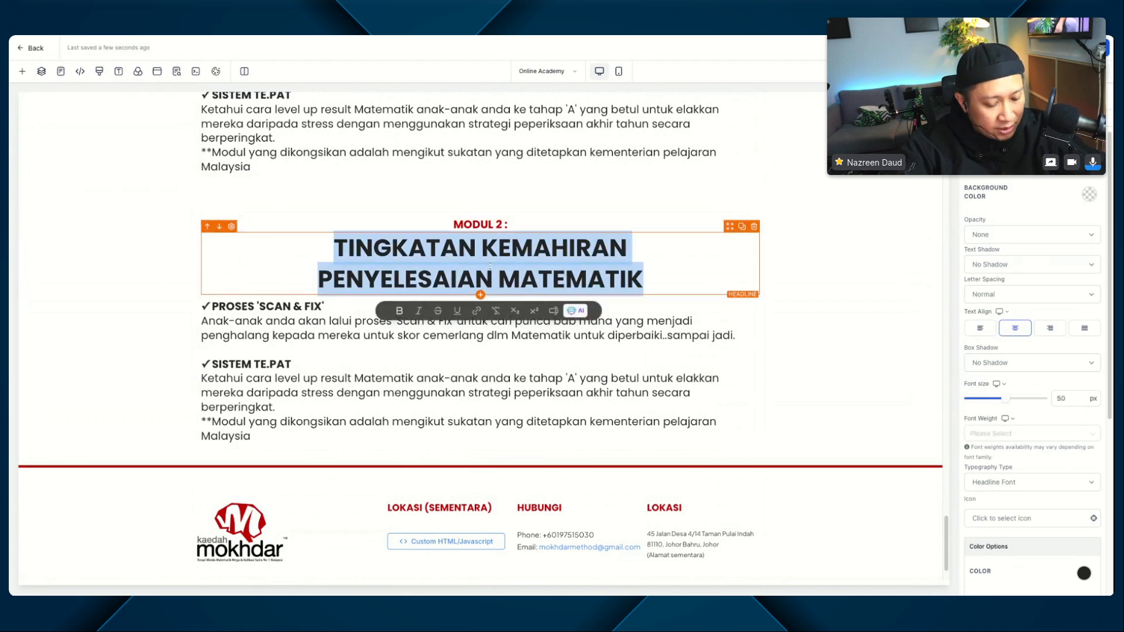
{"action": "key", "text": "ctrl+b"}
{"action": "type", "text": "TINGKATAN KEKUATAN MEMORI KE TAHAP MEGA"}
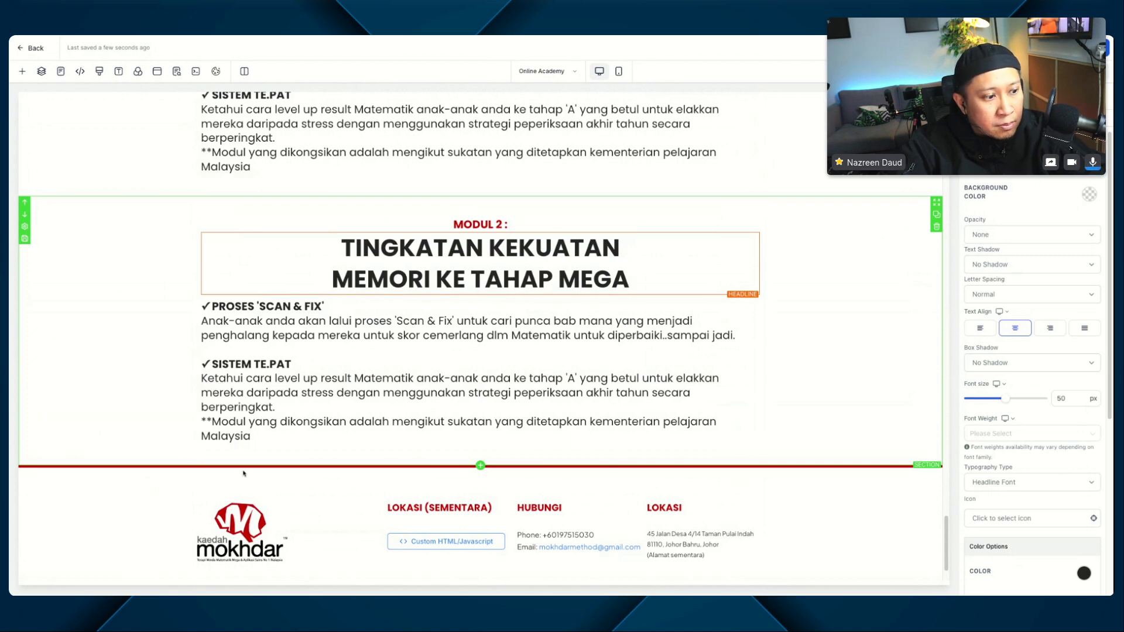
Step: Replace the MODUL 2 body text with the copied "ORIGINAL MEMORY" and "MEMORY ADVANCE" content
{"action": "left_click", "coordinate": [345, 352]}
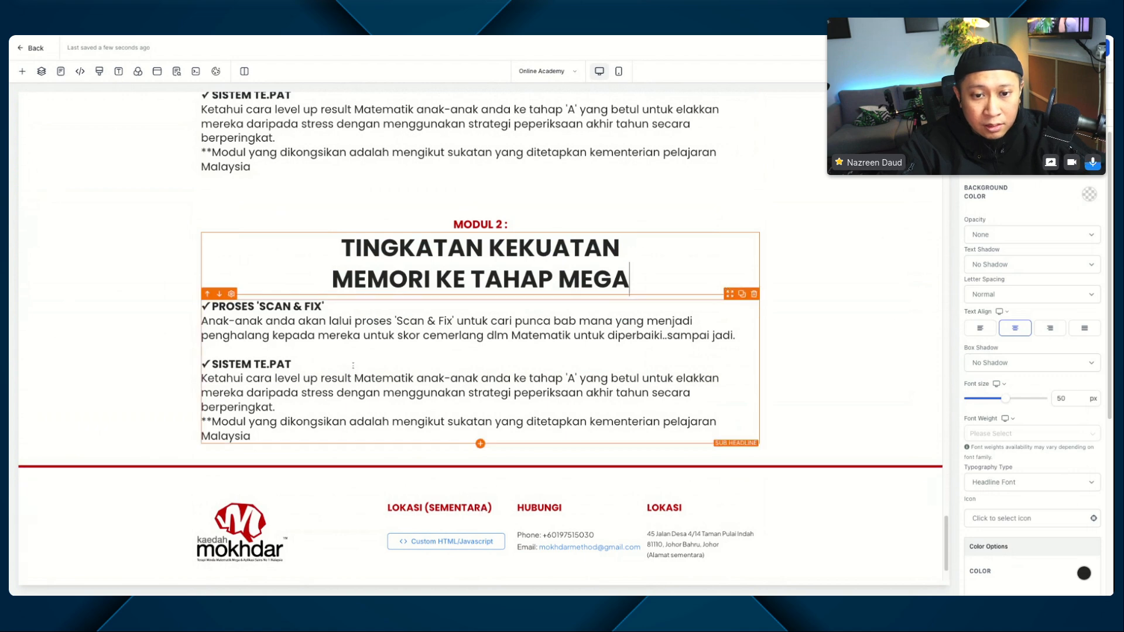
{"action": "key", "text": "ctrl+a"}
{"action": "type", "text": "✓ ORIGINAL MEMORY Anak-anak anda akan dilatih bina kekuatan memori original mereka ke peringkat tertinggi. Selain simpanan maklumat untuk tempoh yang sangat lama, kelebihan tingkatan O riginal Memory ini juga bakal hasilkan kesan  i) Daya FOKUS anak yang tinggi ii) Ketahanan EMOSI belajar anak yang teguh  yang menyebabkan penyerapan ilmu itu berlaku dengan lebih efektif dan tahan lama (susah lupa), dan tiada lagi isu \"baru belajar 10 minit dah mengantuk tutup buku\"  ✓ MEMORY ADVANCE Anak-anak anda akan dikongsikan satu teknik rahsia yang dipanggil Memory Advance hingga boleh ingat ratusan digit angka, fakta saintifik, sejarah, Agama Islam dll begitu sahaja tanpa perlu didera yang bilamana digabungkan dengan original memory nya, maka terhasillah kesan ledakan Memori Mega. Maka gabungan 2 elemen inilah menghasilkan MINDA MEGA (berupaya kuasai segenap disiplin ilmu yang diceburinya dengan maksimum!)"}
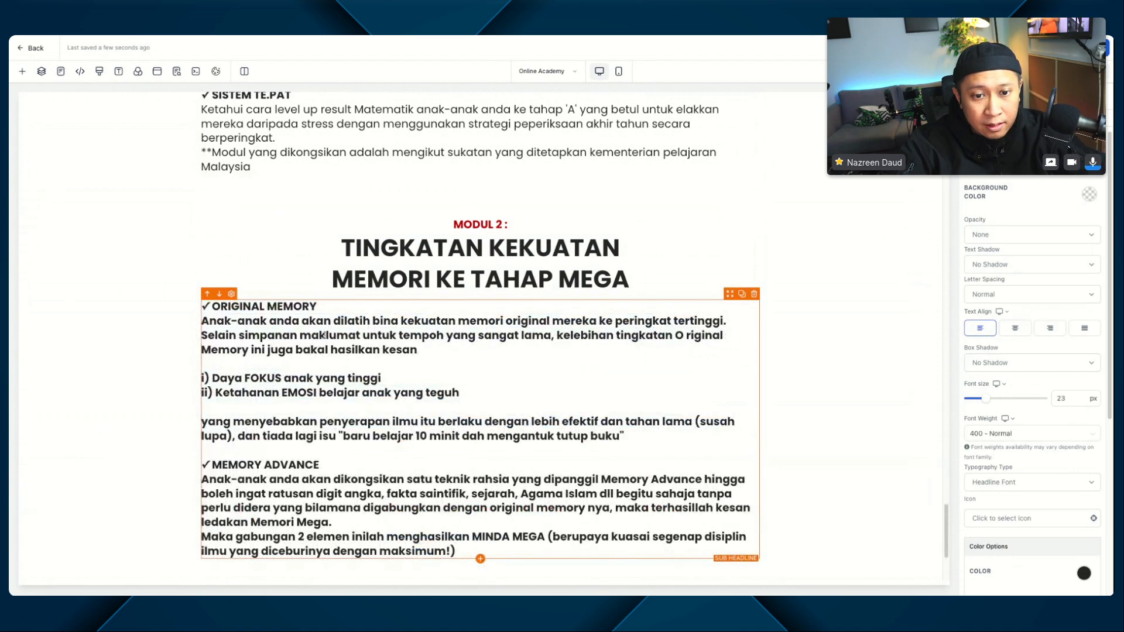
Step: Unbold the MODUL 2 body text except for the "ORIGINAL MEMORY" and "MEMORY ADVANCE" headings and the i) and ii) lines
{"action": "key", "text": "ctrl+a"}
{"action": "key", "text": "Right"}
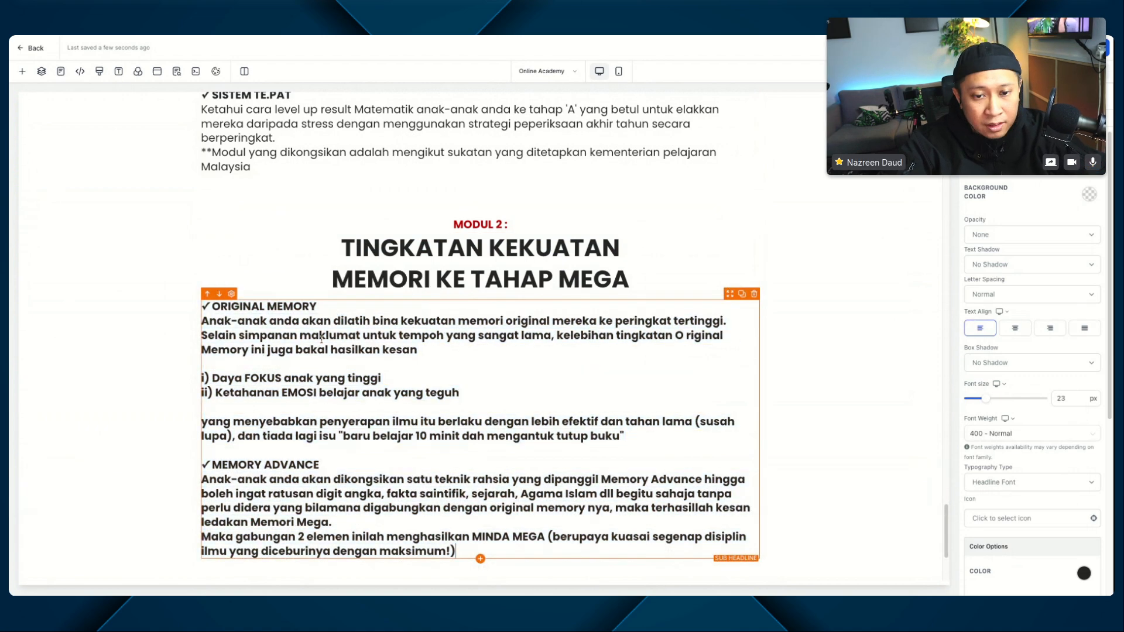
{"action": "key", "text": "ctrl+a"}
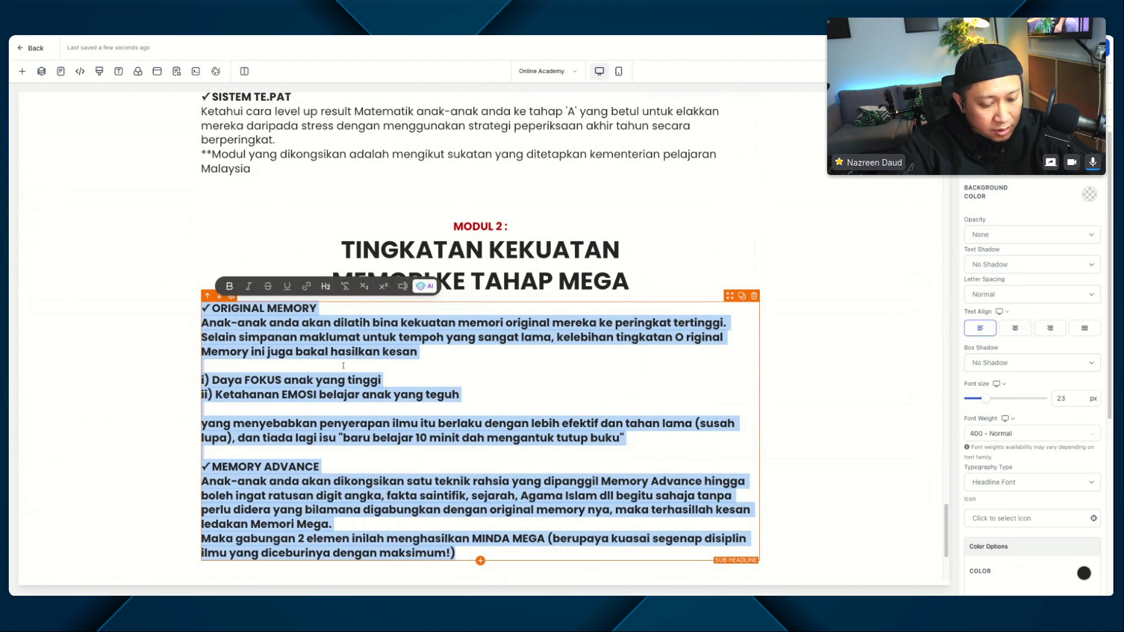
{"action": "key", "text": "ctrl+b"}
{"action": "triple_click", "coordinate": [278, 308]}
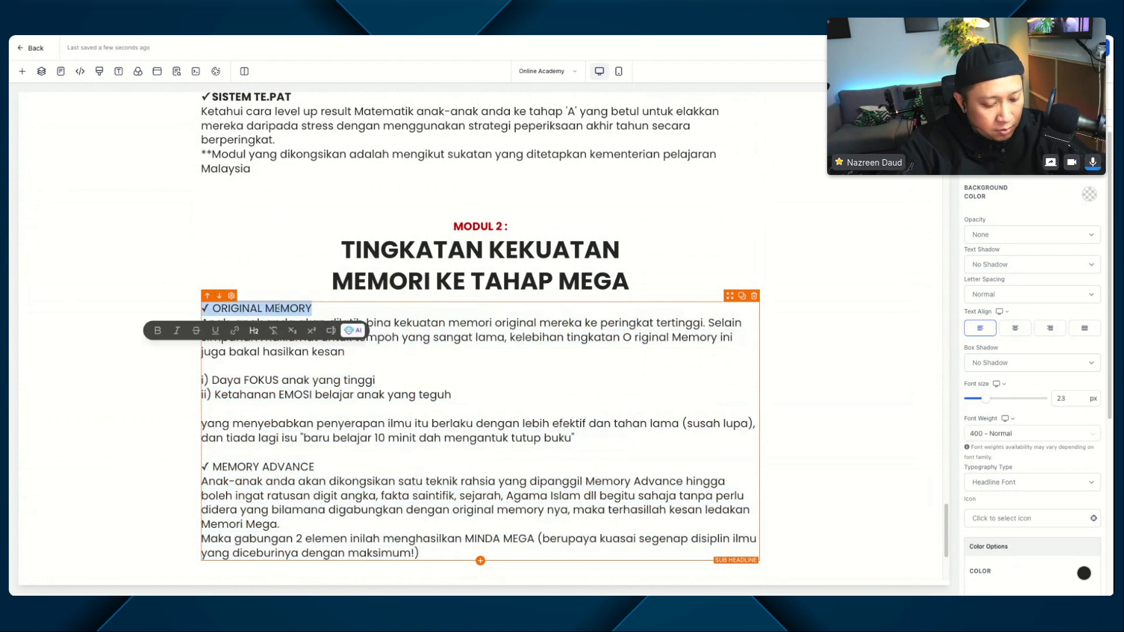
{"action": "key", "text": "ctrl+b"}
{"action": "triple_click", "coordinate": [288, 466]}
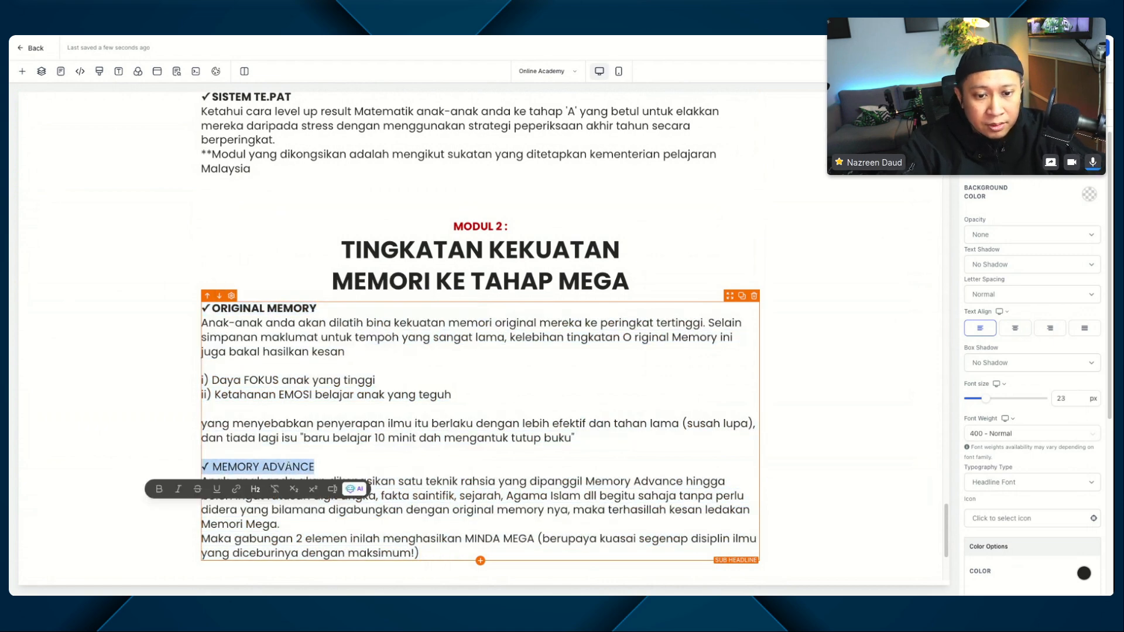
{"action": "key", "text": "ctrl+b"}
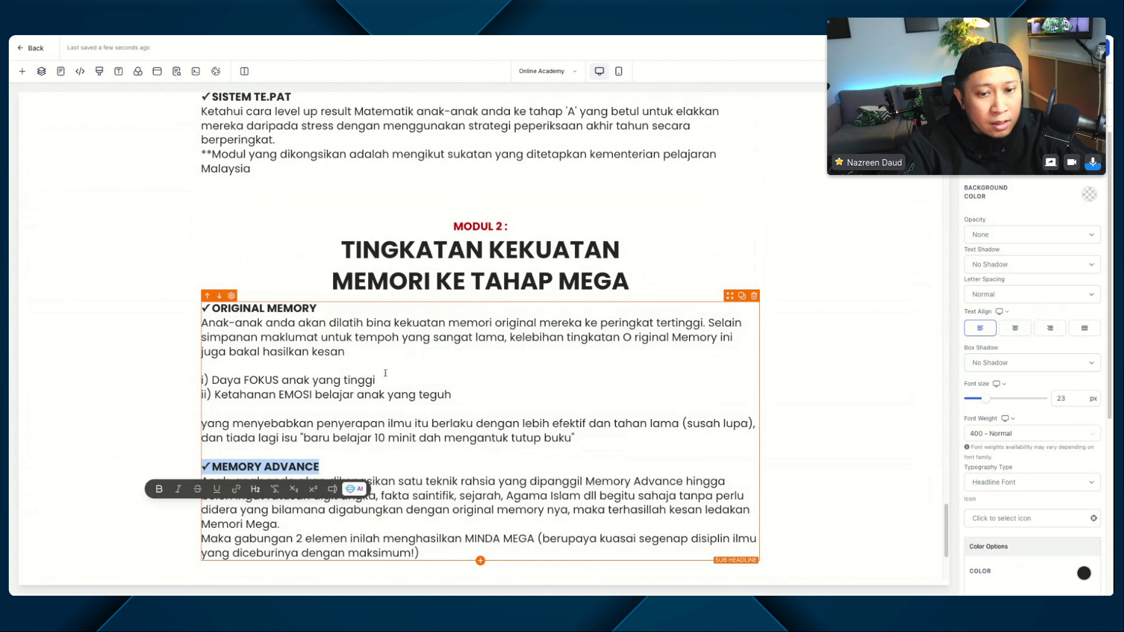
{"action": "left_click_drag", "start_coordinate": [451, 395], "coordinate": [202, 380]}
{"action": "key", "text": "ctrl+b"}
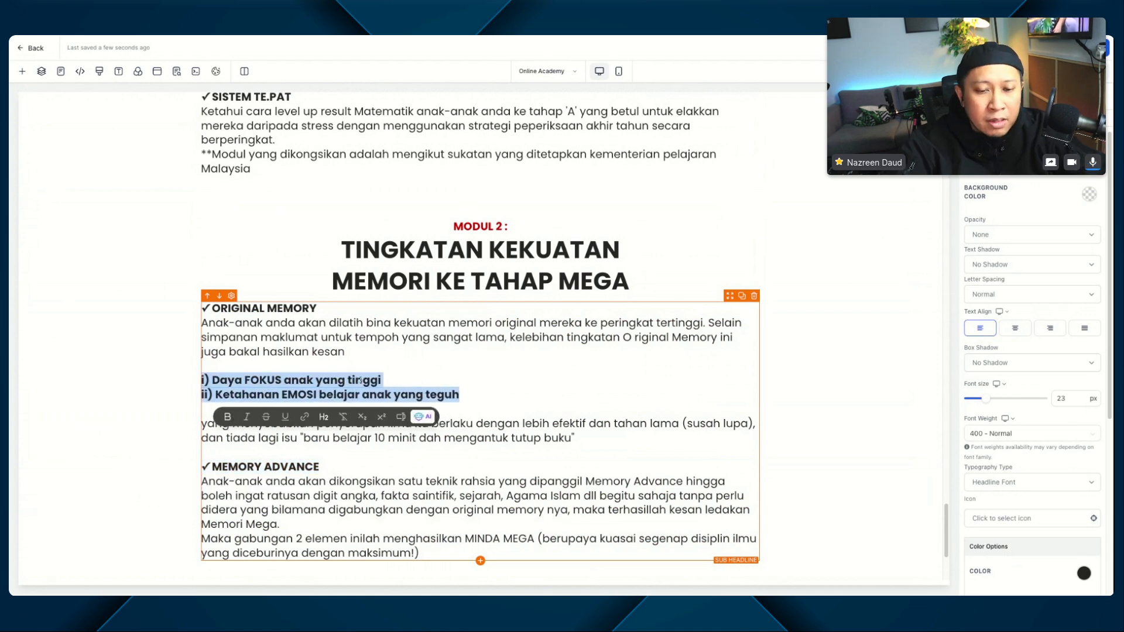
Step: Insert a blank line before "Maka gabungan 2 elemen" in MODUL 2 and before "**Modul yang dikongsikan" in MODUL 1
{"action": "left_click", "coordinate": [304, 522]}
{"action": "key", "text": "Return"}
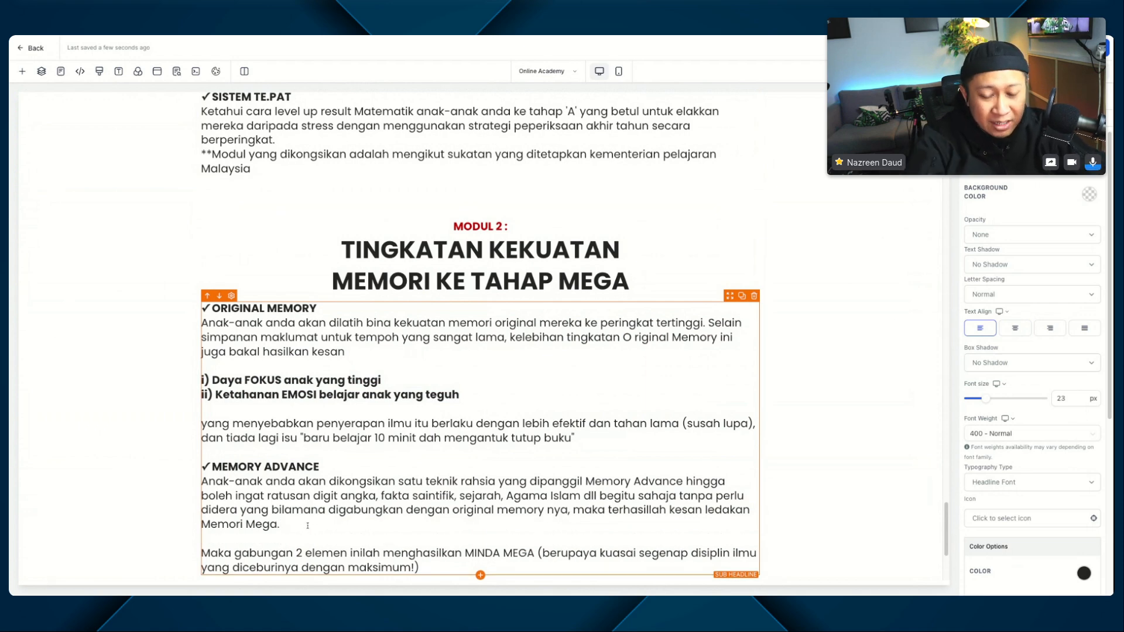
{"action": "scroll", "coordinate": [379, 431], "scroll_direction": "up", "scroll_amount": 1}
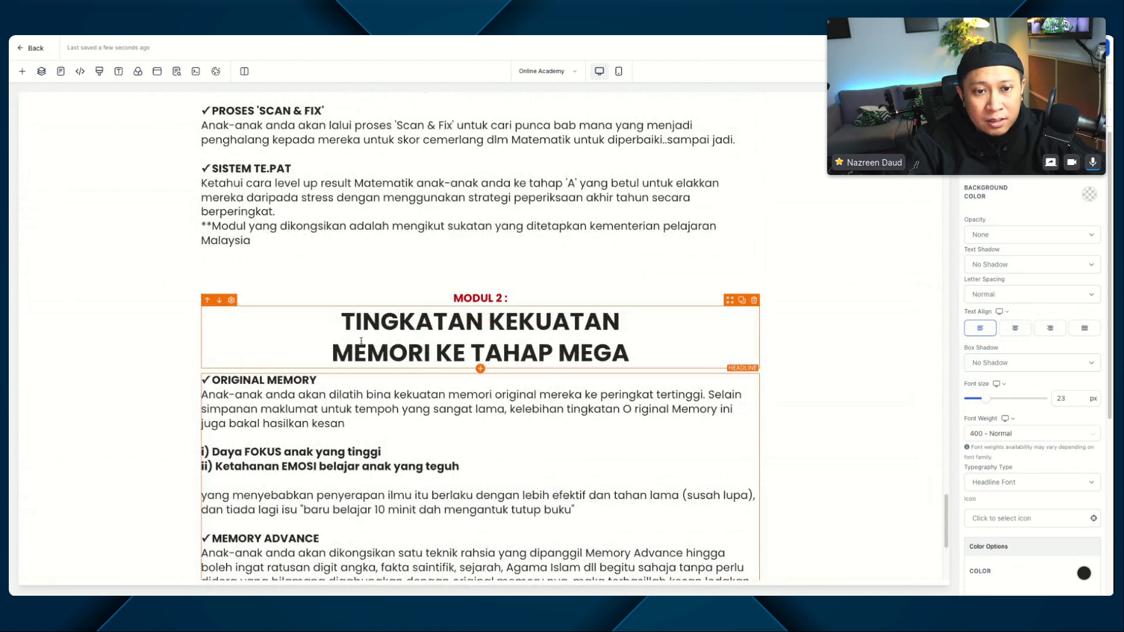
{"action": "left_click", "coordinate": [306, 210]}
{"action": "key", "text": "Return"}
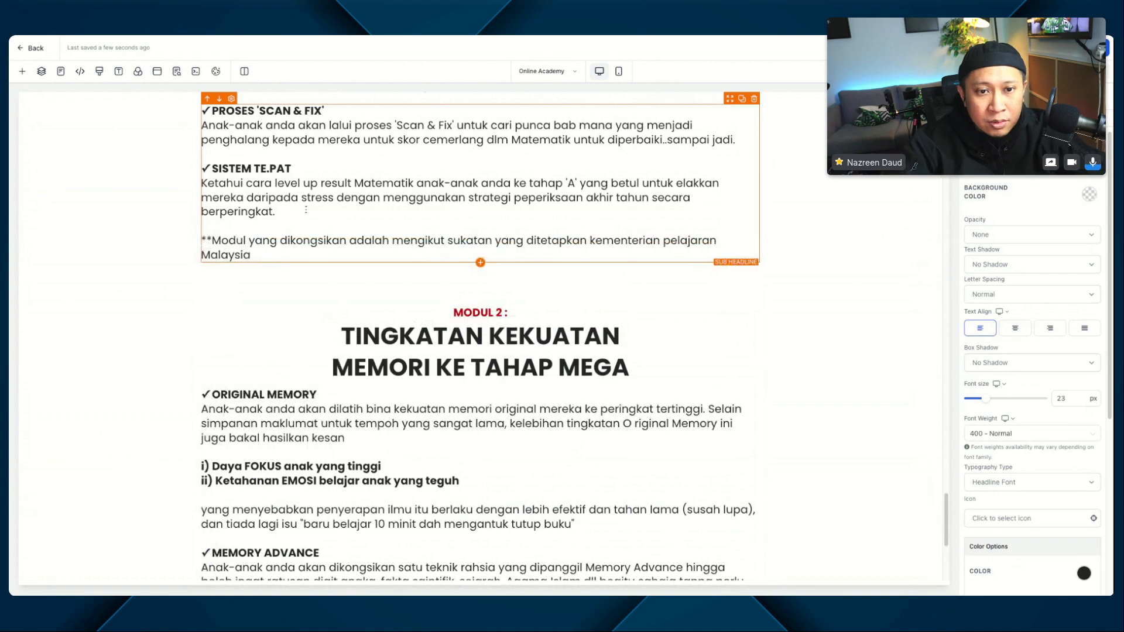
Step: Add an empty Wide section between the MODUL 2 section and the footer
{"action": "scroll", "coordinate": [281, 246], "scroll_direction": "up", "scroll_amount": 2}
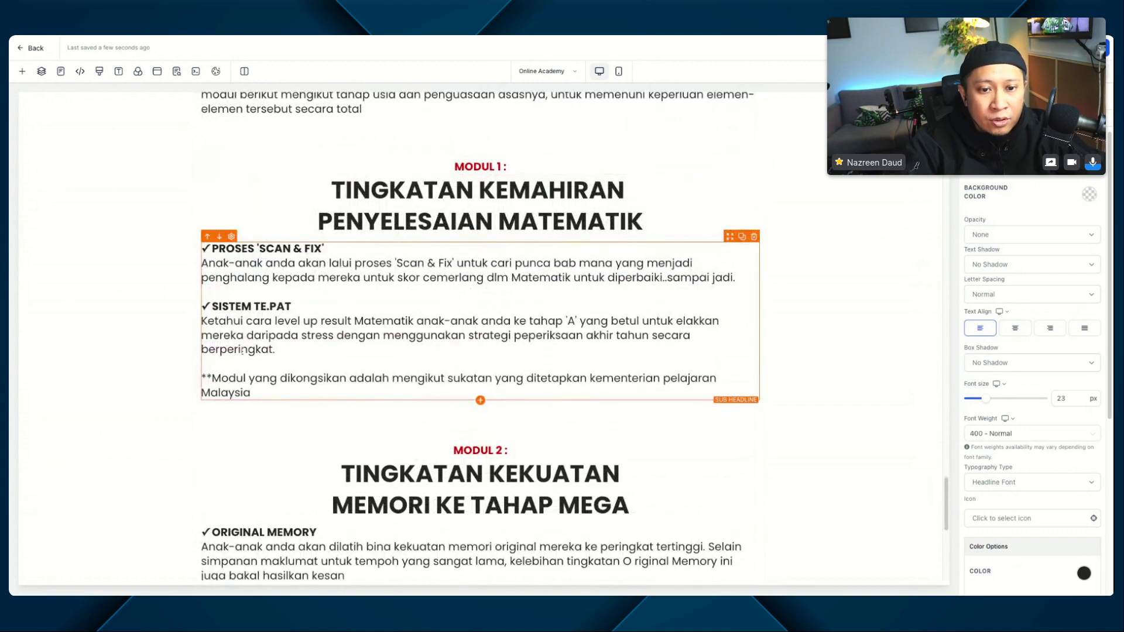
{"action": "scroll", "coordinate": [287, 456], "scroll_direction": "down", "scroll_amount": 4}
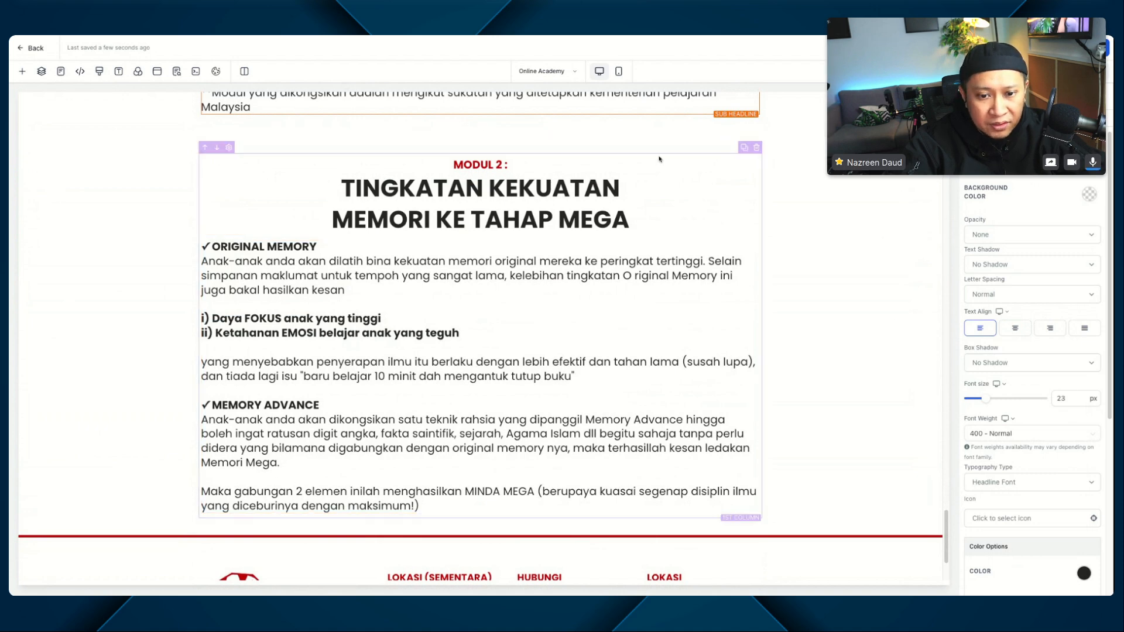
{"action": "scroll", "coordinate": [451, 394], "scroll_direction": "down", "scroll_amount": 1}
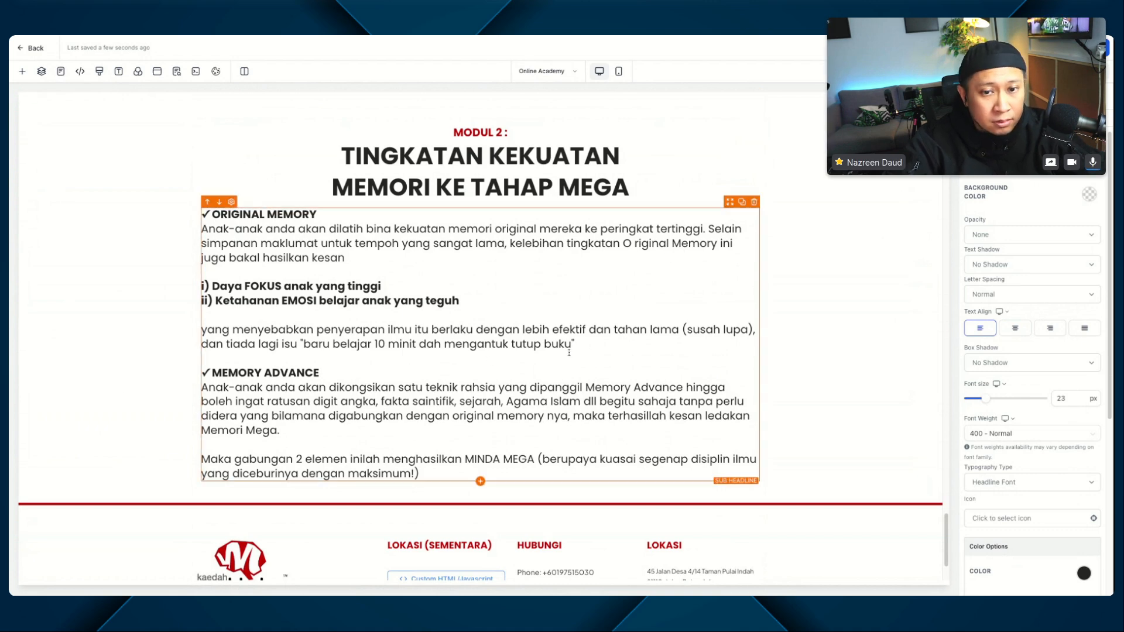
{"action": "scroll", "coordinate": [573, 328], "scroll_direction": "up", "scroll_amount": 6}
{"action": "scroll", "coordinate": [572, 327], "scroll_direction": "up", "scroll_amount": 1}
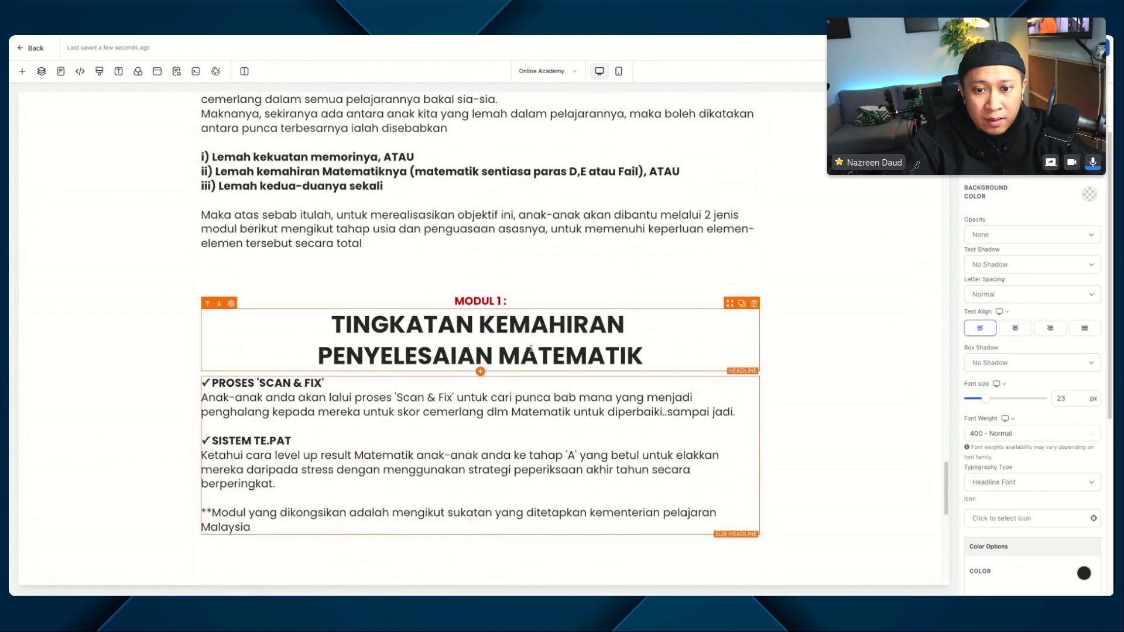
{"action": "scroll", "coordinate": [791, 323], "scroll_direction": "down", "scroll_amount": 6}
{"action": "scroll", "coordinate": [855, 417], "scroll_direction": "down", "scroll_amount": 3}
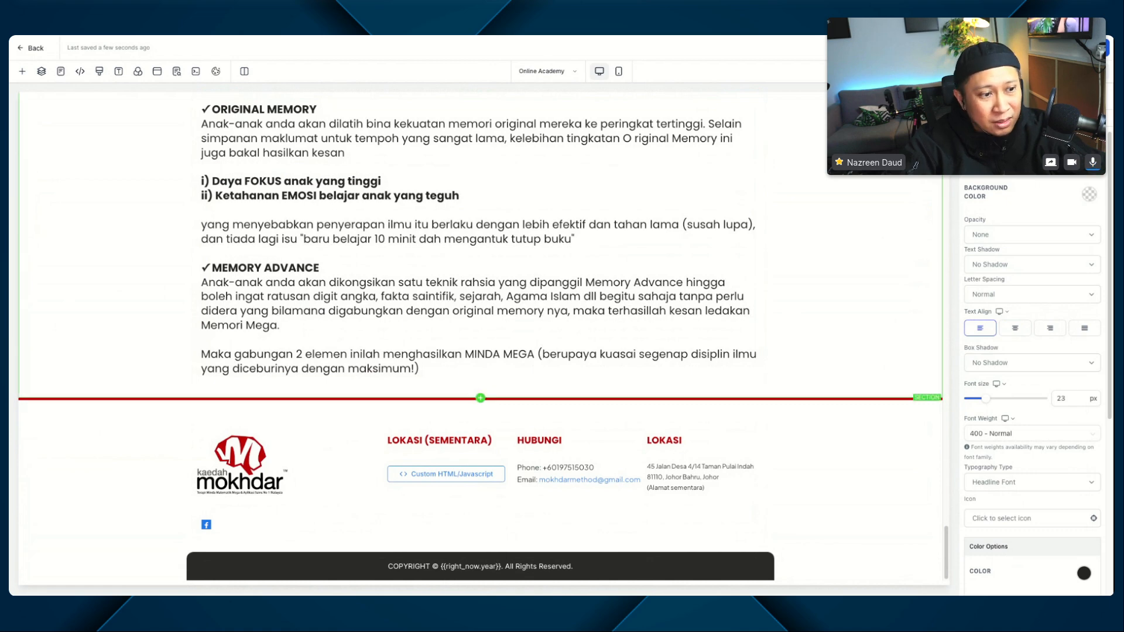
{"action": "left_click", "coordinate": [480, 398]}
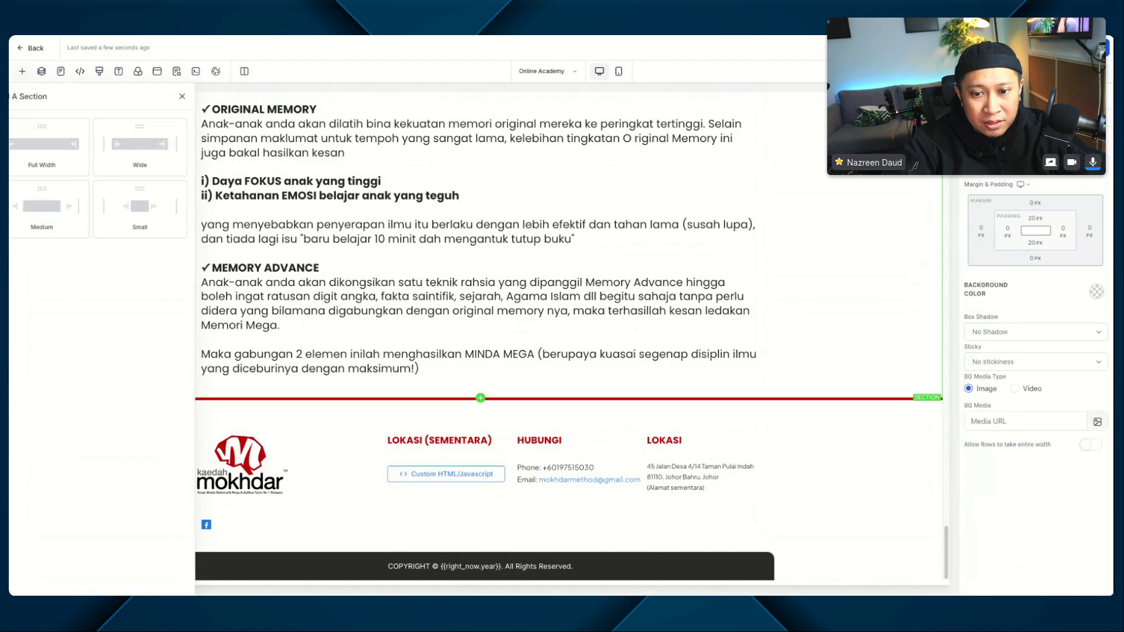
{"action": "left_click", "coordinate": [140, 155]}
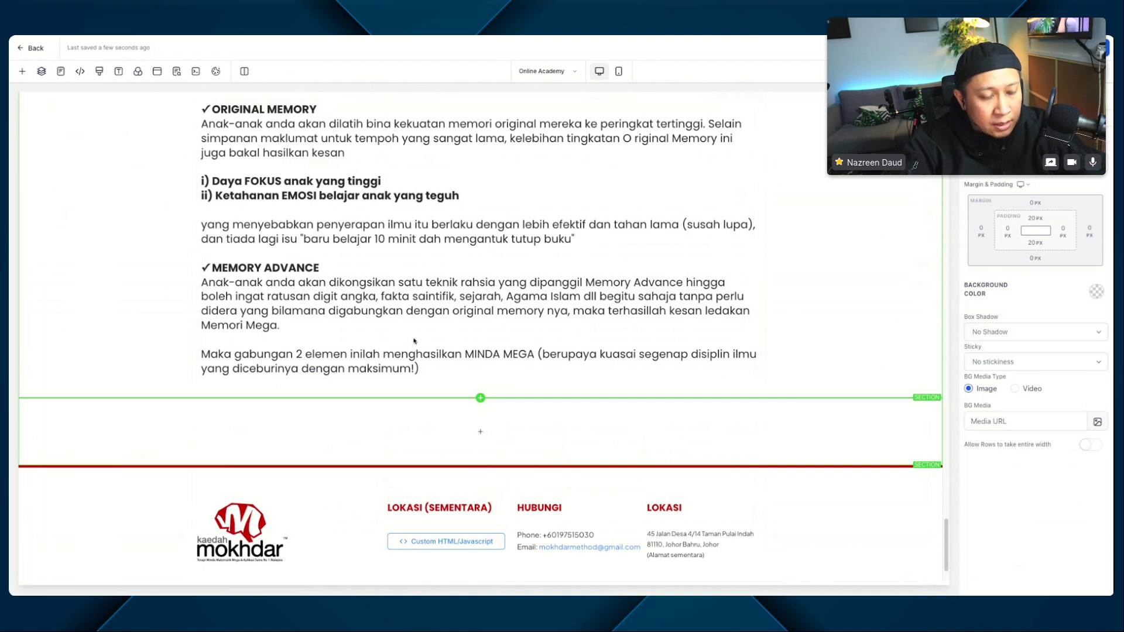
Step: Duplicate the "SKOR A MATEMATIK" headline from the top of the page and move the copy below the MODUL 2 body text
{"action": "scroll", "coordinate": [414, 342], "scroll_direction": "up", "scroll_amount": 20}
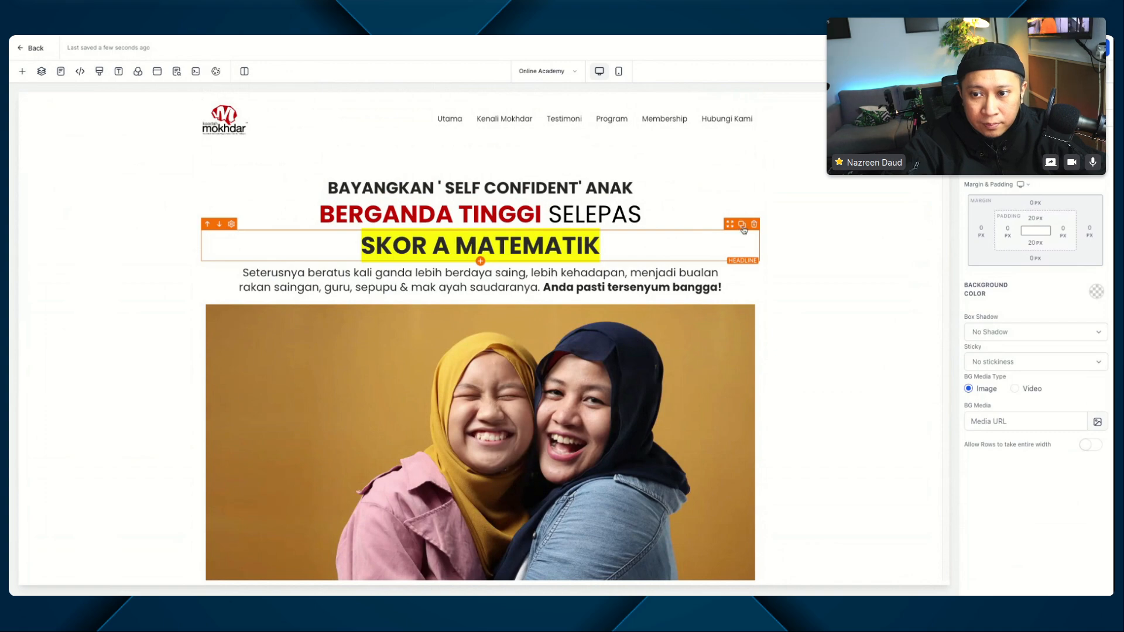
{"action": "left_click", "coordinate": [739, 228]}
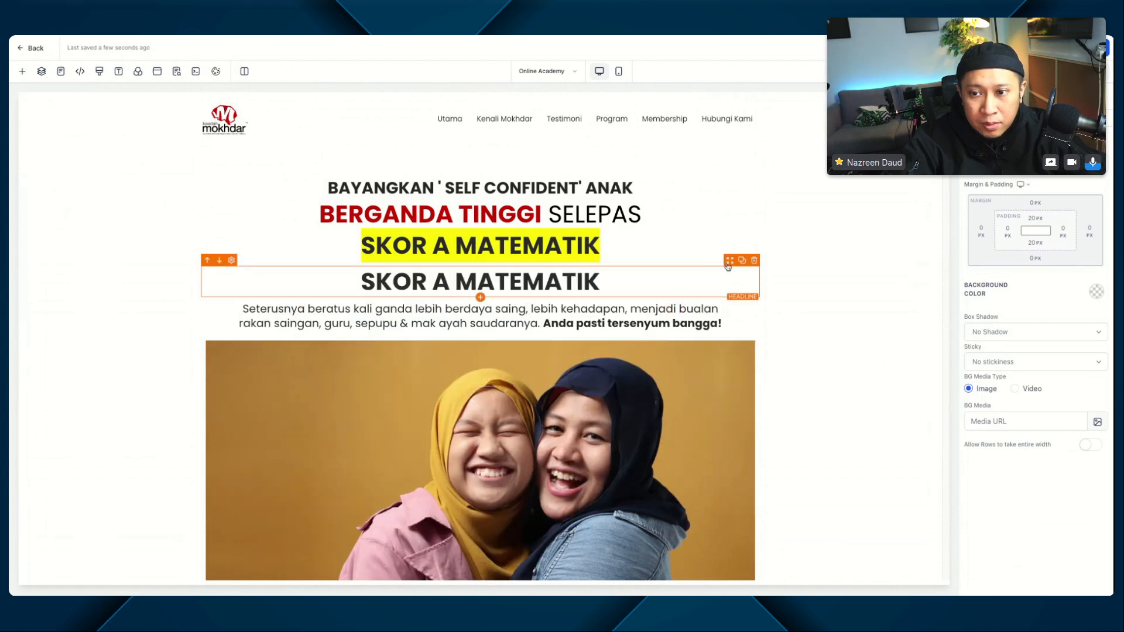
{"action": "left_click_drag", "start_coordinate": [729, 264], "coordinate": [729, 267]}
{"action": "scroll", "coordinate": [730, 267], "scroll_direction": "down", "scroll_amount": 20}
{"action": "scroll", "coordinate": [730, 267], "scroll_direction": "down", "scroll_amount": 20}
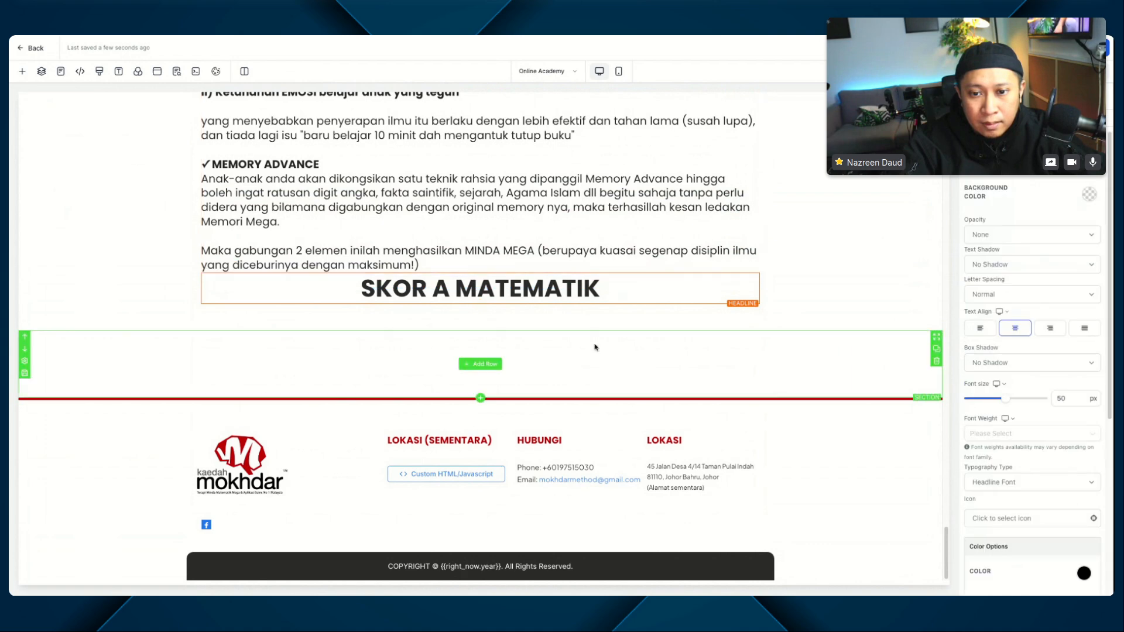
Step: Add a one-column row to the empty section above the footer and move the copied "SKOR A MATEMATIK" headline into it
{"action": "left_click", "coordinate": [480, 364]}
{"action": "left_click", "coordinate": [161, 147]}
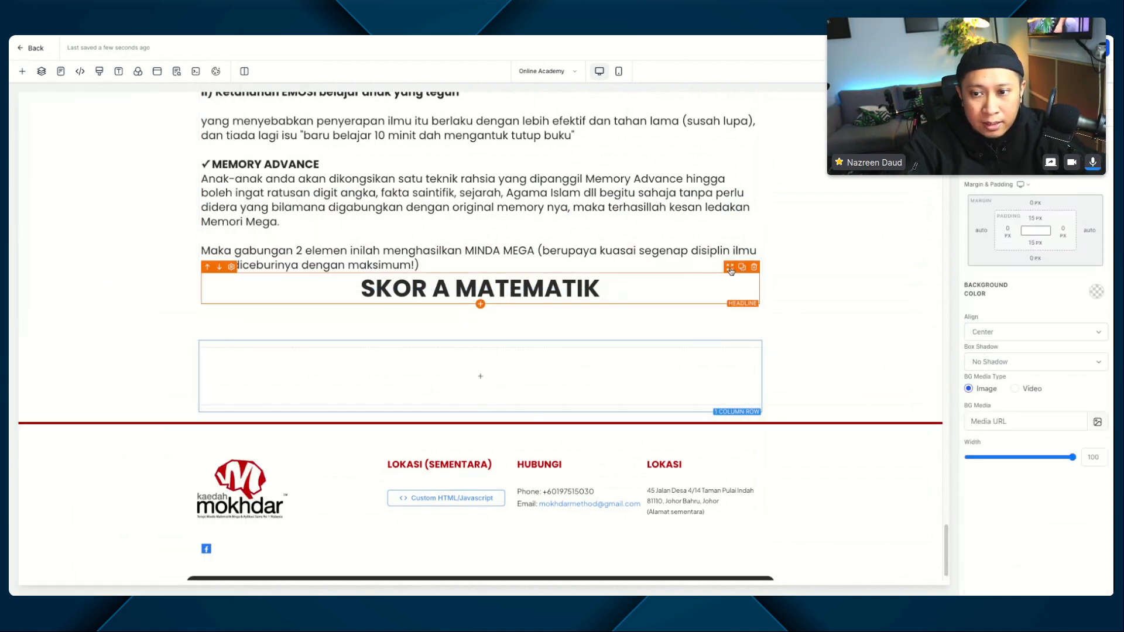
{"action": "left_click_drag", "start_coordinate": [731, 271], "coordinate": [694, 374]}
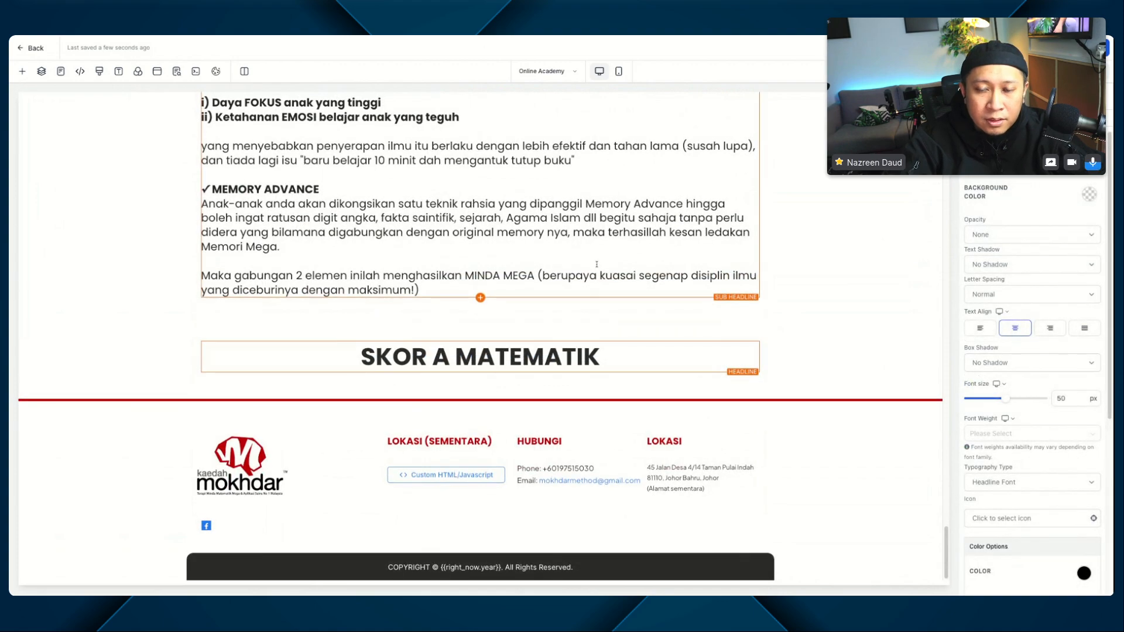
Step: Examine the CSS selector of the original "SKOR A MATEMATIK" headline and its yellow background rule in the page's custom CSS
{"action": "scroll", "coordinate": [597, 264], "scroll_direction": "up", "scroll_amount": 10}
{"action": "scroll", "coordinate": [596, 264], "scroll_direction": "up", "scroll_amount": 10}
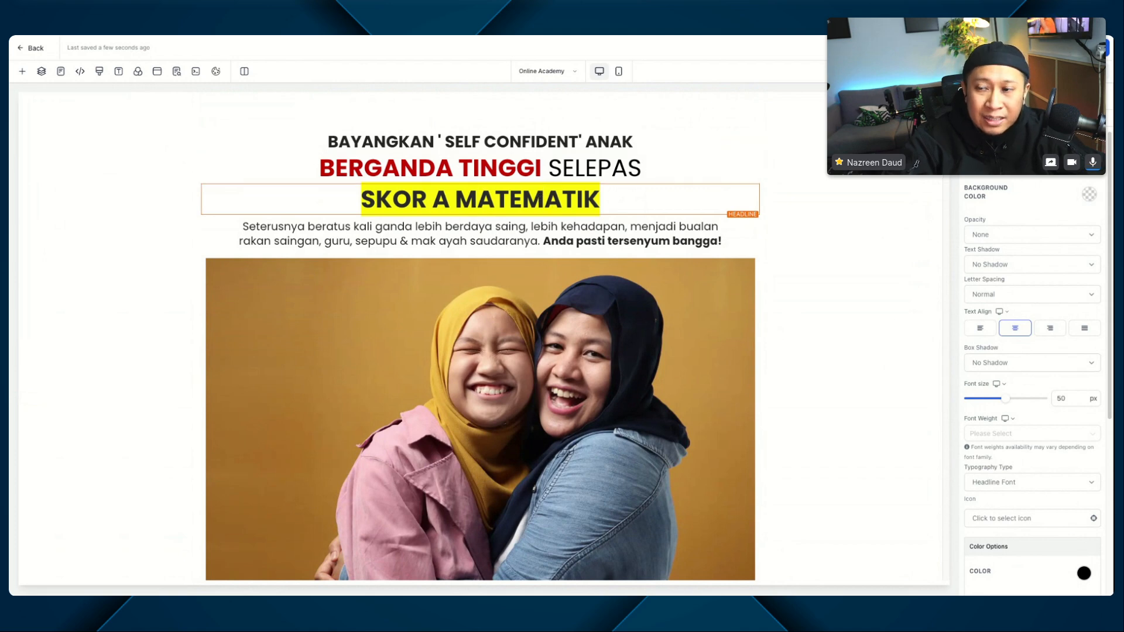
{"action": "scroll", "coordinate": [1033, 351], "scroll_direction": "down", "scroll_amount": 10}
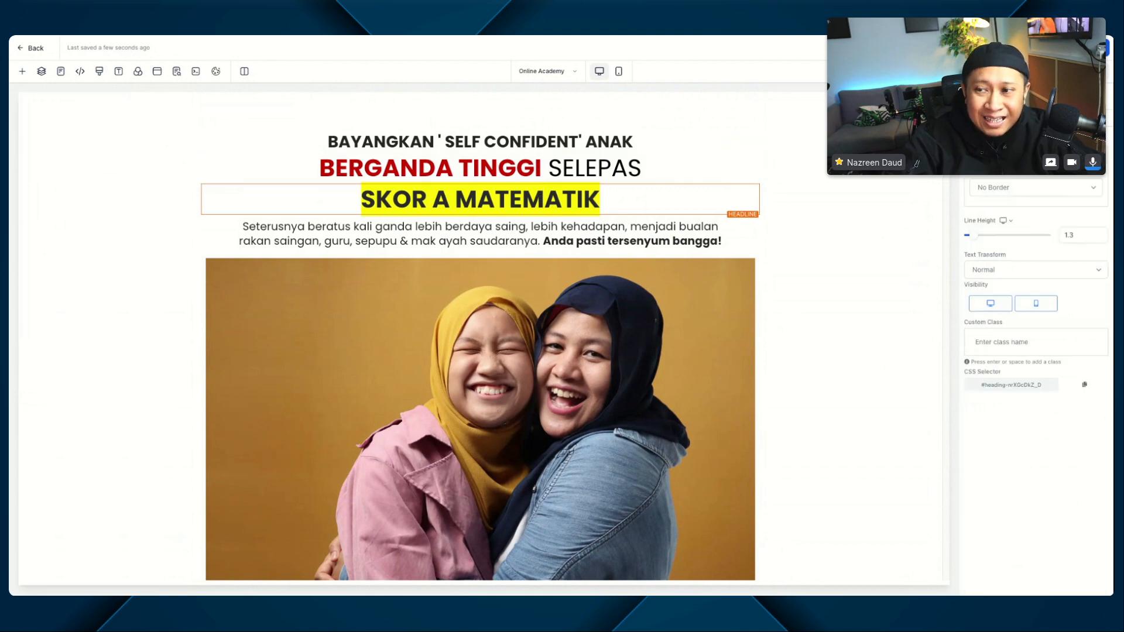
{"action": "triple_click", "coordinate": [993, 386]}
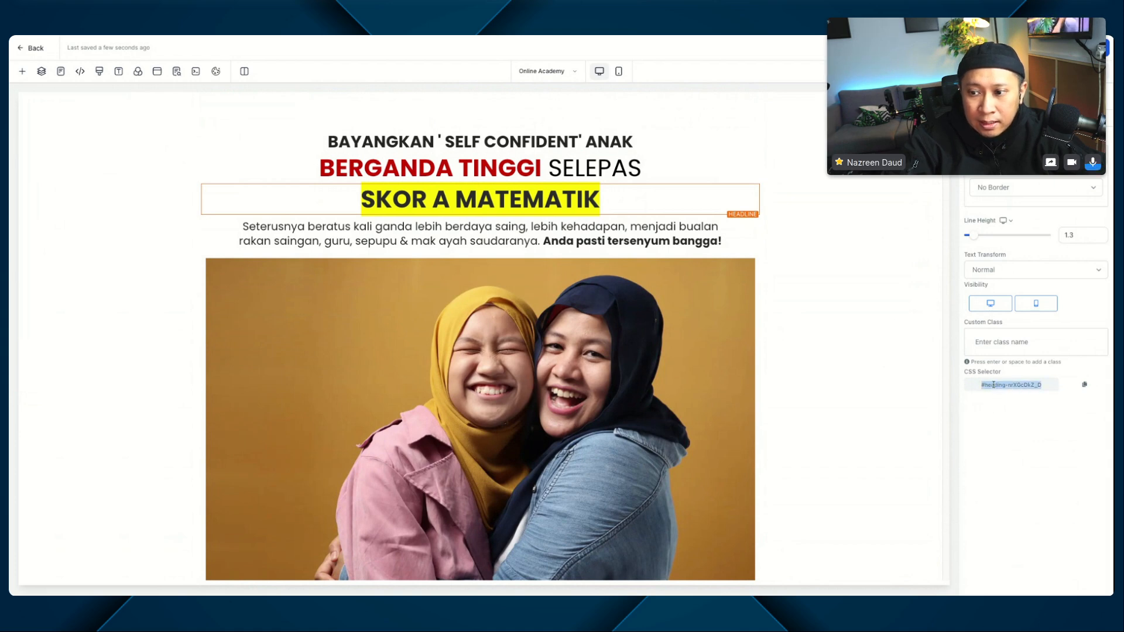
{"action": "double_click", "coordinate": [995, 385]}
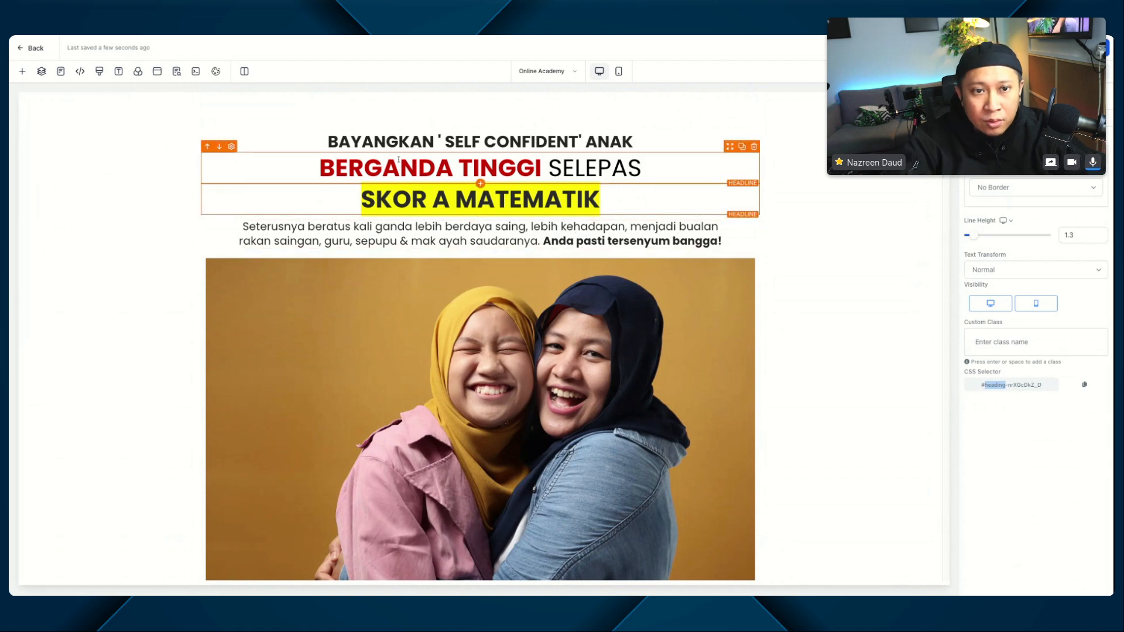
{"action": "left_click", "coordinate": [100, 72]}
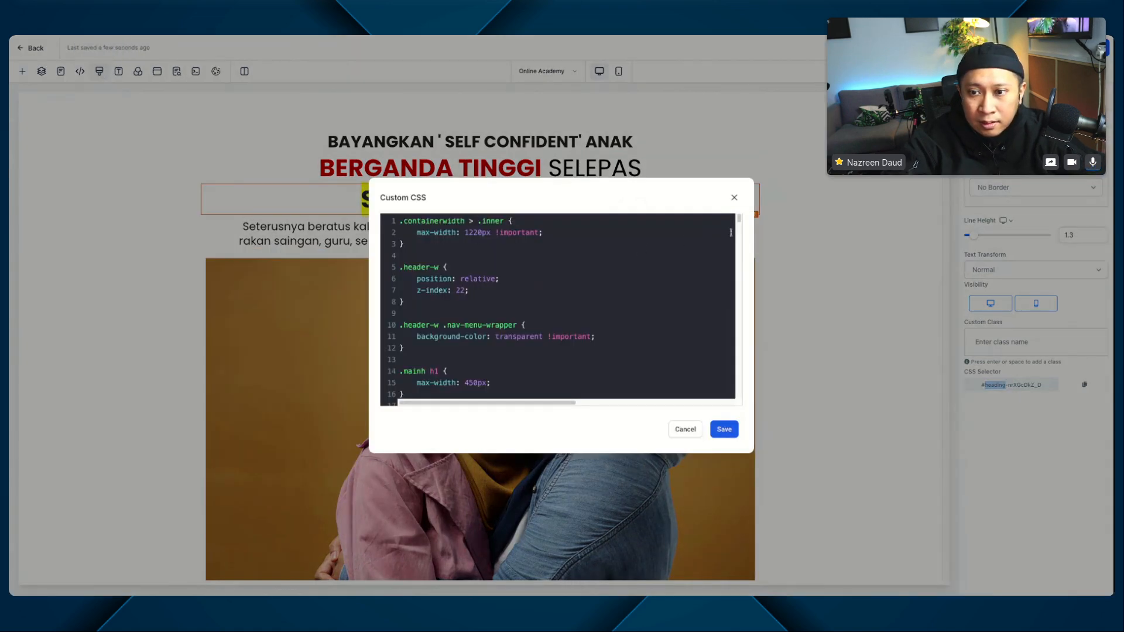
{"action": "left_click_drag", "start_coordinate": [738, 221], "coordinate": [739, 402]}
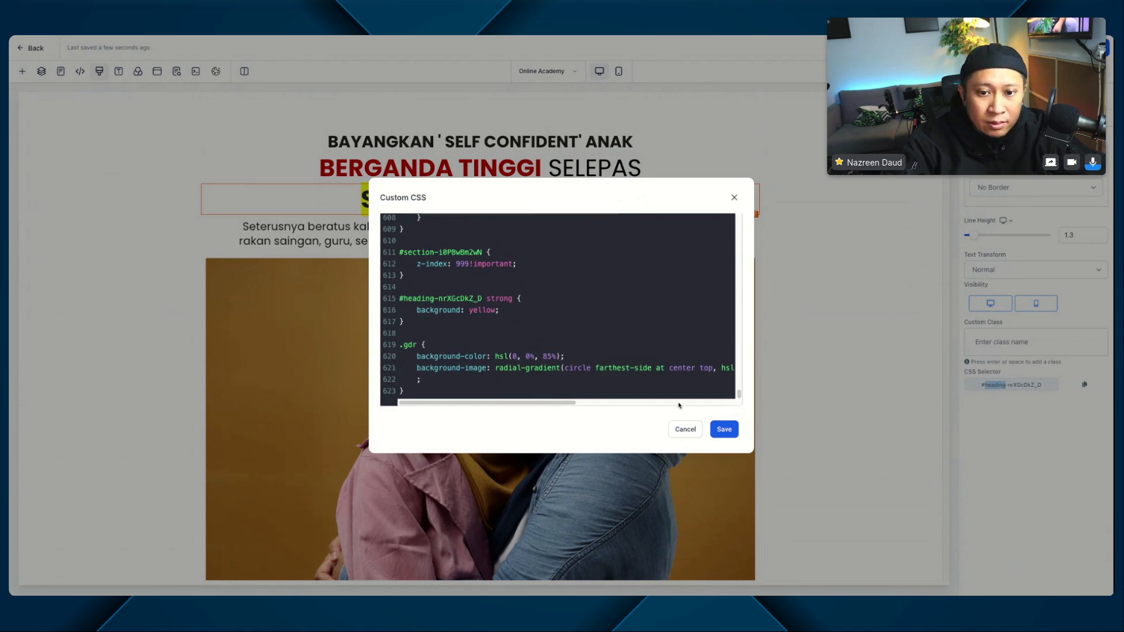
{"action": "left_click", "coordinate": [514, 301]}
{"action": "left_click", "coordinate": [485, 314]}
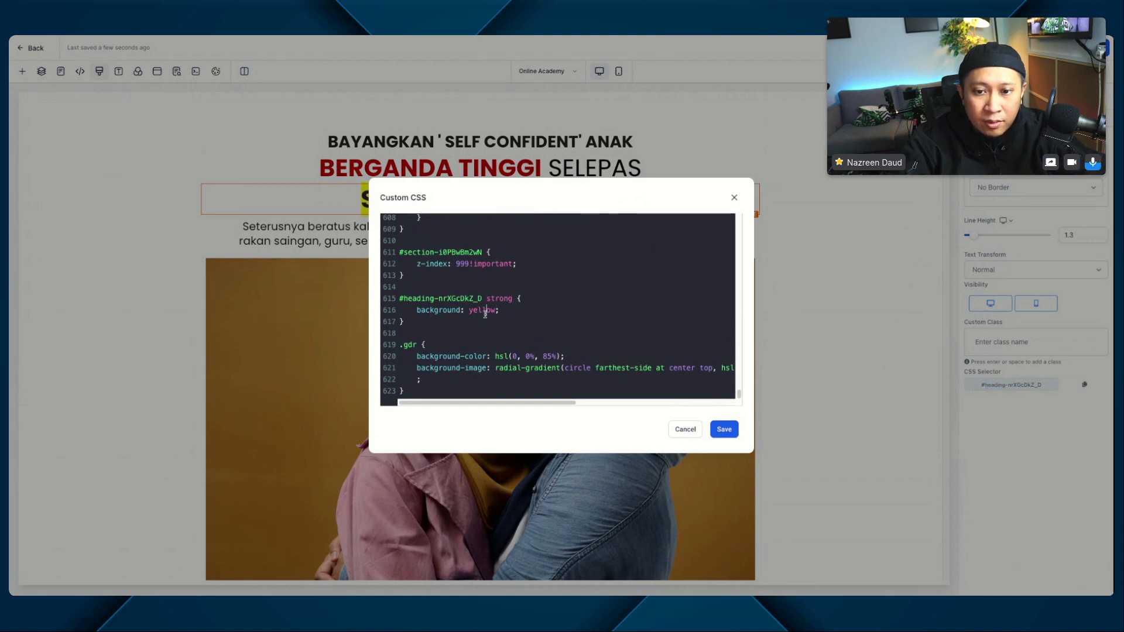
{"action": "double_click", "coordinate": [501, 300]}
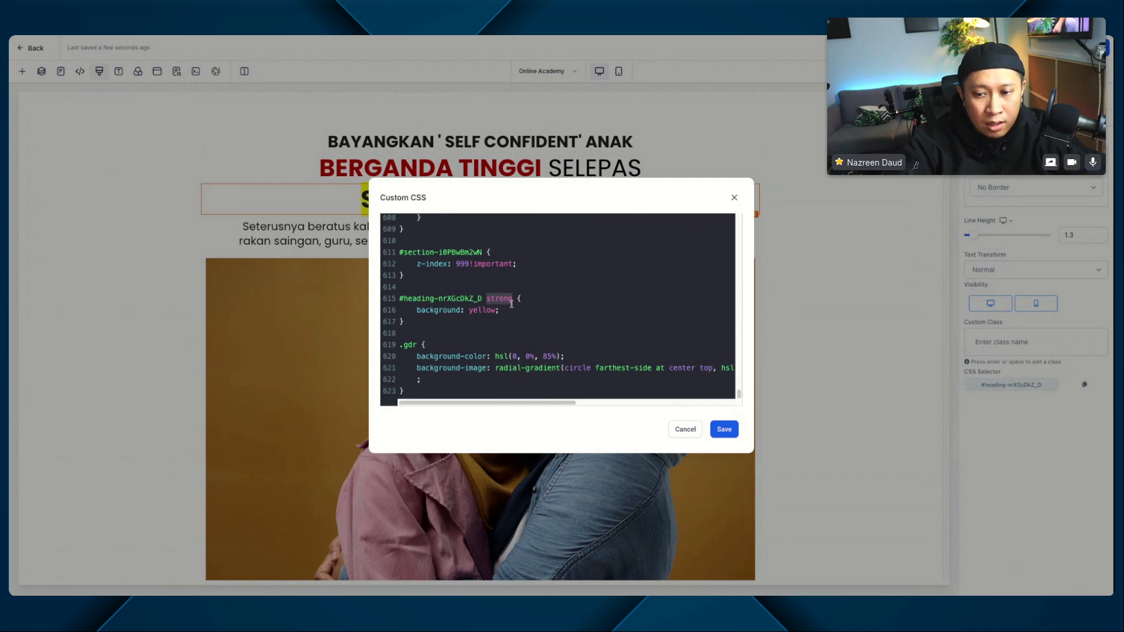
{"action": "left_click", "coordinate": [723, 430]}
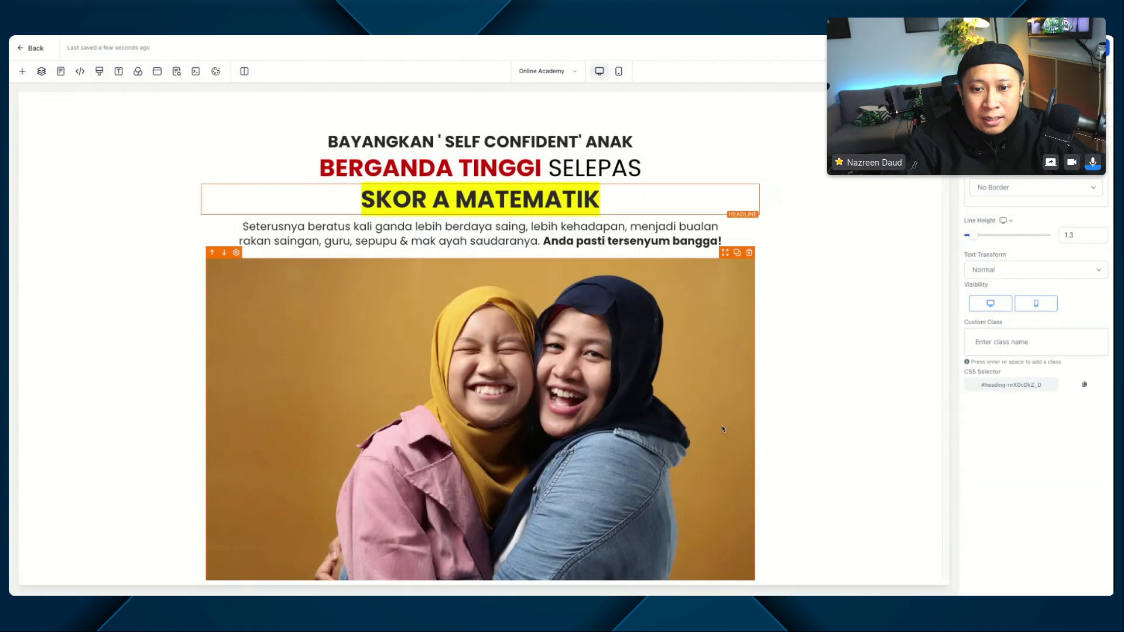
Step: Copy the CSS selector of the duplicated "SKOR A MATEMATIK" headline above the footer
{"action": "scroll", "coordinate": [591, 308], "scroll_direction": "down", "scroll_amount": 10}
{"action": "left_click", "coordinate": [540, 357]}
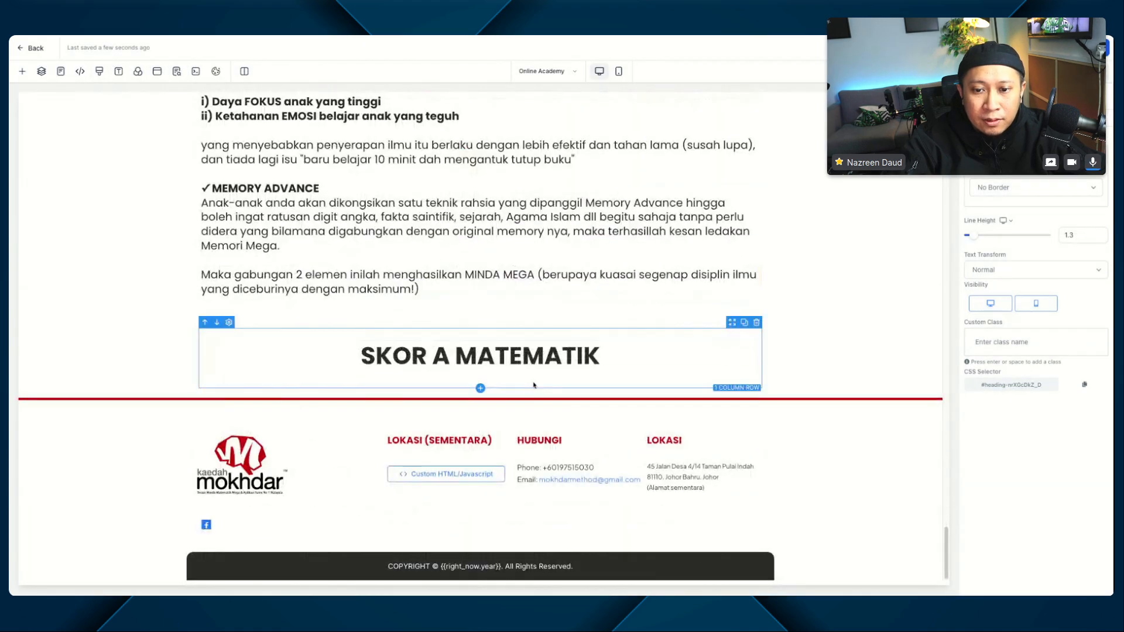
{"action": "scroll", "coordinate": [1056, 243], "scroll_direction": "down", "scroll_amount": 5}
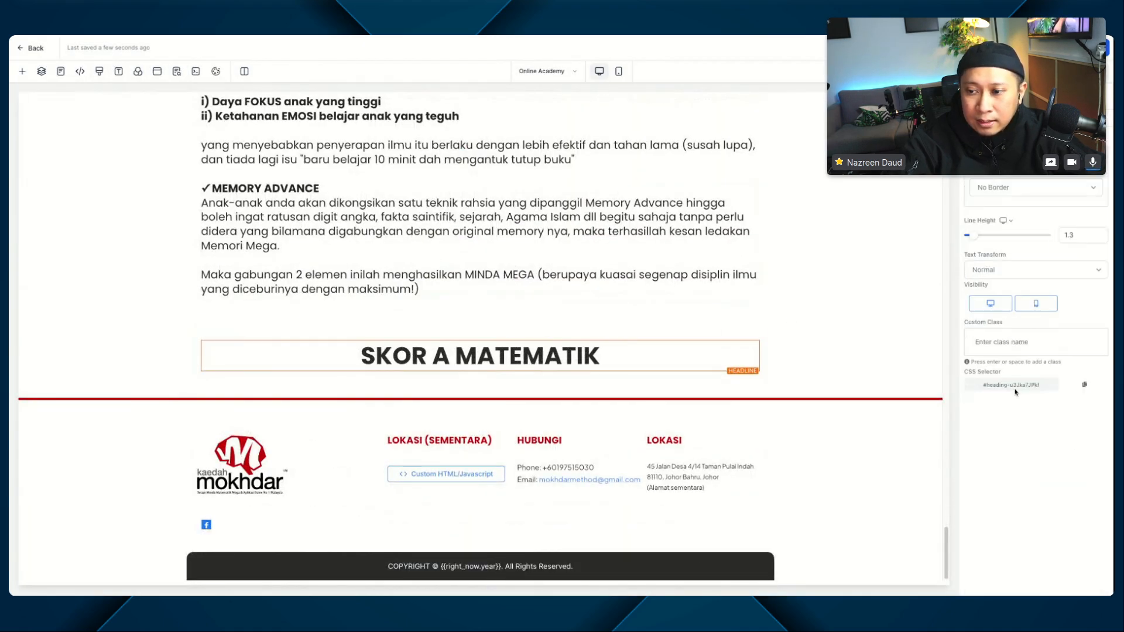
{"action": "left_click", "coordinate": [1084, 386]}
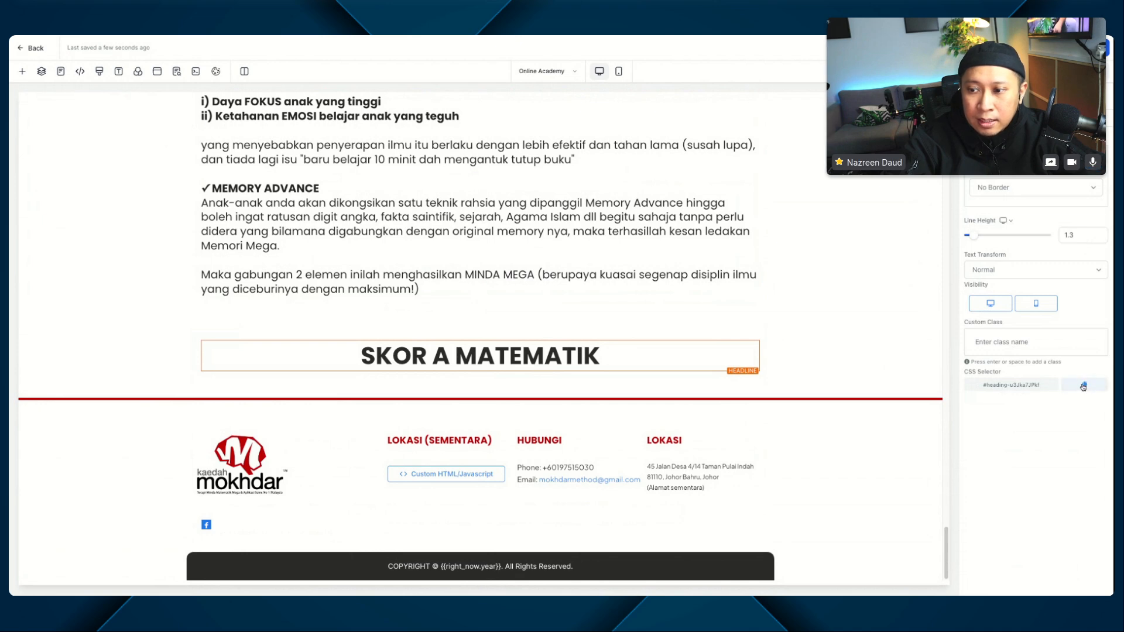
Step: Add ", #heading-u3Jka7JPkf strong" to the #heading-nrXGcDkZ_D strong rule in the custom CSS and save it
{"action": "left_click", "coordinate": [99, 72]}
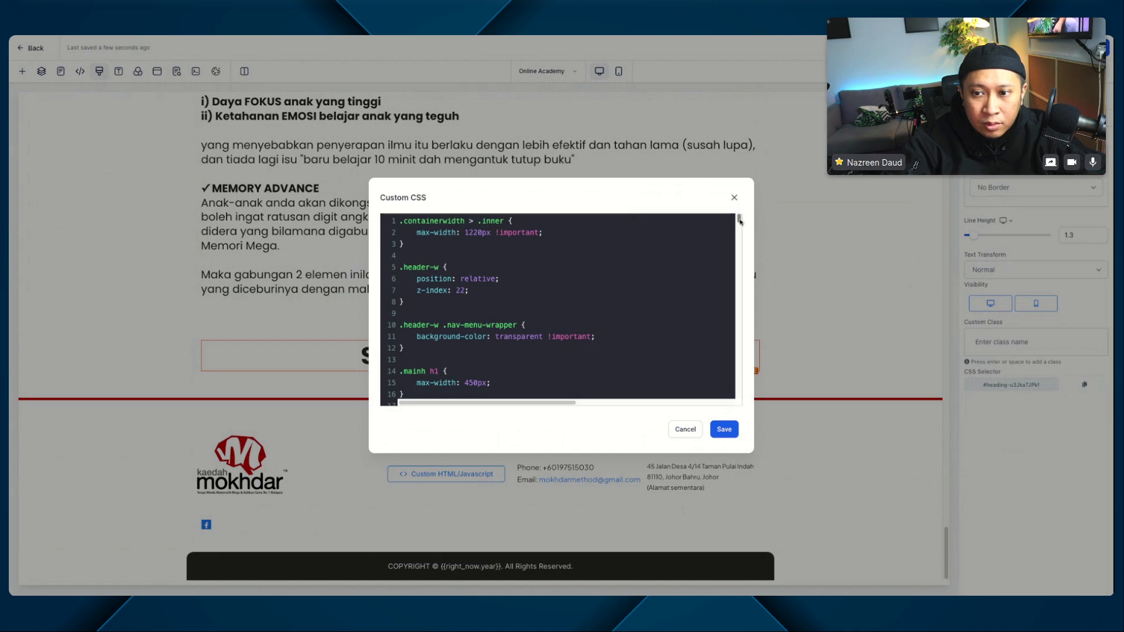
{"action": "left_click_drag", "start_coordinate": [739, 220], "coordinate": [730, 398]}
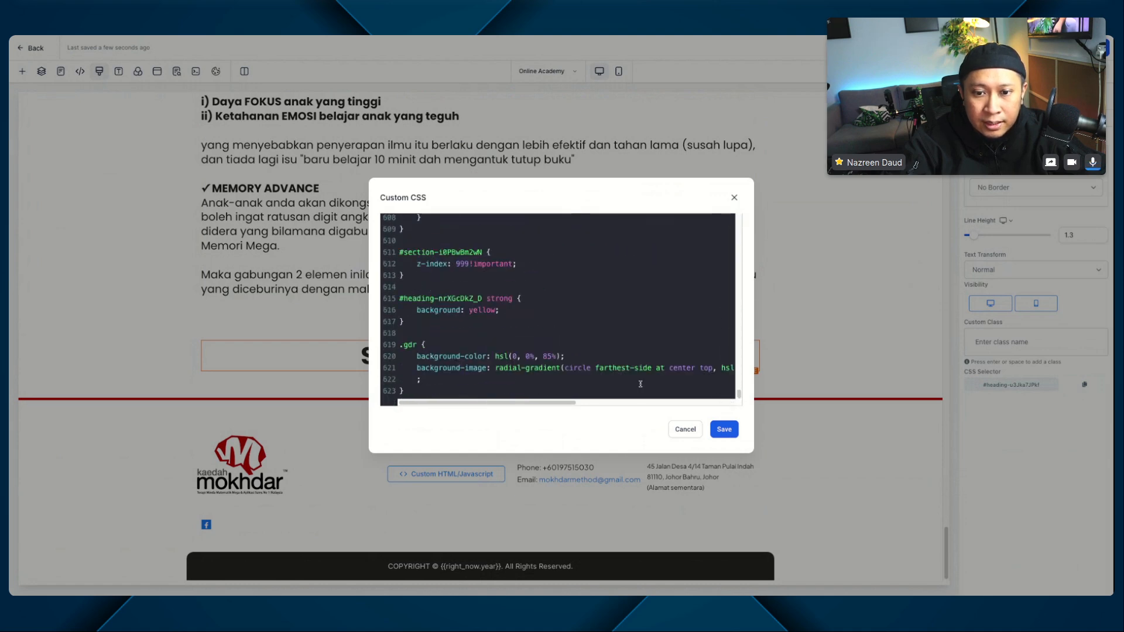
{"action": "left_click", "coordinate": [515, 299]}
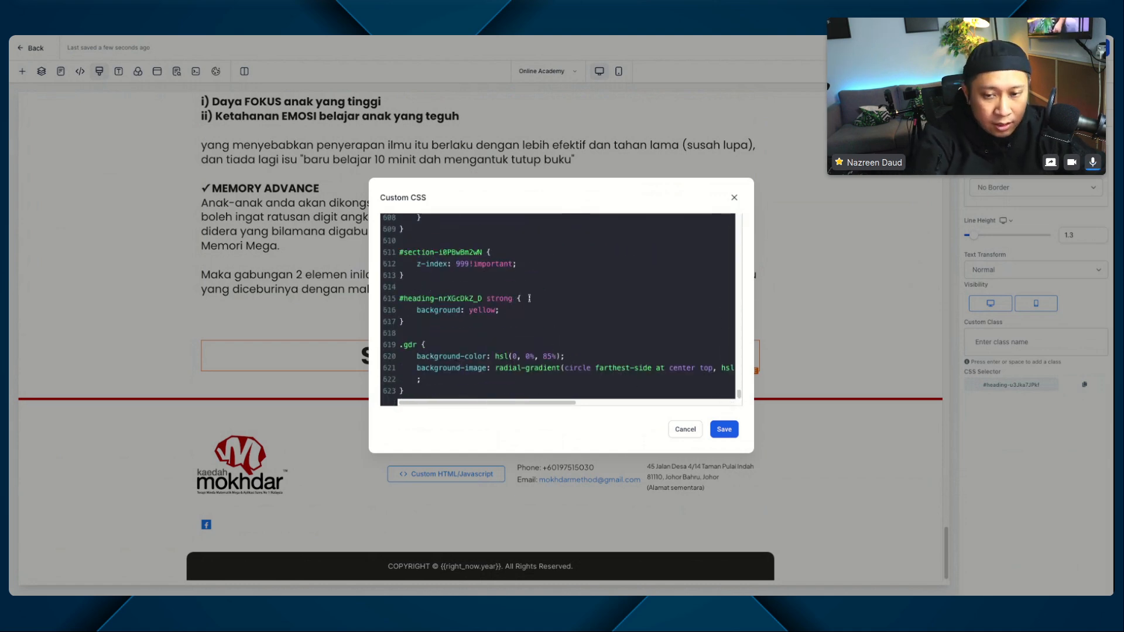
{"action": "type", "text": ","}
{"action": "key", "text": "ctrl+v"}
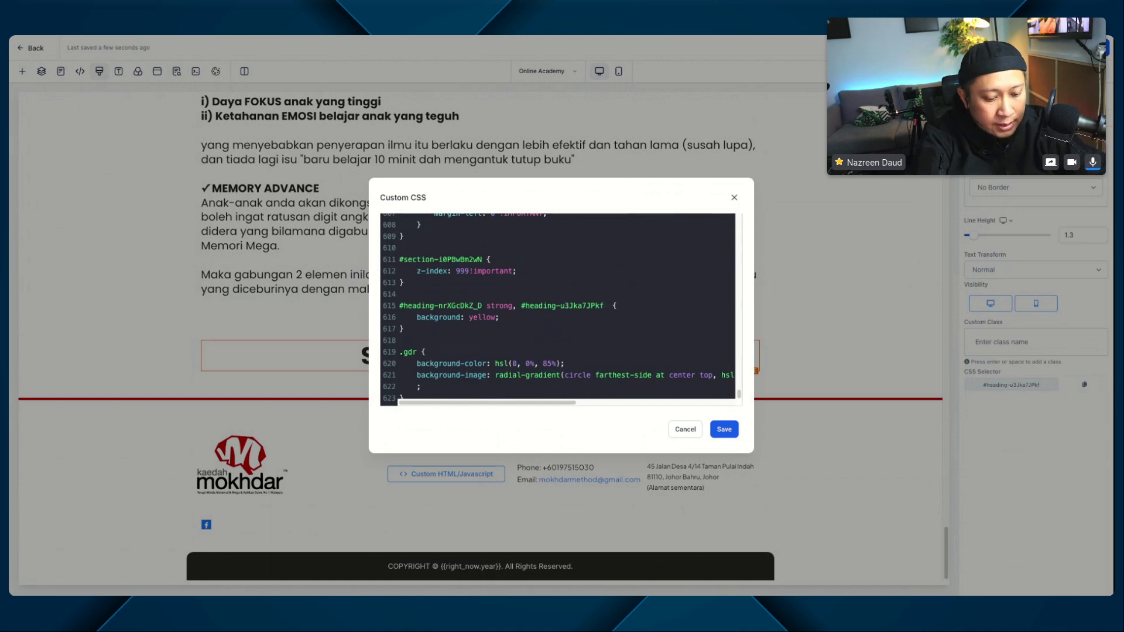
{"action": "type", "text": "strong"}
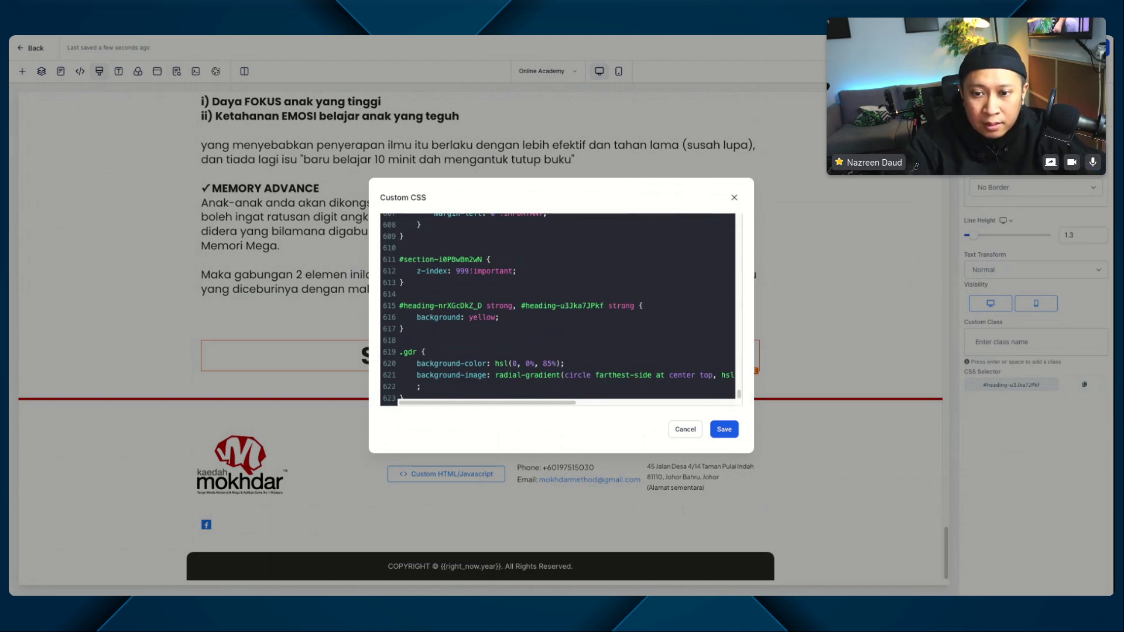
{"action": "left_click", "coordinate": [724, 429]}
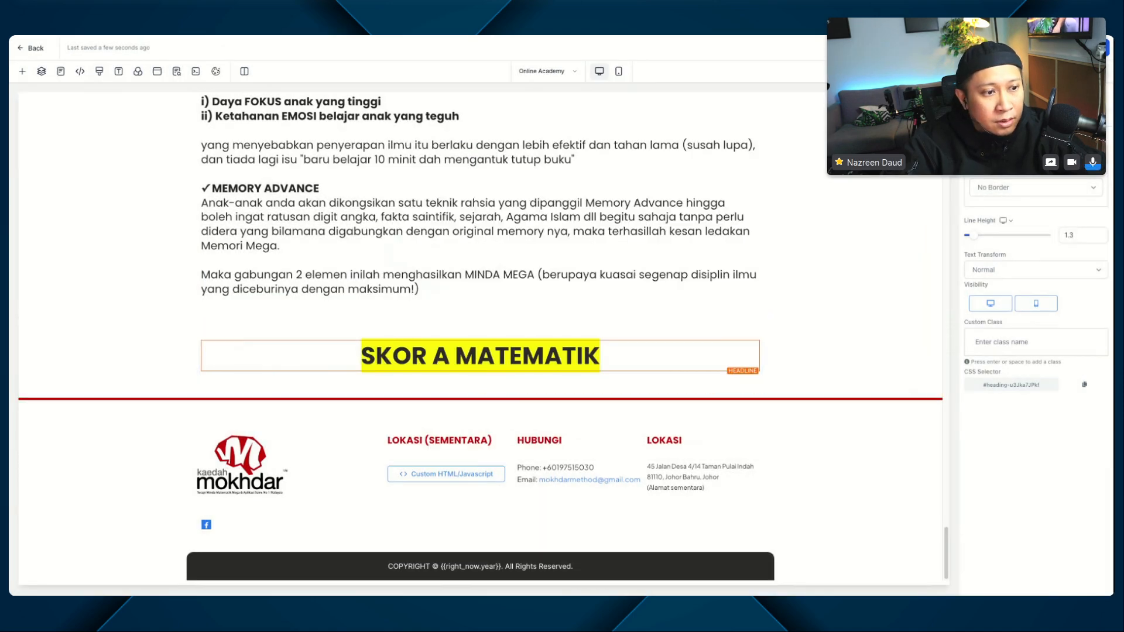
Step: Replace the headline text above the footer with "Strong Memory + High Mathematical Solving Skills = MINDA MEGA ( straight A's )"
{"action": "triple_click", "coordinate": [457, 357]}
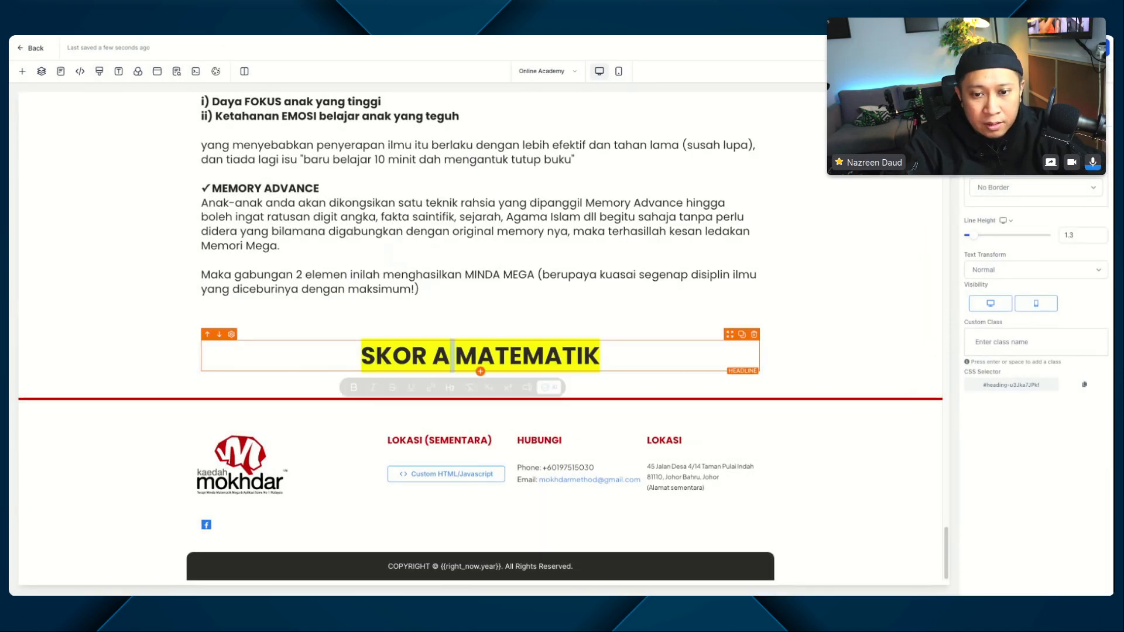
{"action": "type", "text": "Strong Memory + High Mathematical Solving Skills = MINDA MEGA ( straight A's )"}
{"action": "left_click", "coordinate": [828, 376]}
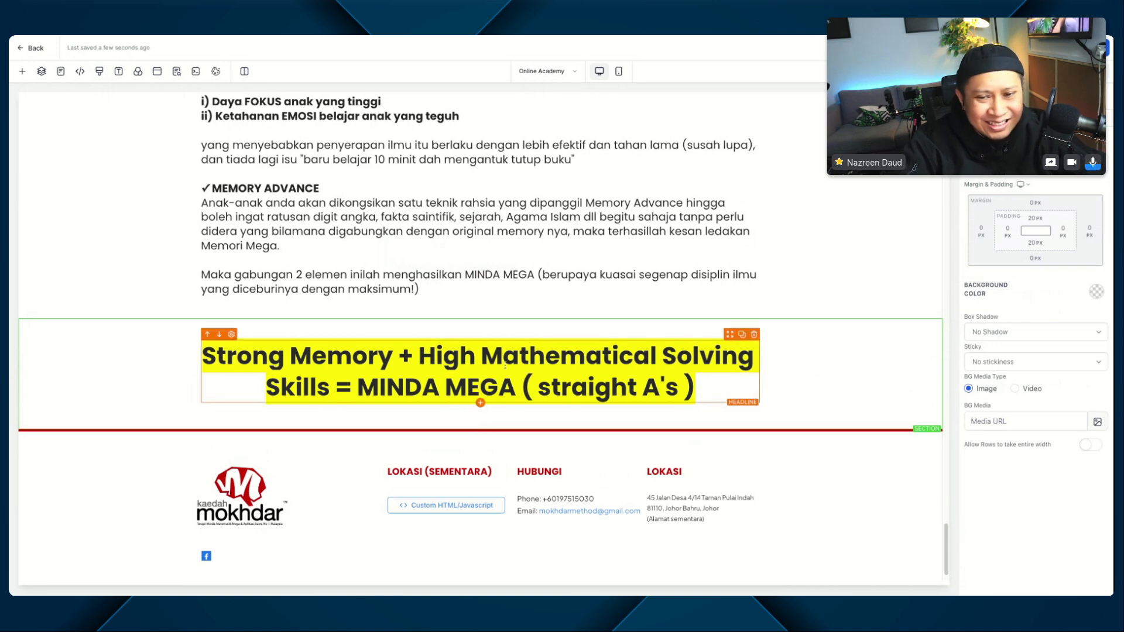
Step: Italicize "Strong Memory + High Mathematical Solving" and "straight A's" in the headline above the footer, and save the page including the global section changes
{"action": "triple_click", "coordinate": [505, 365]}
{"action": "left_click", "coordinate": [593, 357]}
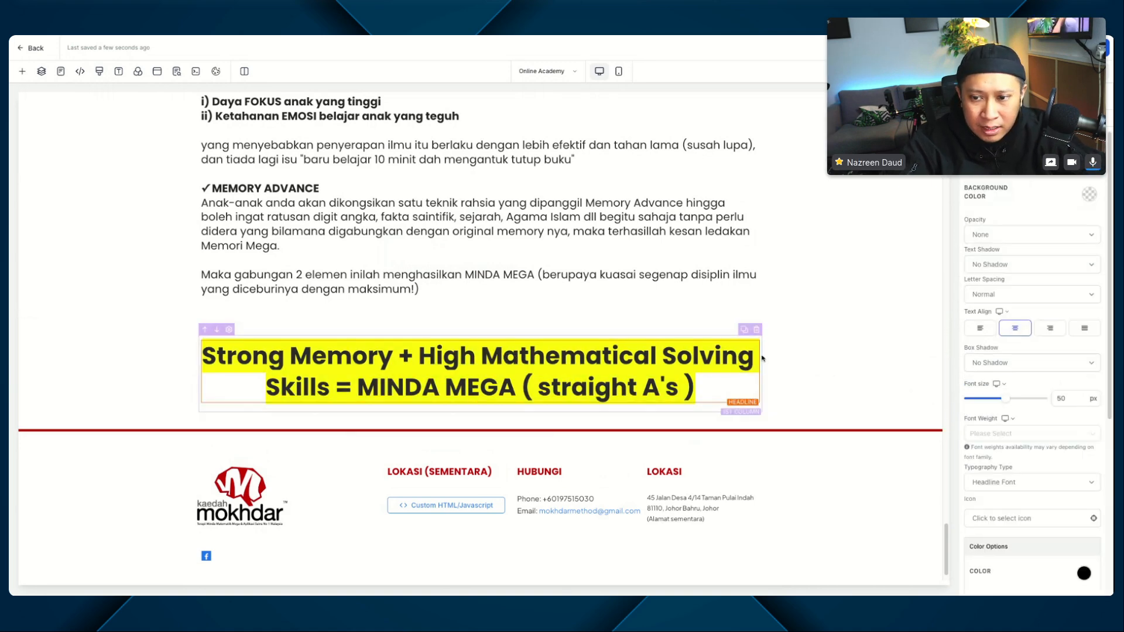
{"action": "left_click_drag", "start_coordinate": [762, 358], "coordinate": [206, 354]}
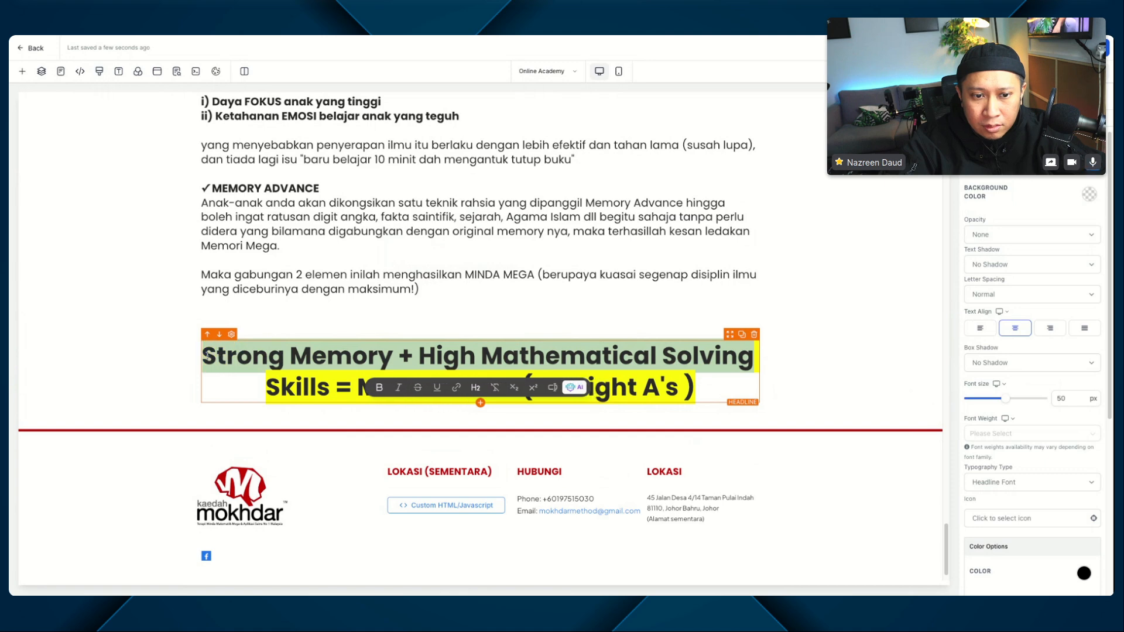
{"action": "key", "text": "ctrl+i"}
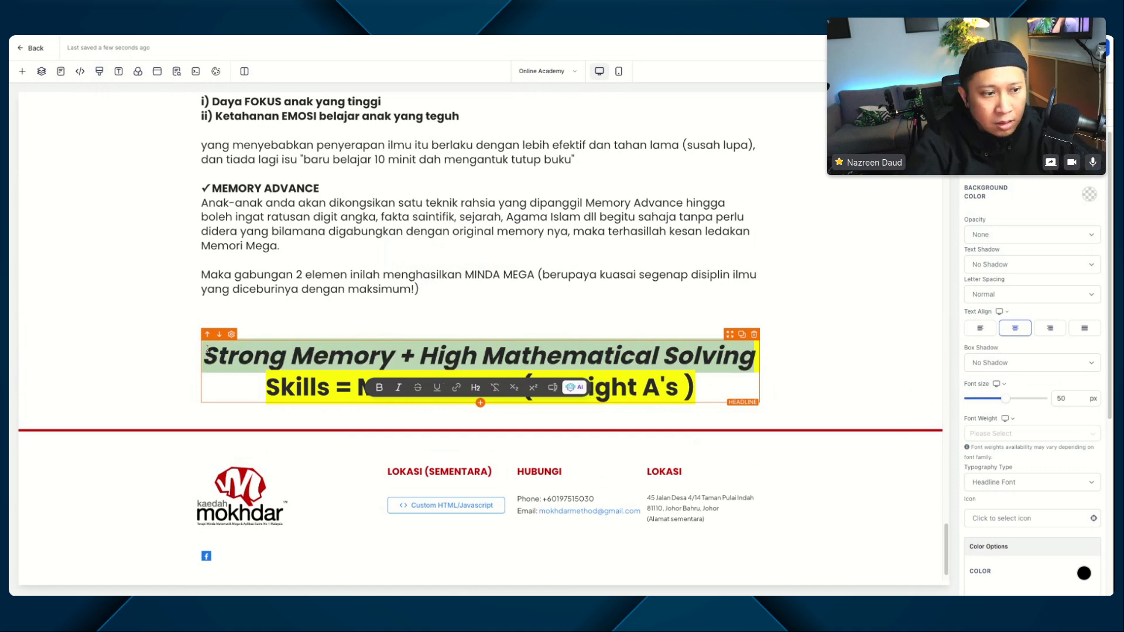
{"action": "left_click", "coordinate": [642, 388]}
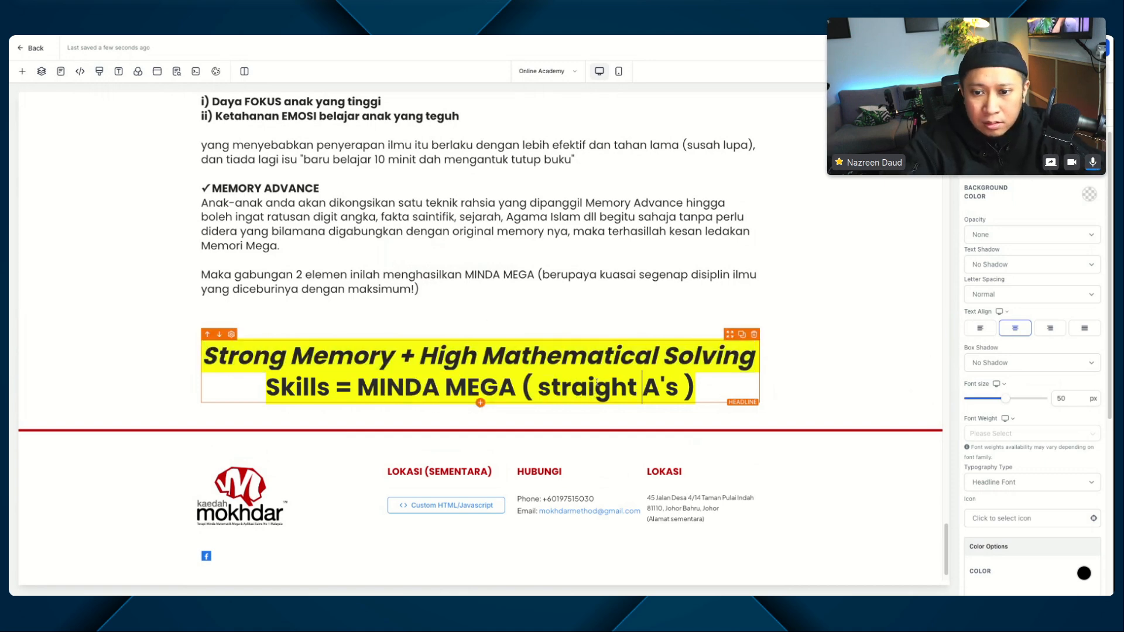
{"action": "left_click_drag", "start_coordinate": [533, 387], "coordinate": [667, 384]}
{"action": "left_click", "coordinate": [571, 388]}
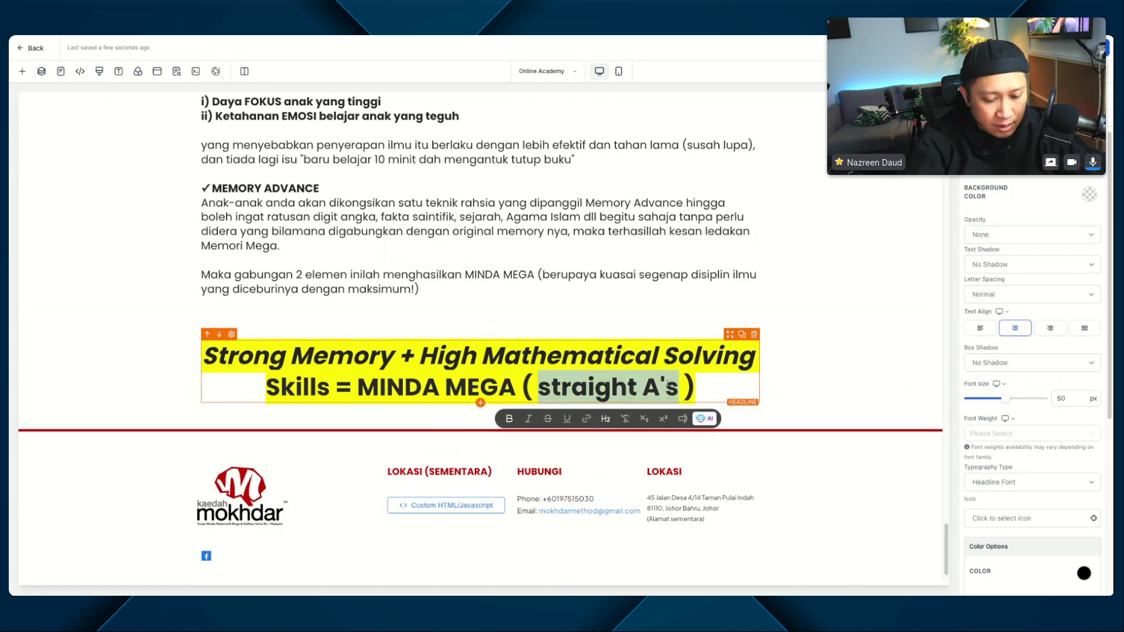
{"action": "key", "text": "ctrl+i"}
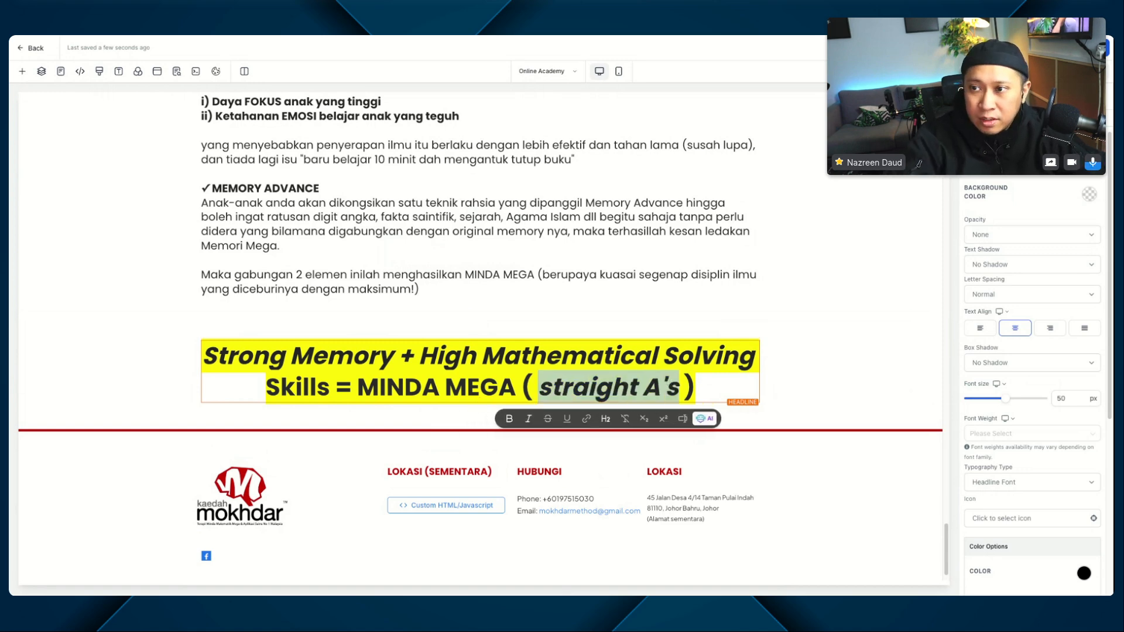
{"action": "key", "text": "ctrl+s"}
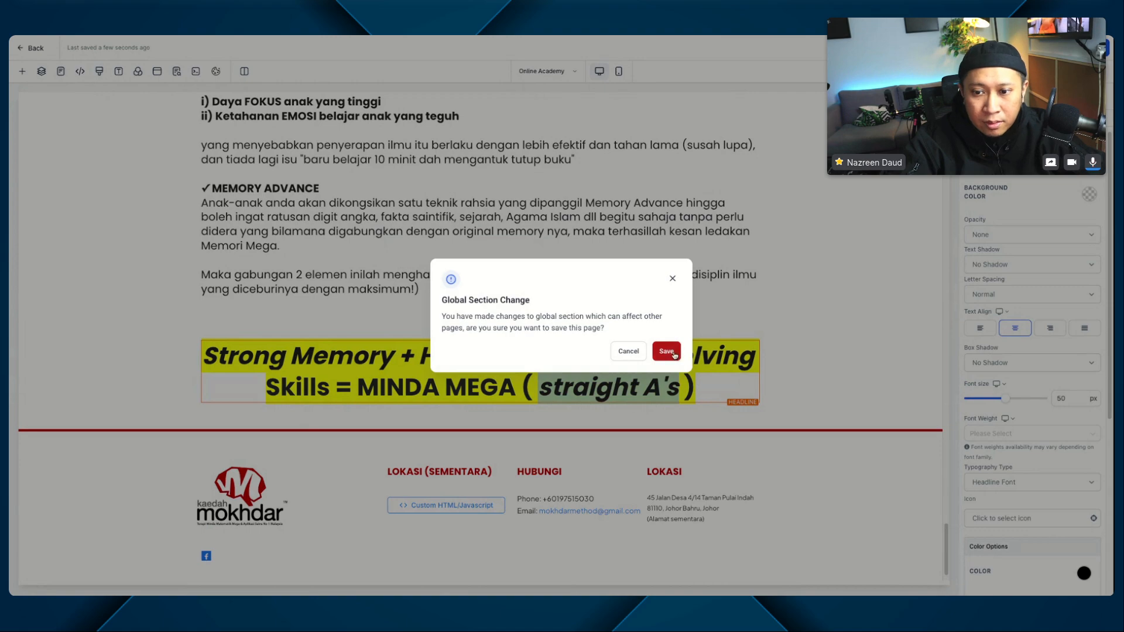
{"action": "left_click", "coordinate": [673, 351]}
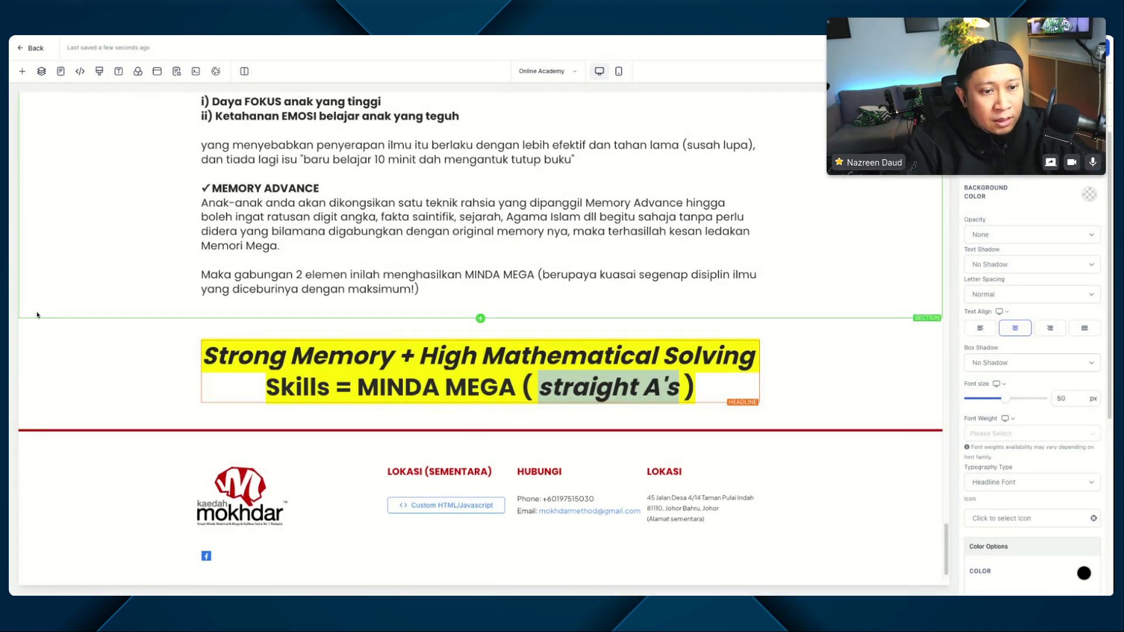
Step: Set the background color of the section holding the "Strong Memory" headline to light grey
{"action": "scroll", "coordinate": [316, 277], "scroll_direction": "down", "scroll_amount": 1}
{"action": "scroll", "coordinate": [316, 278], "scroll_direction": "up", "scroll_amount": 3}
{"action": "scroll", "coordinate": [316, 278], "scroll_direction": "down", "scroll_amount": 3}
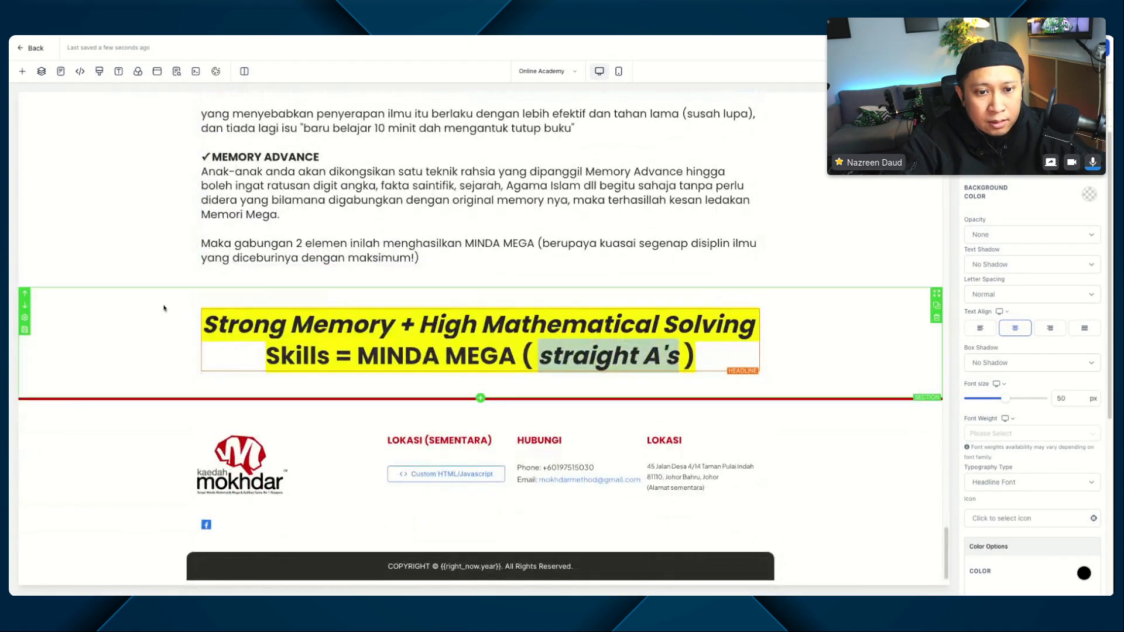
{"action": "left_click", "coordinate": [144, 322]}
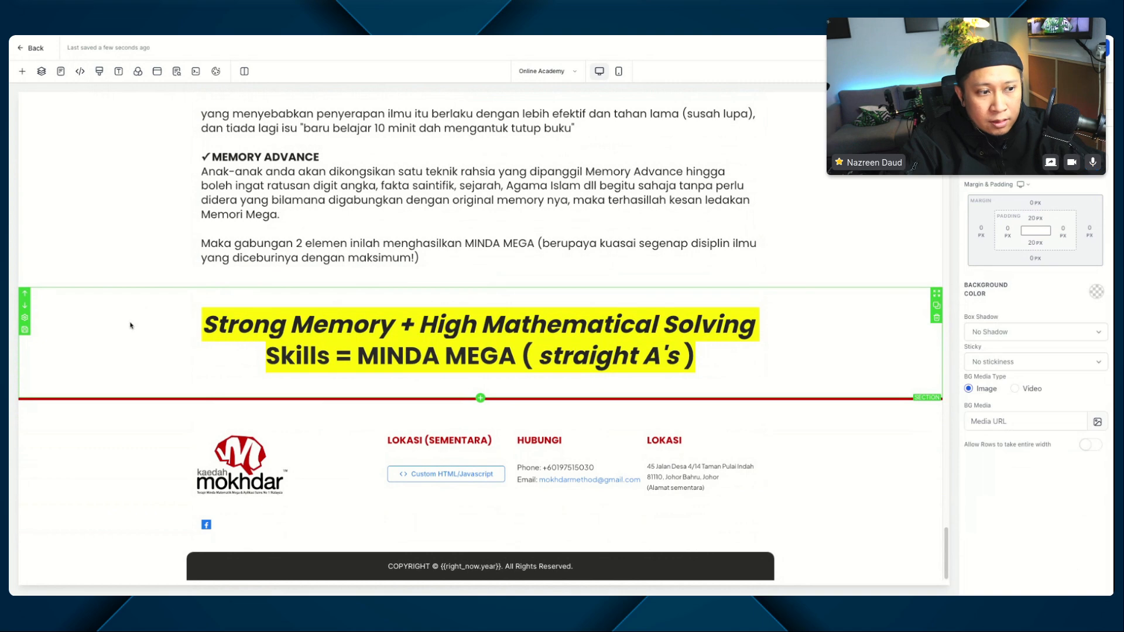
{"action": "left_click", "coordinate": [1092, 294]}
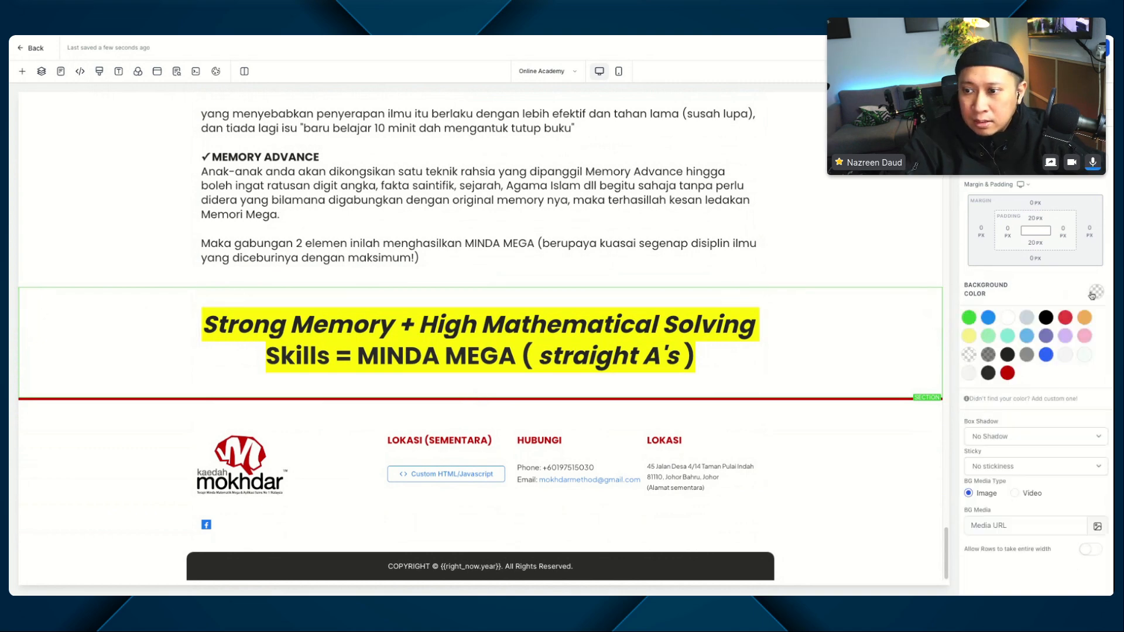
{"action": "left_click", "coordinate": [1066, 356]}
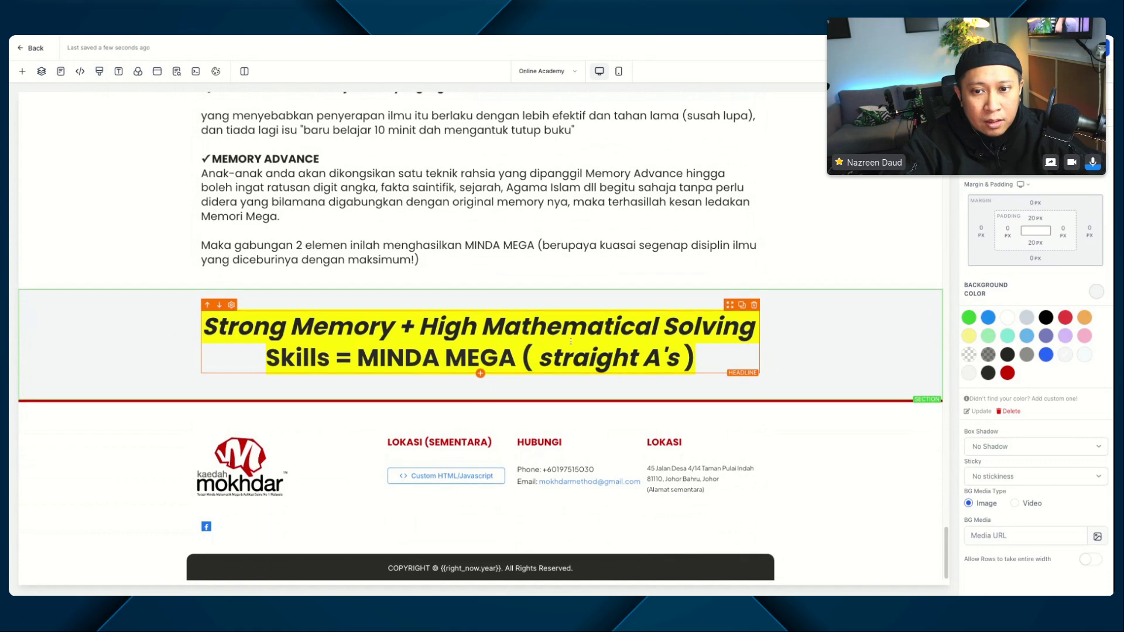
Step: Duplicate the "Modul 2" section and move the copy below the "Strong Memory" headline section
{"action": "scroll", "coordinate": [571, 341], "scroll_direction": "up", "scroll_amount": 5}
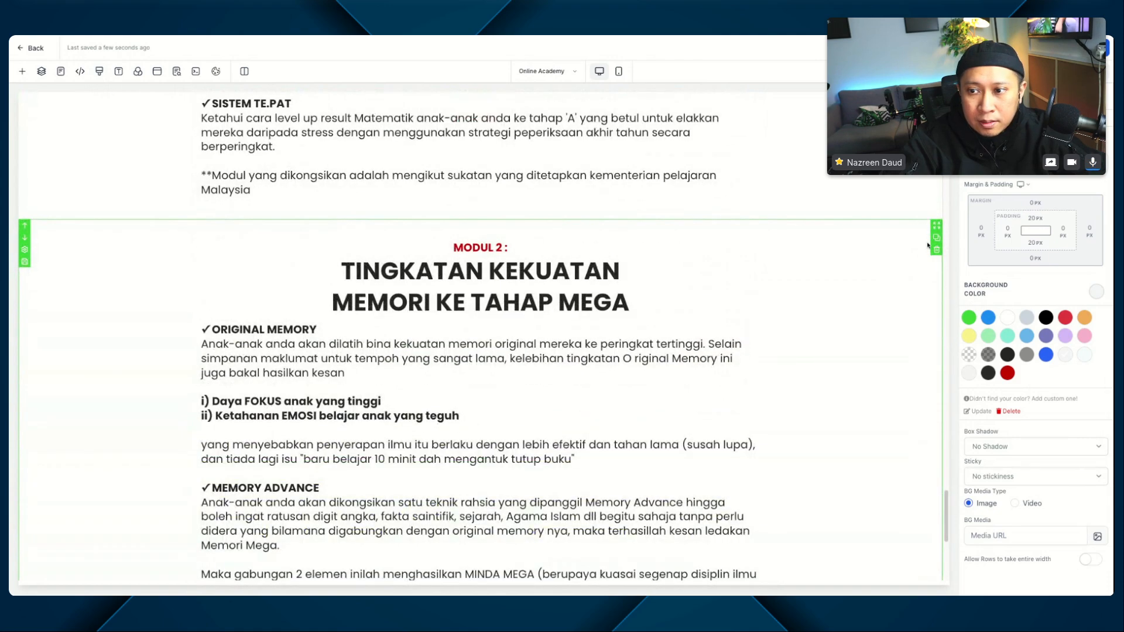
{"action": "left_click", "coordinate": [936, 237]}
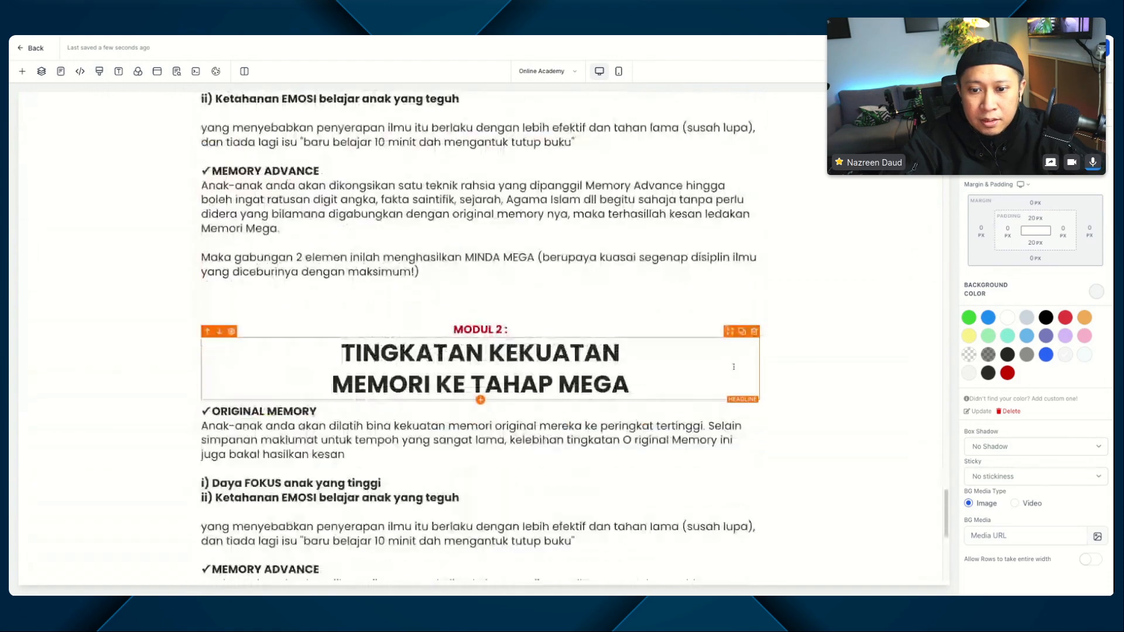
{"action": "scroll", "coordinate": [734, 367], "scroll_direction": "down", "scroll_amount": 3}
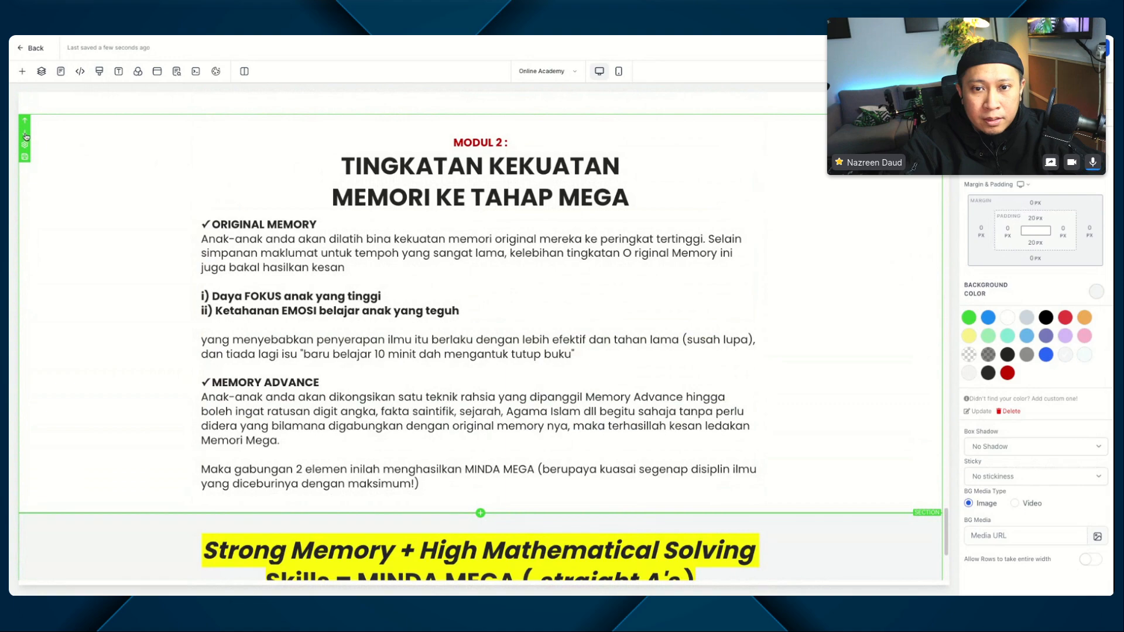
{"action": "left_click", "coordinate": [25, 133]}
{"action": "scroll", "coordinate": [480, 322], "scroll_direction": "down", "scroll_amount": 3}
{"action": "scroll", "coordinate": [480, 322], "scroll_direction": "up", "scroll_amount": 5}
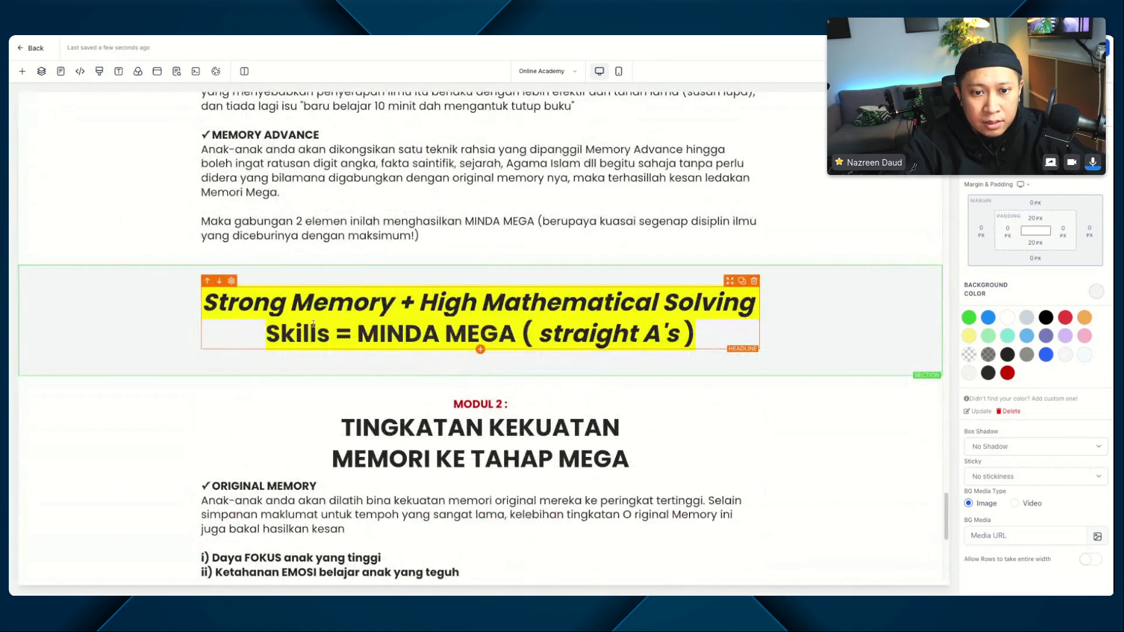
{"action": "scroll", "coordinate": [23, 287], "scroll_direction": "down", "scroll_amount": 2}
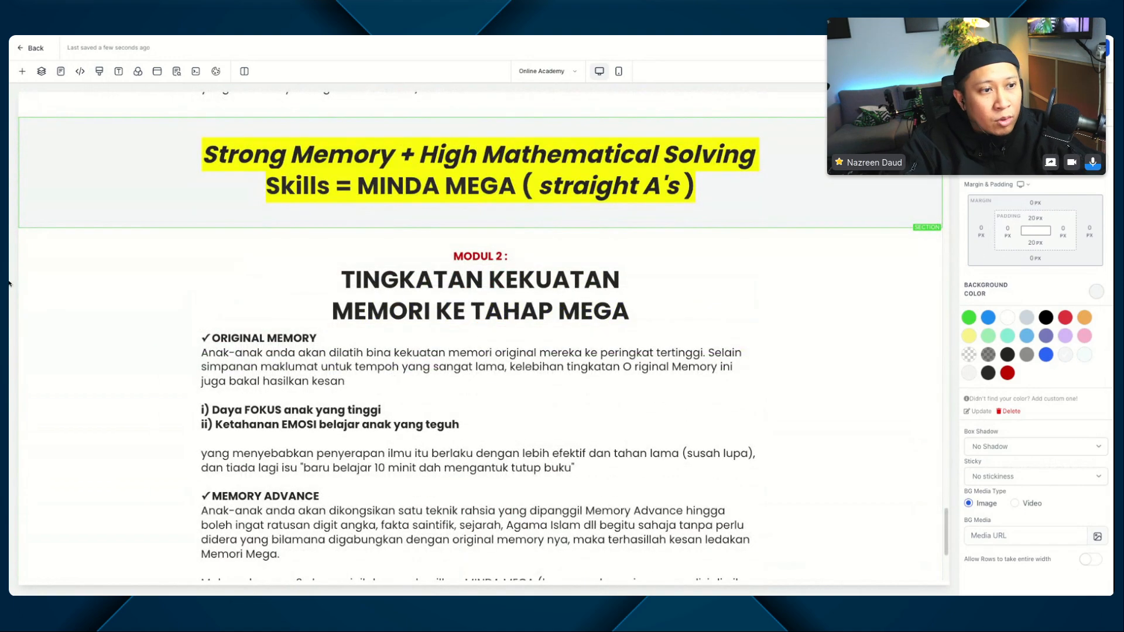
Step: In the copied section, delete the "MODUL 2 :" label and the body text, and replace the headline with "Apa Kata Mereka?"
{"action": "left_click", "coordinate": [754, 244]}
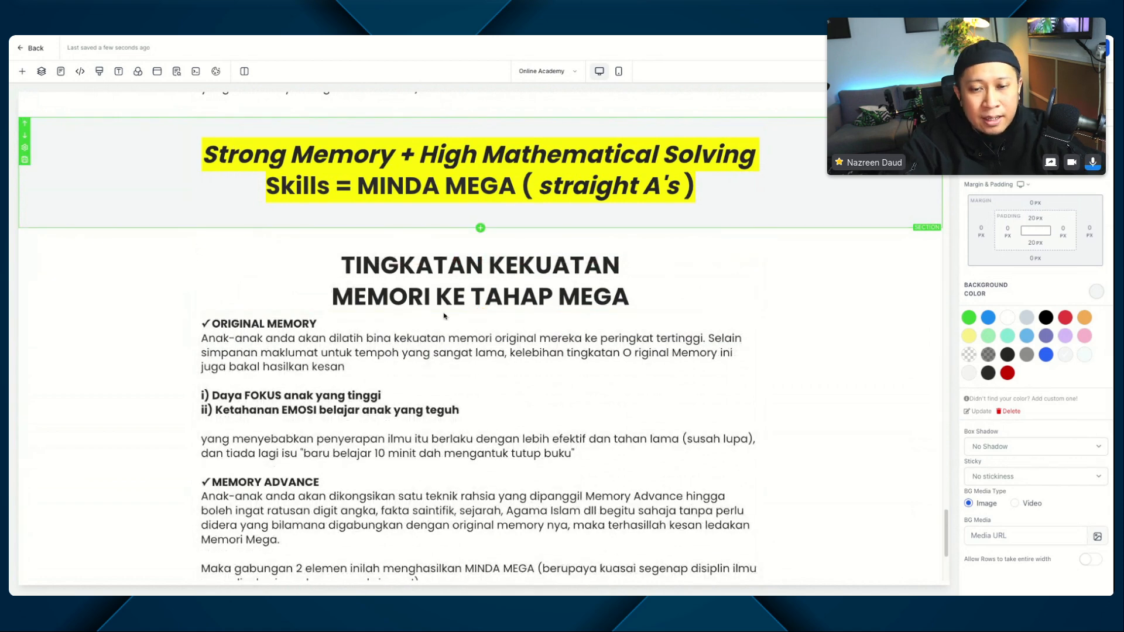
{"action": "triple_click", "coordinate": [443, 268]}
{"action": "type", "text": "Apa Kata Mereka?"}
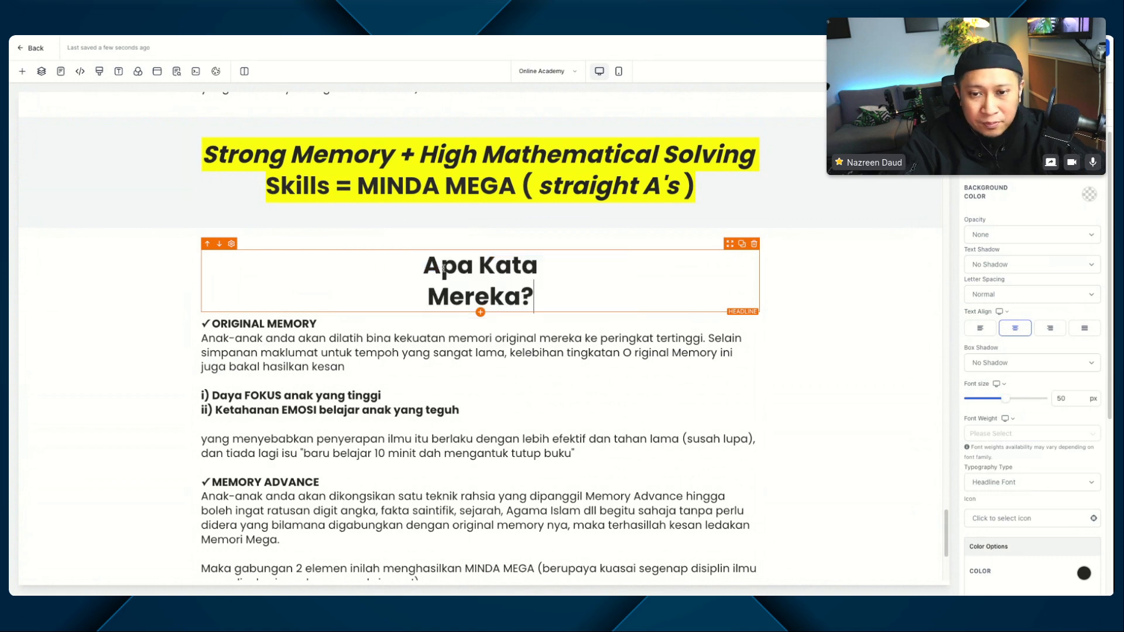
{"action": "left_click", "coordinate": [898, 265]}
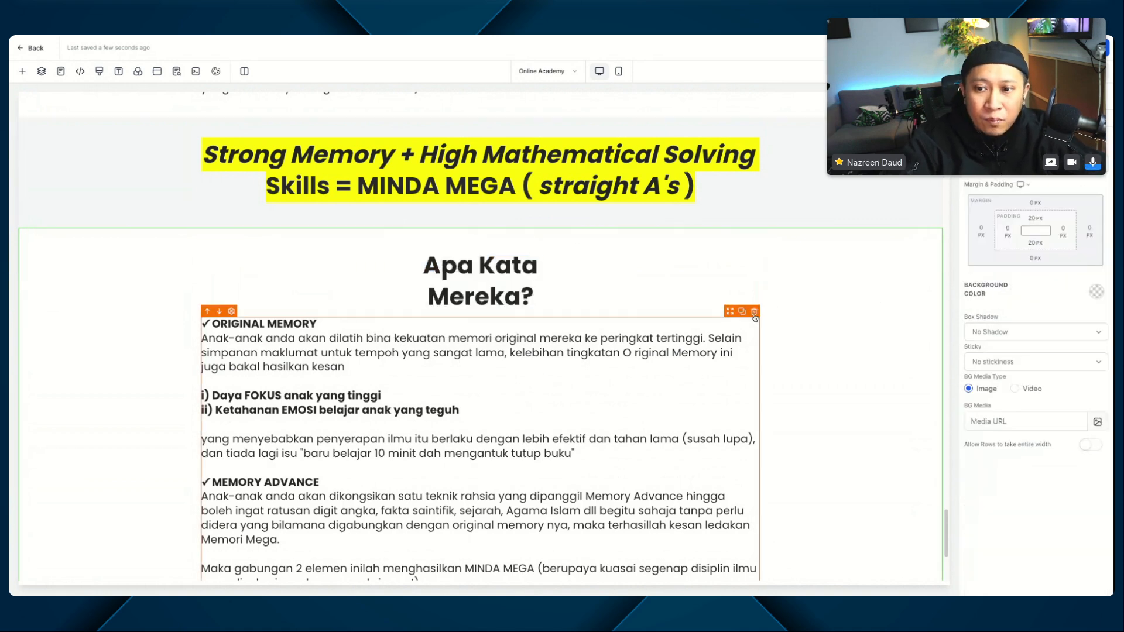
{"action": "left_click", "coordinate": [753, 312]}
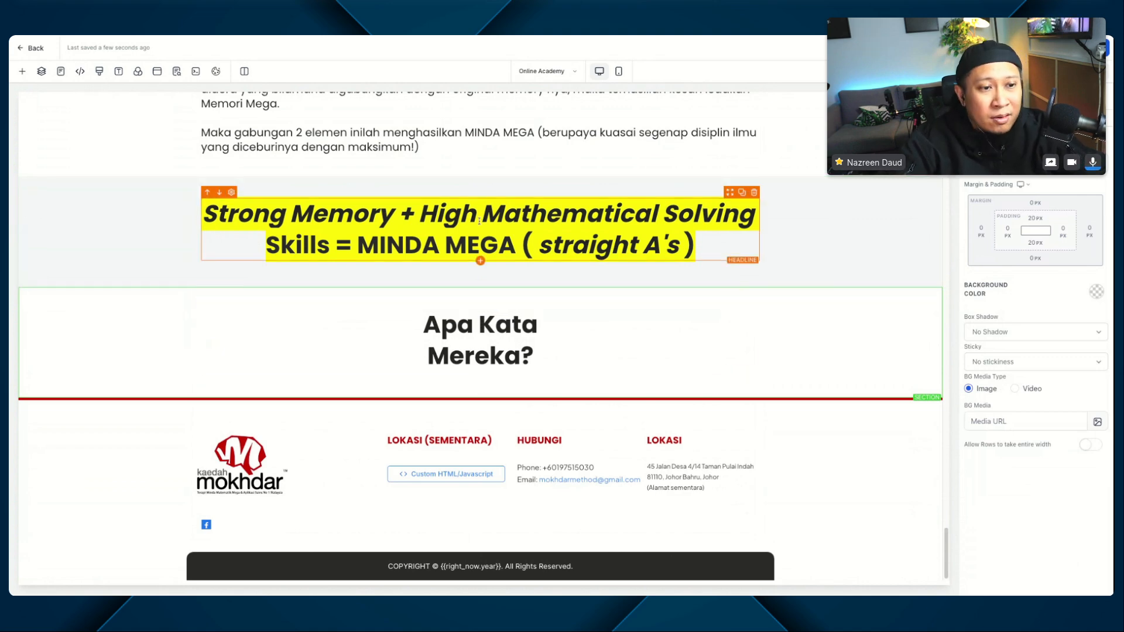
Step: Add a 2-column row below the "Apa Kata Mereka?" headline row
{"action": "left_click", "coordinate": [481, 372]}
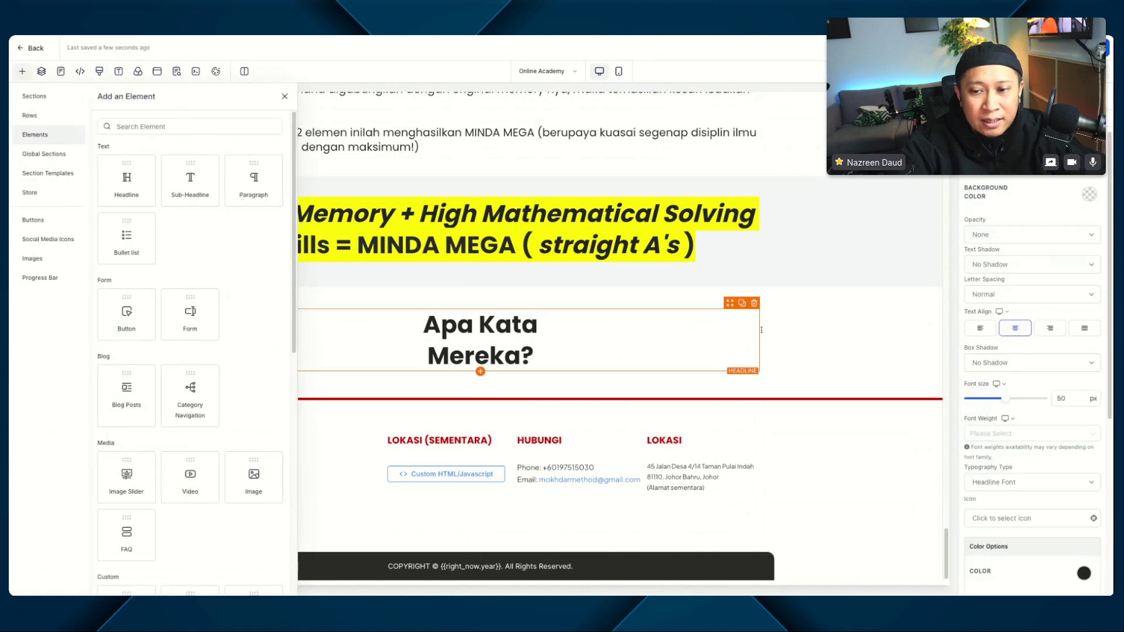
{"action": "left_click", "coordinate": [485, 387]}
{"action": "left_click", "coordinate": [485, 386]}
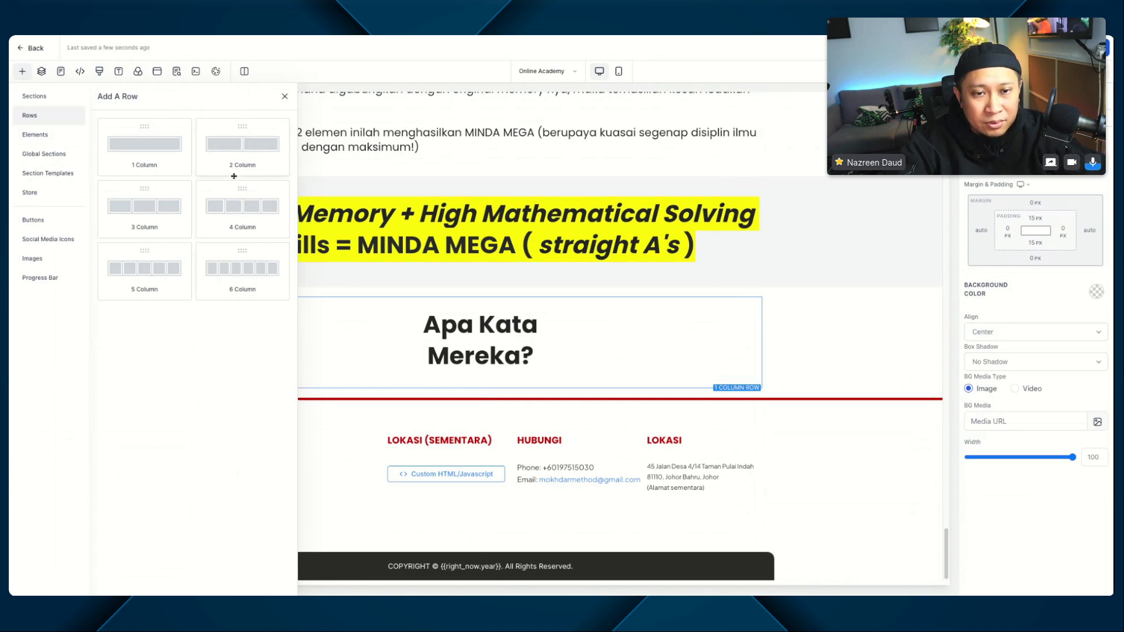
{"action": "left_click", "coordinate": [234, 170]}
Step: Add an image element to the new row's first column, using 6-6667081.webp from the media library
{"action": "left_click", "coordinate": [337, 364]}
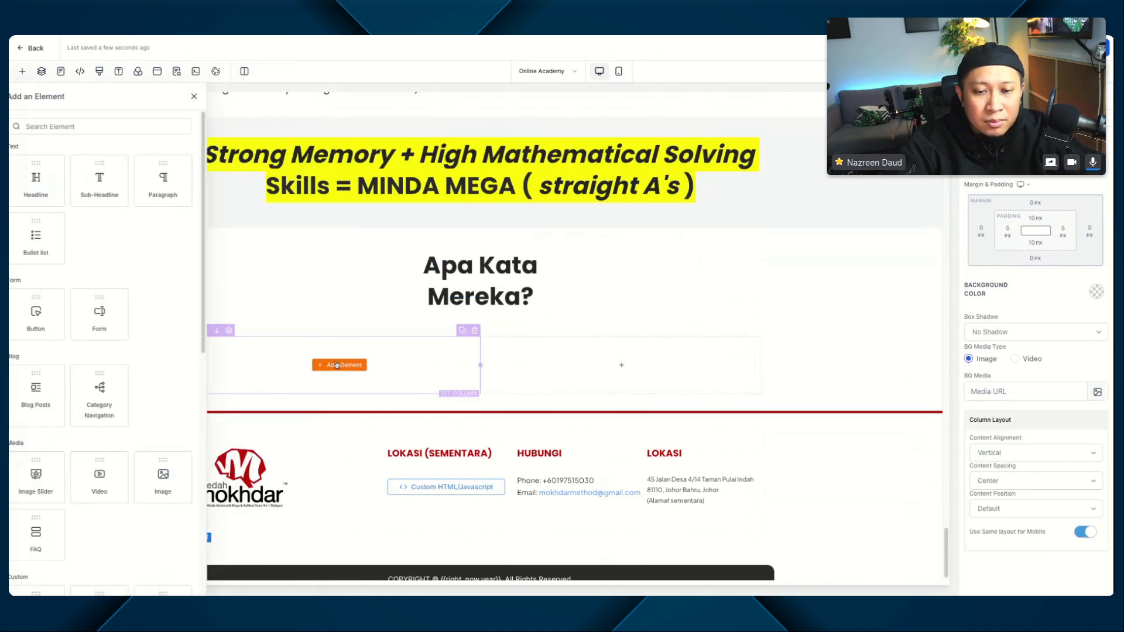
{"action": "left_click", "coordinate": [149, 127]}
{"action": "type", "text": "ima"}
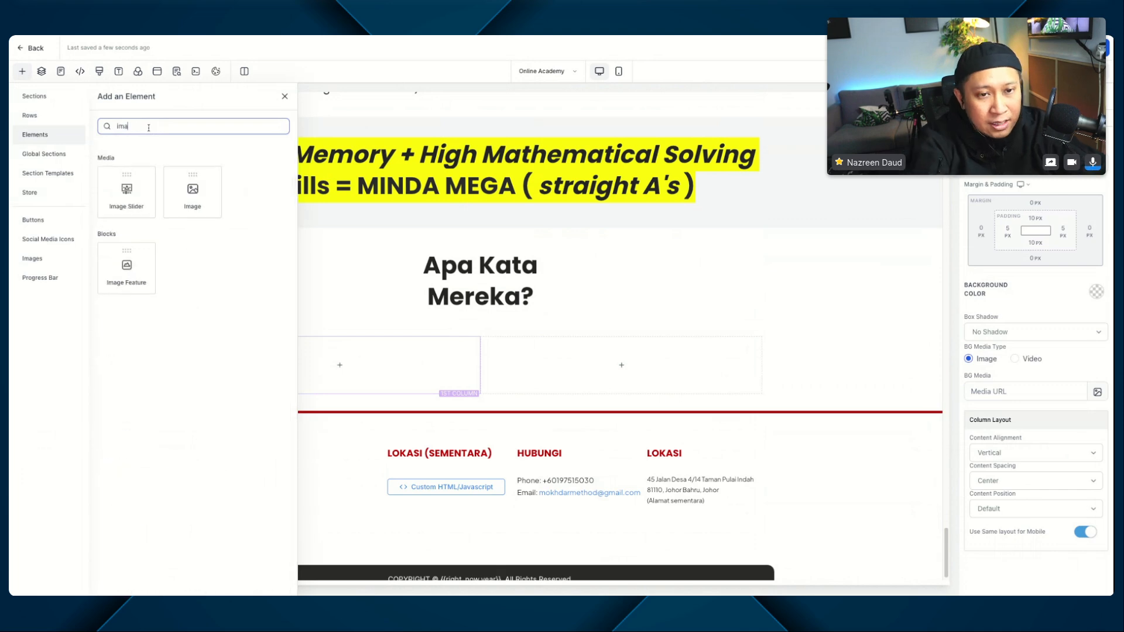
{"action": "type", "text": "ge"}
{"action": "left_click", "coordinate": [189, 190]}
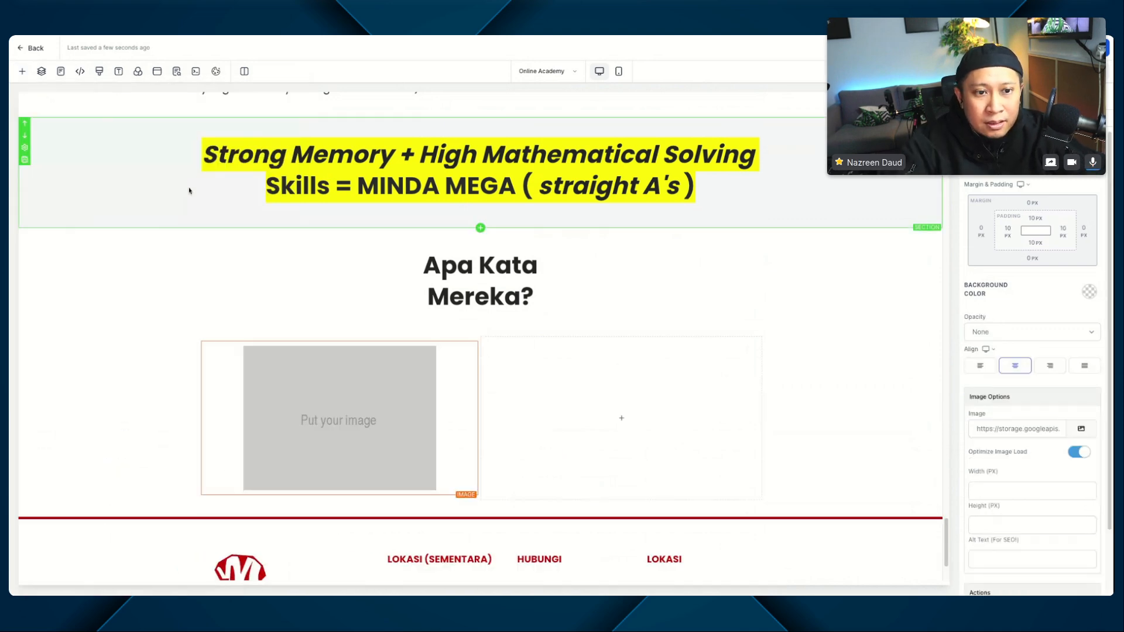
{"action": "left_click", "coordinate": [1081, 429]}
{"action": "left_click", "coordinate": [1065, 391]}
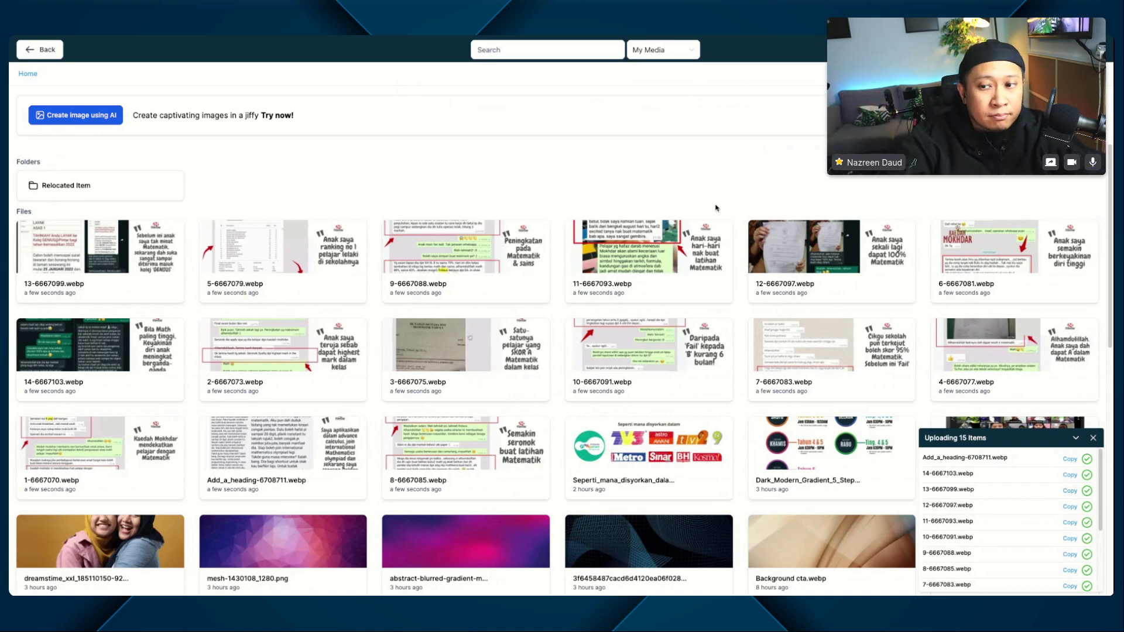
{"action": "left_click", "coordinate": [995, 253]}
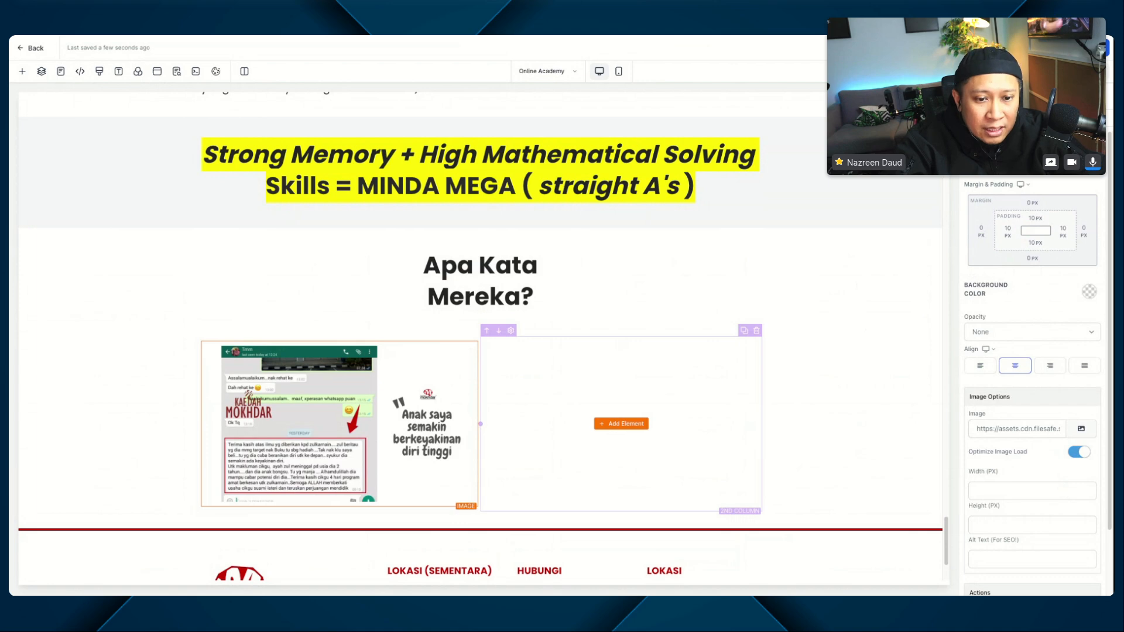
Step: Add an image element to the row's second column, using 8-6667085.webp from the media library
{"action": "left_click", "coordinate": [621, 424]}
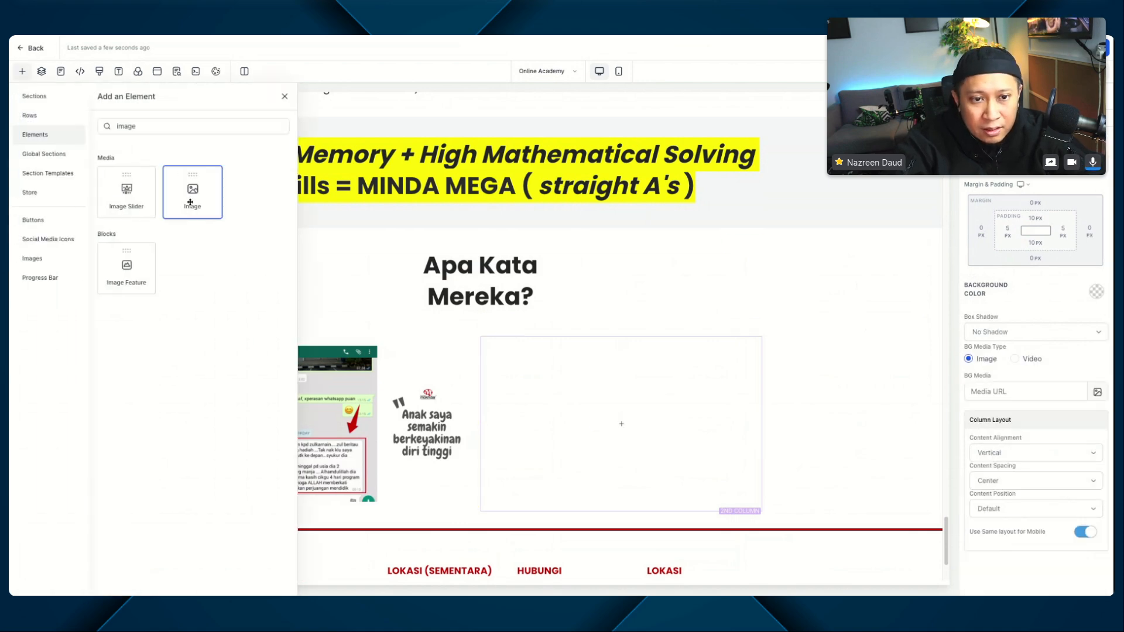
{"action": "left_click", "coordinate": [188, 202]}
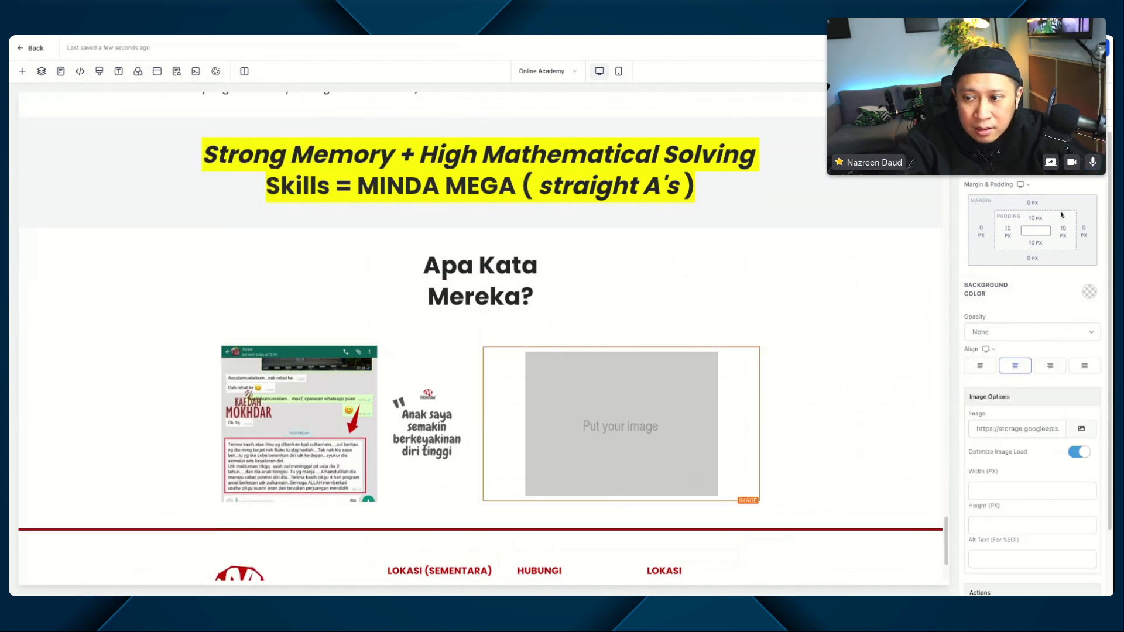
{"action": "left_click", "coordinate": [1081, 430]}
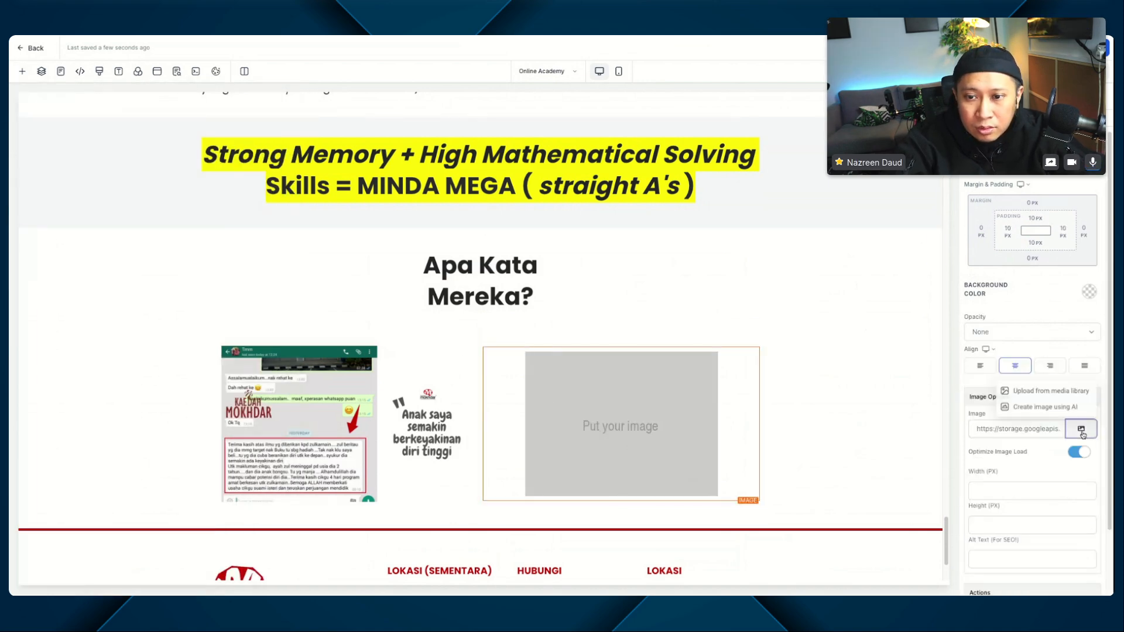
{"action": "left_click", "coordinate": [1079, 393]}
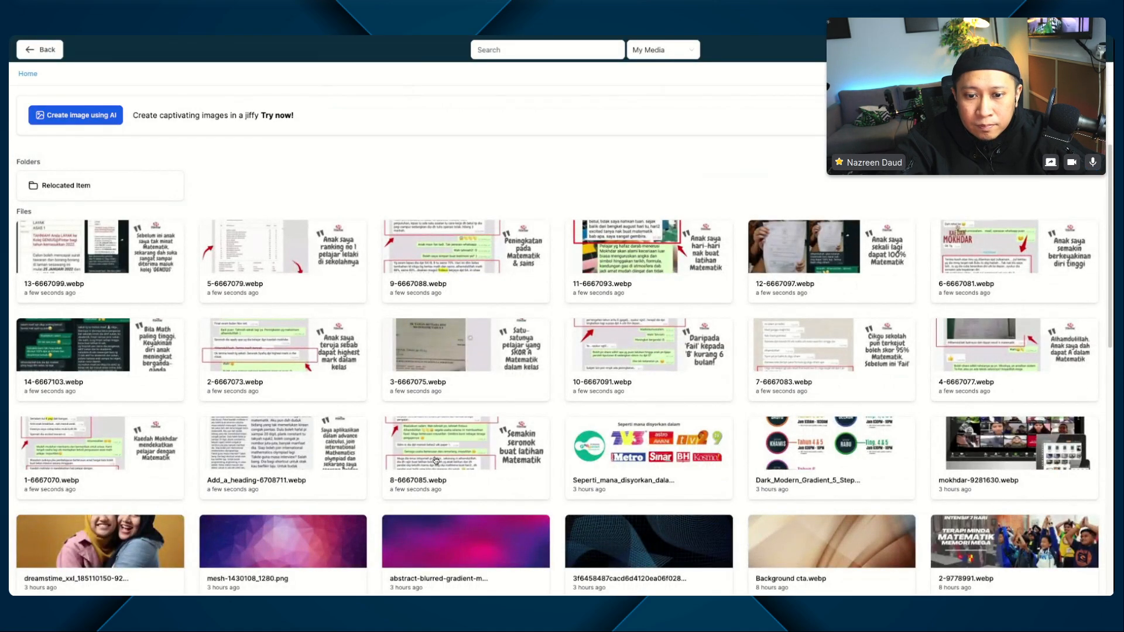
{"action": "left_click", "coordinate": [448, 461]}
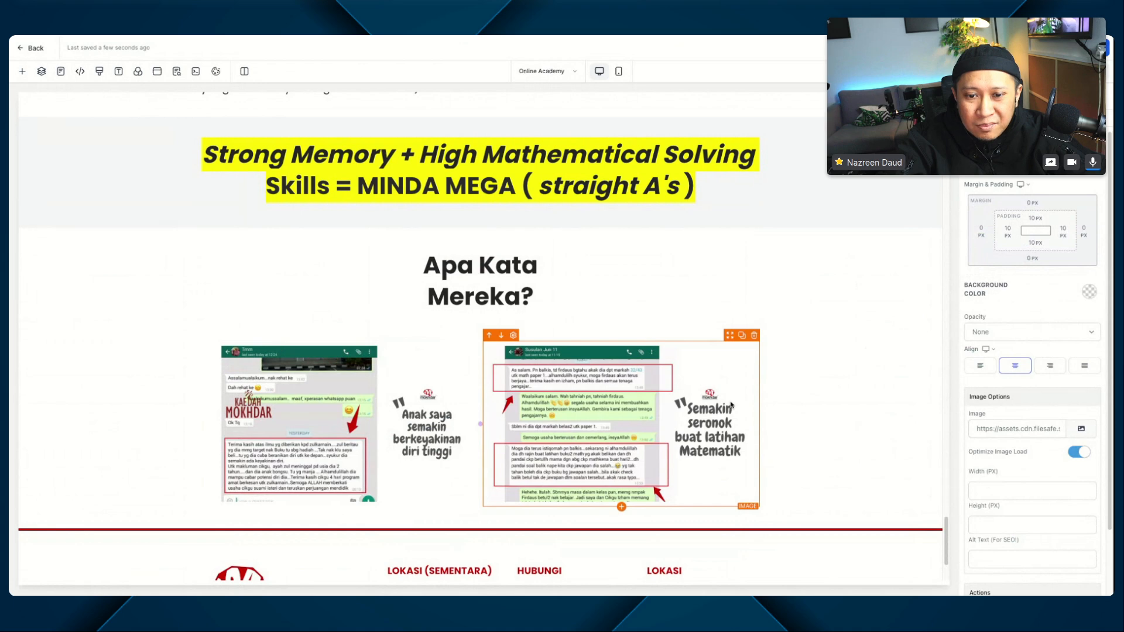
Step: Allow rows to take the entire width in the "Apa Kata Mereka?" section
{"action": "scroll", "coordinate": [731, 405], "scroll_direction": "down", "scroll_amount": 1}
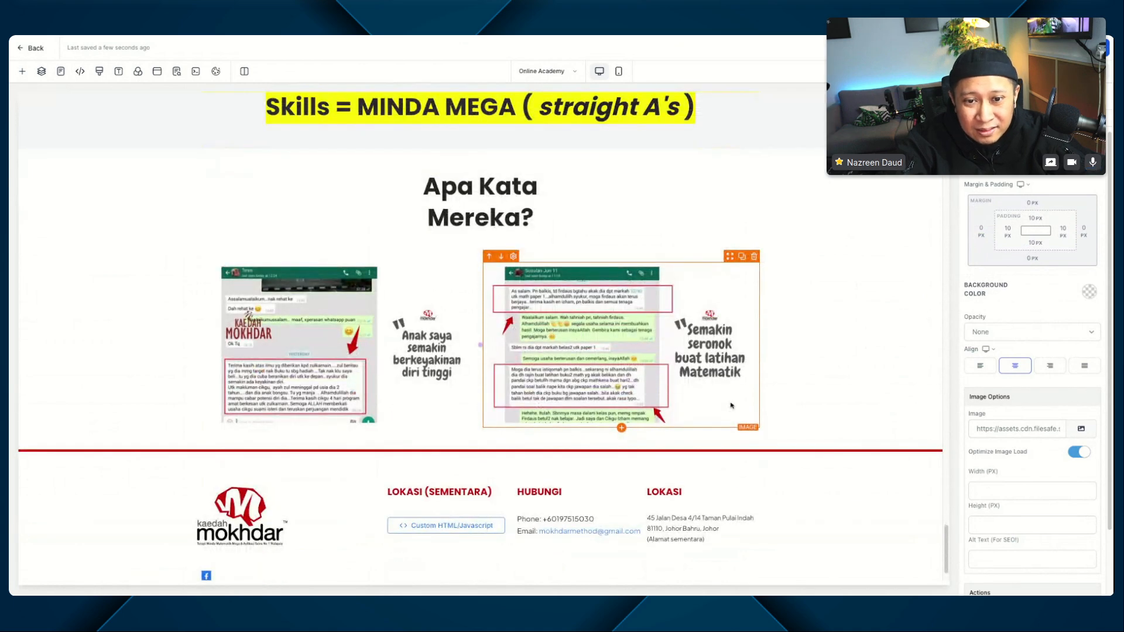
{"action": "left_click", "coordinate": [283, 254]}
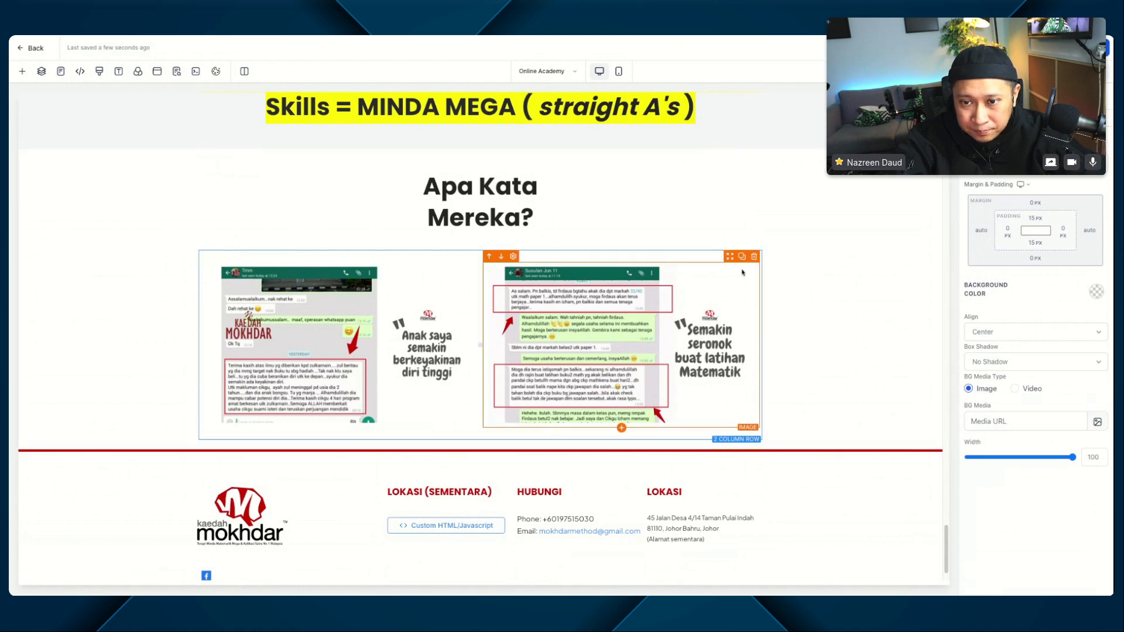
{"action": "left_click", "coordinate": [837, 312]}
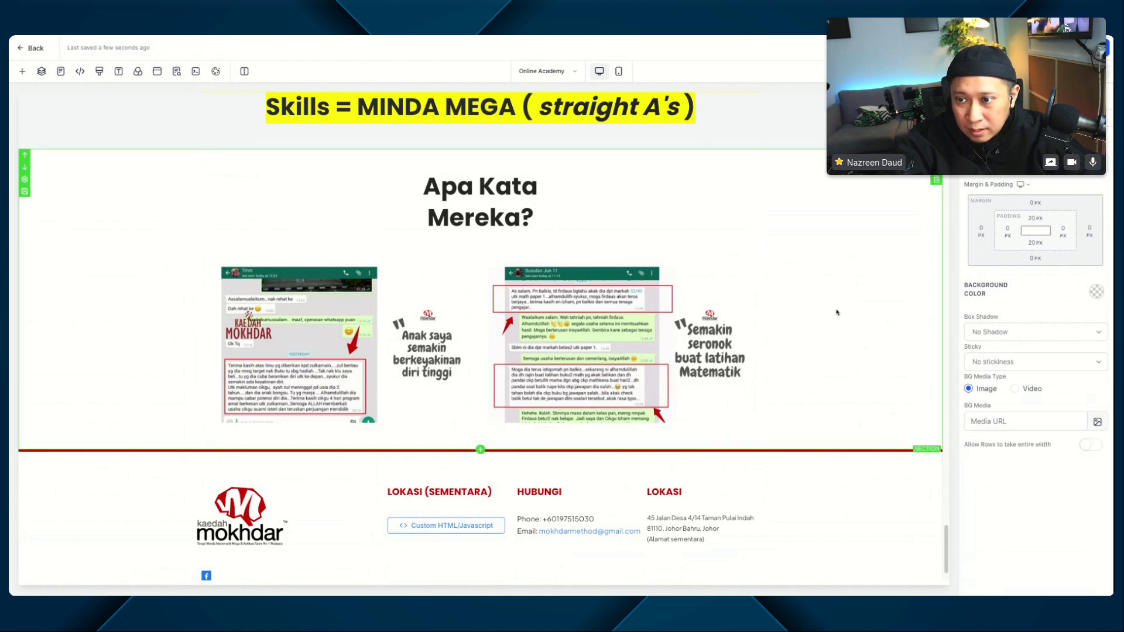
{"action": "left_click", "coordinate": [1084, 446]}
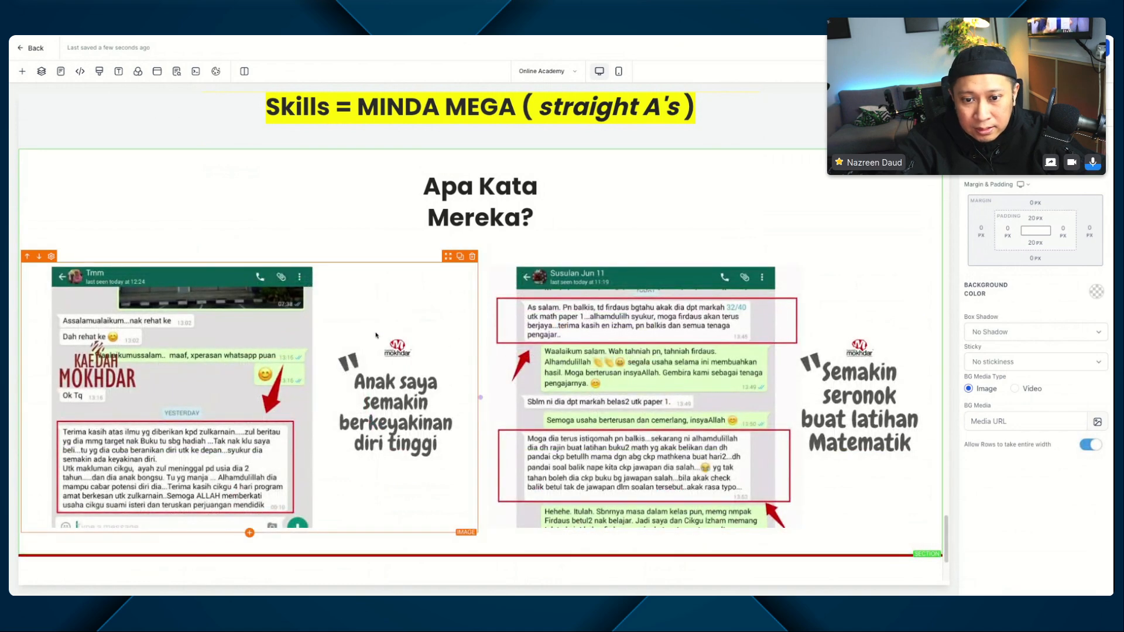
{"action": "scroll", "coordinate": [376, 336], "scroll_direction": "down", "scroll_amount": 1}
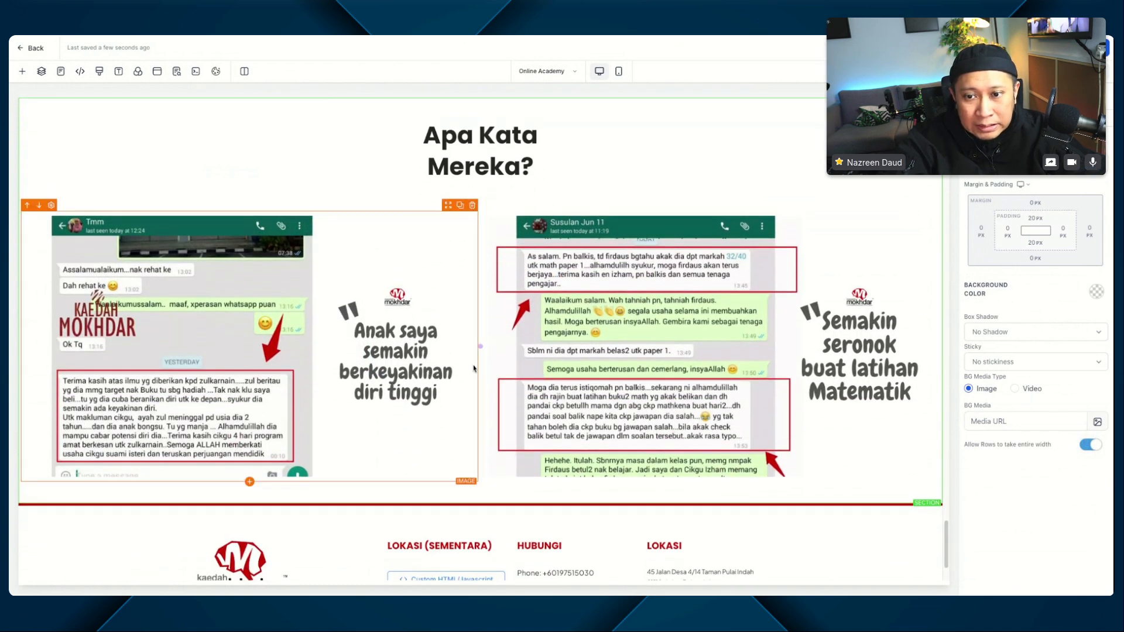
Step: Move the "Semakin seronok buat latihan Matematik" column to first place and replace the other column's image with Add_a_heading-6708711.webp
{"action": "left_click", "coordinate": [345, 273]}
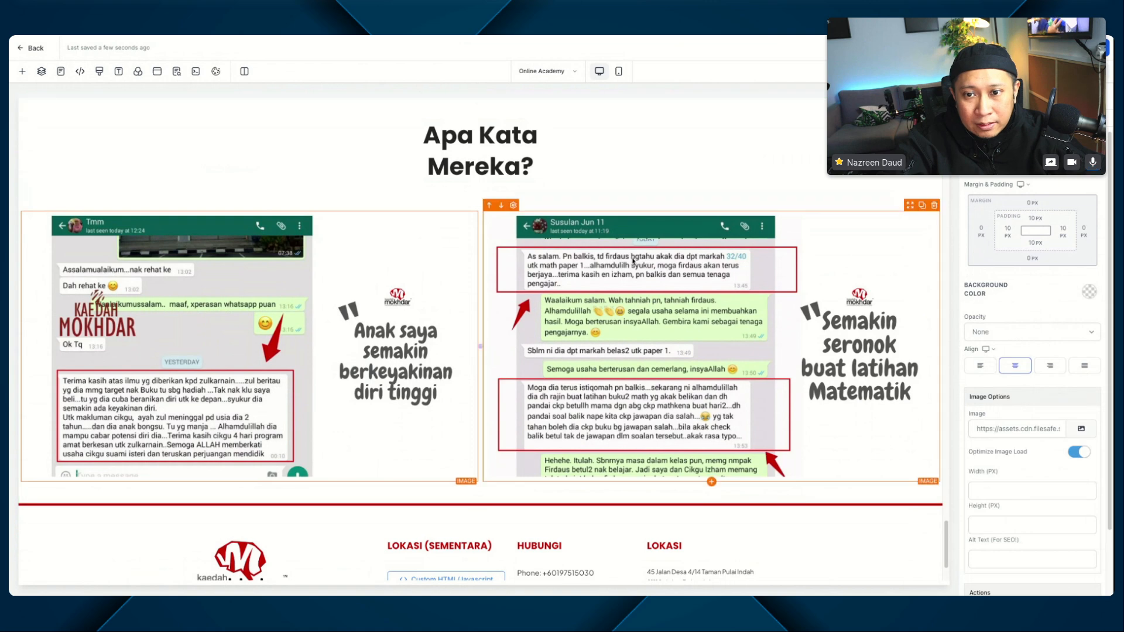
{"action": "left_click", "coordinate": [485, 203]}
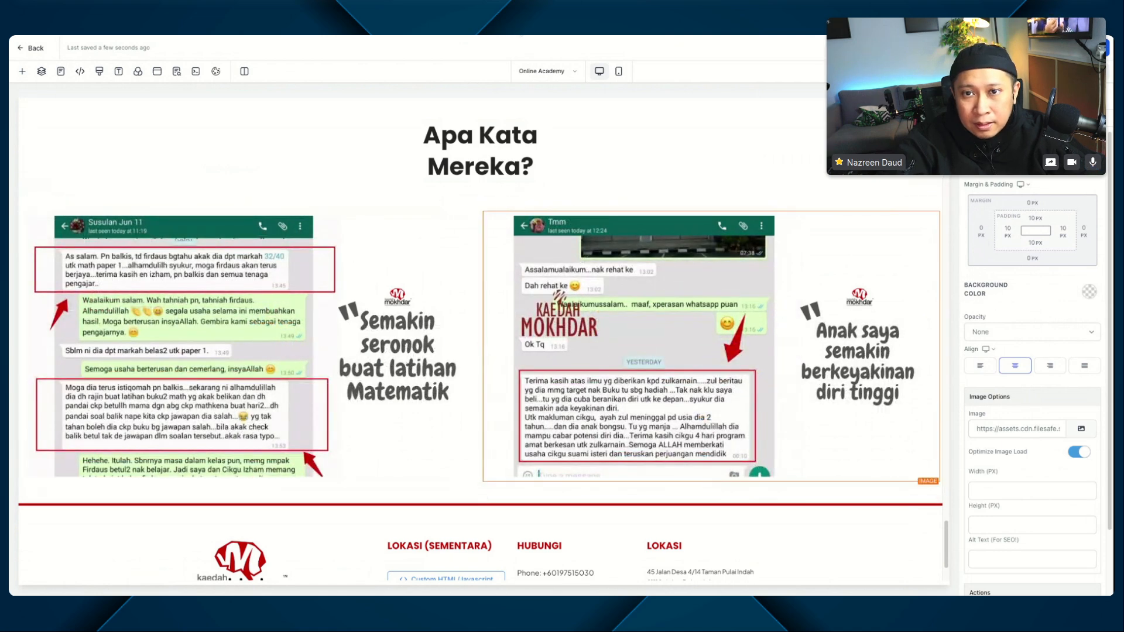
{"action": "left_click", "coordinate": [1081, 430]}
{"action": "left_click", "coordinate": [1066, 393]}
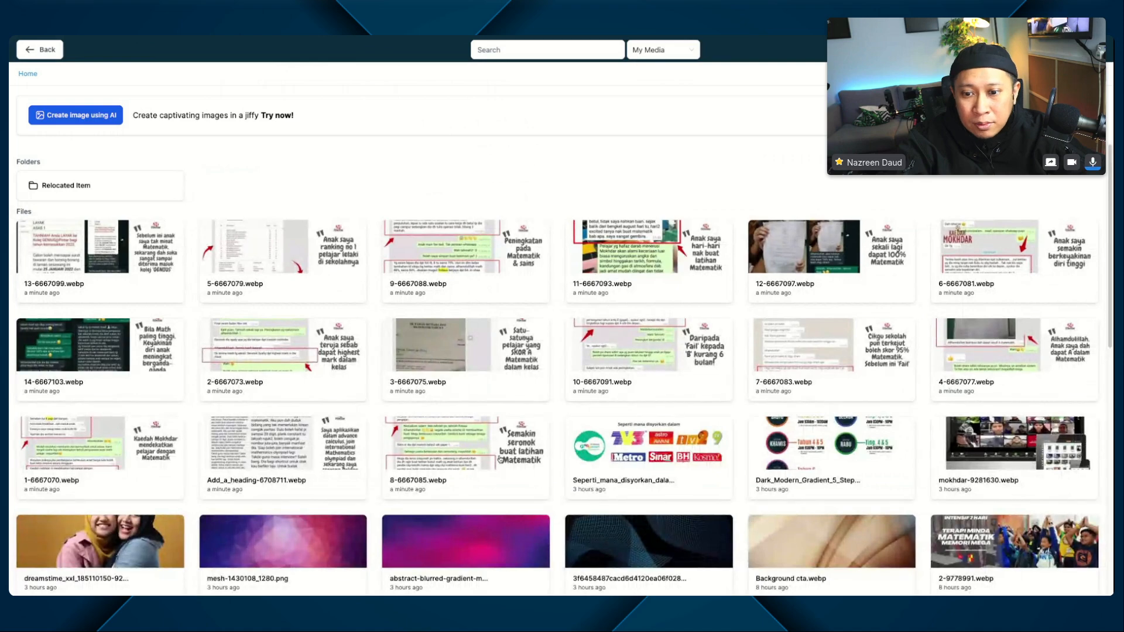
{"action": "left_click", "coordinate": [293, 440]}
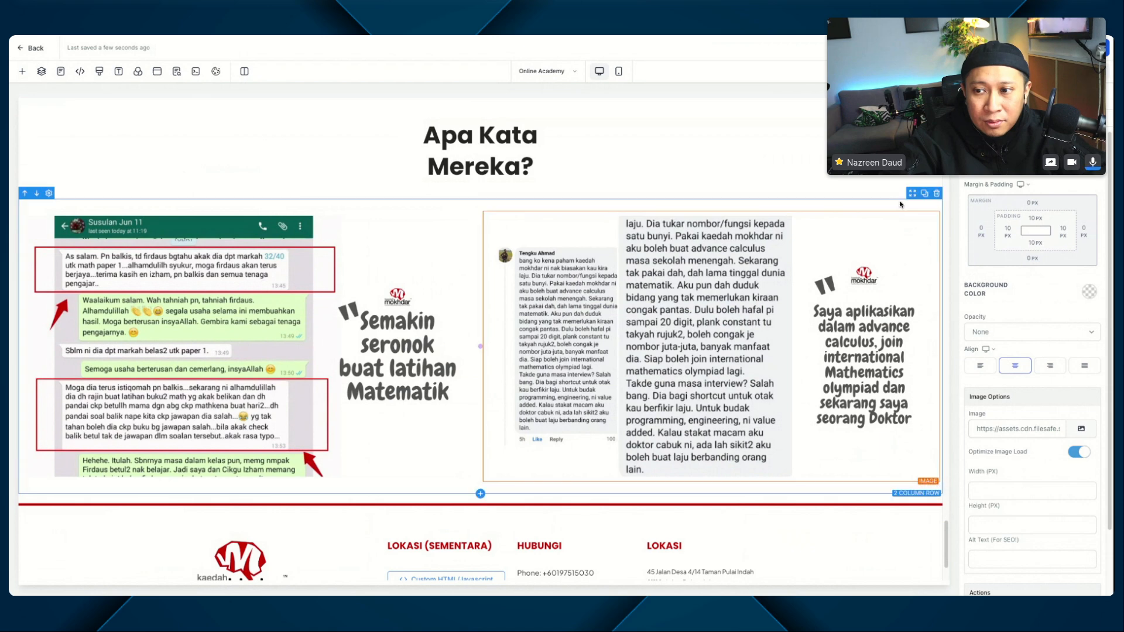
Step: Duplicate the second testimonial column and set the copy's image to 1-6667070.webp from the media library
{"action": "left_click", "coordinate": [924, 201]}
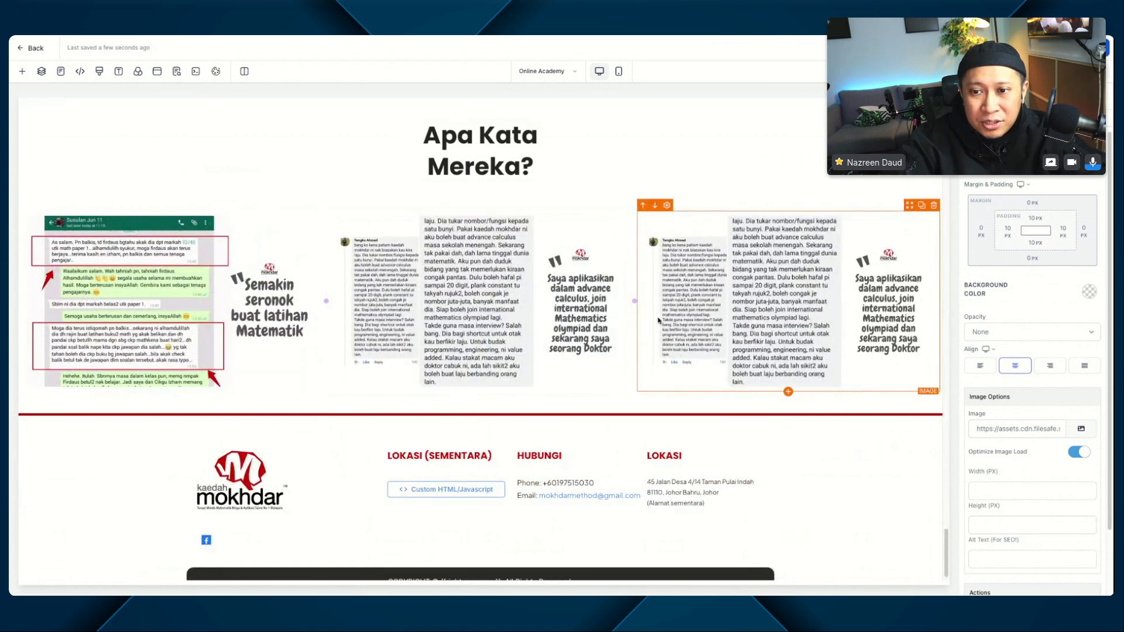
{"action": "left_click", "coordinate": [1080, 429]}
{"action": "left_click", "coordinate": [1041, 394]}
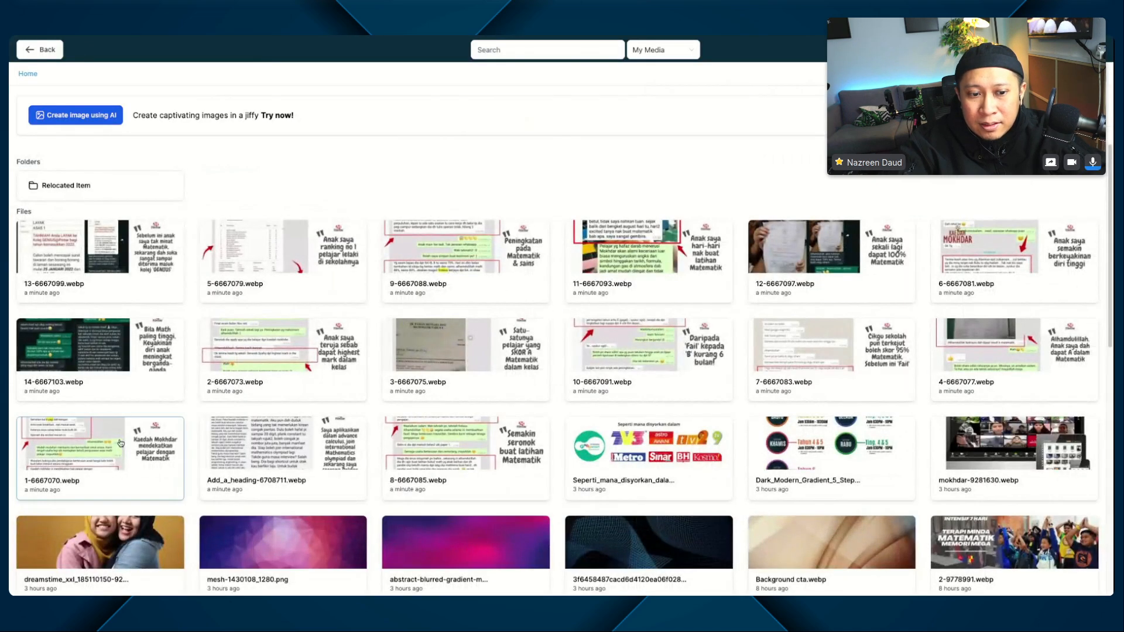
{"action": "left_click", "coordinate": [118, 441]}
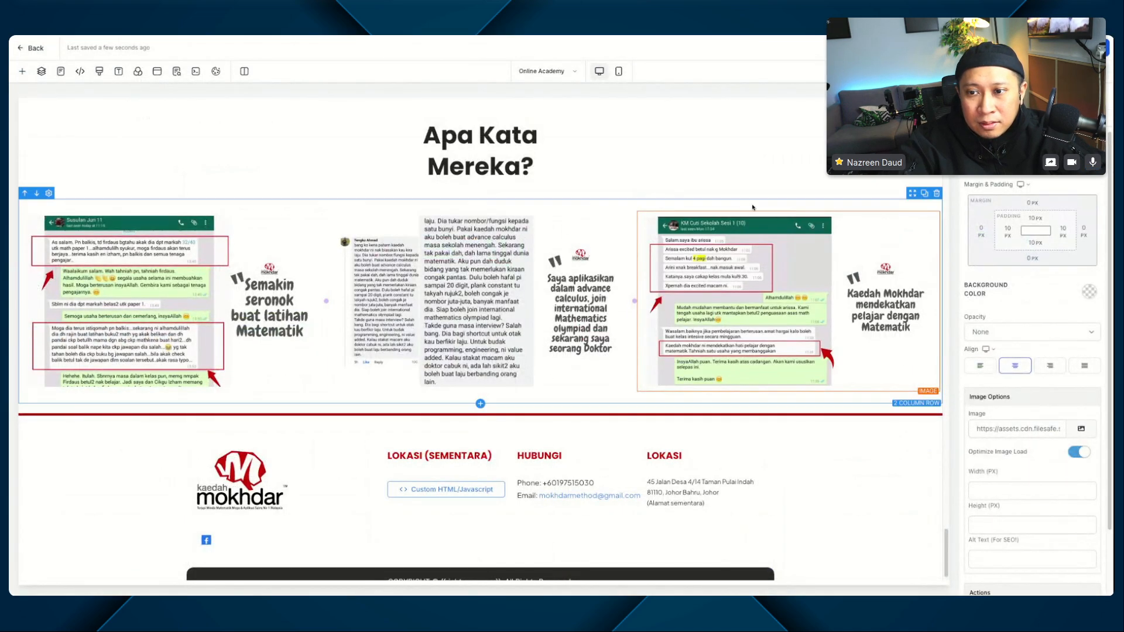
Step: Duplicate the testimonial row and set the copy's first image to 4-6667077.webp from the media library
{"action": "left_click", "coordinate": [923, 192]}
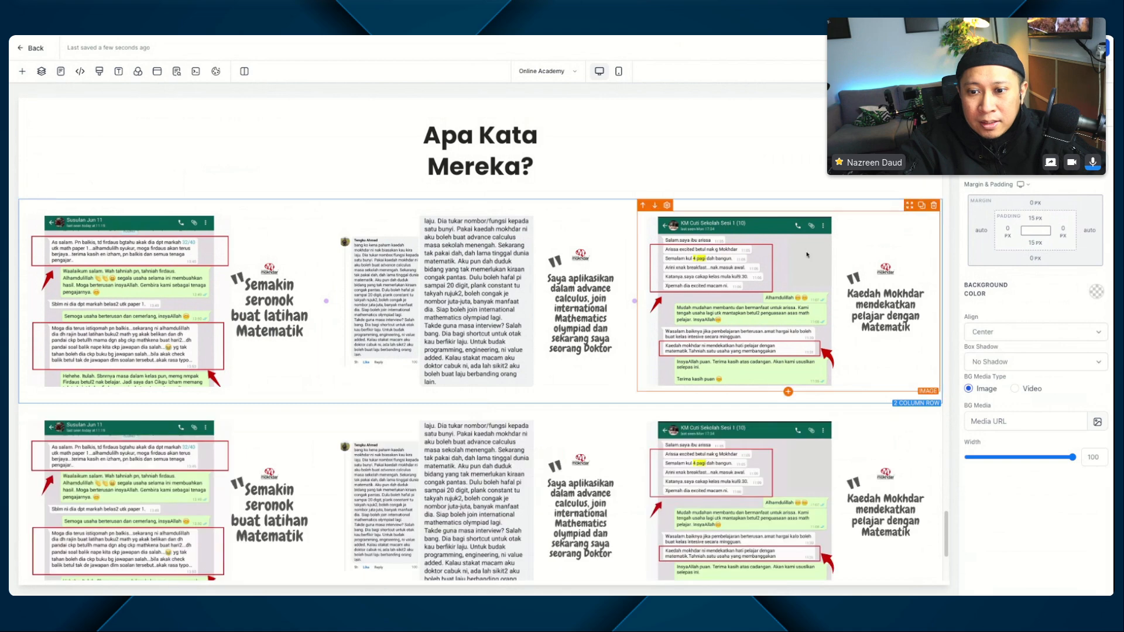
{"action": "scroll", "coordinate": [602, 257], "scroll_direction": "down", "scroll_amount": 4}
{"action": "left_click", "coordinate": [175, 304]}
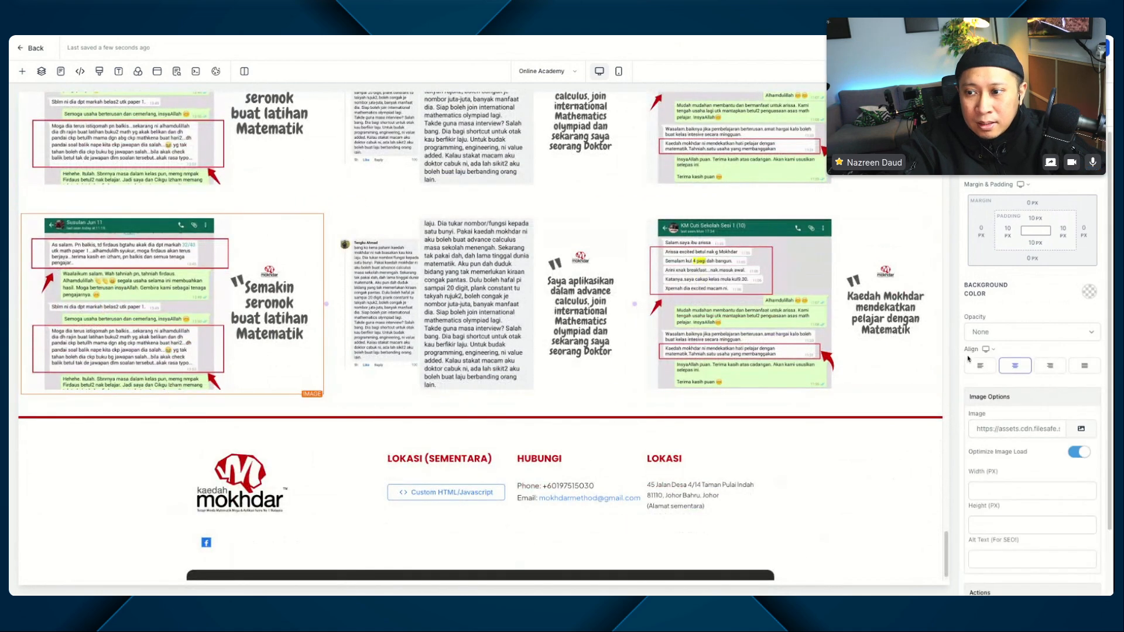
{"action": "left_click", "coordinate": [1093, 435]}
{"action": "left_click", "coordinate": [1063, 392]}
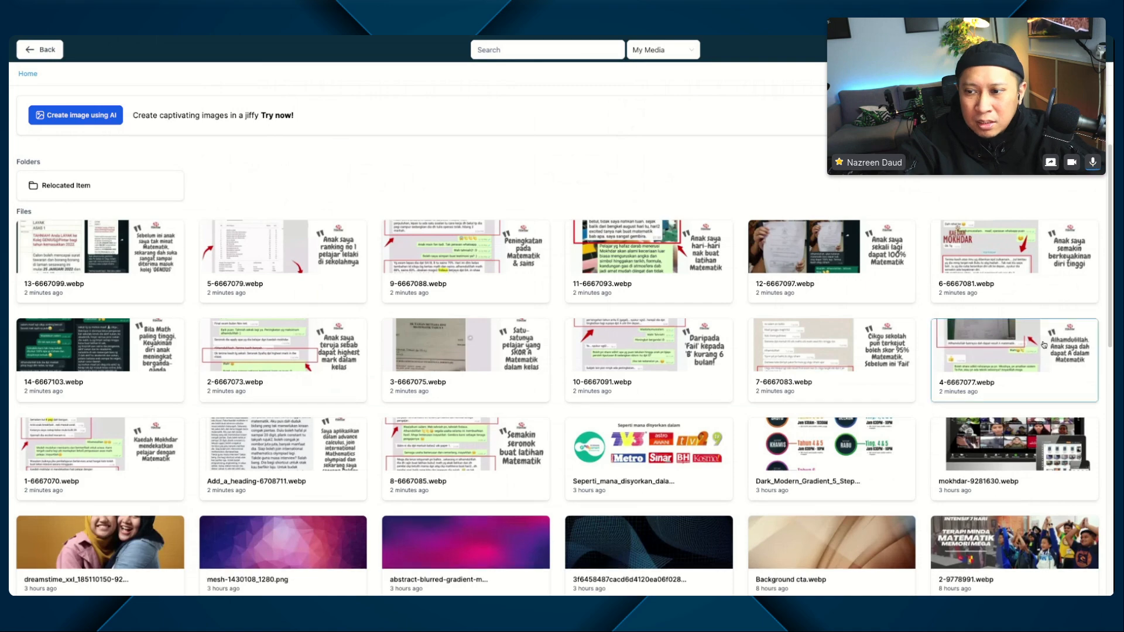
{"action": "left_click", "coordinate": [988, 375]}
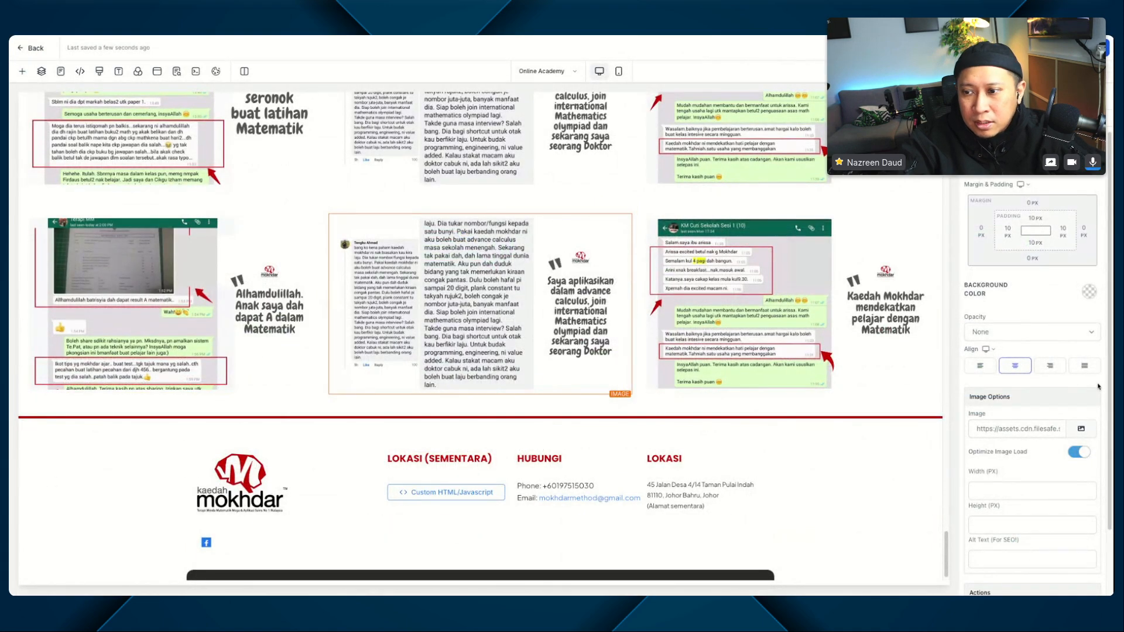
Step: Replace the second testimonial row's middle image with 7-6667083.webp and its third image with 10-6667091.webp
{"action": "left_click", "coordinate": [1082, 426]}
{"action": "left_click", "coordinate": [1036, 391]}
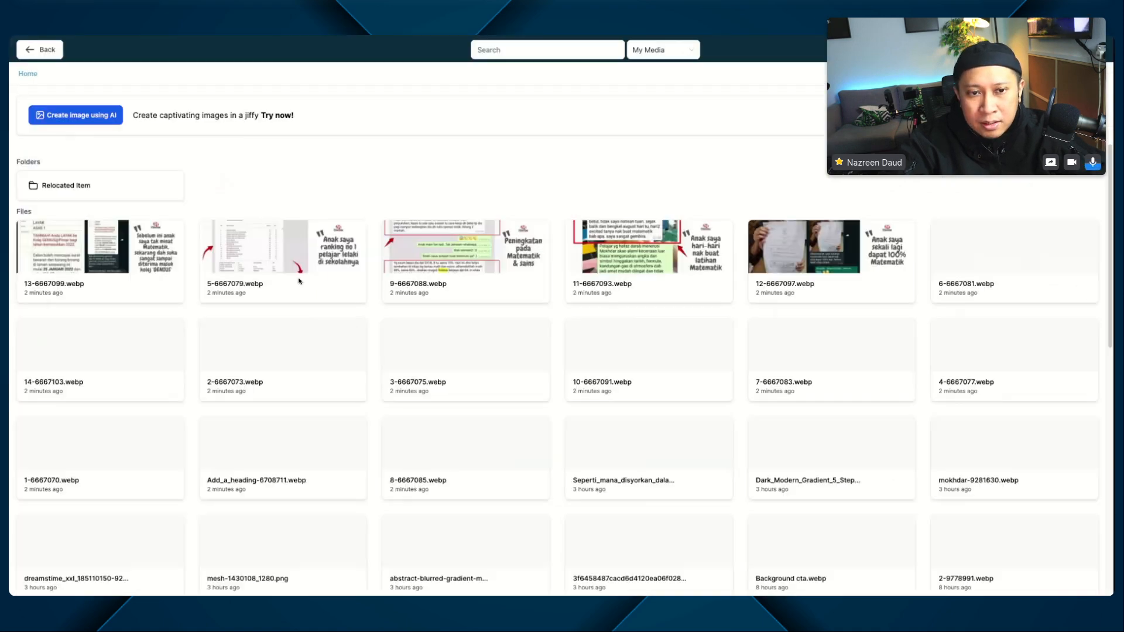
{"action": "left_click", "coordinate": [857, 349]}
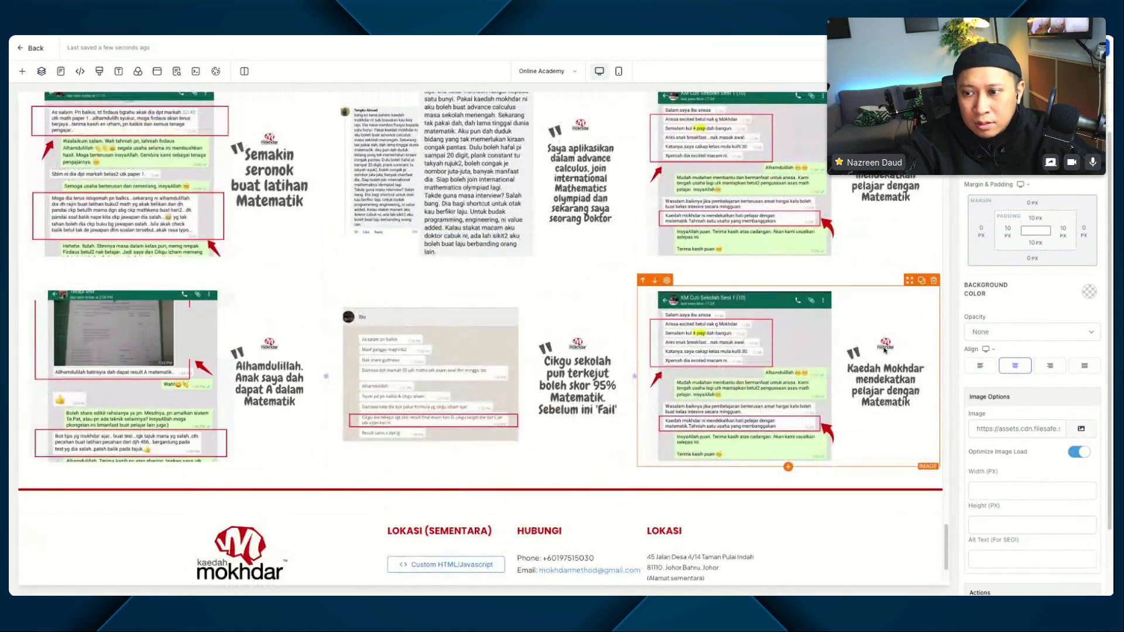
{"action": "left_click", "coordinate": [1081, 429]}
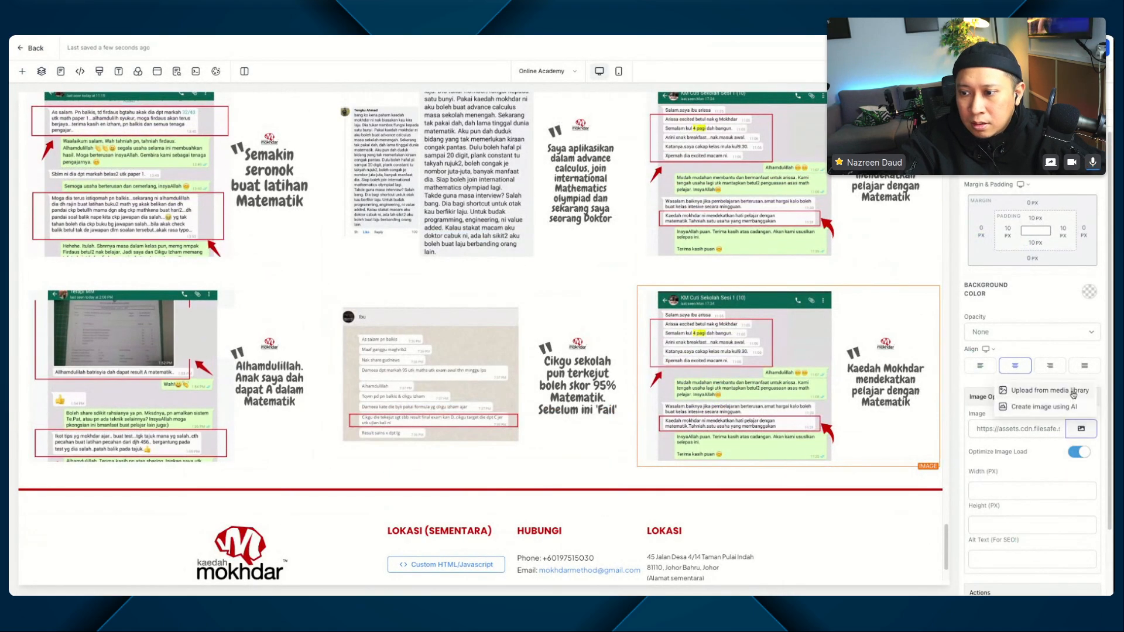
{"action": "left_click", "coordinate": [1034, 391]}
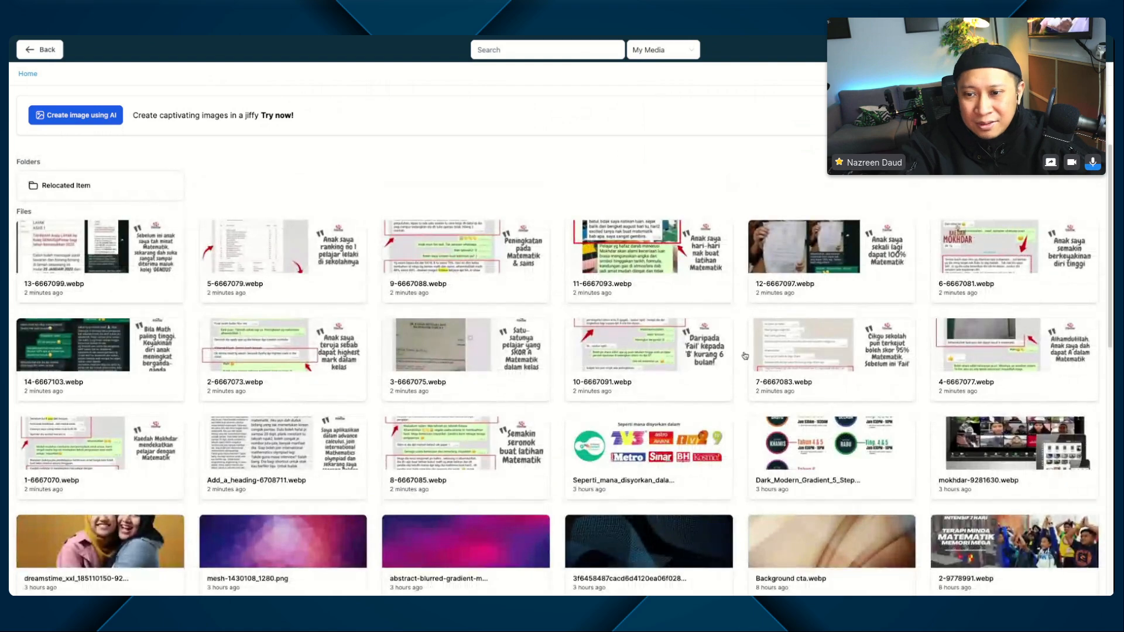
{"action": "left_click", "coordinate": [692, 353]}
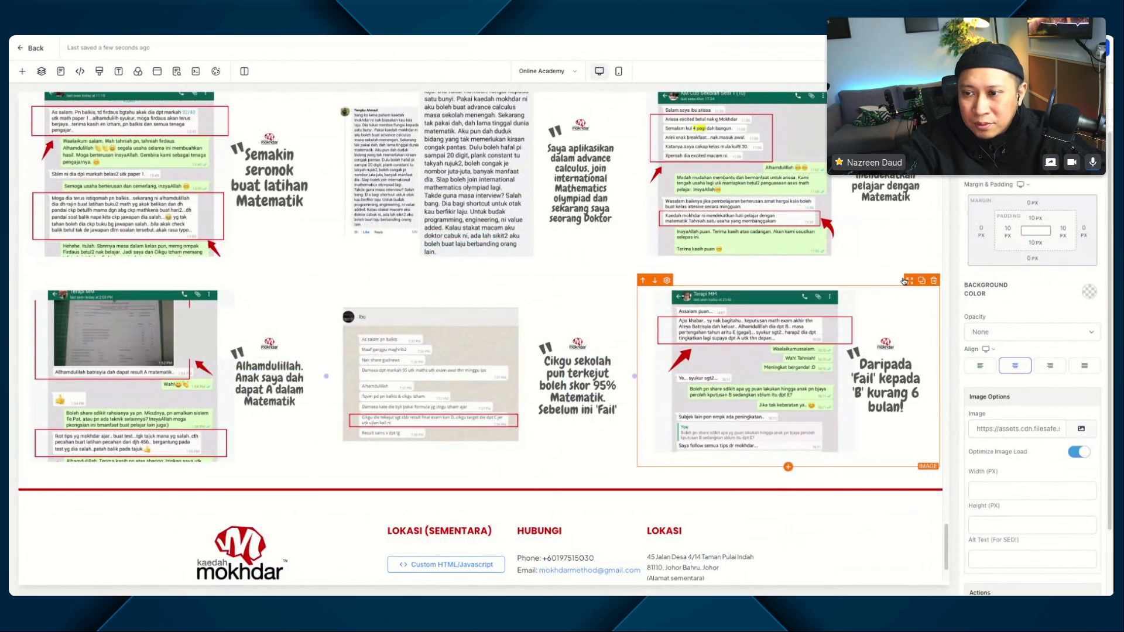
Step: Duplicate the second testimonial row and set the copy's first image to 3-6667075.webp
{"action": "left_click", "coordinate": [922, 269]}
{"action": "scroll", "coordinate": [351, 352], "scroll_direction": "down", "scroll_amount": 3}
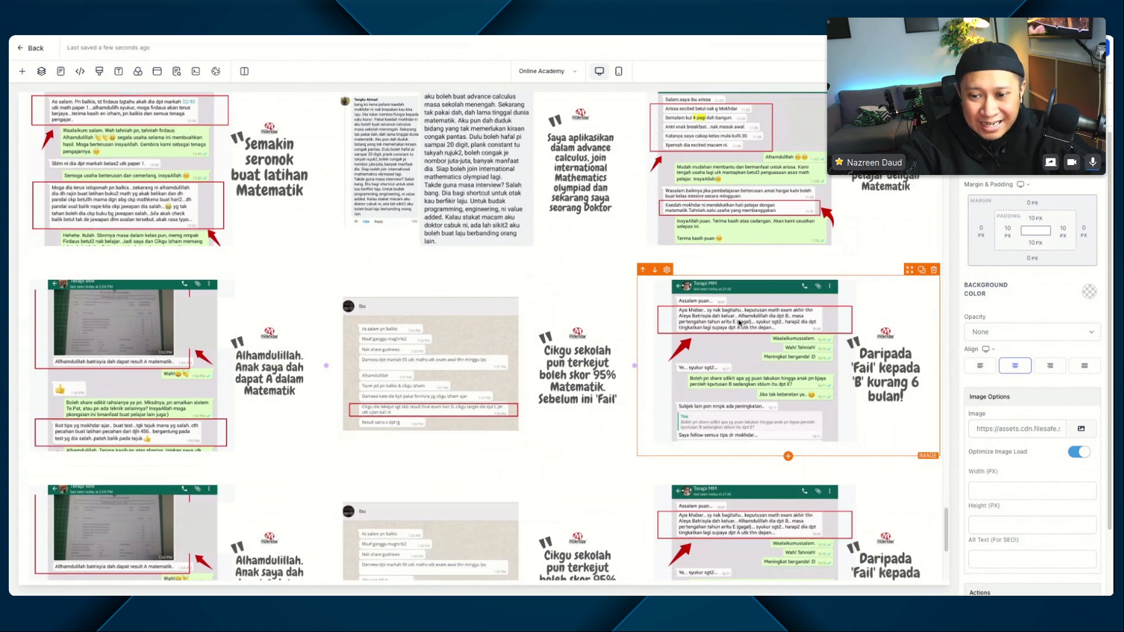
{"action": "left_click", "coordinate": [252, 378]}
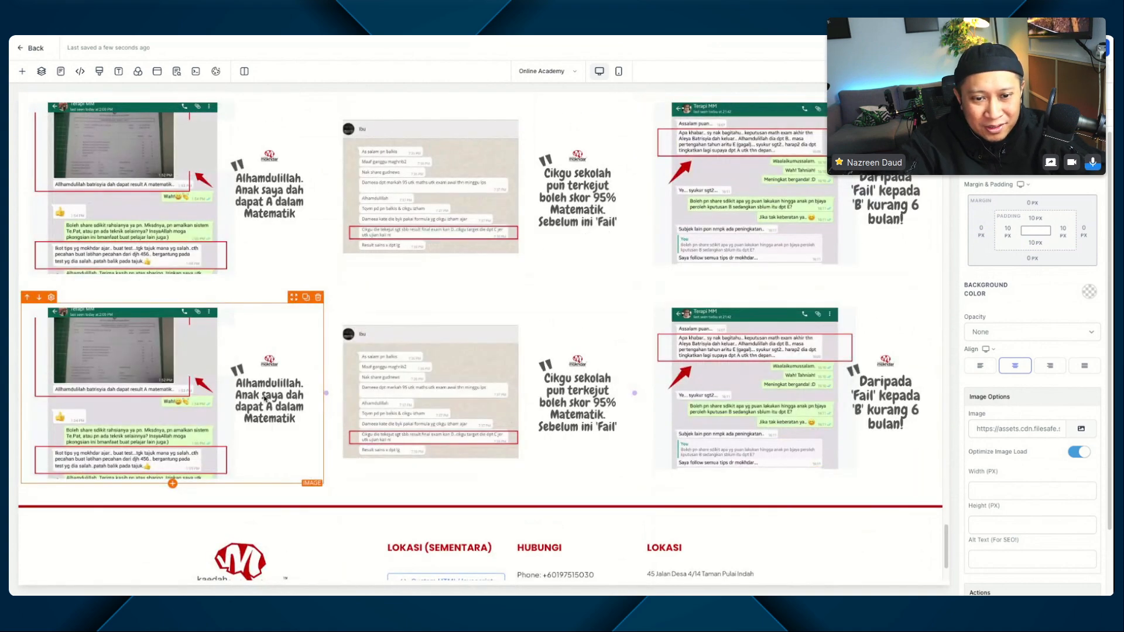
{"action": "left_click", "coordinate": [1081, 428]}
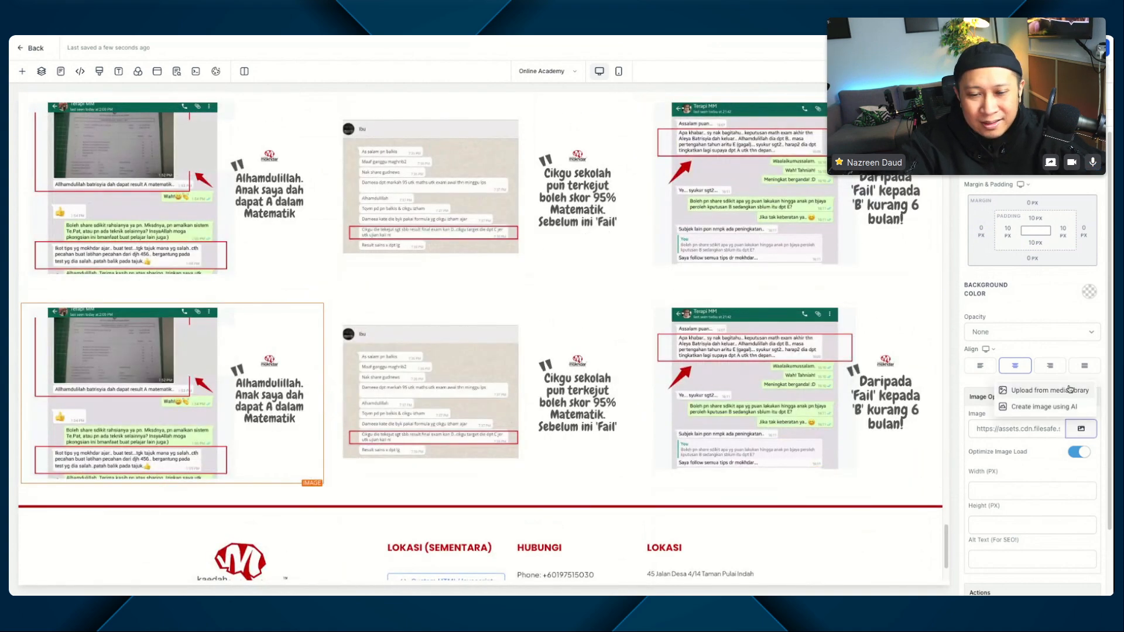
{"action": "left_click", "coordinate": [1069, 390]}
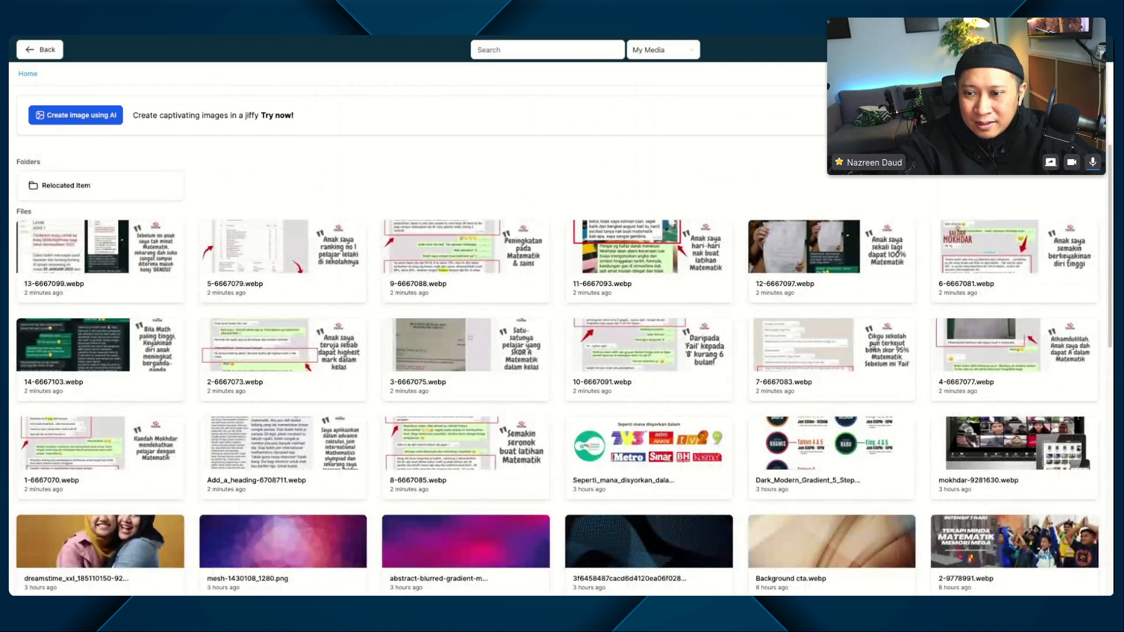
{"action": "left_click", "coordinate": [419, 357]}
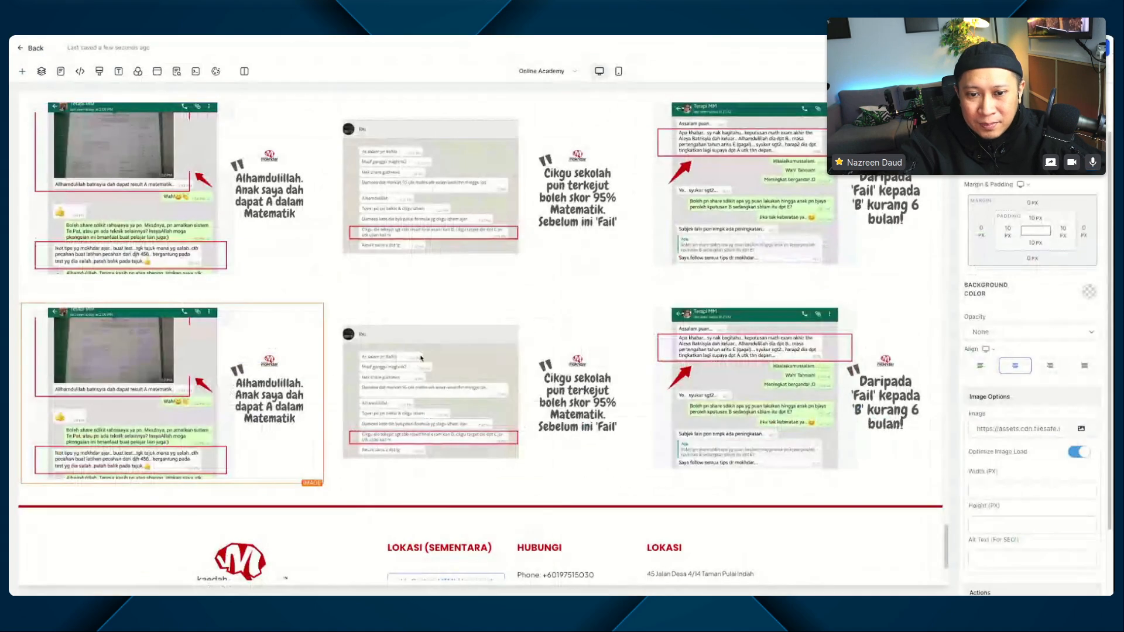
Step: Replace the third testimonial row's middle image with 2-6667073.webp and its last image with 14-6667103.webp
{"action": "left_click", "coordinate": [1086, 431]}
{"action": "left_click", "coordinate": [1075, 391]}
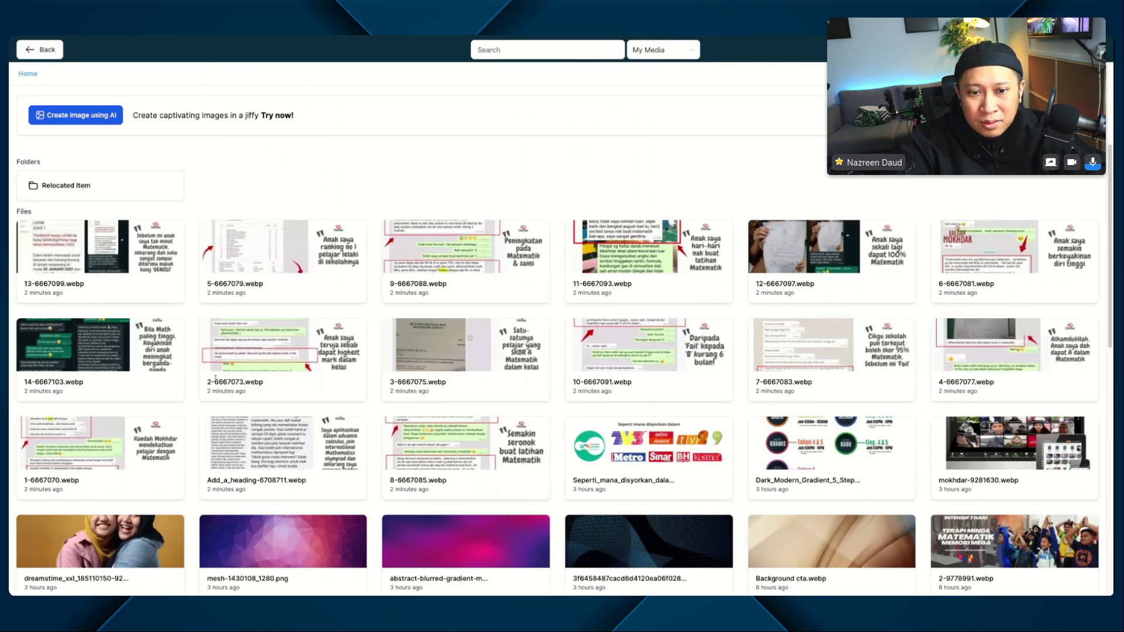
{"action": "left_click", "coordinate": [260, 360]}
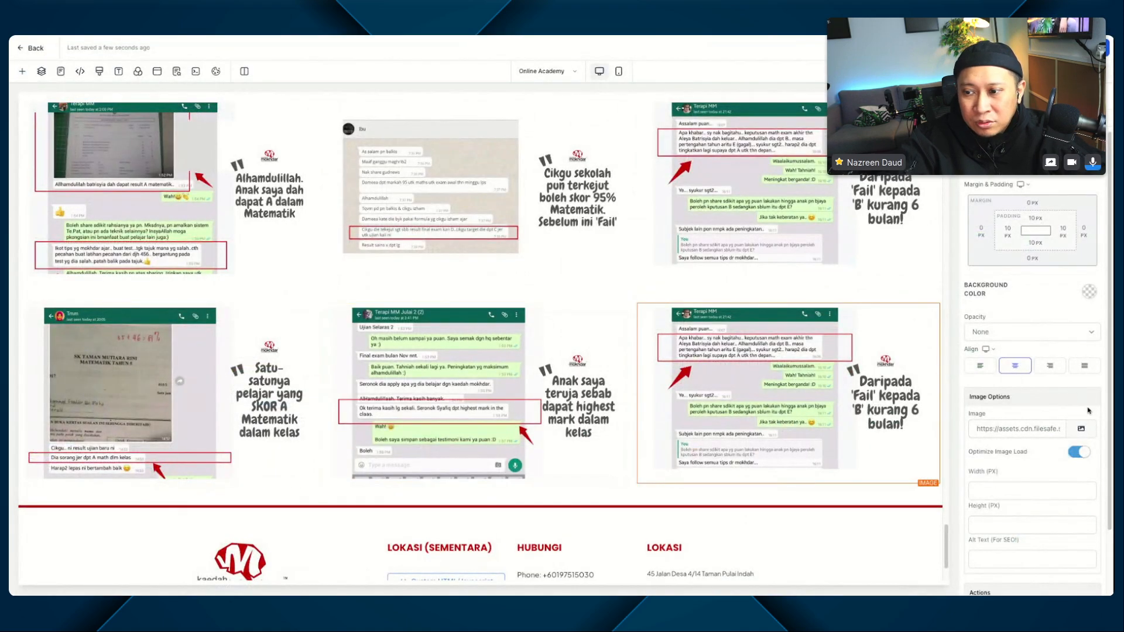
{"action": "left_click", "coordinate": [1081, 428]}
{"action": "left_click", "coordinate": [1074, 392]}
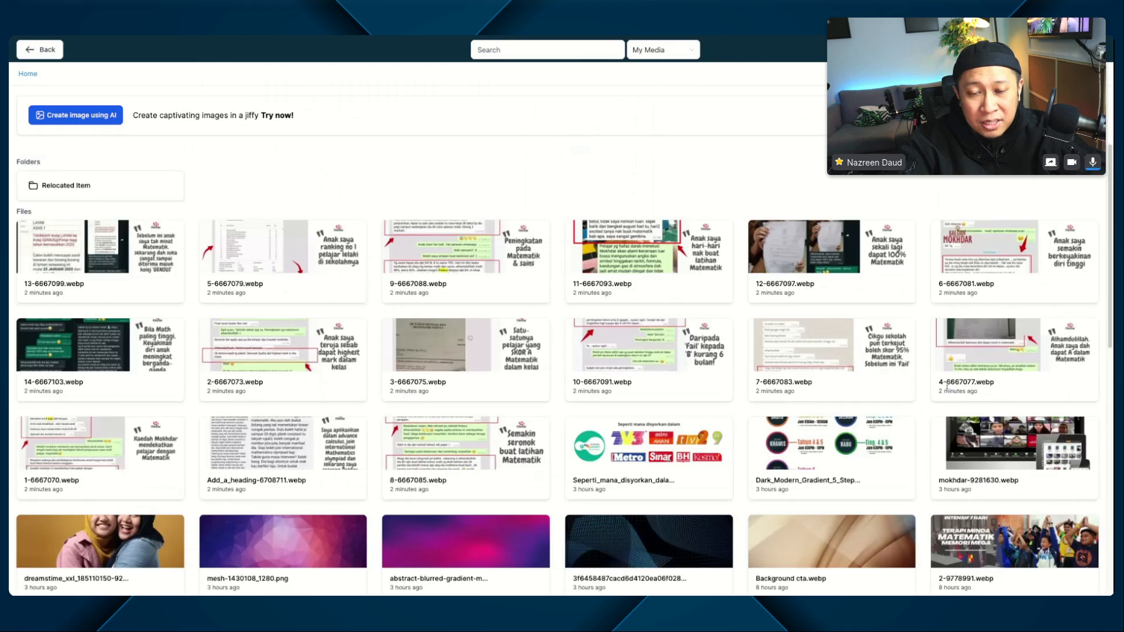
{"action": "left_click", "coordinate": [119, 335]}
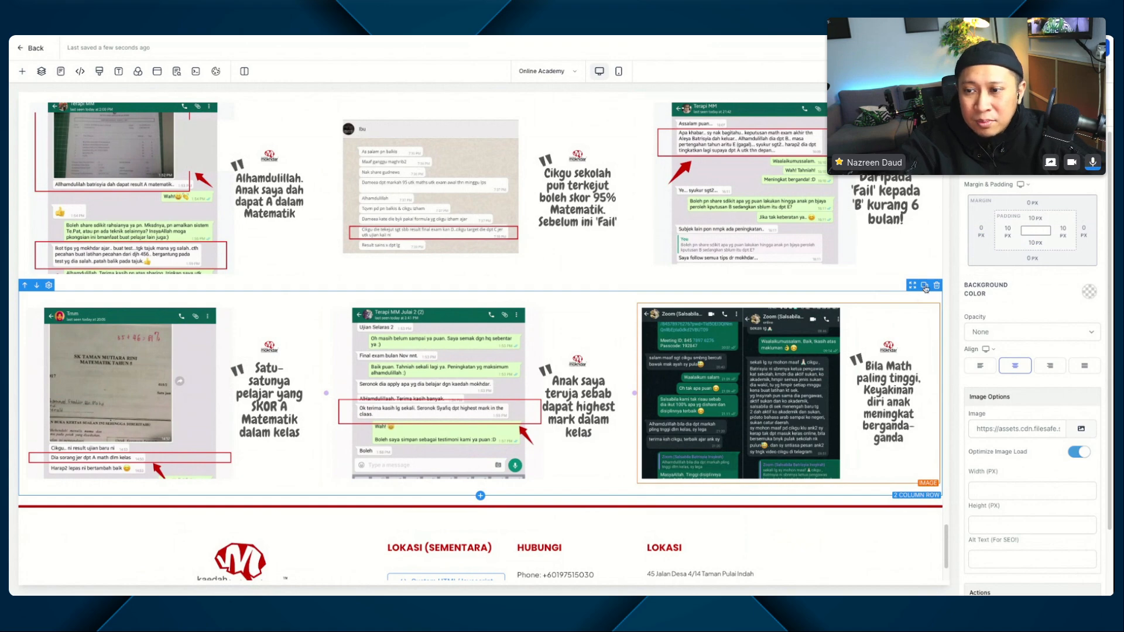
Step: Duplicate the third testimonial row and set the copy's first image to 6-6667081.webp
{"action": "left_click", "coordinate": [925, 286]}
{"action": "scroll", "coordinate": [149, 480], "scroll_direction": "down", "scroll_amount": 2}
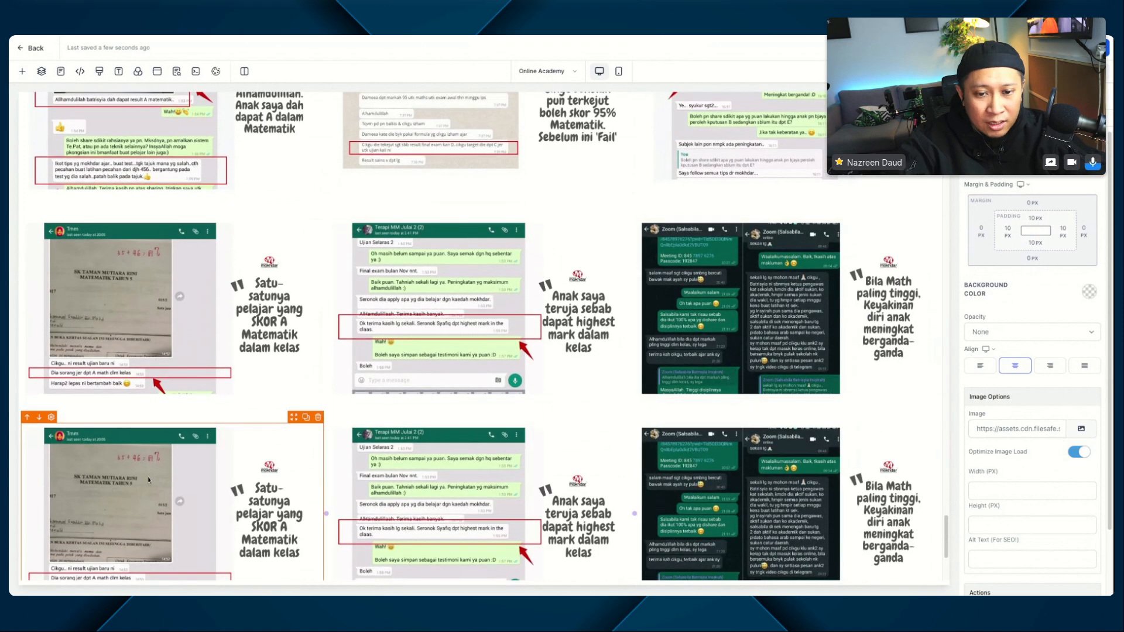
{"action": "left_click", "coordinate": [1081, 431]}
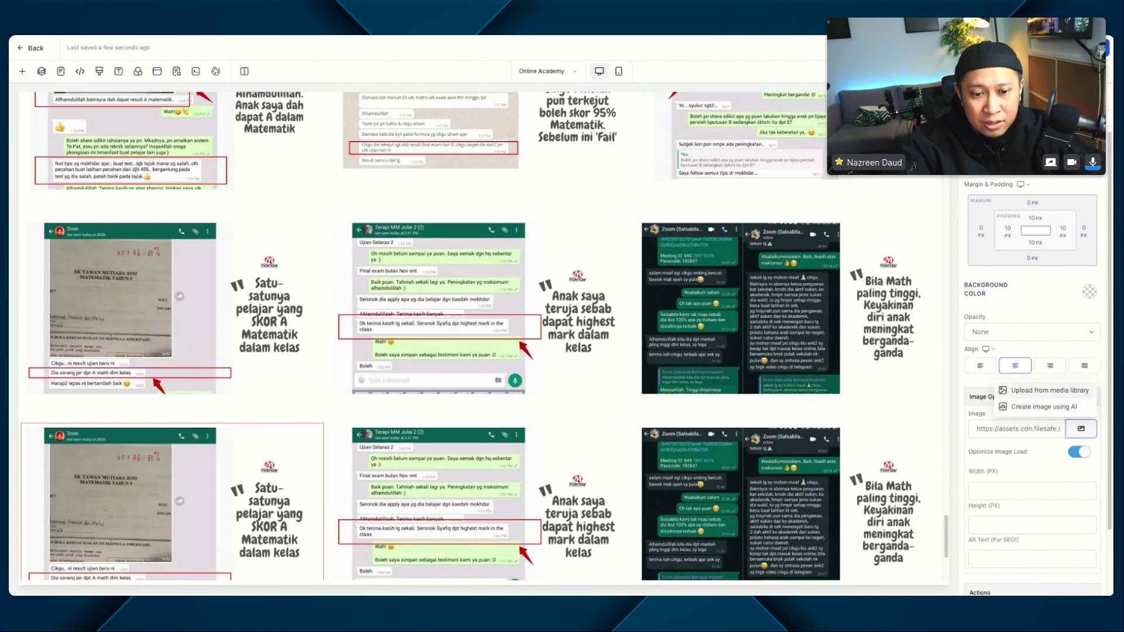
{"action": "scroll", "coordinate": [246, 436], "scroll_direction": "down", "scroll_amount": 3}
{"action": "left_click", "coordinate": [1036, 390]}
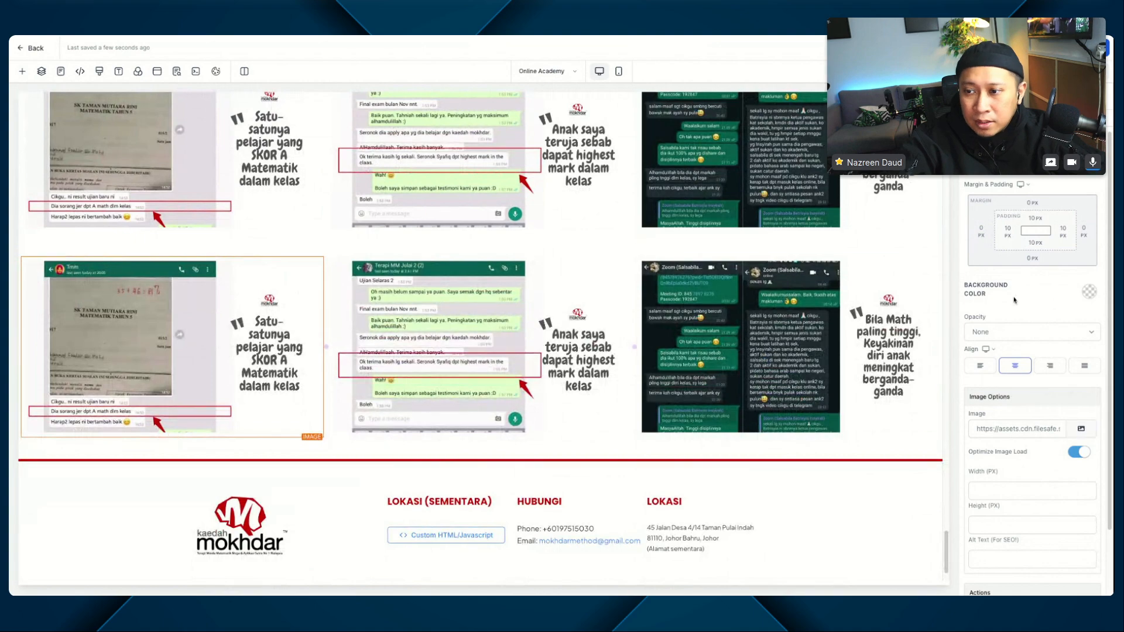
{"action": "left_click", "coordinate": [1081, 428]}
{"action": "left_click", "coordinate": [1073, 397]}
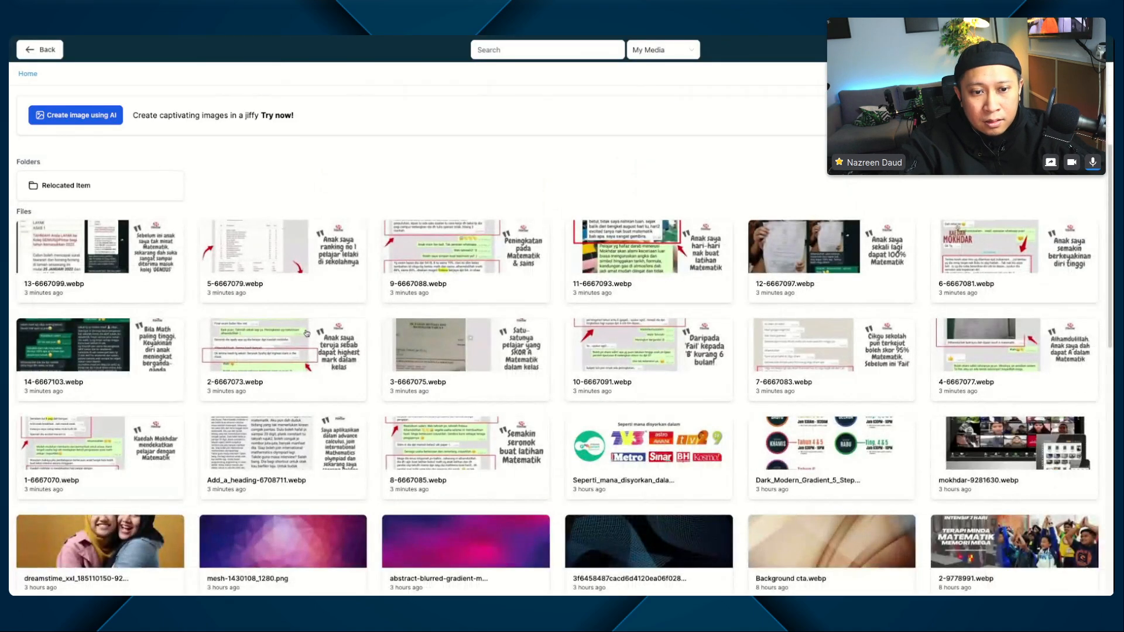
{"action": "left_click", "coordinate": [977, 262]}
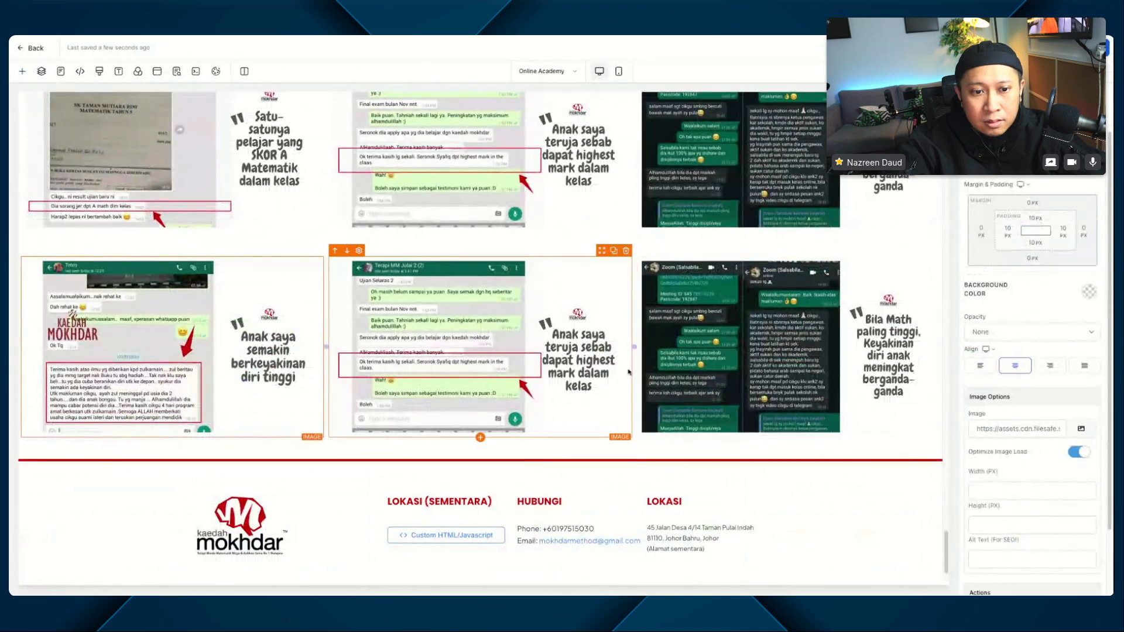
Step: Replace the fourth testimonial row's middle image with 12-6667097.webp from the media library
{"action": "left_click", "coordinate": [542, 302]}
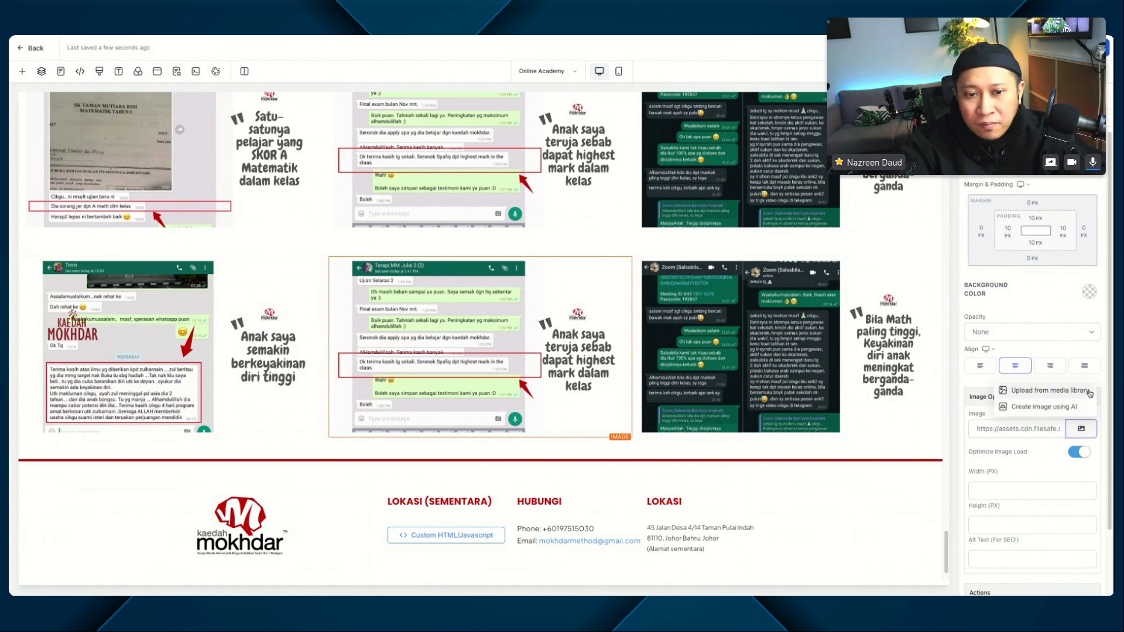
{"action": "left_click", "coordinate": [1082, 429]}
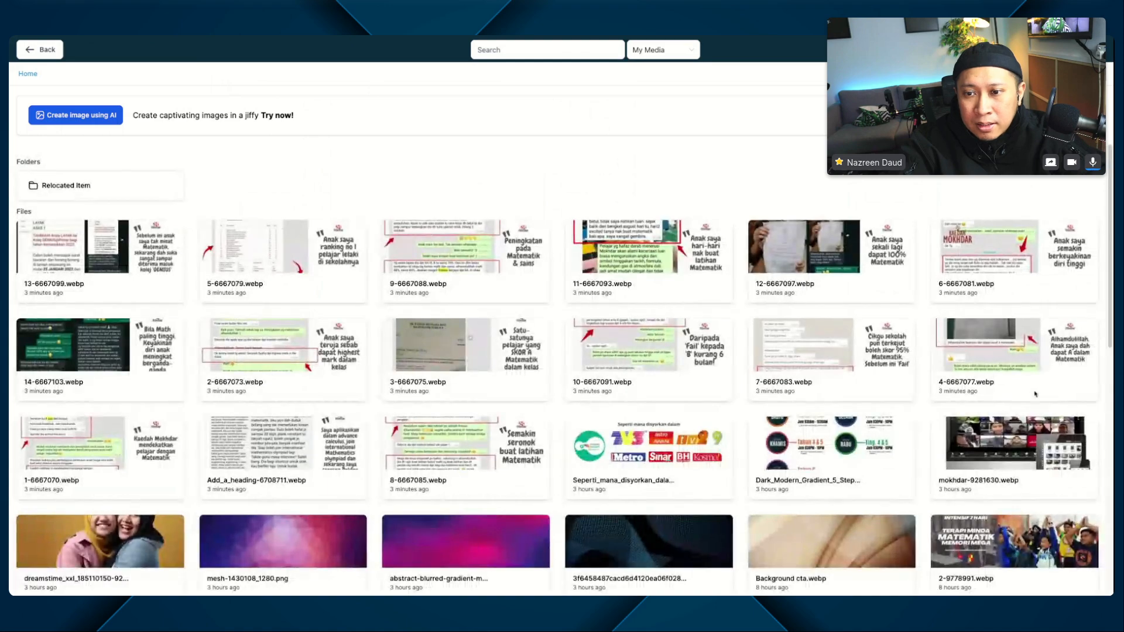
{"action": "left_click", "coordinate": [823, 246]}
Step: Replace the fourth testimonial row's third image with 11-6667093.webp from the media library
{"action": "left_click", "coordinate": [835, 370]}
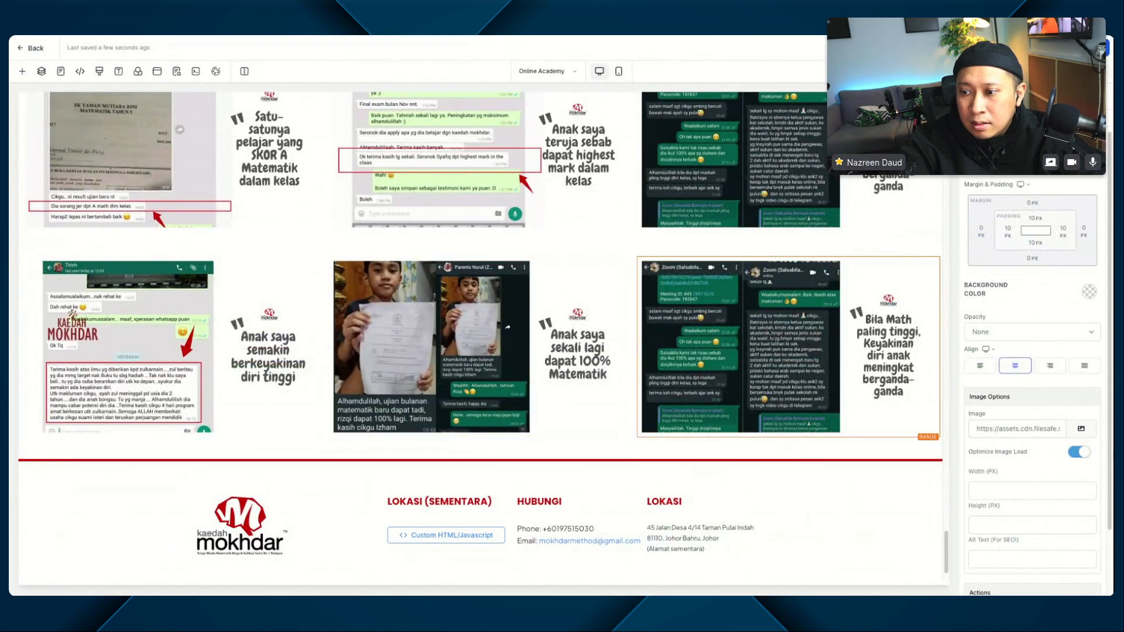
{"action": "left_click", "coordinate": [1081, 429]}
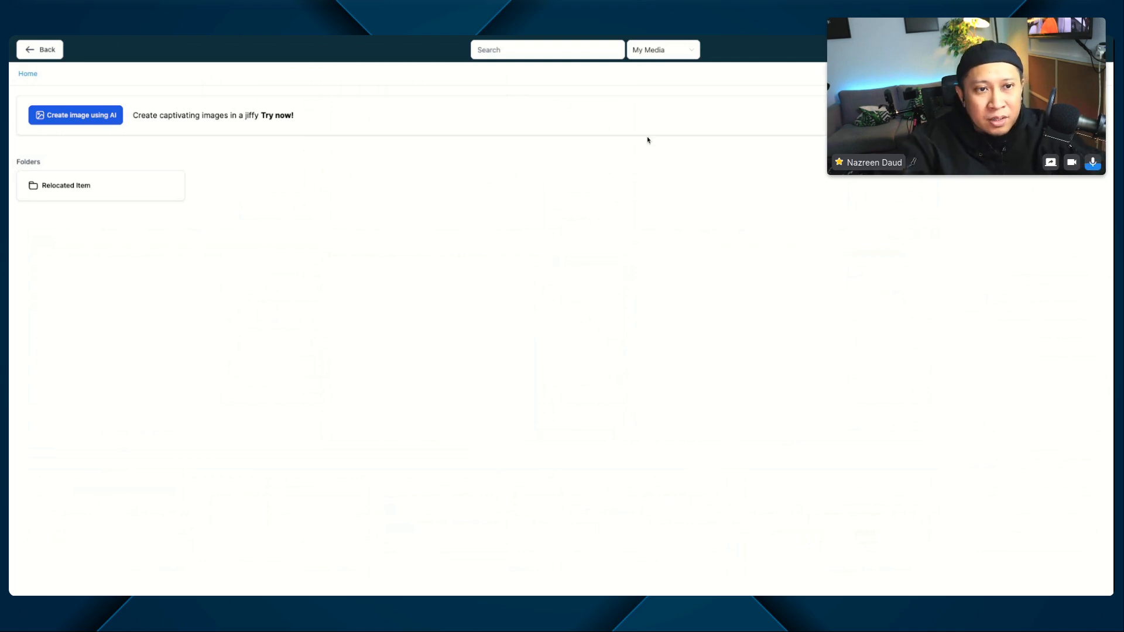
{"action": "left_click", "coordinate": [47, 50]}
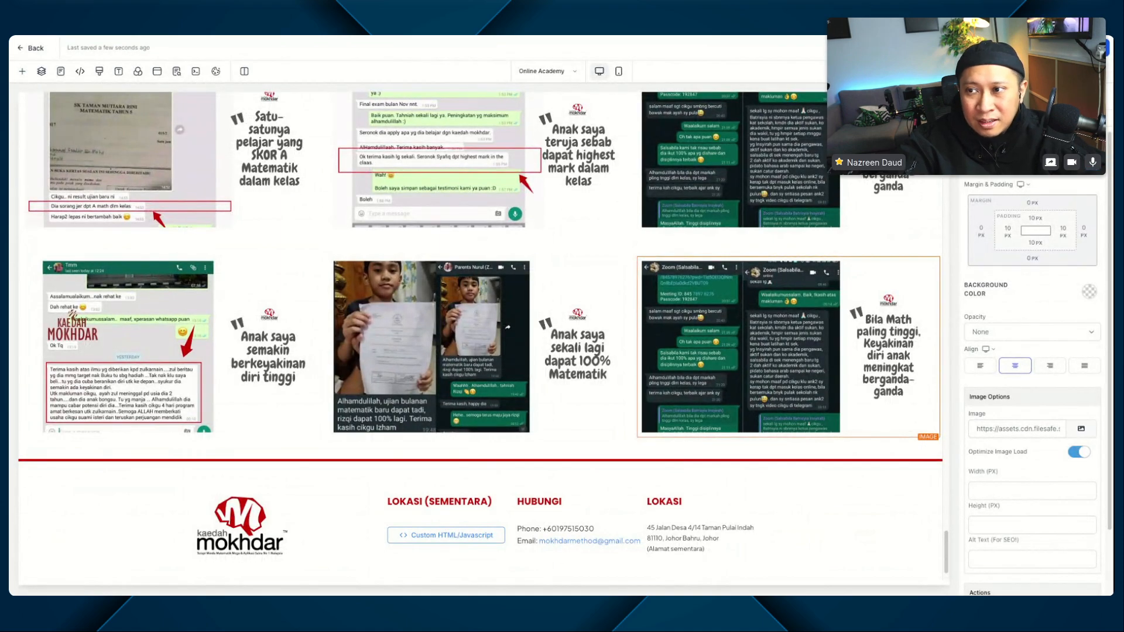
{"action": "scroll", "coordinate": [751, 196], "scroll_direction": "up", "scroll_amount": 3}
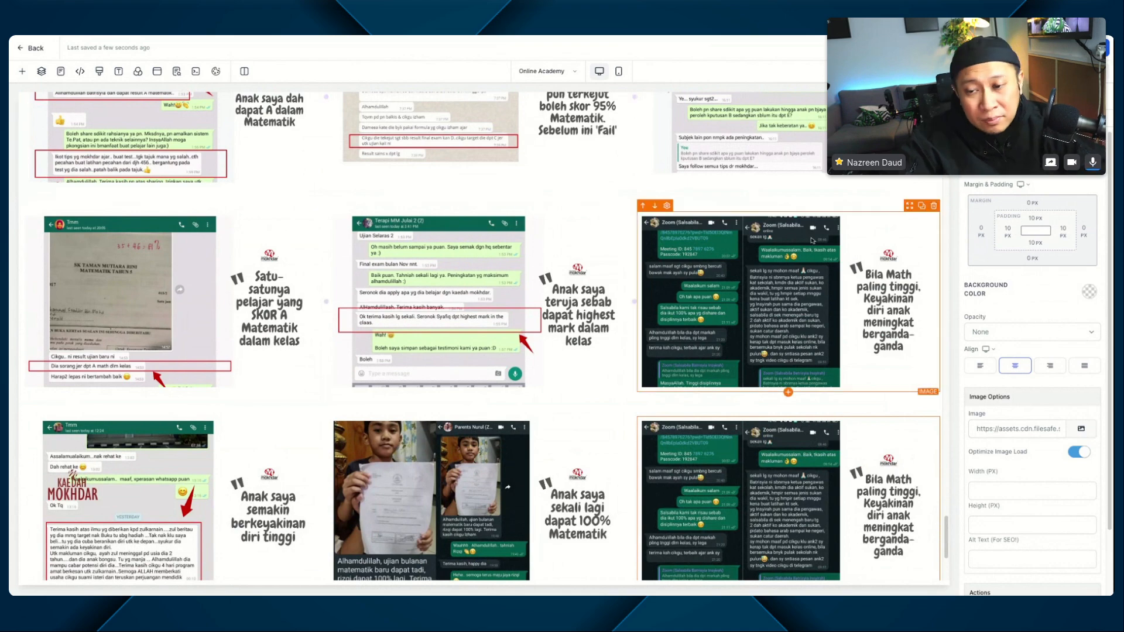
{"action": "scroll", "coordinate": [823, 493], "scroll_direction": "down", "scroll_amount": 1}
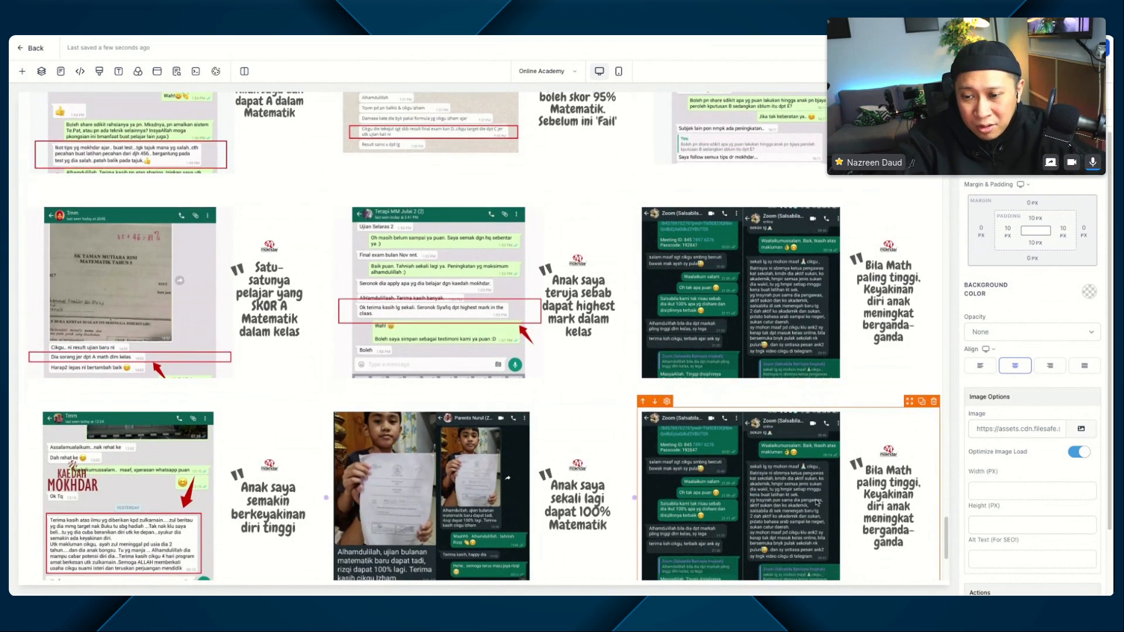
{"action": "left_click", "coordinate": [1081, 429]}
{"action": "left_click", "coordinate": [1076, 394]}
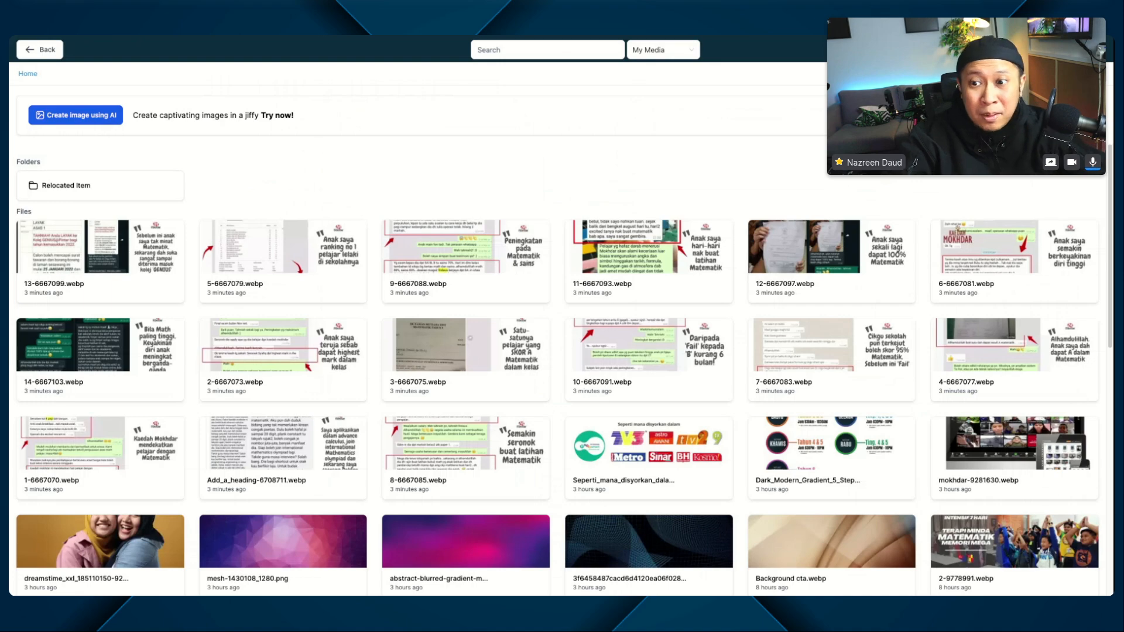
{"action": "left_click", "coordinate": [648, 251]}
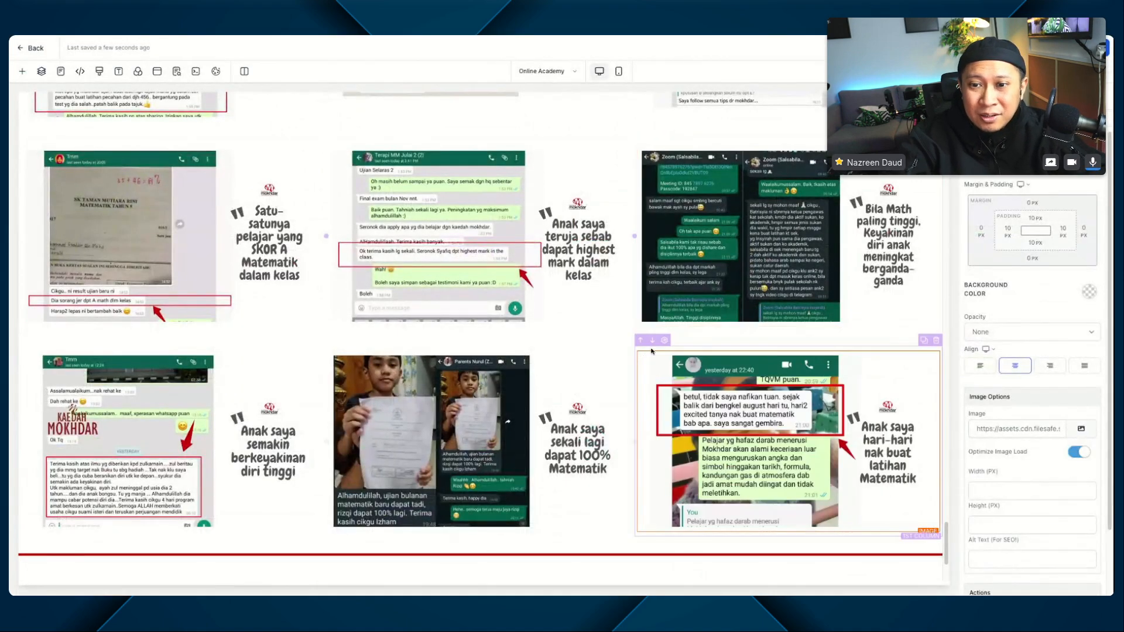
Step: Duplicate the fourth testimonial row and set the copy's first image to 9-6667088.webp
{"action": "scroll", "coordinate": [648, 352], "scroll_direction": "down", "scroll_amount": 8}
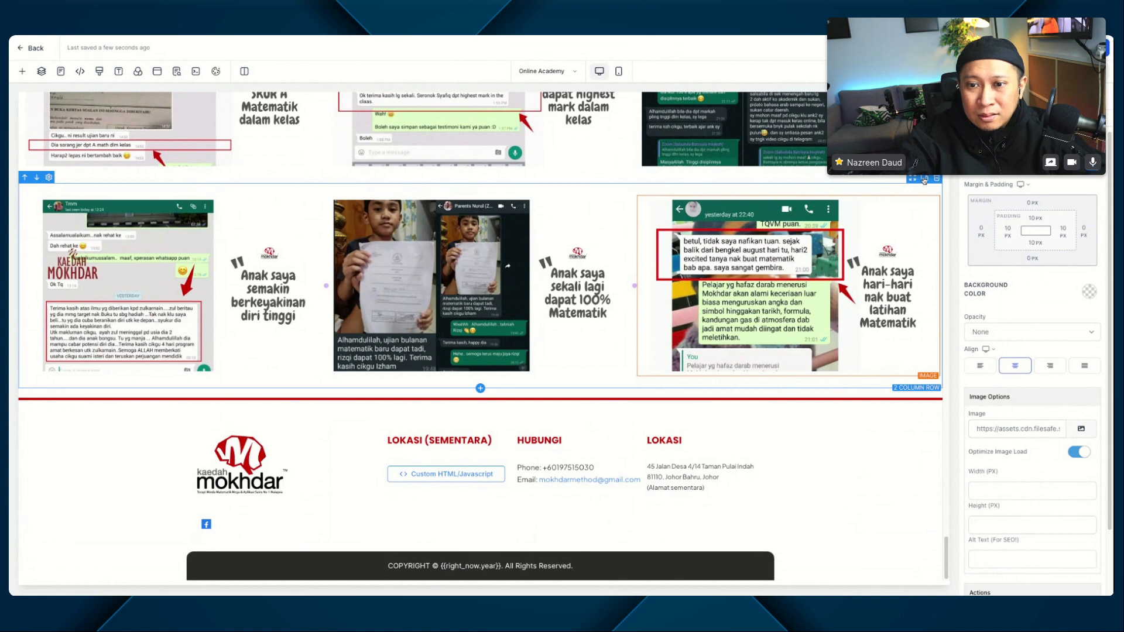
{"action": "left_click", "coordinate": [925, 179]}
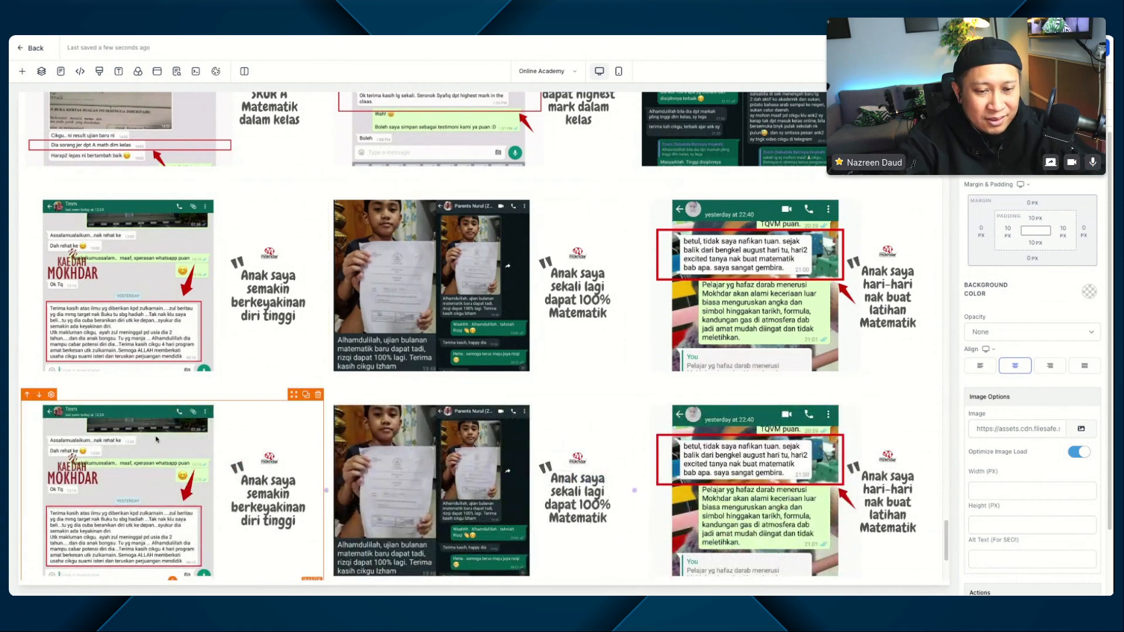
{"action": "scroll", "coordinate": [157, 438], "scroll_direction": "down", "scroll_amount": 3}
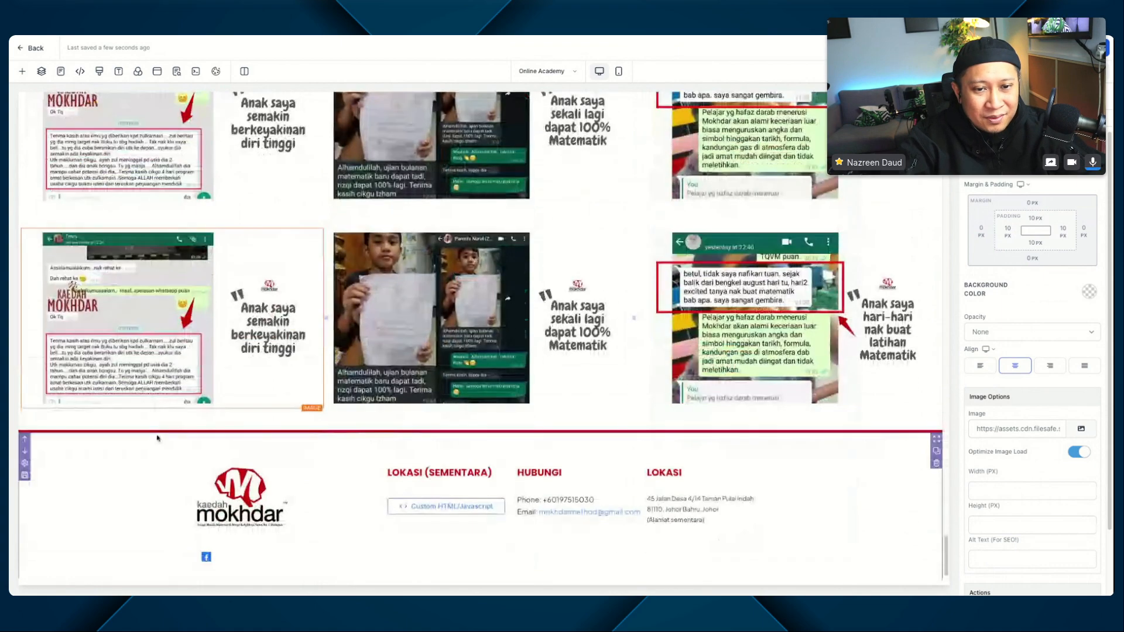
{"action": "left_click", "coordinate": [1081, 428]}
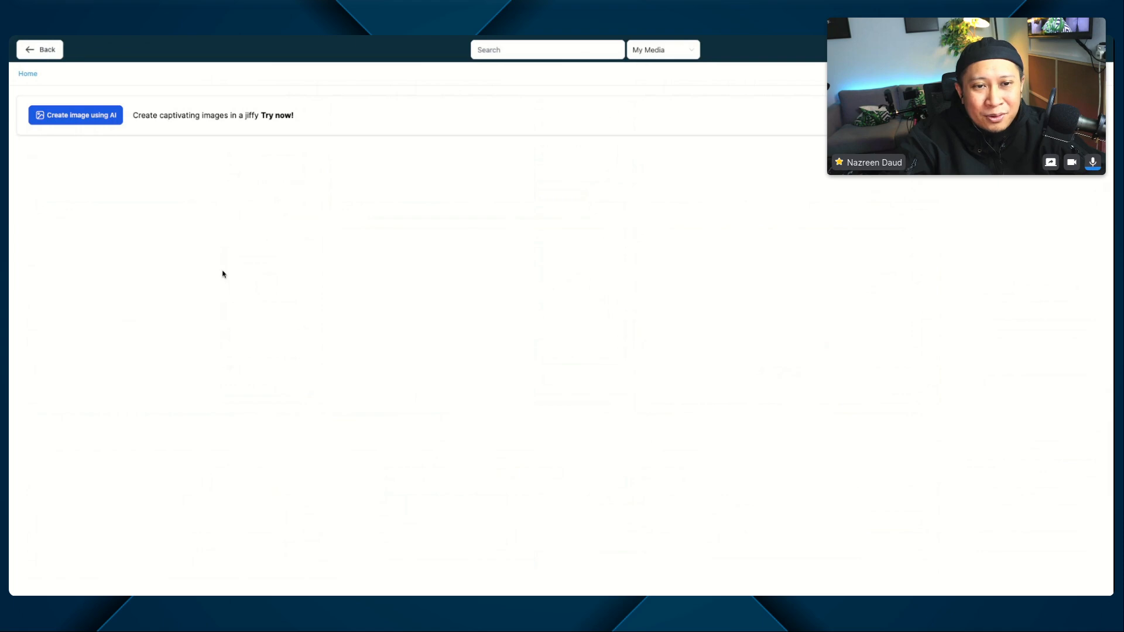
{"action": "left_click", "coordinate": [470, 268]}
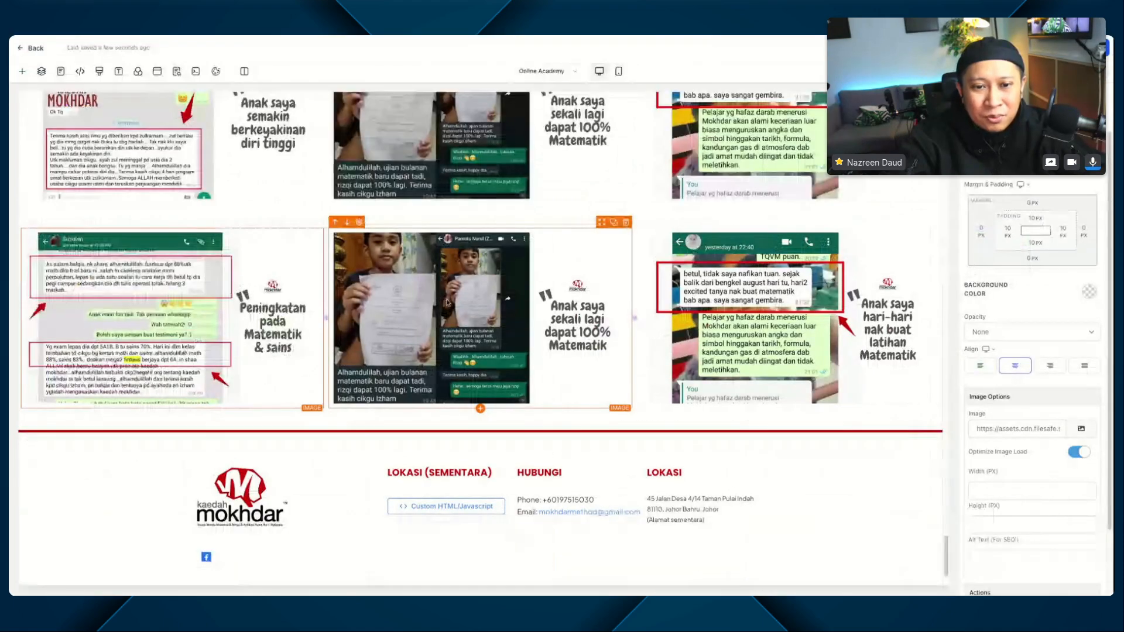
Step: Replace the fifth testimonial row's middle image with 5-6667079.webp from the media library
{"action": "left_click", "coordinate": [1081, 429]}
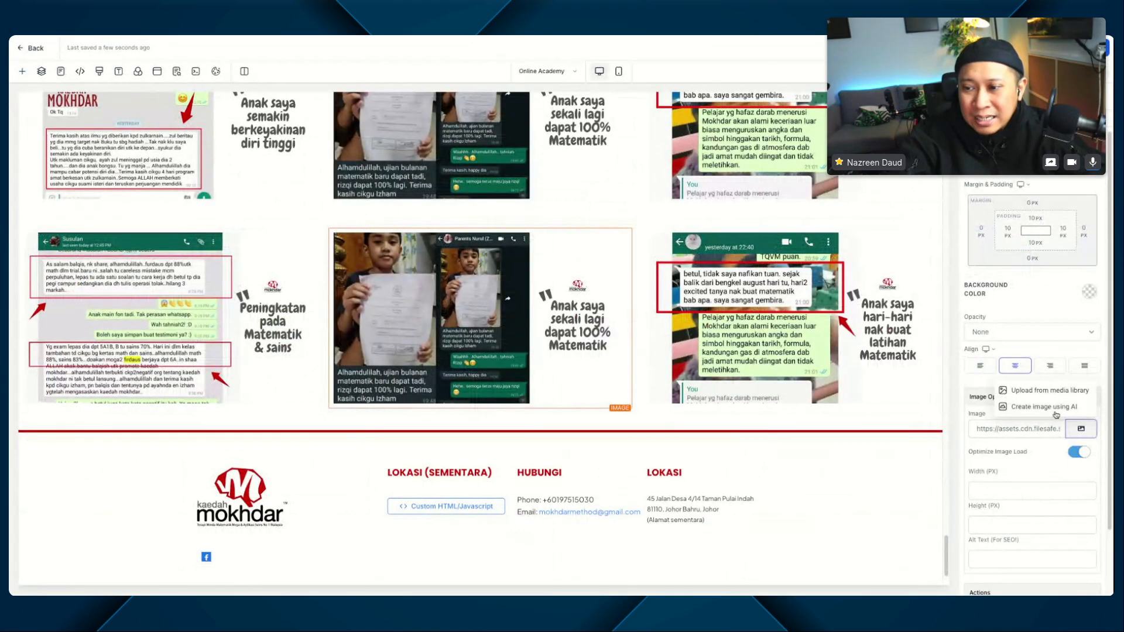
{"action": "left_click", "coordinate": [1036, 394]}
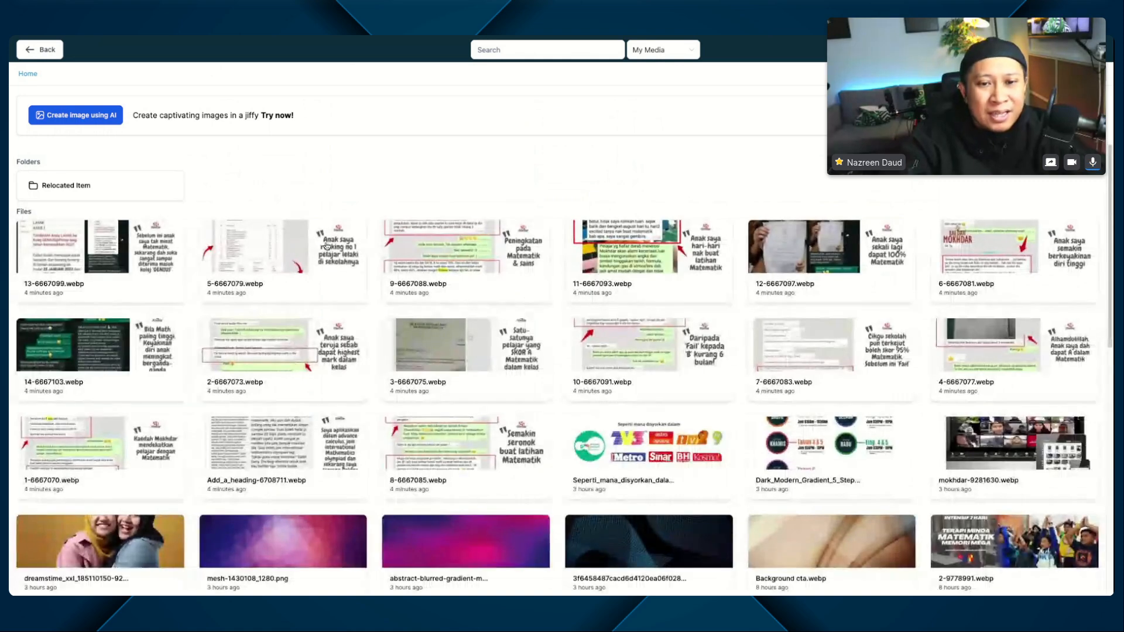
{"action": "left_click", "coordinate": [309, 245]}
Step: Replace the fifth testimonial row's third image with 13-6667099.webp from the media library
{"action": "left_click", "coordinate": [897, 304]}
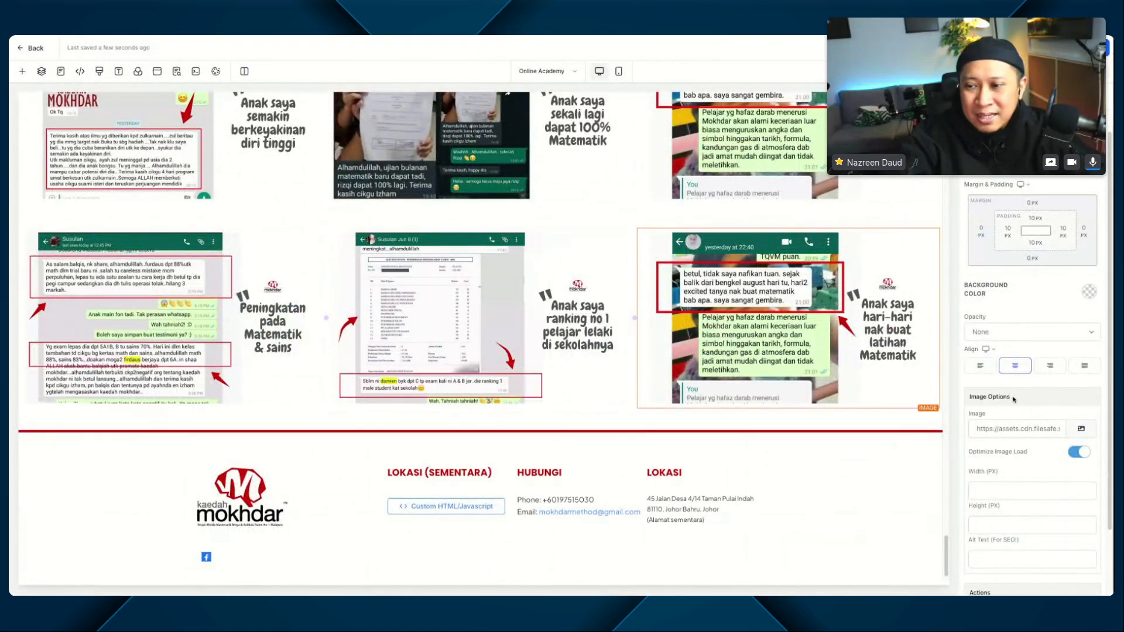
{"action": "left_click", "coordinate": [1081, 428]}
{"action": "left_click", "coordinate": [1078, 392]}
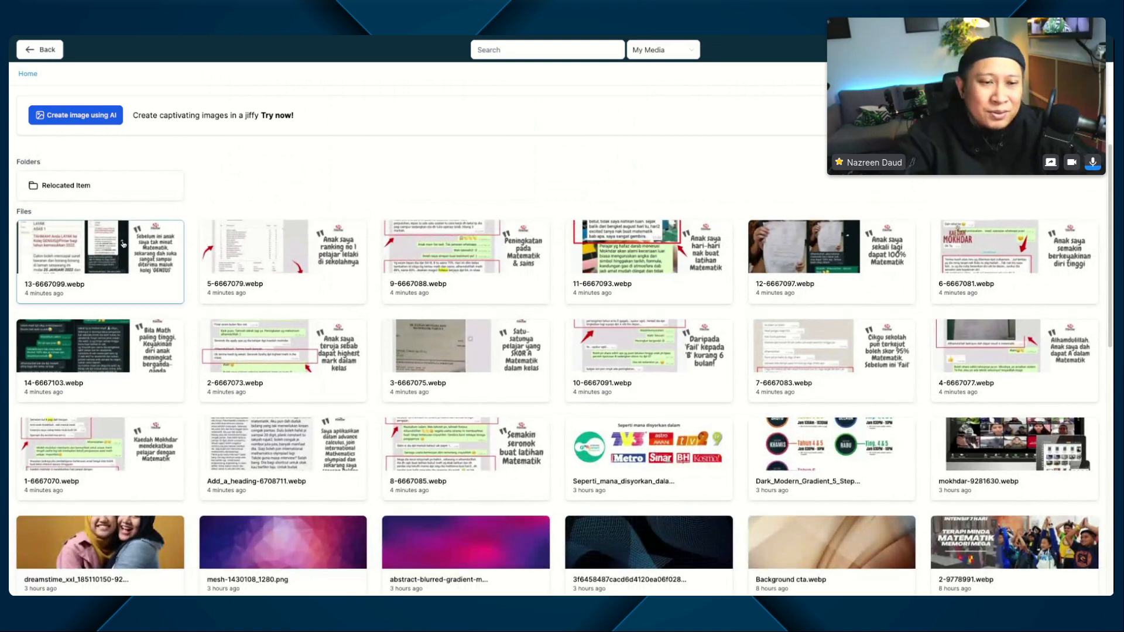
{"action": "left_click", "coordinate": [100, 246]}
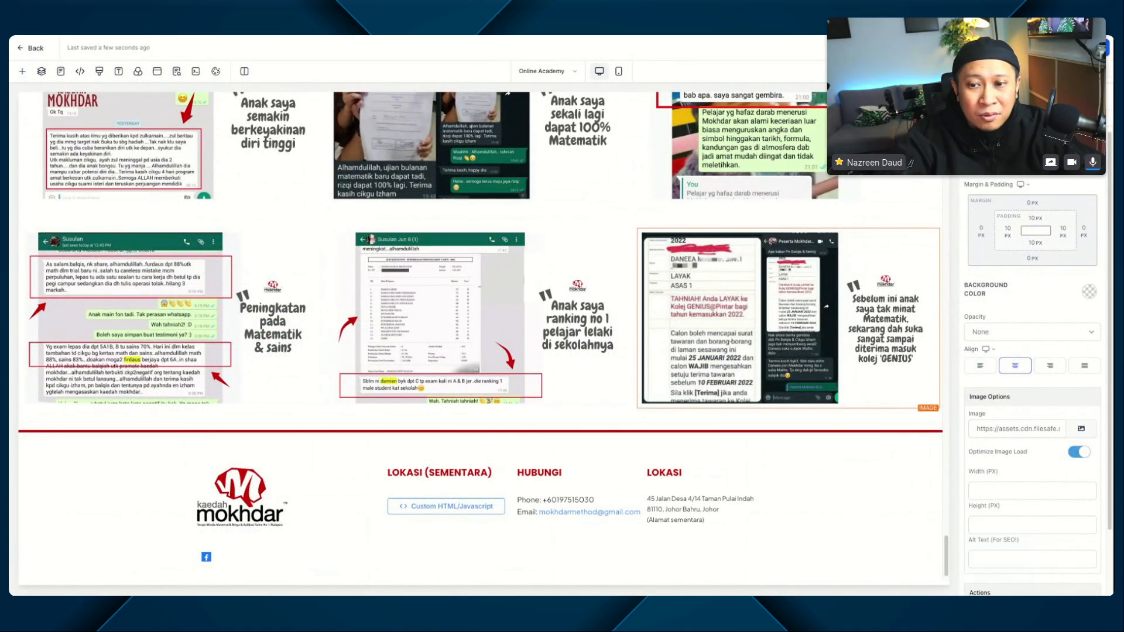
Step: Duplicate the "MODUL 2 : TINGKATAN KEKUATAN MEMORI KE TAHAP MEGA" section above the testimonials
{"action": "scroll", "coordinate": [639, 266], "scroll_direction": "up", "scroll_amount": 4}
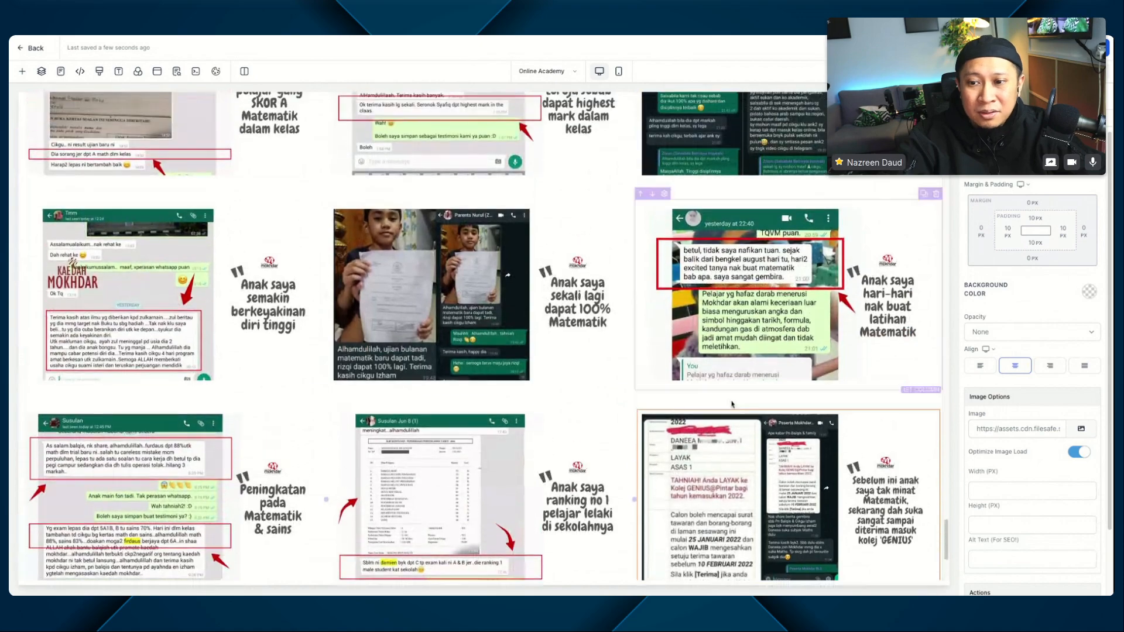
{"action": "scroll", "coordinate": [440, 448], "scroll_direction": "up", "scroll_amount": 8}
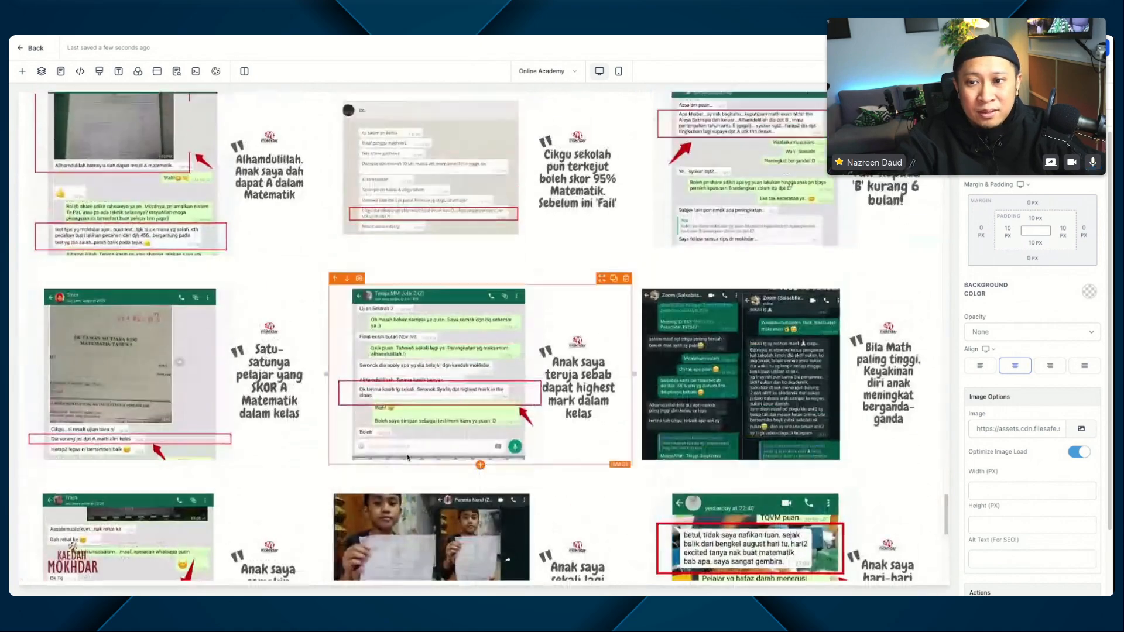
{"action": "scroll", "coordinate": [440, 448], "scroll_direction": "up", "scroll_amount": 4}
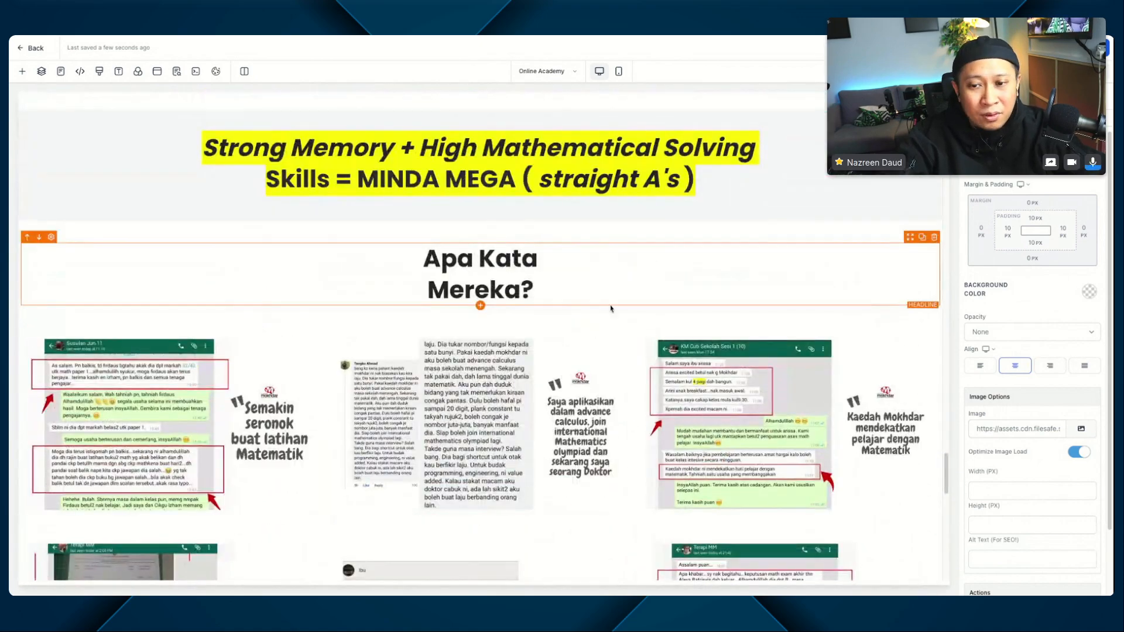
{"action": "scroll", "coordinate": [611, 308], "scroll_direction": "down", "scroll_amount": 20}
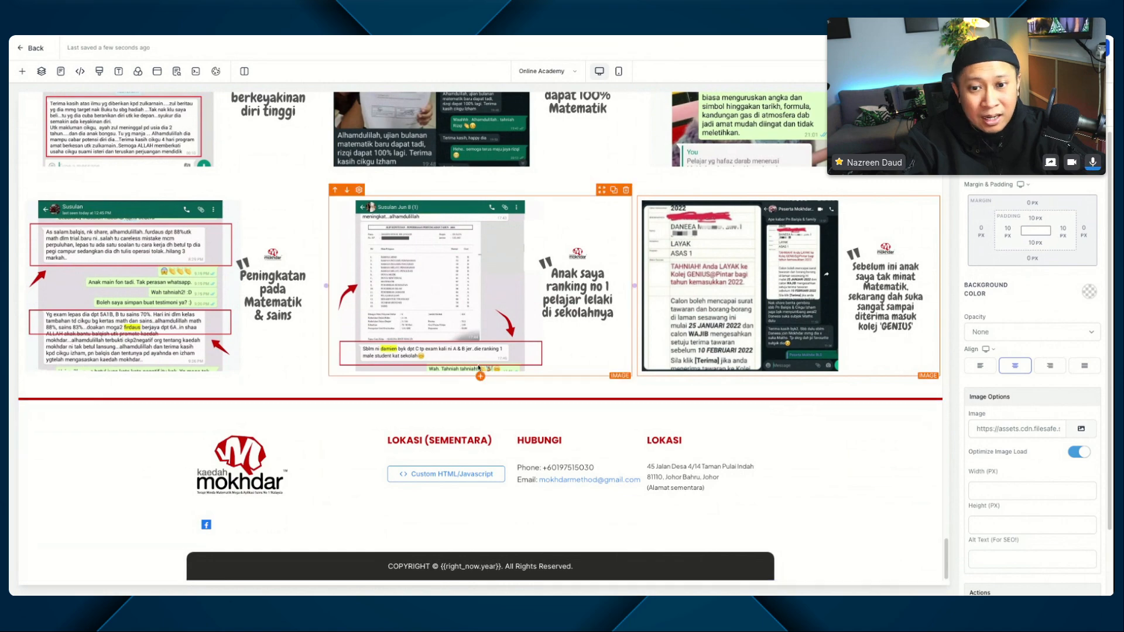
{"action": "scroll", "coordinate": [479, 369], "scroll_direction": "up", "scroll_amount": 15}
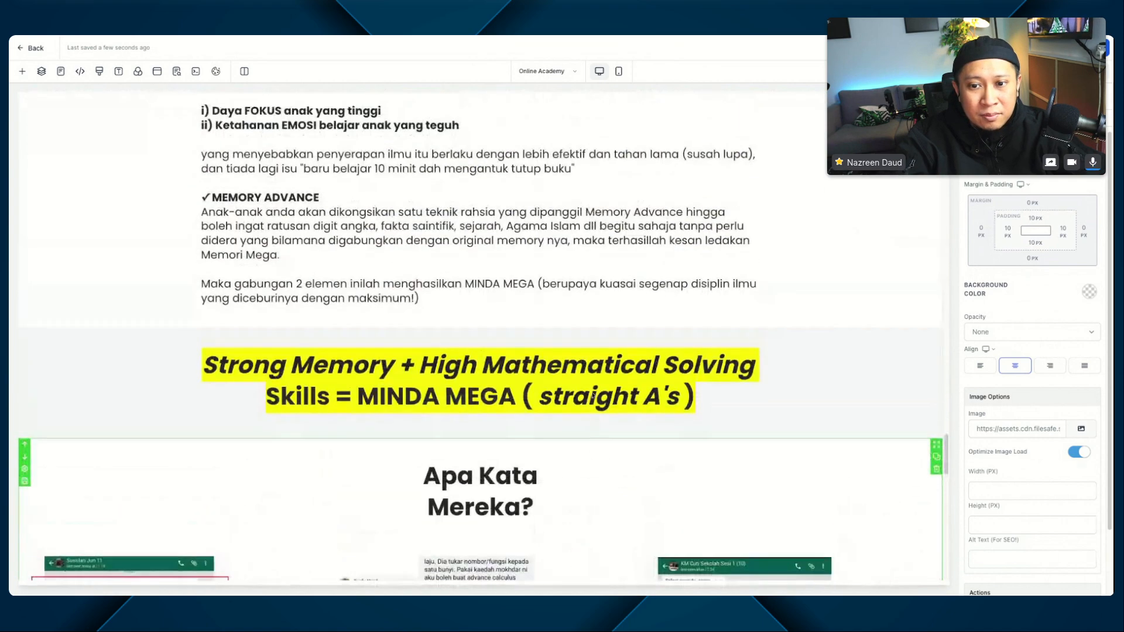
{"action": "scroll", "coordinate": [592, 396], "scroll_direction": "down", "scroll_amount": 3}
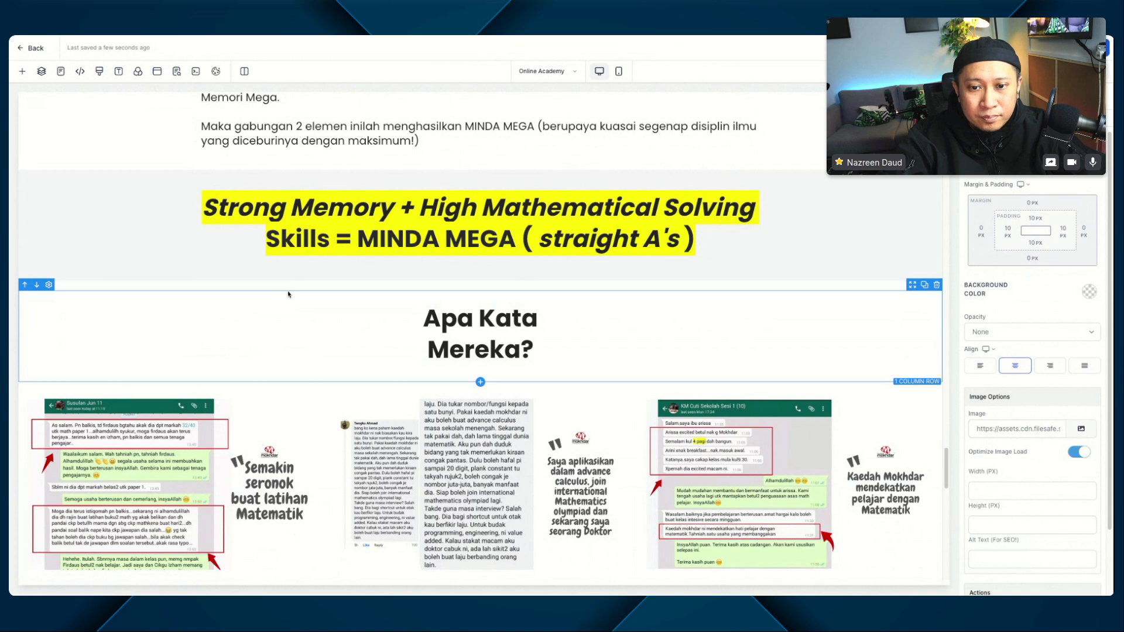
{"action": "scroll", "coordinate": [288, 295], "scroll_direction": "up", "scroll_amount": 8}
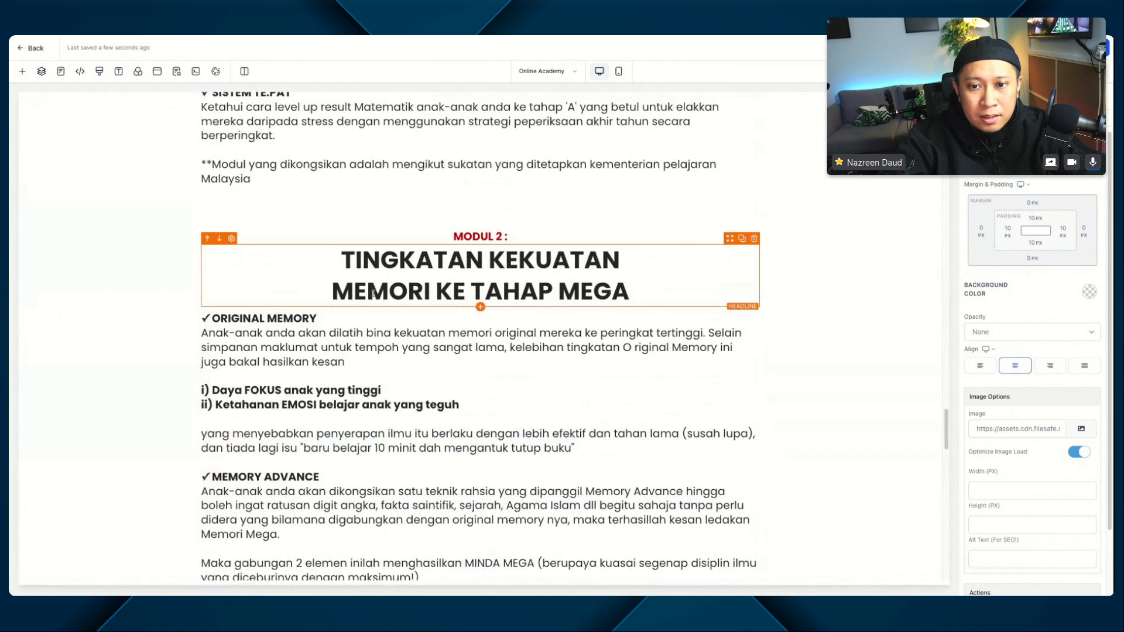
{"action": "left_click", "coordinate": [848, 221]}
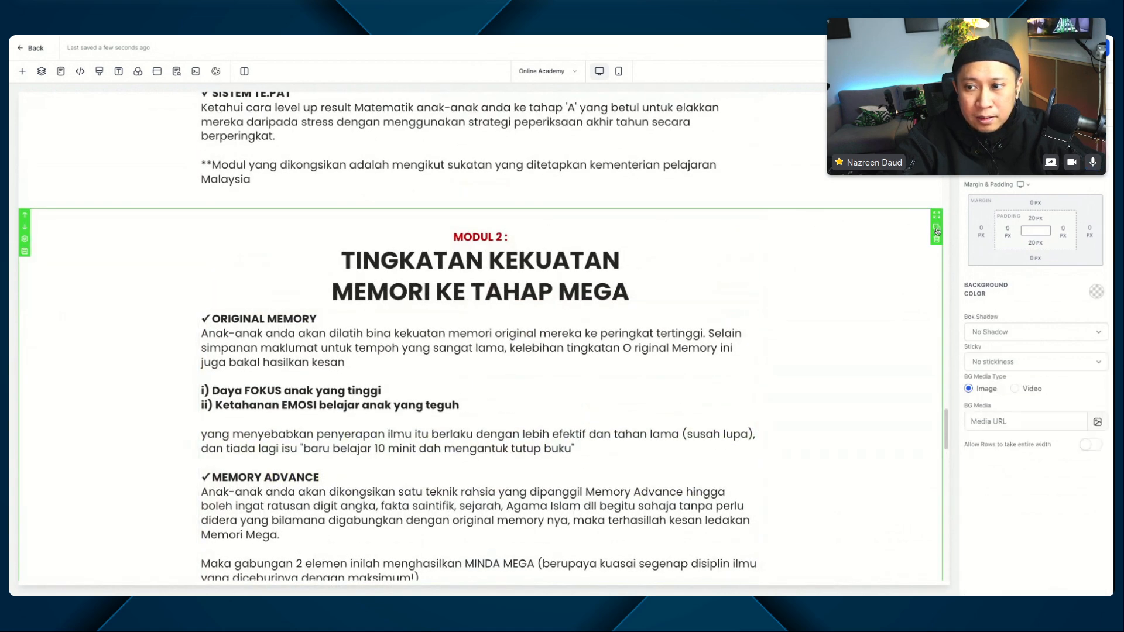
{"action": "left_click", "coordinate": [936, 227]}
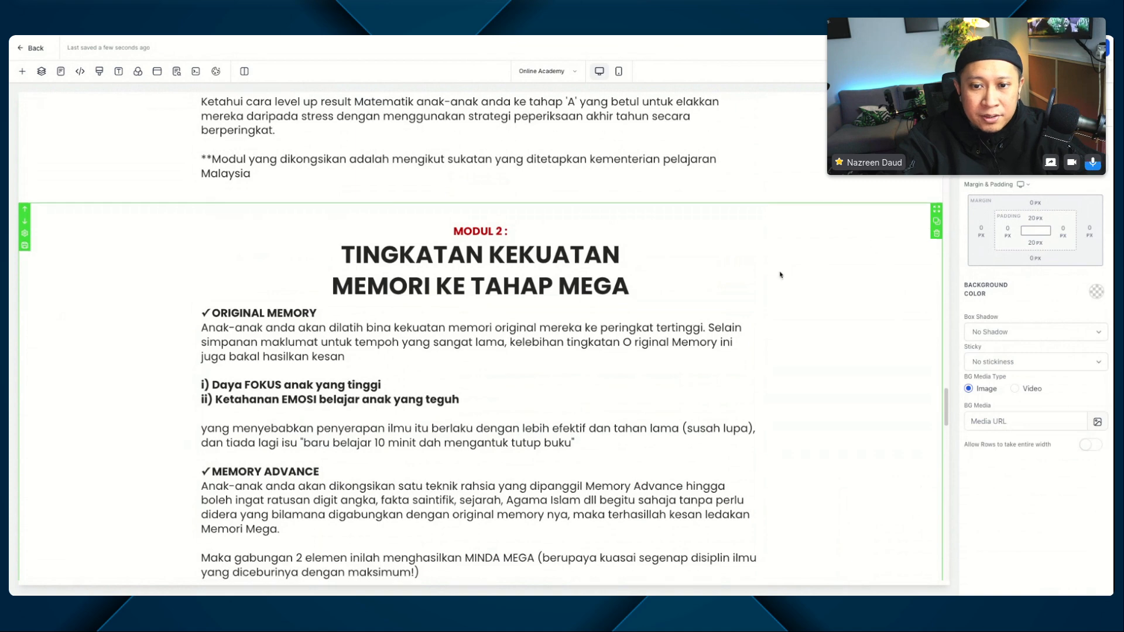
Step: Move the duplicated Modul 2 section below the "Strong Memory" section and the "Apa Kata Mereka?" testimonial section
{"action": "scroll", "coordinate": [65, 350], "scroll_direction": "down", "scroll_amount": 5}
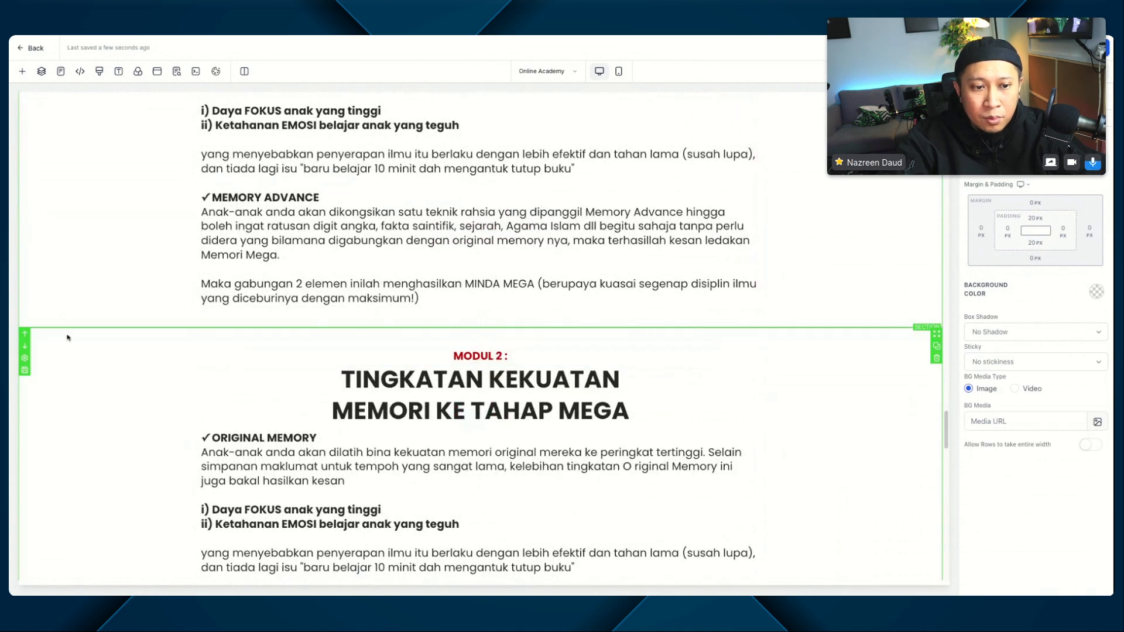
{"action": "left_click", "coordinate": [24, 346]}
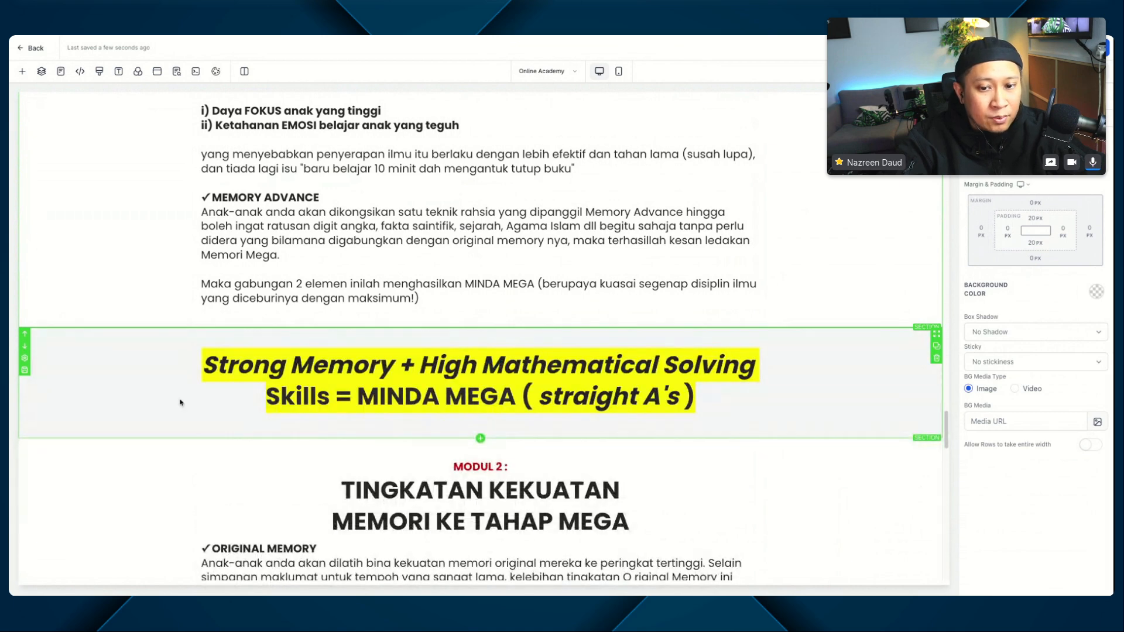
{"action": "scroll", "coordinate": [181, 402], "scroll_direction": "down", "scroll_amount": 4}
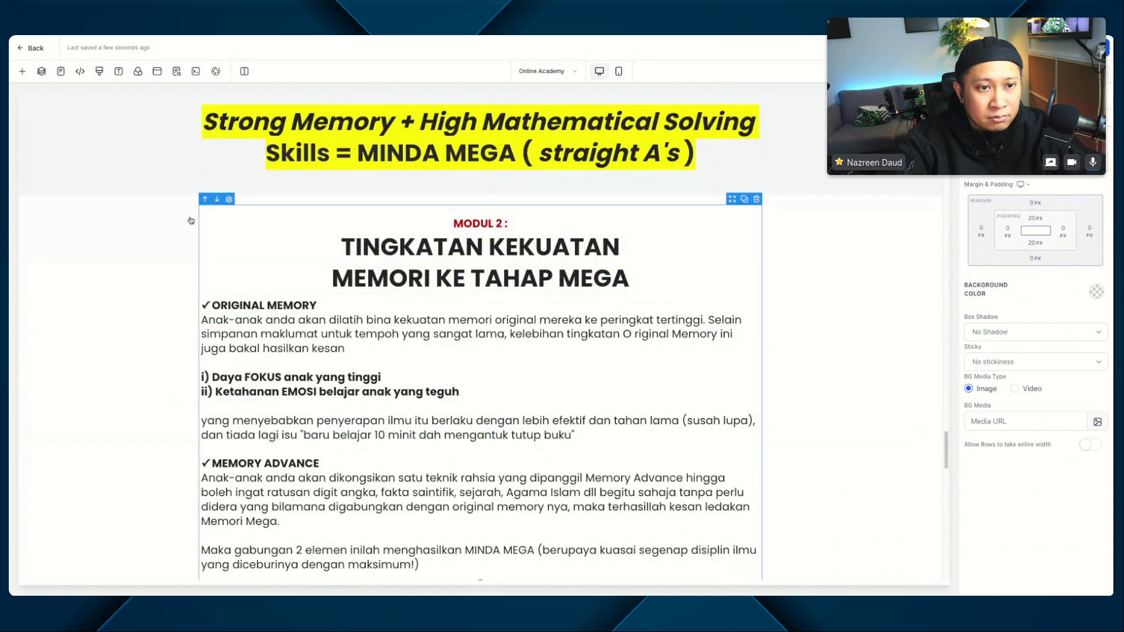
{"action": "scroll", "coordinate": [131, 275], "scroll_direction": "down", "scroll_amount": 3}
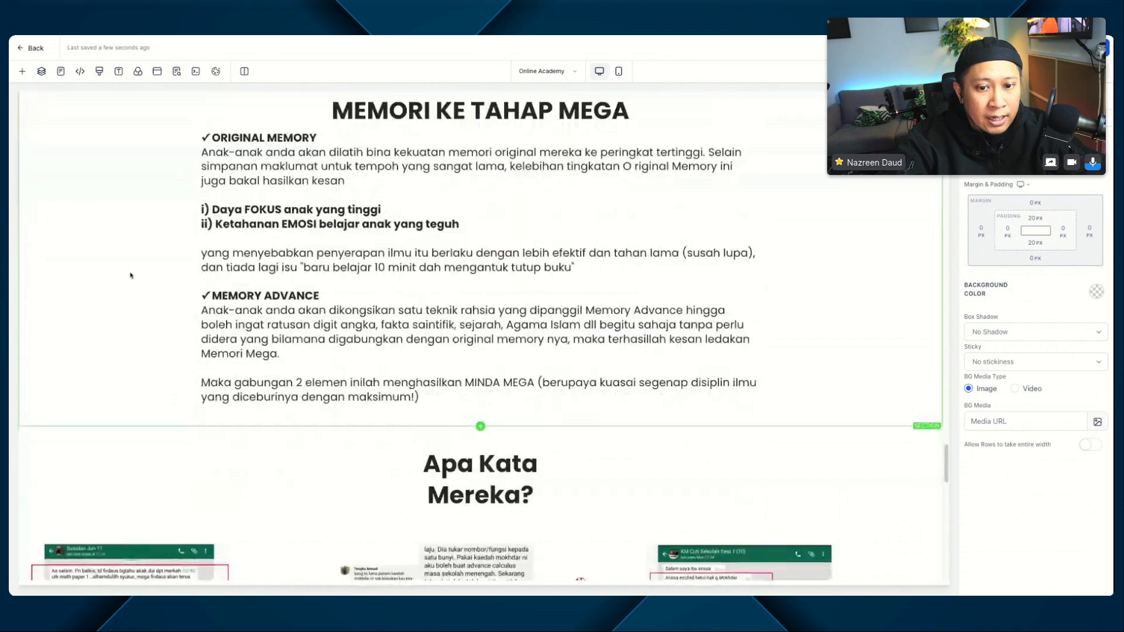
{"action": "scroll", "coordinate": [131, 276], "scroll_direction": "down", "scroll_amount": 2}
{"action": "scroll", "coordinate": [131, 275], "scroll_direction": "up", "scroll_amount": 5}
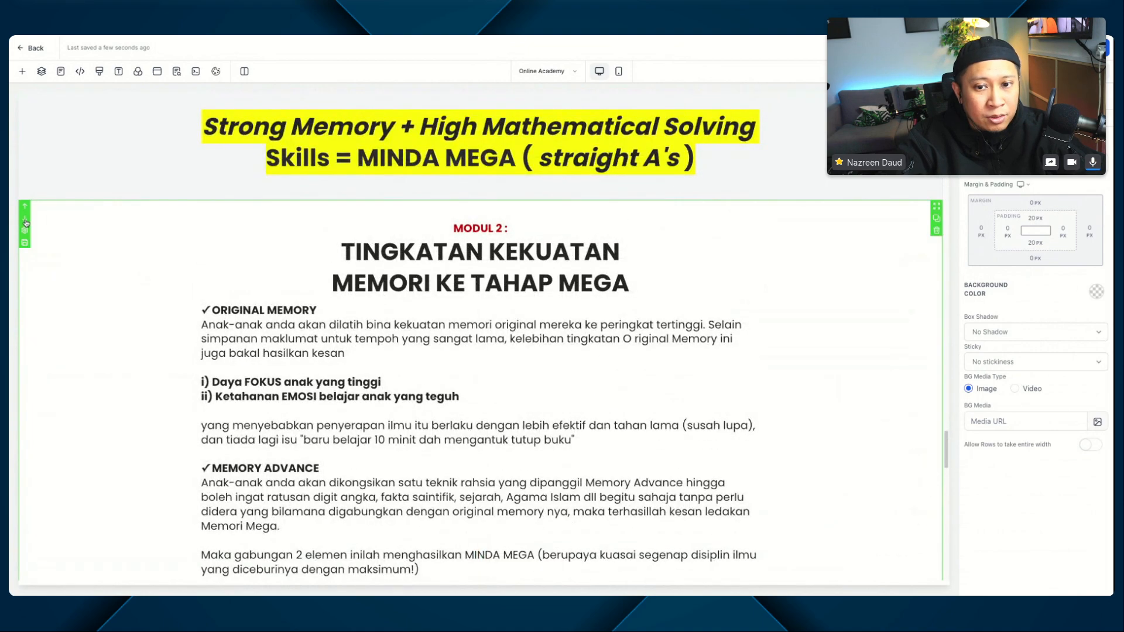
{"action": "left_click", "coordinate": [25, 220]}
Step: Replace the copied section's "MODUL 2 :" subheadline with "Anda mungkin tertanya-tanya", without a trailing blank line
{"action": "scroll", "coordinate": [234, 206], "scroll_direction": "down", "scroll_amount": 2}
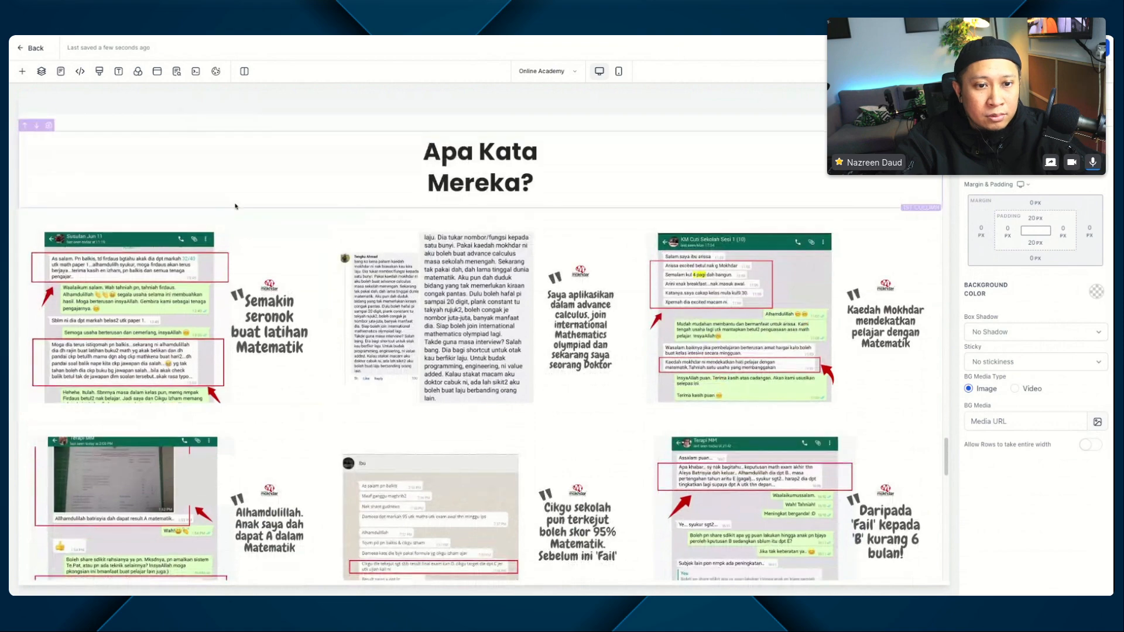
{"action": "scroll", "coordinate": [235, 206], "scroll_direction": "down", "scroll_amount": 10}
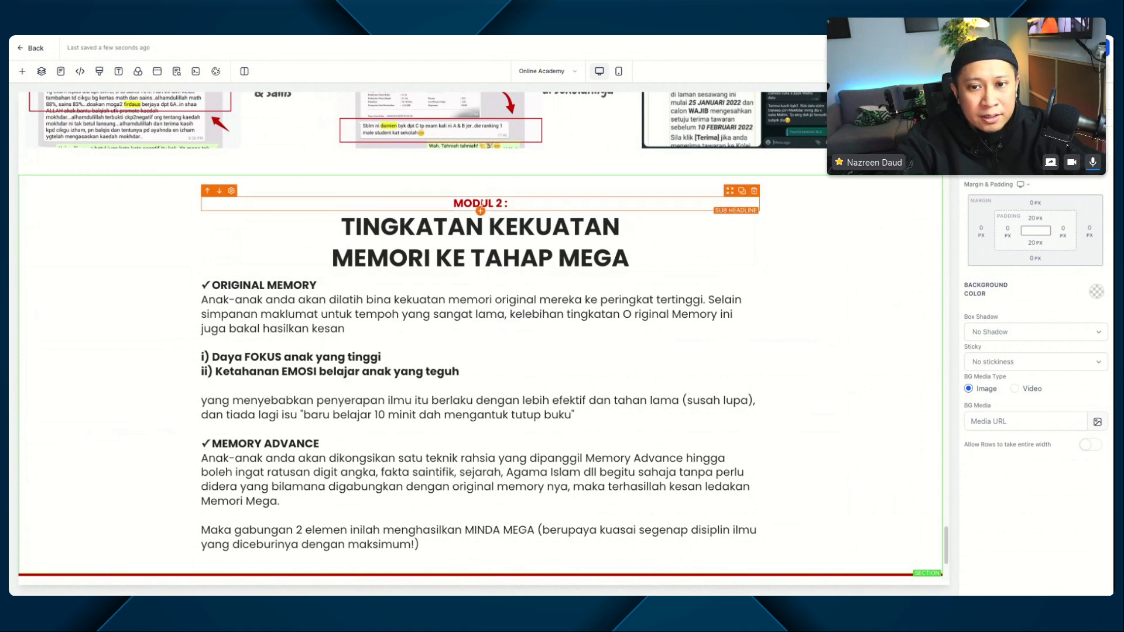
{"action": "triple_click", "coordinate": [482, 205]}
{"action": "type", "text": "Anda mungkin tertanya-tanya"}
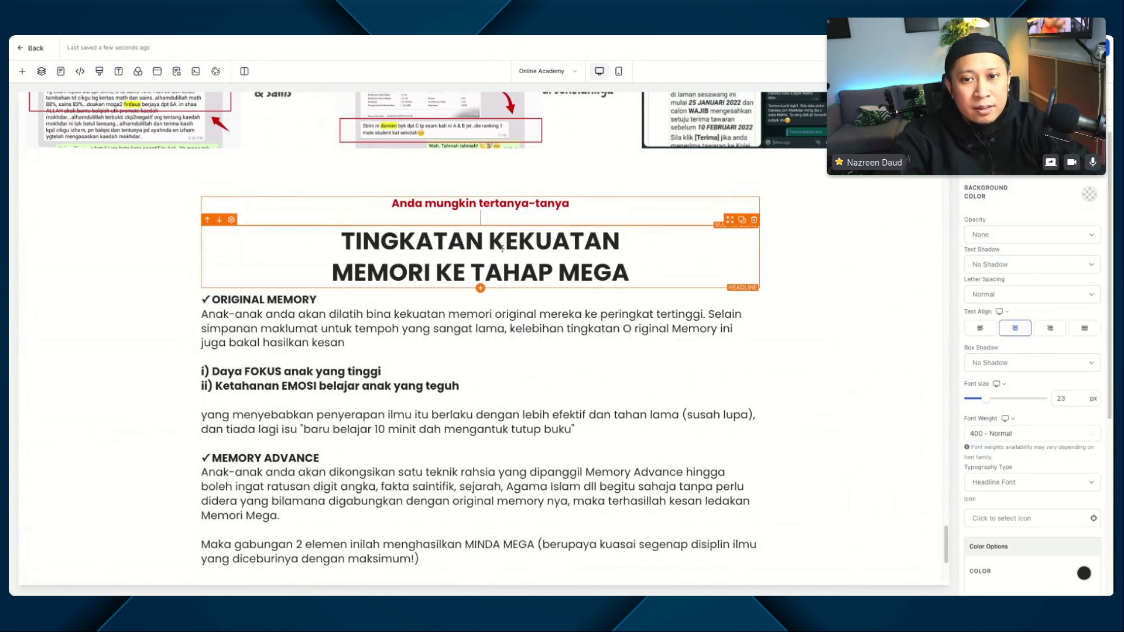
{"action": "key", "text": "BackSpace"}
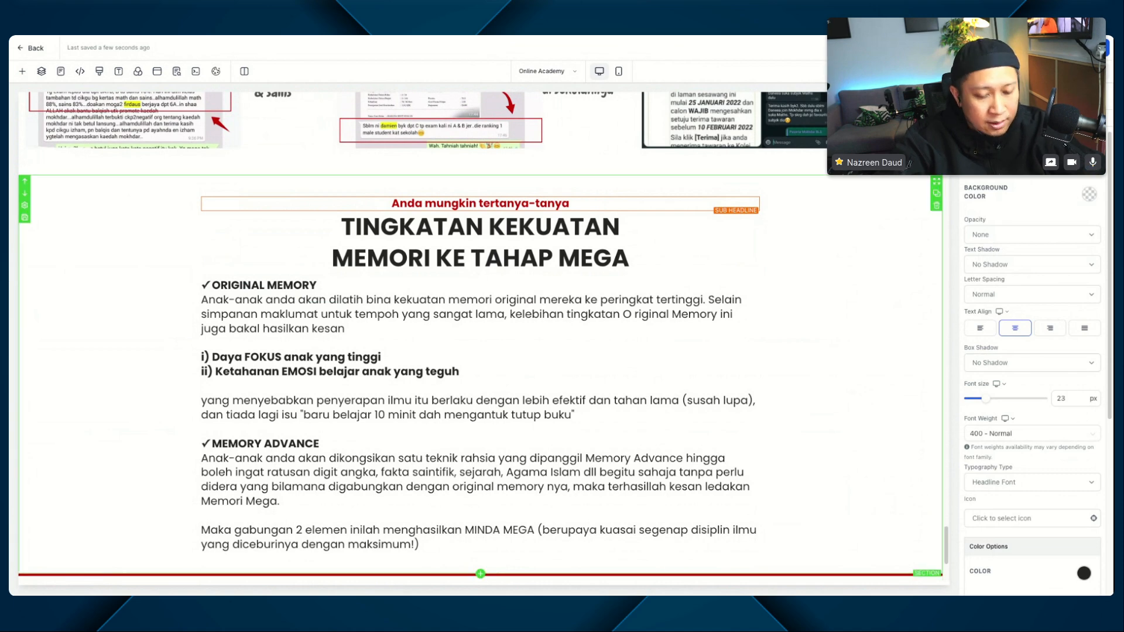
Step: Replace the copied section's headline with "Berapakah yuran bulanan penyertaan ke sesi online ini? Mesti mahal kan?", all bold, starting a new line at "Mesti"
{"action": "triple_click", "coordinate": [481, 243]}
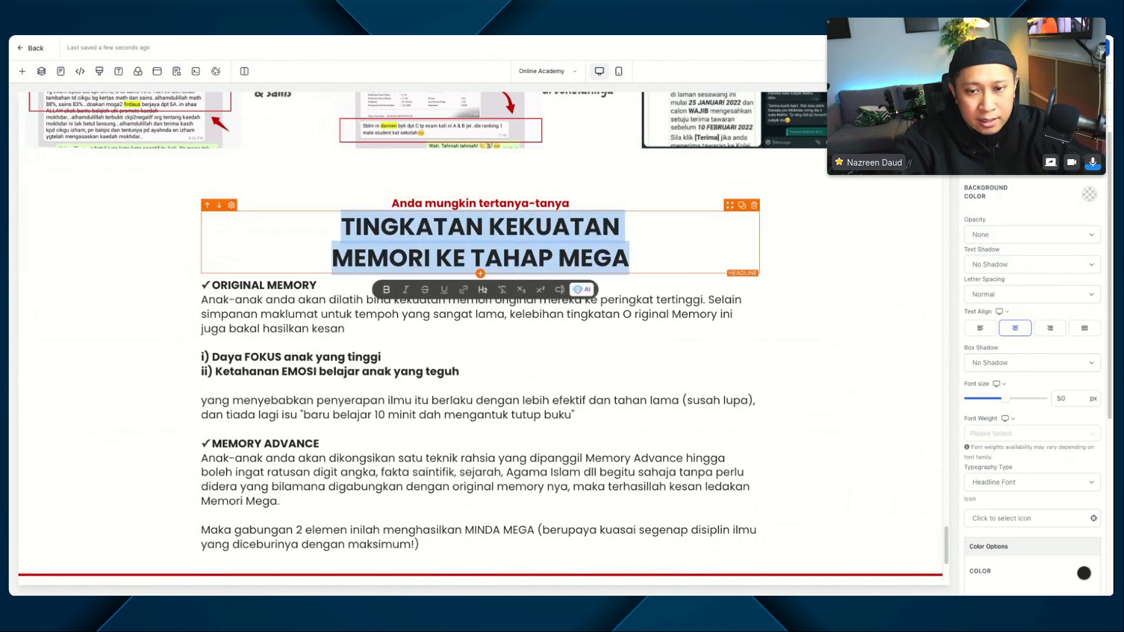
{"action": "type", "text": "Berapakah yuran bulanan penyertaan ke sesi online ini? Mesti mahal kan?"}
{"action": "key", "text": "BackSpace"}
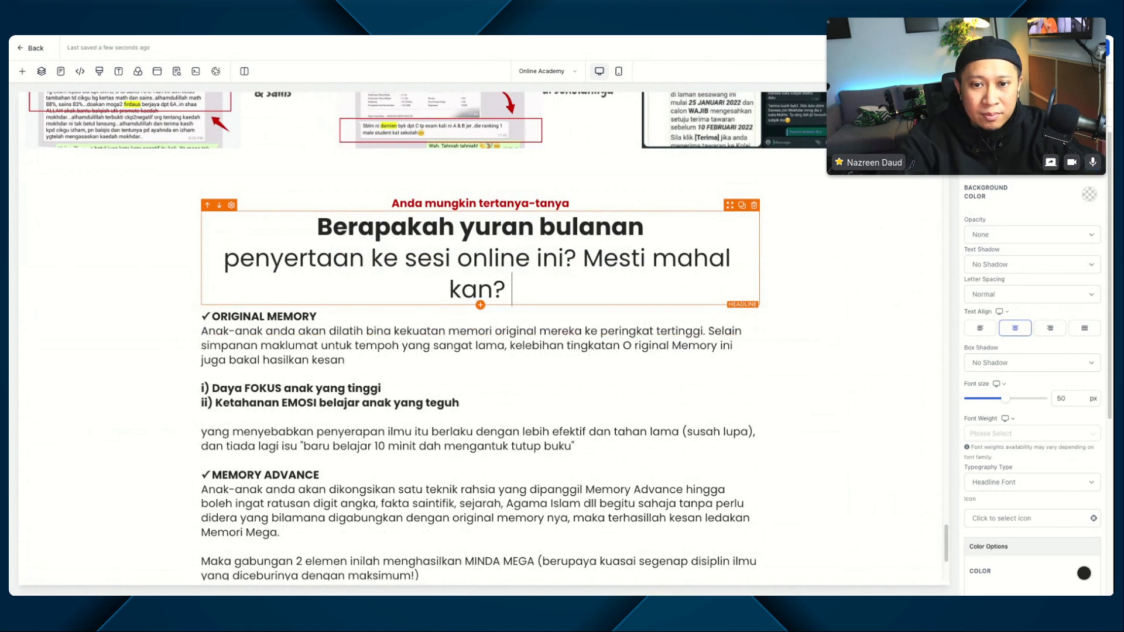
{"action": "key", "text": "ctrl+a"}
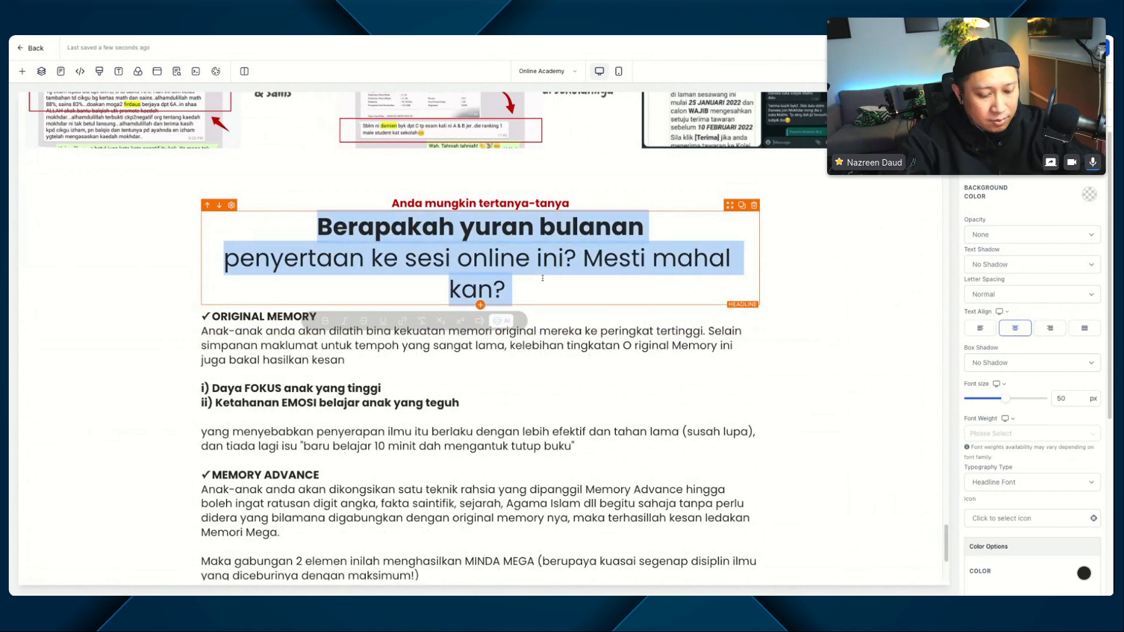
{"action": "key", "text": "ctrl+b"}
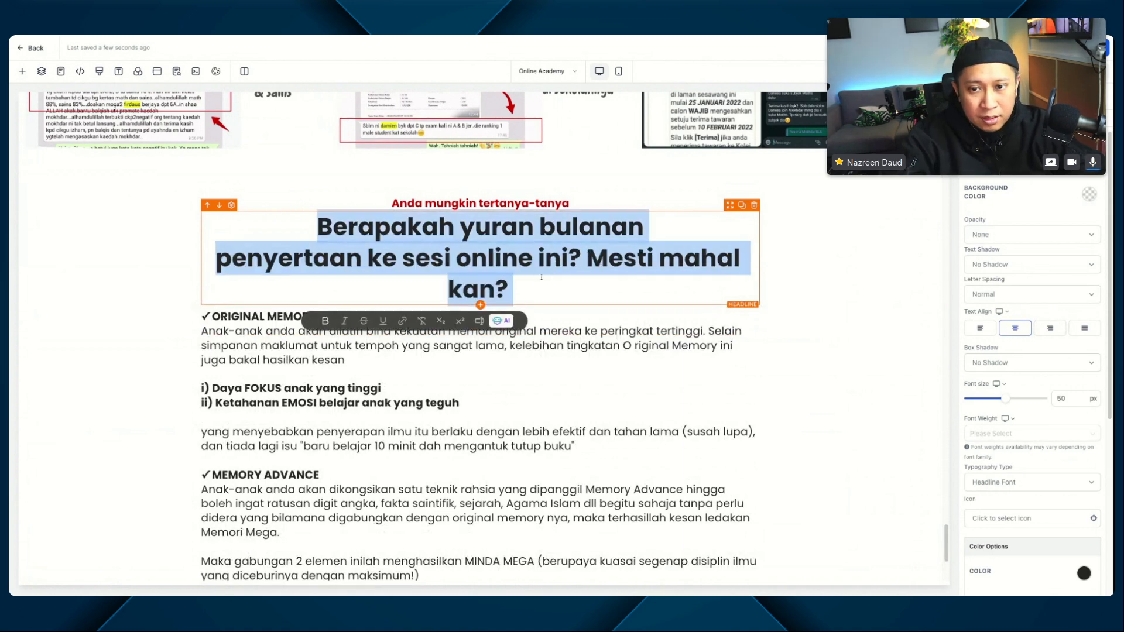
{"action": "left_click", "coordinate": [587, 257]}
{"action": "key", "text": "Return"}
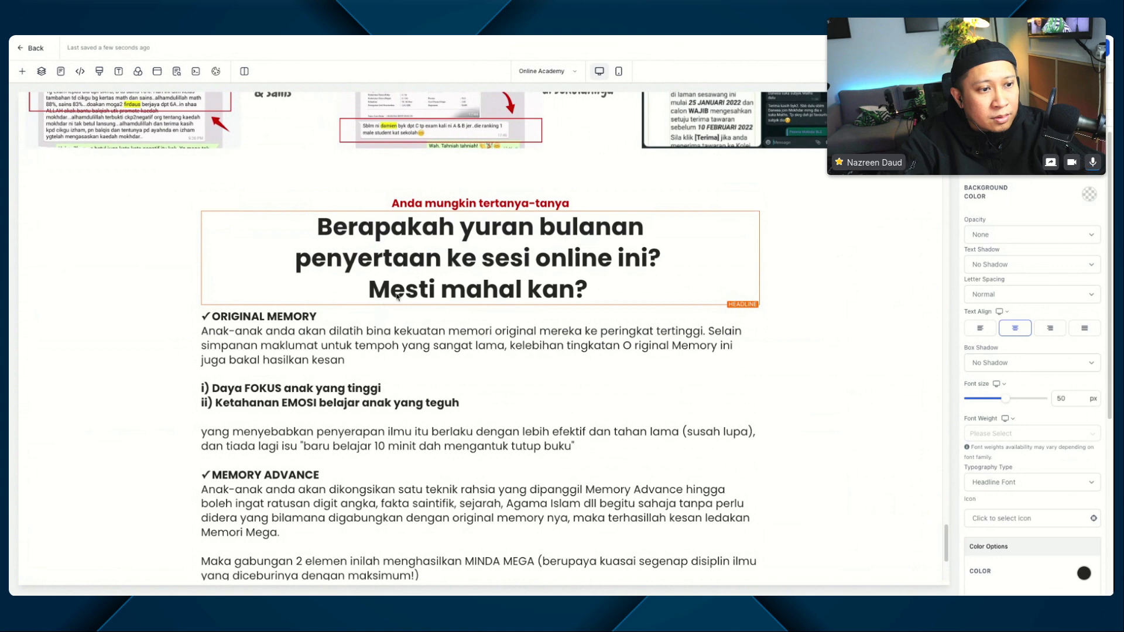
Step: Replace the copied section's body text with "Harga untuk menambah nilai kebahagiaan anak kesayangan ini memang betul tak sampai RM200/sebulan pun.", removing the line break before "pun"
{"action": "left_click", "coordinate": [327, 331]}
{"action": "key", "text": "ctrl+a"}
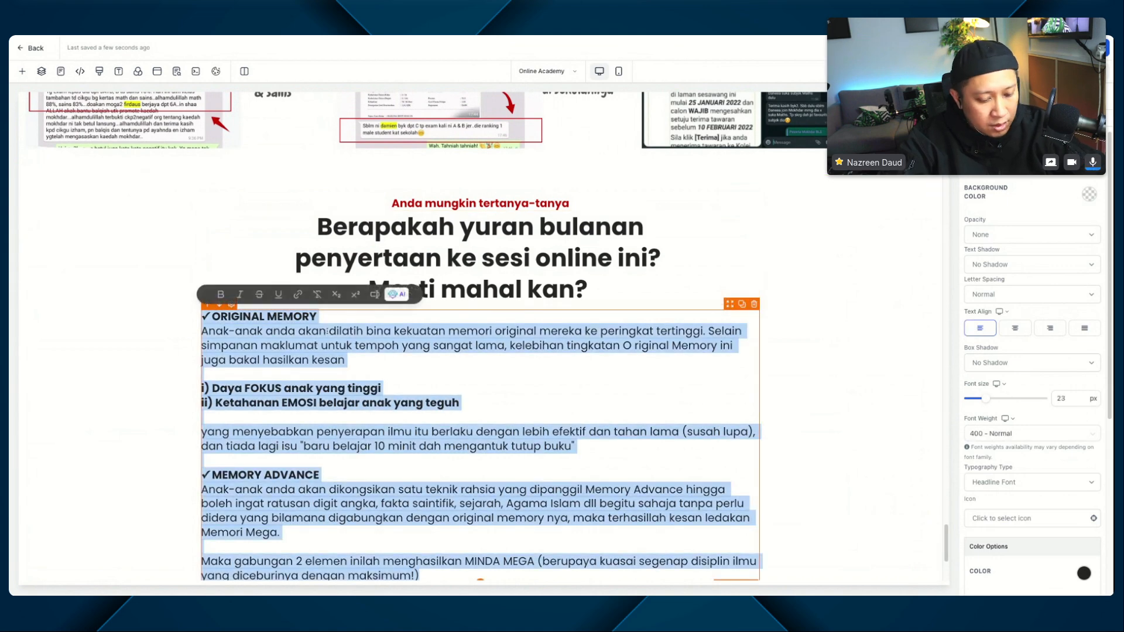
{"action": "type", "text": "Harga untuk menambah nilai kebahagiaan anak kesayangan ini memang betul tak sampai RM200/sebulan pun."}
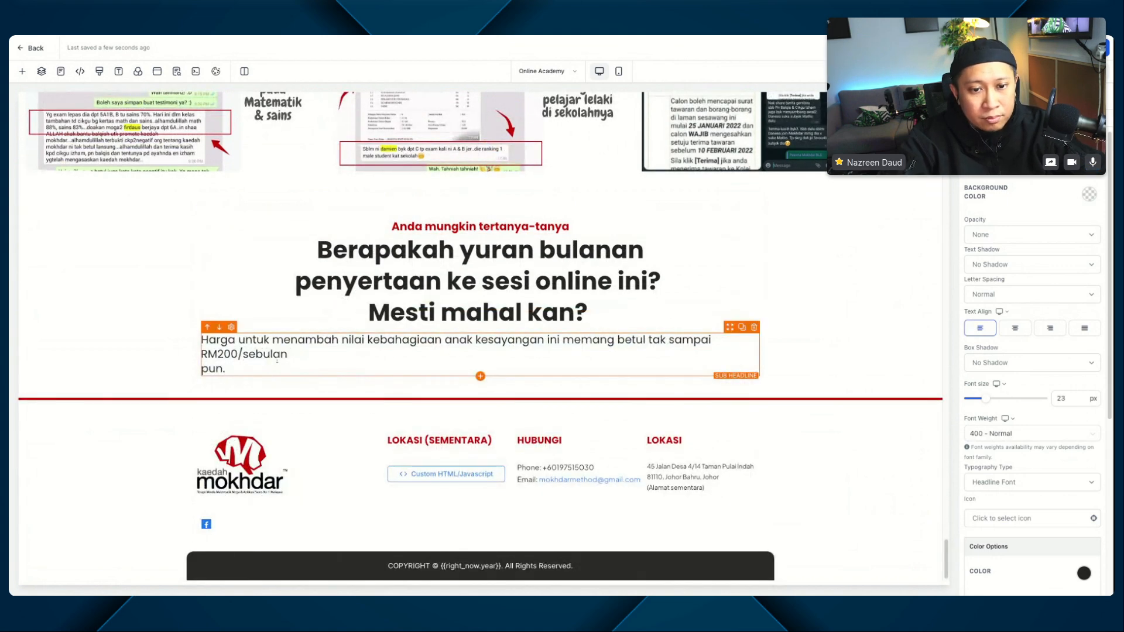
{"action": "key", "text": "Delete"}
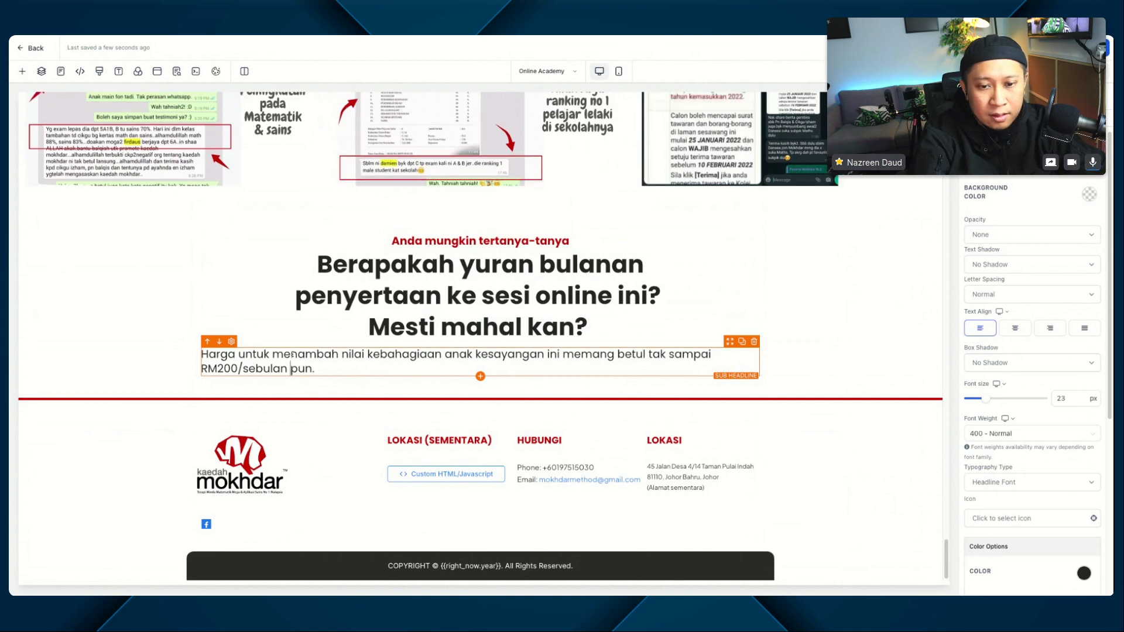
Step: Centre the paragraph under the "Berapakah yuran bulanan" headline and make "RM200" bold
{"action": "key", "text": "ctrl+a"}
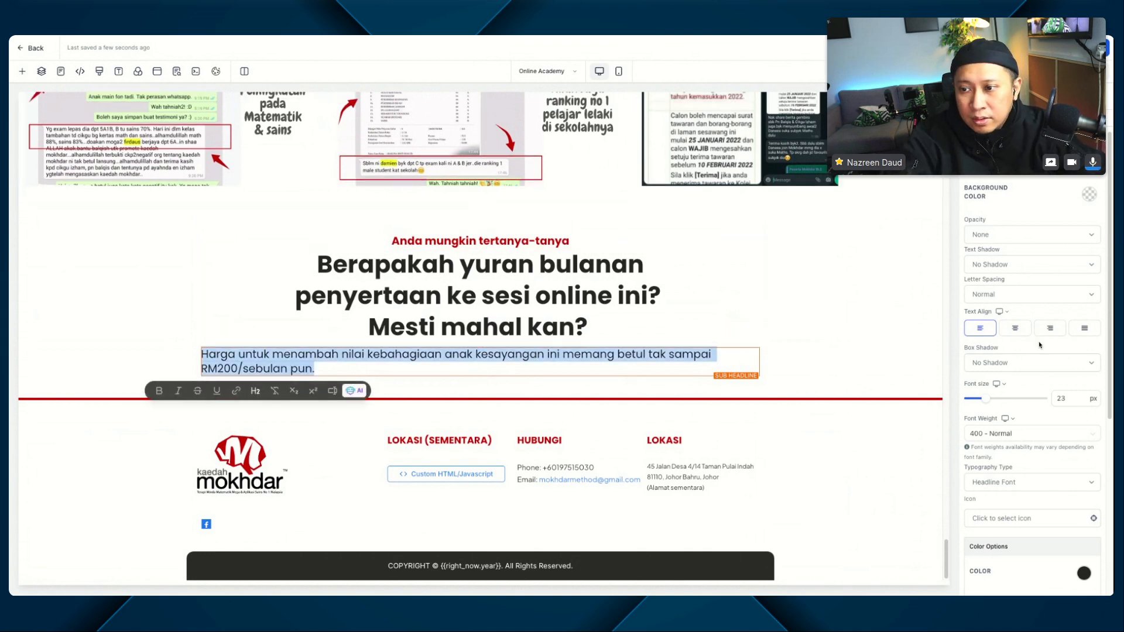
{"action": "left_click", "coordinate": [1017, 335]}
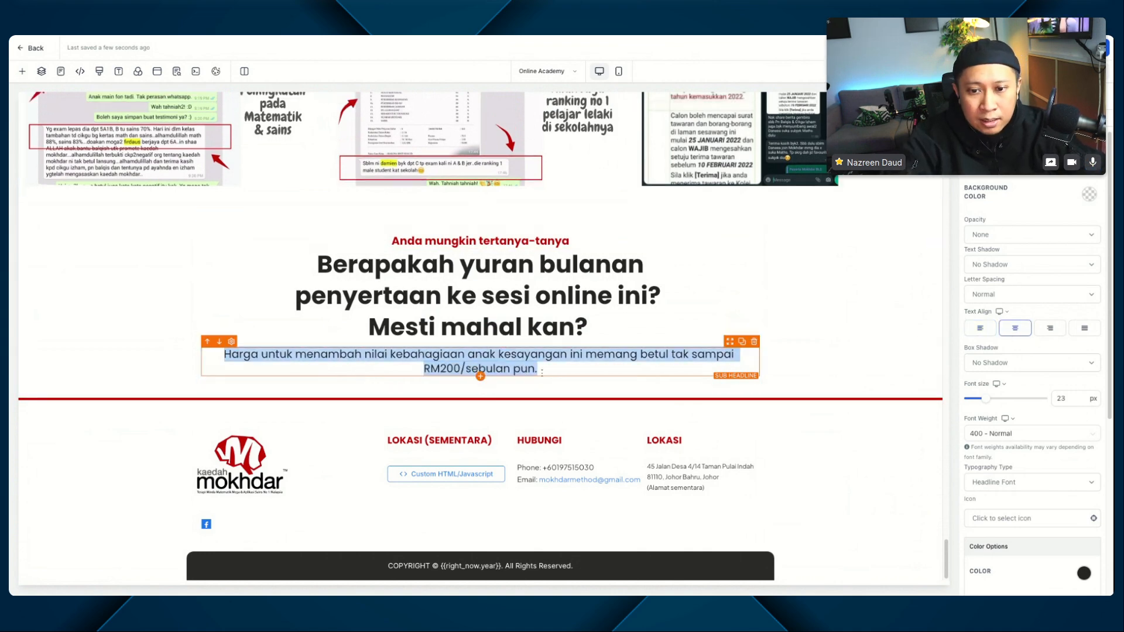
{"action": "left_click", "coordinate": [453, 368]}
{"action": "left_click_drag", "start_coordinate": [425, 369], "coordinate": [461, 369]}
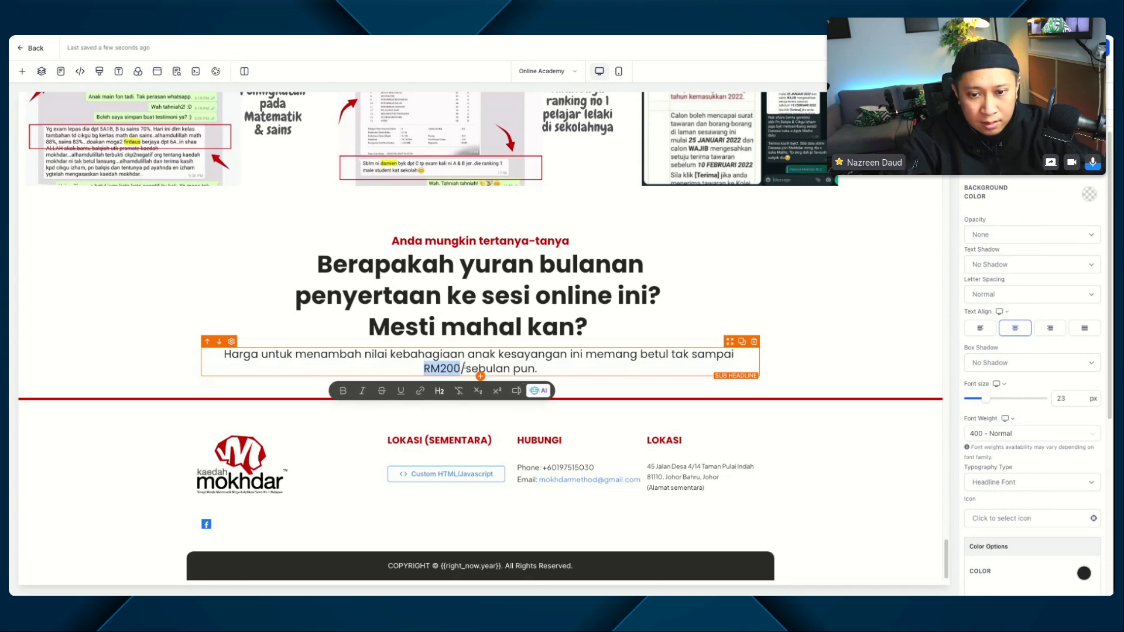
{"action": "key", "text": "ctrl+b"}
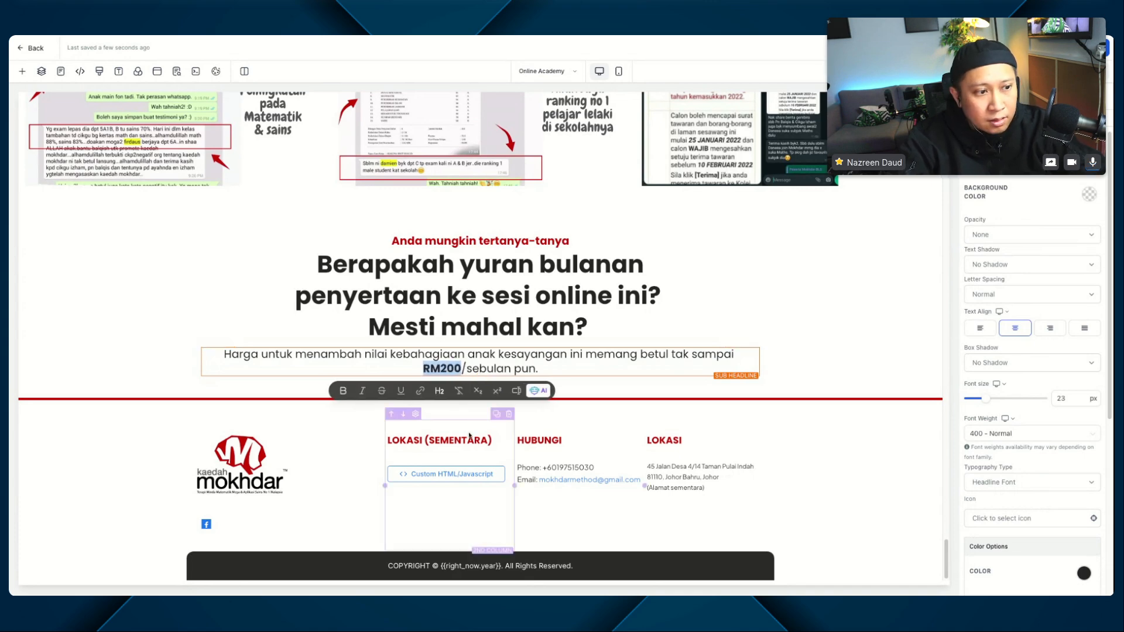
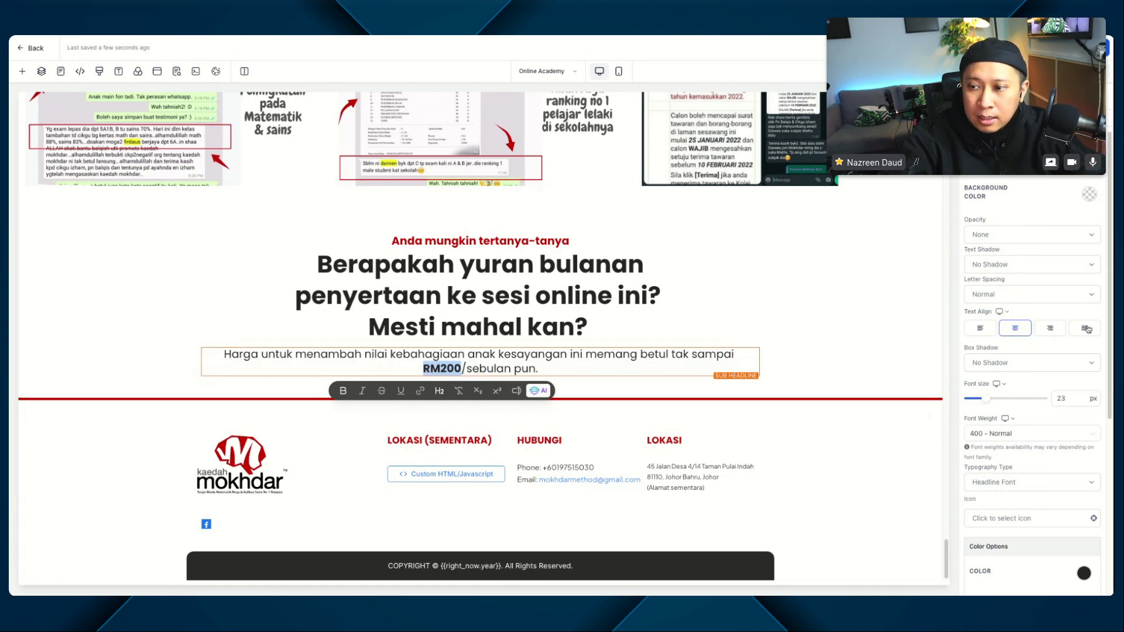
Step: Copy the CSS selector of the "Harga untuk menambah nilai" paragraph and paste it at the end of the page's custom CSS
{"action": "key", "text": "Escape"}
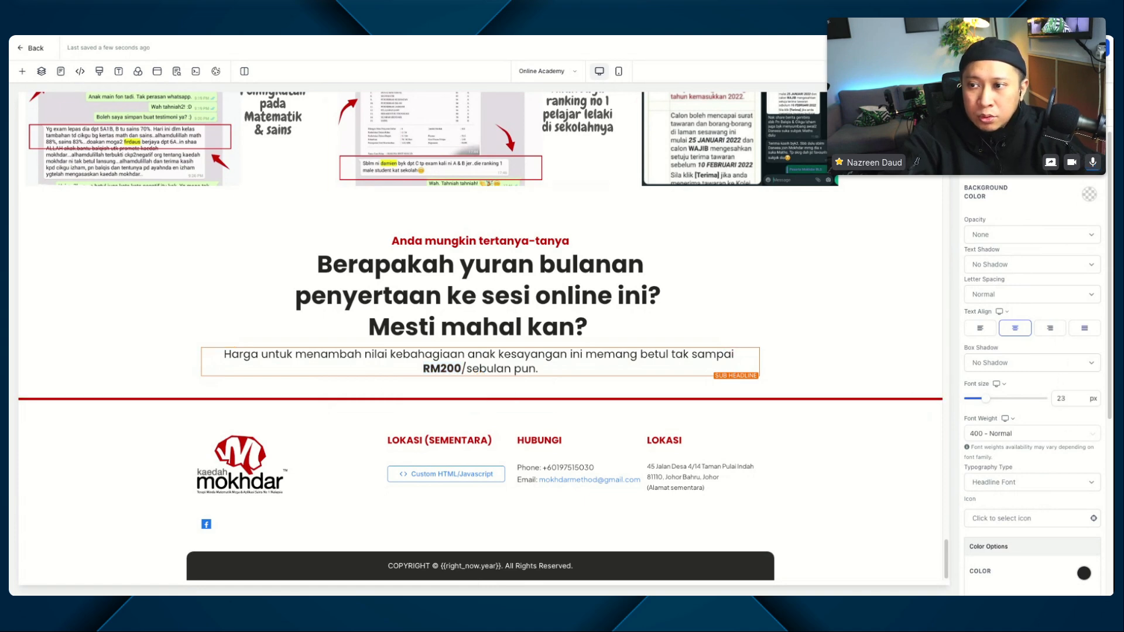
{"action": "scroll", "coordinate": [1033, 380], "scroll_direction": "down", "scroll_amount": 5}
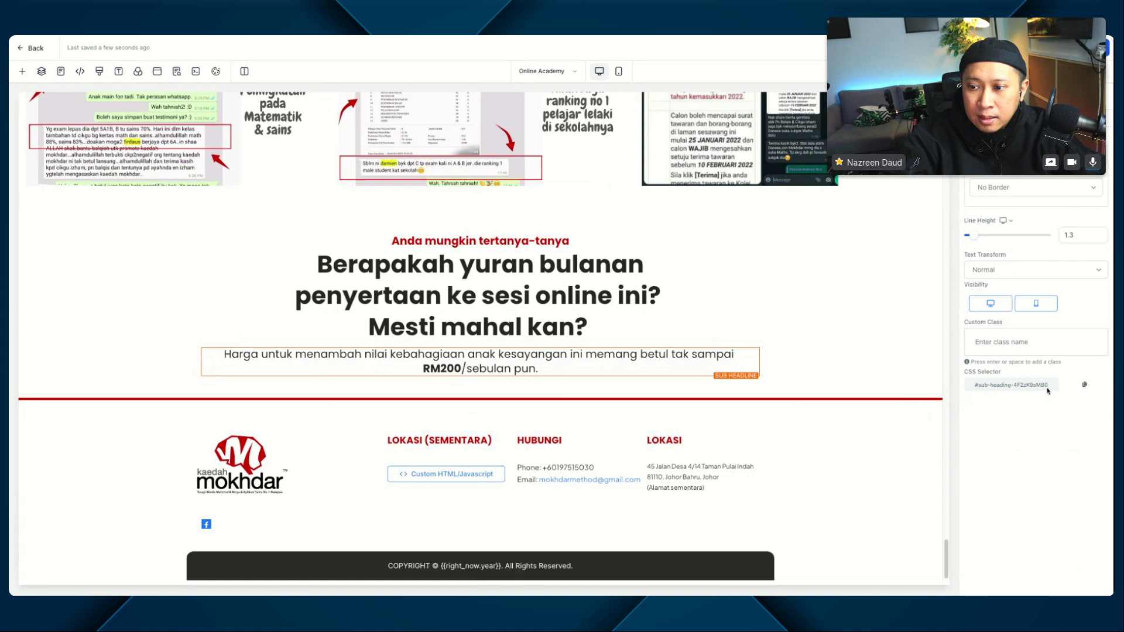
{"action": "left_click", "coordinate": [1083, 385]}
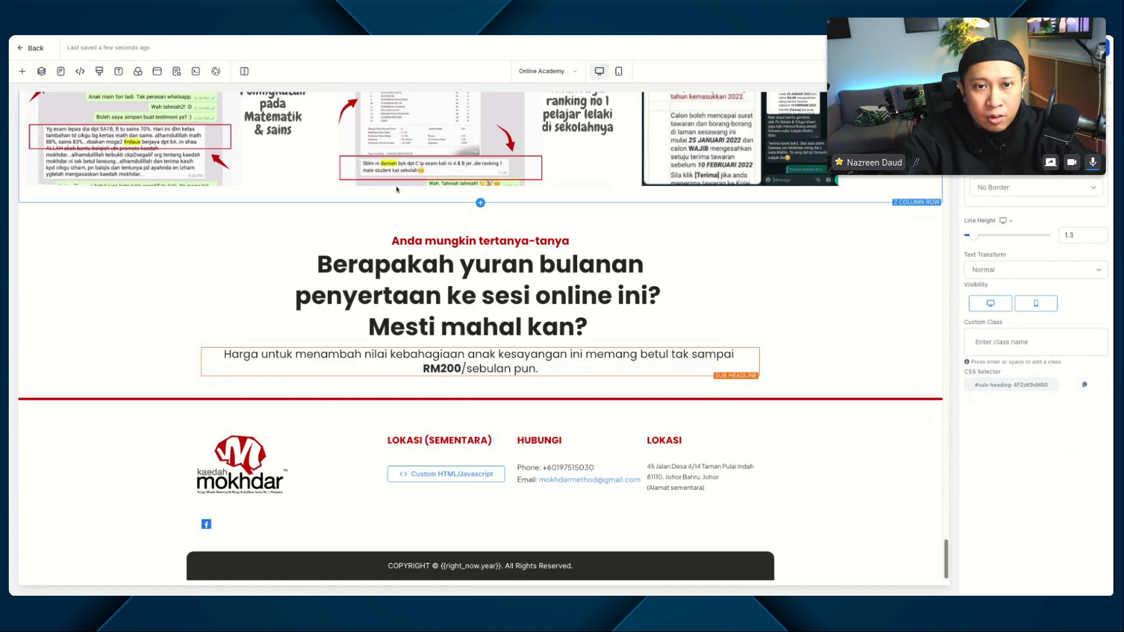
{"action": "left_click", "coordinate": [99, 71]}
{"action": "scroll", "coordinate": [536, 353], "scroll_direction": "up", "scroll_amount": 1}
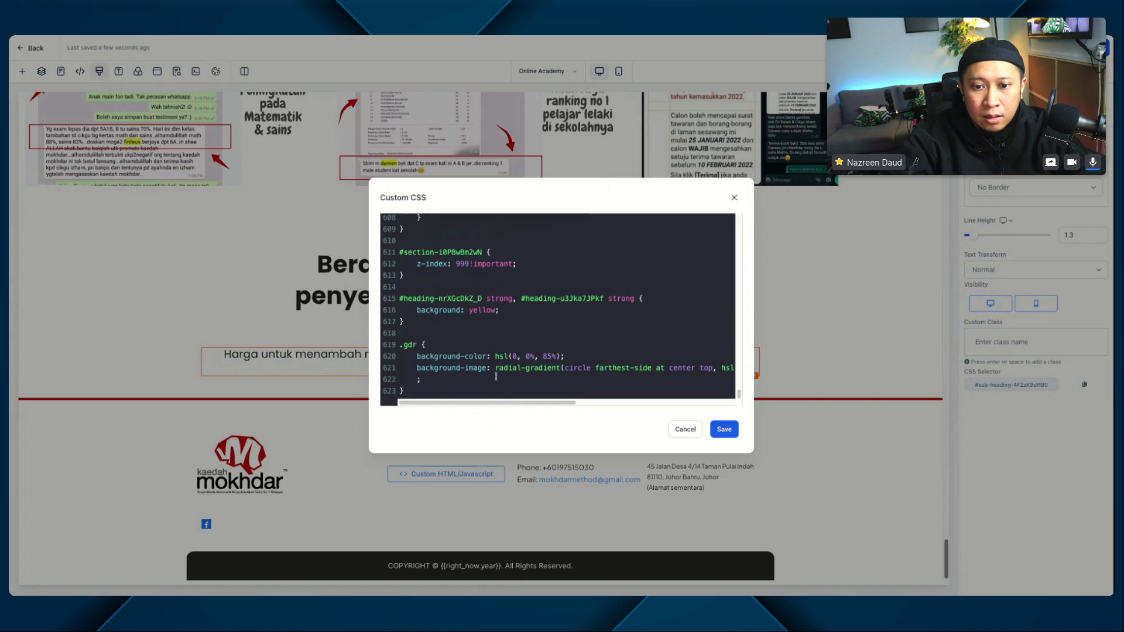
{"action": "scroll", "coordinate": [444, 392], "scroll_direction": "down", "scroll_amount": 1}
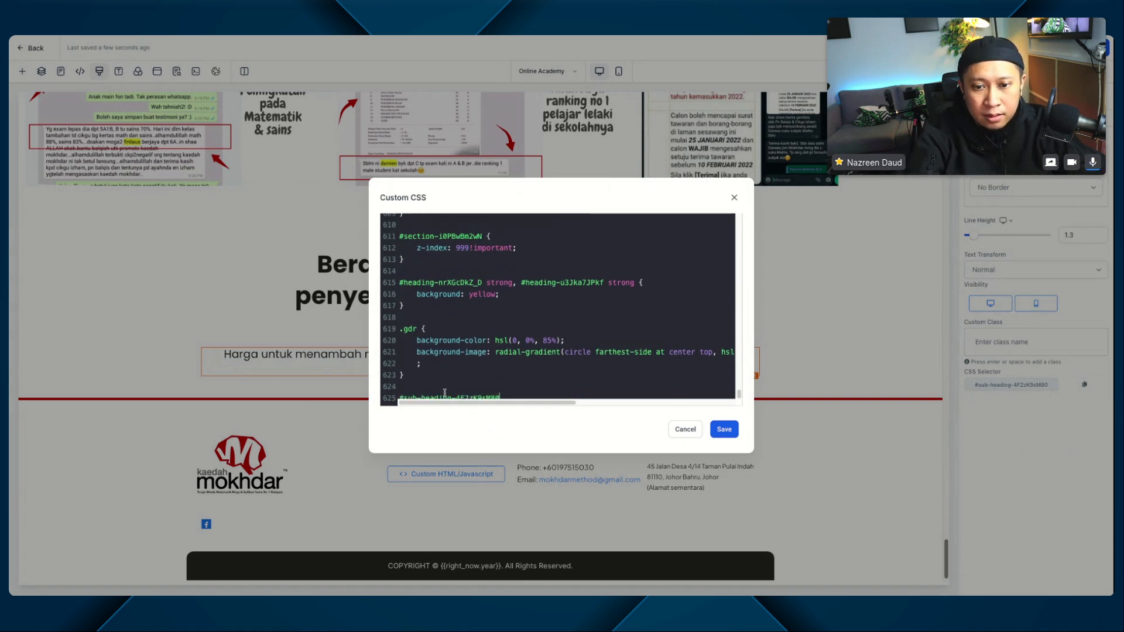
{"action": "scroll", "coordinate": [459, 350], "scroll_direction": "down", "scroll_amount": 1}
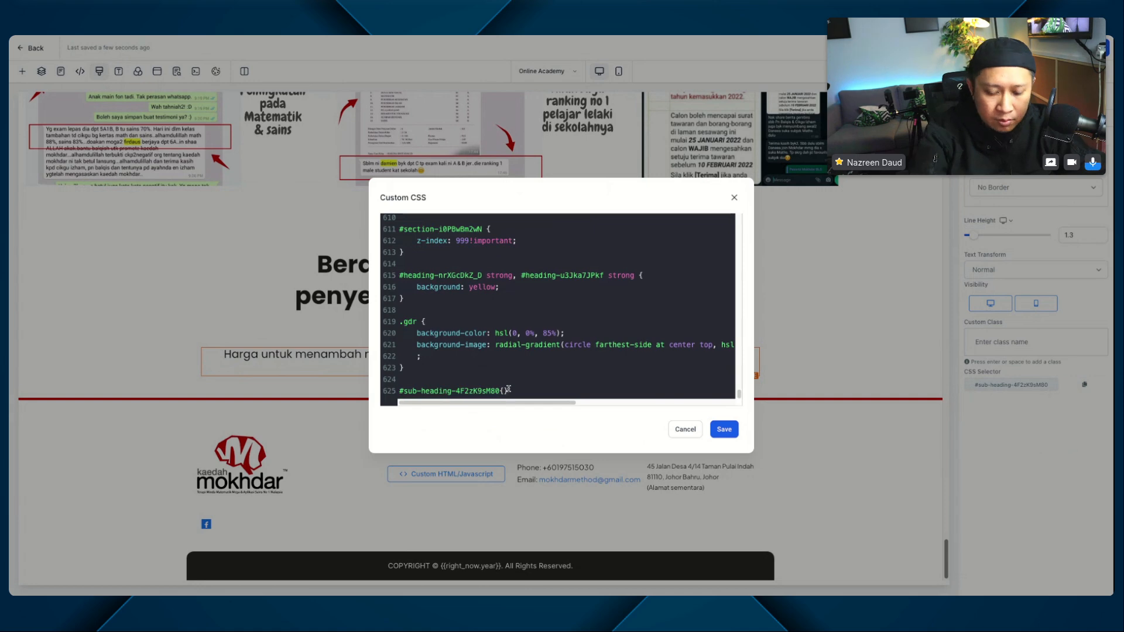
Step: Complete the new rule as #sub-heading-4F2zK9sM80 strong with font-size: 30px and save the custom CSS
{"action": "type", "text": "{}"}
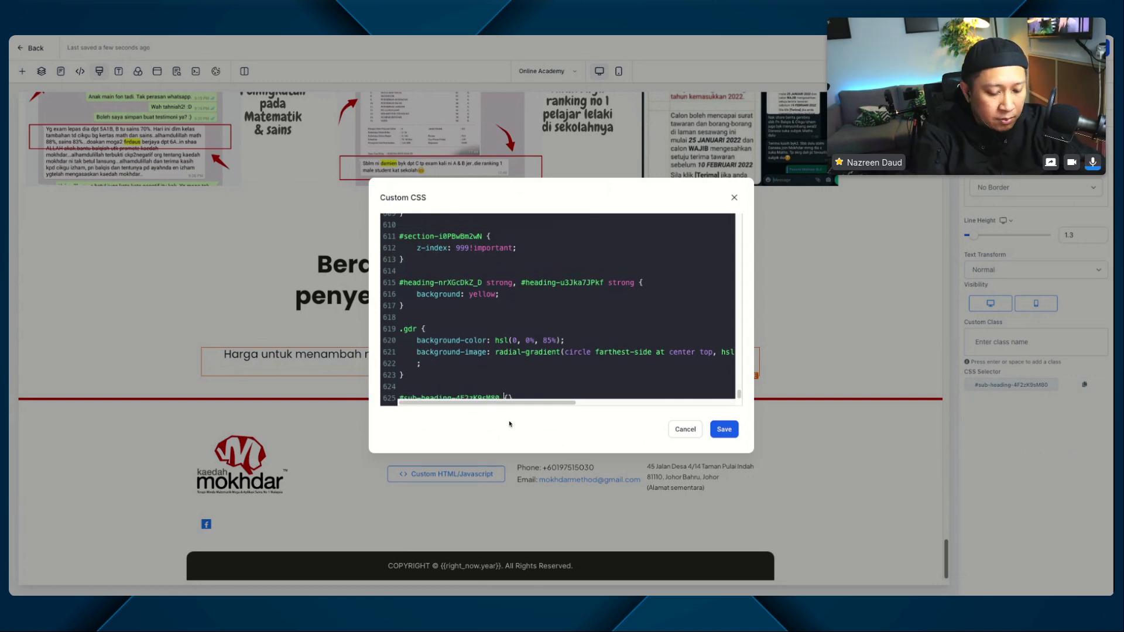
{"action": "type", "text": "strong"}
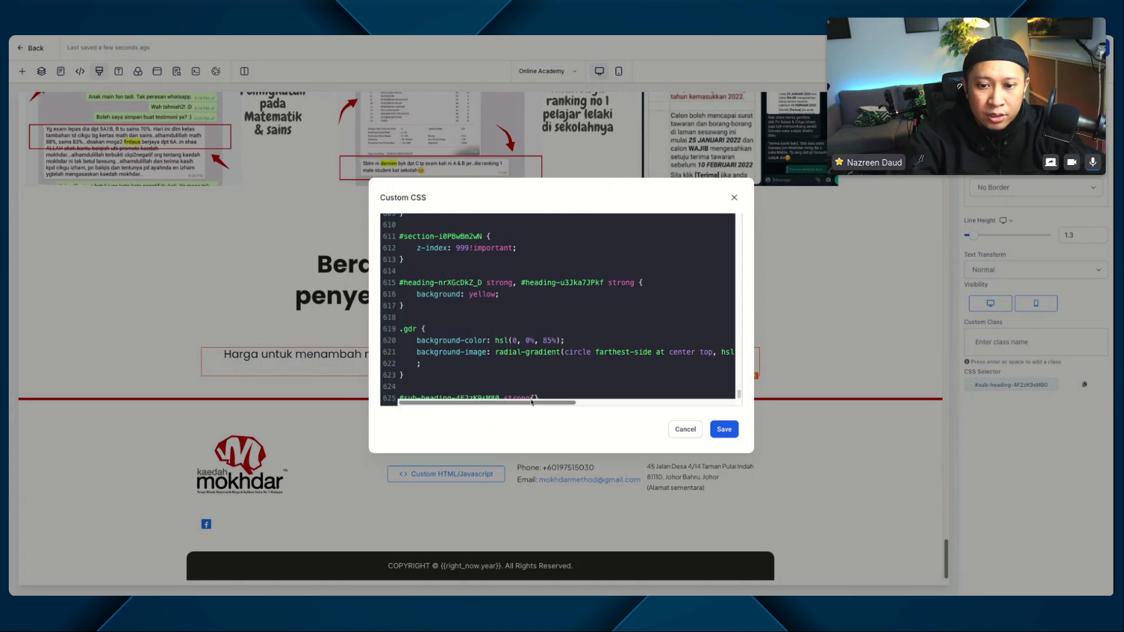
{"action": "left_click", "coordinate": [535, 391]}
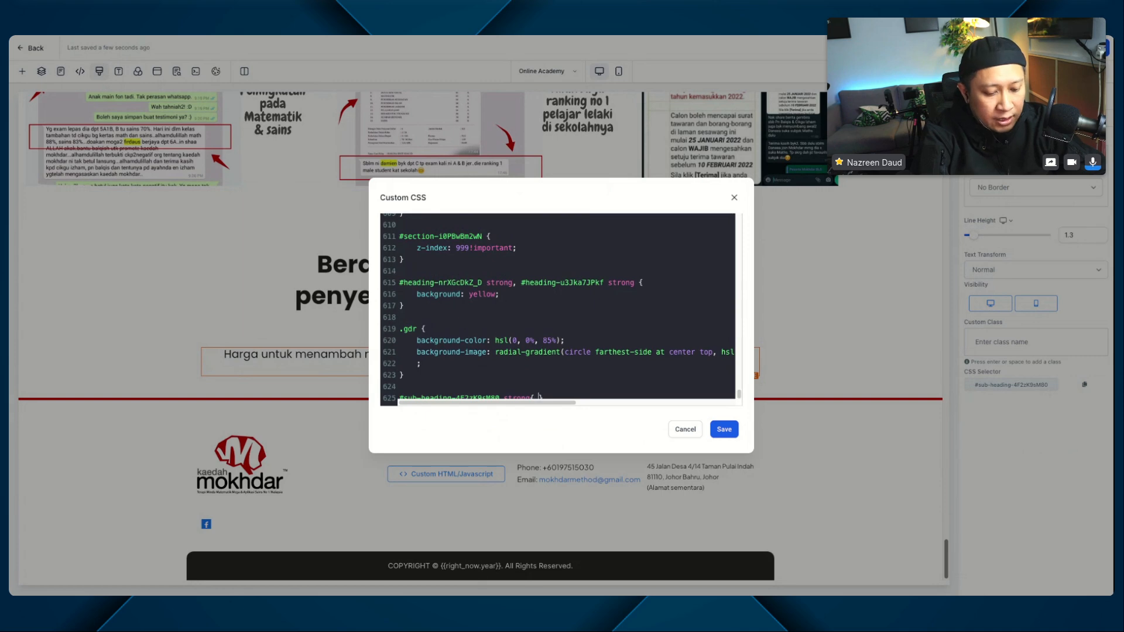
{"action": "type", "text": "font-se"}
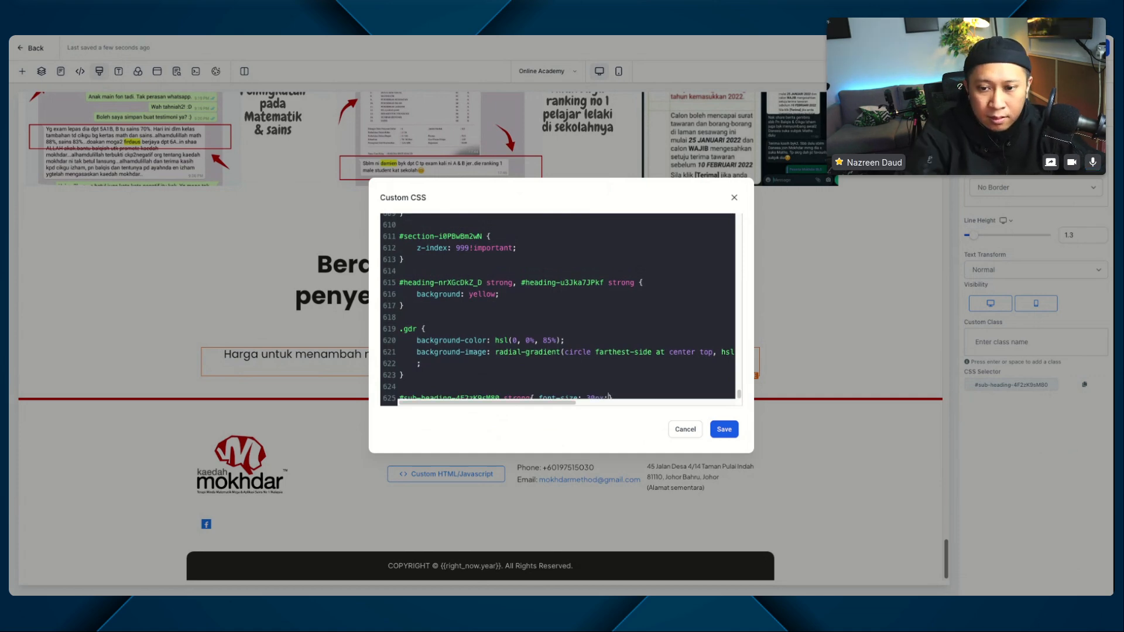
{"action": "type", "text": ";"}
{"action": "left_click", "coordinate": [724, 431]}
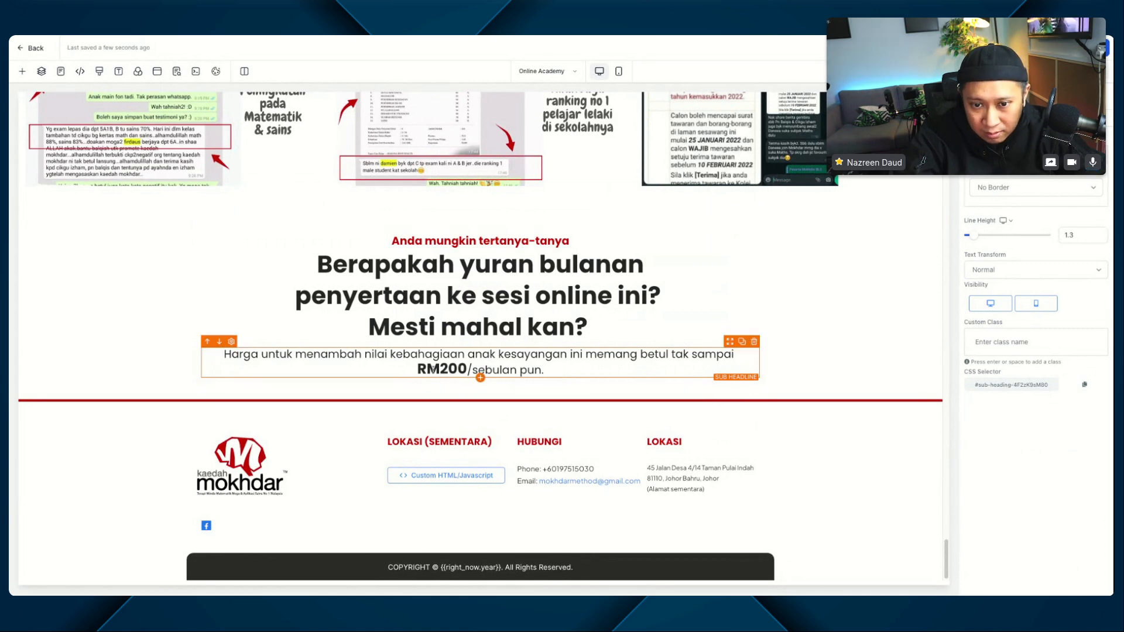
Step: Set the font-size in the #sub-heading-4F2zK9sM80 strong rule to 40px and save the custom CSS
{"action": "left_click", "coordinate": [504, 354]}
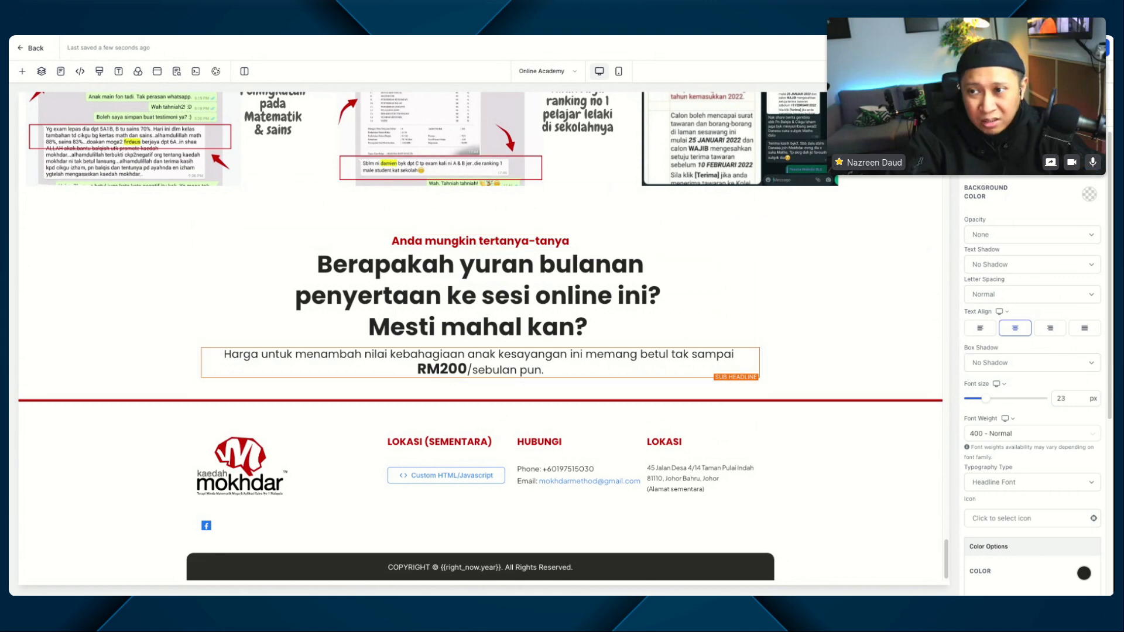
{"action": "left_click", "coordinate": [99, 72]}
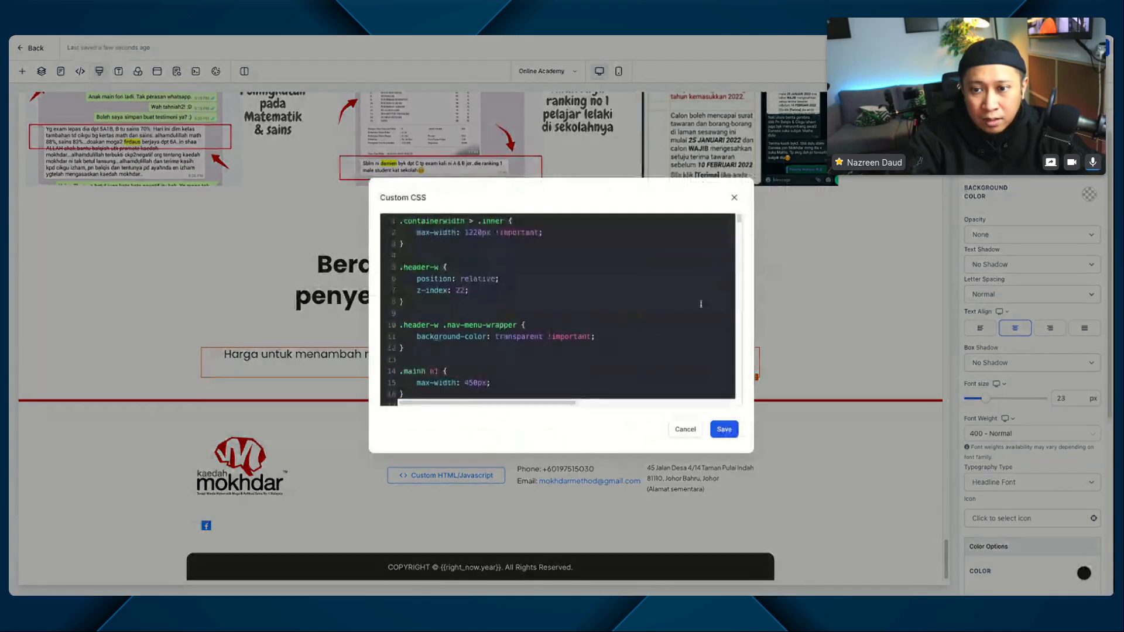
{"action": "left_click_drag", "start_coordinate": [739, 219], "coordinate": [740, 403]}
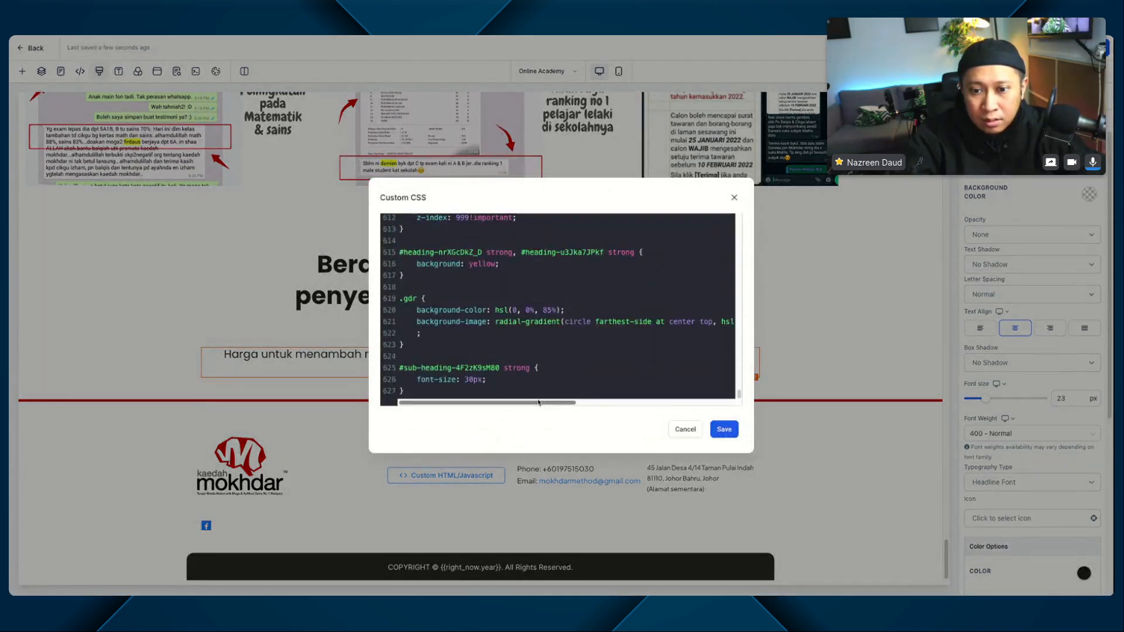
{"action": "left_click", "coordinate": [466, 380]}
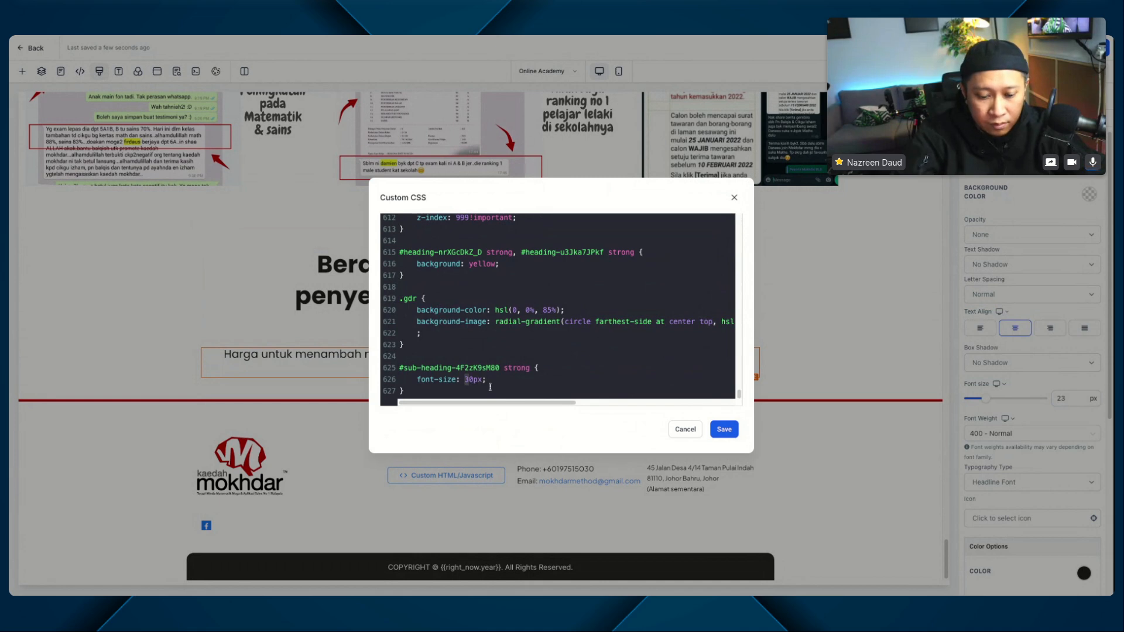
{"action": "type", "text": "4"}
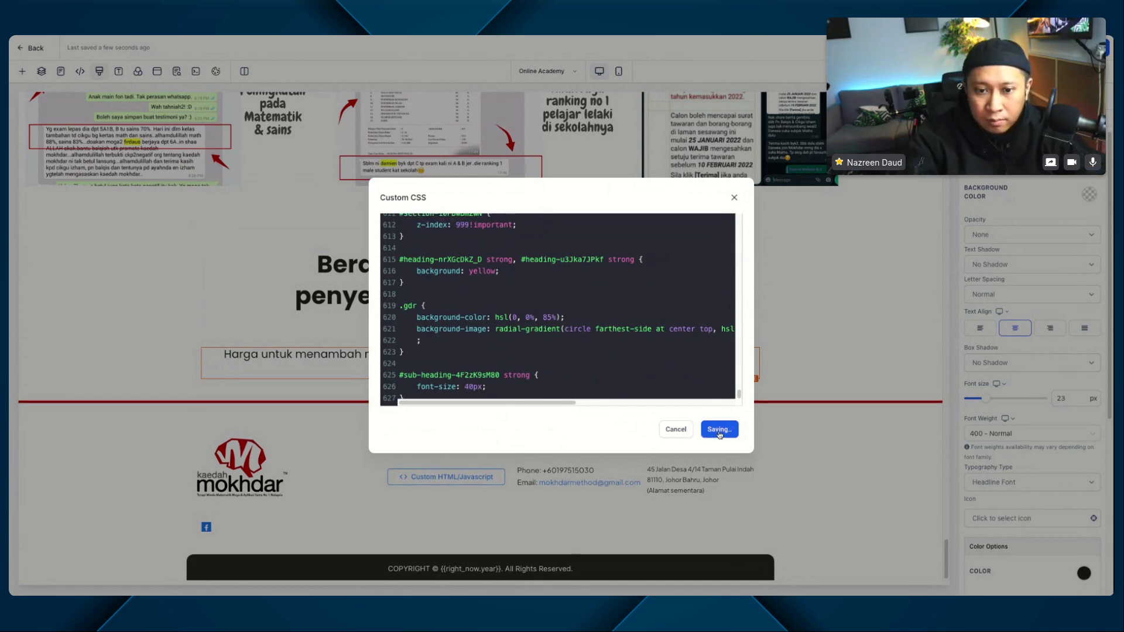
{"action": "left_click", "coordinate": [719, 430]}
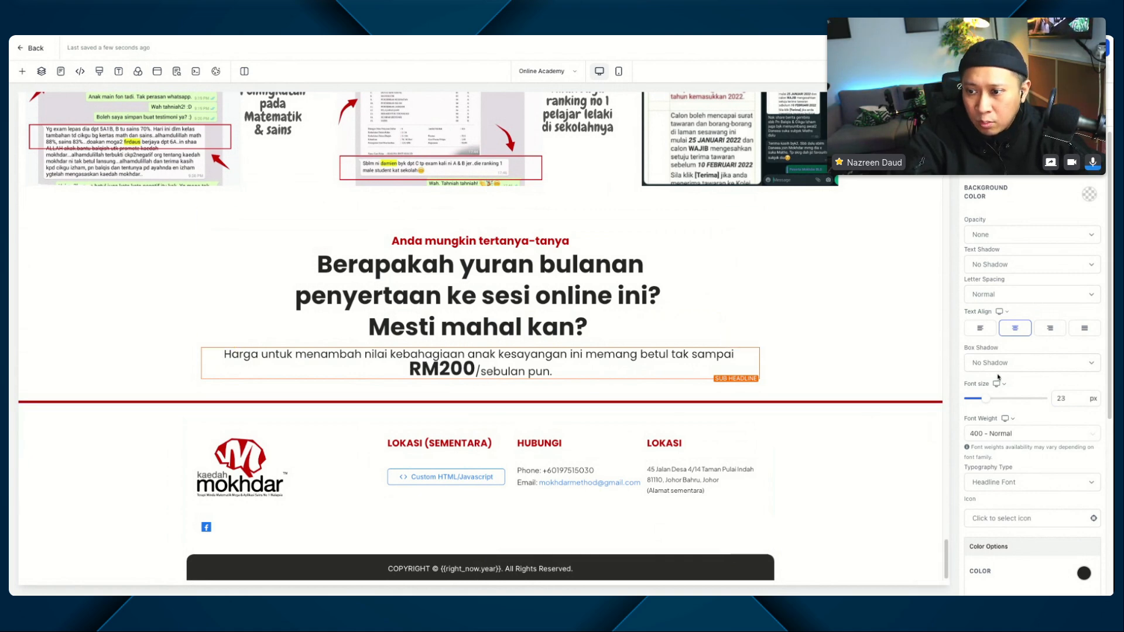
Step: Set the line height of the "Harga untuk menambah nilai" paragraph to 1.5
{"action": "scroll", "coordinate": [1004, 408], "scroll_direction": "down", "scroll_amount": 3}
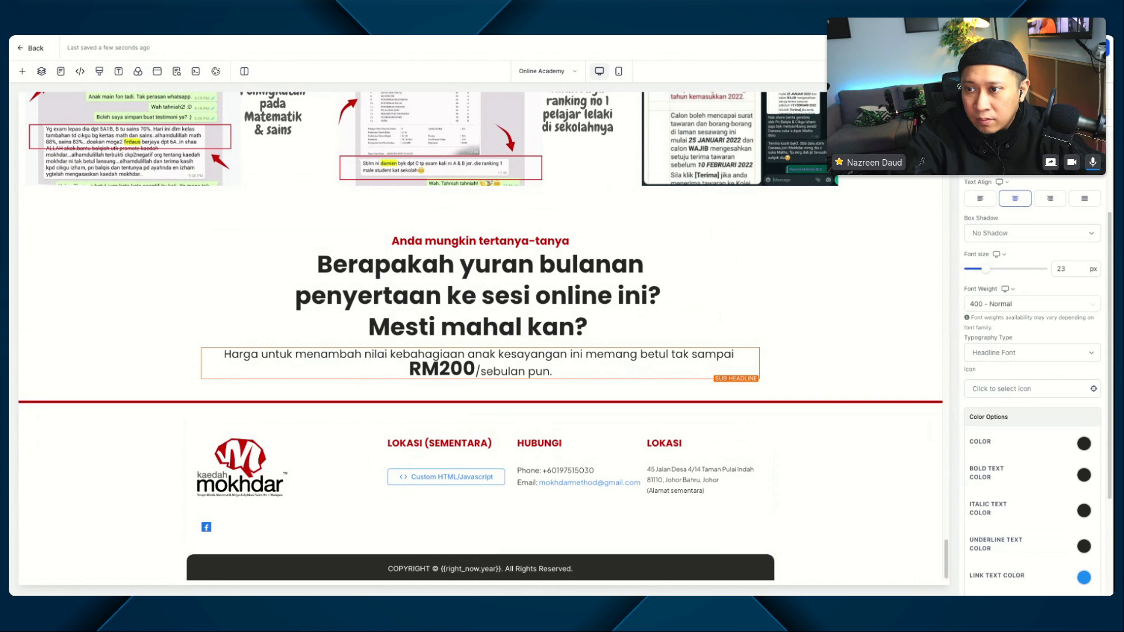
{"action": "scroll", "coordinate": [1004, 408], "scroll_direction": "down", "scroll_amount": 3}
{"action": "left_click", "coordinate": [1069, 235]}
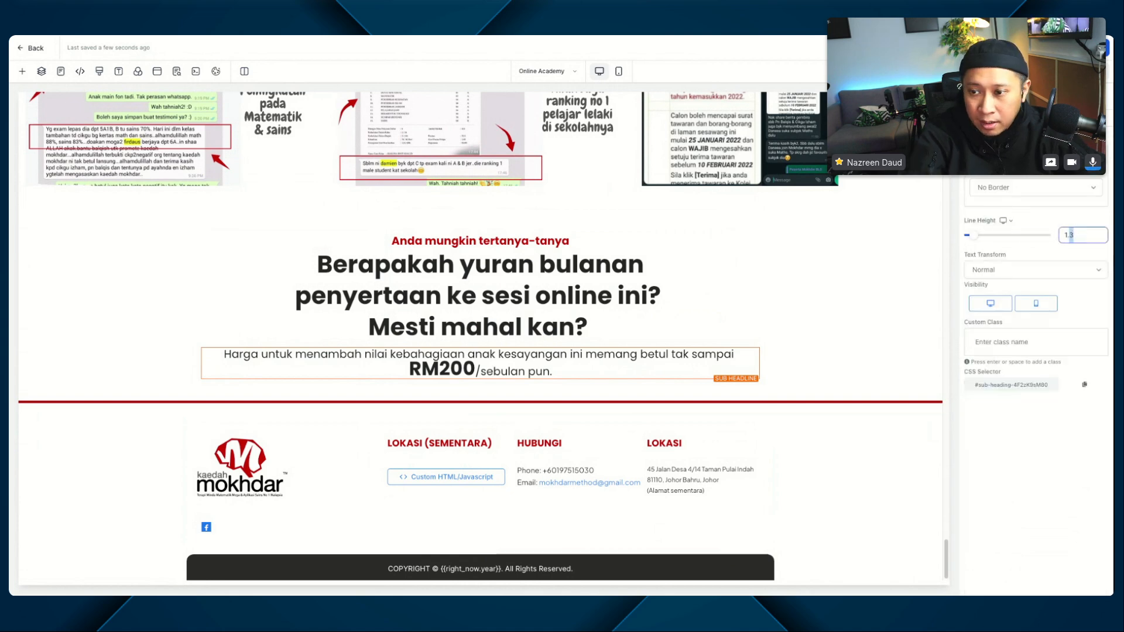
{"action": "key", "text": "BackSpace"}
{"action": "type", "text": "5"}
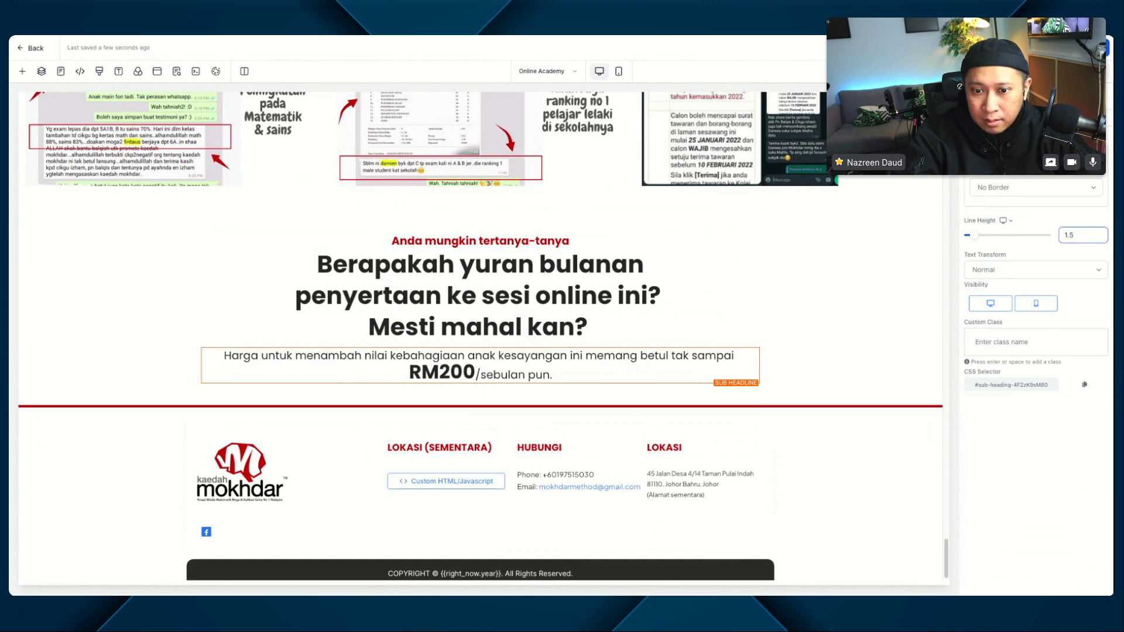
{"action": "left_click", "coordinate": [1093, 48]}
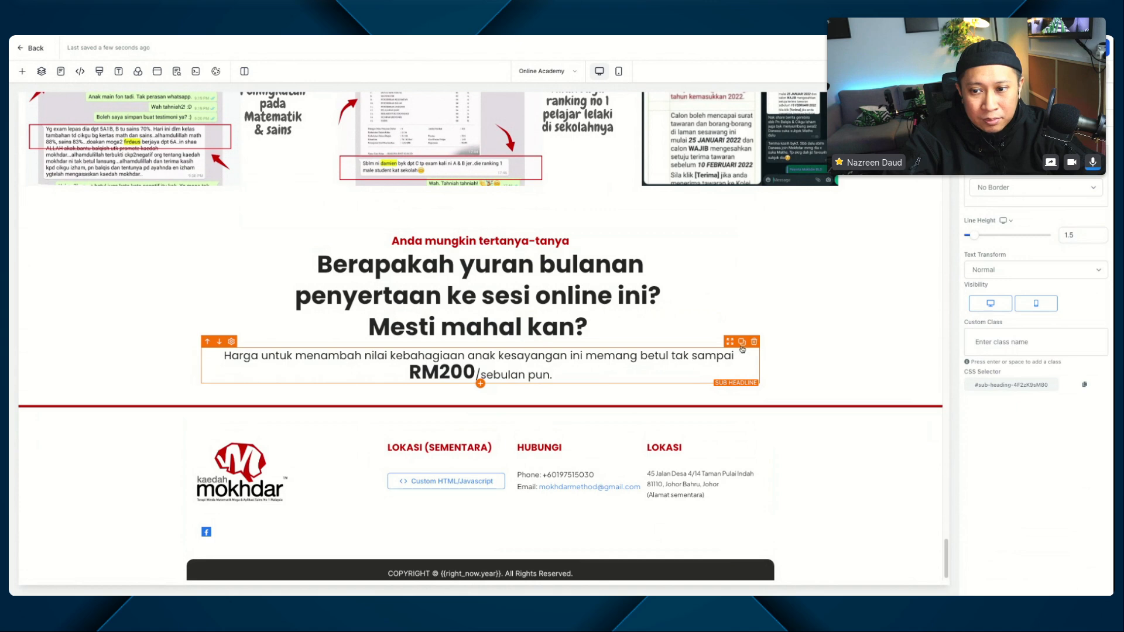
Step: Duplicate the "Harga untuk menambah nilai" paragraph and give the copy a 40 px top margin
{"action": "left_click", "coordinate": [741, 344]}
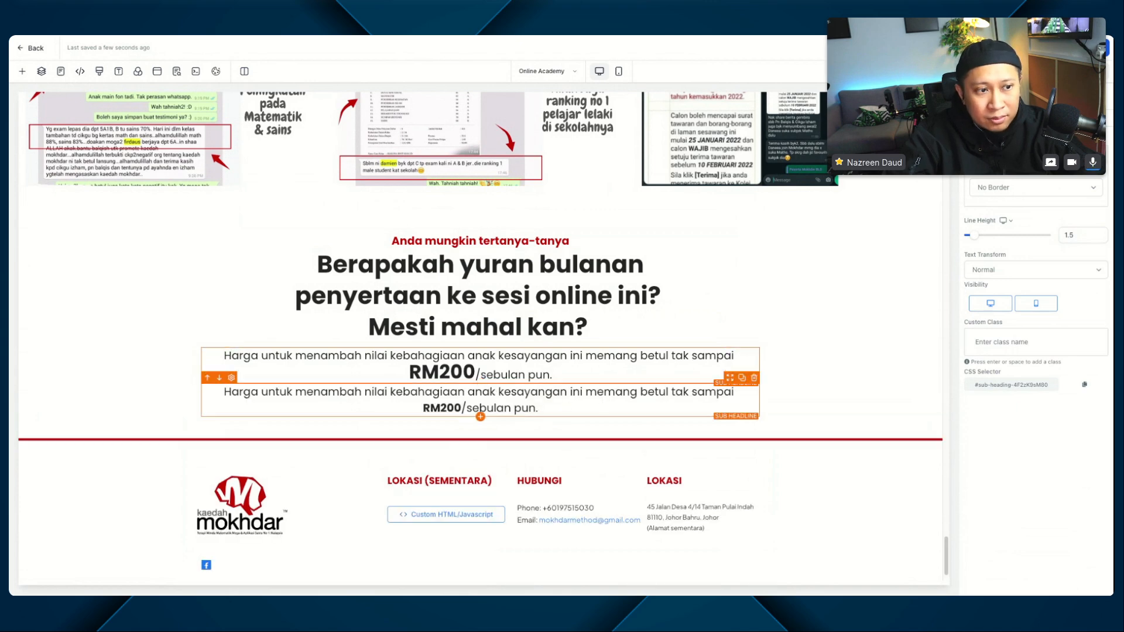
{"action": "left_click", "coordinate": [538, 408]}
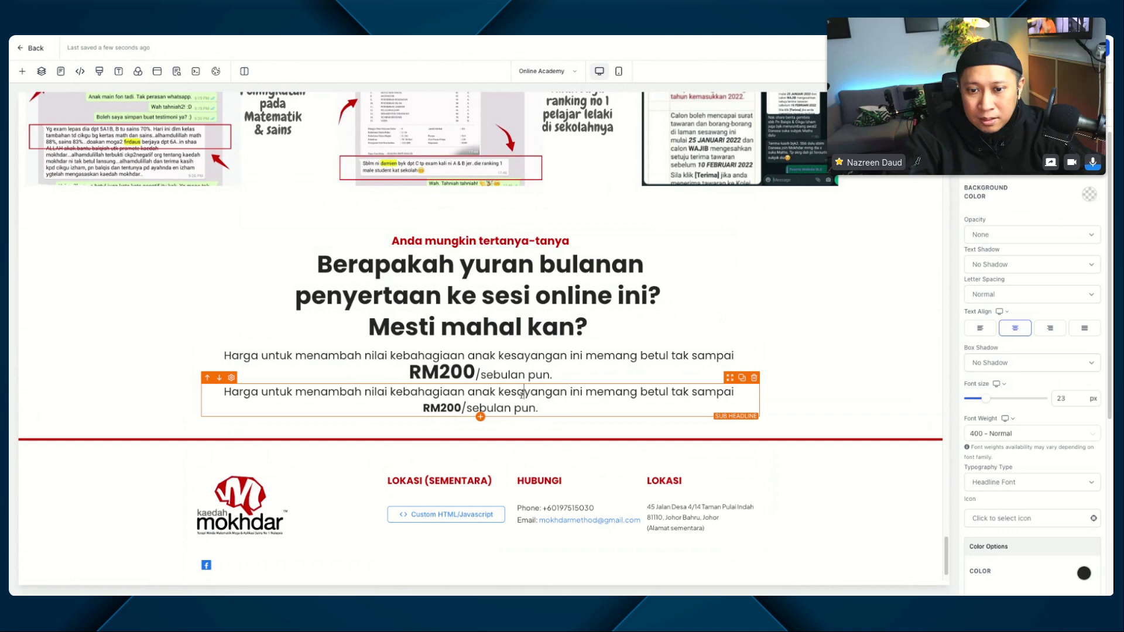
{"action": "scroll", "coordinate": [765, 398], "scroll_direction": "down", "scroll_amount": 1}
{"action": "scroll", "coordinate": [1011, 420], "scroll_direction": "down", "scroll_amount": 5}
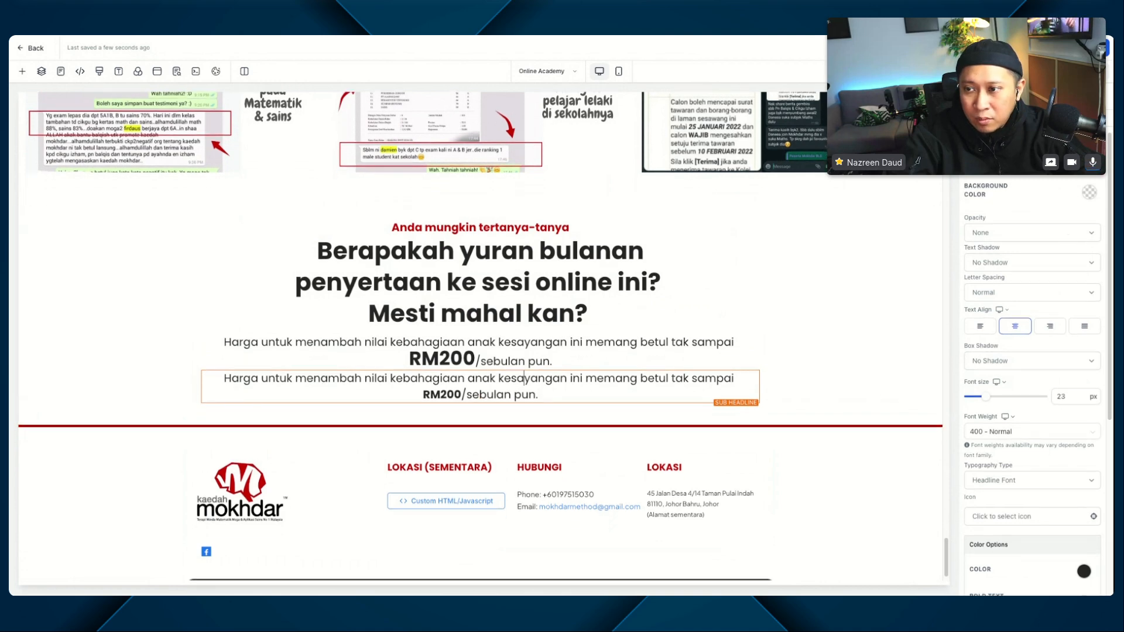
{"action": "left_click", "coordinate": [1033, 501]}
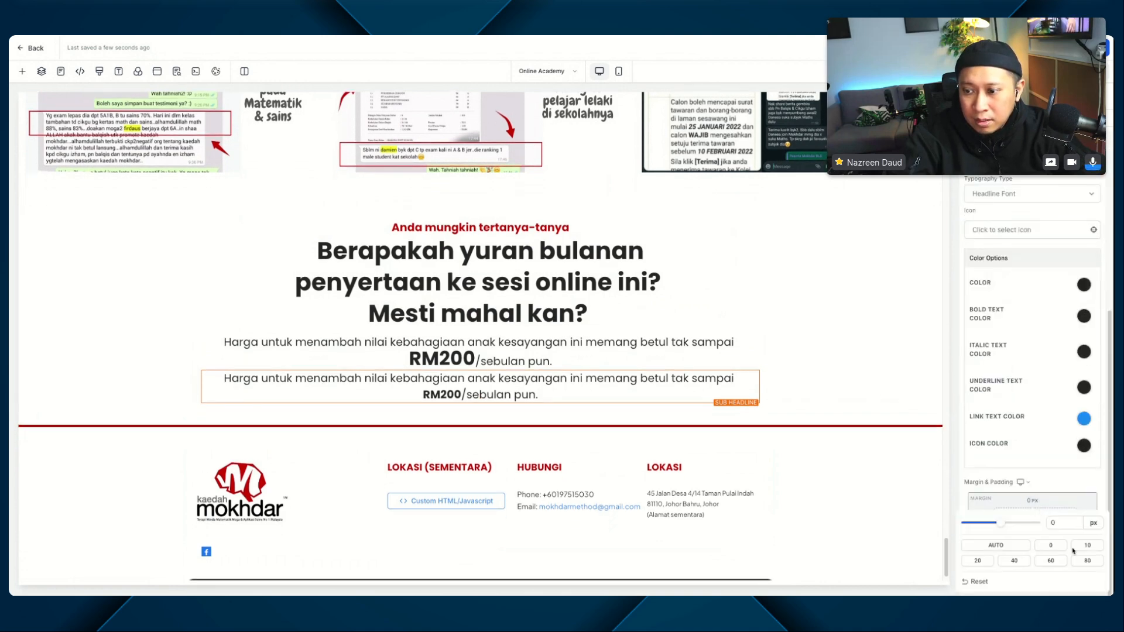
{"action": "left_click", "coordinate": [1010, 562]}
{"action": "scroll", "coordinate": [526, 363], "scroll_direction": "down", "scroll_amount": 2}
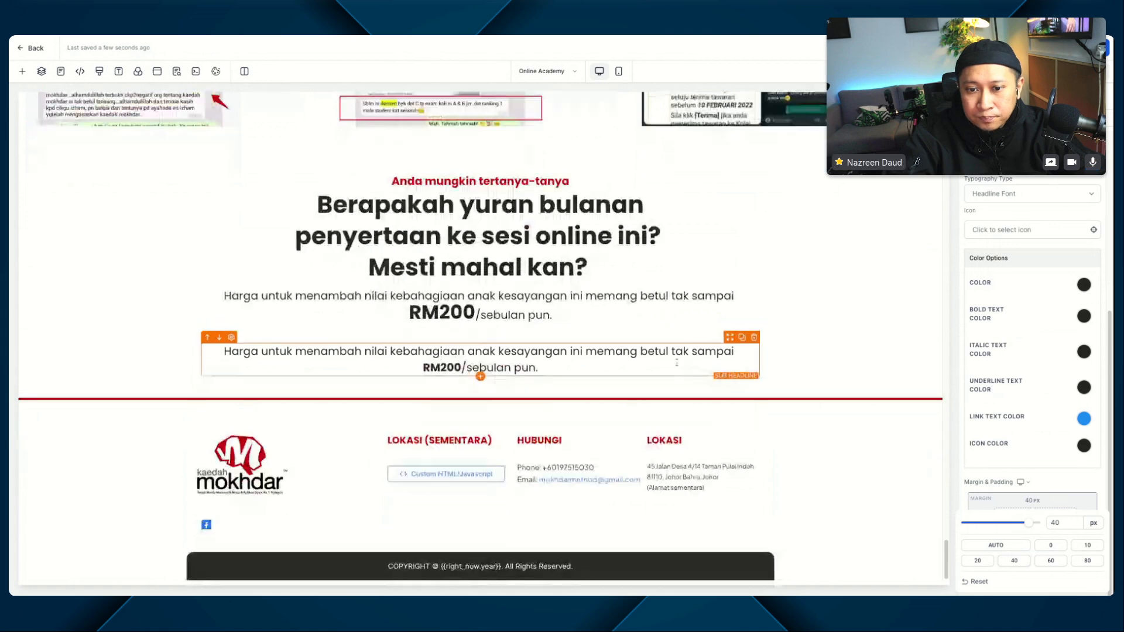
Step: Replace the duplicated paragraph's text with "Juga bukan"
{"action": "double_click", "coordinate": [526, 361]}
{"action": "triple_click", "coordinate": [526, 361]}
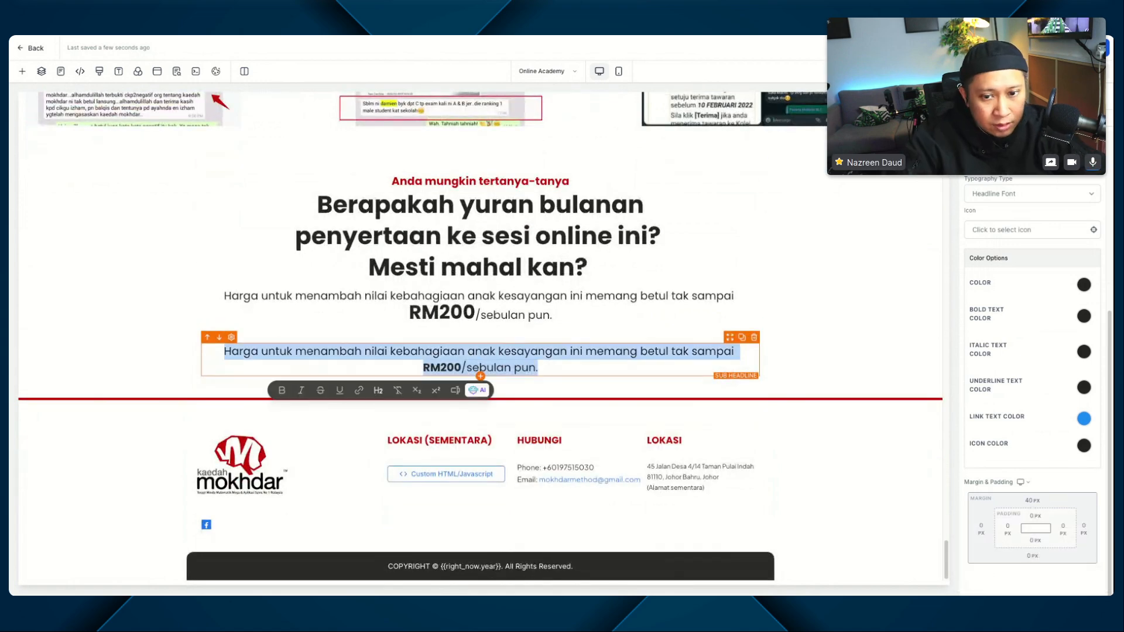
{"action": "key", "text": "BackSpace"}
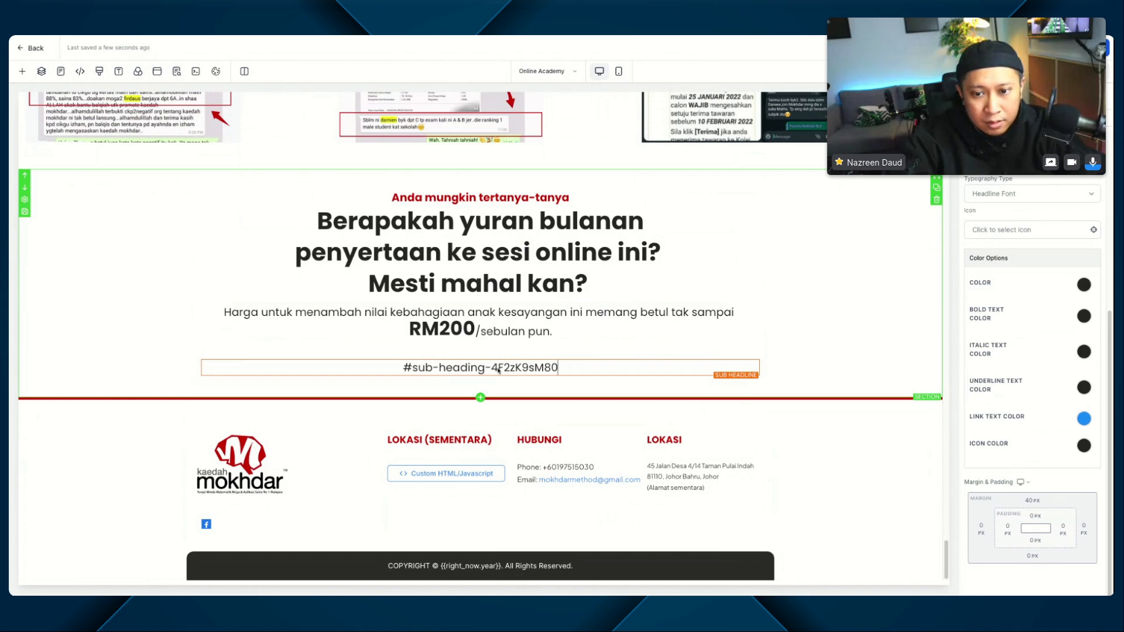
{"action": "type", "text": "Juga bukan"}
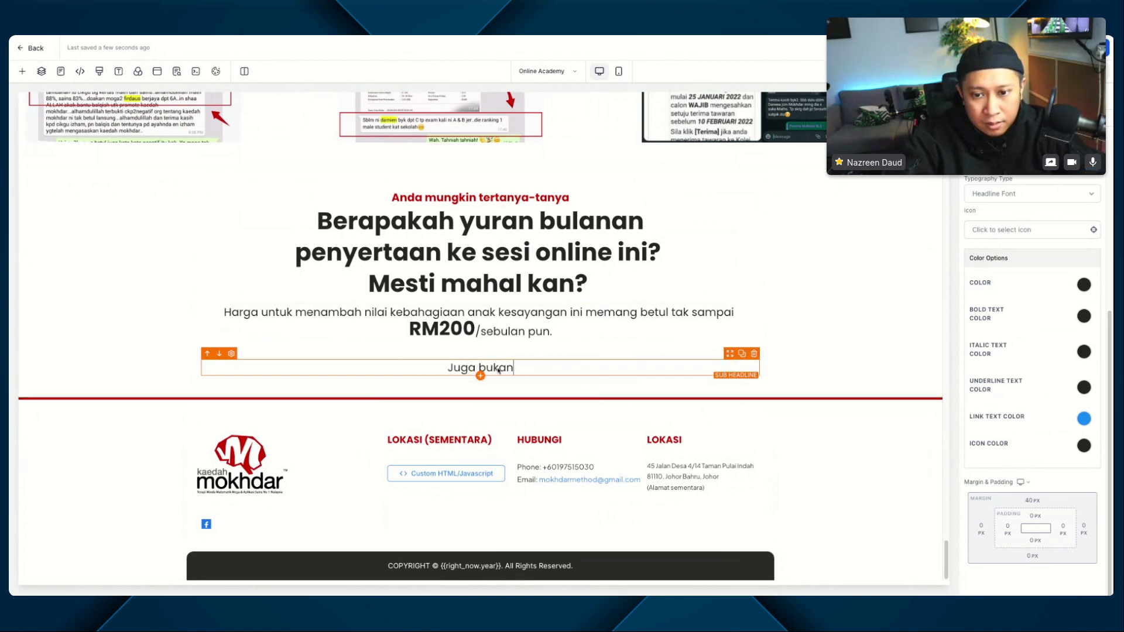
{"action": "left_click", "coordinate": [534, 384]}
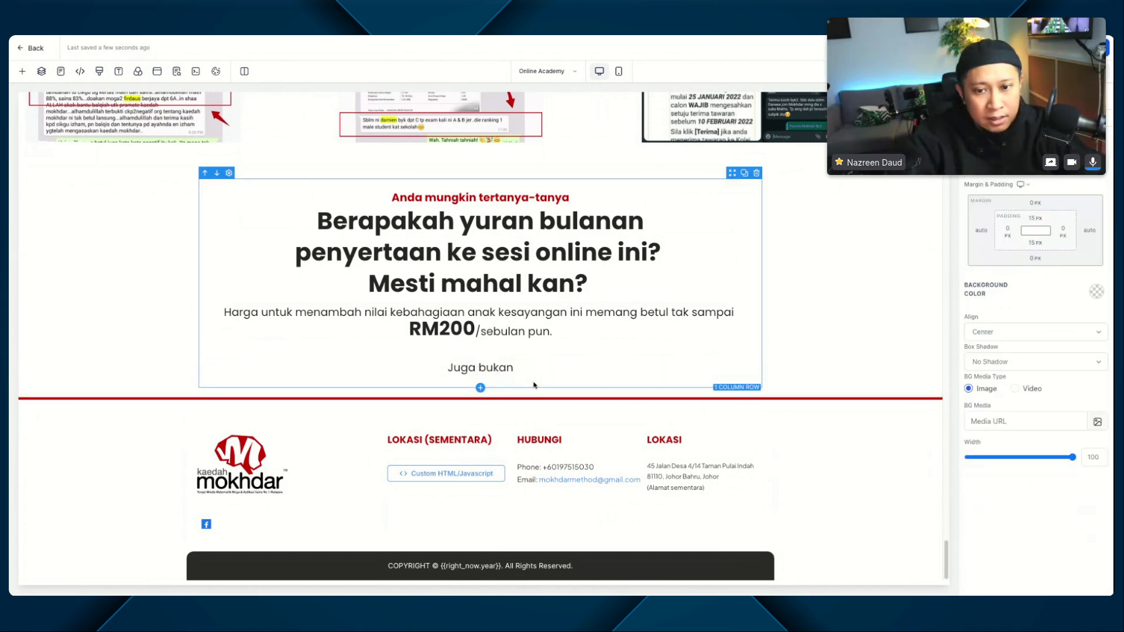
Step: Duplicate the "Juga bukan" line and replace the lower copy's text with "RM150" in bold
{"action": "left_click", "coordinate": [741, 353]}
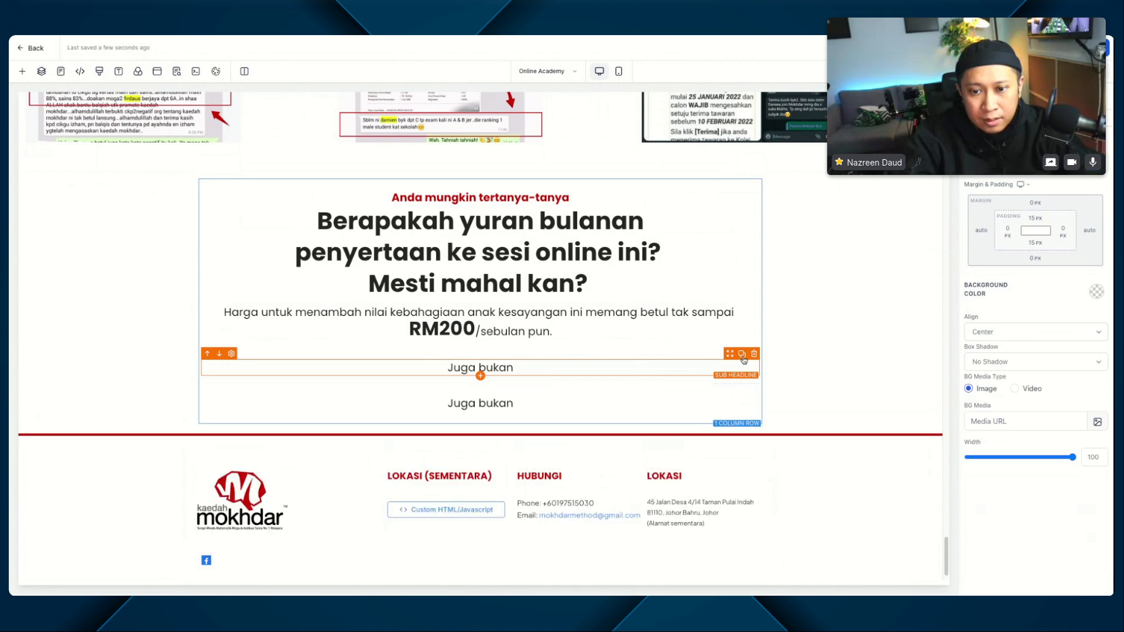
{"action": "double_click", "coordinate": [491, 402]}
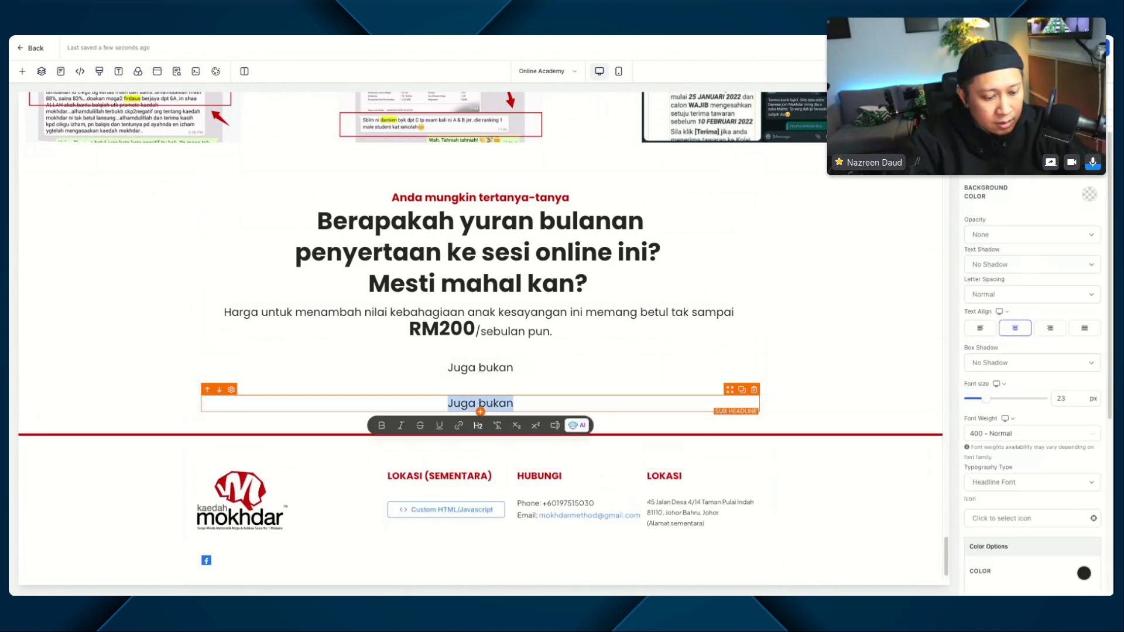
{"action": "type", "text": "RM150"}
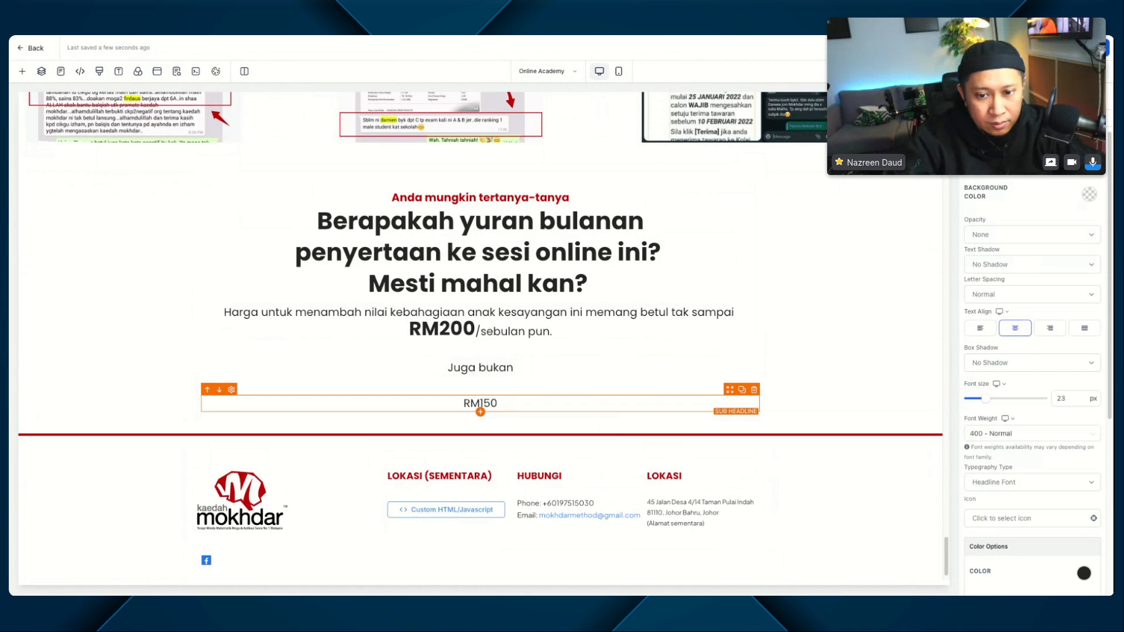
{"action": "double_click", "coordinate": [501, 404]}
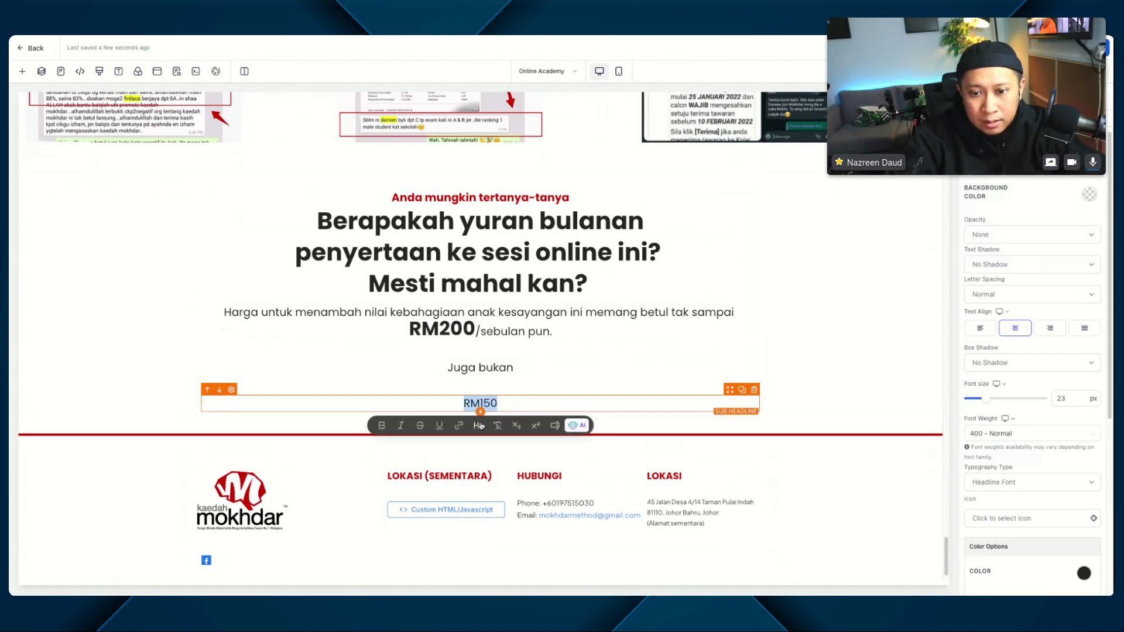
{"action": "left_click", "coordinate": [381, 426]}
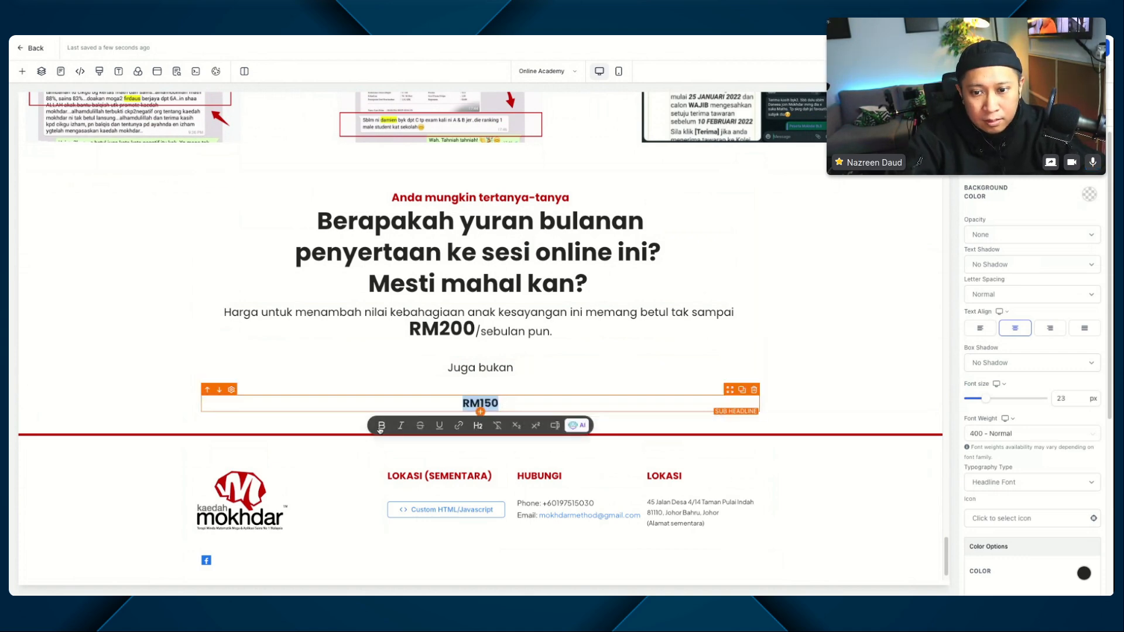
Step: Set the font size of the RM150 line to 70 px
{"action": "double_click", "coordinate": [1060, 398]}
{"action": "type", "text": "50"}
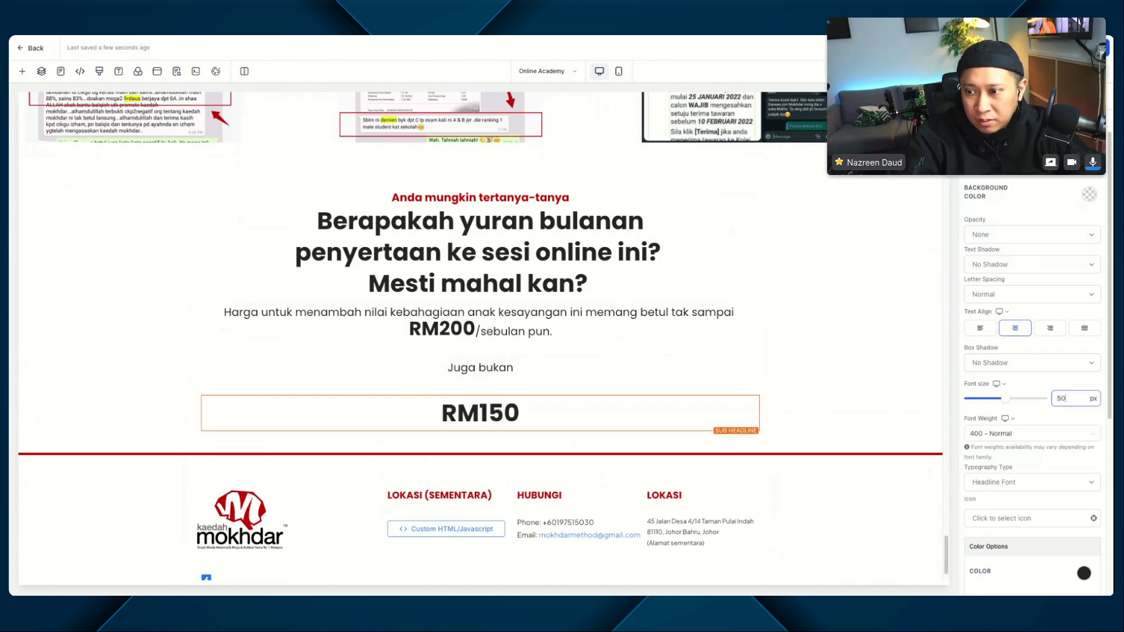
{"action": "key", "text": "super+a"}
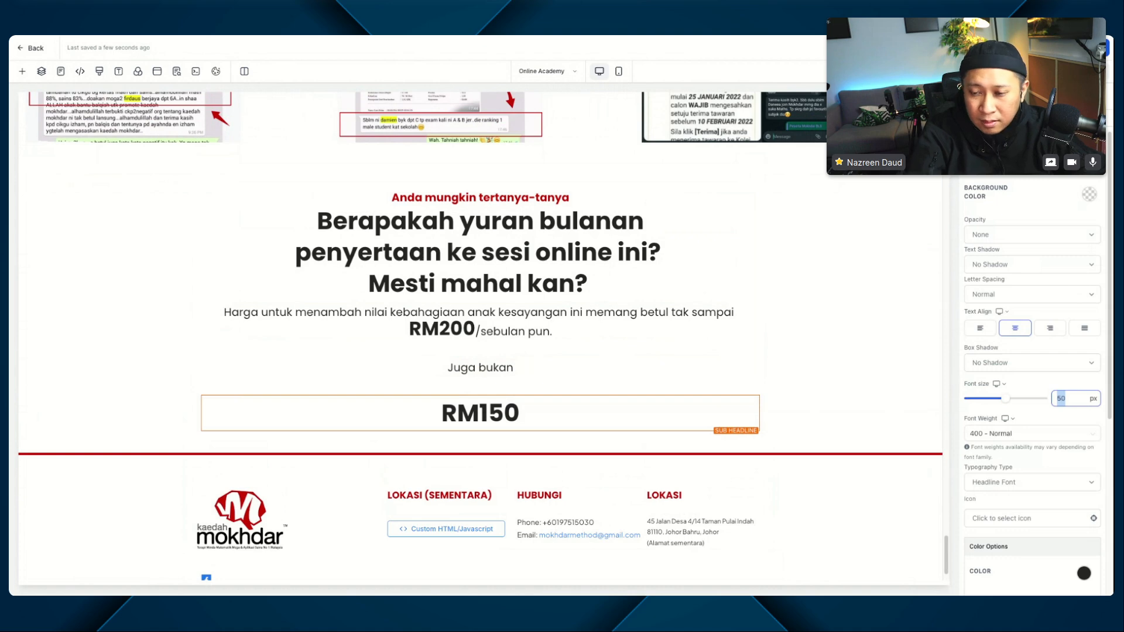
{"action": "type", "text": "70"}
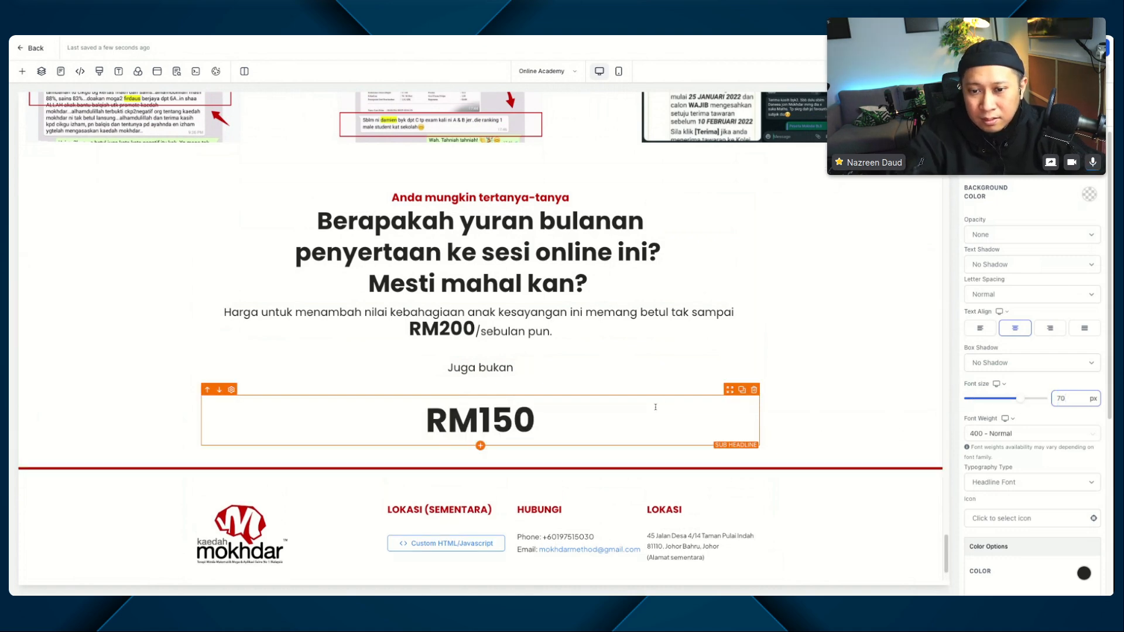
Step: Clear the RM150 text's formatting, then make it bold and struck through
{"action": "double_click", "coordinate": [519, 420]}
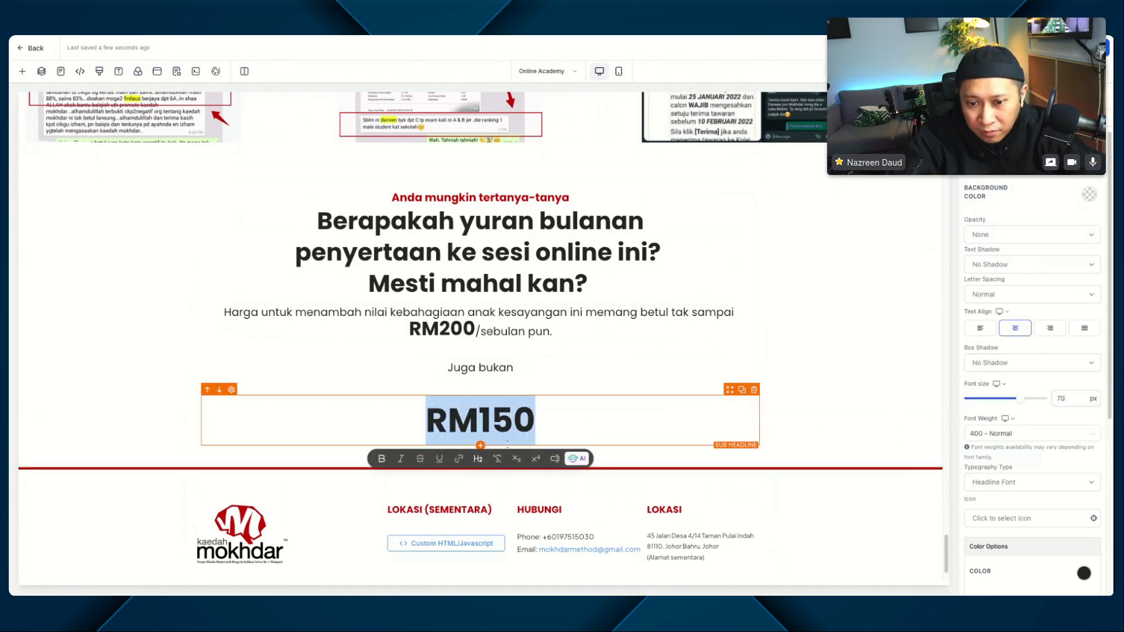
{"action": "left_click", "coordinate": [498, 459]}
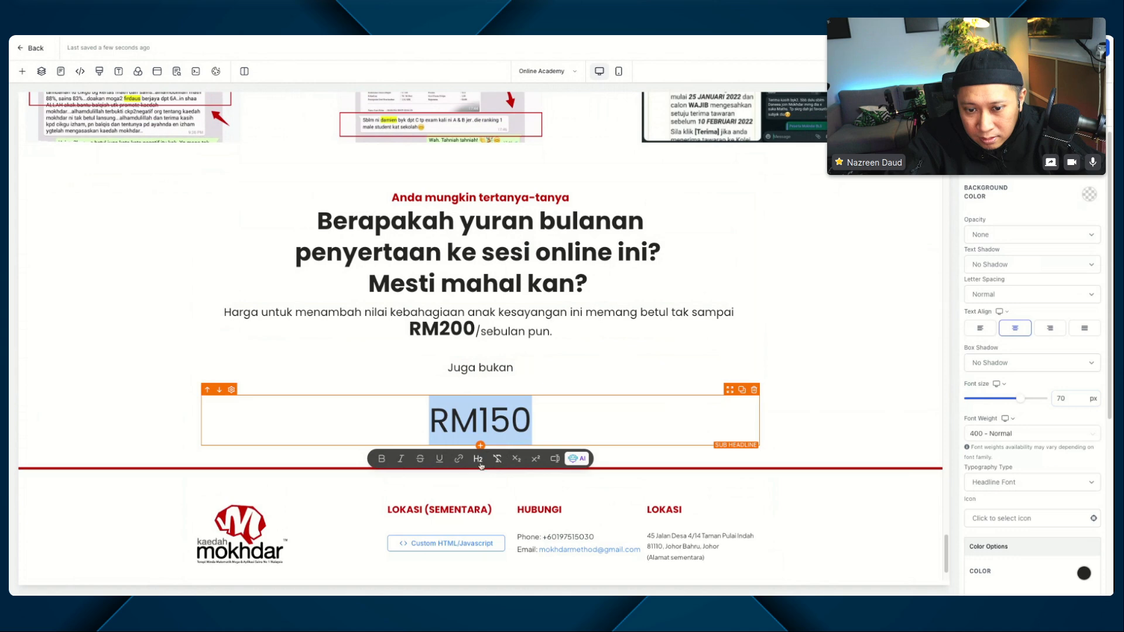
{"action": "left_click", "coordinate": [382, 459]}
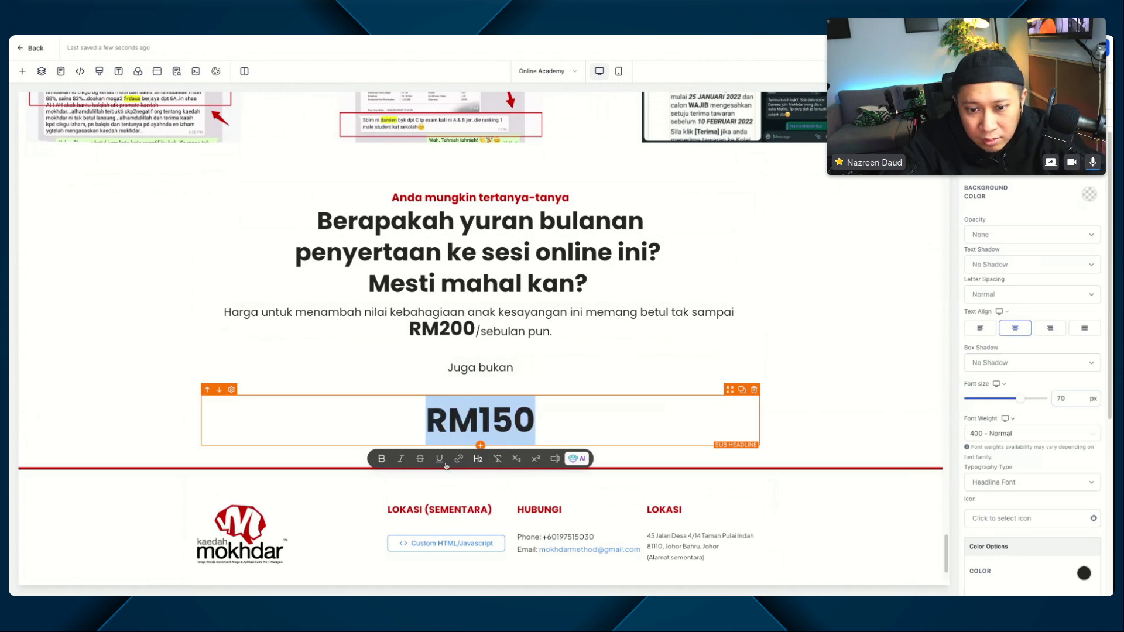
{"action": "left_click", "coordinate": [421, 459]}
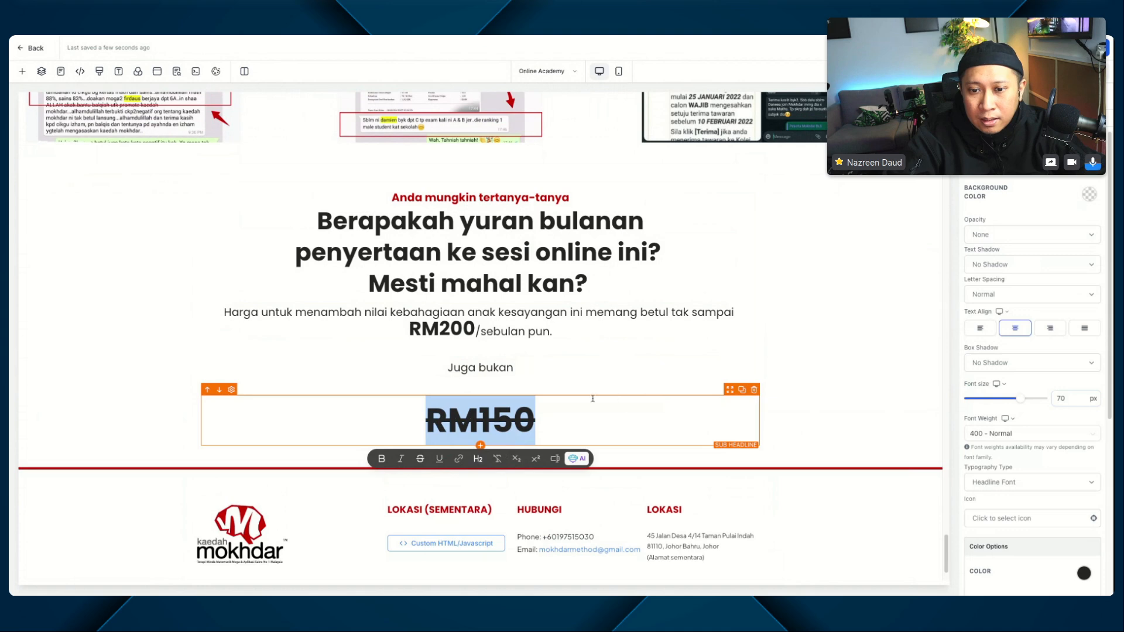
Step: Duplicate the struck-through RM150 line and set the lower copy's top margin to 0 px
{"action": "left_click", "coordinate": [742, 390]}
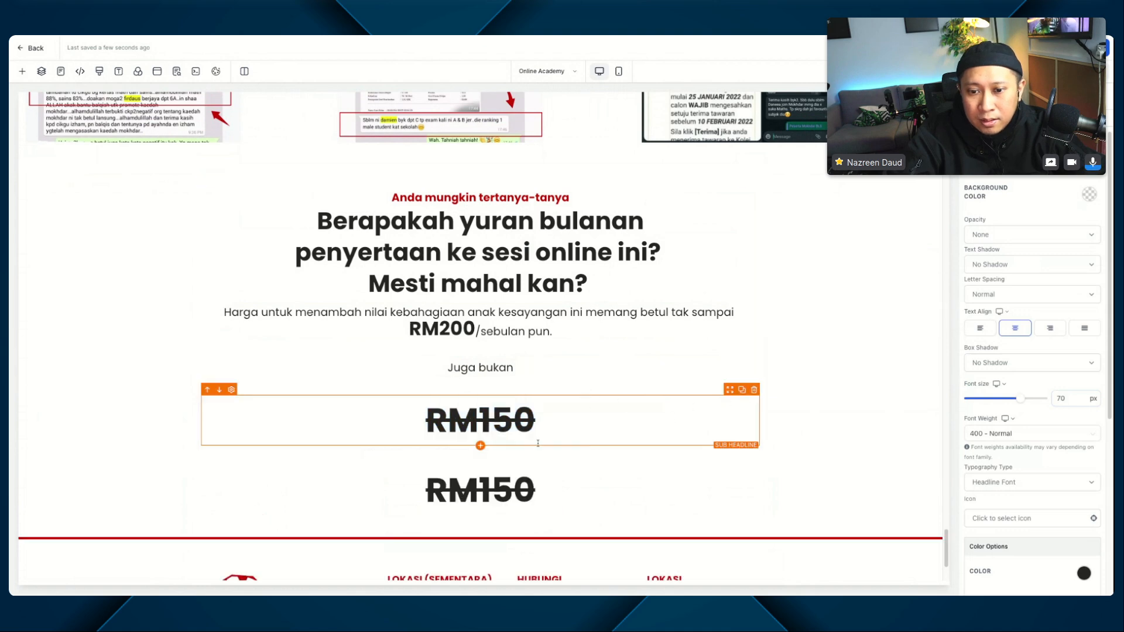
{"action": "left_click", "coordinate": [530, 486]}
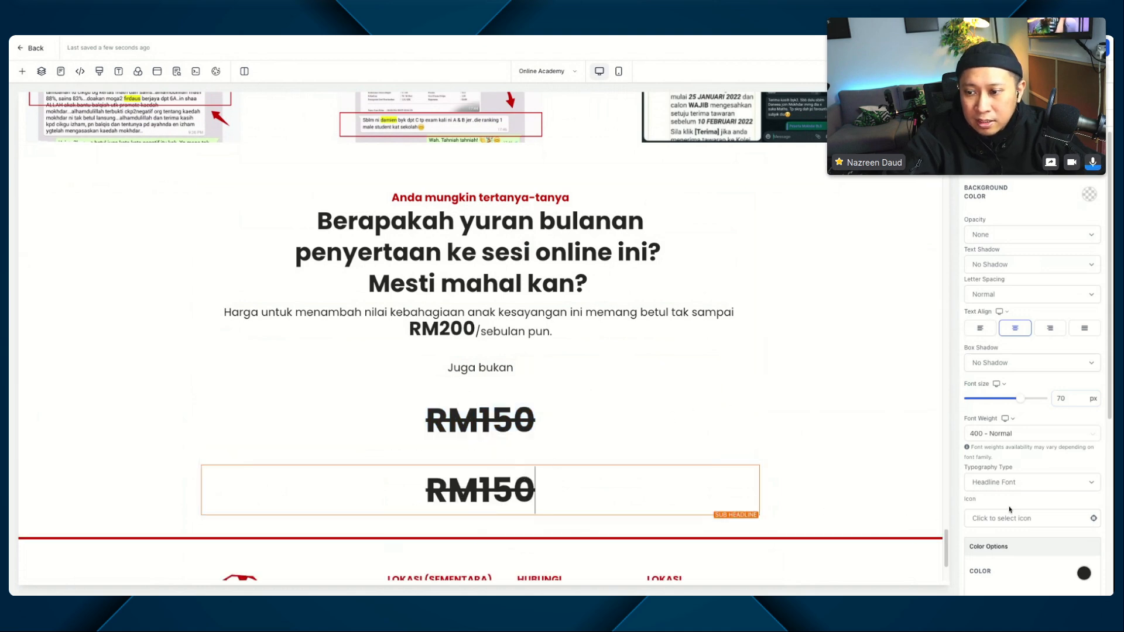
{"action": "scroll", "coordinate": [1009, 509], "scroll_direction": "down", "scroll_amount": 5}
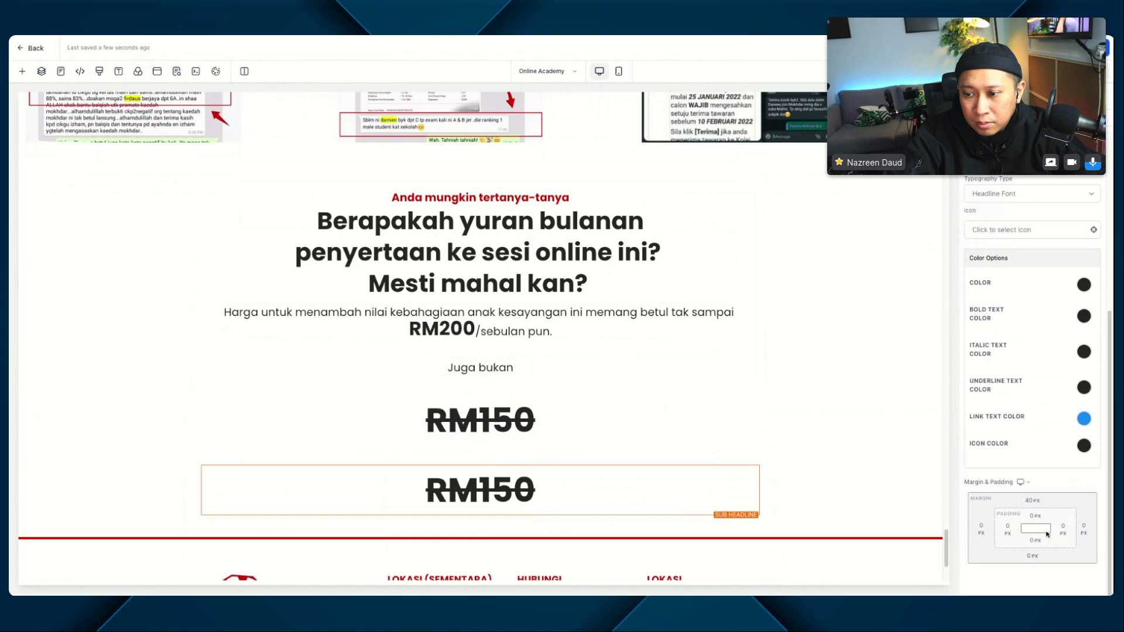
{"action": "left_click", "coordinate": [1038, 502]}
{"action": "left_click", "coordinate": [1050, 546]}
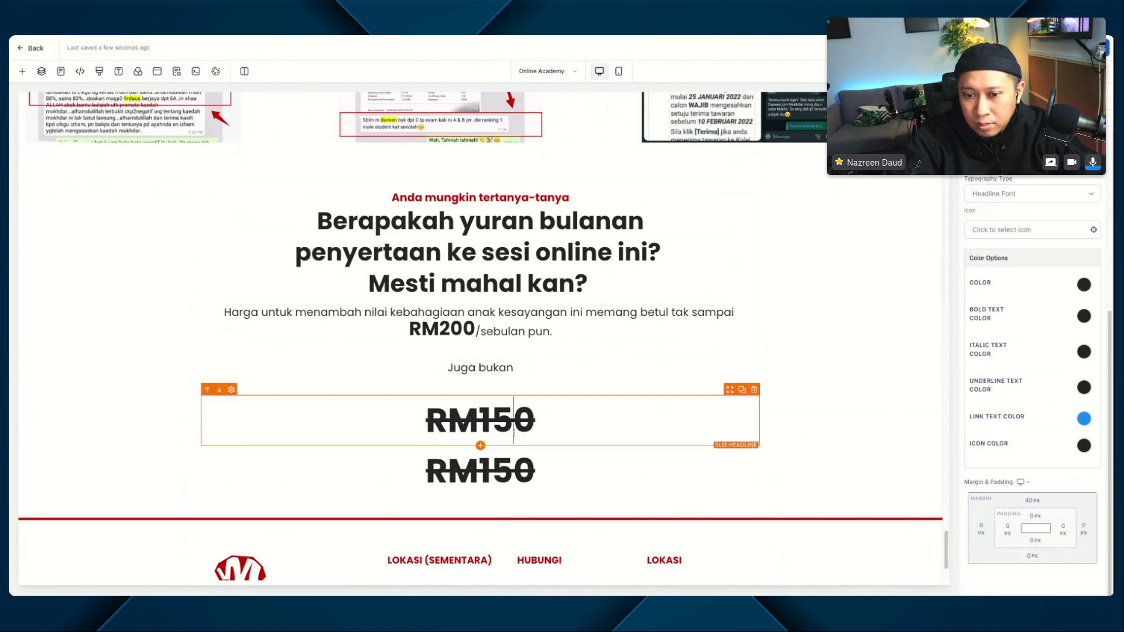
Step: Set the lower RM150 copy's font size to 50 px and change its text to RM100
{"action": "double_click", "coordinate": [492, 468]}
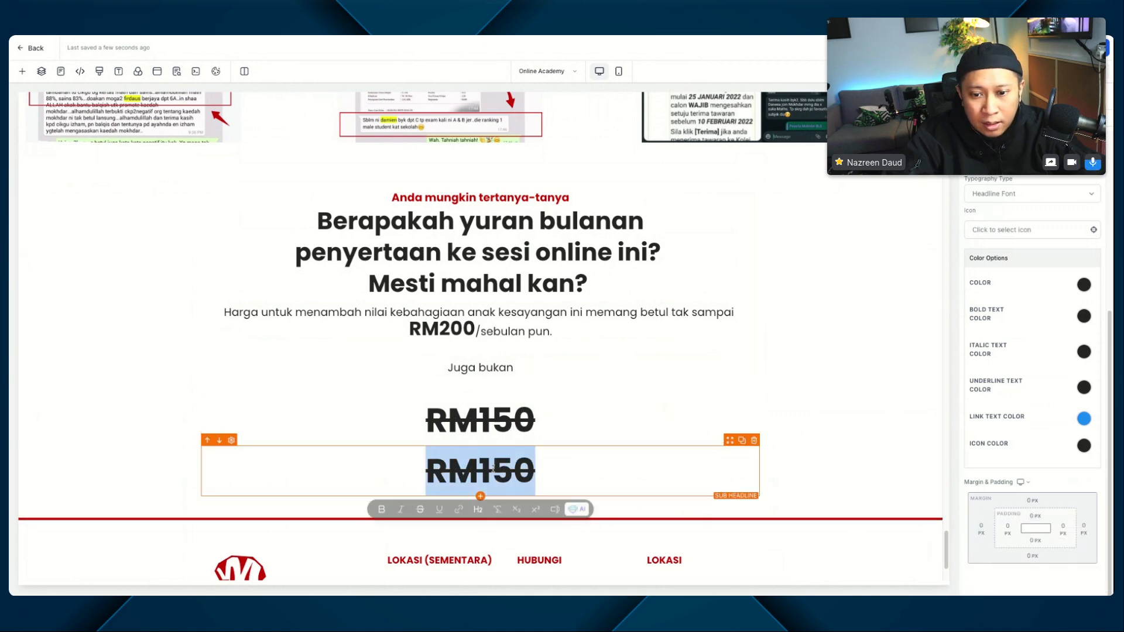
{"action": "scroll", "coordinate": [1089, 266], "scroll_direction": "up", "scroll_amount": 5}
{"action": "scroll", "coordinate": [1088, 266], "scroll_direction": "up", "scroll_amount": 1}
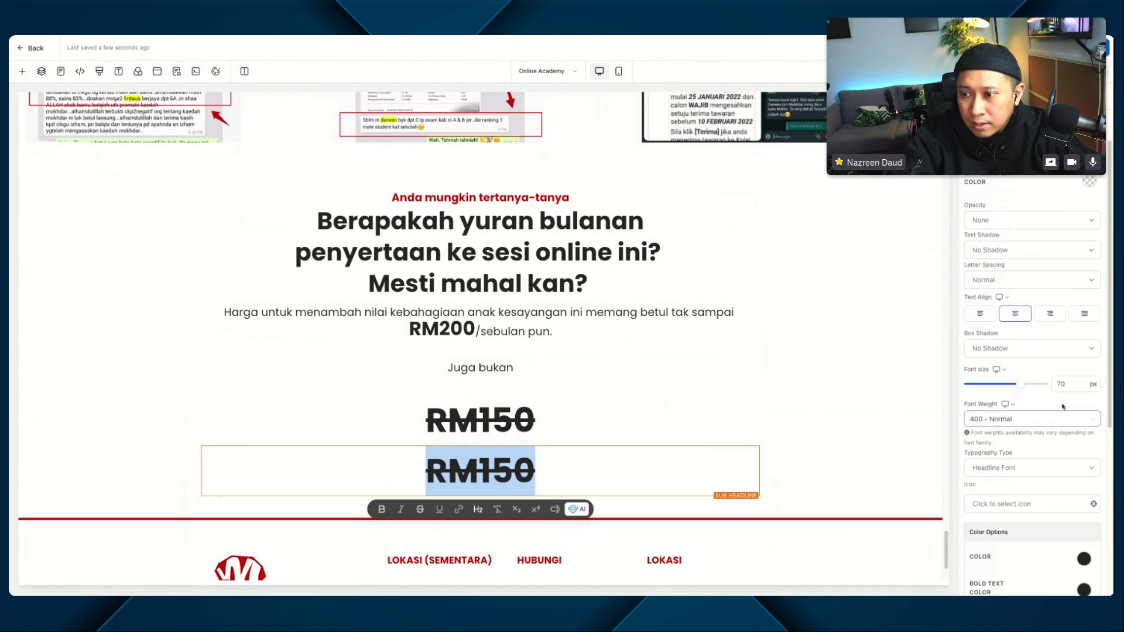
{"action": "double_click", "coordinate": [1084, 385]}
{"action": "type", "text": "50"}
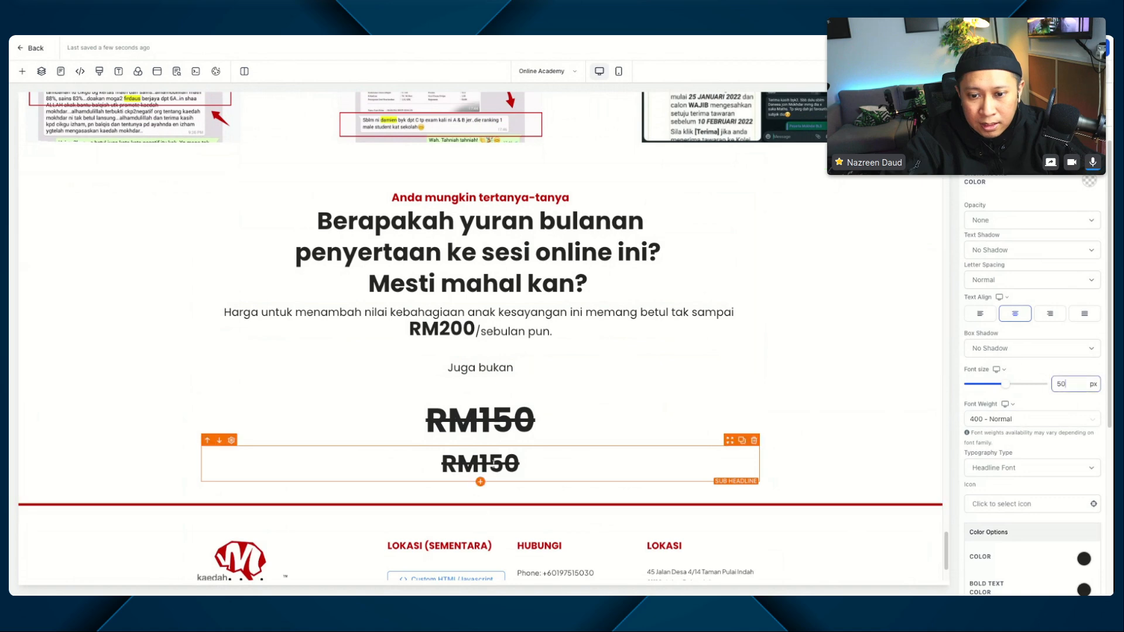
{"action": "left_click_drag", "start_coordinate": [488, 464], "coordinate": [502, 463]}
{"action": "type", "text": "0"}
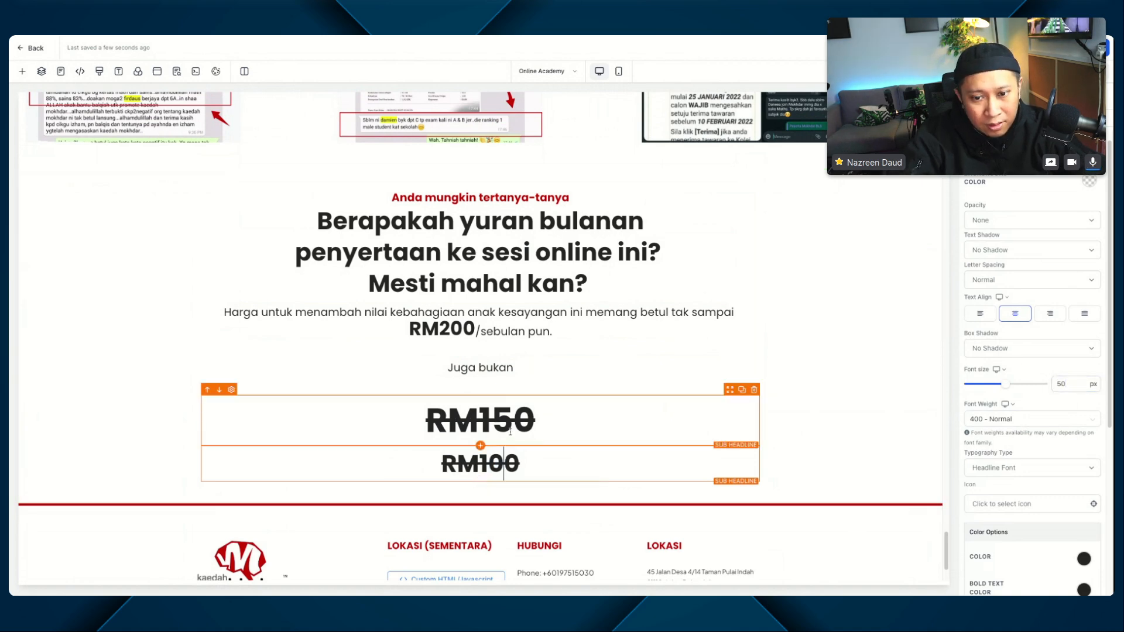
Step: Duplicate the RM100 line and change the lower copy's text to RM80
{"action": "scroll", "coordinate": [527, 418], "scroll_direction": "down", "scroll_amount": 1}
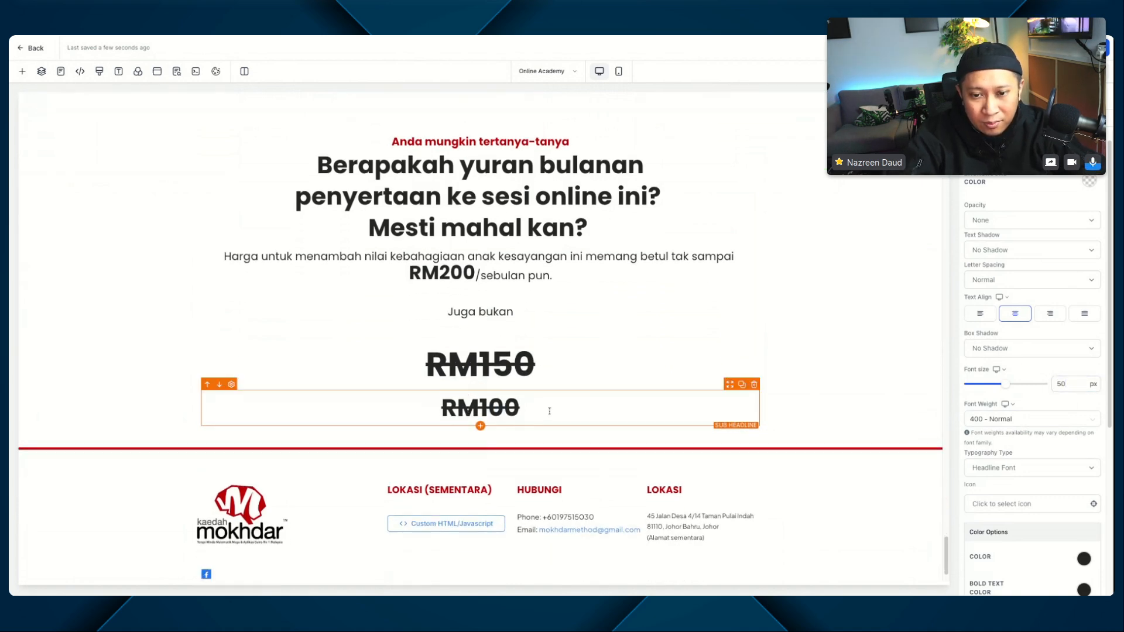
{"action": "left_click", "coordinate": [740, 385]}
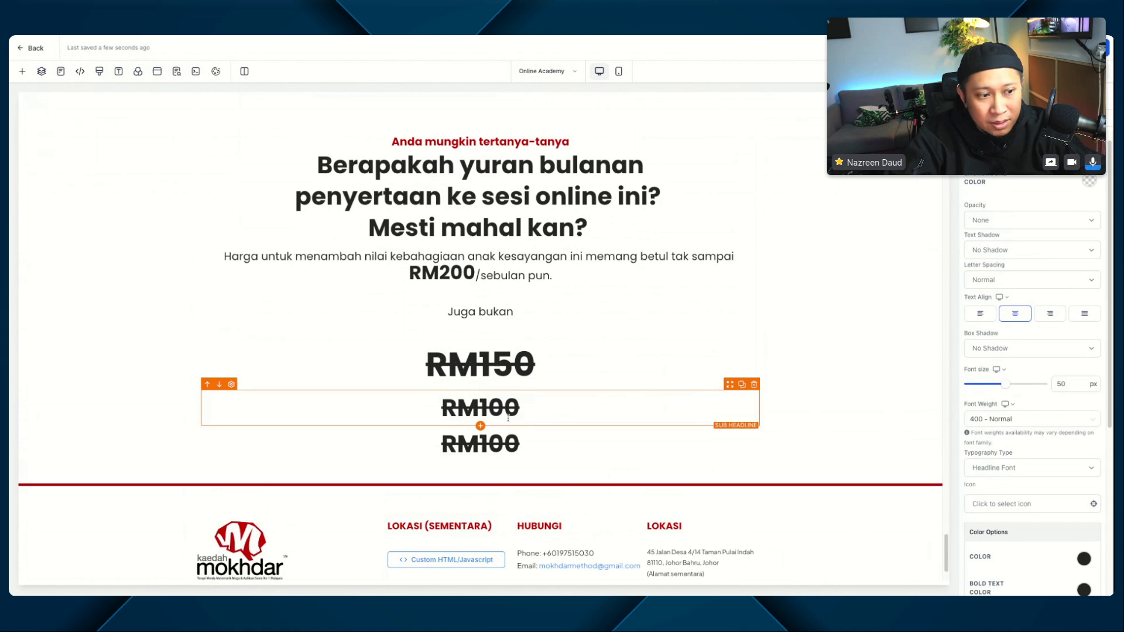
{"action": "left_click", "coordinate": [484, 444]}
{"action": "left_click_drag", "start_coordinate": [479, 444], "coordinate": [497, 443]}
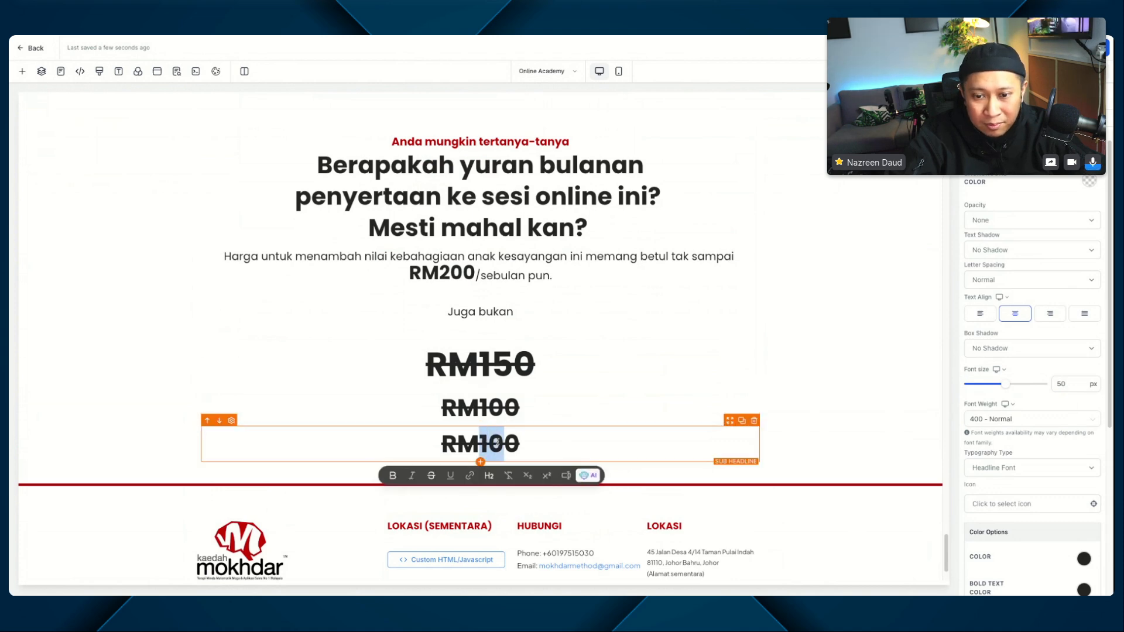
{"action": "type", "text": "8"}
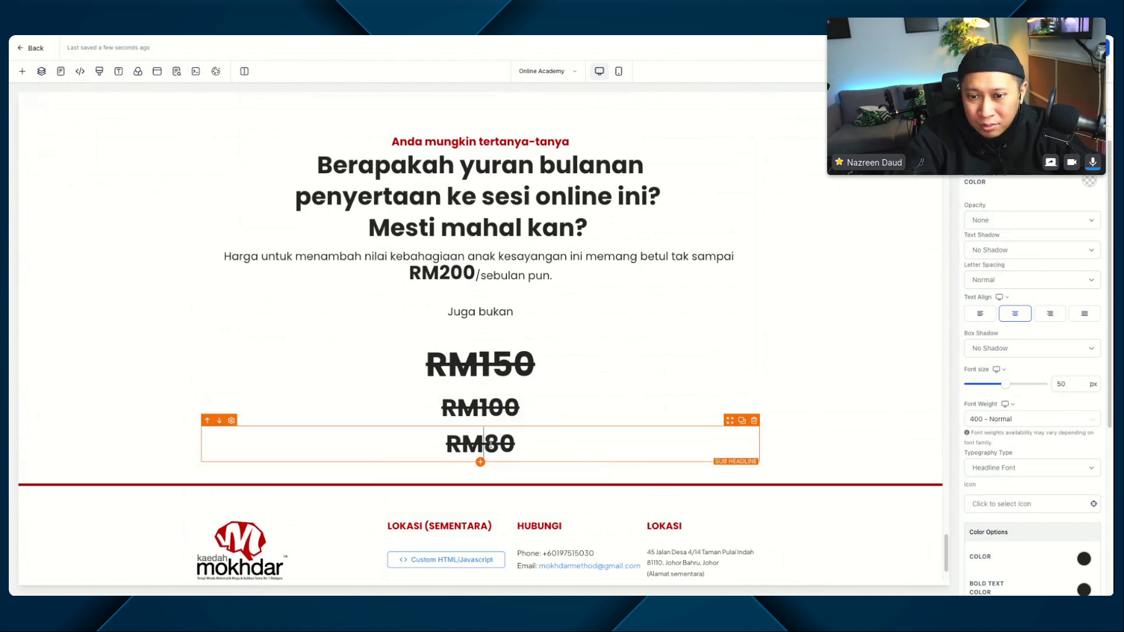
Step: Set the font size of the RM80 line to 30 px
{"action": "double_click", "coordinate": [490, 445]}
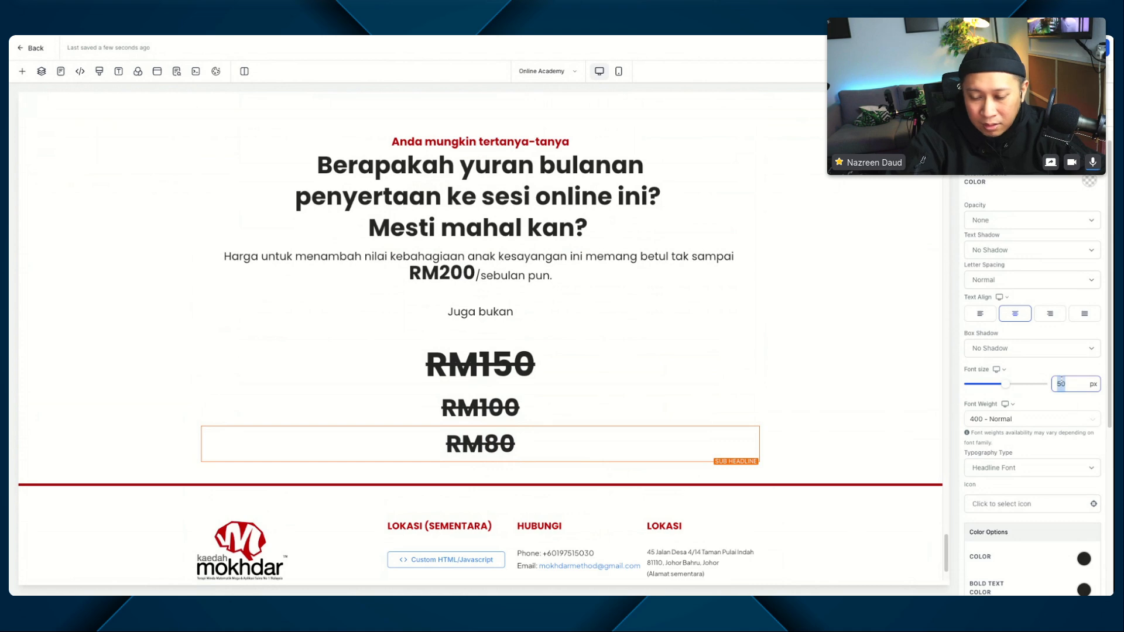
{"action": "type", "text": "30"}
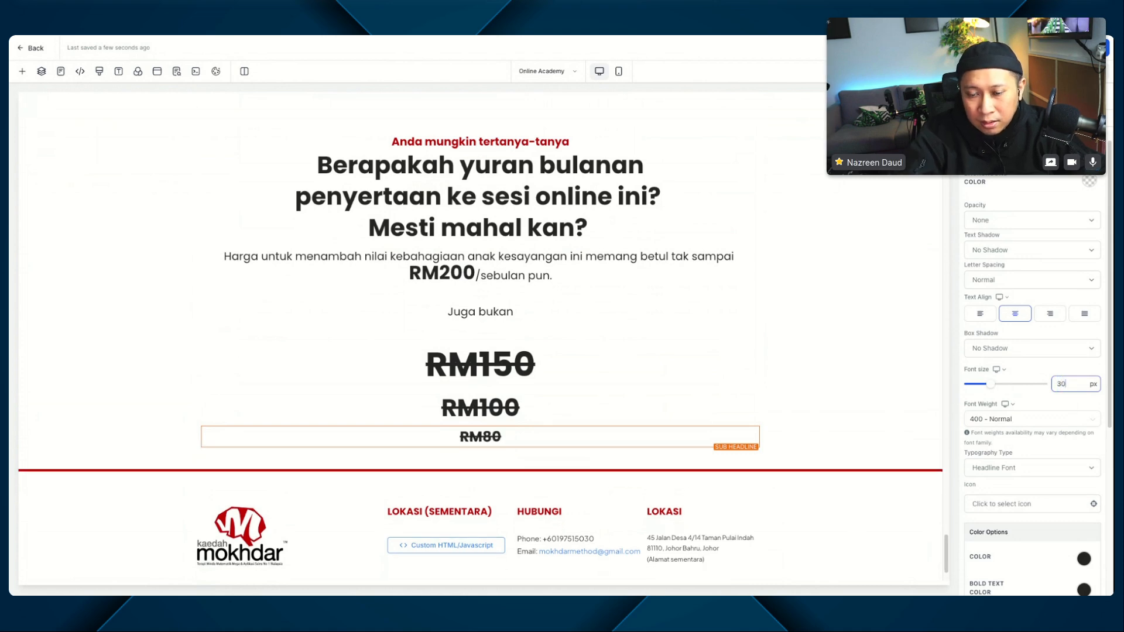
{"action": "left_click", "coordinate": [792, 409]}
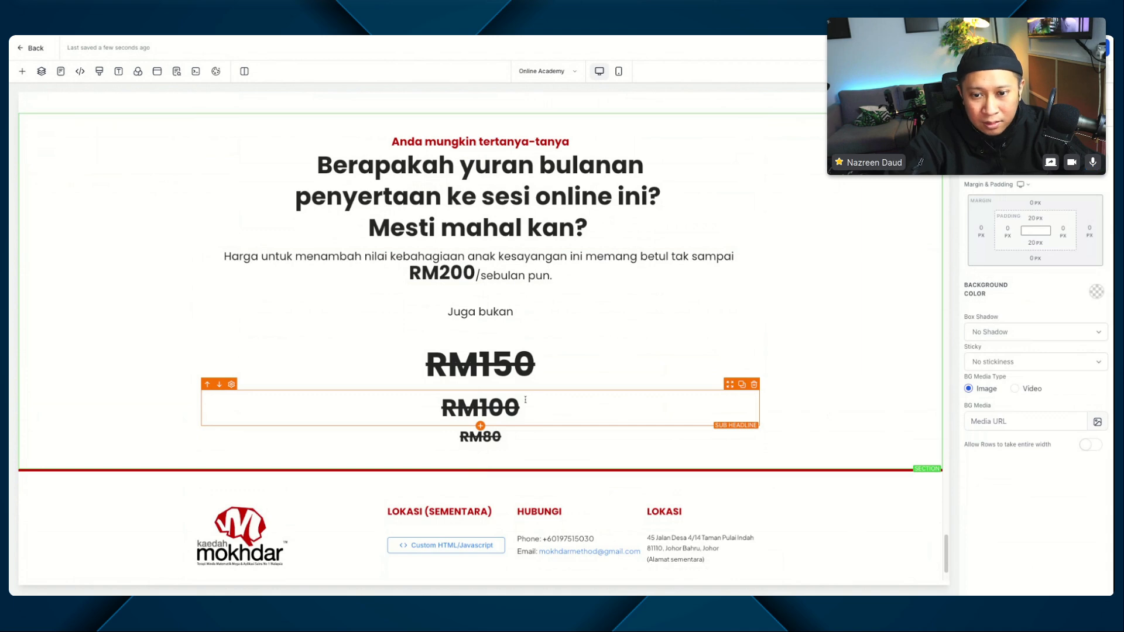
Step: Set the top margin of the RM100 line to -20 px
{"action": "left_click", "coordinate": [525, 401]}
{"action": "left_click", "coordinate": [488, 403]}
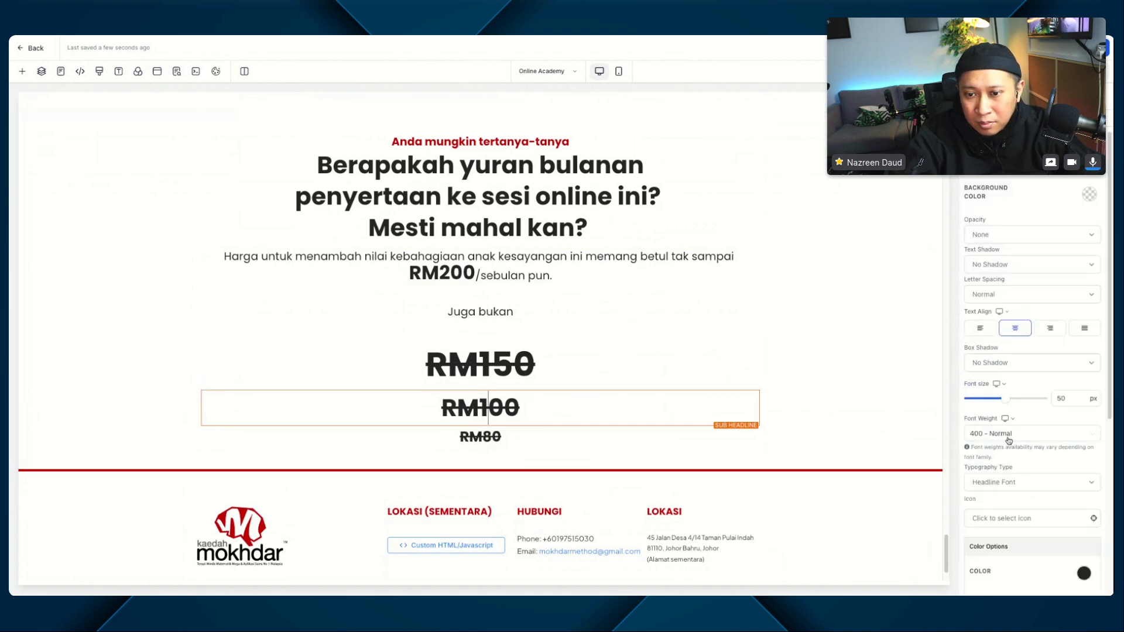
{"action": "scroll", "coordinate": [1058, 407], "scroll_direction": "down", "scroll_amount": 5}
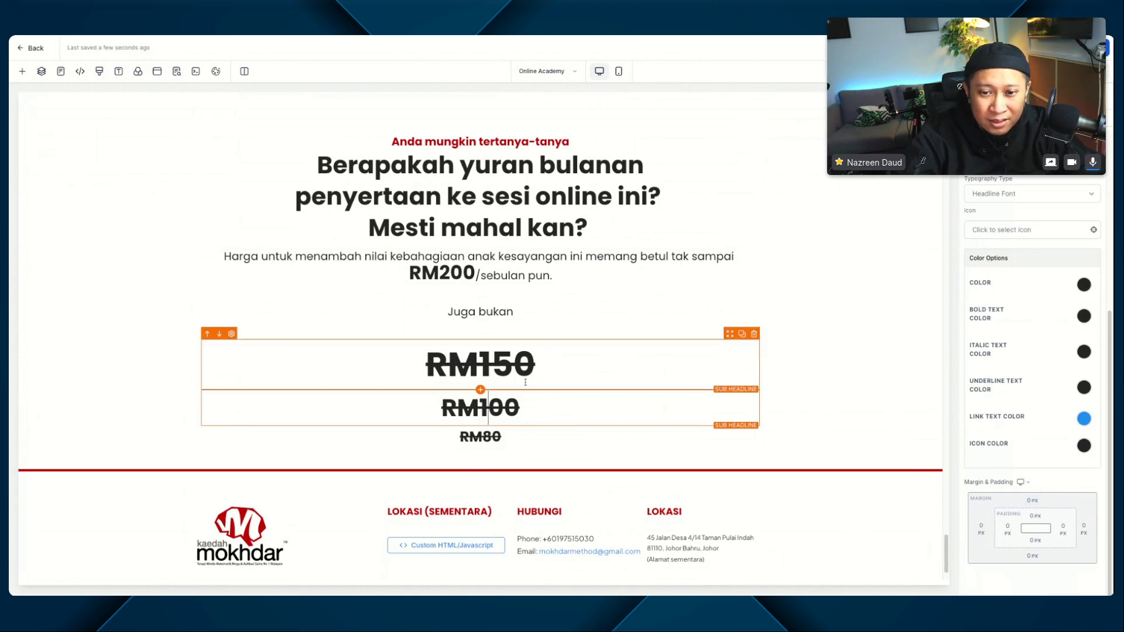
{"action": "left_click", "coordinate": [1033, 507]}
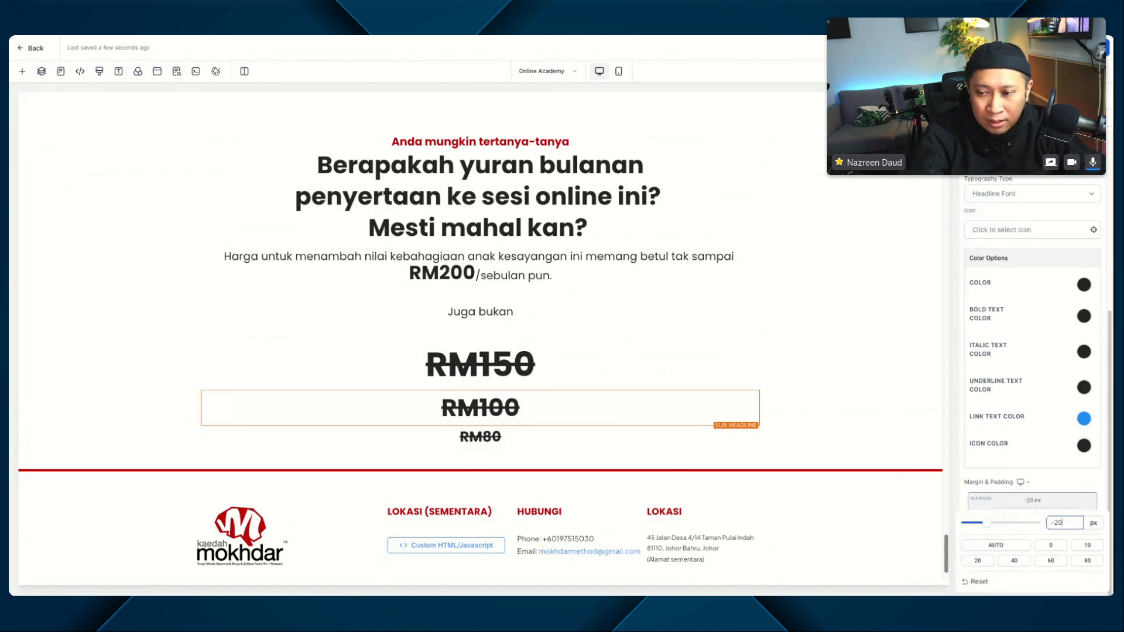
{"action": "left_click", "coordinate": [1078, 487]}
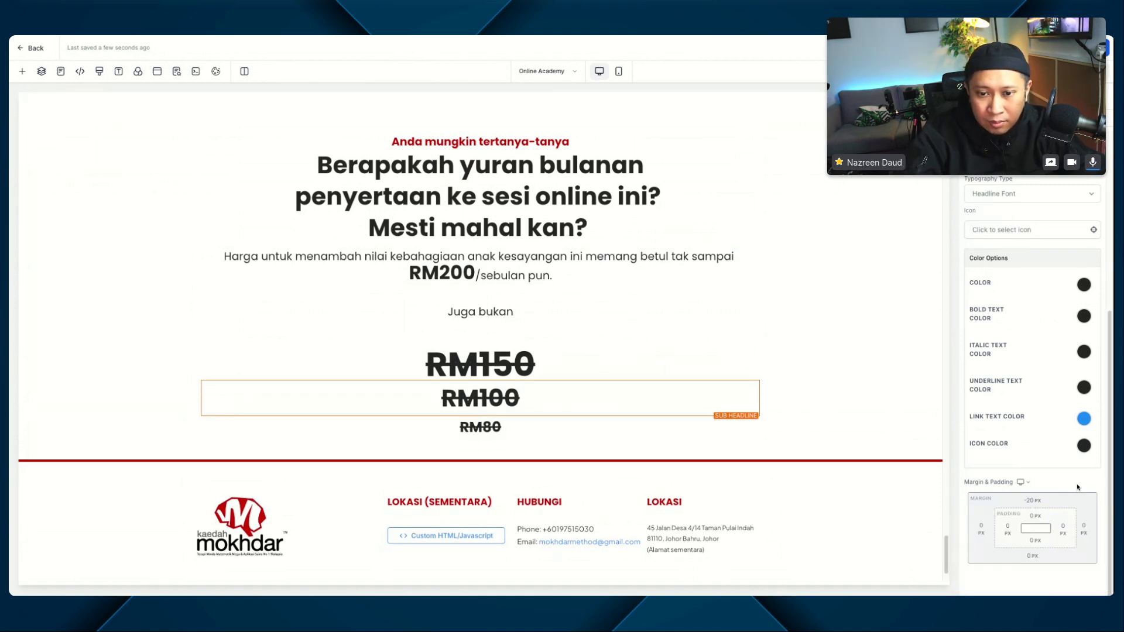
Step: Set the top margin of the RM80 line to -10 px
{"action": "left_click", "coordinate": [529, 430]}
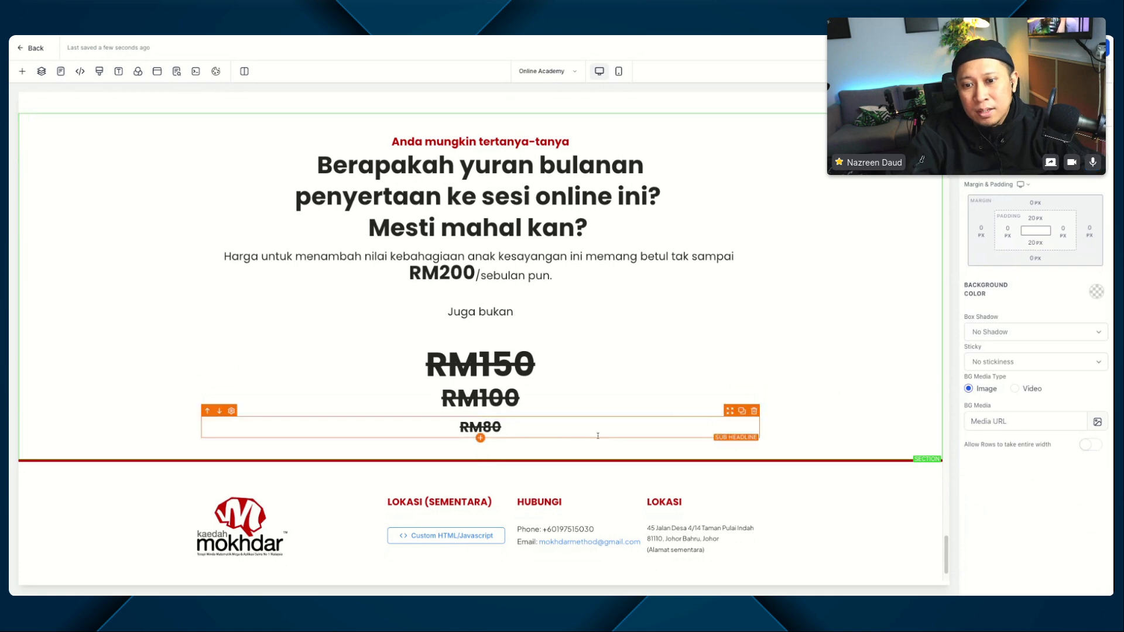
{"action": "scroll", "coordinate": [995, 439], "scroll_direction": "down", "scroll_amount": 5}
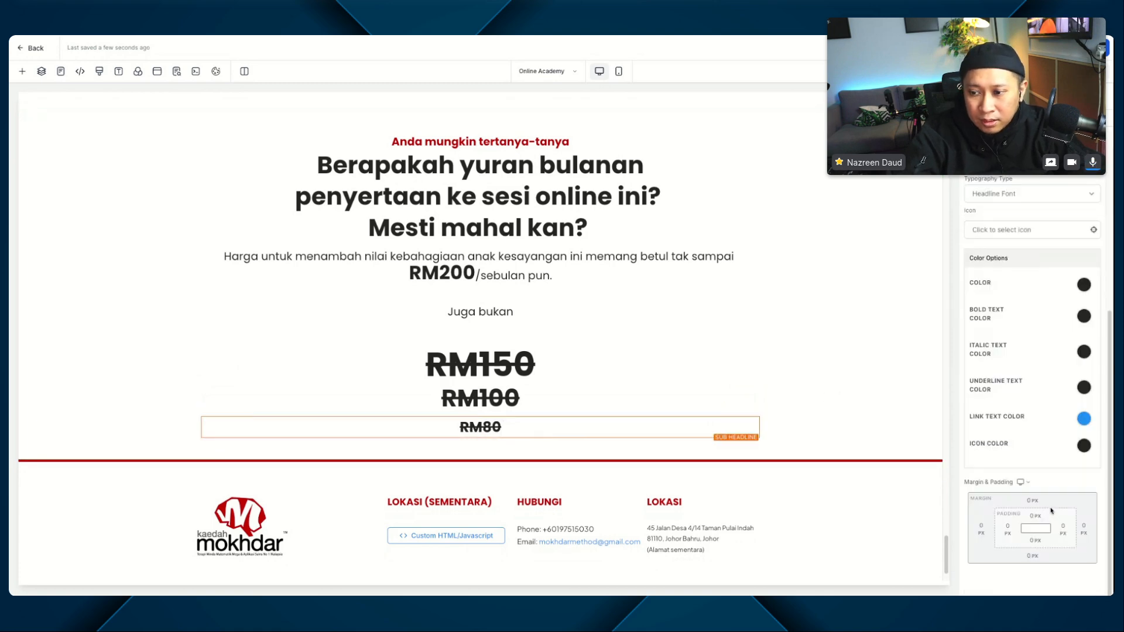
{"action": "left_click", "coordinate": [1048, 503]}
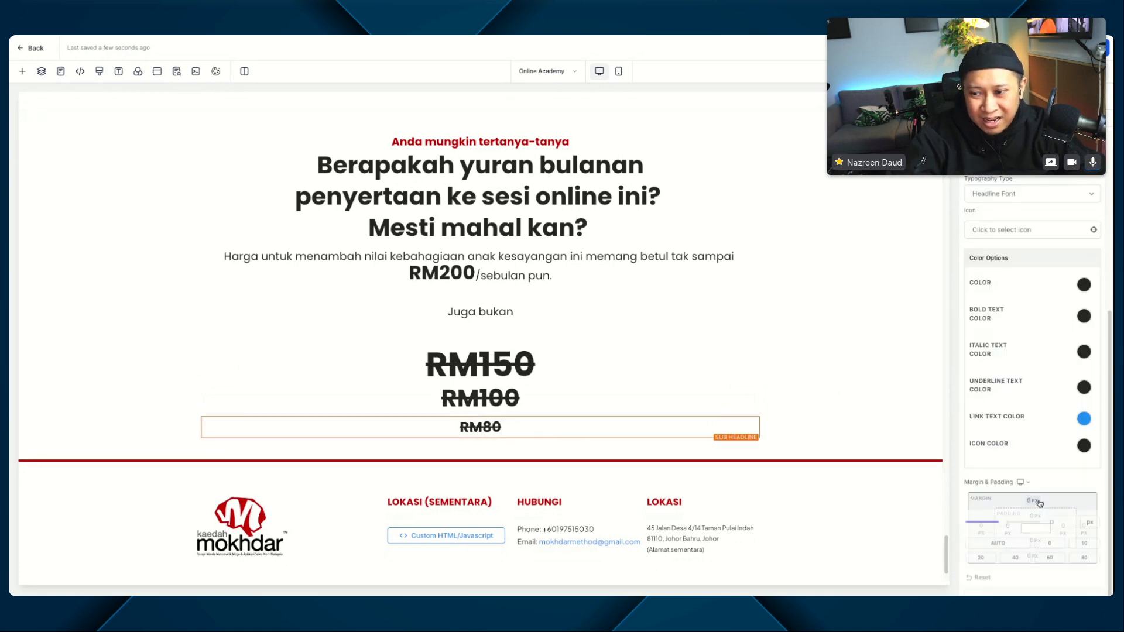
{"action": "type", "text": "-10"}
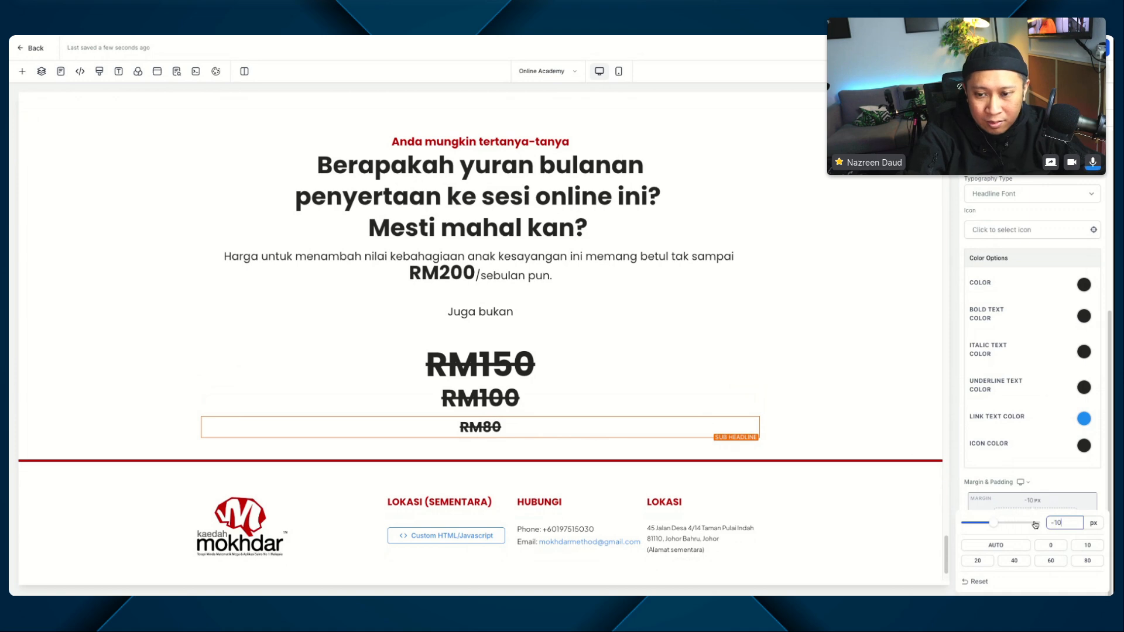
{"action": "left_click", "coordinate": [847, 404]}
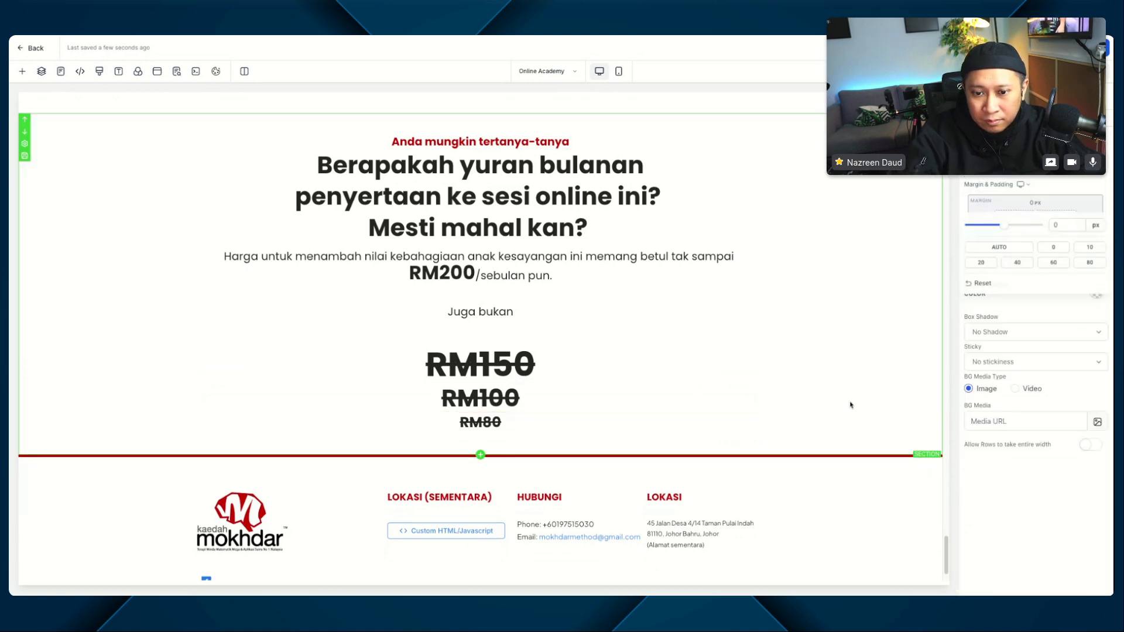
{"action": "left_click", "coordinate": [382, 294]}
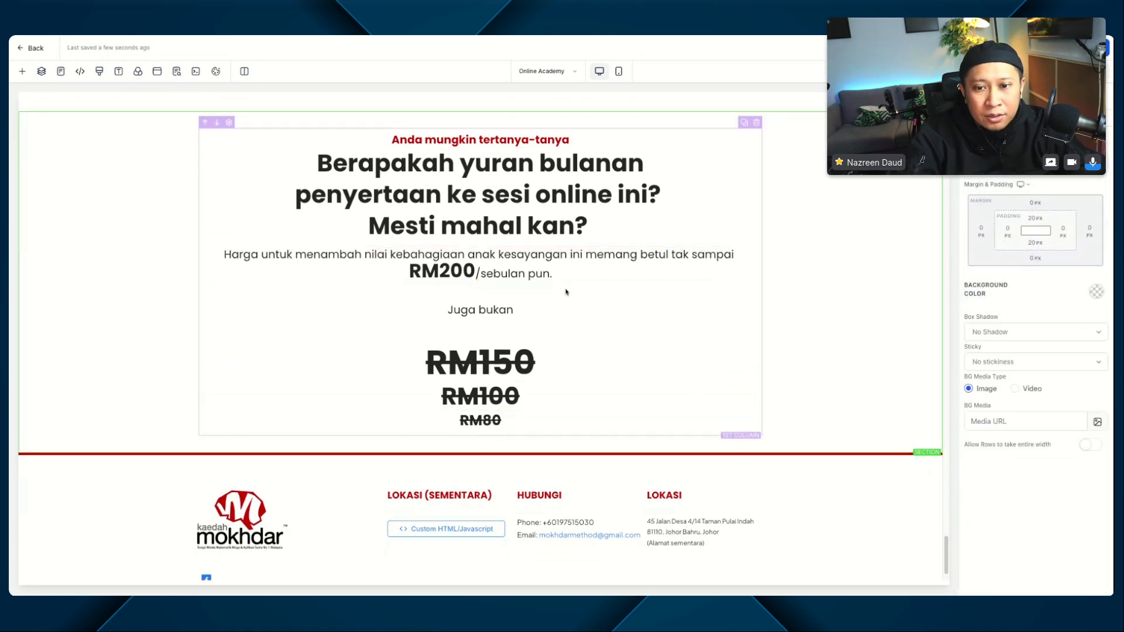
Step: Set the top margin of the RM150 line to 20 px
{"action": "scroll", "coordinate": [562, 310], "scroll_direction": "down", "scroll_amount": 1}
{"action": "scroll", "coordinate": [494, 353], "scroll_direction": "down", "scroll_amount": 1}
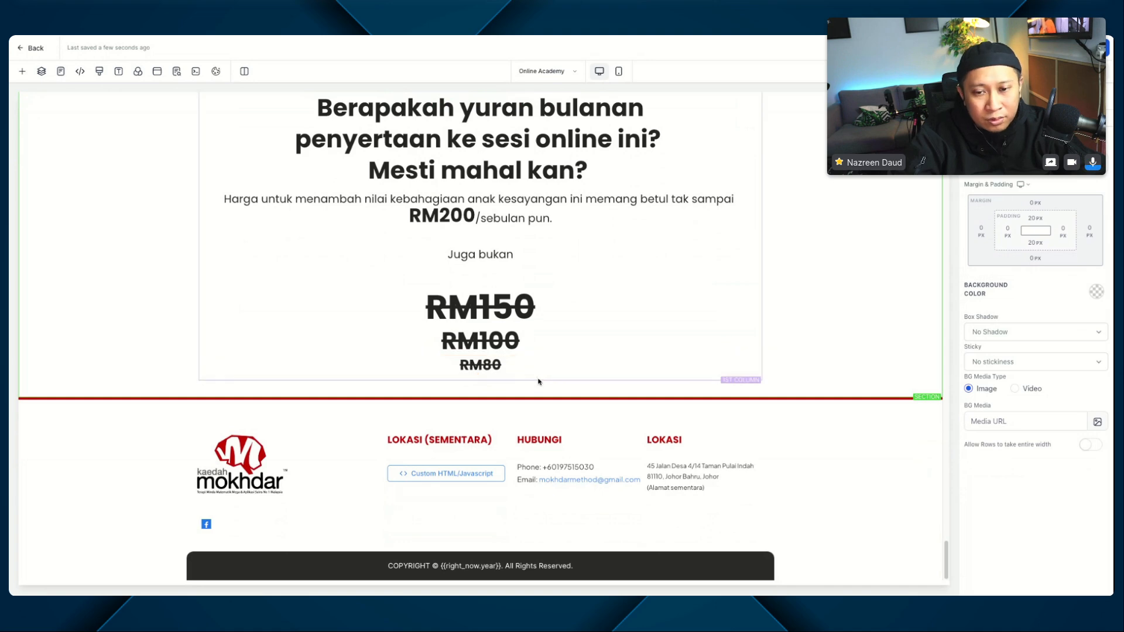
{"action": "left_click", "coordinate": [500, 269]}
{"action": "left_click", "coordinate": [513, 308]}
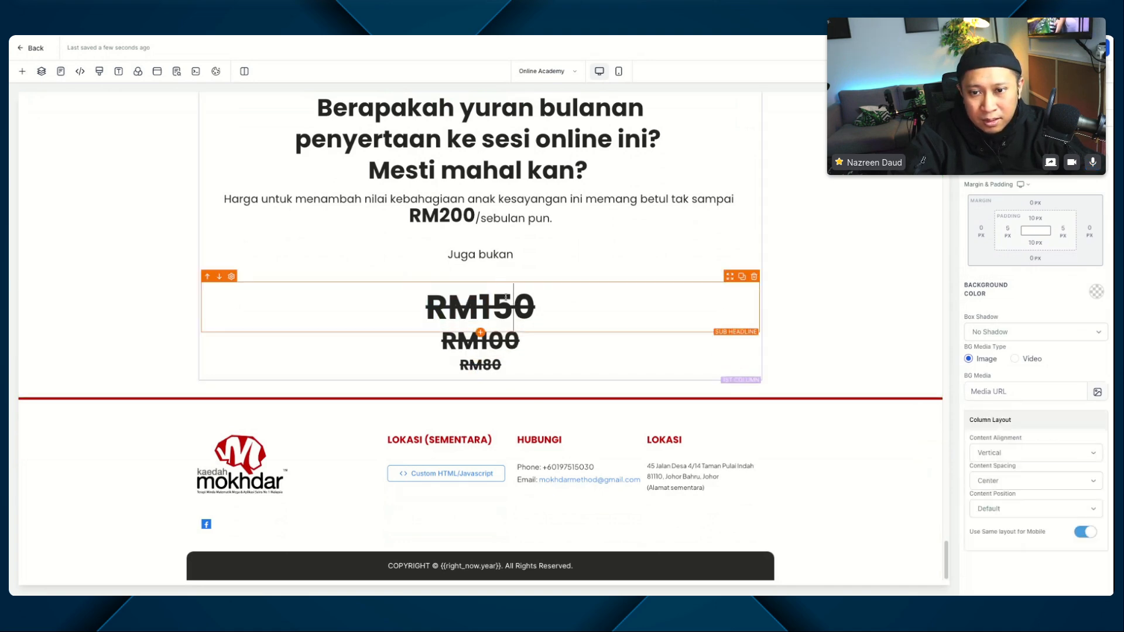
{"action": "left_click", "coordinate": [1040, 502]}
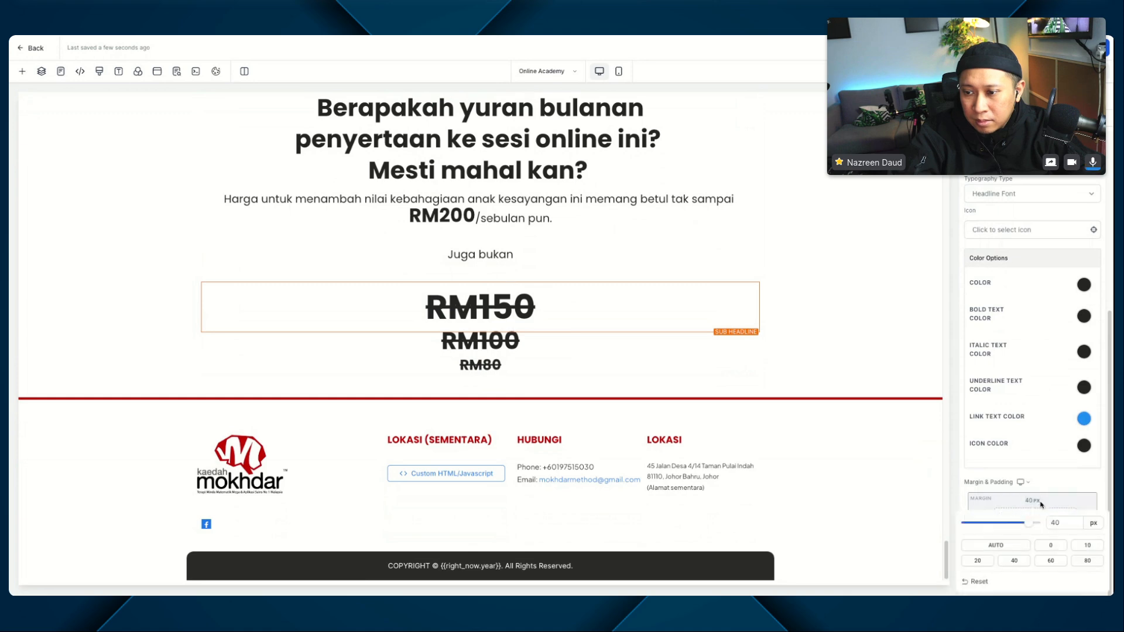
{"action": "left_click", "coordinate": [978, 561]}
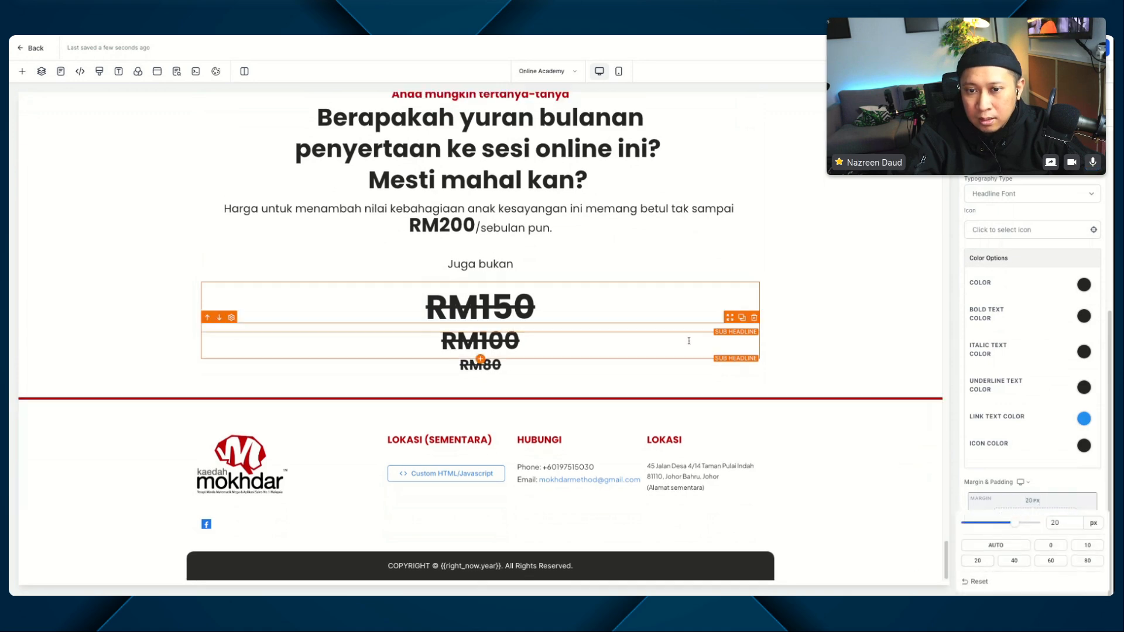
{"action": "left_click", "coordinate": [785, 296]}
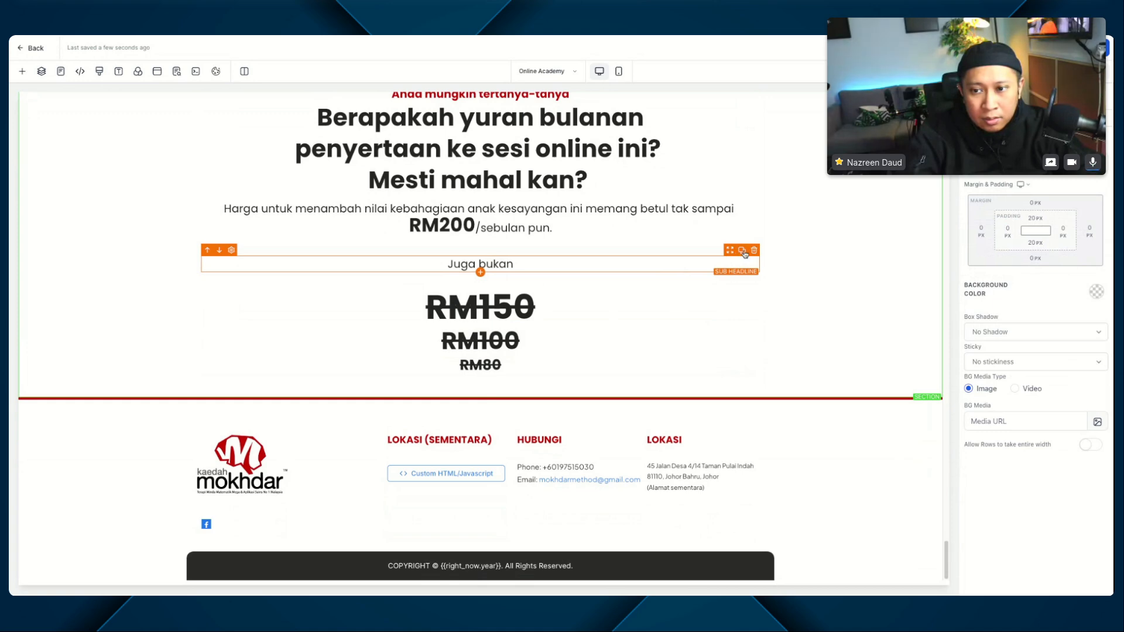
Step: Duplicate the "Juga bukan" line and move the copy below the RM80 line
{"action": "left_click", "coordinate": [742, 251]}
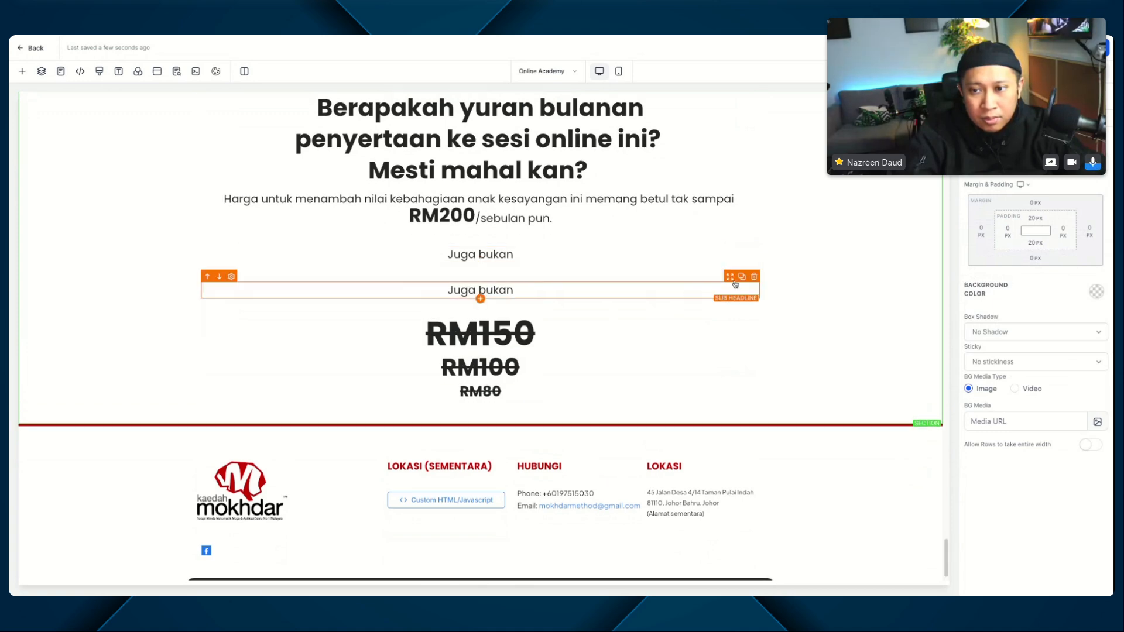
{"action": "left_click_drag", "start_coordinate": [735, 285], "coordinate": [752, 388]}
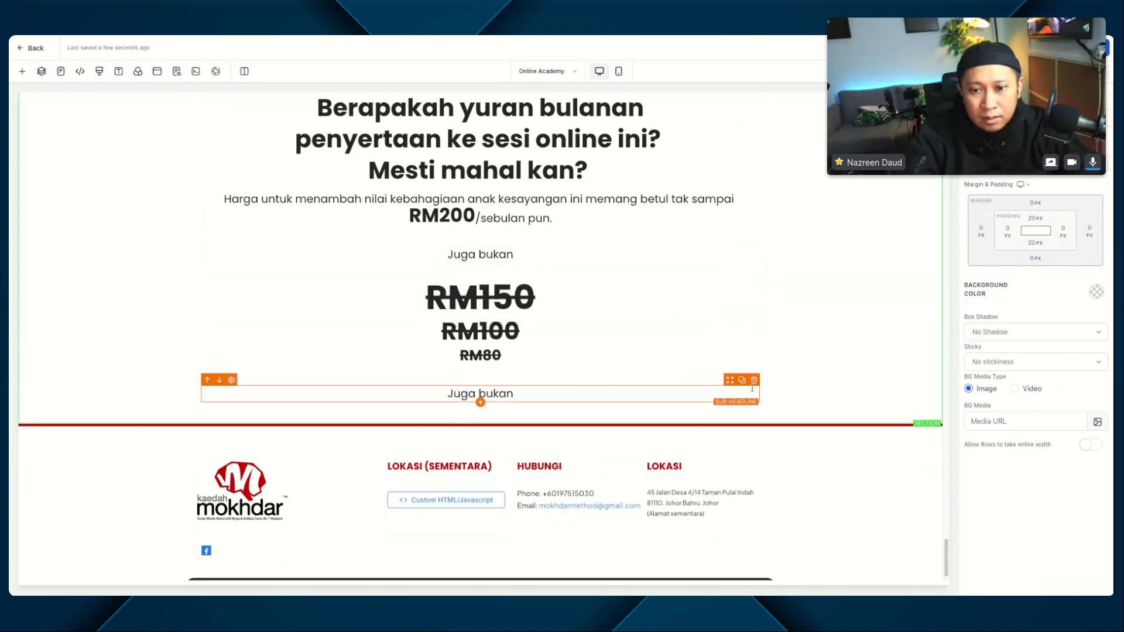
{"action": "scroll", "coordinate": [752, 388], "scroll_direction": "down", "scroll_amount": 1}
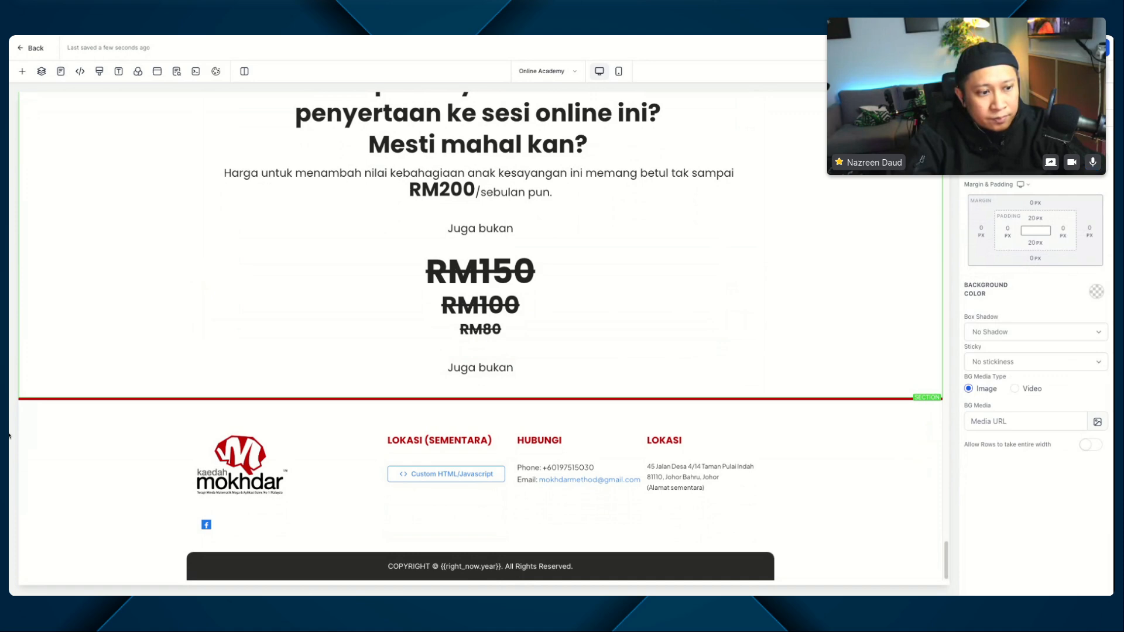
Step: Replace the text of the "Juga bukan" copy below RM80 with "TETAPI HANYA", without a trailing empty line
{"action": "triple_click", "coordinate": [473, 367]}
{"action": "type", "text": "TETAPI HANYA"}
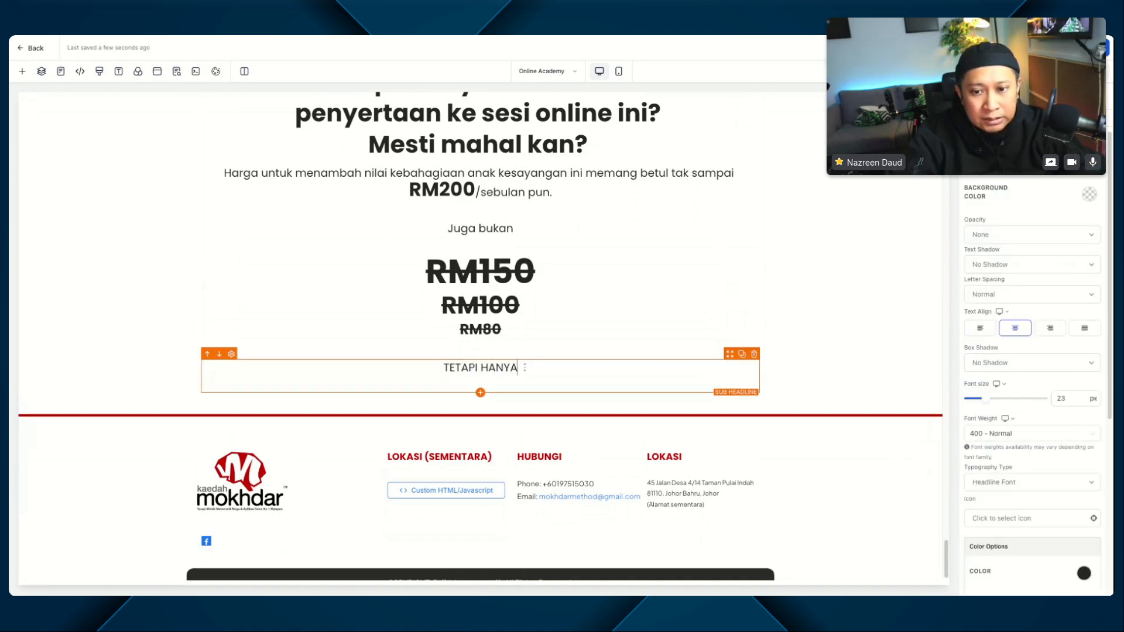
{"action": "key", "text": "BackSpace"}
{"action": "type", "text": "A"}
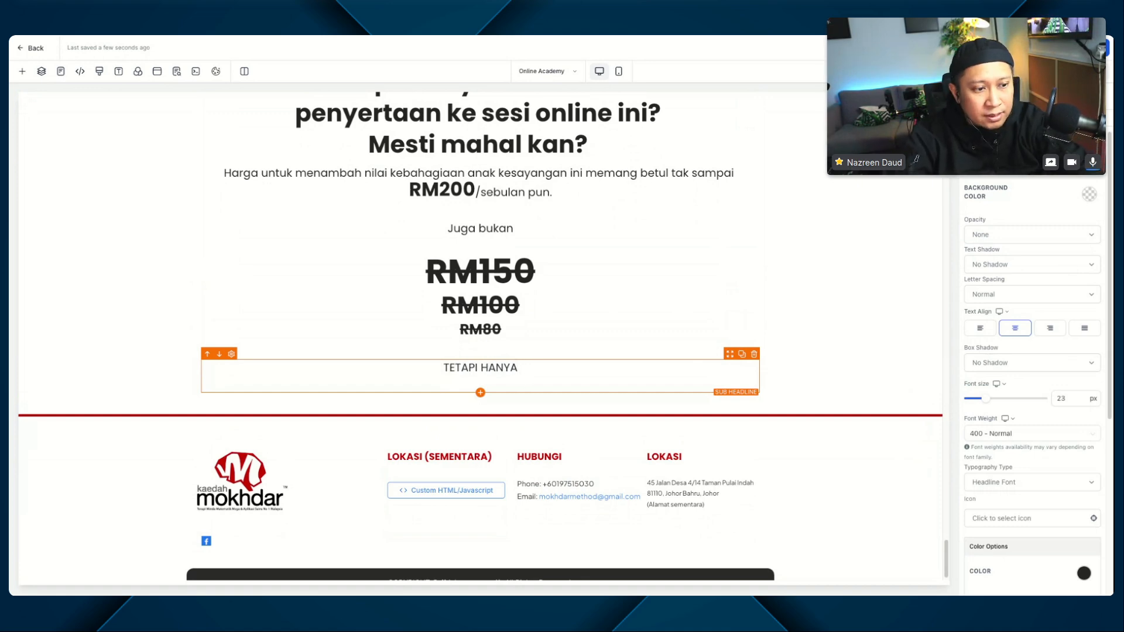
{"action": "key", "text": "BackSpace"}
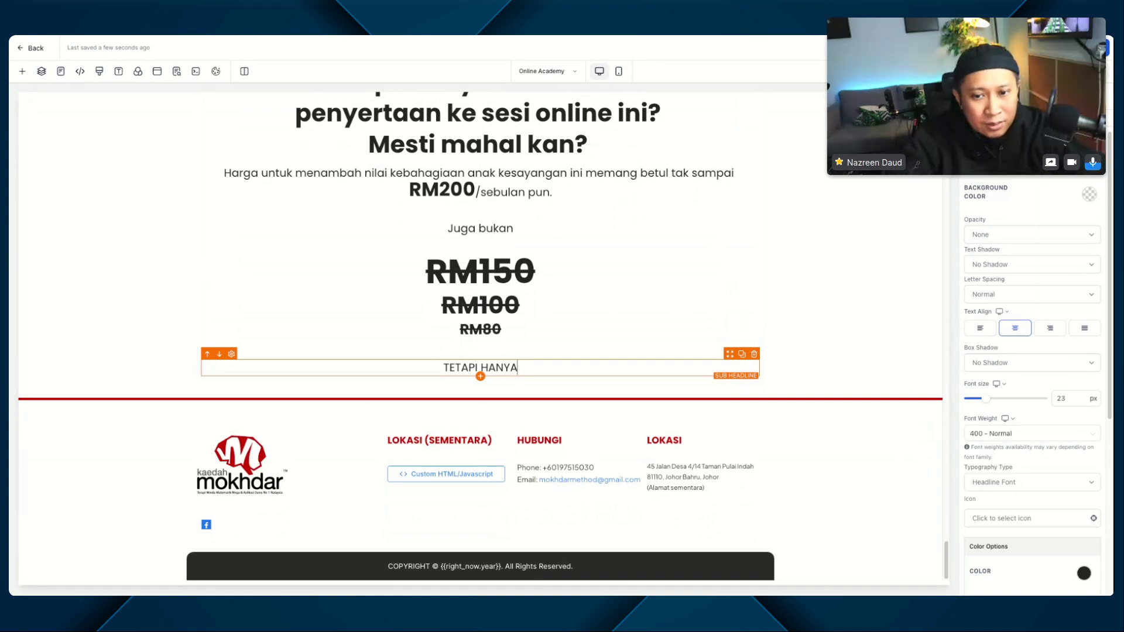
Step: Duplicate the yellow-highlighted "Strong Memory + High Mathematical Solving" headline and move the copy below "TETAPI HANYA"
{"action": "scroll", "coordinate": [585, 310], "scroll_direction": "up", "scroll_amount": 20}
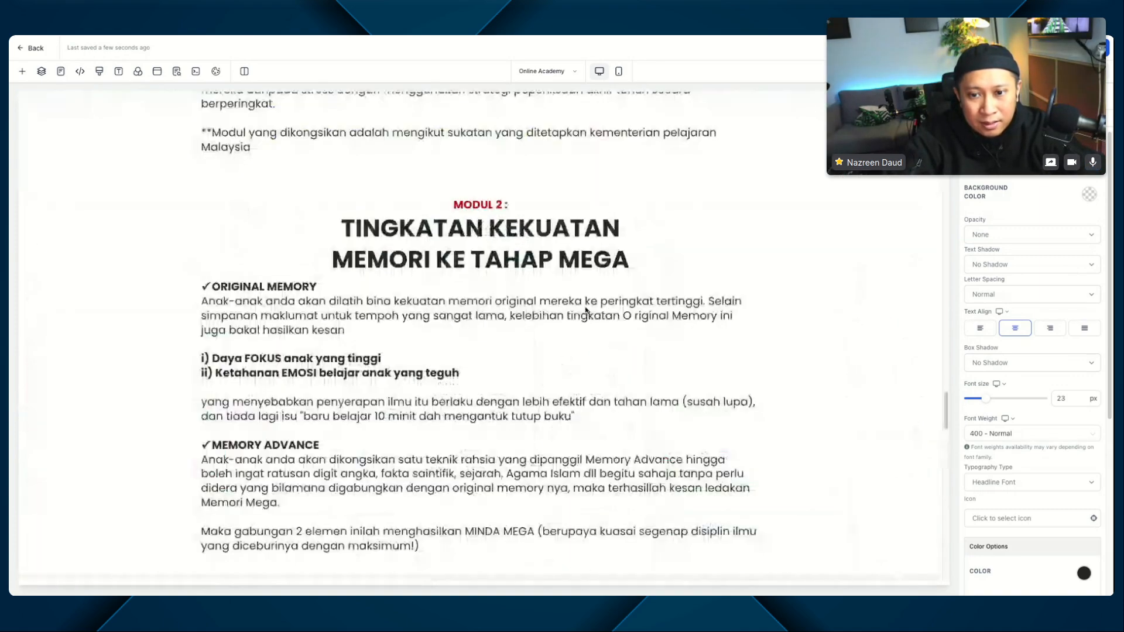
{"action": "scroll", "coordinate": [585, 310], "scroll_direction": "down", "scroll_amount": 9}
{"action": "scroll", "coordinate": [731, 263], "scroll_direction": "up", "scroll_amount": 4}
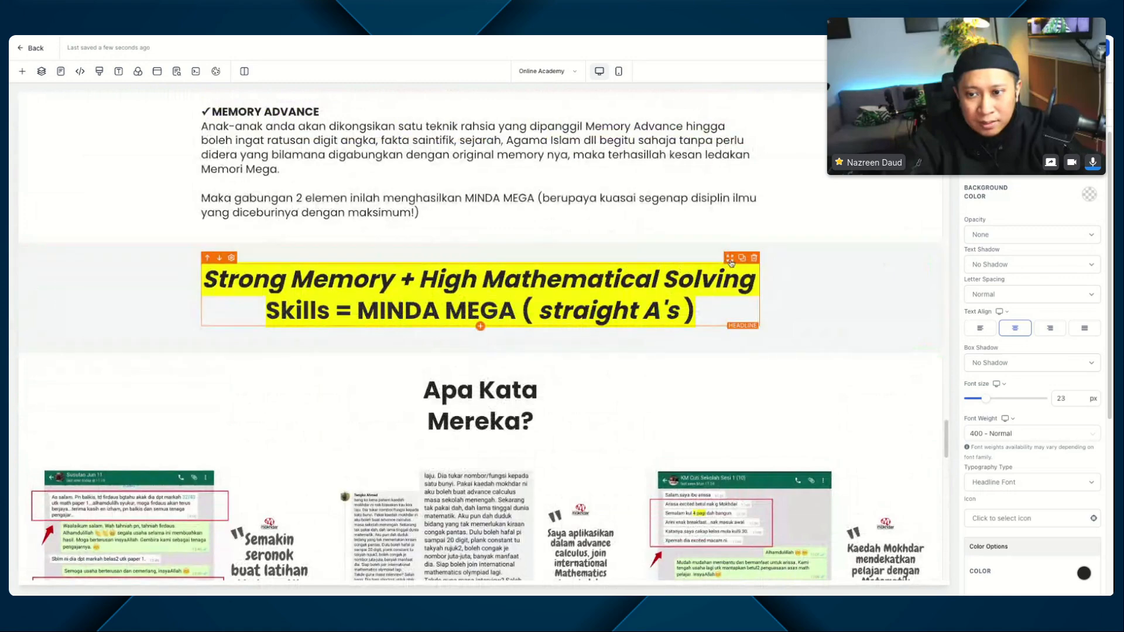
{"action": "left_click", "coordinate": [741, 258]}
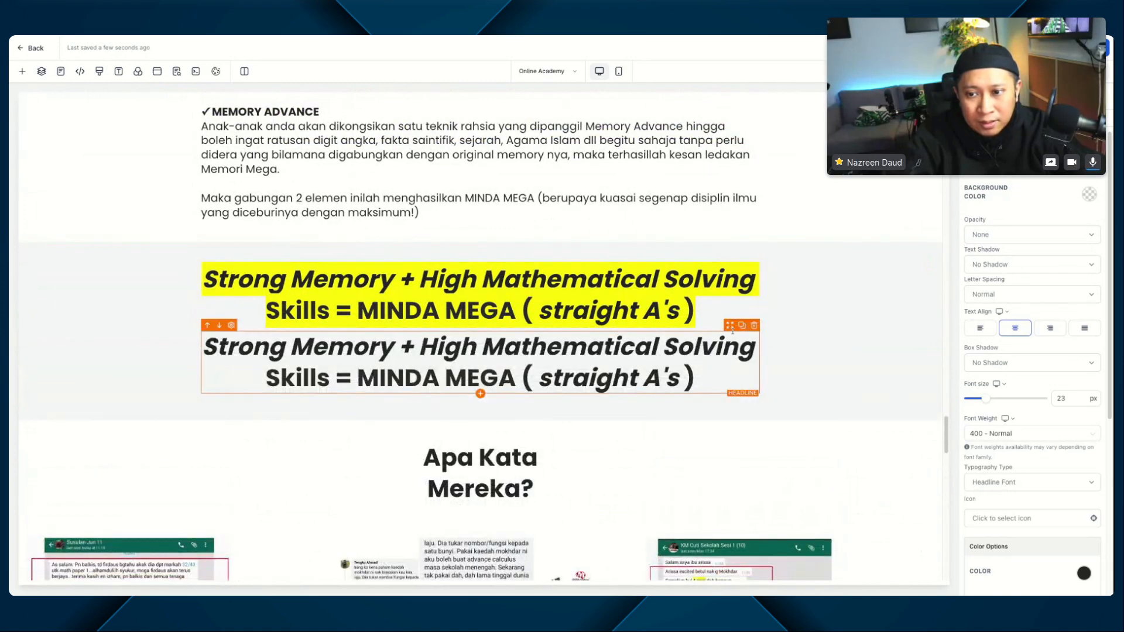
{"action": "scroll", "coordinate": [732, 330], "scroll_direction": "down", "scroll_amount": 15}
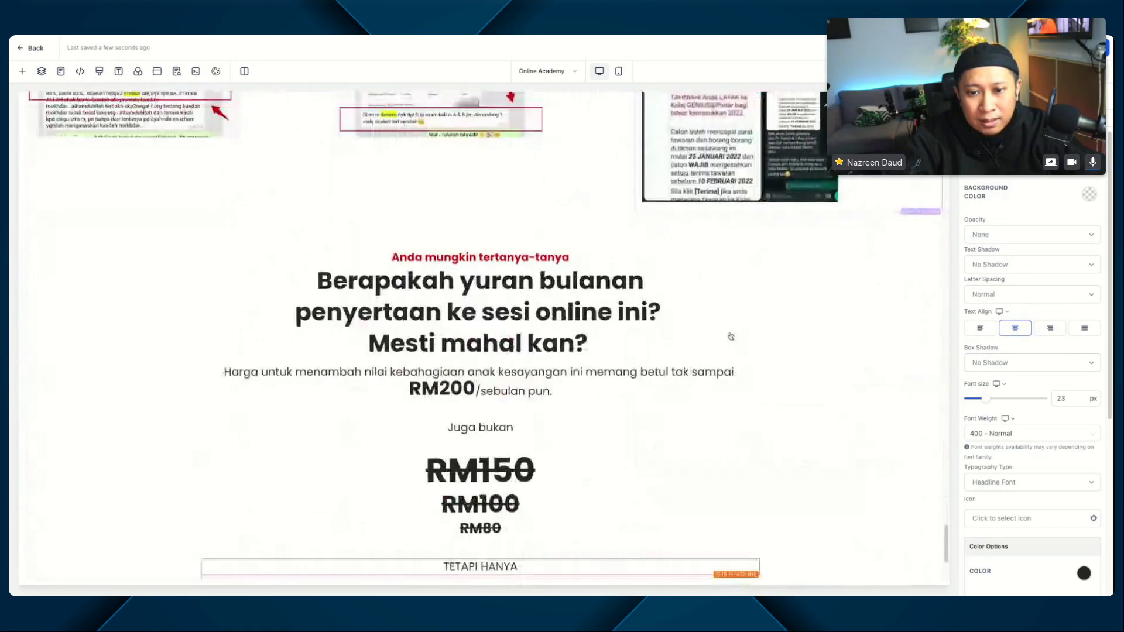
{"action": "scroll", "coordinate": [731, 336], "scroll_direction": "down", "scroll_amount": 5}
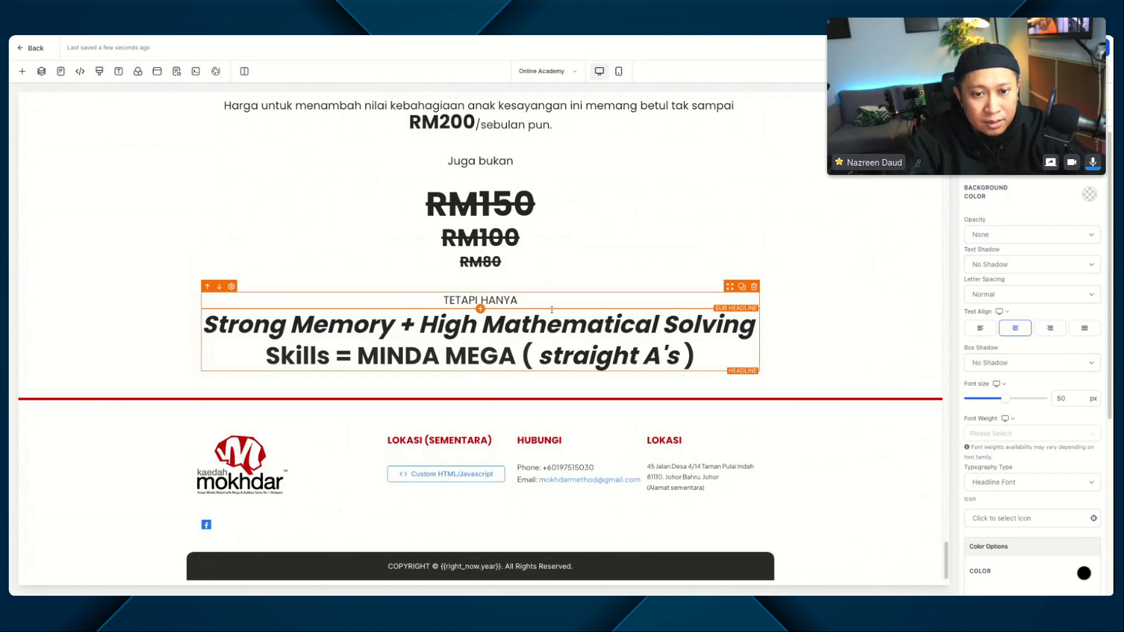
Step: Add the copied headline's CSS selector followed by "strong" to the yellow background rule in the page's custom CSS and save it
{"action": "left_click", "coordinate": [754, 351]}
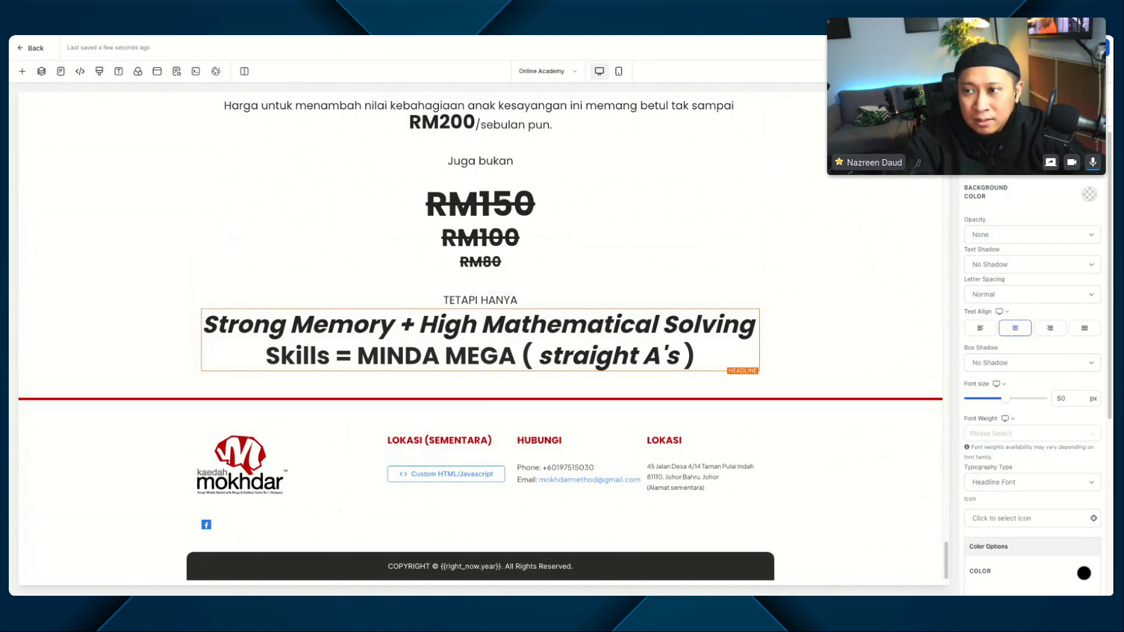
{"action": "scroll", "coordinate": [1078, 475], "scroll_direction": "down", "scroll_amount": 5}
{"action": "left_click", "coordinate": [1084, 385]}
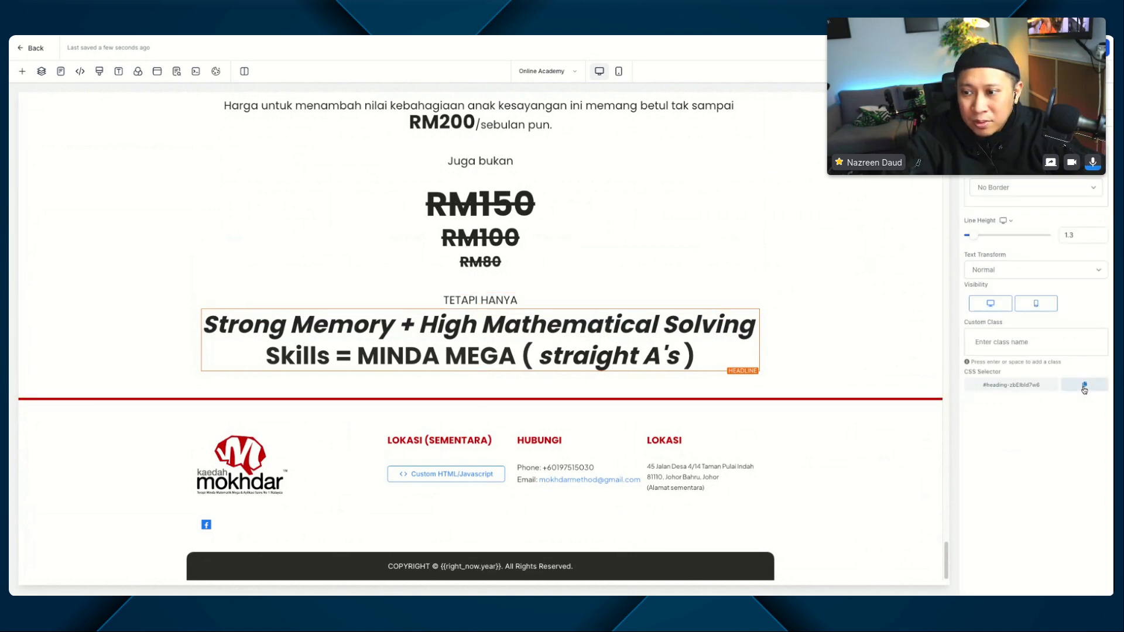
{"action": "left_click", "coordinate": [99, 72]}
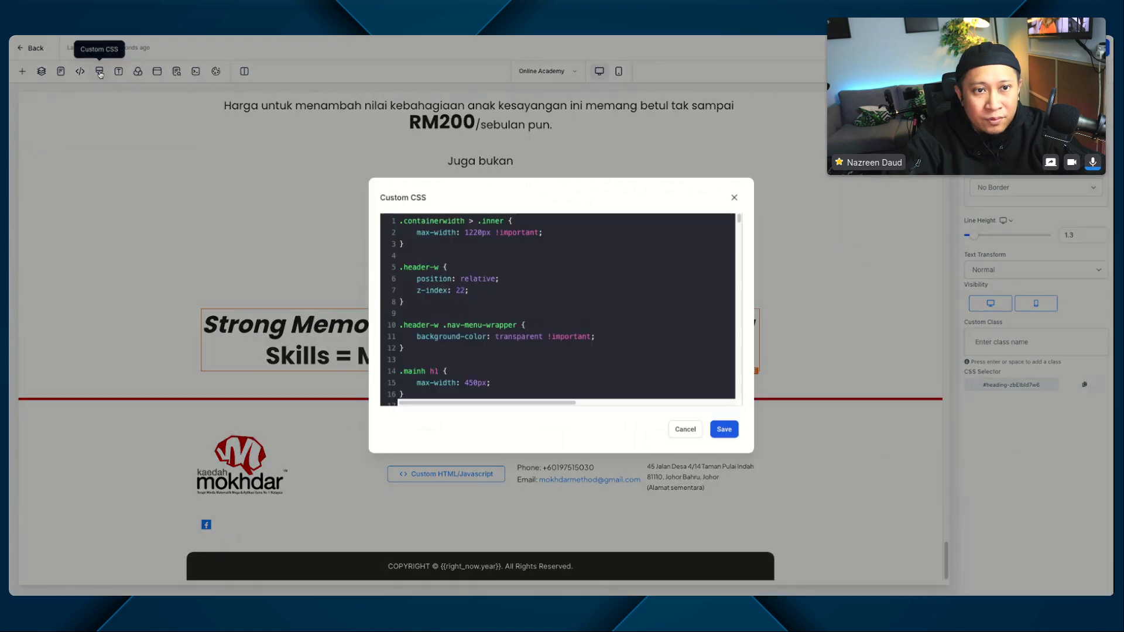
{"action": "scroll", "coordinate": [526, 316], "scroll_direction": "down", "scroll_amount": 20}
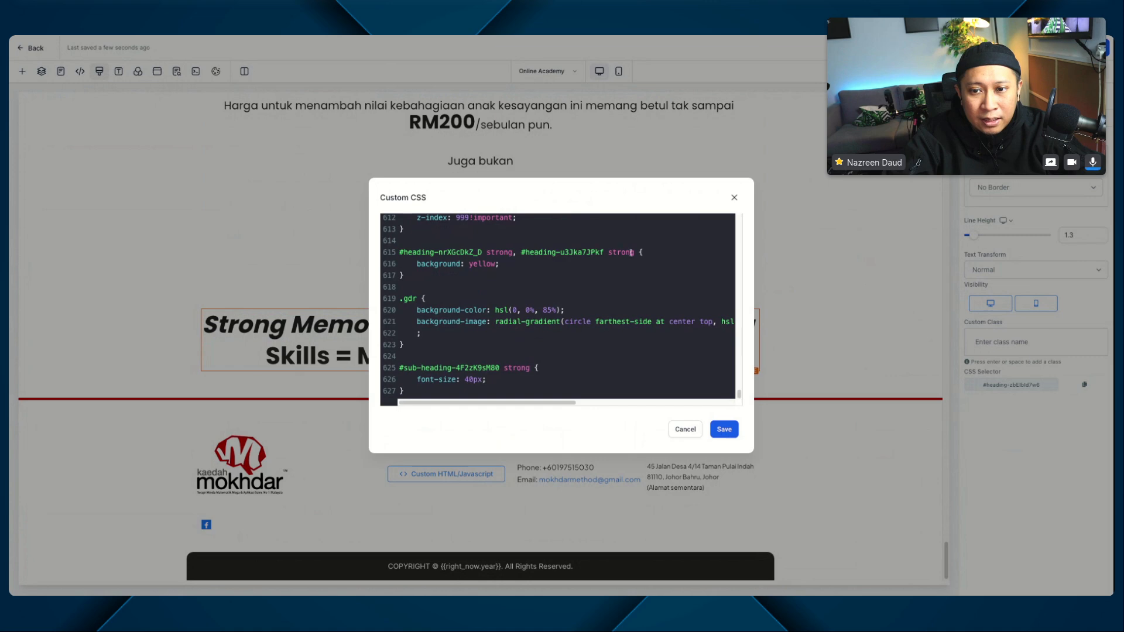
{"action": "type", "text": ","}
{"action": "key", "text": "ctrl+v"}
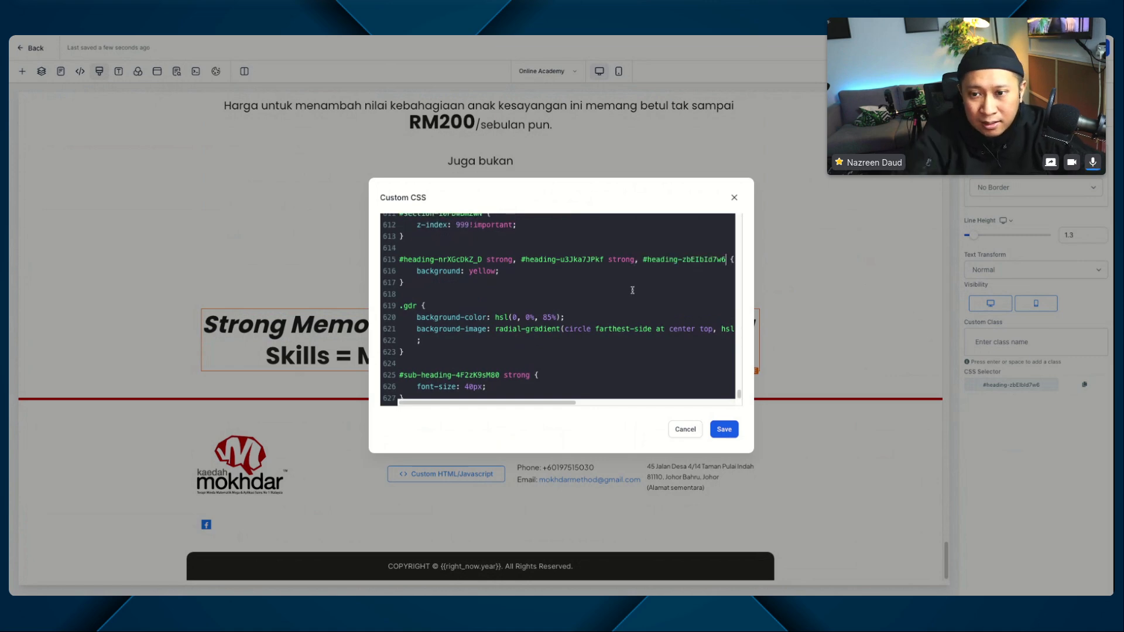
{"action": "type", "text": "strong"}
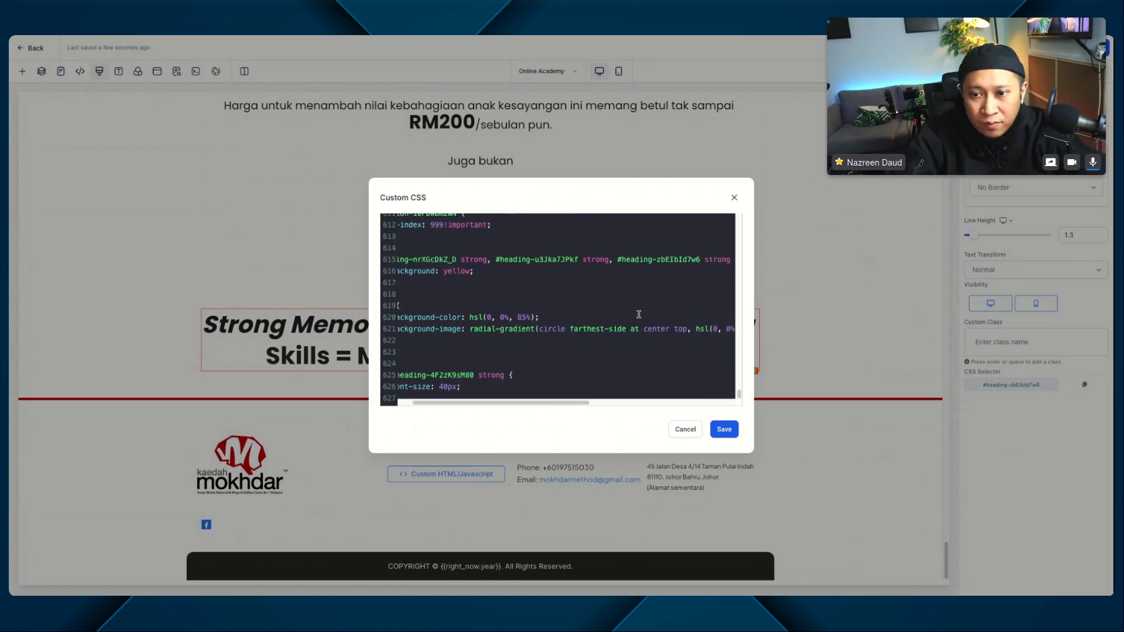
{"action": "left_click", "coordinate": [727, 430]}
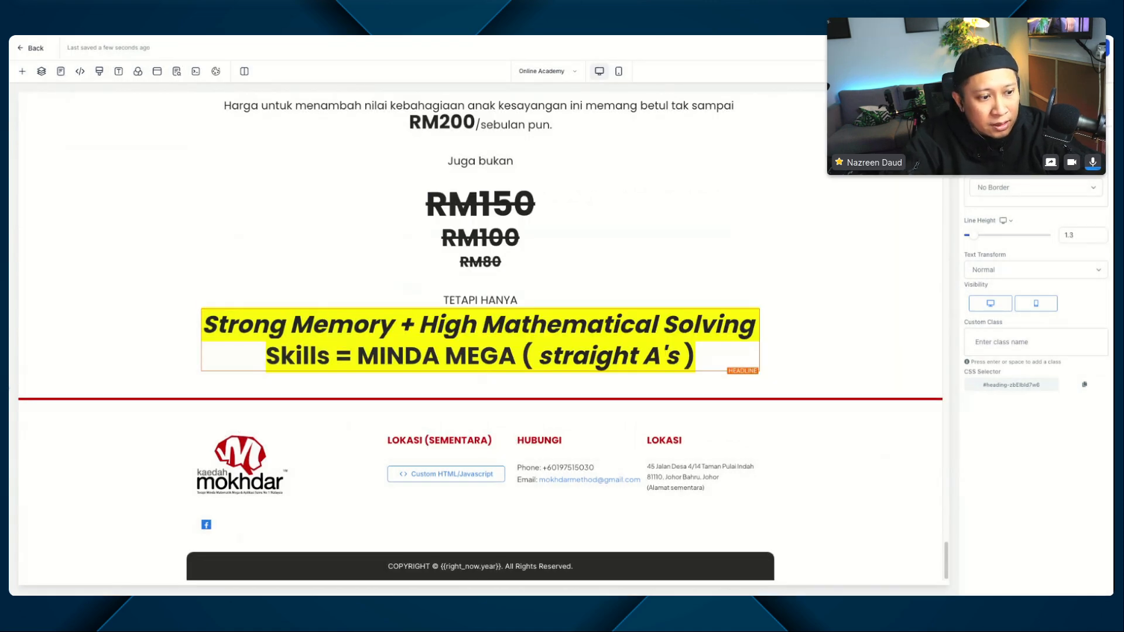
{"action": "left_click", "coordinate": [479, 330]}
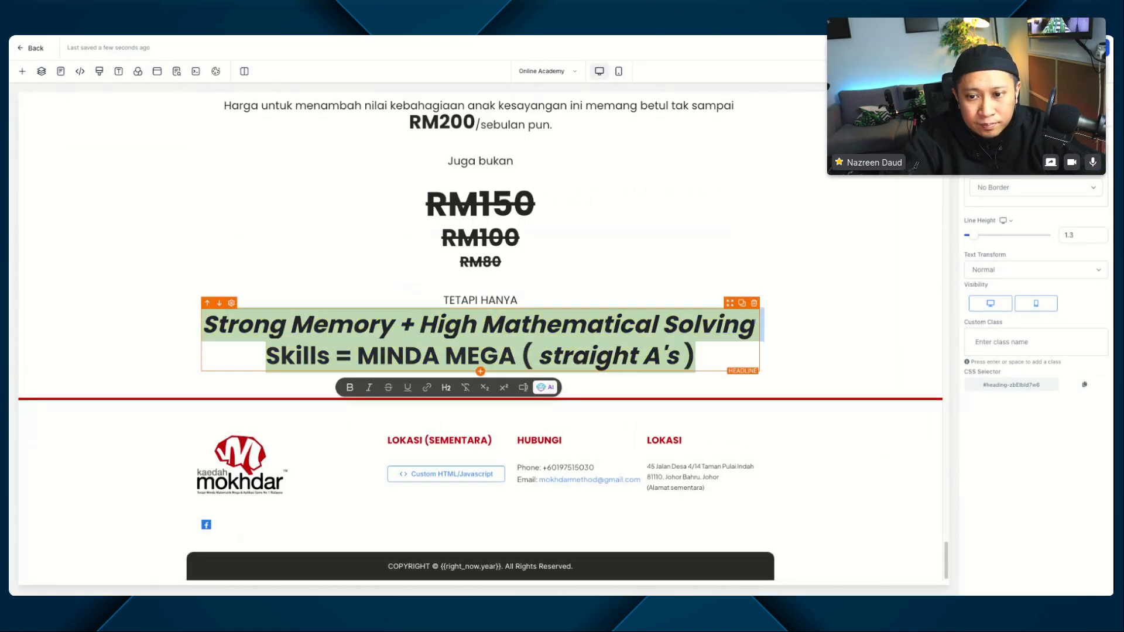
{"action": "type", "text": "RM60"}
{"action": "key", "text": "ctrl+z"}
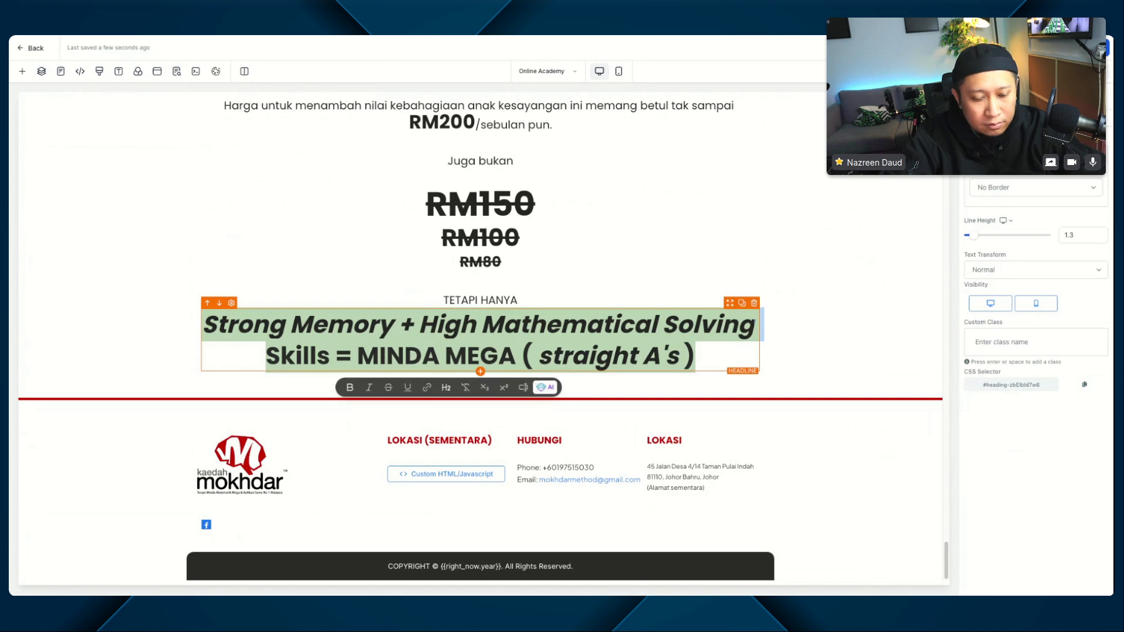
{"action": "key", "text": "Right"}
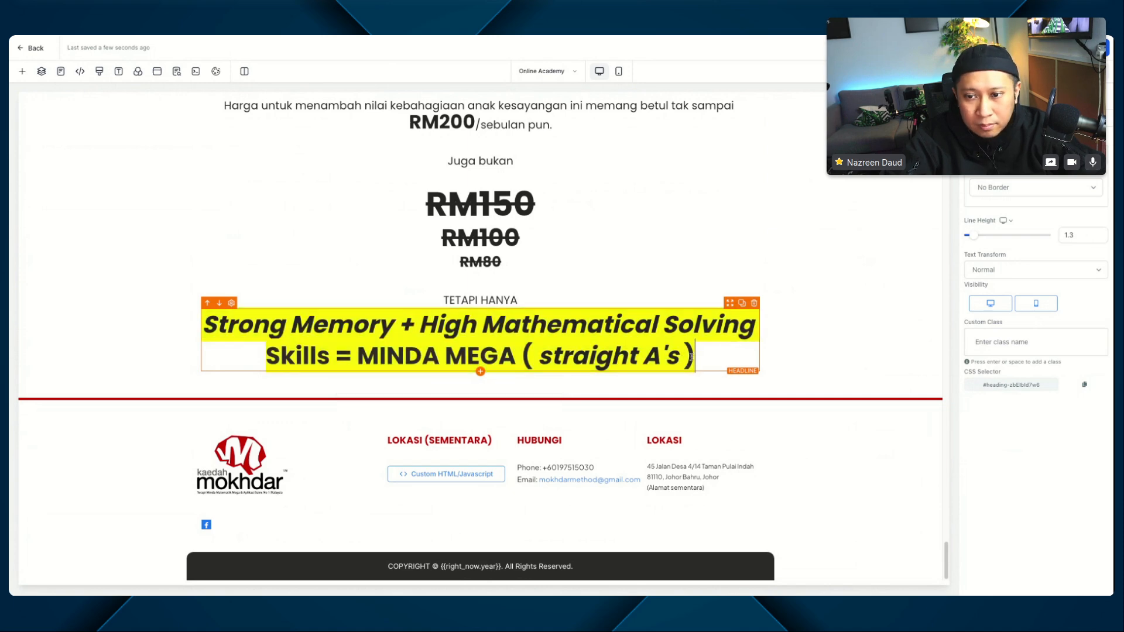
Step: Replace the copied headline's text below "TETAPI HANYA" with "RM60" and make it bold
{"action": "left_click_drag", "start_coordinate": [691, 356], "coordinate": [204, 325]}
{"action": "type", "text": "RM60"}
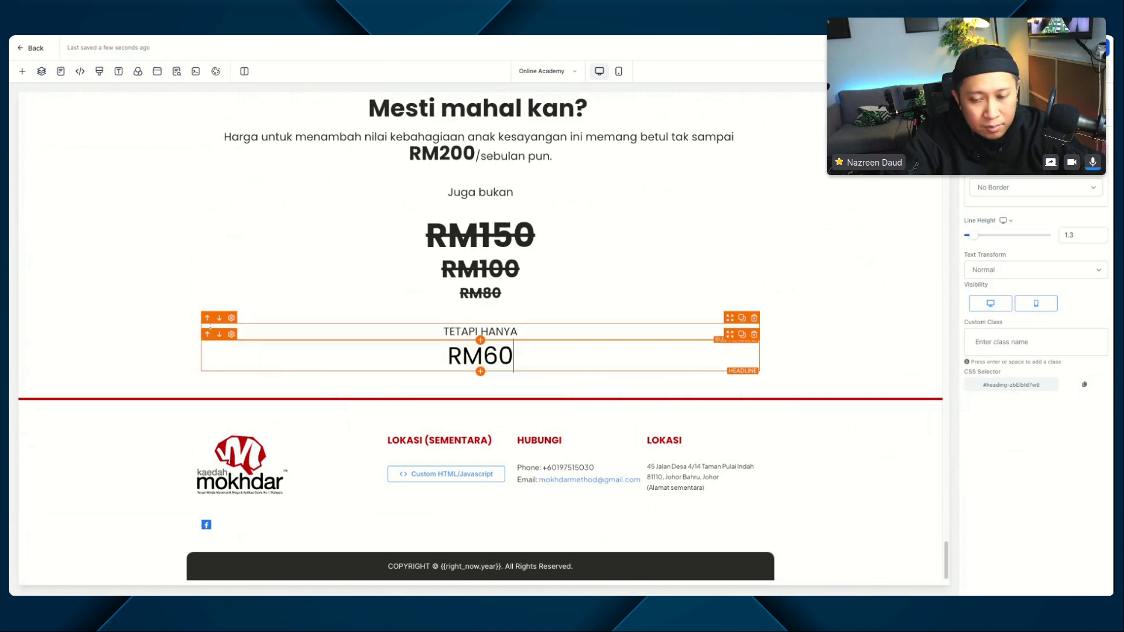
{"action": "key", "text": "ctrl+a"}
{"action": "key", "text": "ctrl+b"}
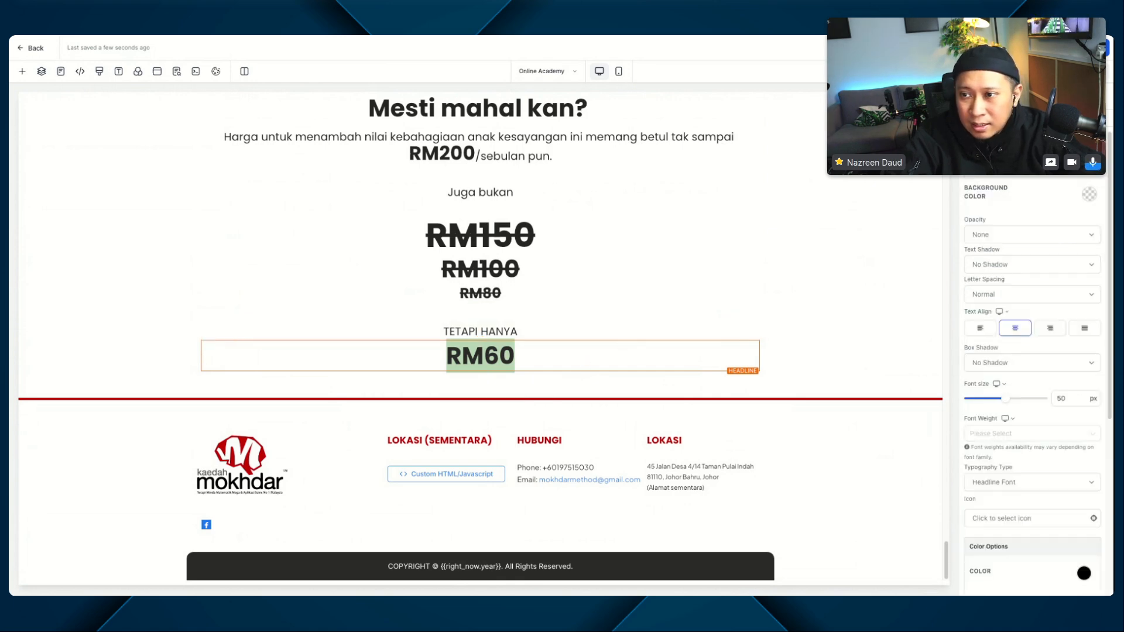
Step: Set the font size of the RM60 headline to 90 px
{"action": "scroll", "coordinate": [1065, 249], "scroll_direction": "up", "scroll_amount": 6}
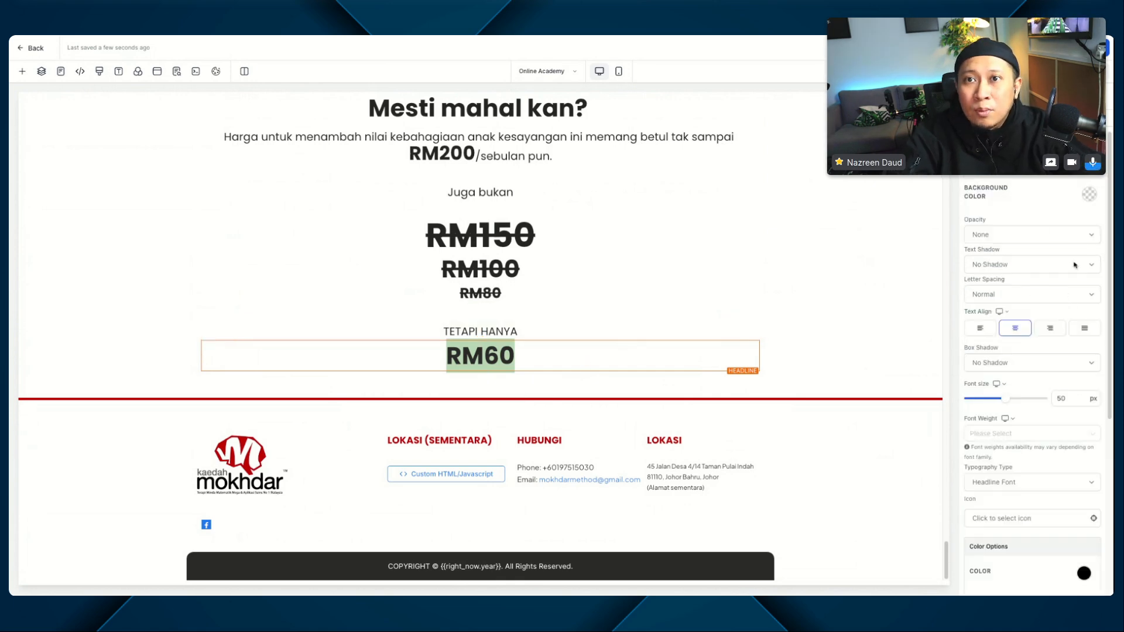
{"action": "double_click", "coordinate": [1061, 398]}
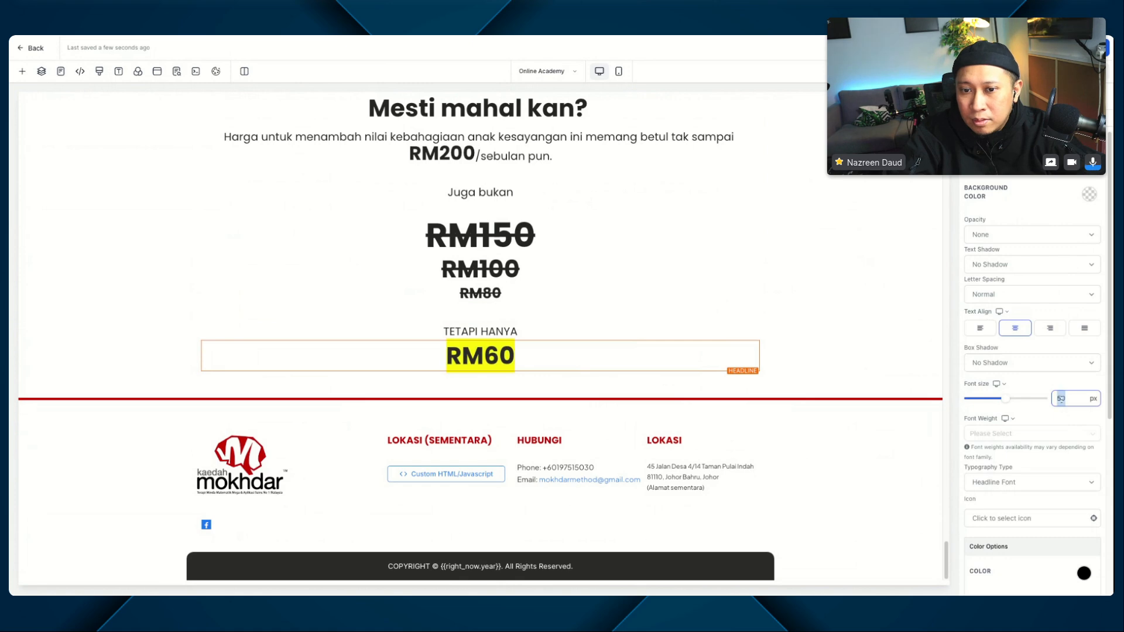
{"action": "type", "text": "80"}
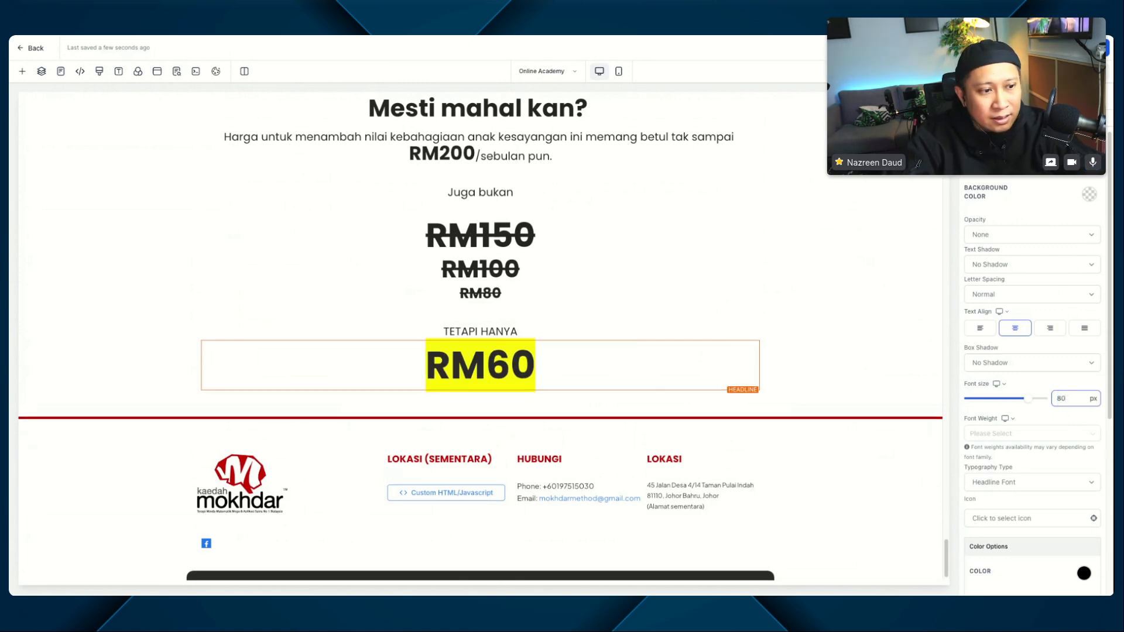
{"action": "type", "text": "90"}
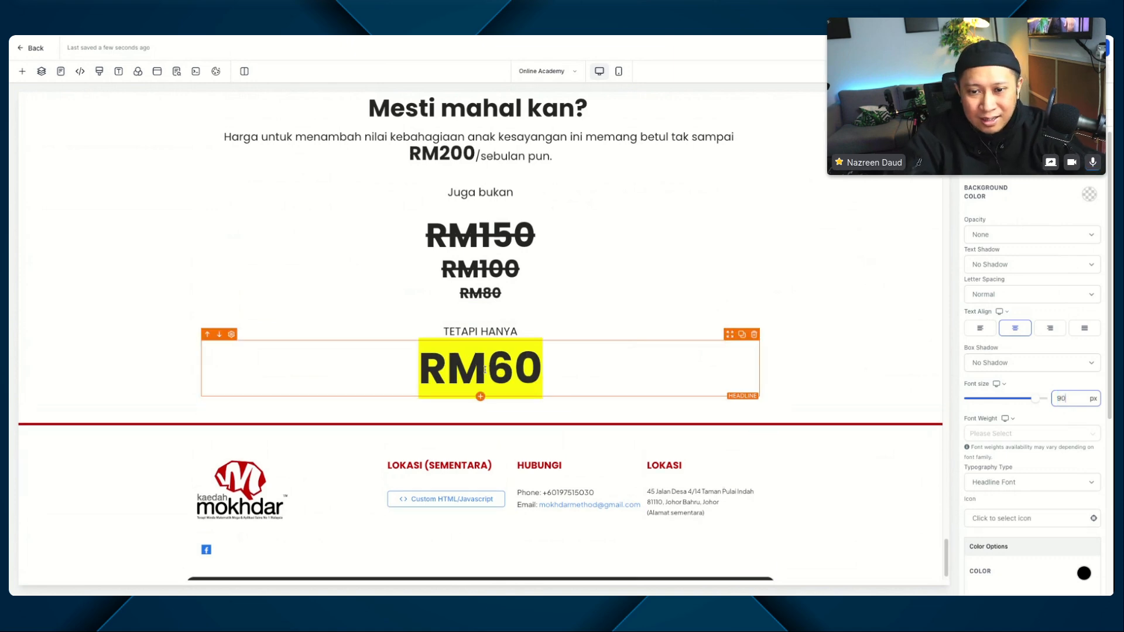
Step: Append "/bulan" to the RM60 headline and remove the bold formatting from that added part only
{"action": "left_click", "coordinate": [515, 373]}
{"action": "left_click", "coordinate": [566, 370]}
{"action": "type", "text": "/bulan"}
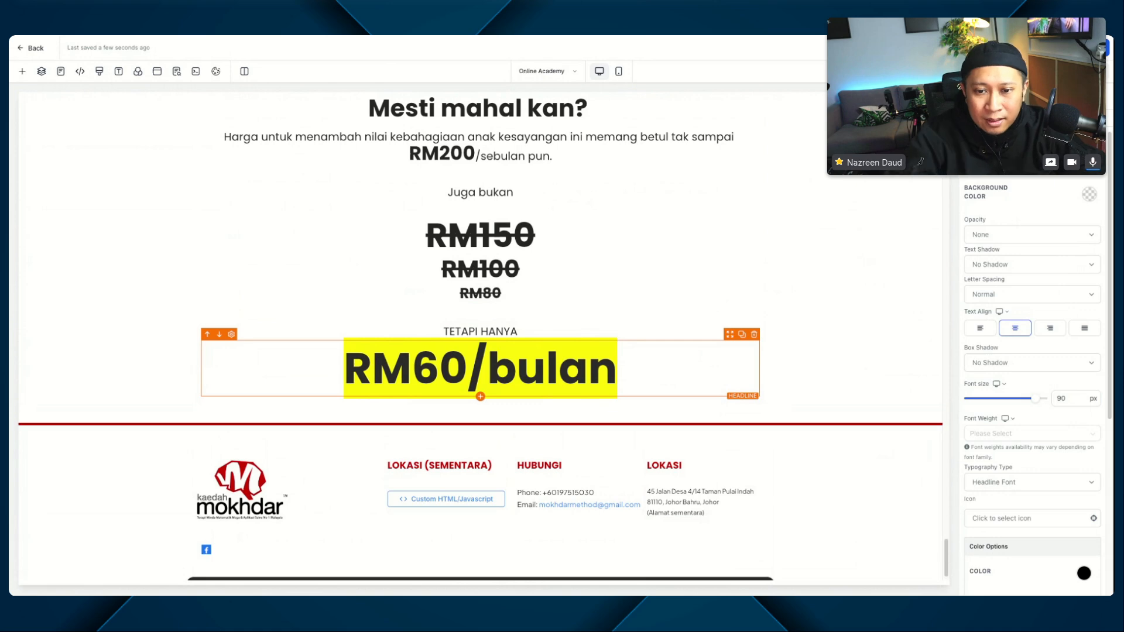
{"action": "left_click_drag", "start_coordinate": [617, 368], "coordinate": [466, 360]}
{"action": "key", "text": "super+b"}
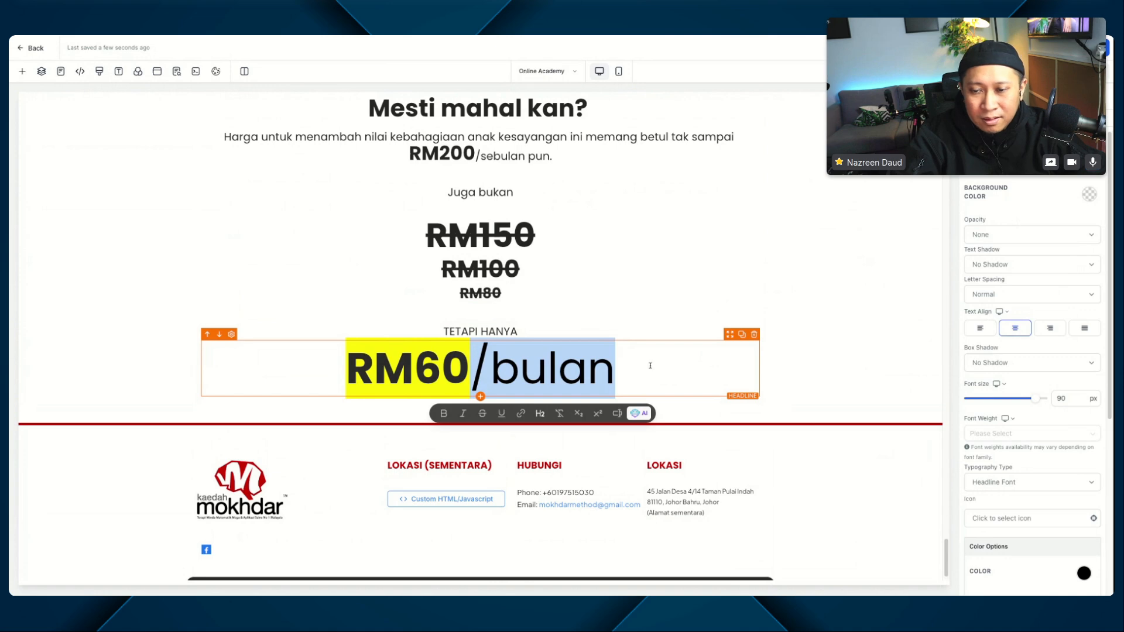
{"action": "left_click", "coordinate": [808, 384]}
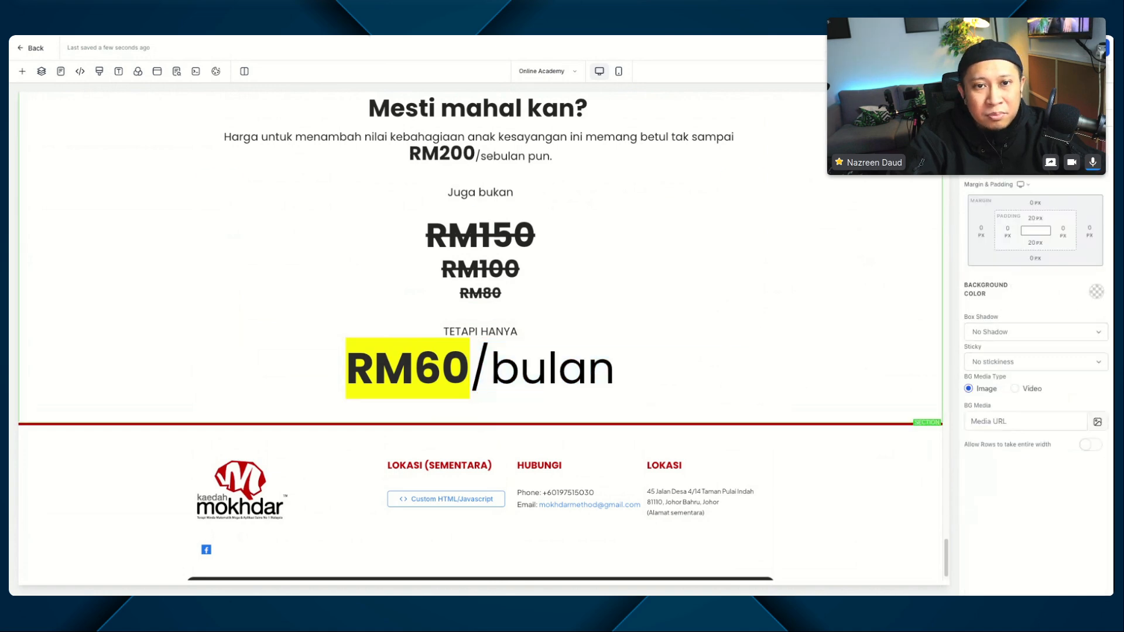
Step: Add a custom CSS rule for #heading-zbEIbId7w6 with font-size: 30px; below the yellow background rule and save it
{"action": "left_click", "coordinate": [99, 71]}
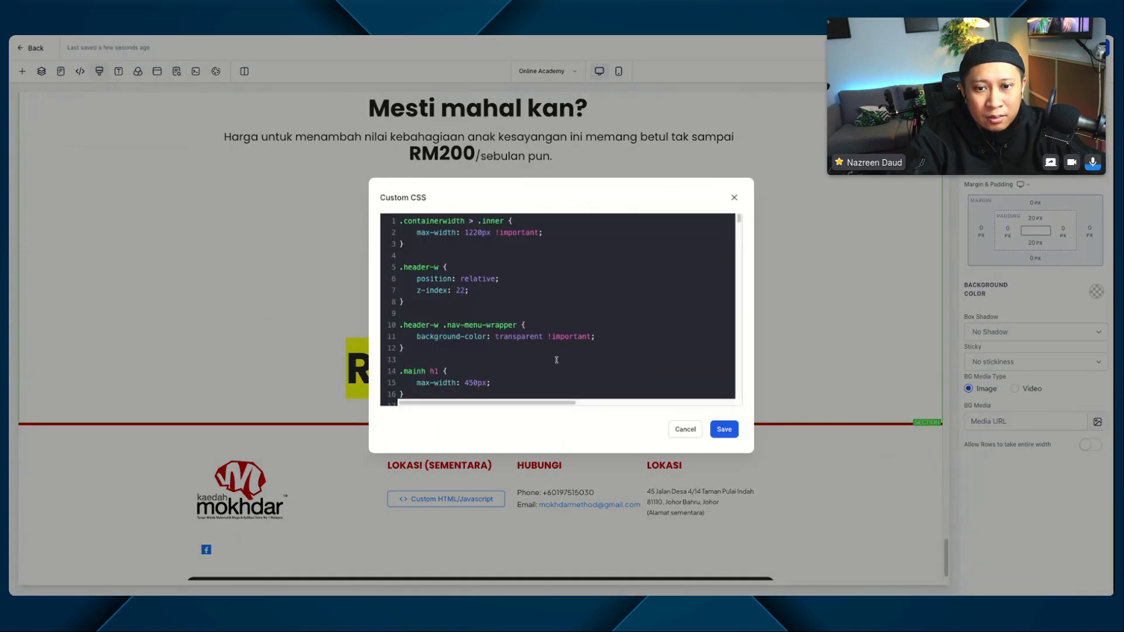
{"action": "scroll", "coordinate": [549, 348], "scroll_direction": "down", "scroll_amount": 20}
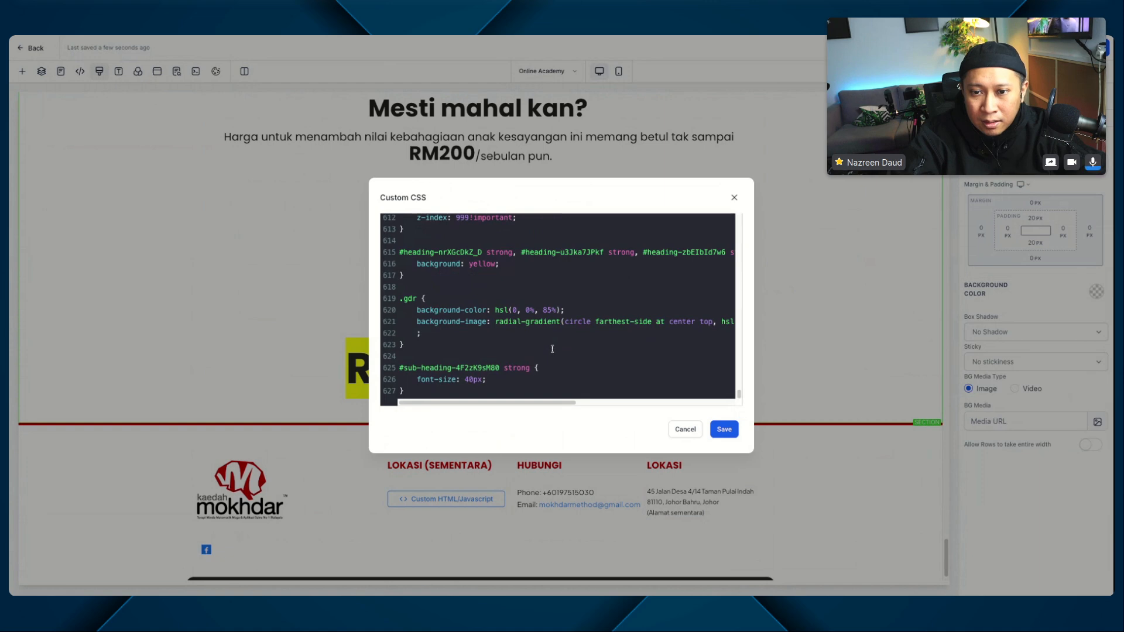
{"action": "left_click_drag", "start_coordinate": [643, 252], "coordinate": [719, 252]}
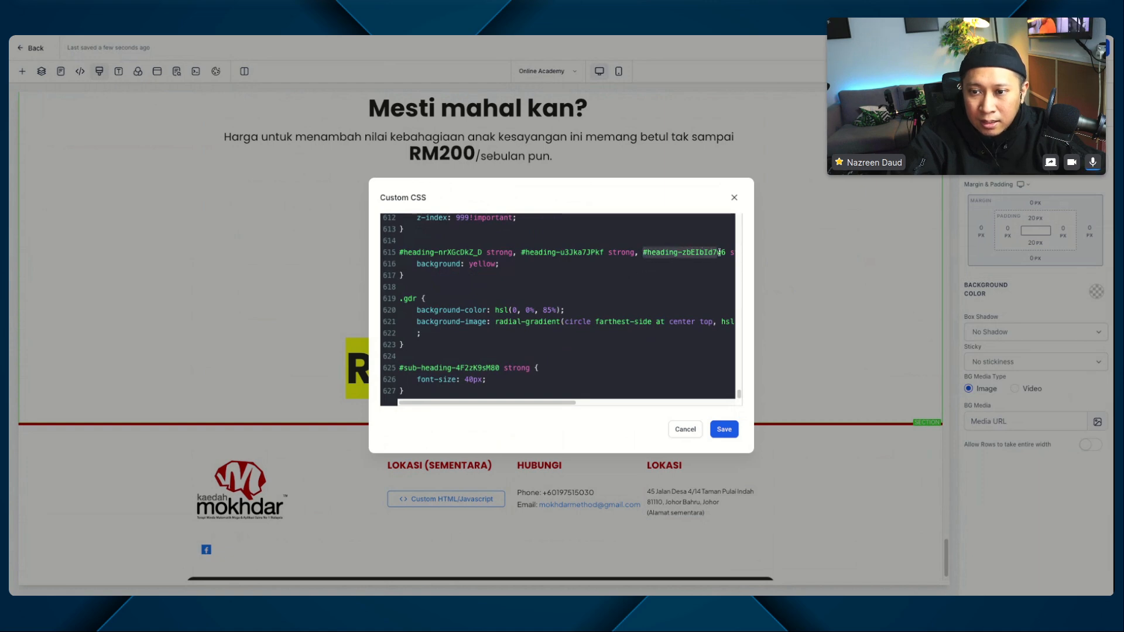
{"action": "left_click", "coordinate": [498, 277]}
{"action": "key", "text": "Return"}
{"action": "key", "text": "Return"}
{"action": "type", "text": "#heading-zbEIbId7w6"}
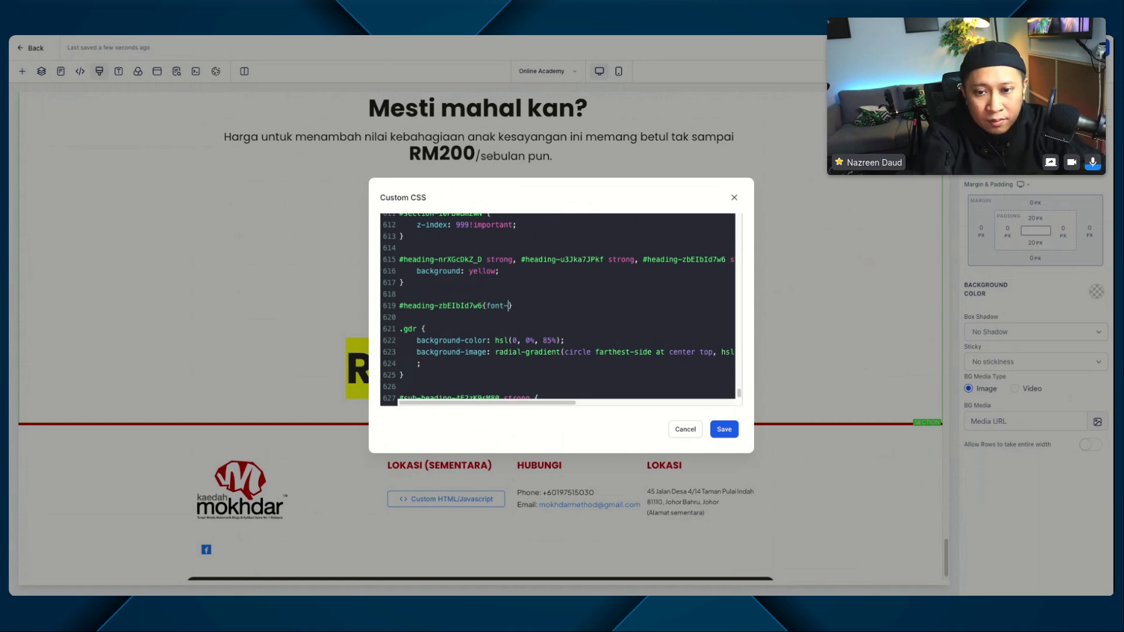
{"action": "type", "text": "size: 30px;"}
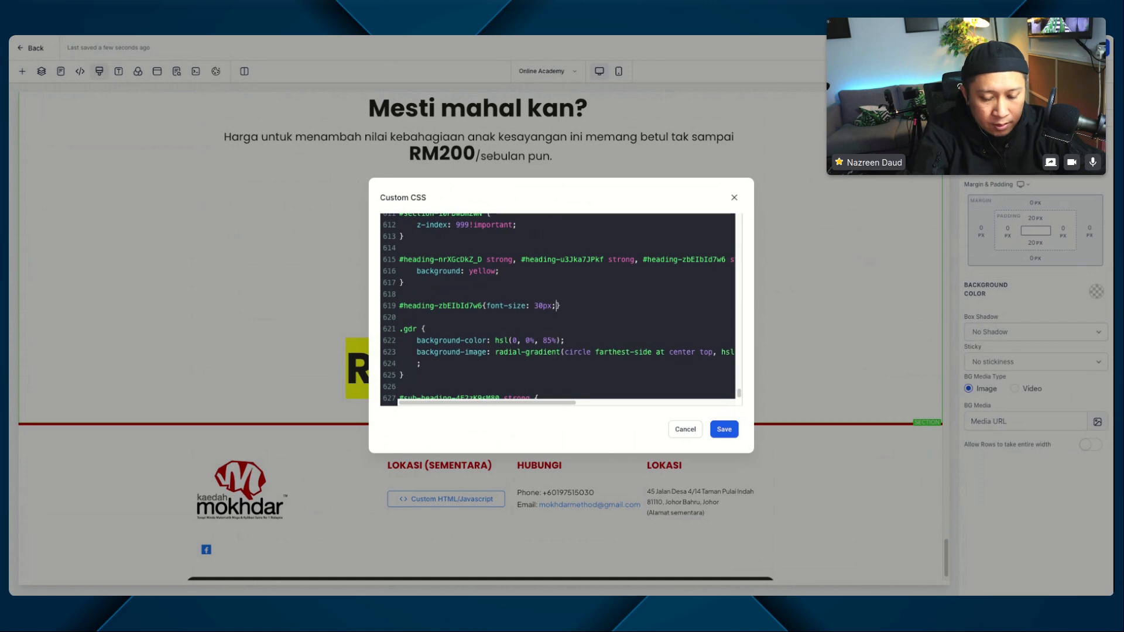
{"action": "left_click", "coordinate": [721, 431]}
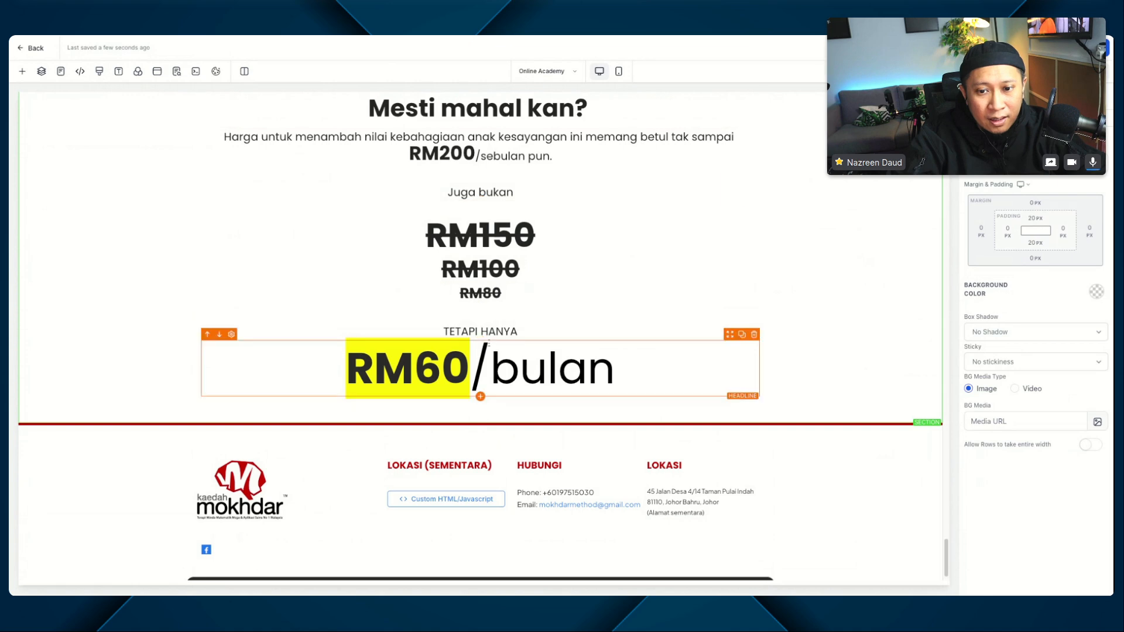
Step: Append !important to the 30px font size in the #heading-zbEIbId7w6 custom CSS rule and save it
{"action": "left_click", "coordinate": [99, 71]}
{"action": "scroll", "coordinate": [458, 326], "scroll_direction": "down", "scroll_amount": 20}
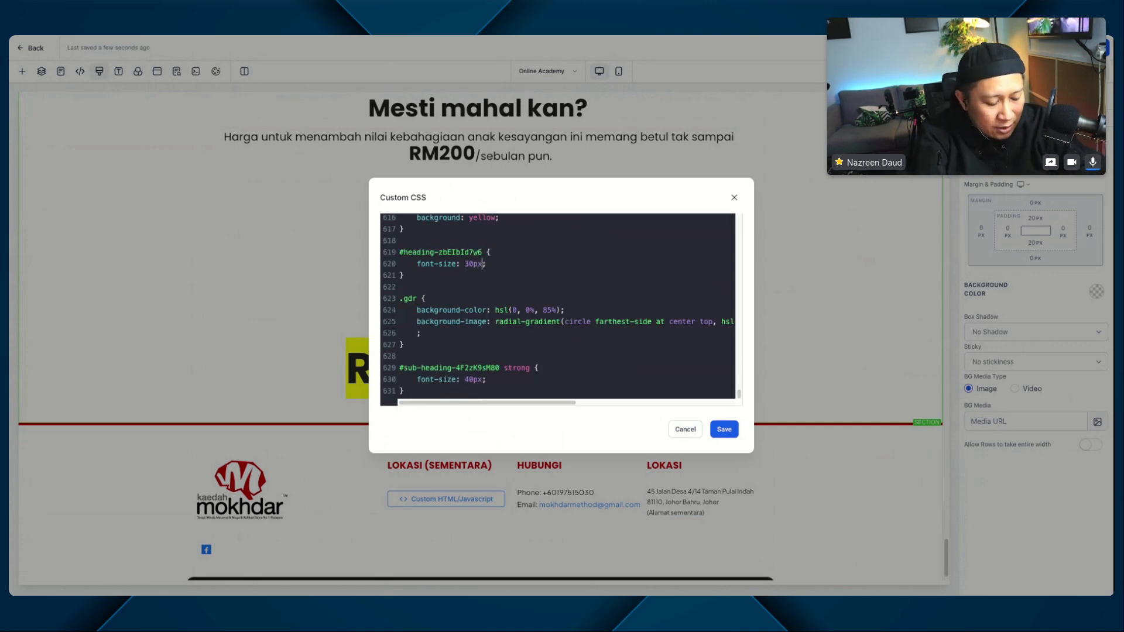
{"action": "type", "text": "!impo"}
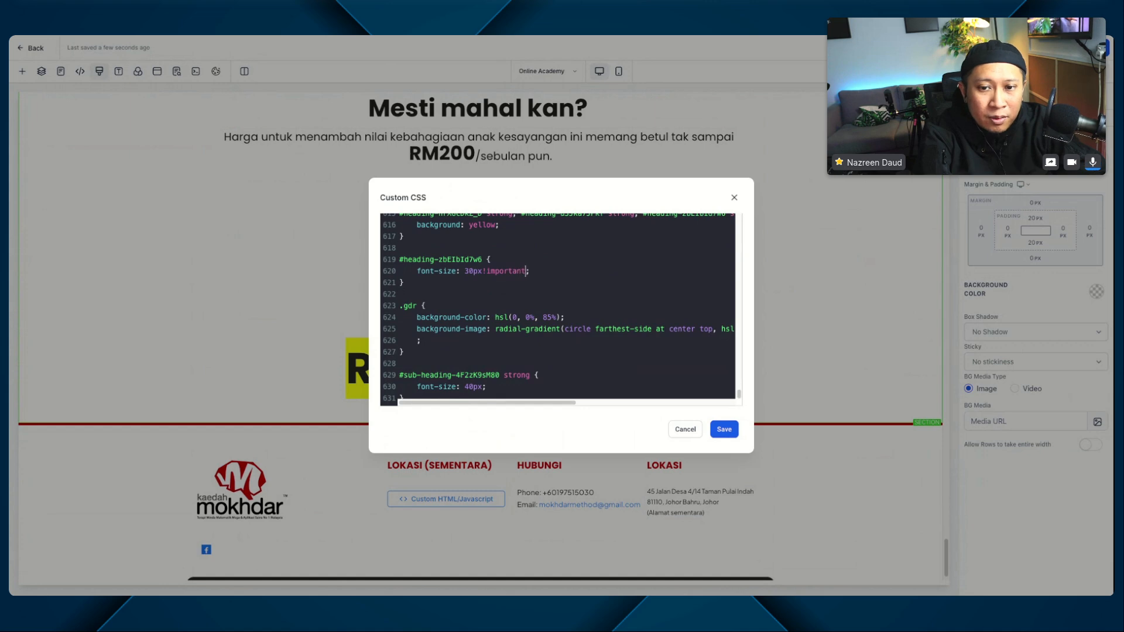
{"action": "type", "text": "rtant"}
{"action": "left_click", "coordinate": [722, 432]}
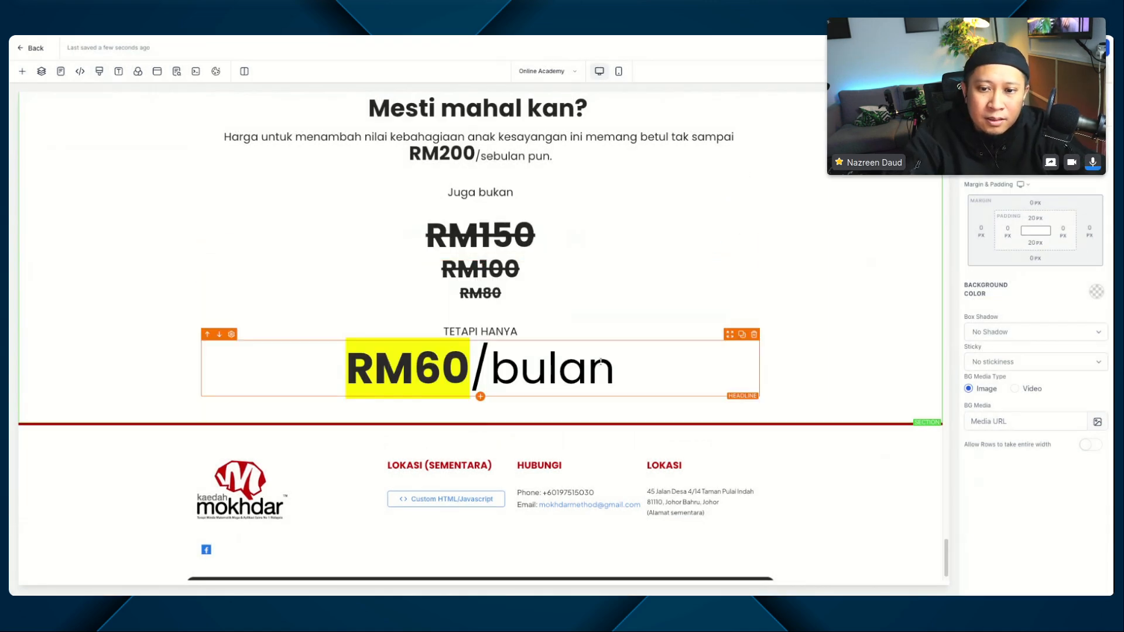
Step: Select the RM60/bulan headline and save the page
{"action": "left_click", "coordinate": [554, 370]}
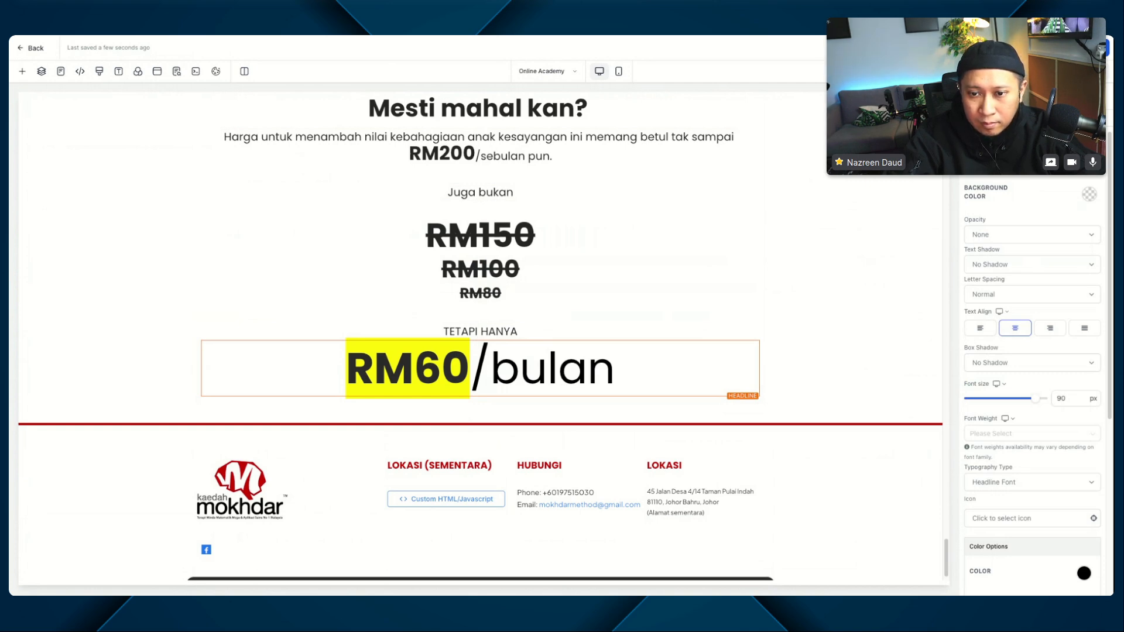
{"action": "left_click", "coordinate": [1092, 48]}
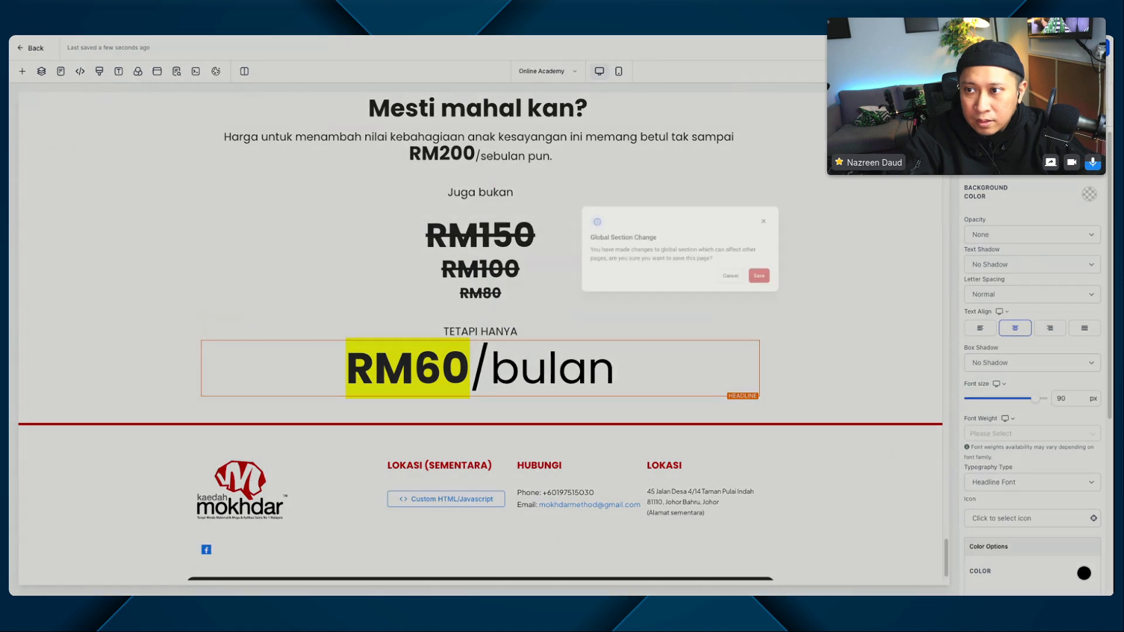
{"action": "left_click", "coordinate": [674, 346]}
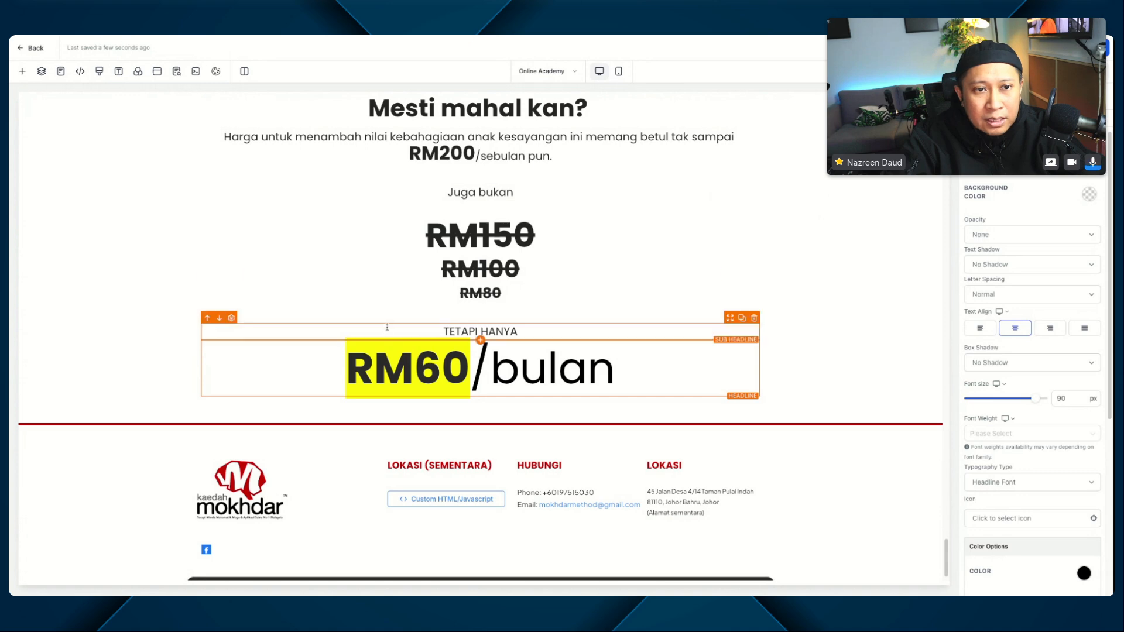
Step: Check the RM60/bulan headline's heading level, add h2 to the selector of its 30px font-size rule in the custom CSS, and save
{"action": "triple_click", "coordinate": [520, 369]}
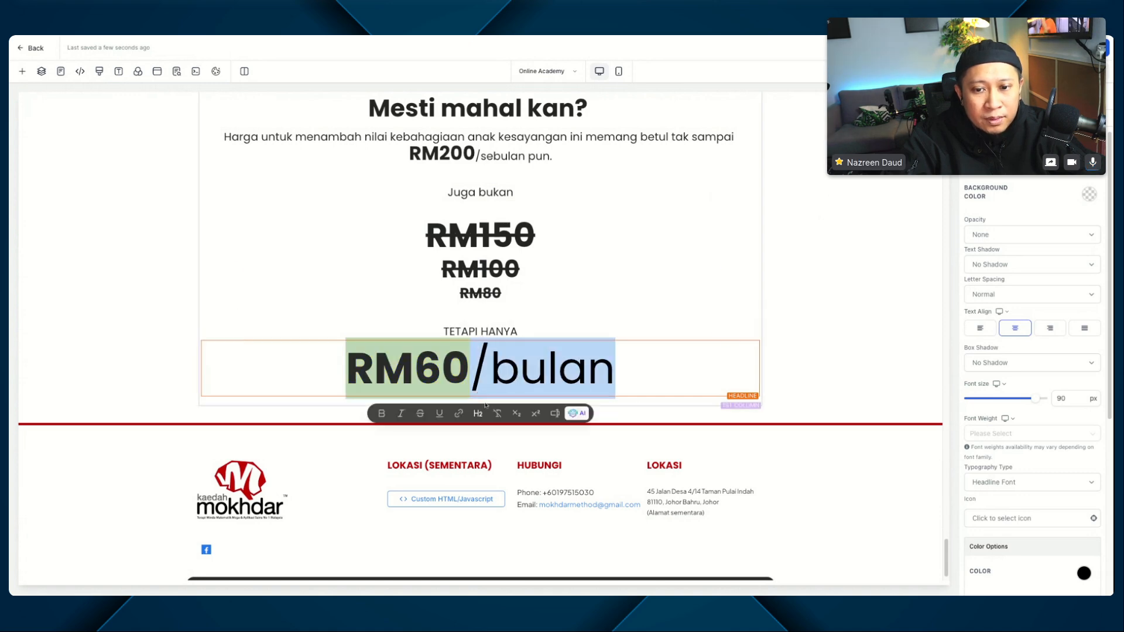
{"action": "left_click", "coordinate": [555, 377]}
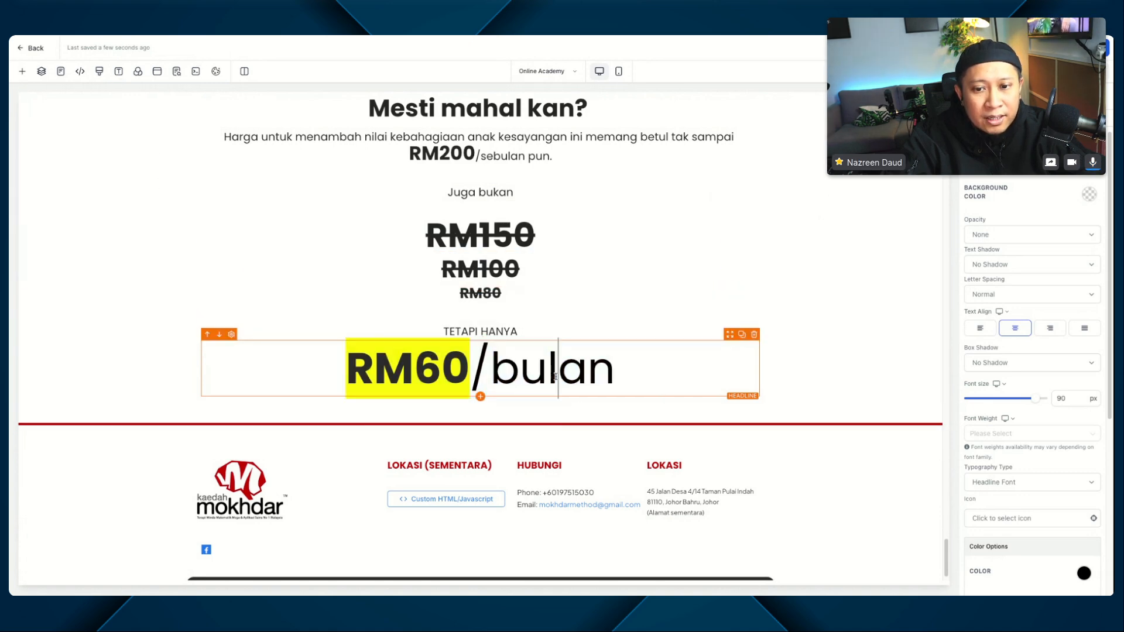
{"action": "double_click", "coordinate": [554, 376]}
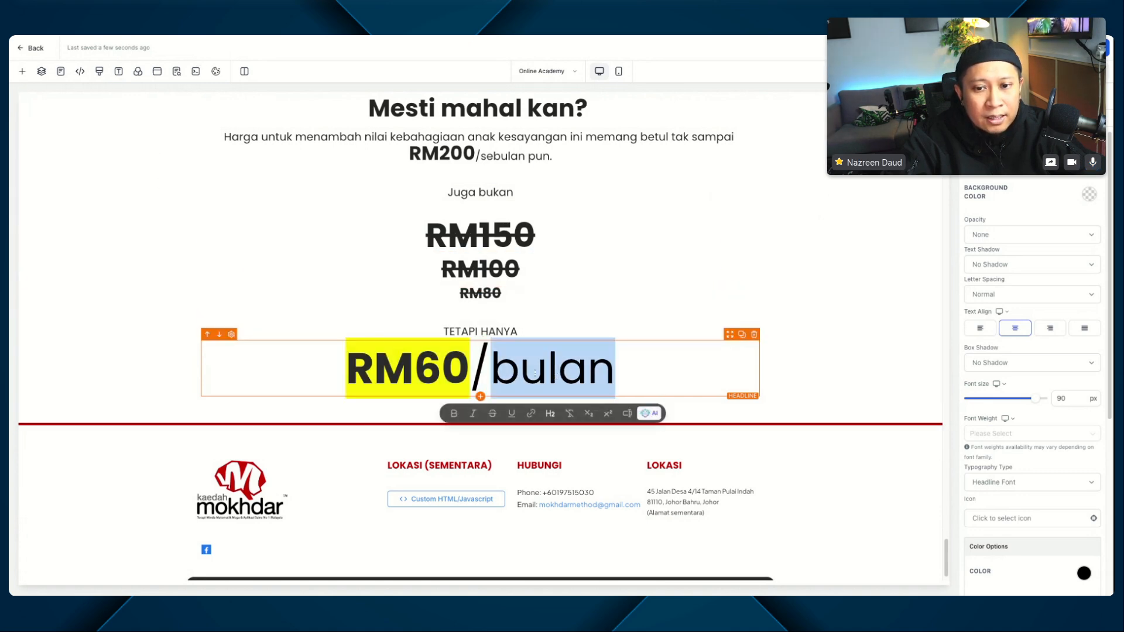
{"action": "left_click", "coordinate": [97, 74]}
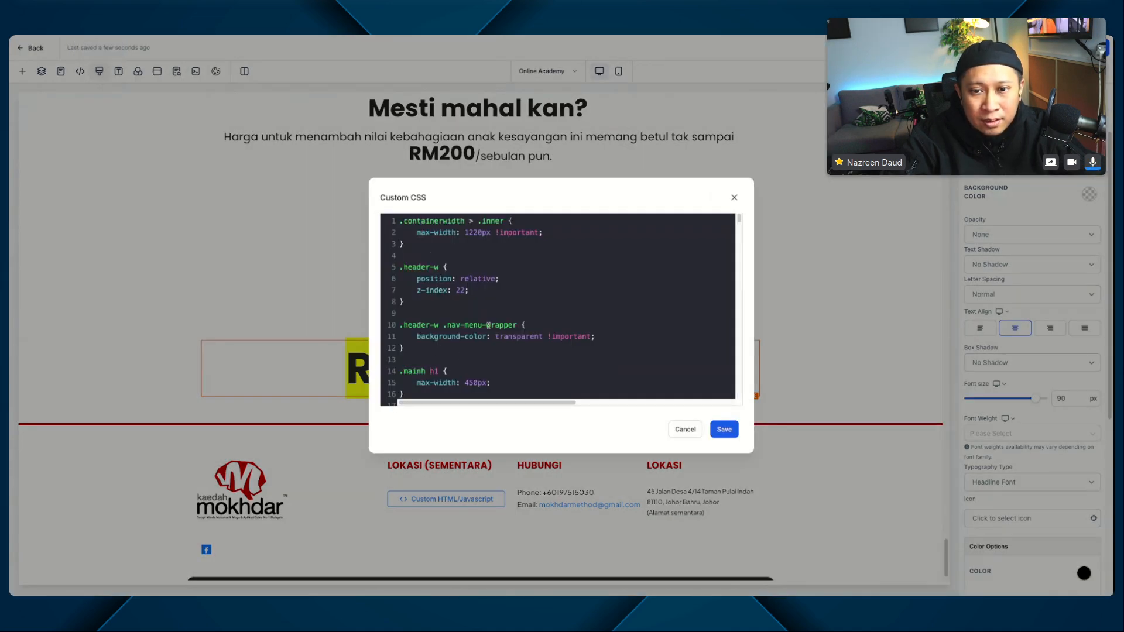
{"action": "scroll", "coordinate": [489, 325], "scroll_direction": "down", "scroll_amount": 20}
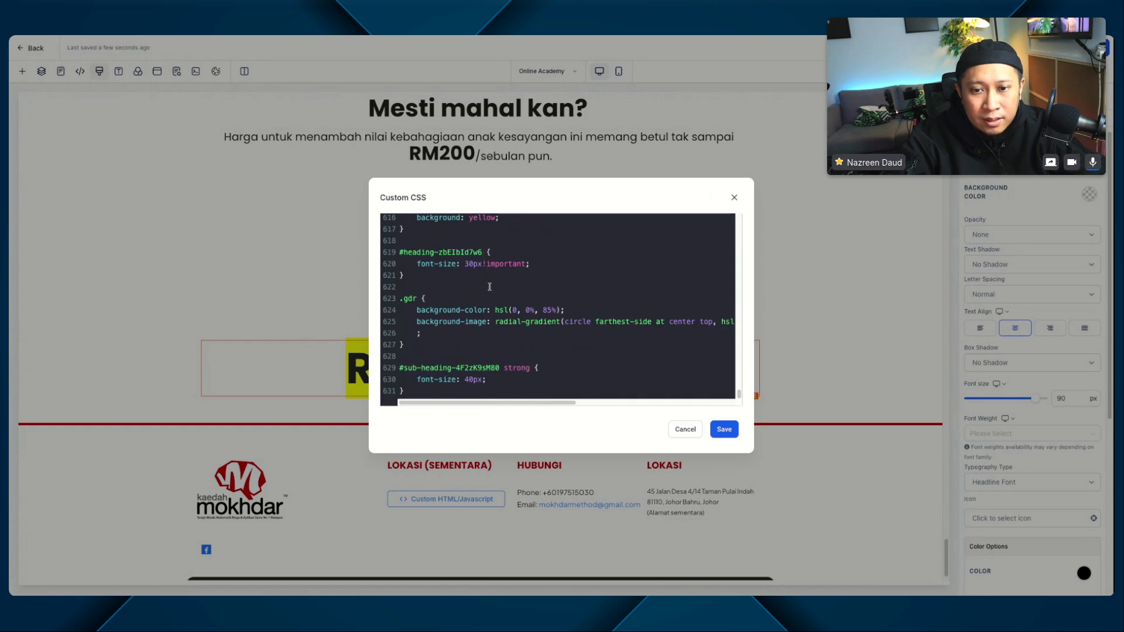
{"action": "type", "text": "h2"}
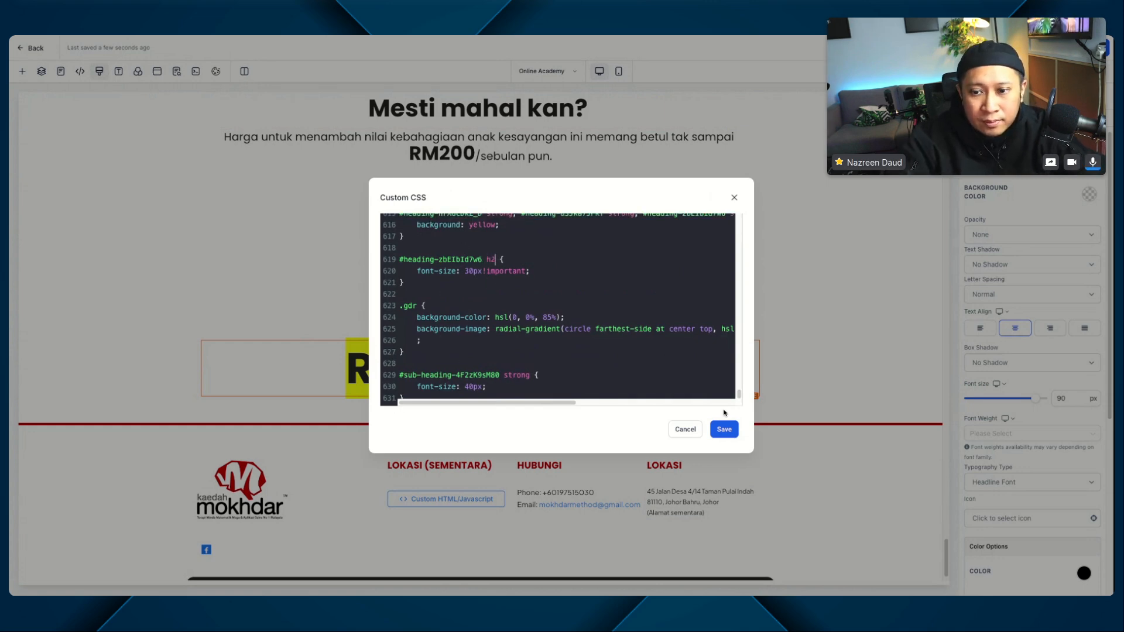
{"action": "left_click", "coordinate": [724, 428]}
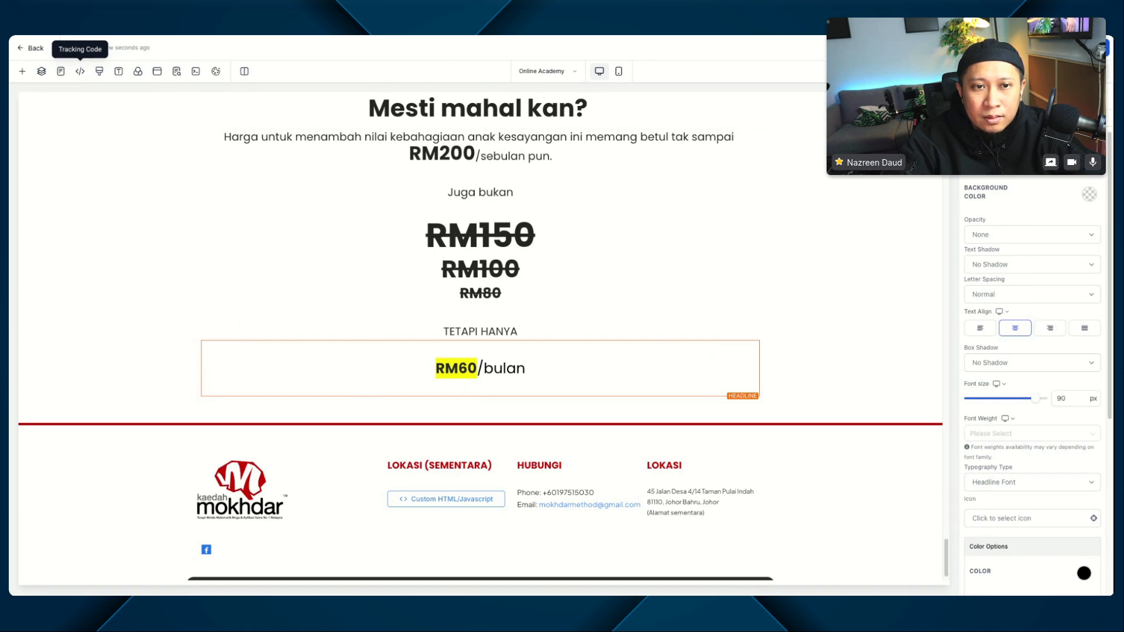
Step: Duplicate the #heading-zbEIbId7w6 h2 rule directly below itself in the custom CSS
{"action": "left_click", "coordinate": [98, 70]}
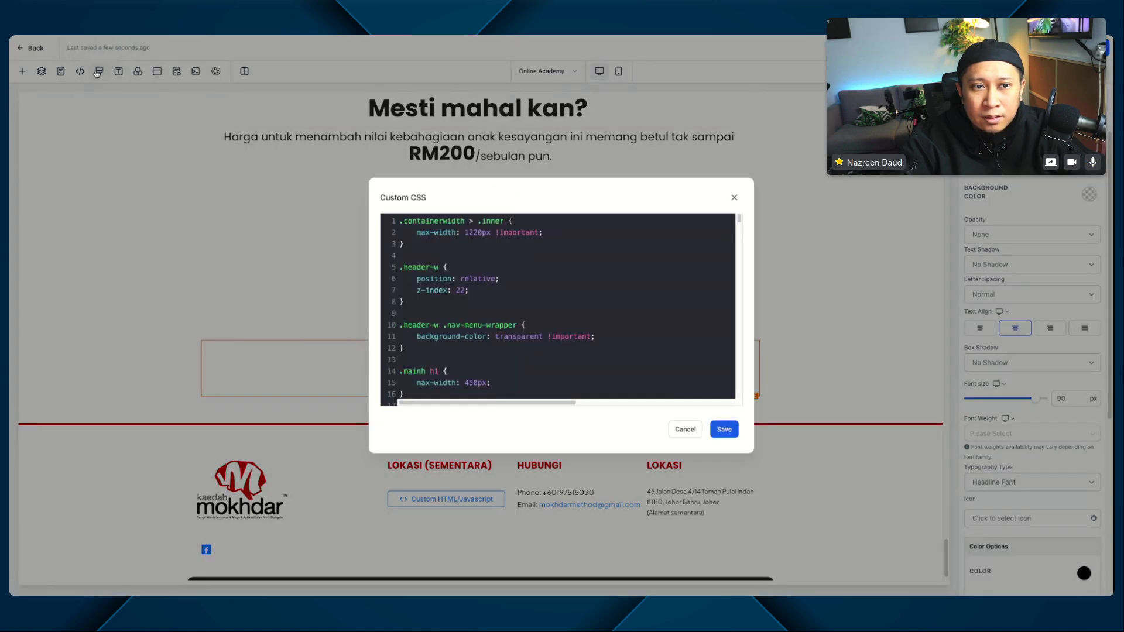
{"action": "scroll", "coordinate": [507, 317], "scroll_direction": "down", "scroll_amount": 5}
{"action": "scroll", "coordinate": [505, 318], "scroll_direction": "down", "scroll_amount": 15}
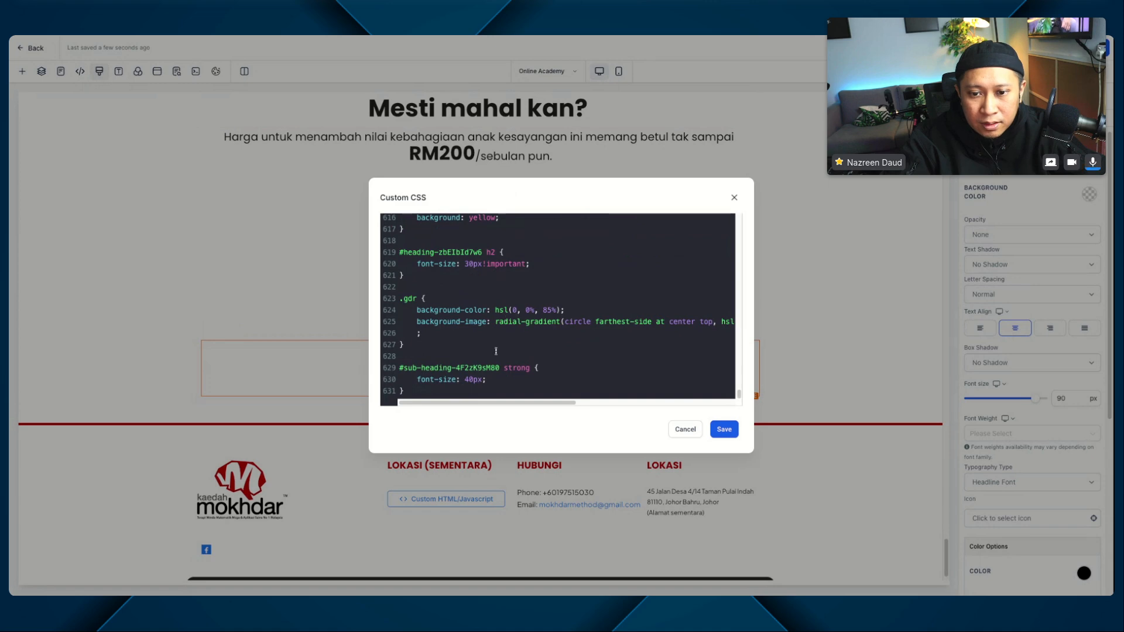
{"action": "scroll", "coordinate": [424, 316], "scroll_direction": "up", "scroll_amount": 2}
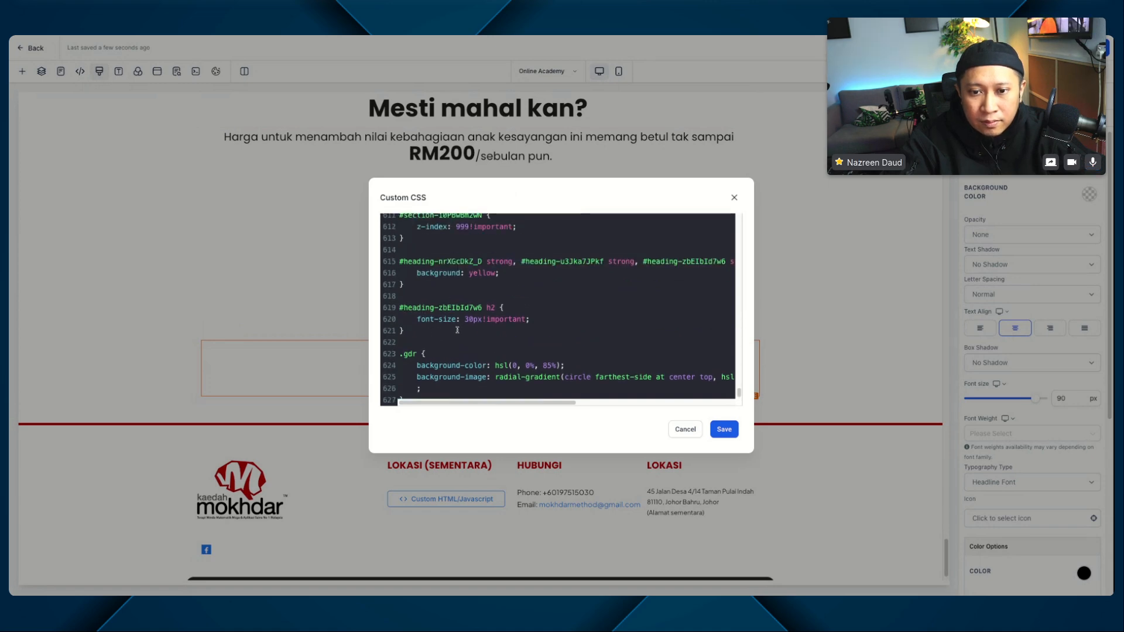
{"action": "left_click_drag", "start_coordinate": [402, 331], "coordinate": [400, 307]}
{"action": "key", "text": "ctrl+c"}
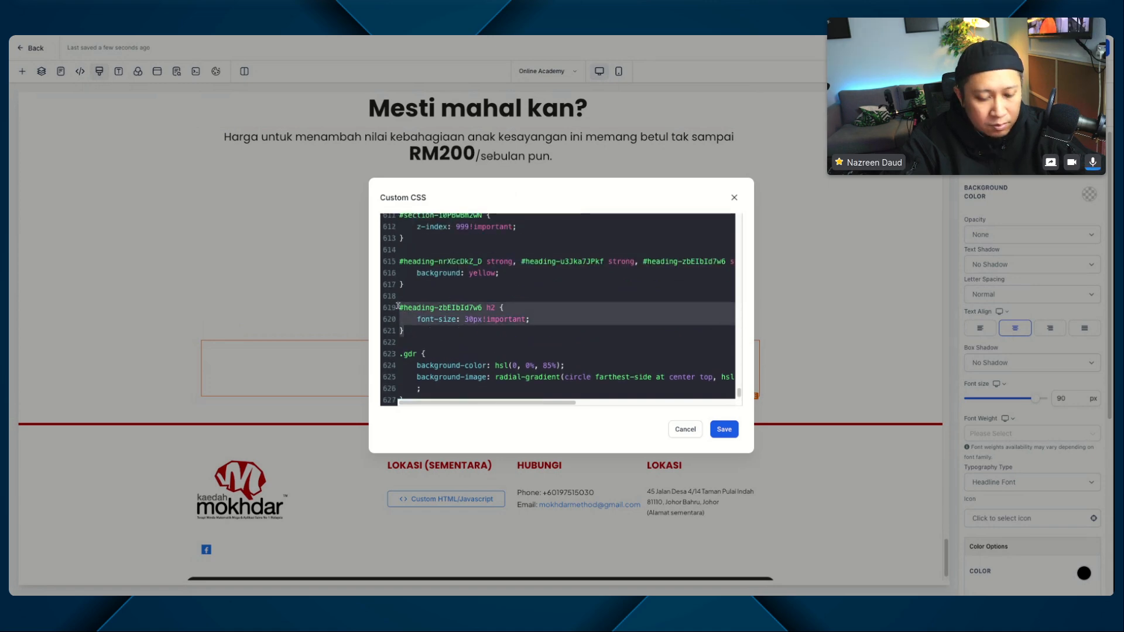
{"action": "left_click", "coordinate": [434, 335]}
{"action": "key", "text": "Return"}
{"action": "key", "text": "Return"}
{"action": "key", "text": "ctrl+v"}
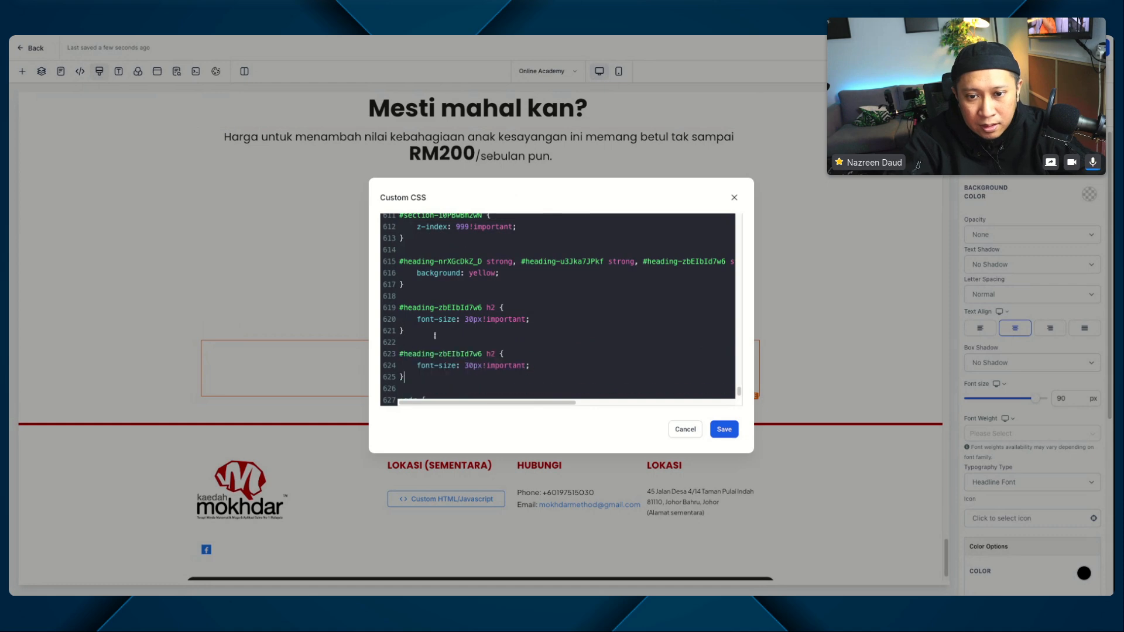
Step: Turn the duplicated rule into #heading-zbEIbId7w6 strong with background: yellow; copied from the existing highlight rule
{"action": "left_click_drag", "start_coordinate": [642, 261], "coordinate": [712, 288]}
{"action": "key", "text": "ctrl+c"}
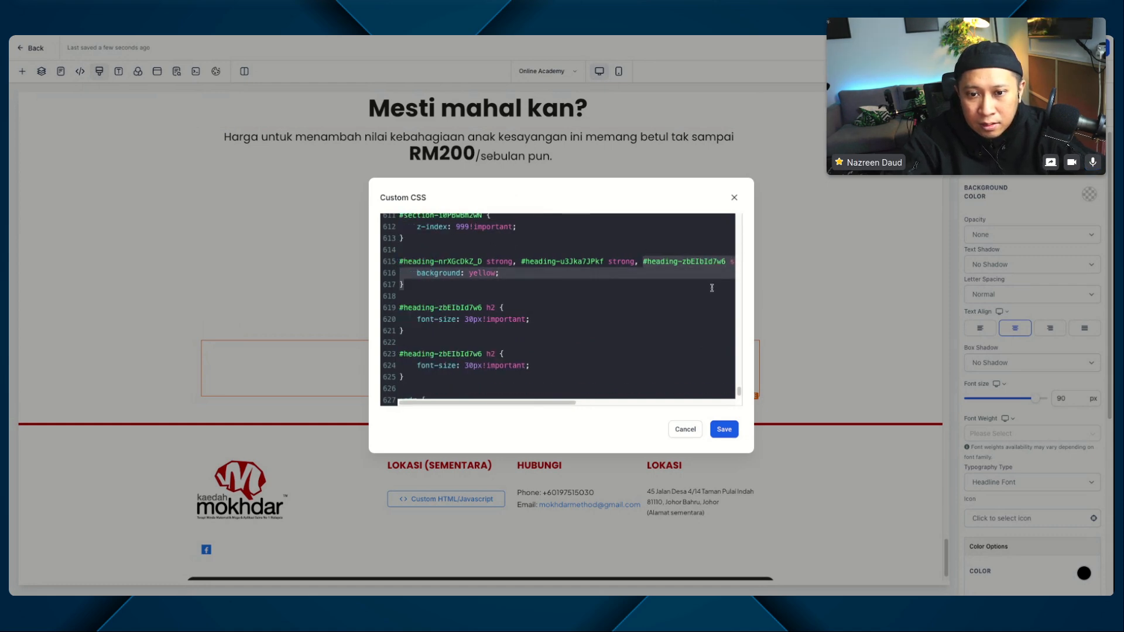
{"action": "left_click", "coordinate": [526, 366]}
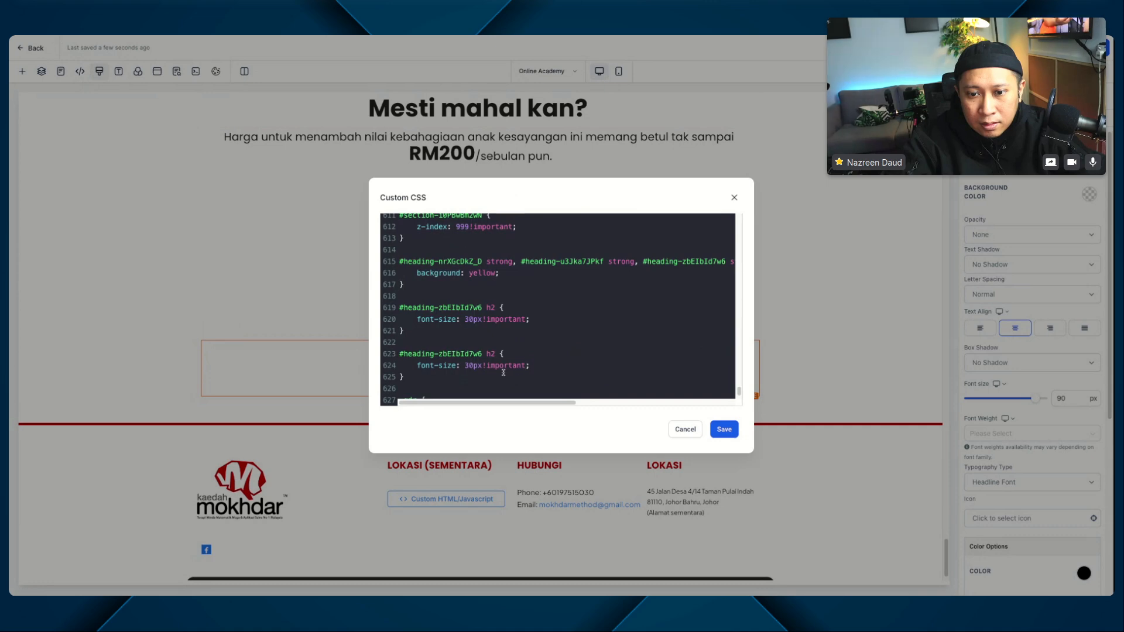
{"action": "left_click_drag", "start_coordinate": [502, 374], "coordinate": [501, 354]}
{"action": "key", "text": "ctrl+v"}
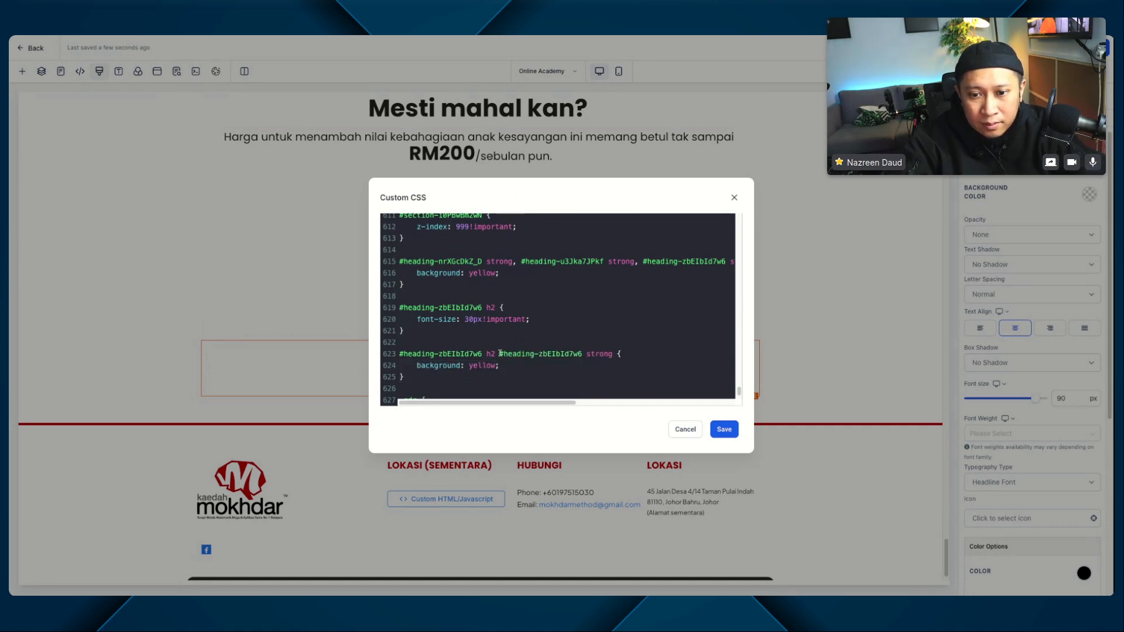
{"action": "left_click_drag", "start_coordinate": [498, 354], "coordinate": [399, 354]}
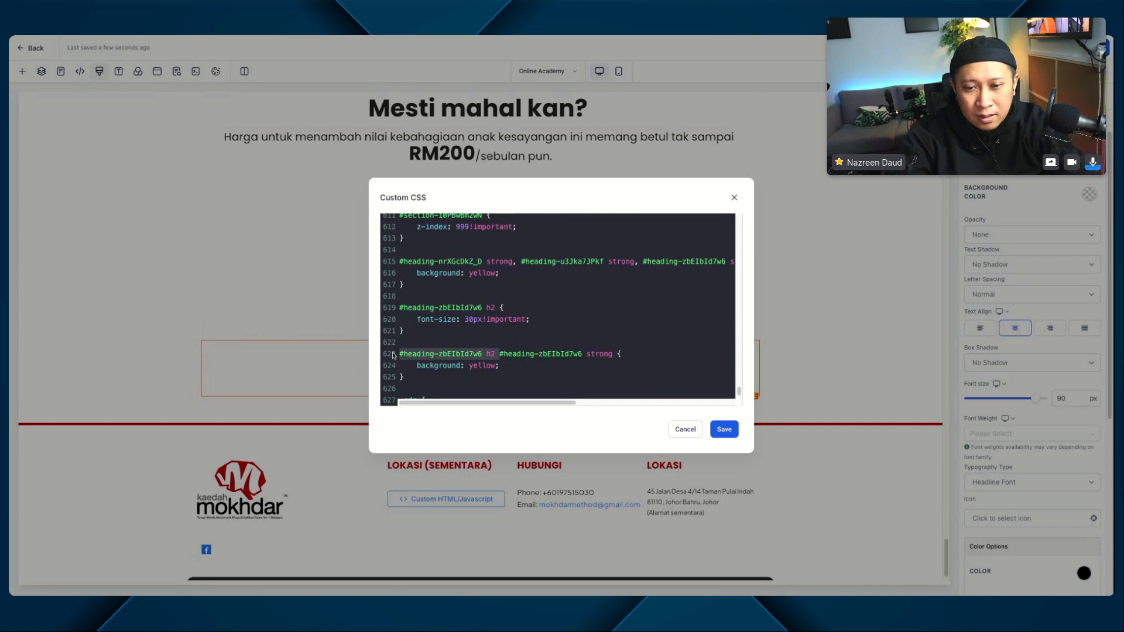
{"action": "key", "text": "BackSpace"}
{"action": "left_click", "coordinate": [515, 360]}
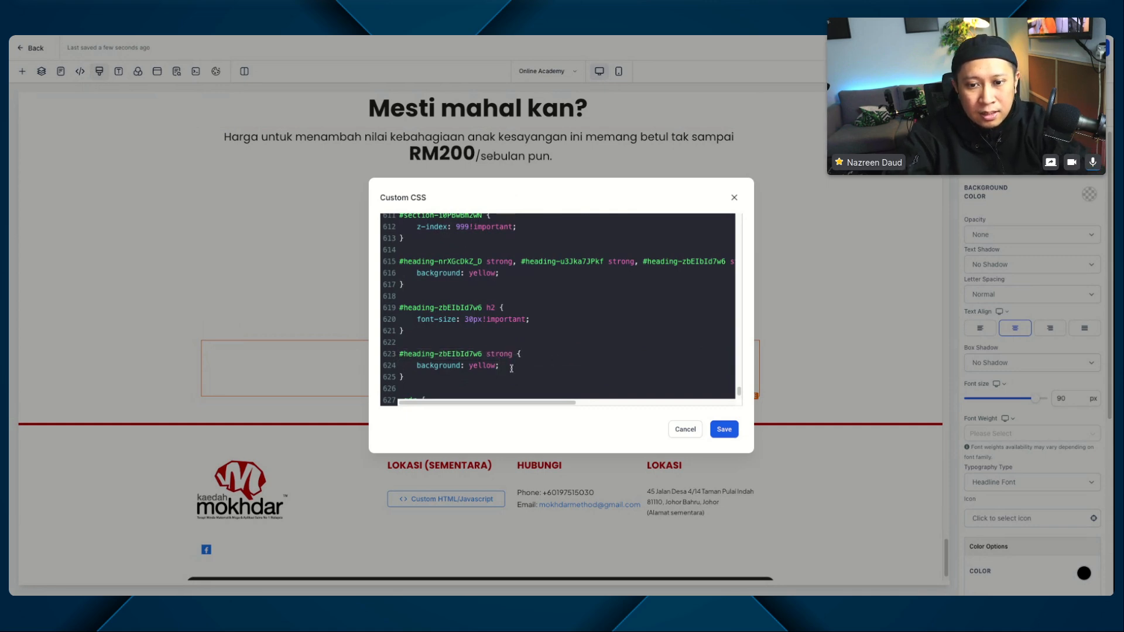
Step: Add font-size: 90px!important; to the #heading-zbEIbId7w6 strong rule and save the custom CSS
{"action": "left_click", "coordinate": [511, 369]}
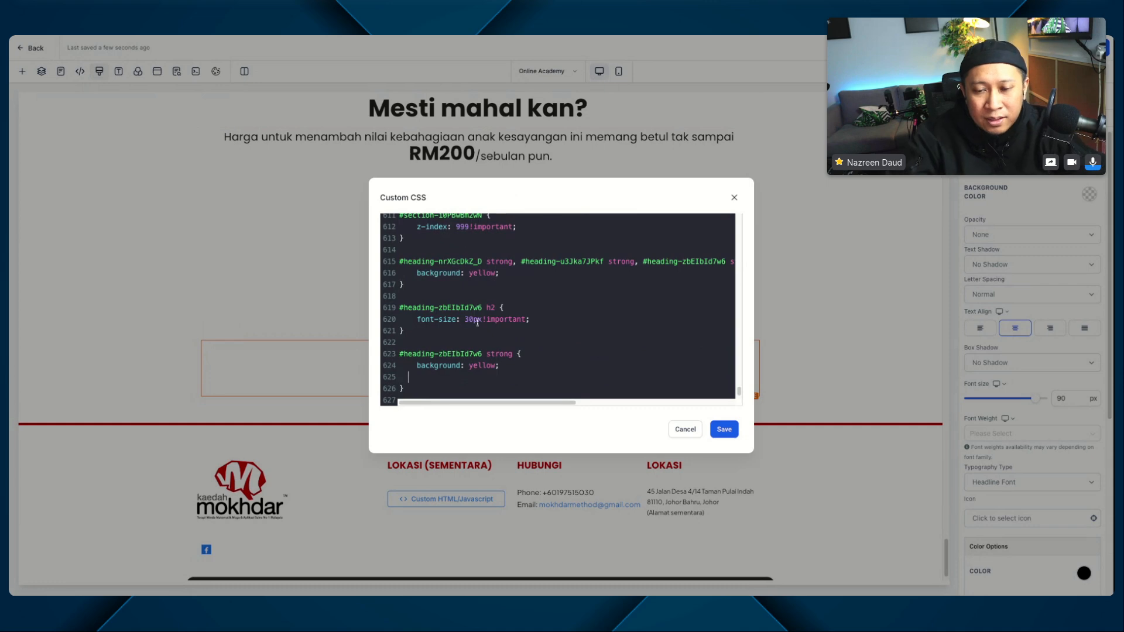
{"action": "left_click_drag", "start_coordinate": [416, 319], "coordinate": [534, 321]}
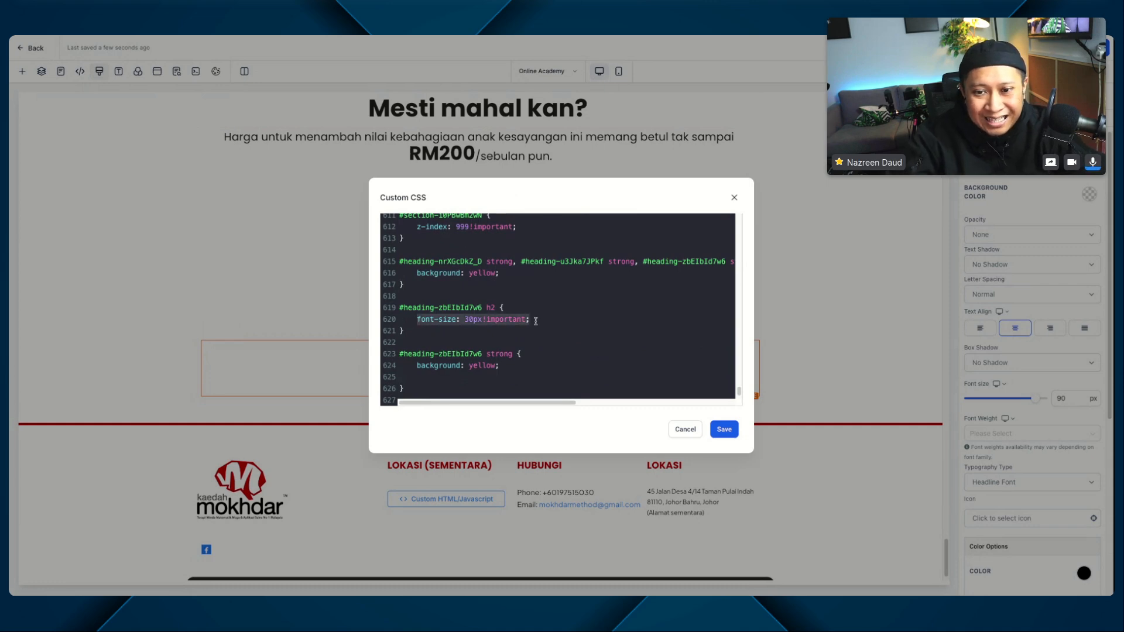
{"action": "key", "text": "ctrl+c"}
{"action": "left_click", "coordinate": [511, 363]}
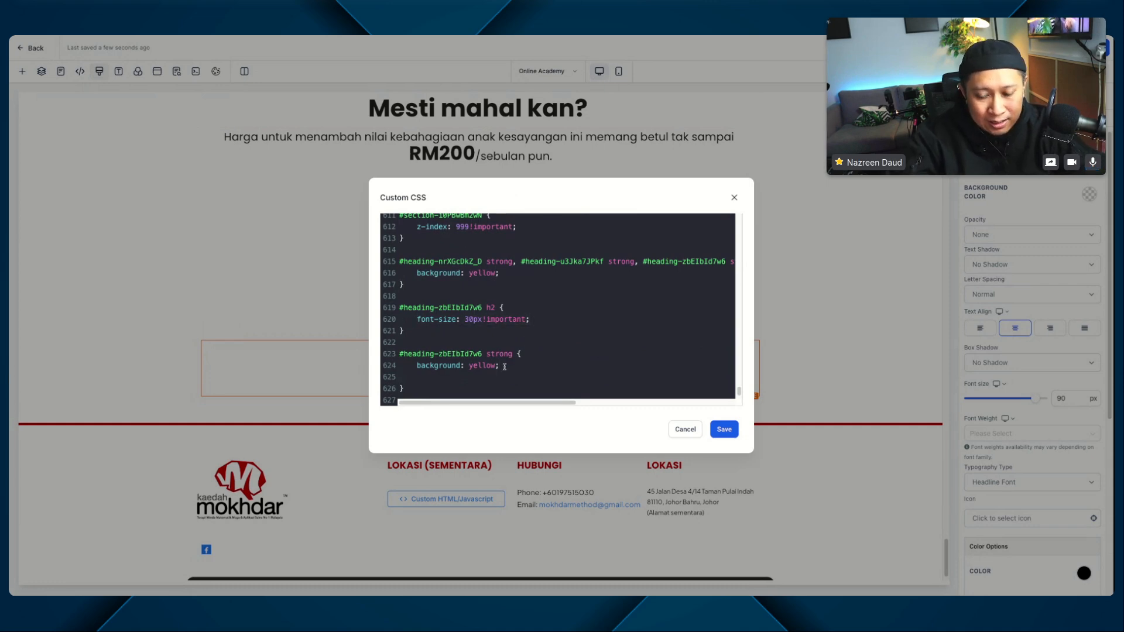
{"action": "key", "text": "Return"}
{"action": "key", "text": "ctrl+v"}
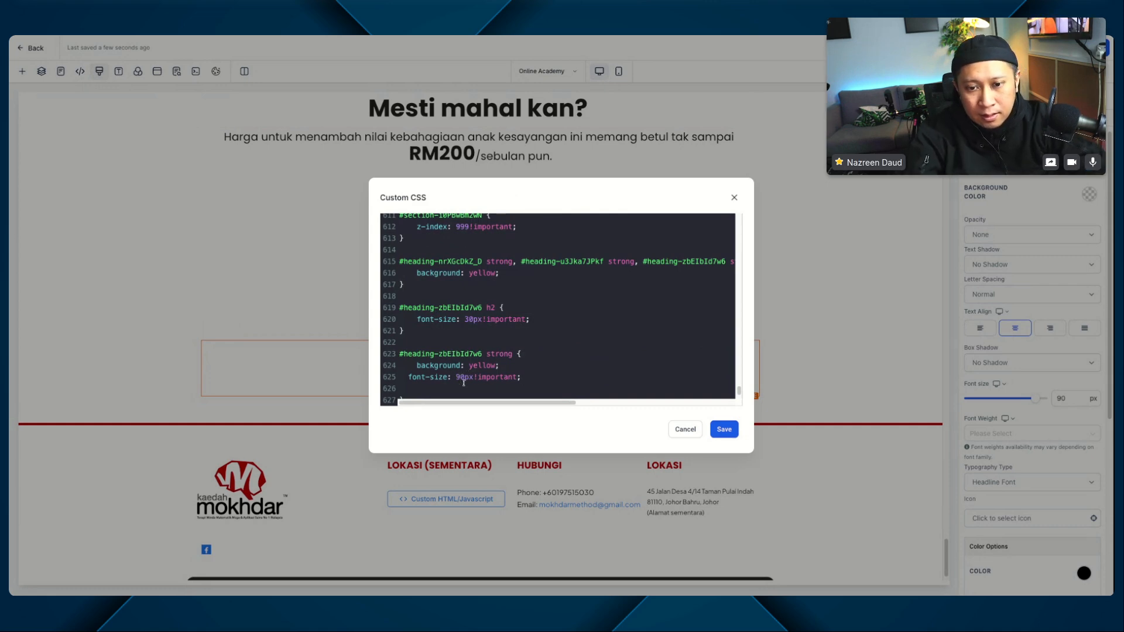
{"action": "left_click", "coordinate": [460, 379]}
{"action": "key", "text": "BackSpace"}
{"action": "type", "text": "9"}
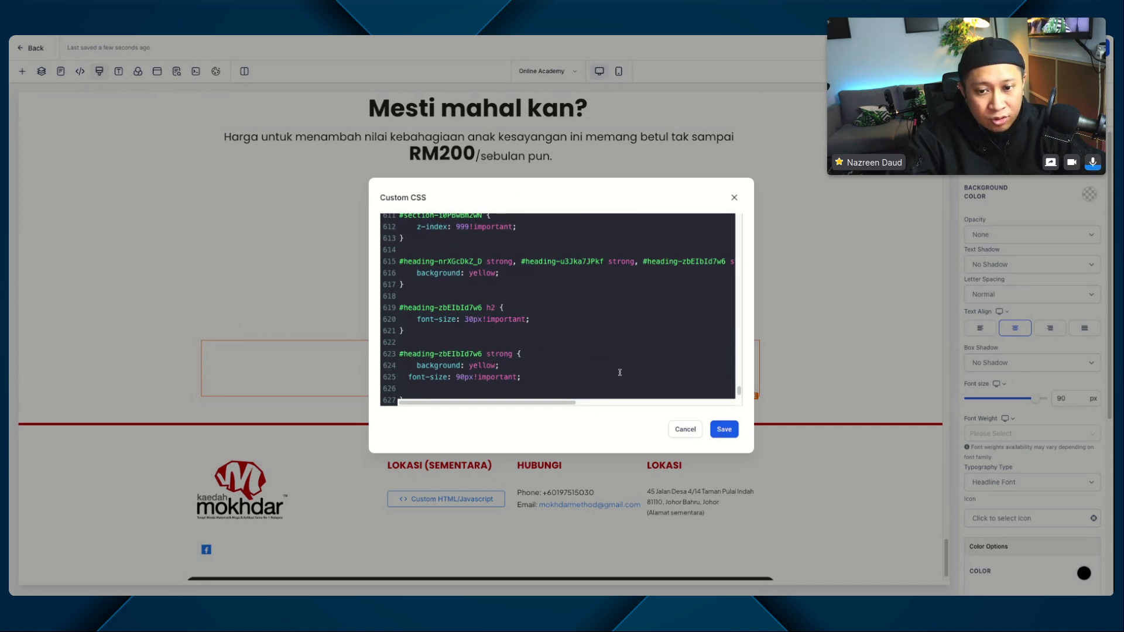
{"action": "left_click", "coordinate": [724, 430]}
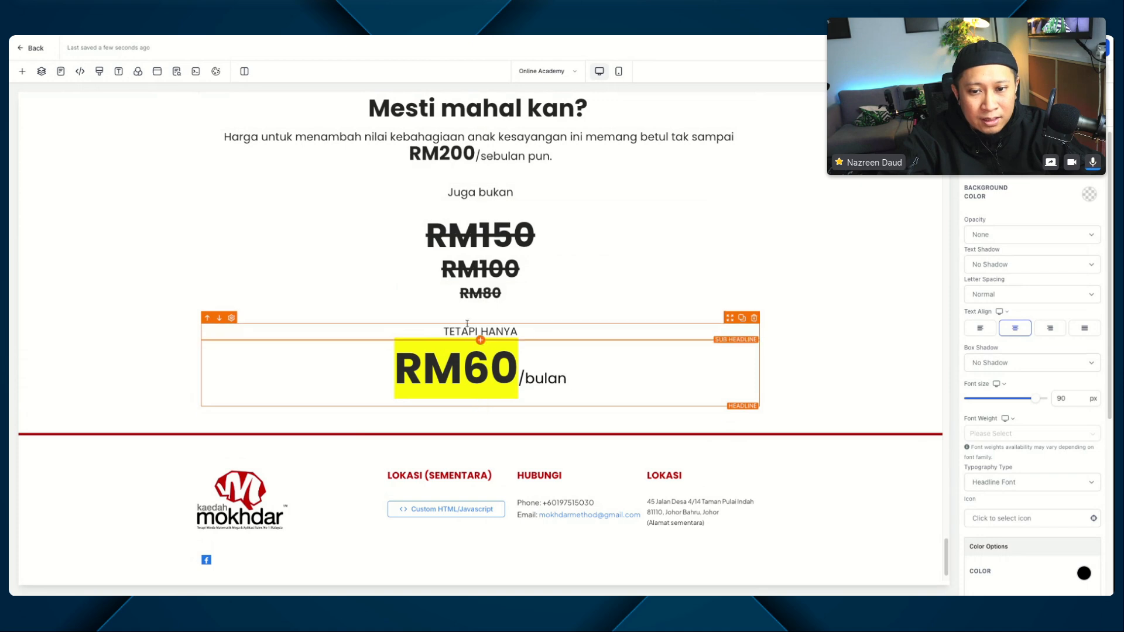
Step: Duplicate the "TETAPI HANYA" sub-headline, move the copy below the RM60/bulan headline, and change its text to "SAHAJA"
{"action": "left_click", "coordinate": [545, 333]}
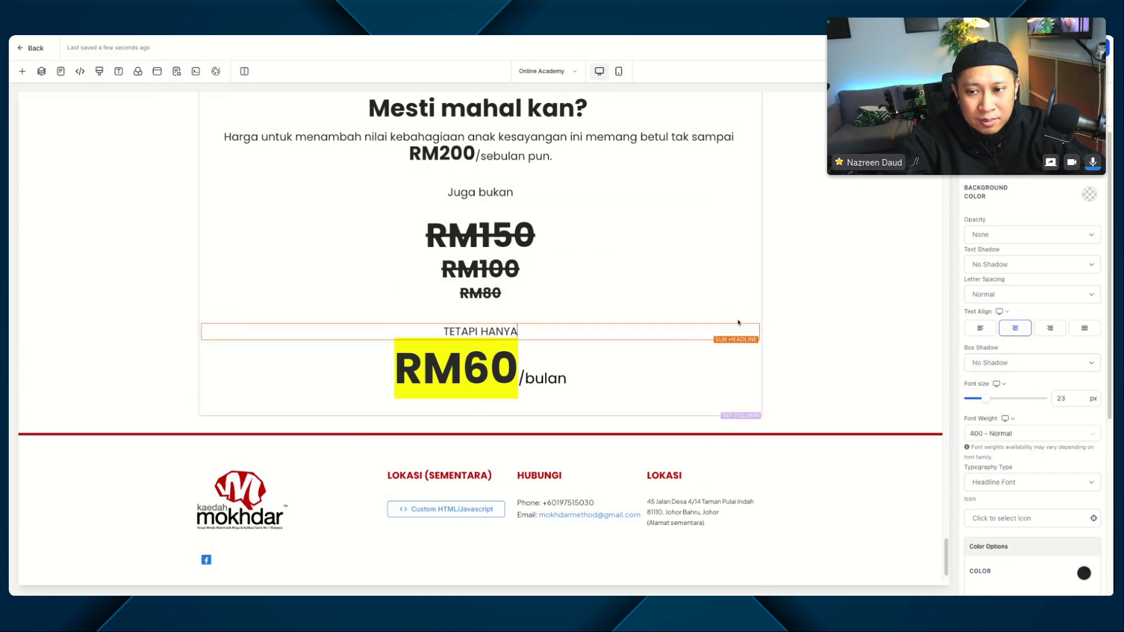
{"action": "left_click", "coordinate": [741, 318]}
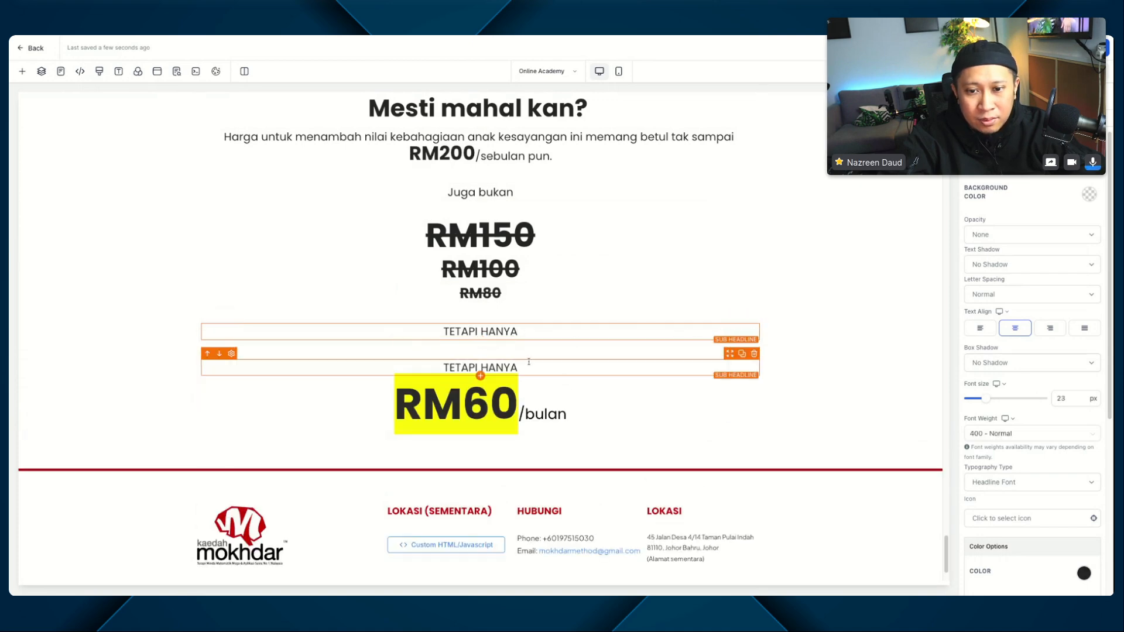
{"action": "left_click", "coordinate": [219, 353]}
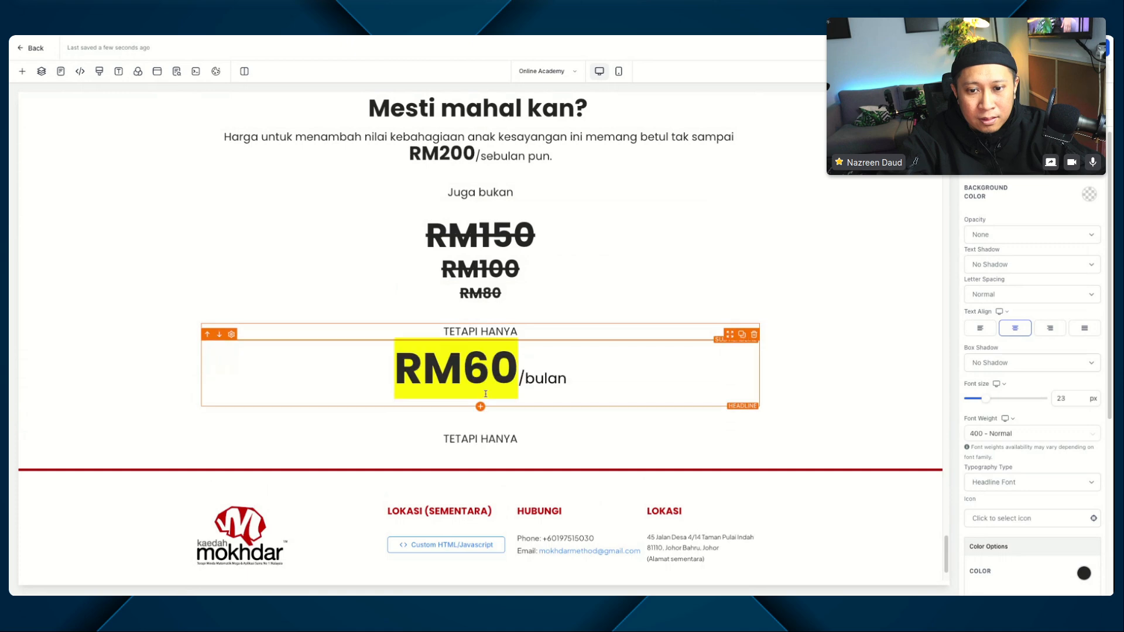
{"action": "double_click", "coordinate": [498, 438]}
{"action": "triple_click", "coordinate": [499, 439]}
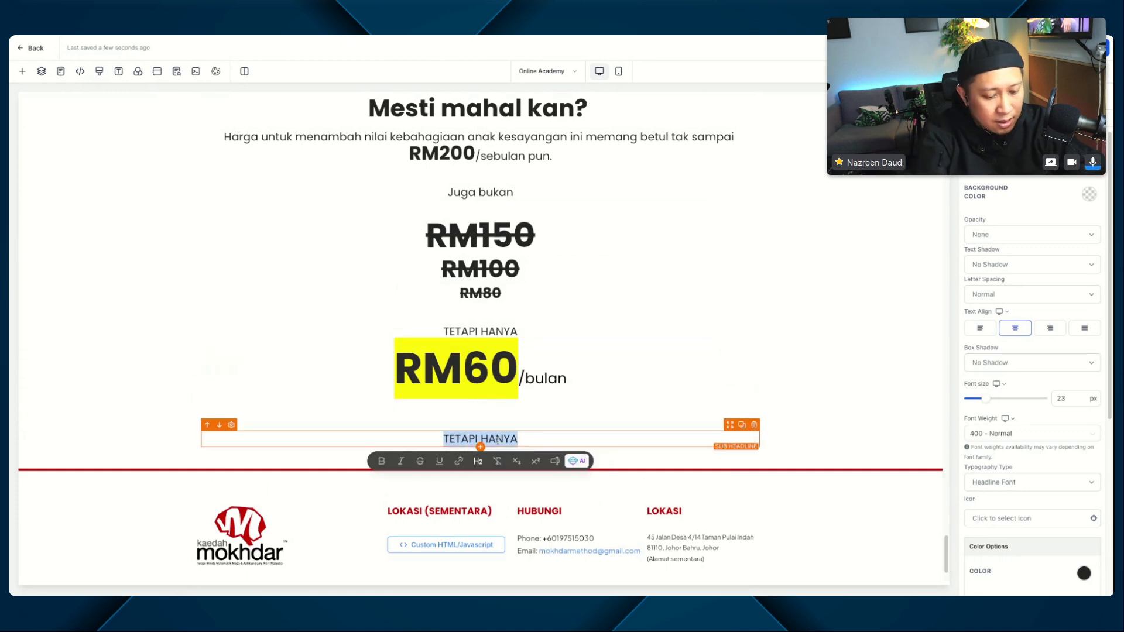
{"action": "type", "text": "SAHAJA"}
{"action": "left_click", "coordinate": [560, 429]}
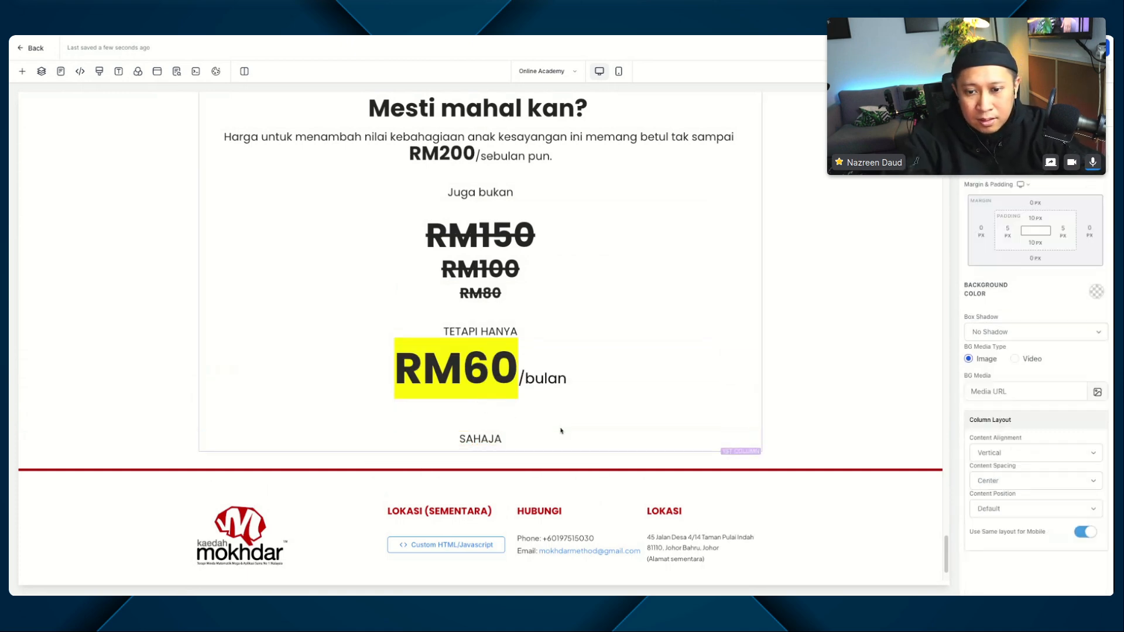
Step: Set the top margin of the "SAHAJA" sub-headline to 0 px
{"action": "left_click", "coordinate": [559, 437]}
{"action": "scroll", "coordinate": [992, 509], "scroll_direction": "down", "scroll_amount": 2}
{"action": "scroll", "coordinate": [992, 509], "scroll_direction": "down", "scroll_amount": 3}
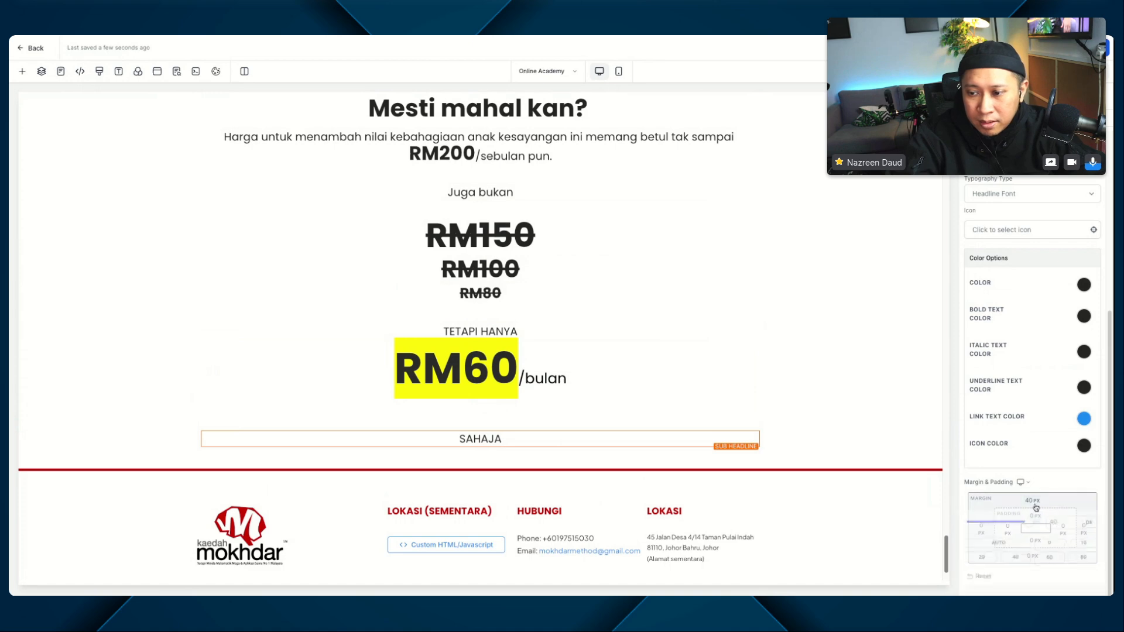
{"action": "left_click", "coordinate": [1032, 501]}
{"action": "left_click", "coordinate": [1042, 545]}
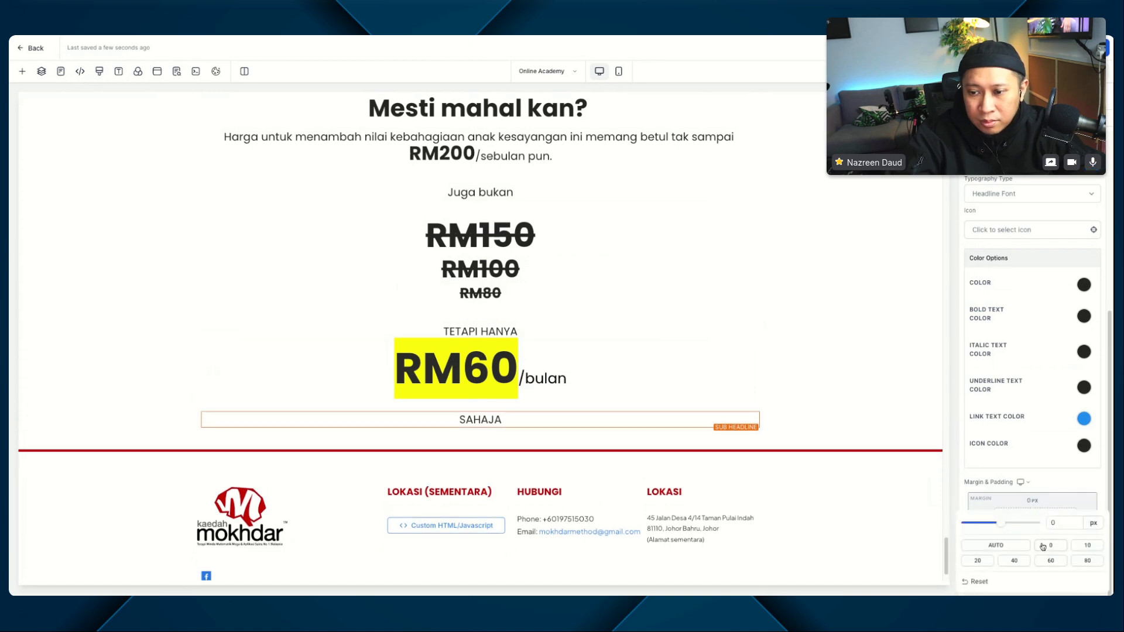
Step: Set the bottom margin of the RM60/bulan headline to 0 px
{"action": "left_click", "coordinate": [501, 400]}
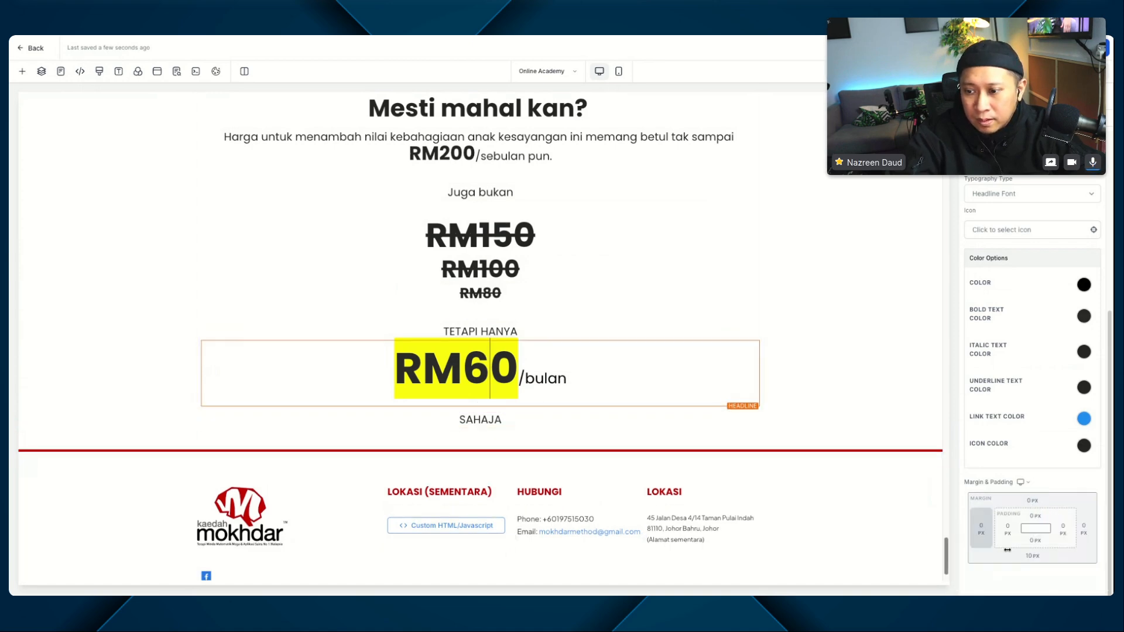
{"action": "left_click", "coordinate": [1038, 553]}
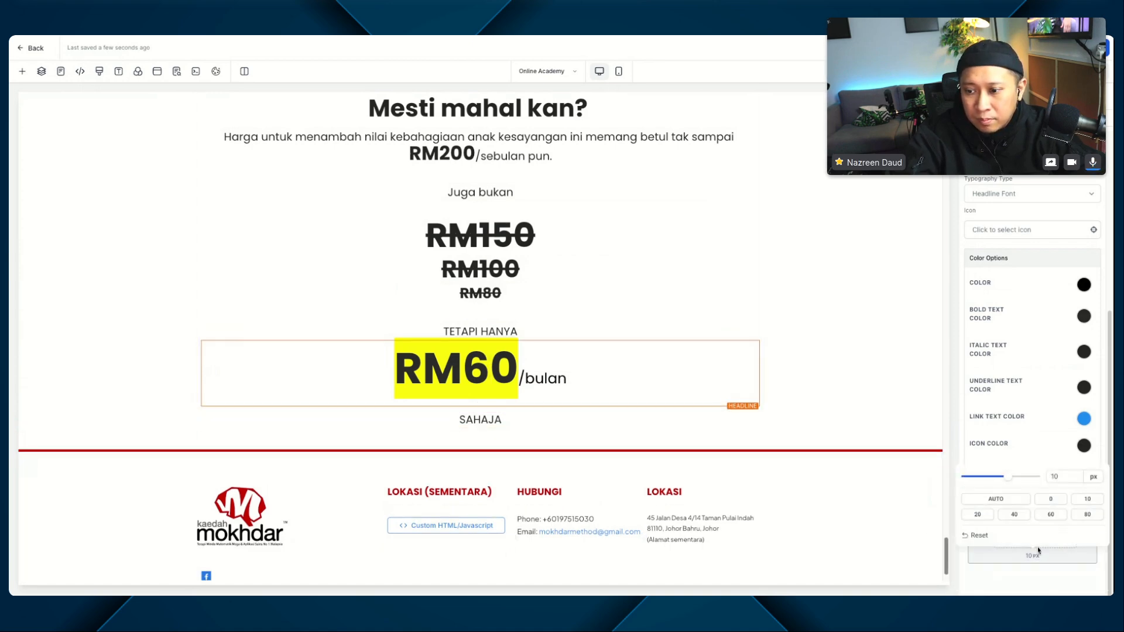
{"action": "left_click", "coordinate": [1050, 499]}
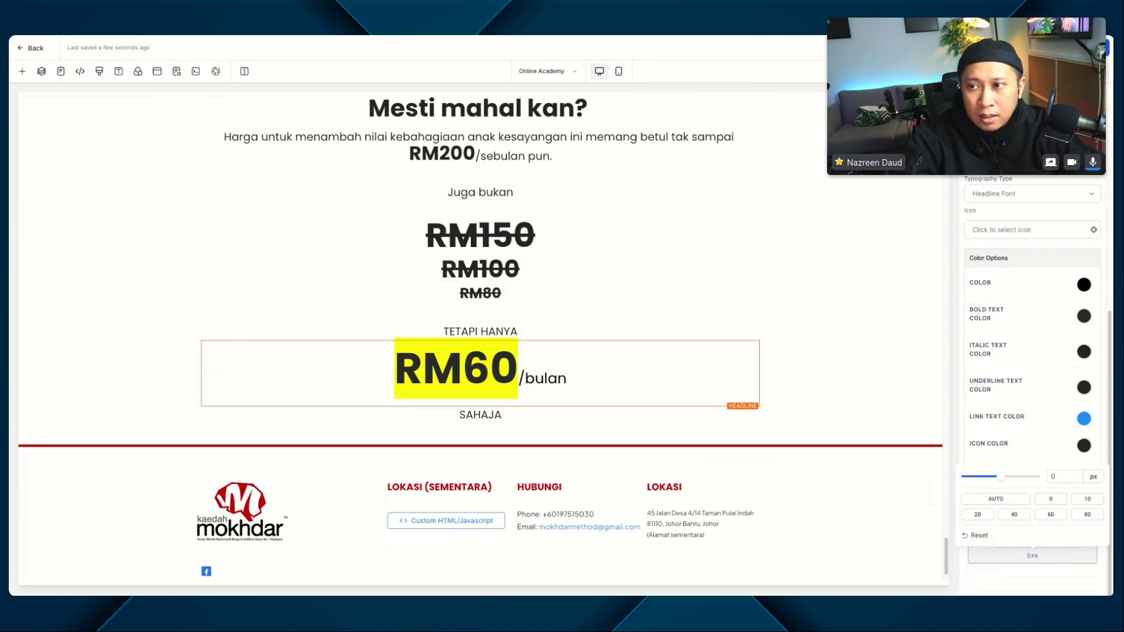
{"action": "key", "text": "Escape"}
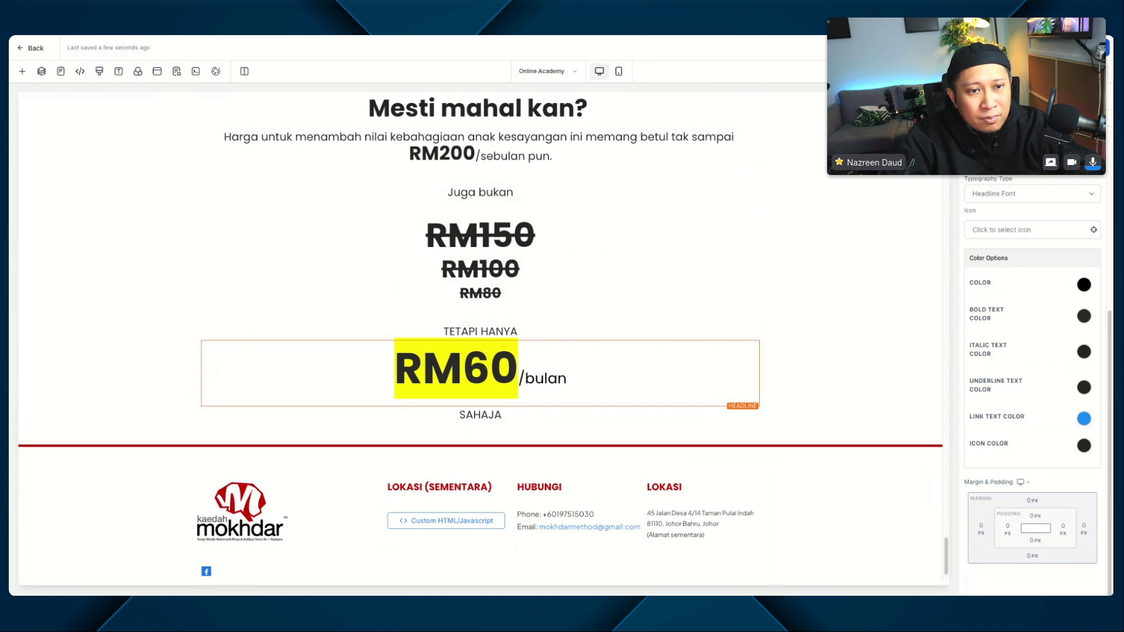
Step: Duplicate the "Harga untuk menambah nilai..." sub-headline and place the copy directly below "SAHAJA"
{"action": "scroll", "coordinate": [75, 273], "scroll_direction": "up", "scroll_amount": 2}
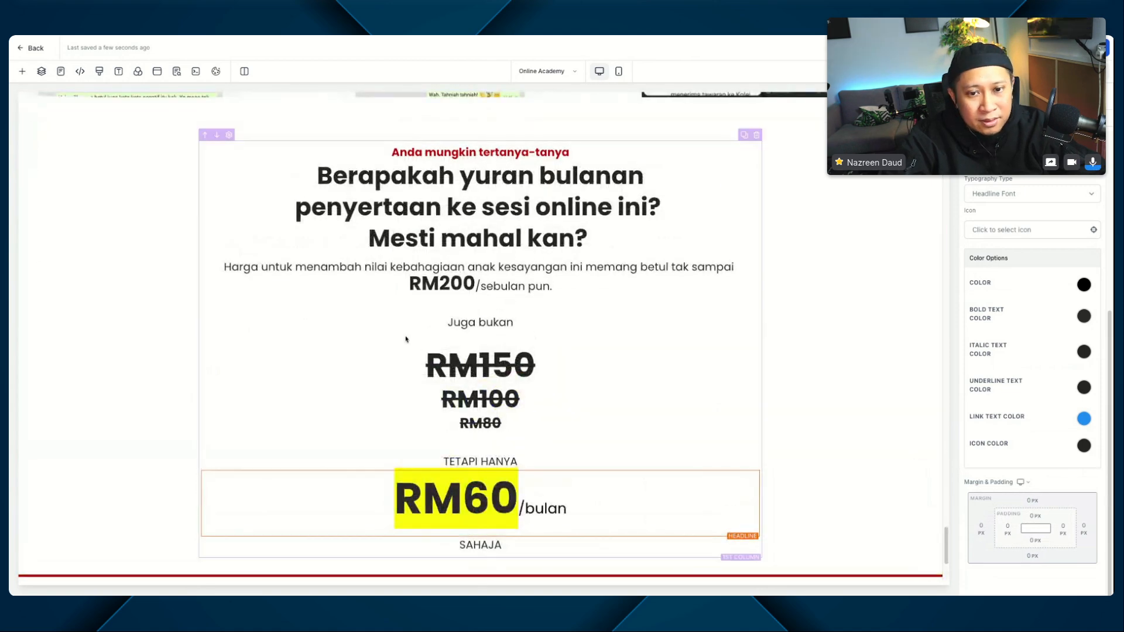
{"action": "scroll", "coordinate": [405, 338], "scroll_direction": "down", "scroll_amount": 2}
{"action": "scroll", "coordinate": [304, 287], "scroll_direction": "up", "scroll_amount": 2}
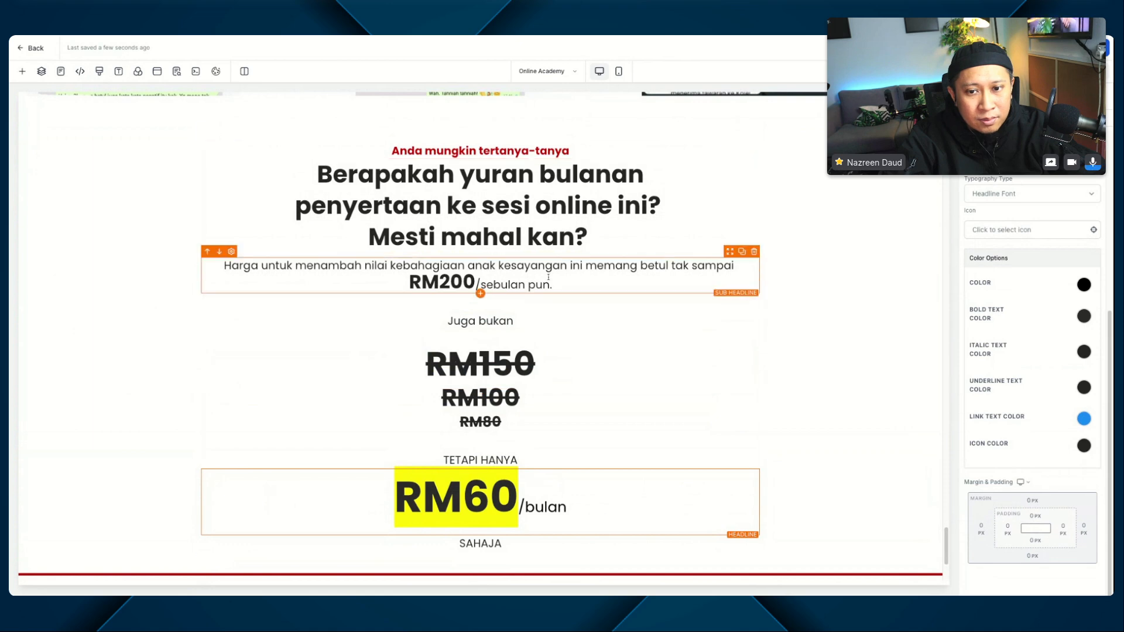
{"action": "left_click", "coordinate": [742, 251]}
{"action": "scroll", "coordinate": [728, 296], "scroll_direction": "down", "scroll_amount": 4}
{"action": "left_click_drag", "start_coordinate": [729, 290], "coordinate": [730, 296]}
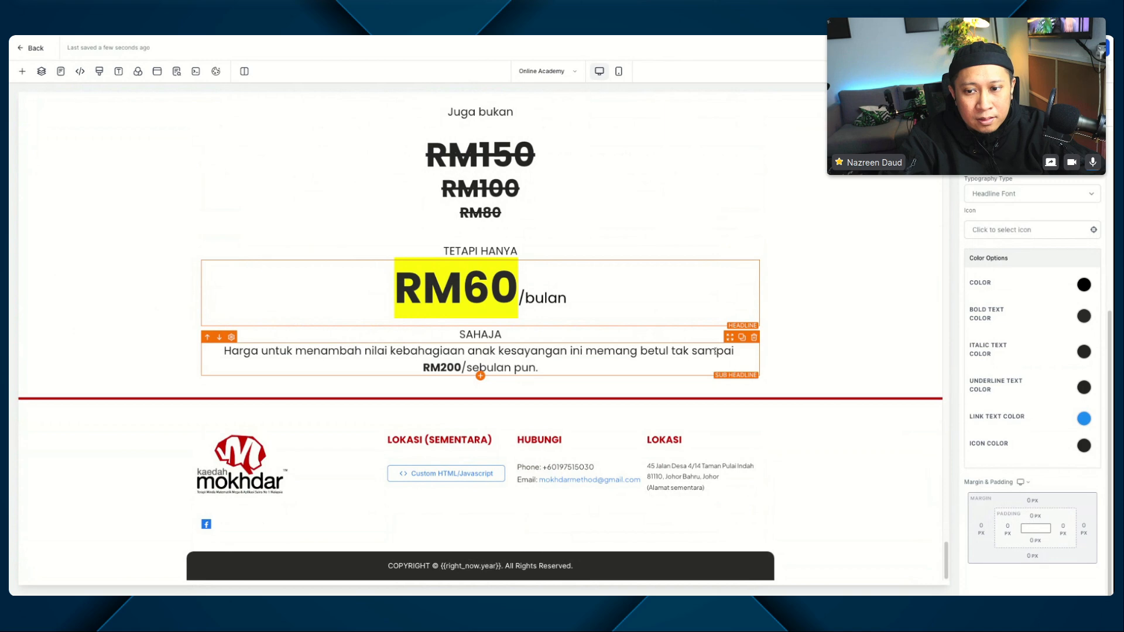
Step: Set the top margin of the copied sub-headline below "SAHAJA" to 60 px
{"action": "left_click", "coordinate": [1033, 499]}
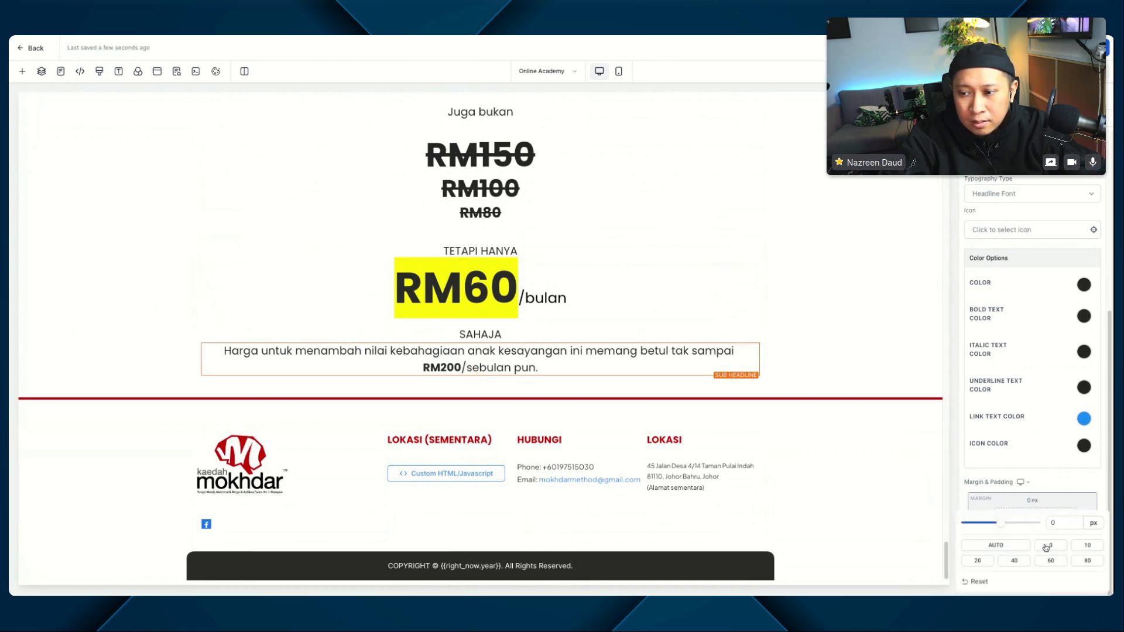
{"action": "left_click", "coordinate": [1014, 561]}
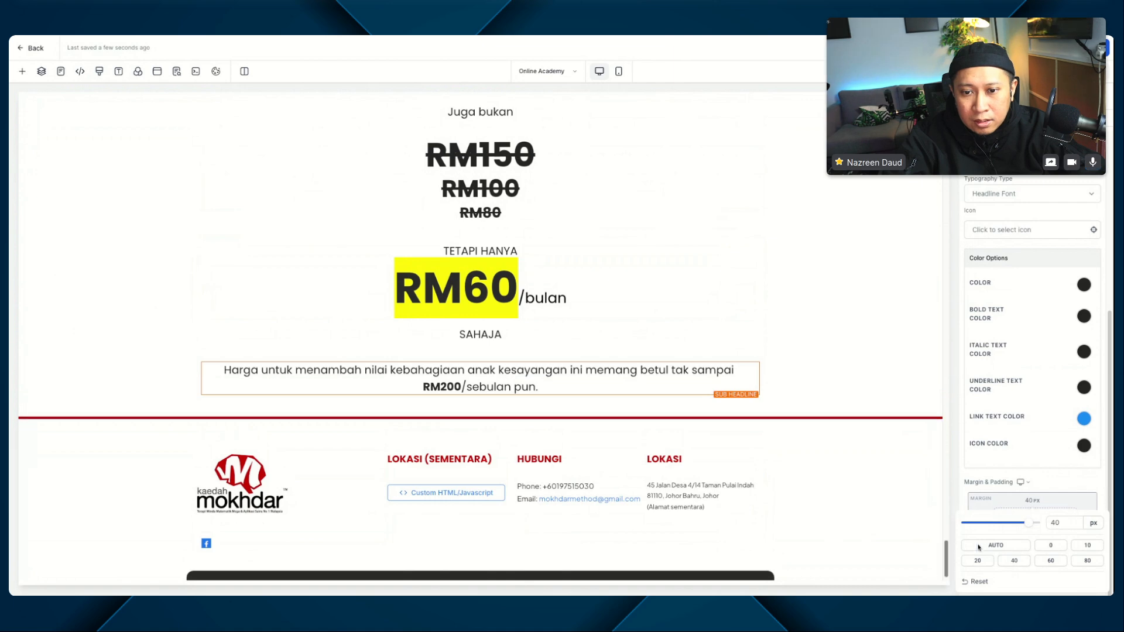
{"action": "left_click", "coordinate": [1051, 561]}
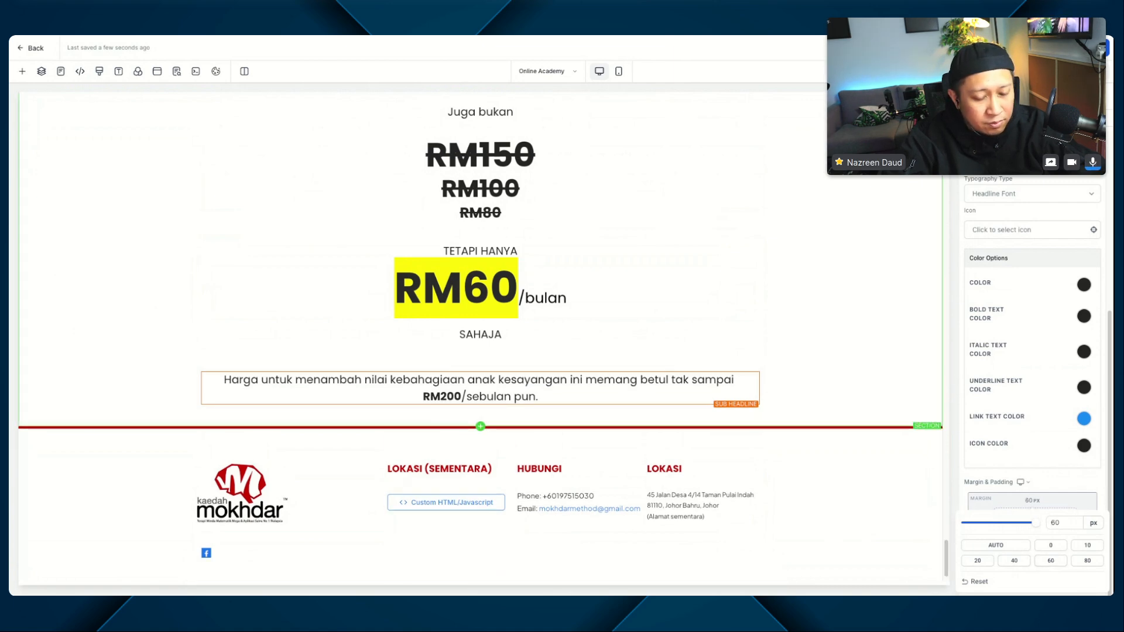
Step: Replace the copied sub-headline's text with the pasted "Bukan itu sahaja!Kami siap nak bagi anda 3 bonus..." copy and delete its trailing blank lines
{"action": "double_click", "coordinate": [481, 395]}
{"action": "key", "text": "ctrl+a"}
{"action": "type", "text": "Bukan itu sahaja!Kami siap nak bagi anda 3 bonus tambahan eksklusif ini sekiranya pembelian dibuat untuk 100 pertama sahaja!"}
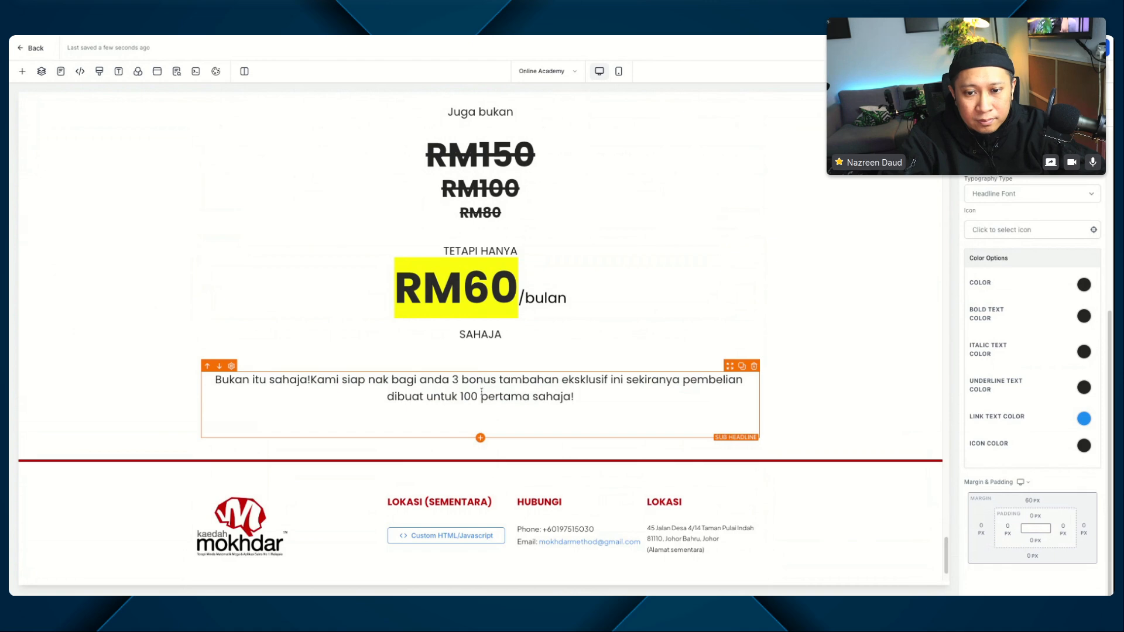
{"action": "key", "text": "BackSpace"}
{"action": "key", "text": "BackSpace"}
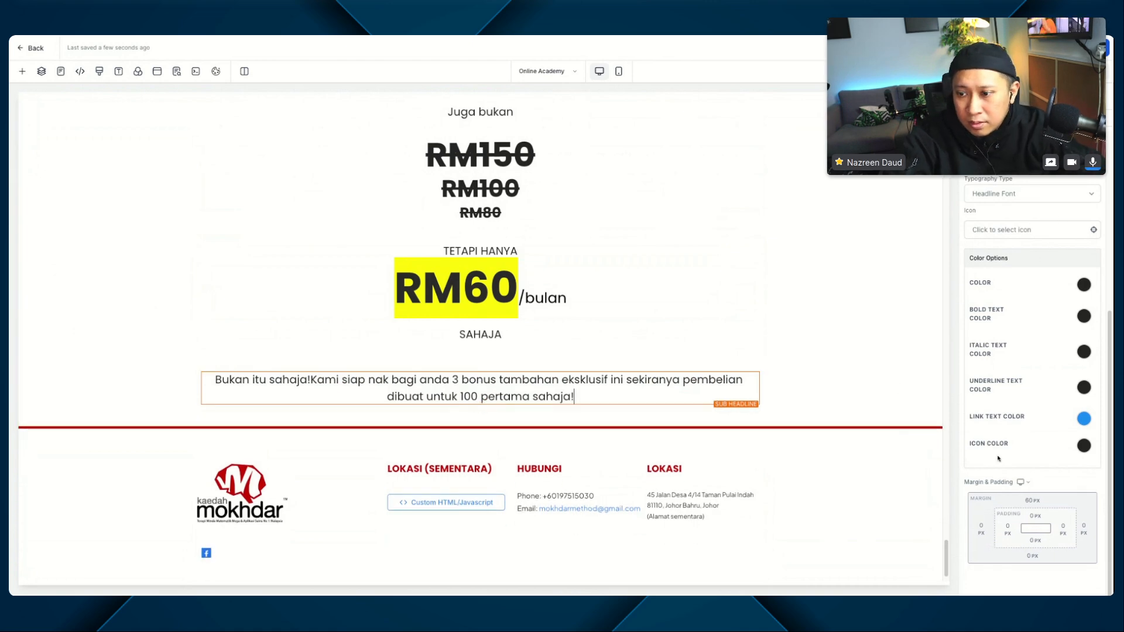
Step: Set the font size of the "Bukan itu sahaja!" bonus sub-headline to 35 px
{"action": "scroll", "coordinate": [1075, 356], "scroll_direction": "up", "scroll_amount": 4}
{"action": "double_click", "coordinate": [1080, 314]}
{"action": "type", "text": "35"}
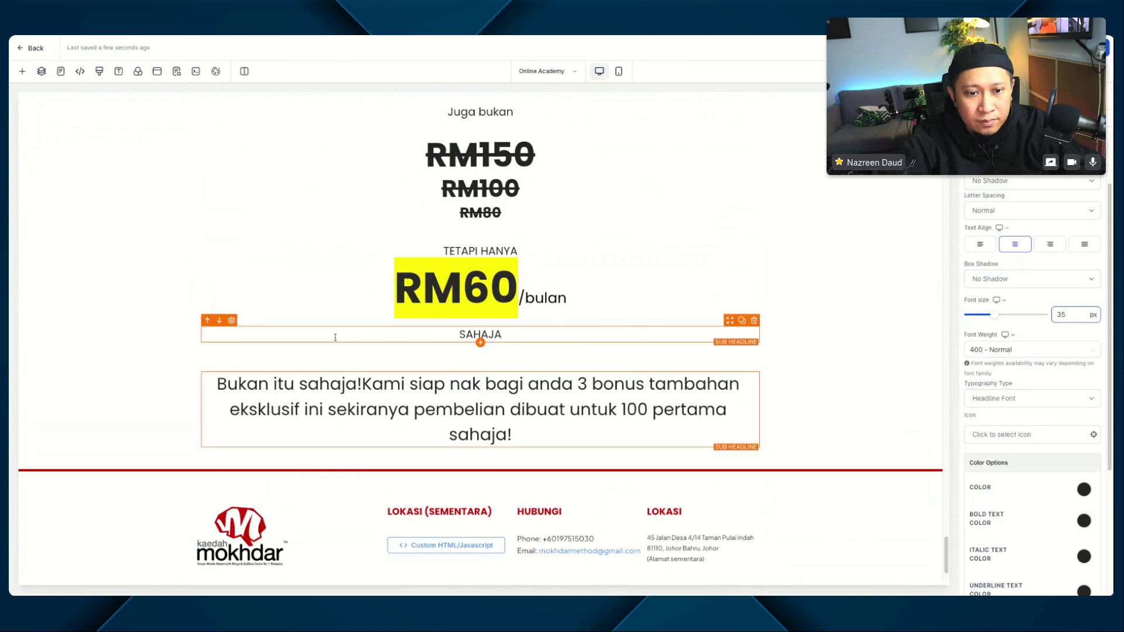
Step: Break the line before "Kami siap nak bagi" and make "Bukan itu sahaja!" bold
{"action": "left_click", "coordinate": [369, 389]}
{"action": "key", "text": "Return"}
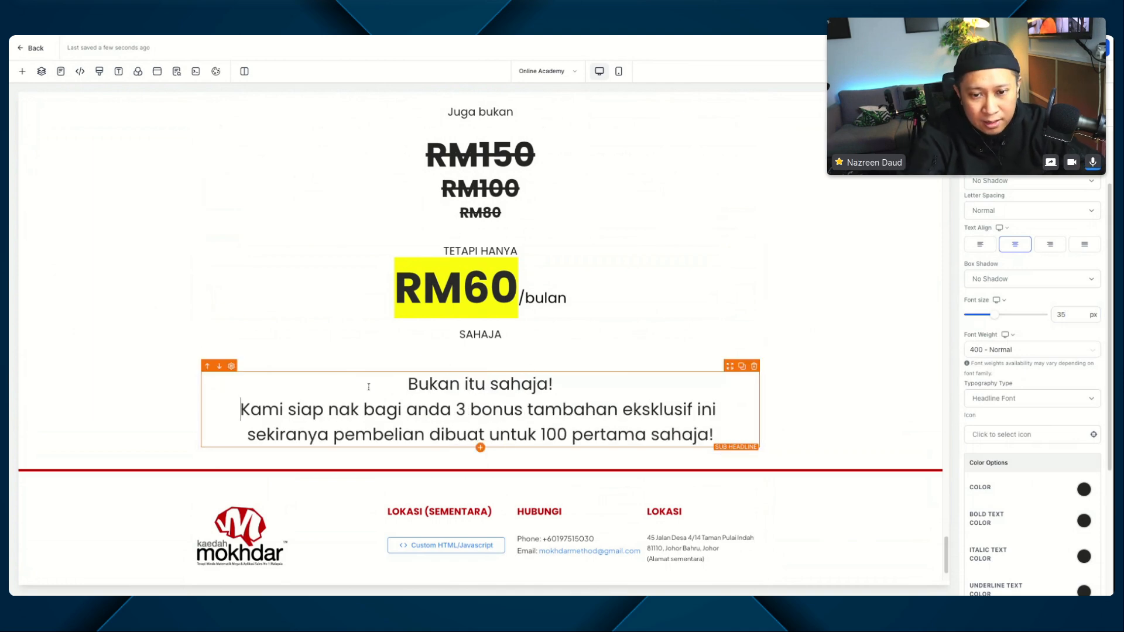
{"action": "left_click_drag", "start_coordinate": [405, 384], "coordinate": [557, 385]}
{"action": "left_click", "coordinate": [381, 410]}
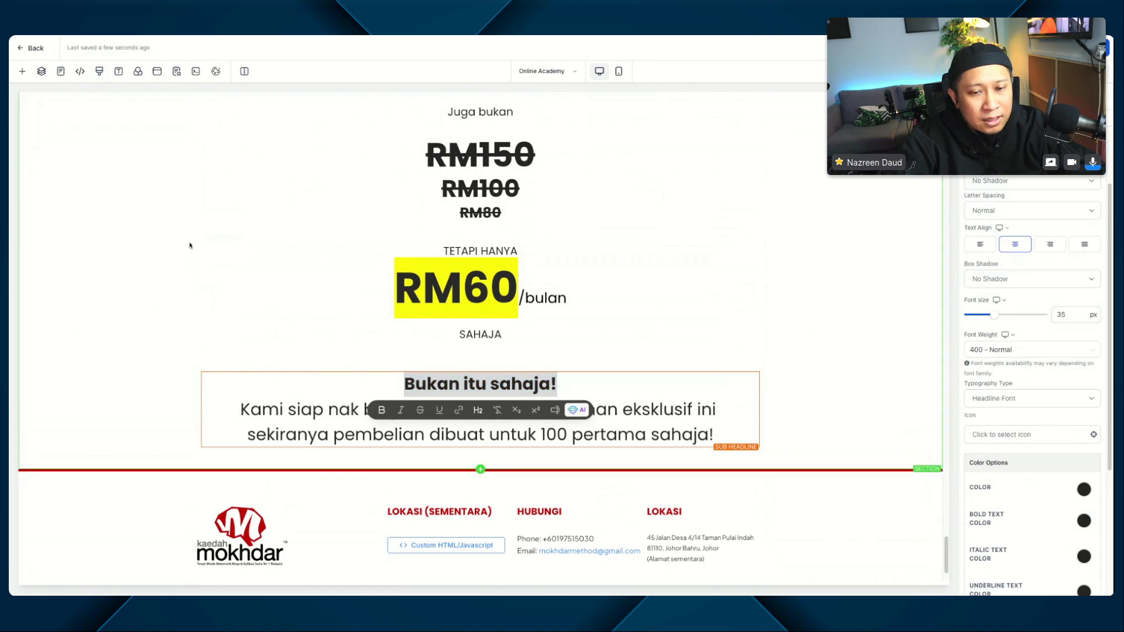
Step: Add a one-column row below the row that holds the pricing and bonus text
{"action": "scroll", "coordinate": [190, 245], "scroll_direction": "down", "scroll_amount": 1}
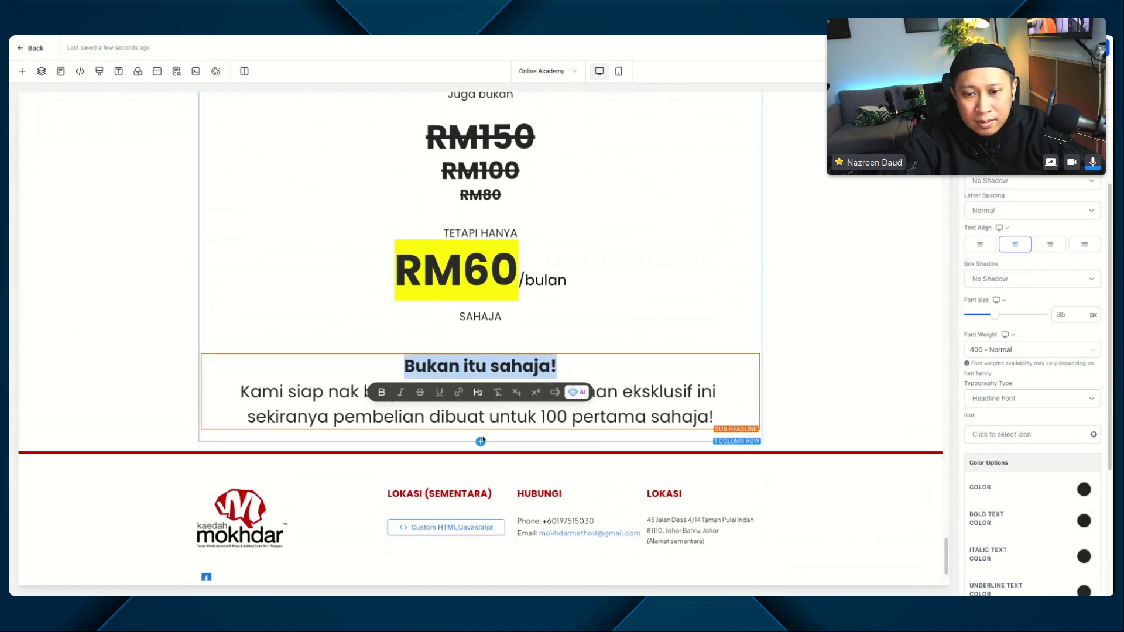
{"action": "left_click", "coordinate": [481, 442]}
{"action": "left_click", "coordinate": [481, 442]}
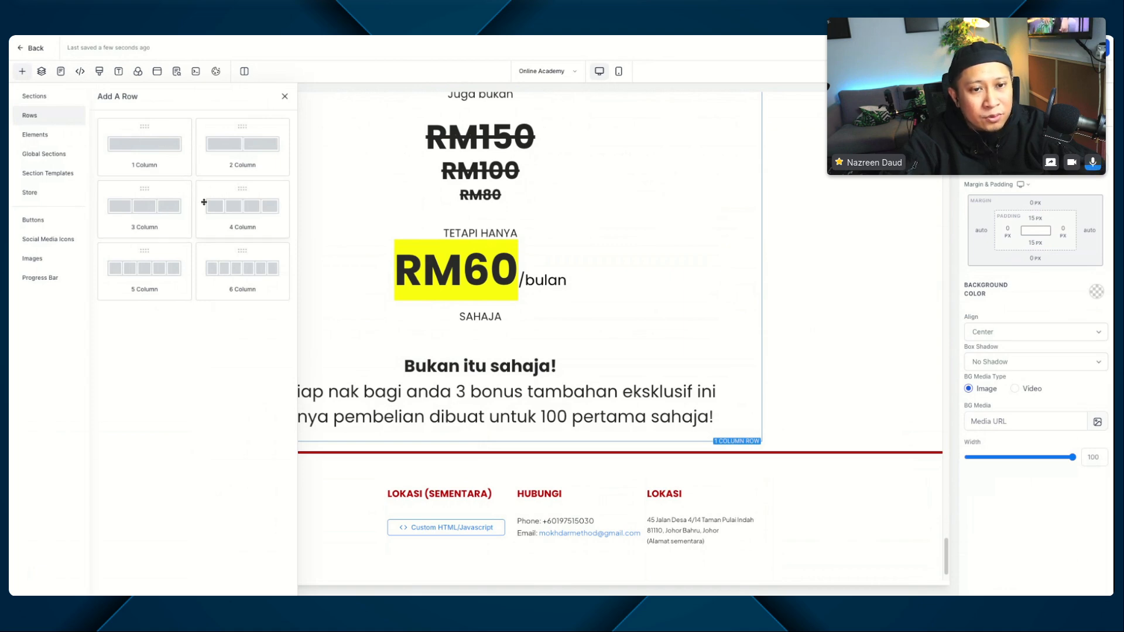
{"action": "left_click", "coordinate": [131, 152]}
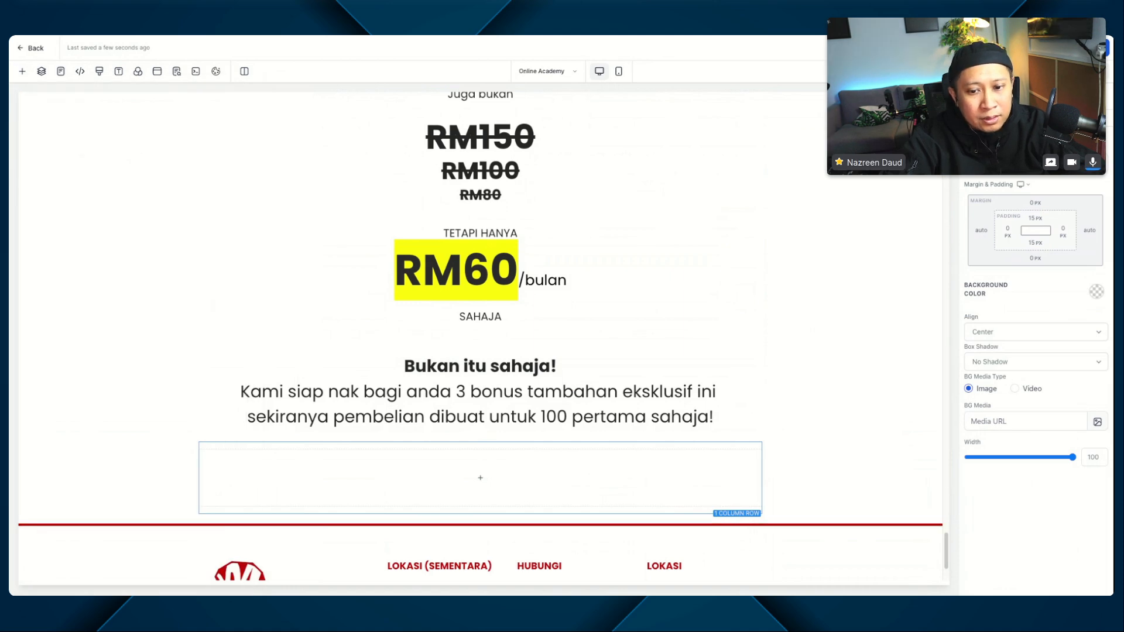
Step: Add a headline to the new row, paste "BONUS 1 :" as its text, and remove the extra blank line
{"action": "left_click", "coordinate": [480, 477]}
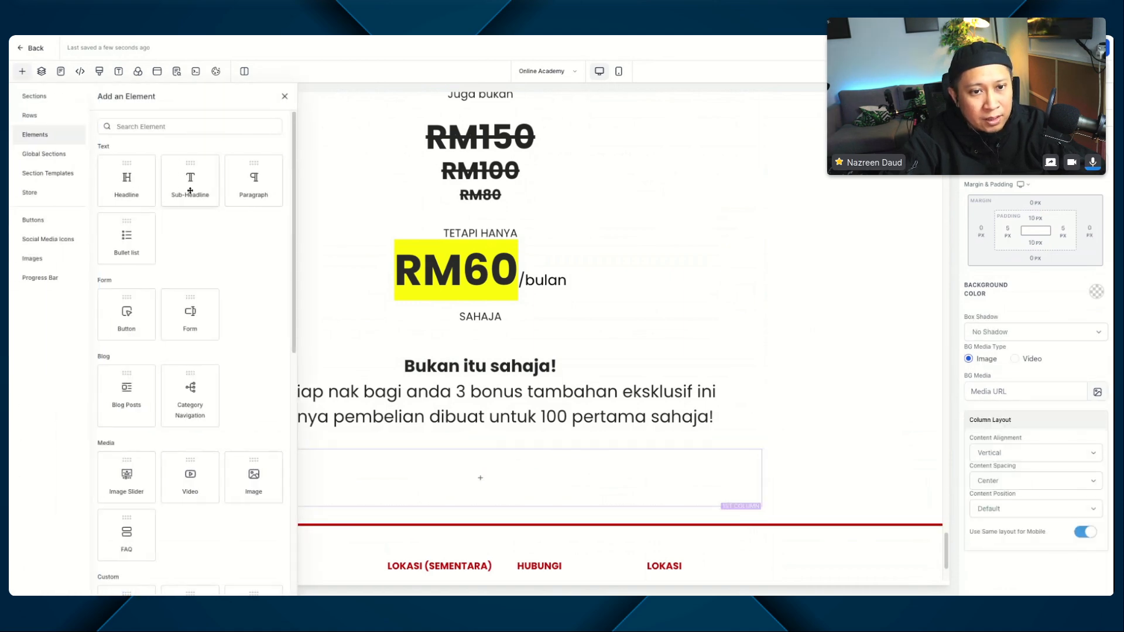
{"action": "left_click", "coordinate": [140, 192]}
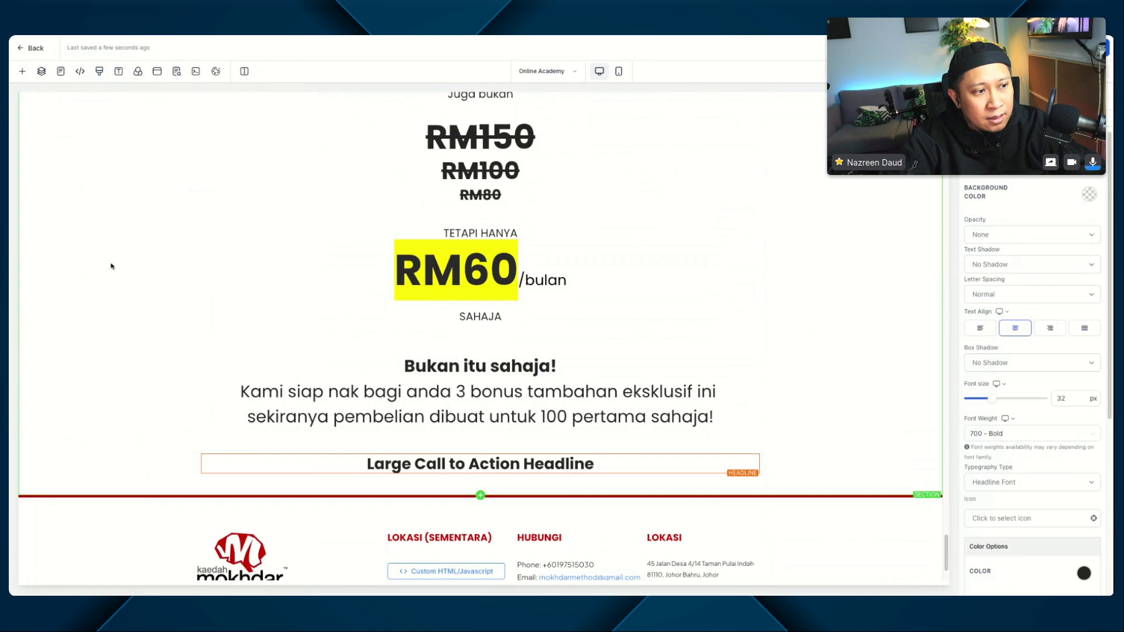
{"action": "triple_click", "coordinate": [443, 464]}
{"action": "type", "text": "BONUS 1 :"}
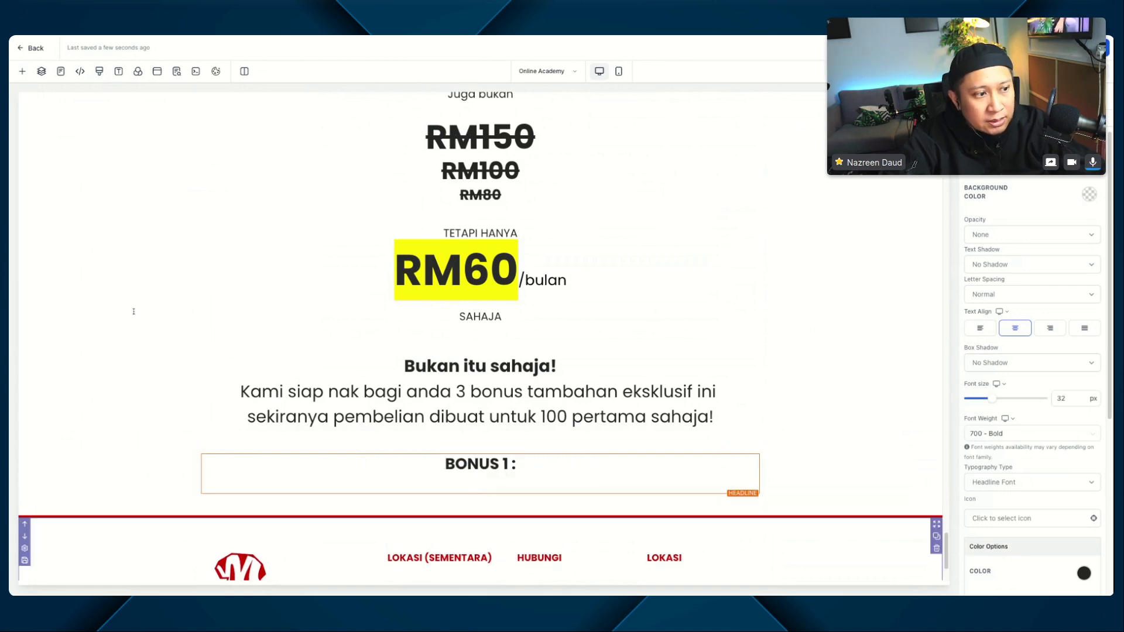
{"action": "key", "text": "BackSpace"}
Step: Add a sub-headline under "BONUS 1 :" with the pasted text "Mathematical Secret Codes Gaming" and remove its bold formatting
{"action": "left_click", "coordinate": [480, 473]}
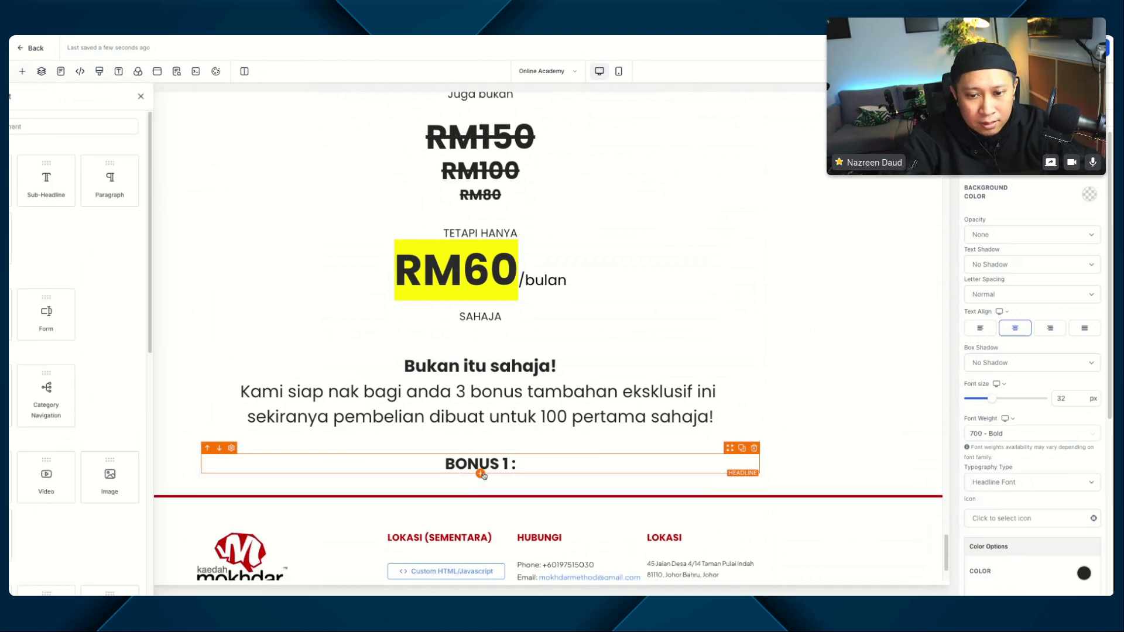
{"action": "left_click", "coordinate": [189, 181]}
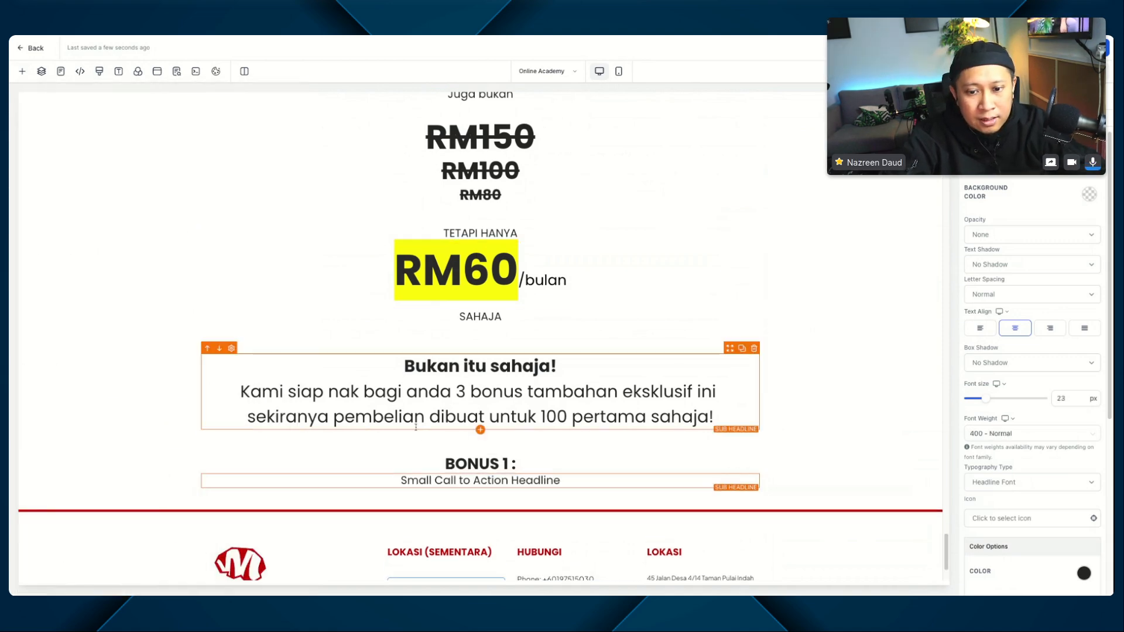
{"action": "triple_click", "coordinate": [418, 480]}
{"action": "key", "text": "ctrl+v"}
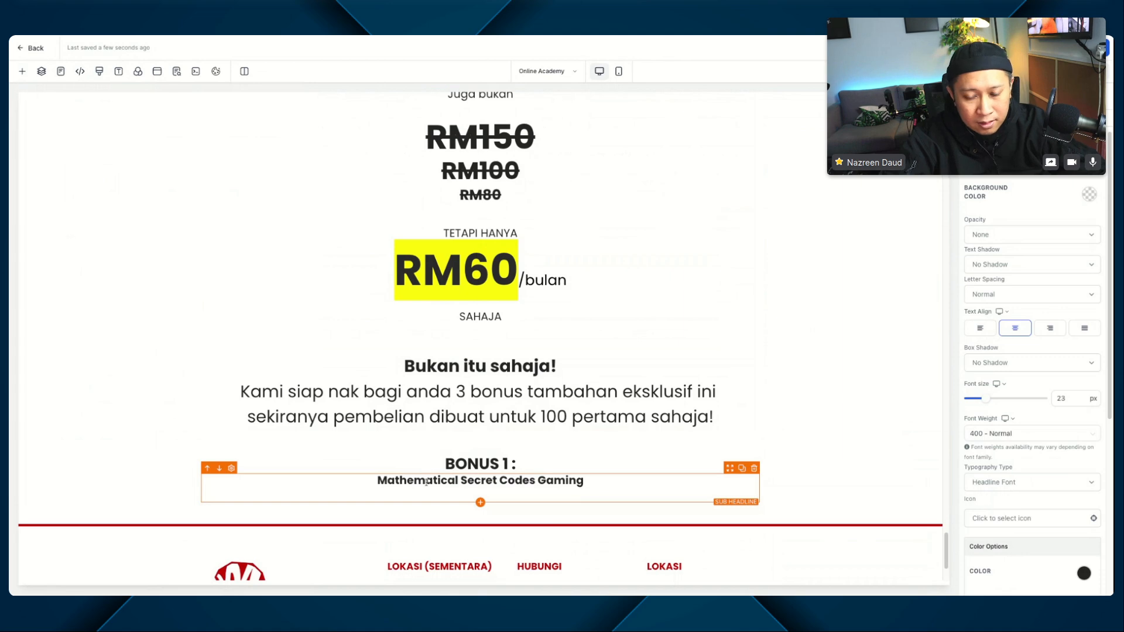
{"action": "triple_click", "coordinate": [426, 480]}
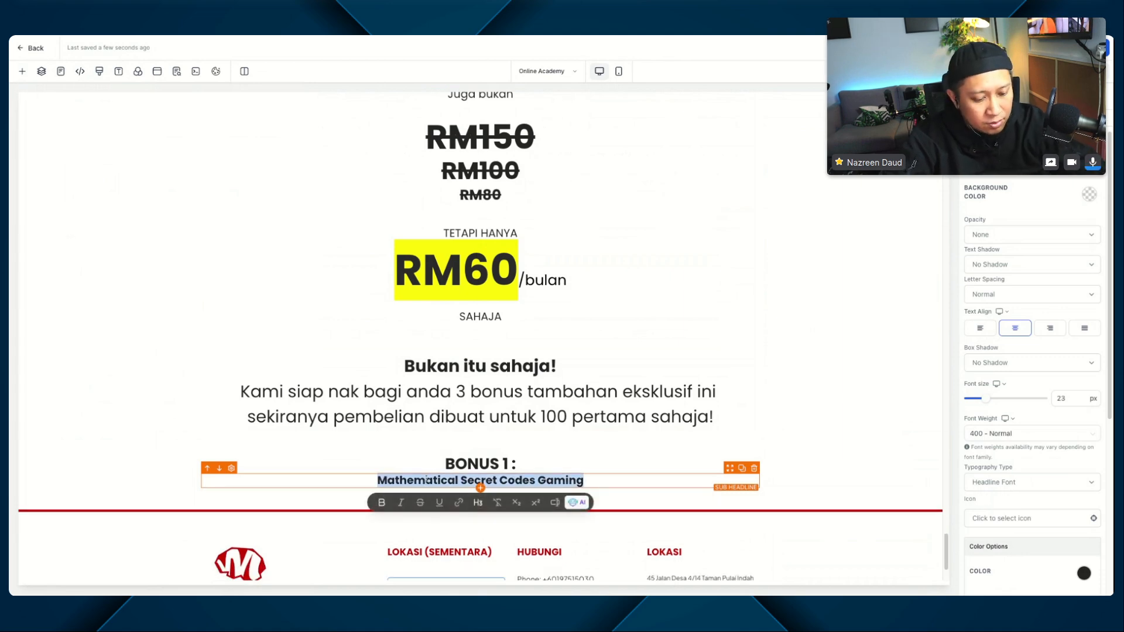
{"action": "key", "text": "ctrl+b"}
{"action": "left_click", "coordinate": [581, 480]}
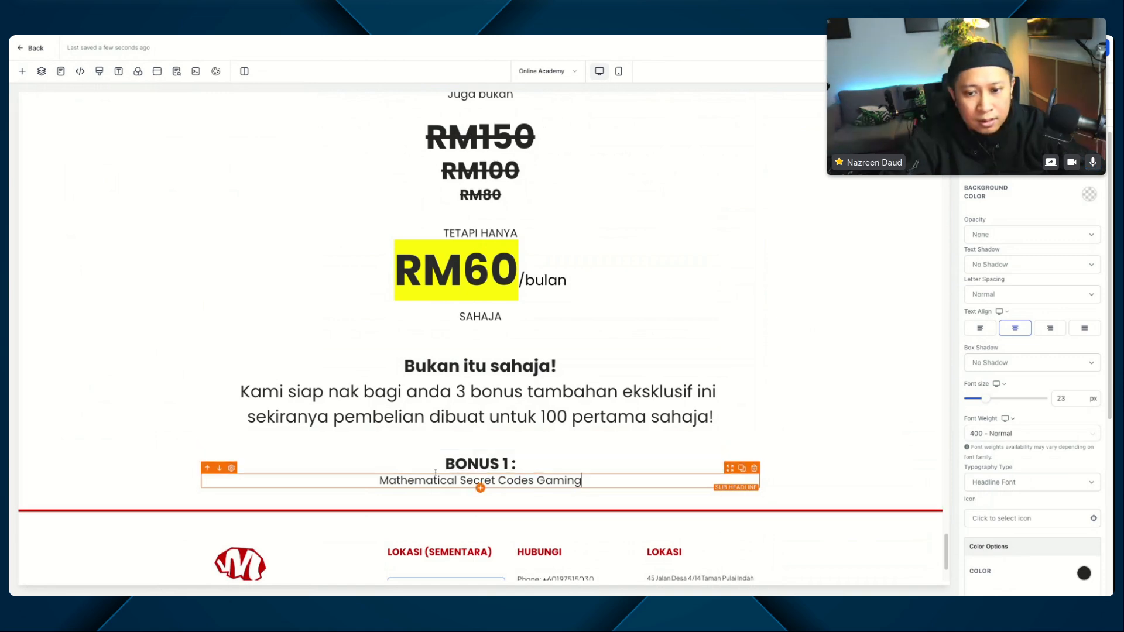
Step: Add an image element below the "Mathematical Secret Codes Gaming" sub-headline
{"action": "left_click", "coordinate": [485, 490]}
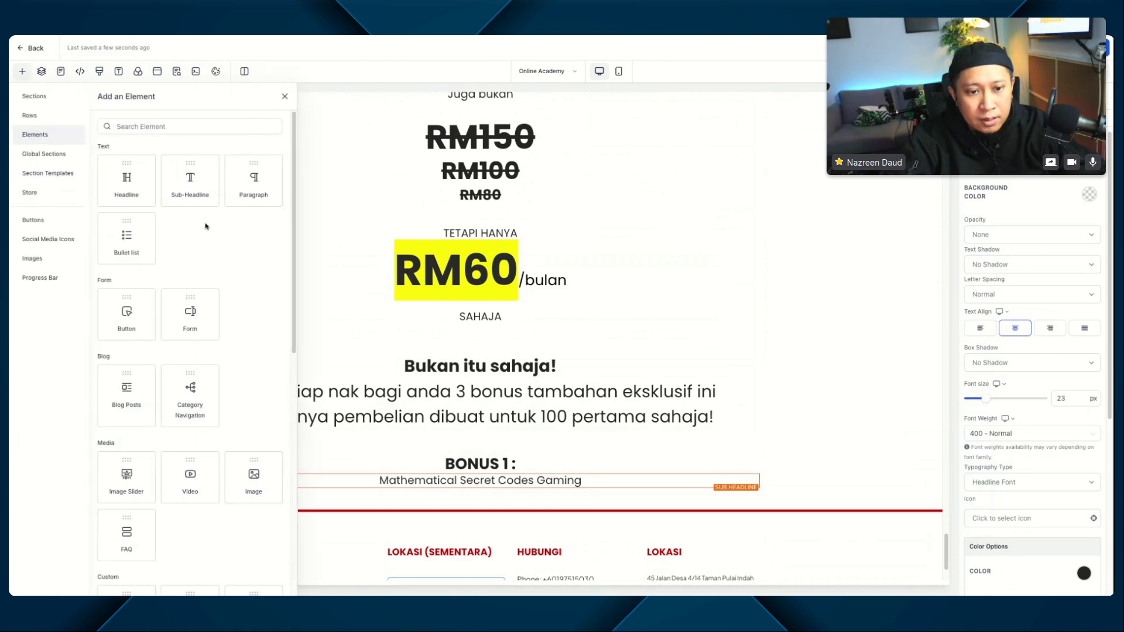
{"action": "left_click", "coordinate": [253, 491]}
{"action": "scroll", "coordinate": [524, 302], "scroll_direction": "down", "scroll_amount": 5}
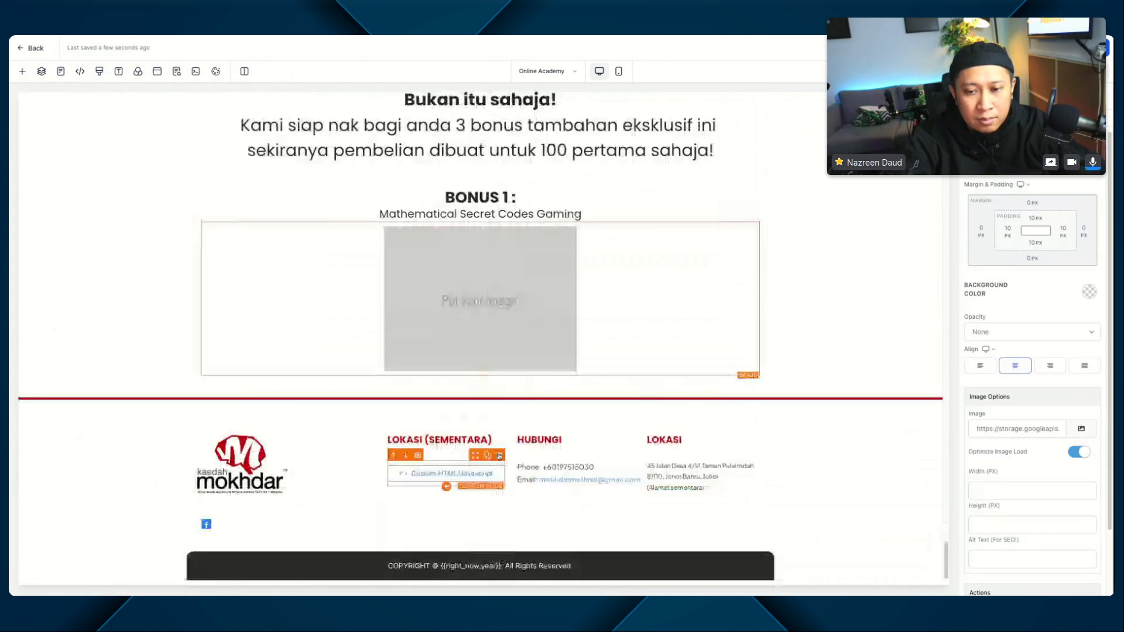
Step: Fill the image placeholder under BONUS 1 with 10-6722213.webp from the media library
{"action": "left_click", "coordinate": [1081, 429]}
{"action": "left_click", "coordinate": [1053, 390]}
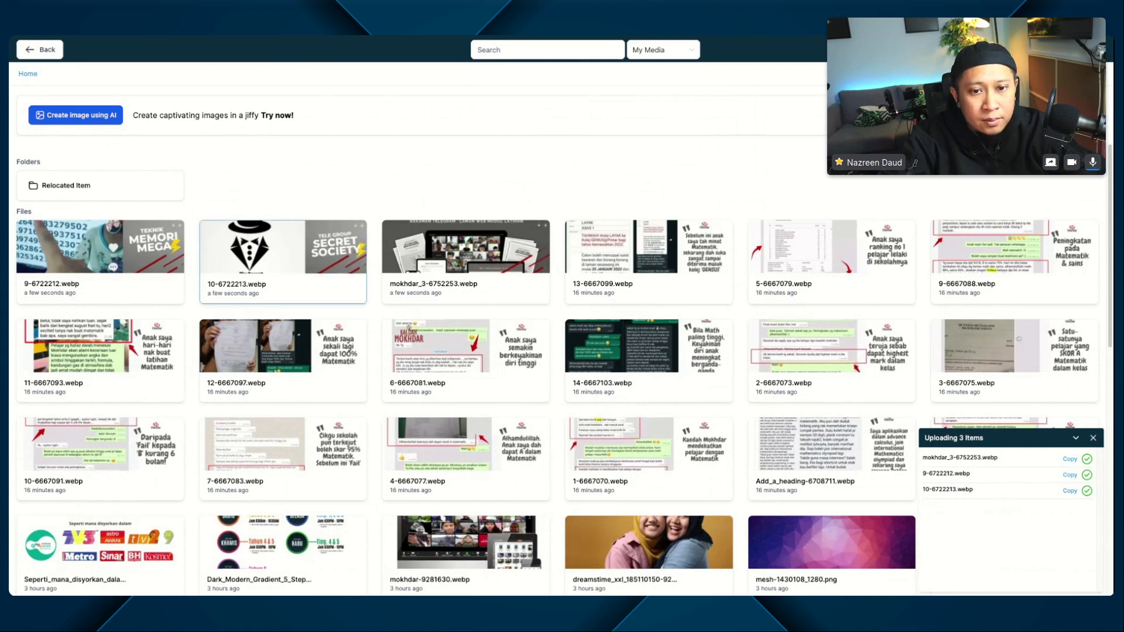
{"action": "left_click", "coordinate": [283, 261]}
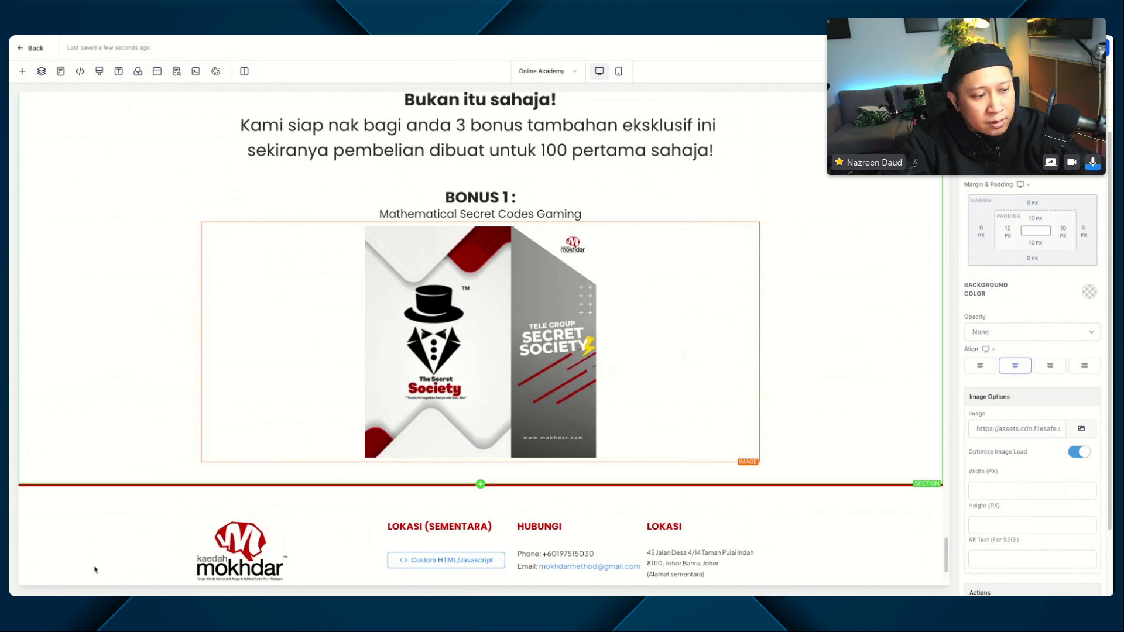
{"action": "scroll", "coordinate": [96, 569], "scroll_direction": "down", "scroll_amount": 2}
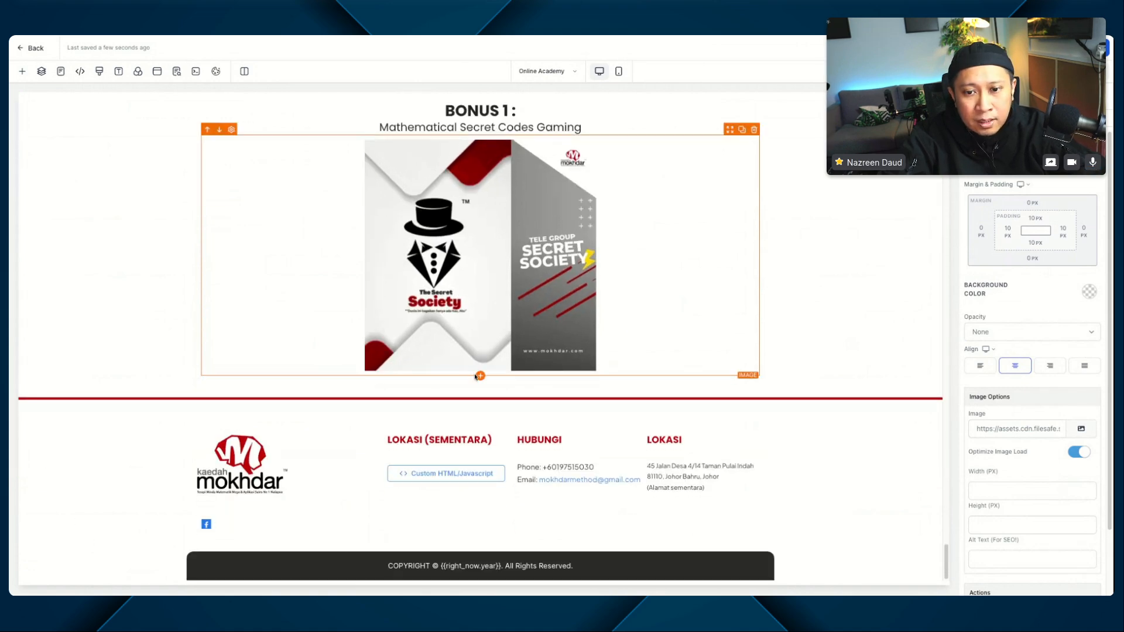
{"action": "left_click", "coordinate": [480, 376]}
{"action": "left_click", "coordinate": [825, 231]}
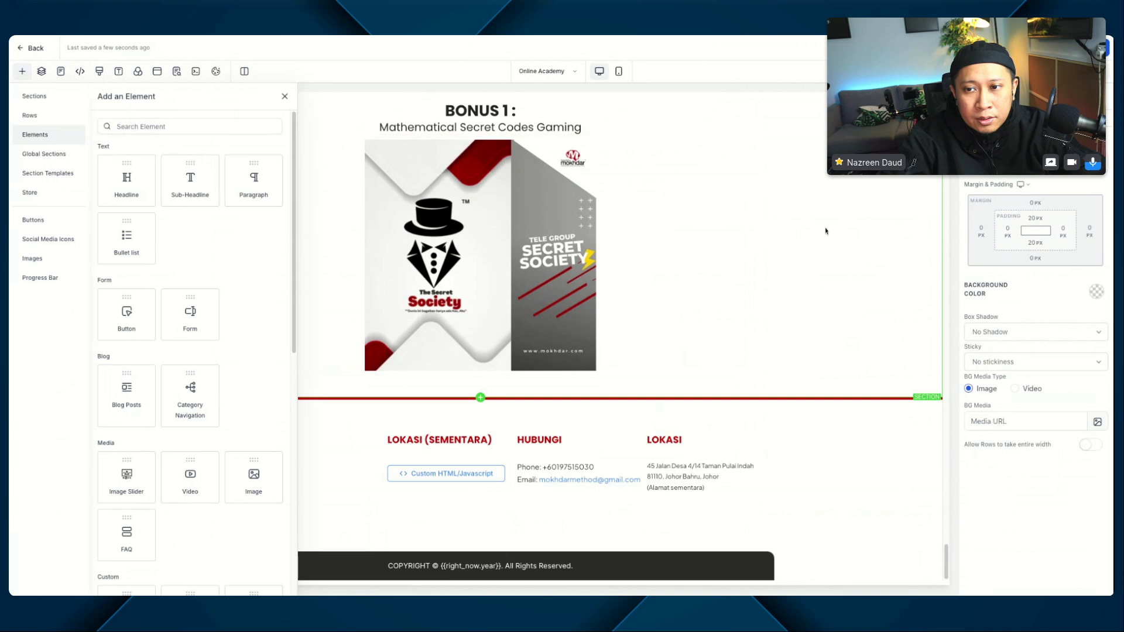
{"action": "left_click", "coordinate": [283, 98]}
Step: Review the page from the testimonial images through the pricing text down to the BONUS 1 block
{"action": "scroll", "coordinate": [578, 253], "scroll_direction": "up", "scroll_amount": 4}
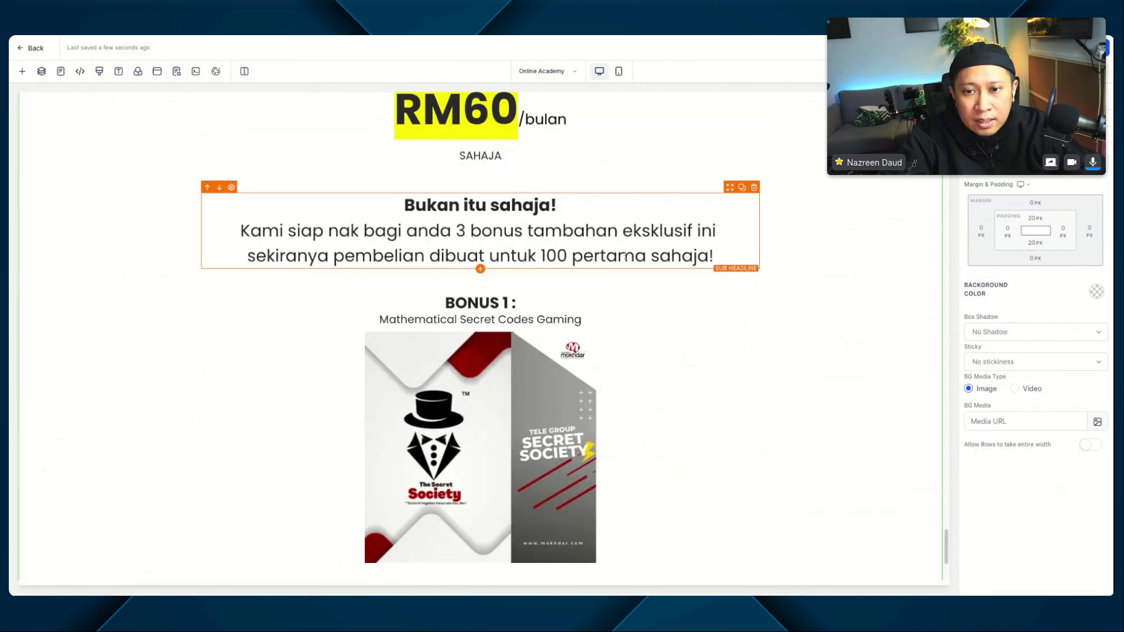
{"action": "scroll", "coordinate": [578, 253], "scroll_direction": "up", "scroll_amount": 4}
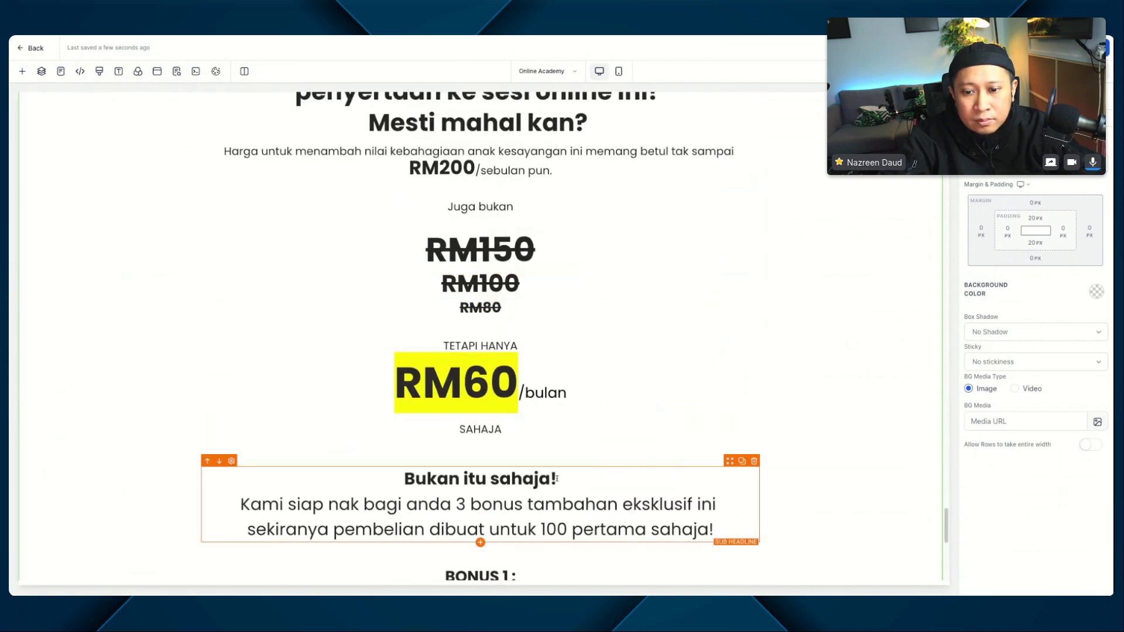
{"action": "scroll", "coordinate": [553, 480], "scroll_direction": "down", "scroll_amount": 3}
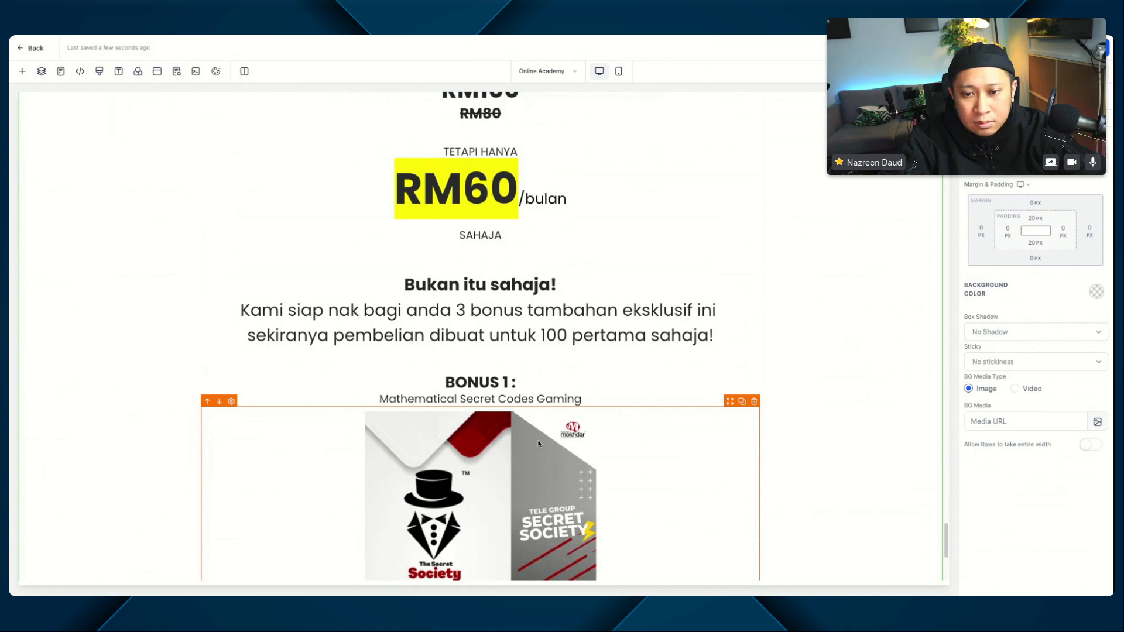
{"action": "scroll", "coordinate": [537, 443], "scroll_direction": "down", "scroll_amount": 1}
{"action": "left_click", "coordinate": [514, 393]}
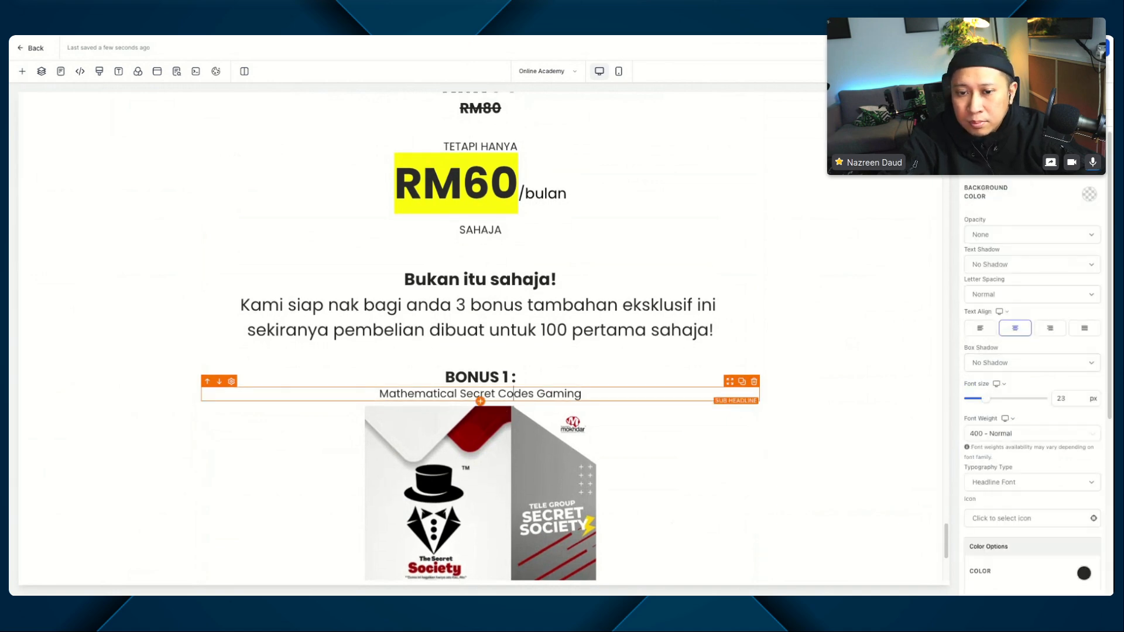
{"action": "scroll", "coordinate": [480, 337], "scroll_direction": "up", "scroll_amount": 20}
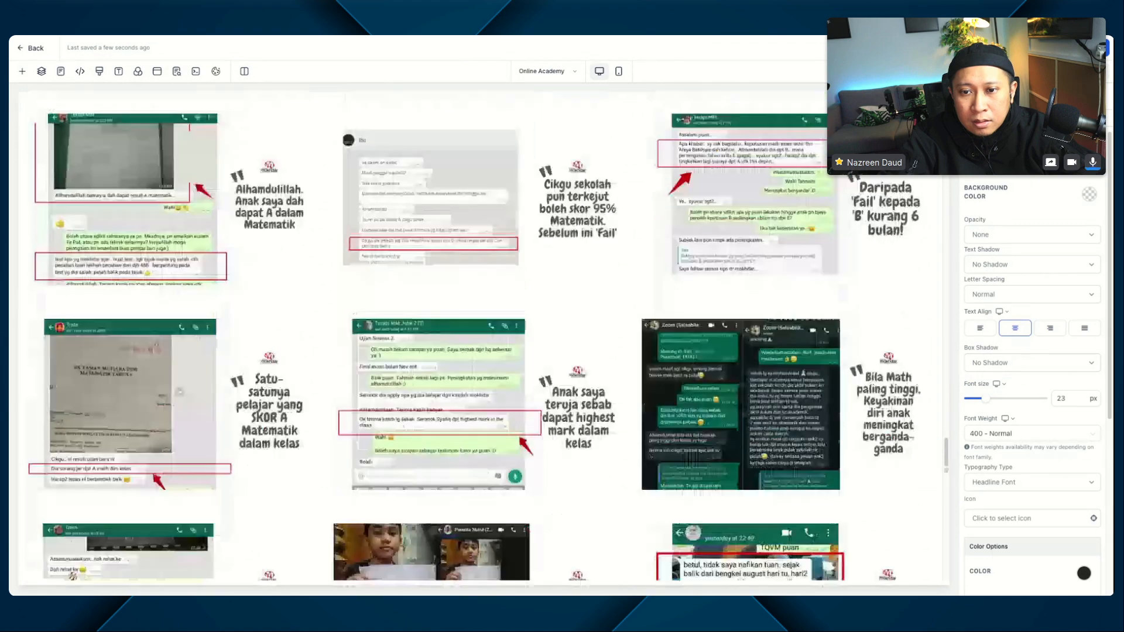
{"action": "scroll", "coordinate": [459, 337], "scroll_direction": "down", "scroll_amount": 20}
{"action": "scroll", "coordinate": [446, 294], "scroll_direction": "up", "scroll_amount": 3}
{"action": "scroll", "coordinate": [460, 362], "scroll_direction": "down", "scroll_amount": 3}
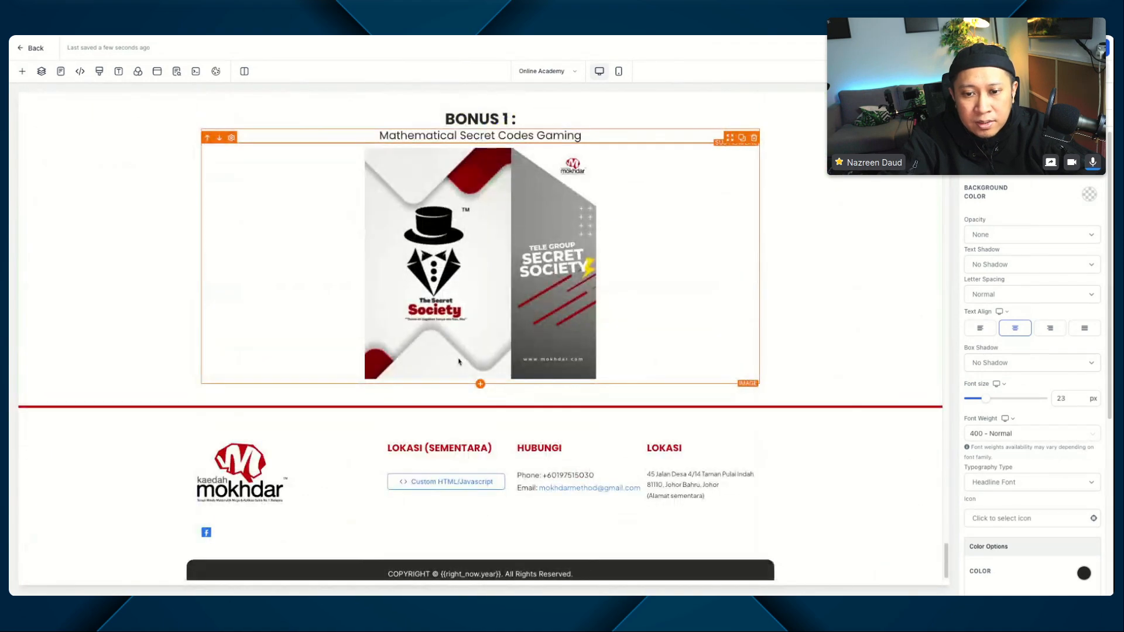
Step: Add a paragraph below the BONUS 1 image and replace its placeholder with the pasted "Permainan kod rahsia Mathematical" description
{"action": "left_click", "coordinate": [480, 384]}
{"action": "left_click", "coordinate": [252, 179]}
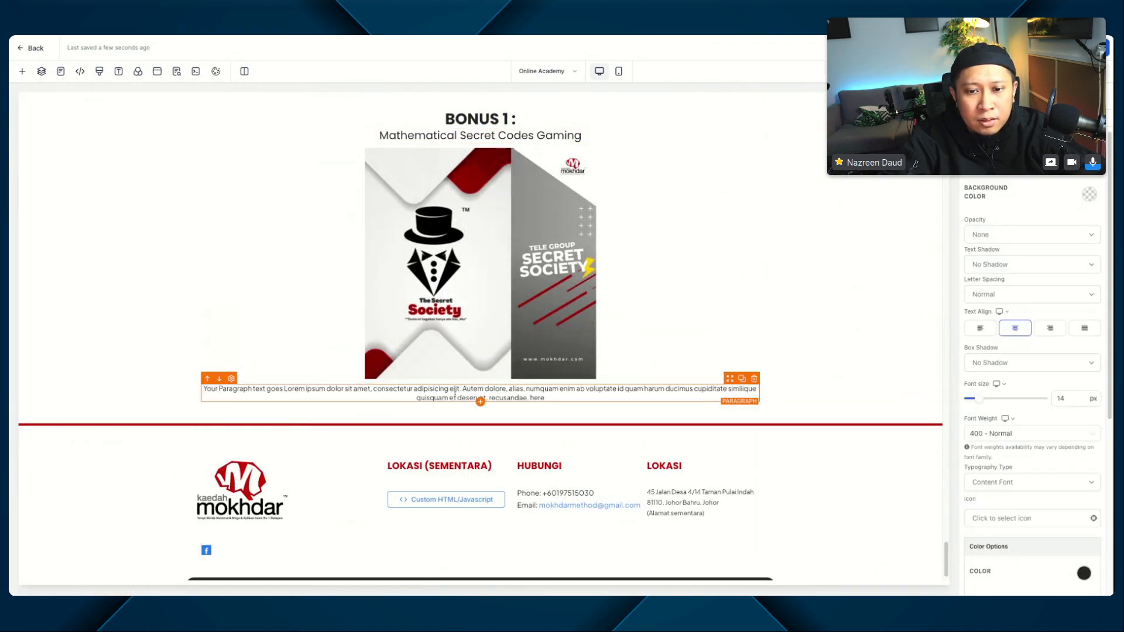
{"action": "triple_click", "coordinate": [455, 395]}
{"action": "type", "text": "Permainan kod rahsia Mathematical untuk atasi Mathematical Anxiety anak-anak ke tahap maksimum. Anak-anak anda dijamin lebih ceria, gembira dan bahagia apabila berdepan dengan matapelajaran yang melibatkan Mathematical seperti Matematik, Fizik, Kimia, Addmath, Prinsip Akaun dan lain-lain! Cikgu sekolah pasti puji melangit!"}
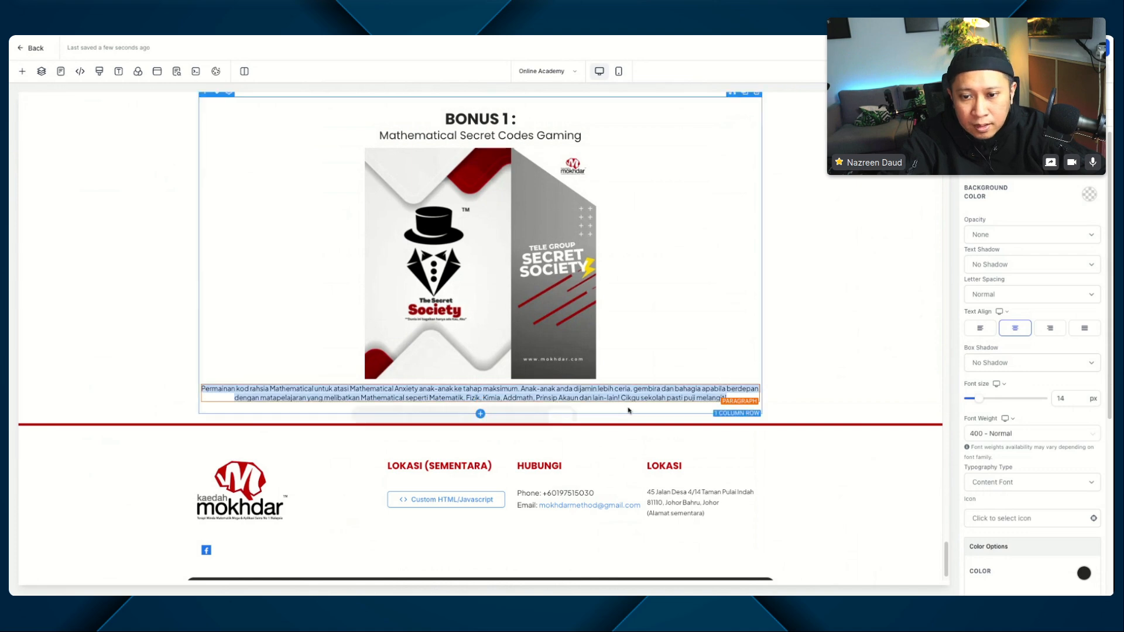
Step: Set the BONUS 1 description paragraph's font size to 18 px and align its text left
{"action": "left_click", "coordinate": [1069, 397]}
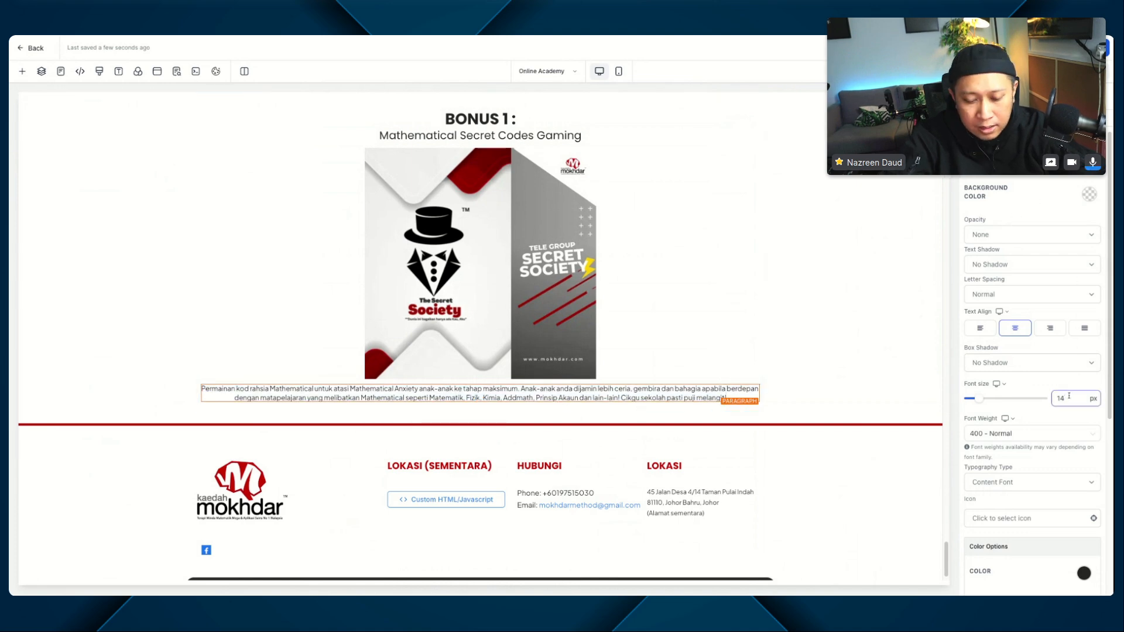
{"action": "key", "text": "BackSpace"}
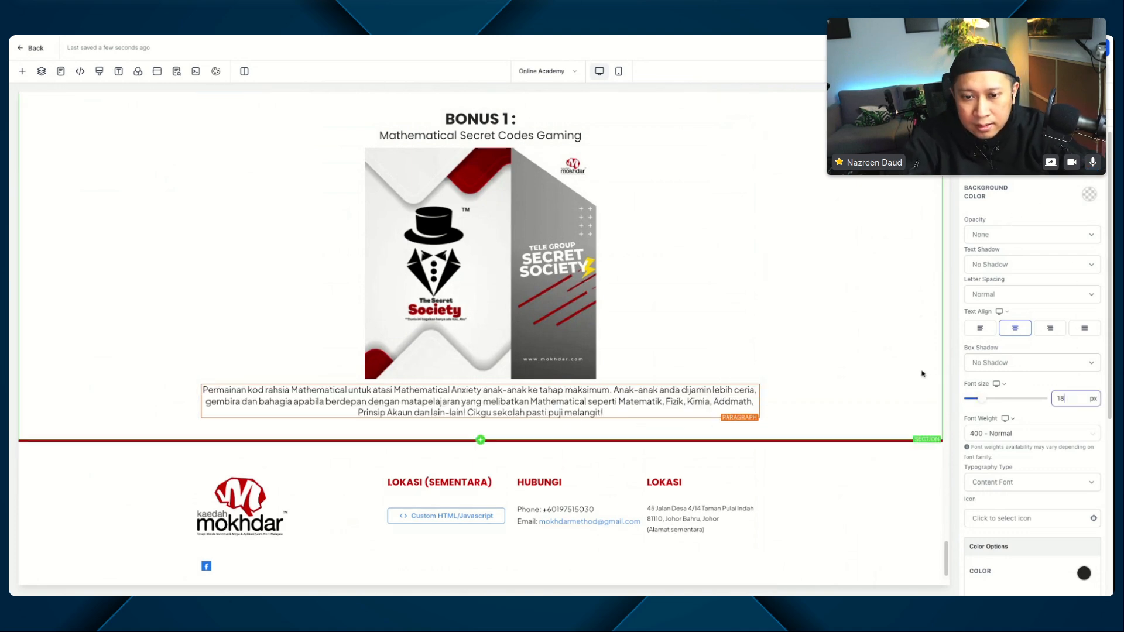
{"action": "type", "text": "8"}
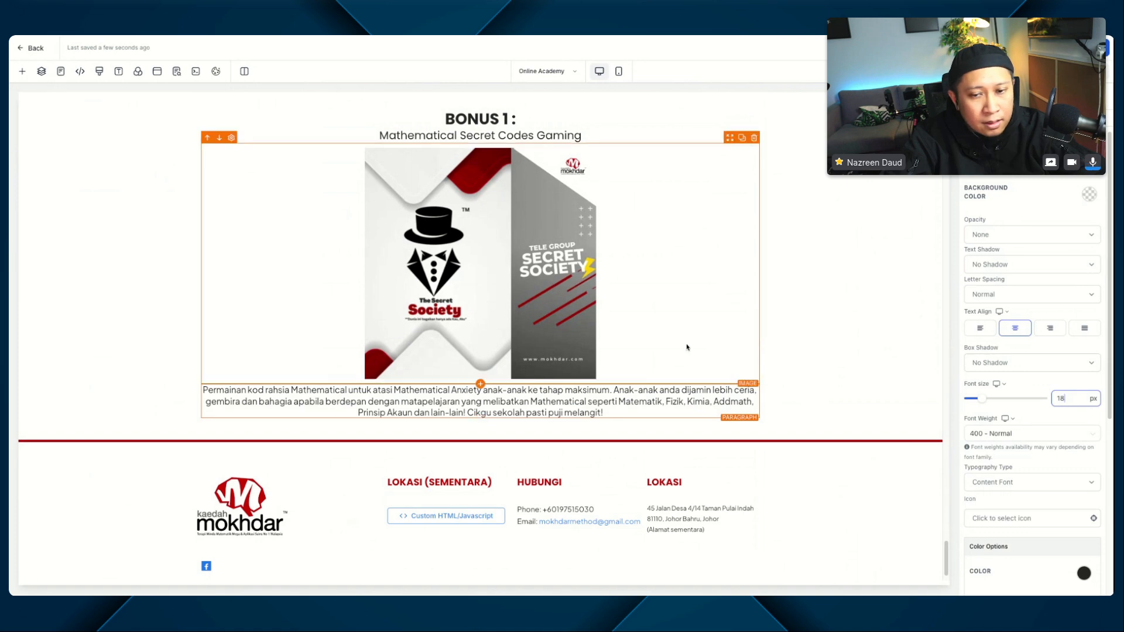
{"action": "left_click", "coordinate": [978, 330]}
Step: Duplicate the column holding the BONUS 1 content twice to make three side-by-side bonus columns
{"action": "left_click", "coordinate": [744, 290]}
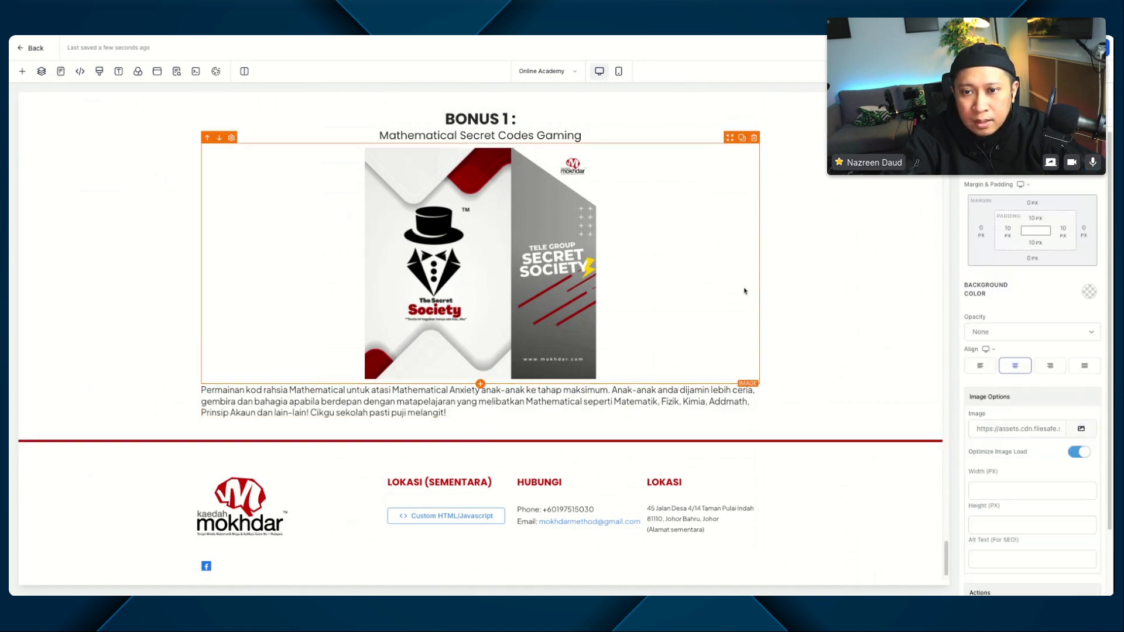
{"action": "left_click", "coordinate": [675, 132]}
{"action": "left_click", "coordinate": [676, 121]}
{"action": "scroll", "coordinate": [702, 298], "scroll_direction": "up", "scroll_amount": 1}
{"action": "scroll", "coordinate": [702, 297], "scroll_direction": "up", "scroll_amount": 1}
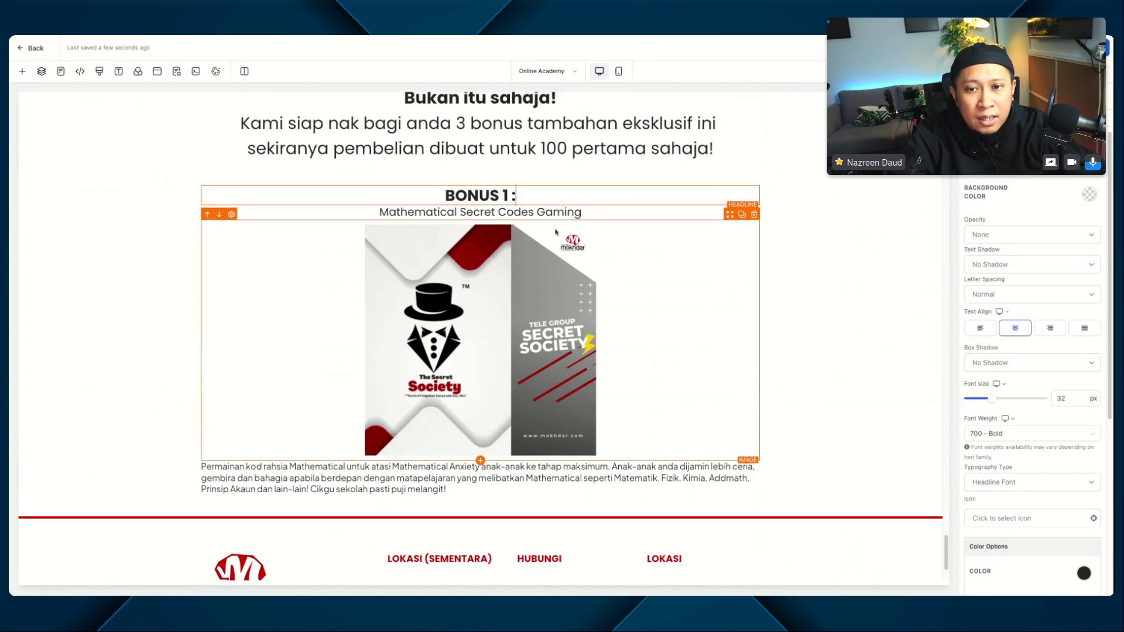
{"action": "left_click", "coordinate": [582, 184]}
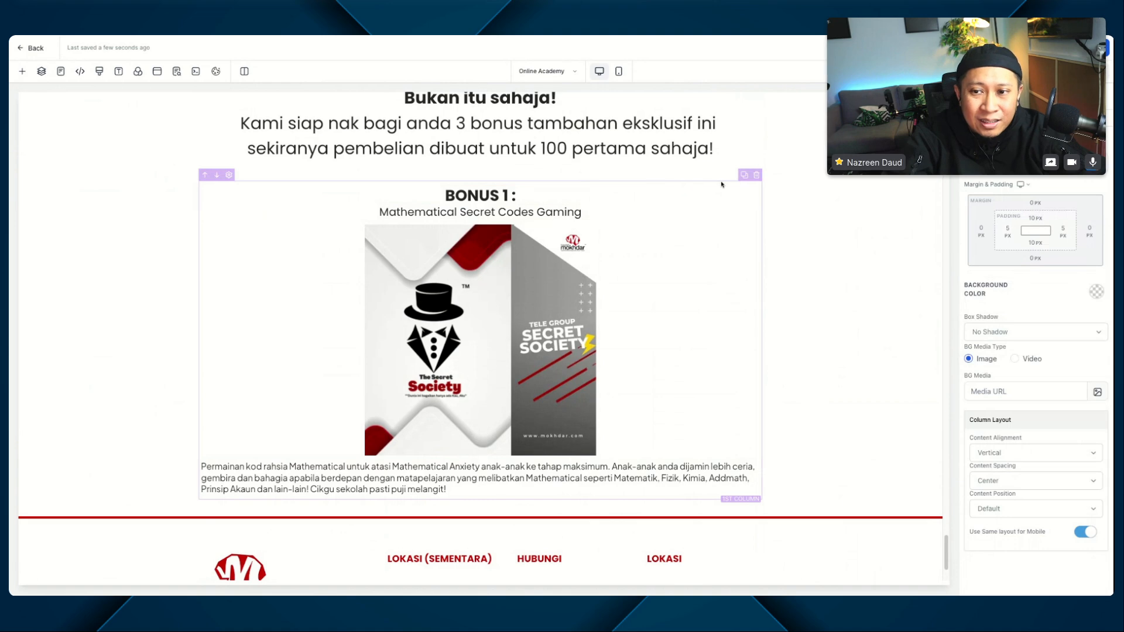
{"action": "left_click", "coordinate": [743, 175]}
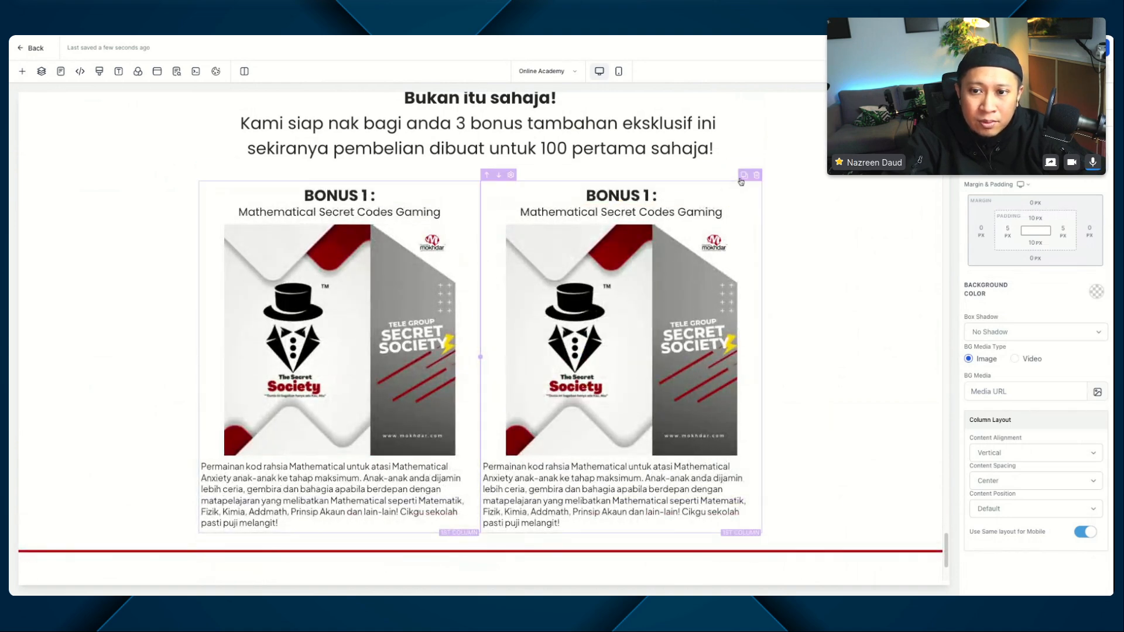
{"action": "left_click", "coordinate": [742, 176]}
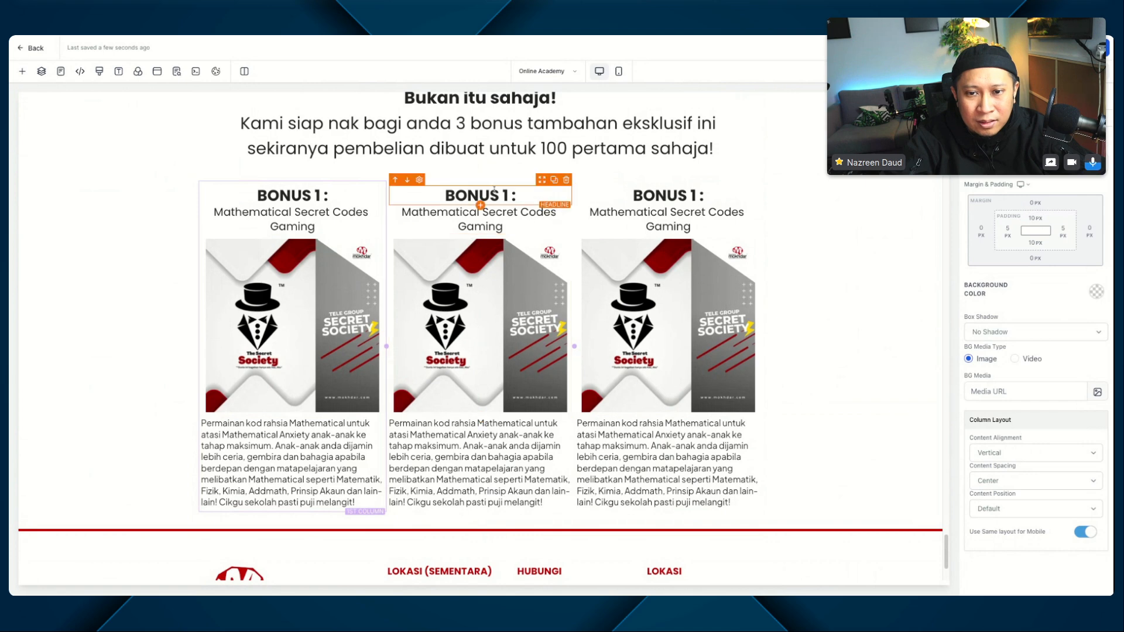
Step: Change the middle column's headline to "BONUS 2:" and the third column's headline to "BONUS 3 :"
{"action": "left_click", "coordinate": [511, 195]}
{"action": "type", "text": "2"}
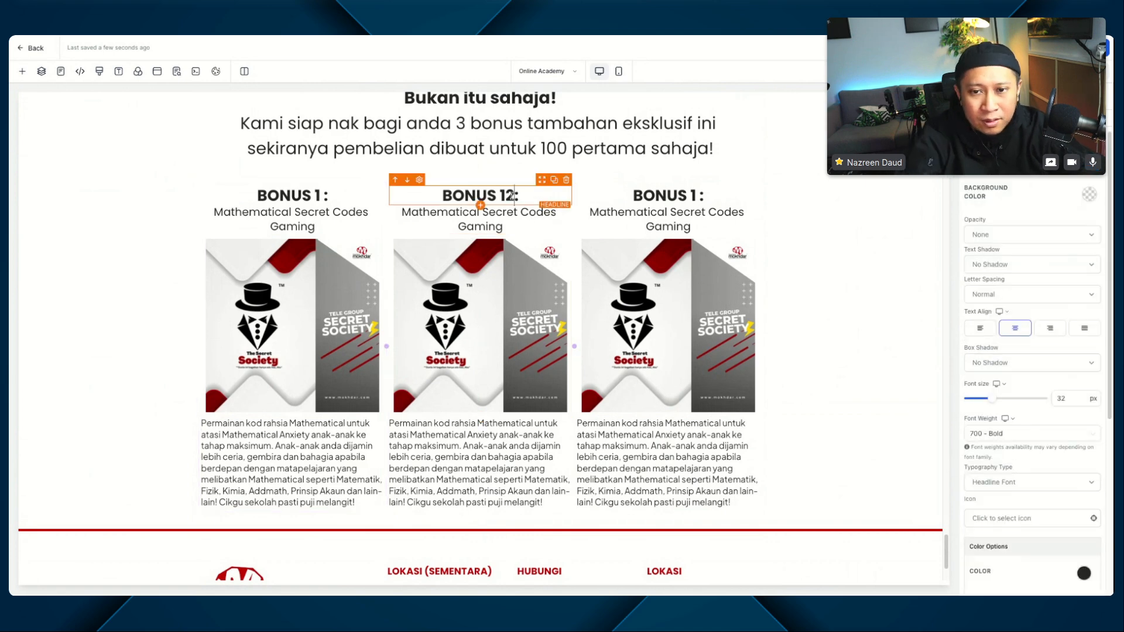
{"action": "key", "text": "Left"}
{"action": "key", "text": "BackSpace"}
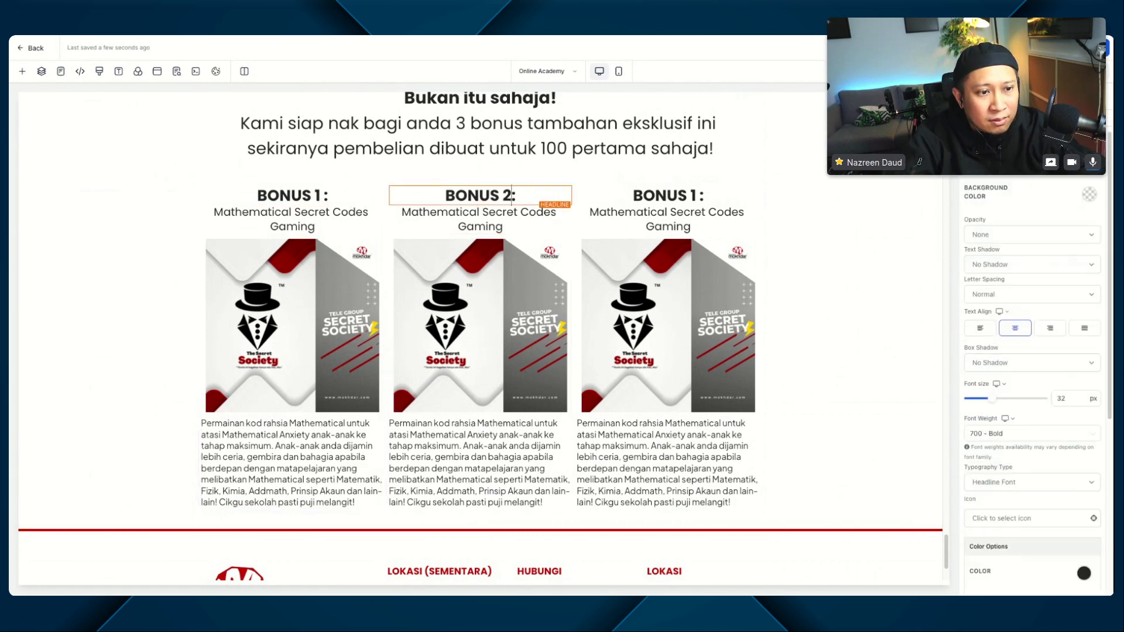
{"action": "left_click", "coordinate": [693, 195]}
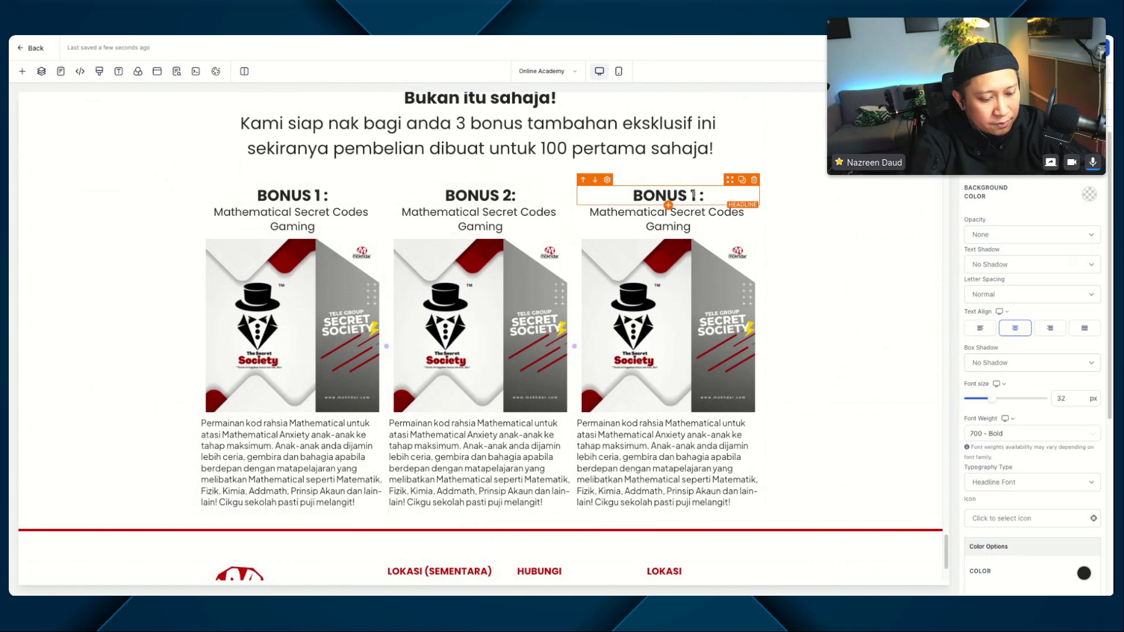
{"action": "key", "text": "BackSpace"}
{"action": "type", "text": "3"}
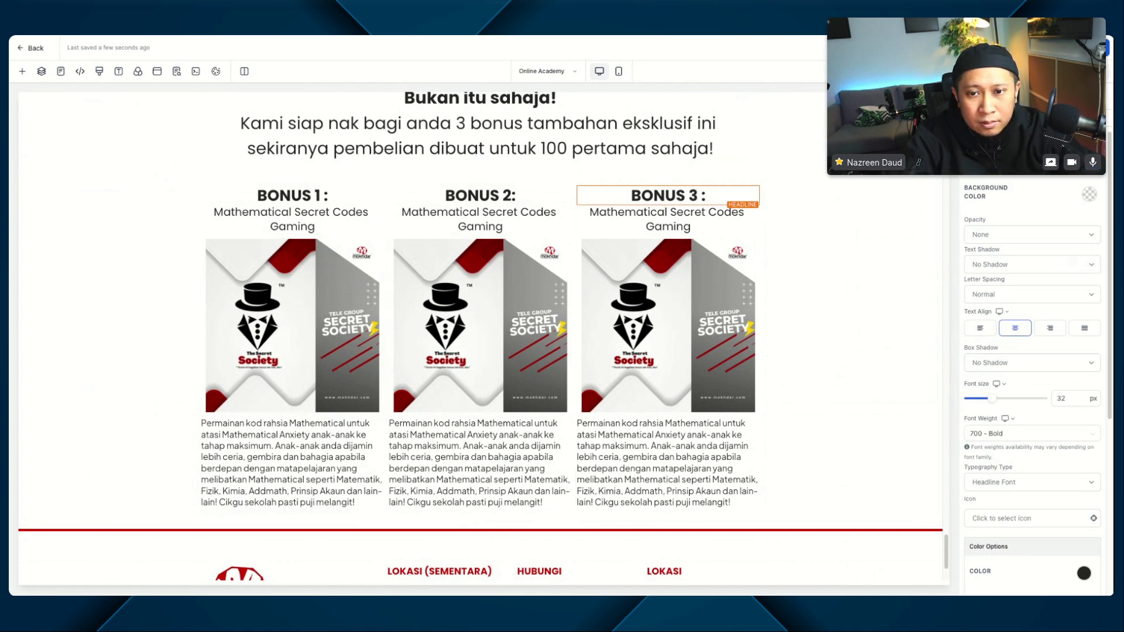
Step: Replace the BONUS 2 sub-headline with the pasted text "Bengkel Intensif Darab 2-19" and remove its bold formatting
{"action": "triple_click", "coordinate": [480, 220]}
{"action": "key", "text": "ctrl+v"}
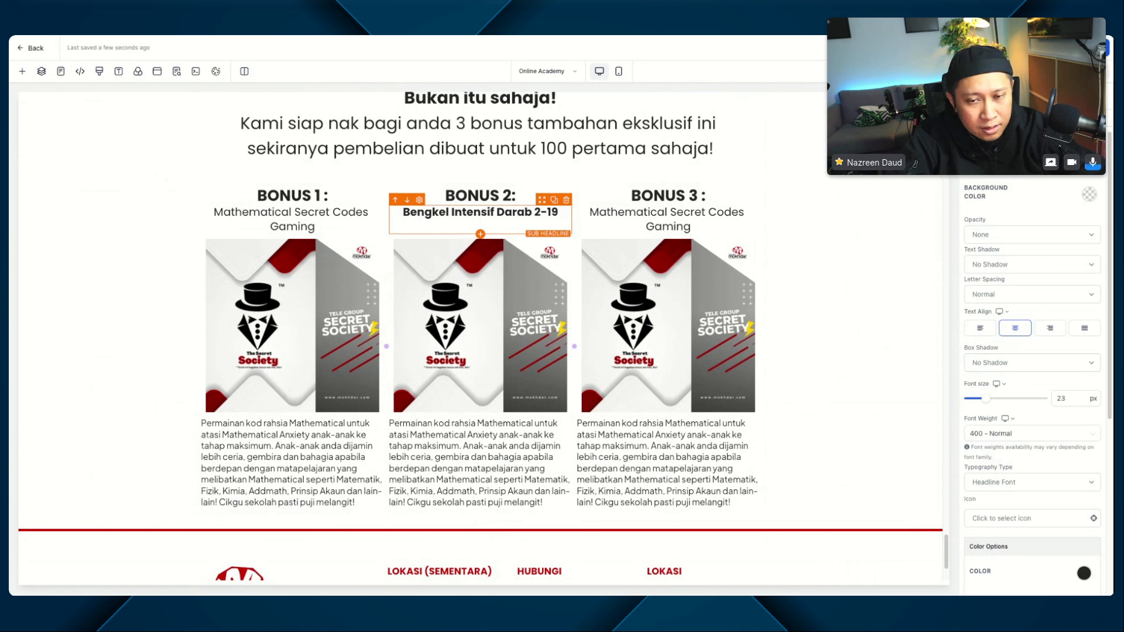
{"action": "key", "text": "ctrl+a"}
{"action": "key", "text": "ctrl+b"}
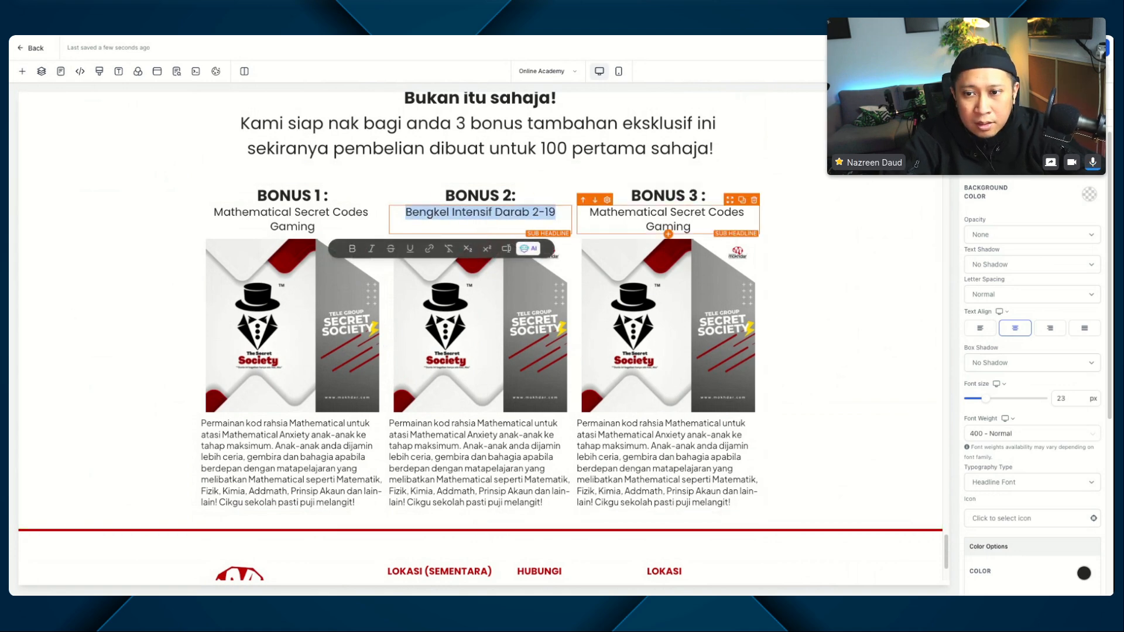
Step: Replace the BONUS 3 sub-headline with the pasted "Akses tanpa had modul latihan", remove its bold formatting and delete the extra blank line
{"action": "triple_click", "coordinate": [652, 219]}
{"action": "key", "text": "ctrl+v"}
{"action": "key", "text": "ctrl+a"}
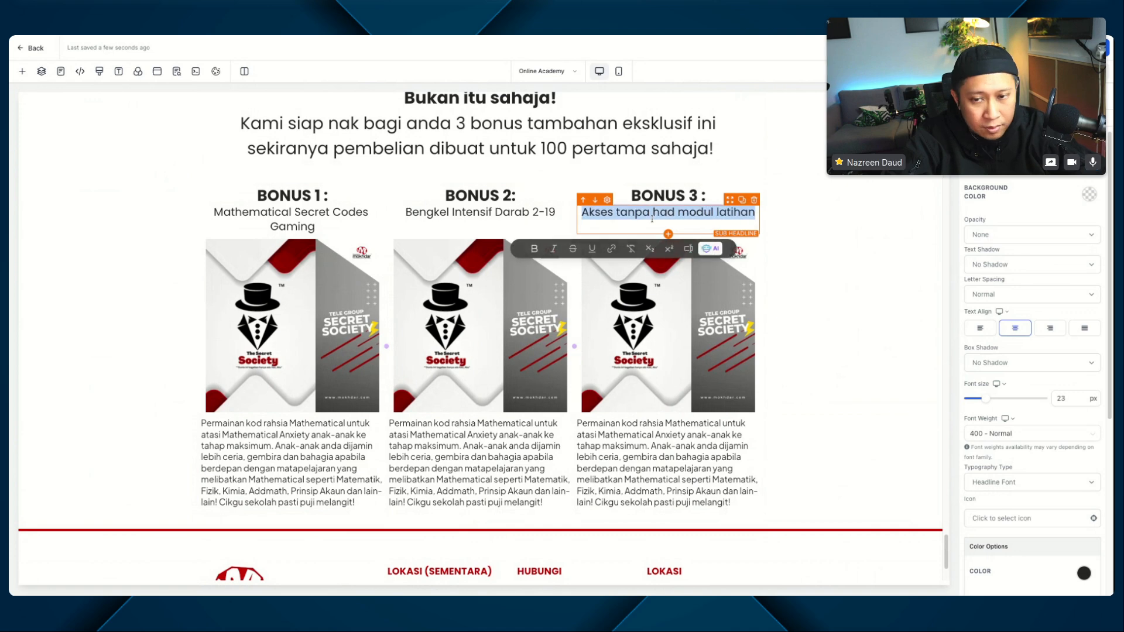
{"action": "key", "text": "ctrl+b"}
{"action": "key", "text": "BackSpace"}
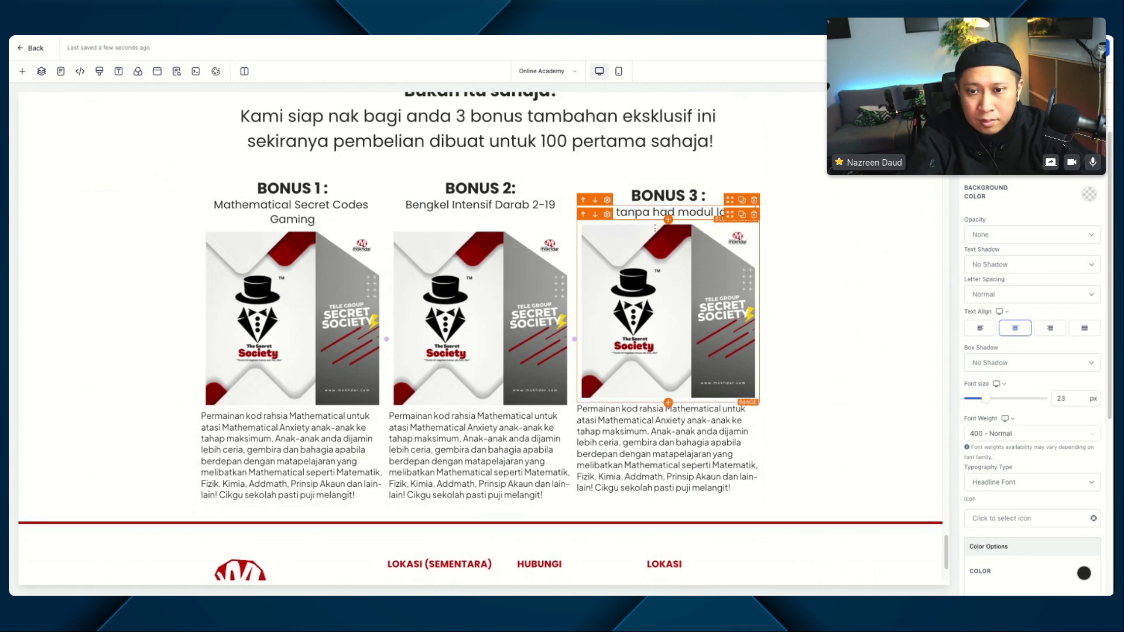
{"action": "left_click", "coordinate": [836, 281]}
Step: Replace the BONUS 2 image with 9-6722212.webp from the media library
{"action": "left_click", "coordinate": [480, 317]}
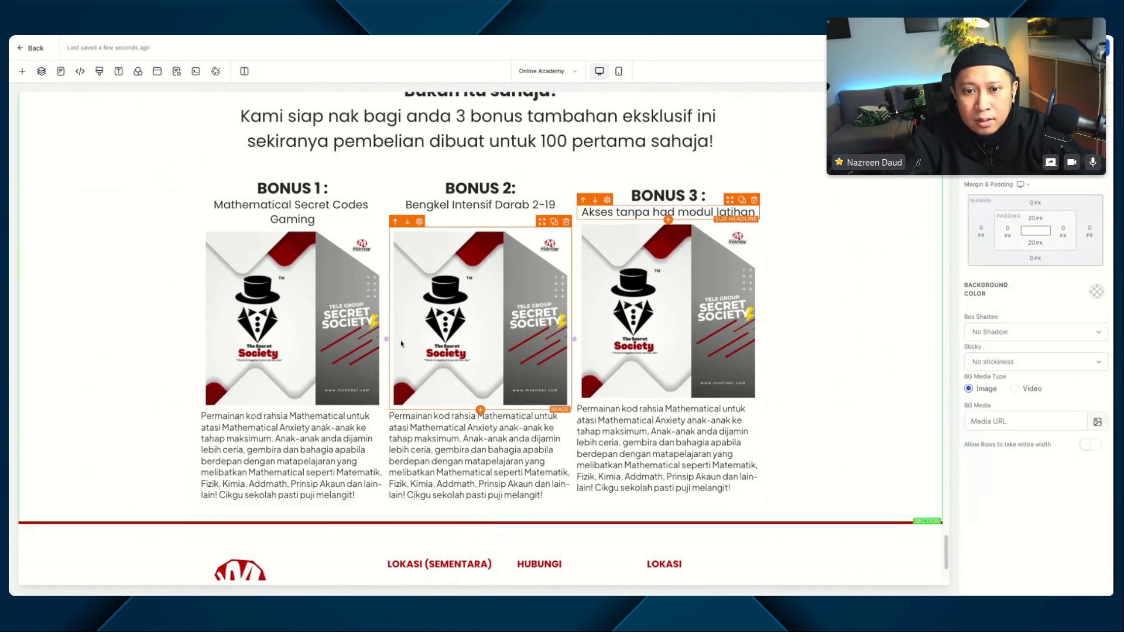
{"action": "left_click", "coordinate": [1082, 428]}
{"action": "left_click", "coordinate": [1079, 391]}
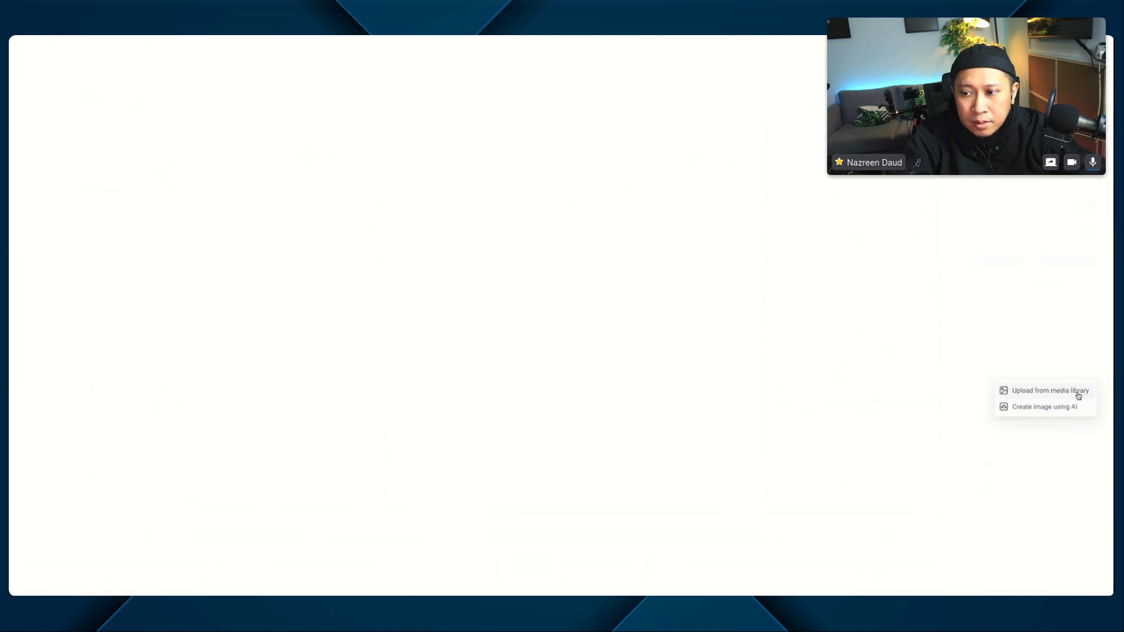
{"action": "left_click", "coordinate": [125, 251]}
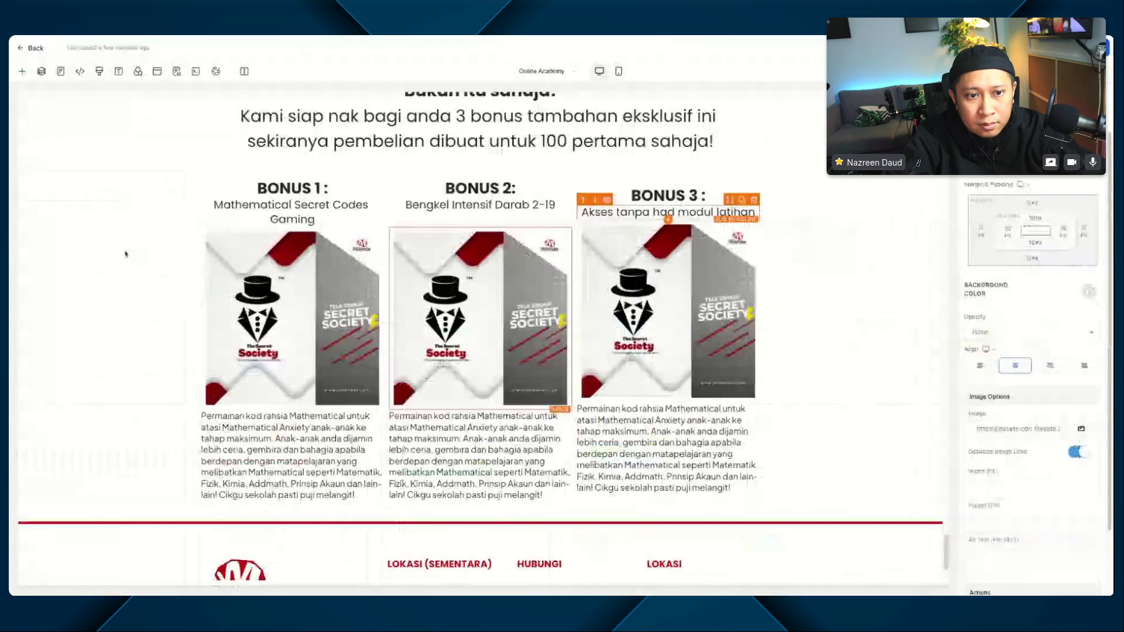
Step: Replace the BONUS 3 image with mokhdar_3-6752253.webp from the media library and save the page, accepting the global section change
{"action": "left_click", "coordinate": [635, 353]}
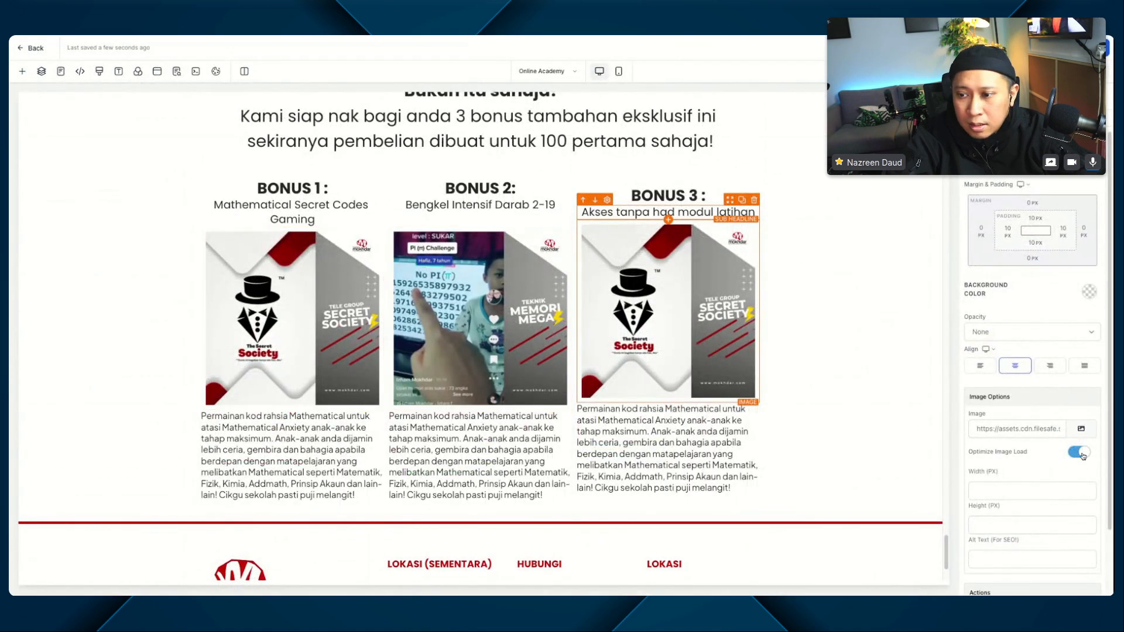
{"action": "left_click", "coordinate": [1082, 428]}
{"action": "left_click", "coordinate": [1073, 390]}
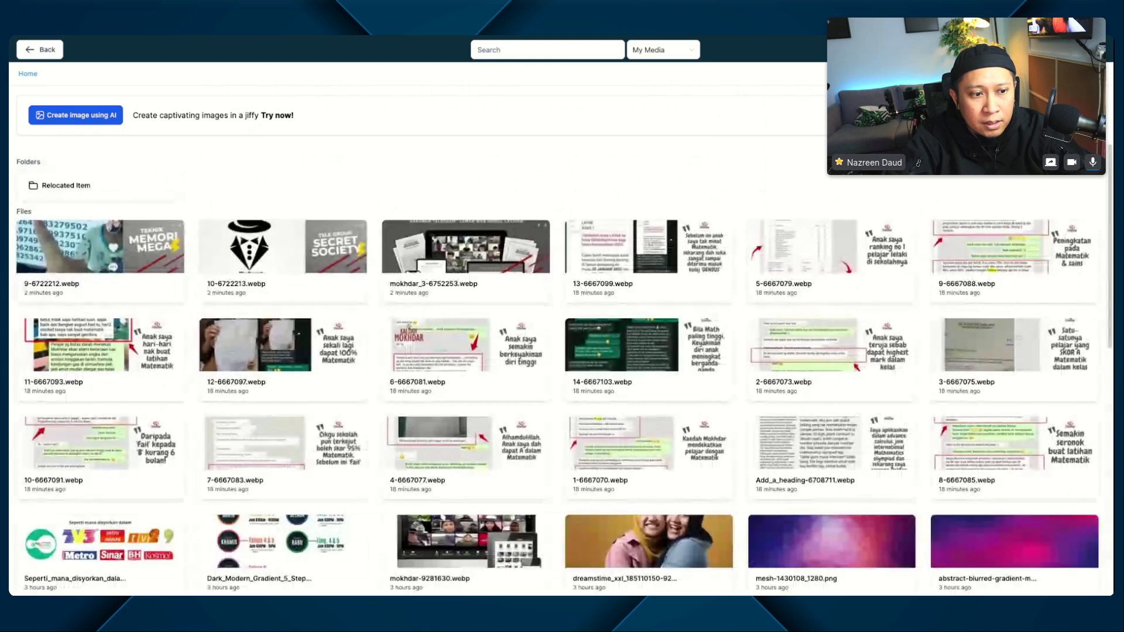
{"action": "left_click", "coordinate": [525, 235]}
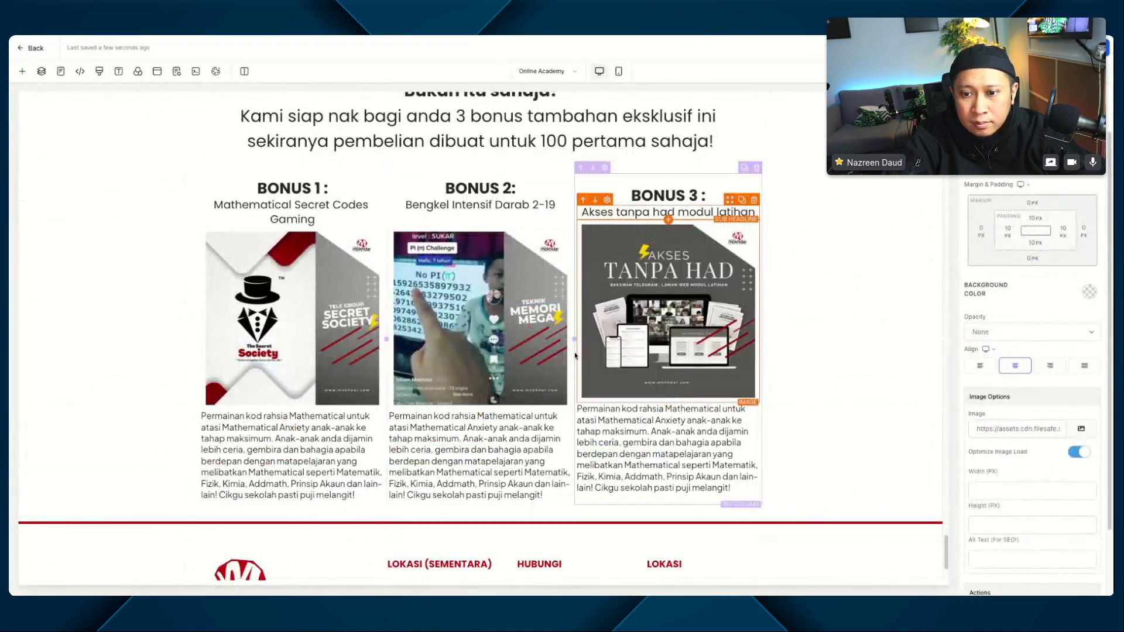
{"action": "key", "text": "ctrl+s"}
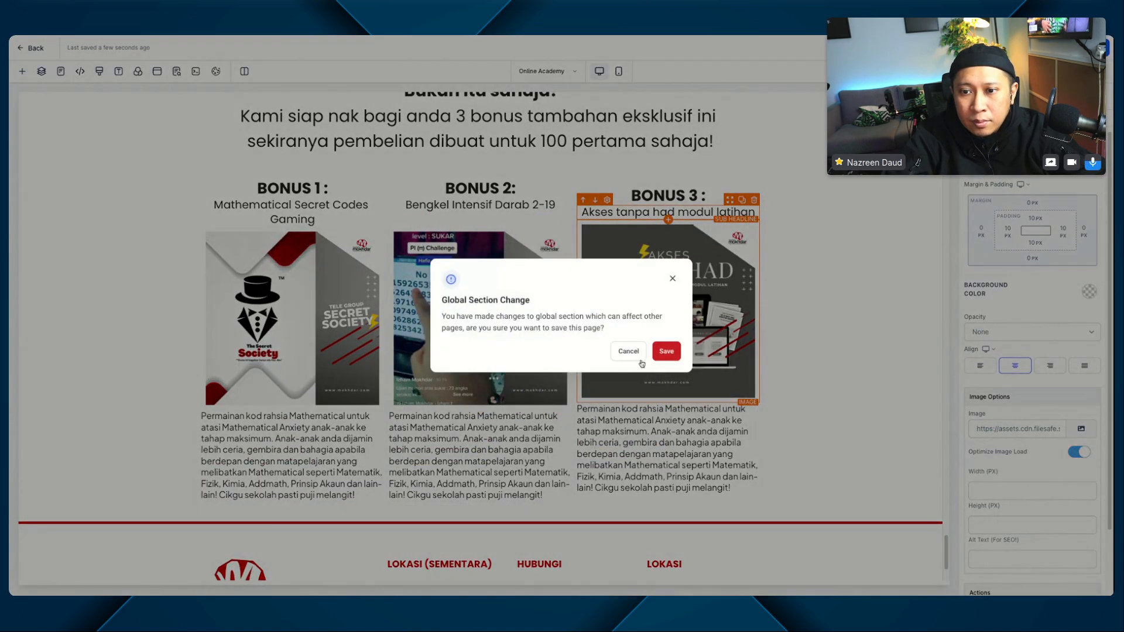
{"action": "left_click", "coordinate": [663, 352]}
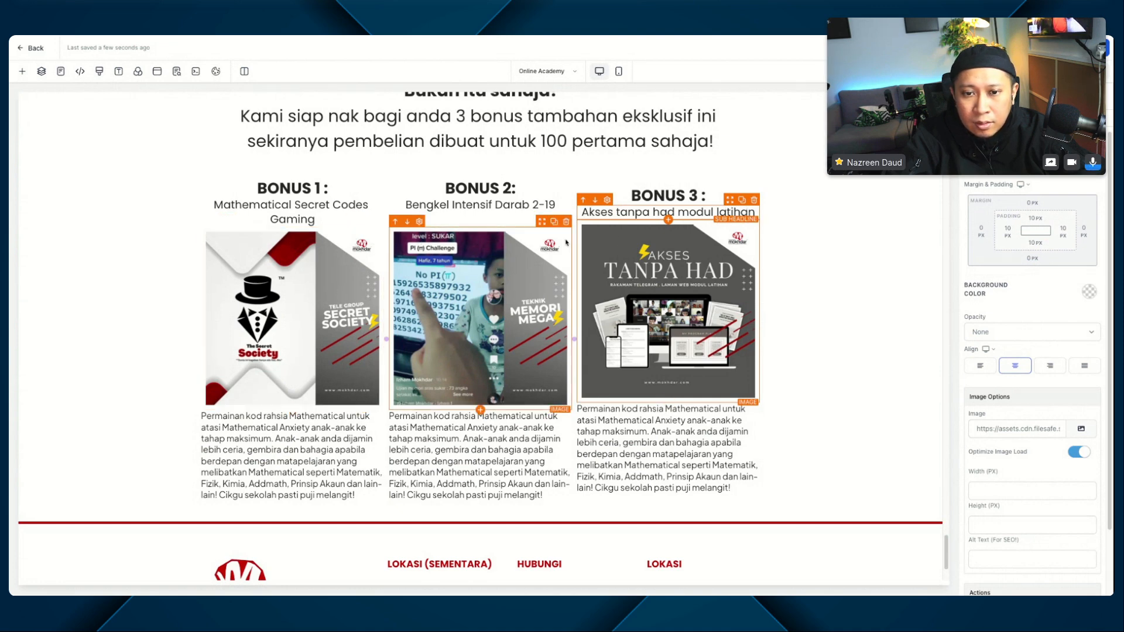
Step: Add a blank line after the BONUS 3 sub-headline "Akses tanpa had modul latihan"
{"action": "left_click", "coordinate": [315, 205]}
{"action": "left_click", "coordinate": [408, 206]}
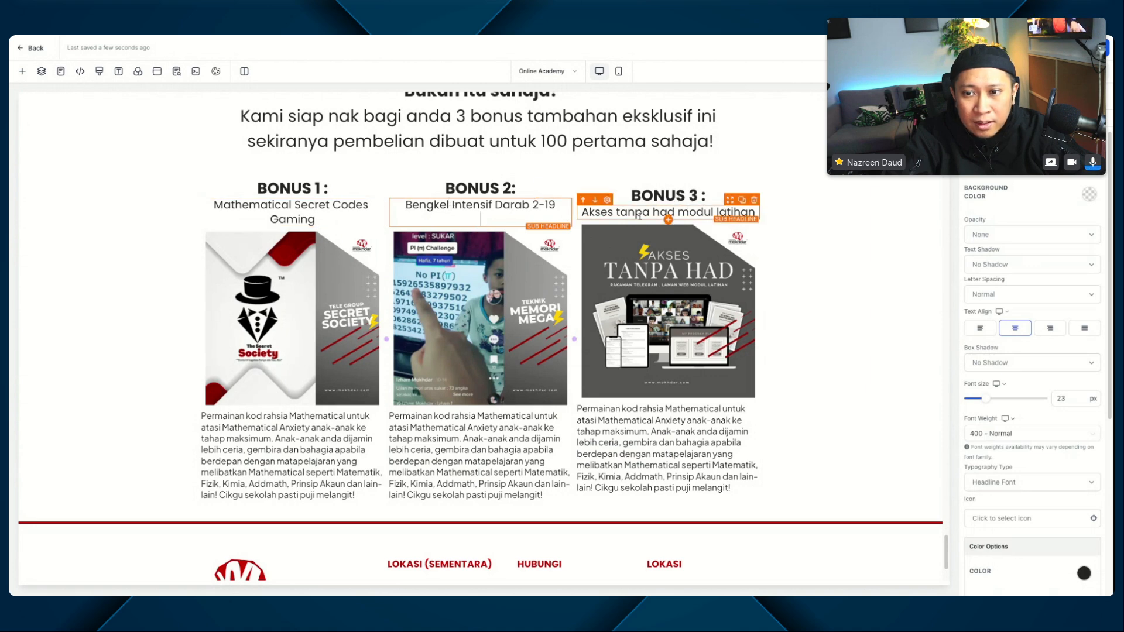
{"action": "left_click", "coordinate": [752, 212]}
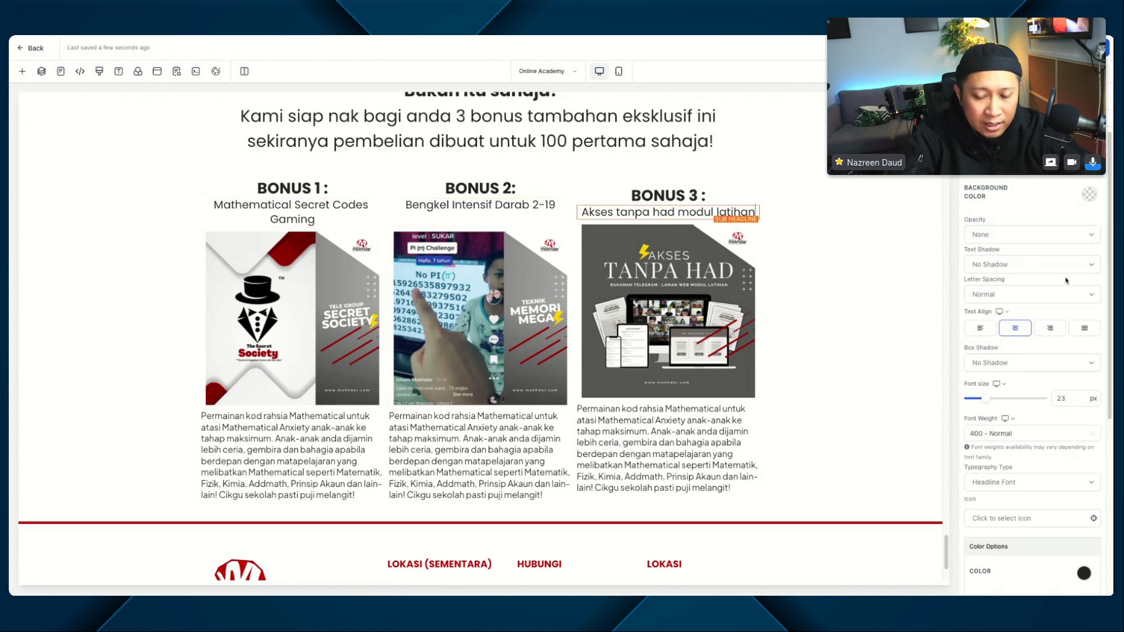
{"action": "key", "text": "Return"}
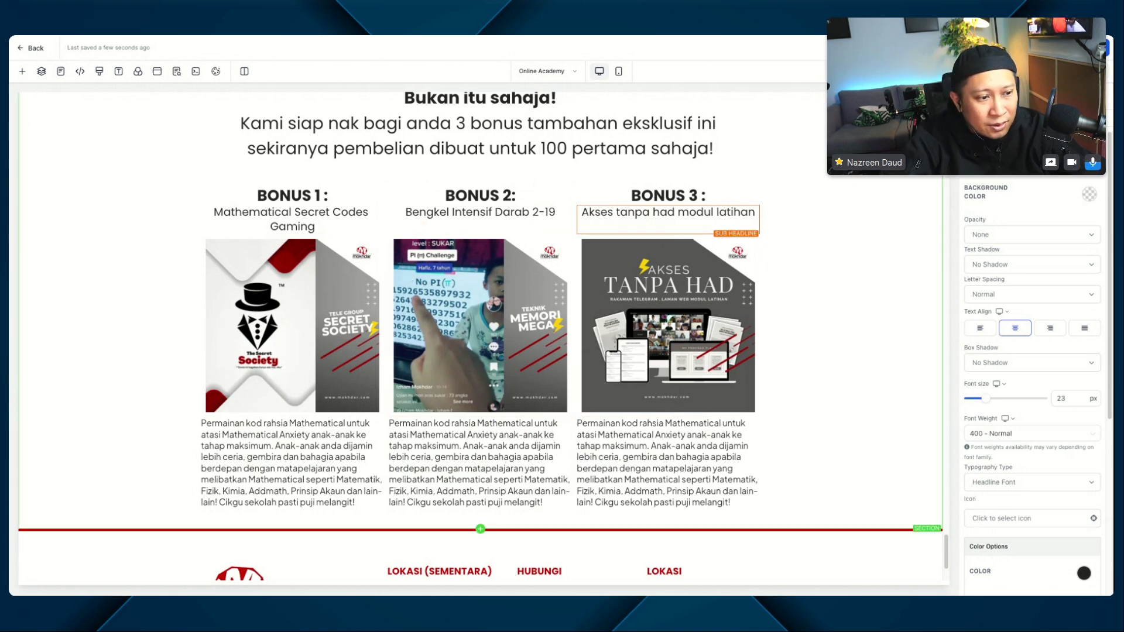
Step: Replace the whole BONUS 2 description with the pasted paragraph beginning "Kelas permantapan darab 2 - 19 untuk peserta 8 hingga 12 tahun"
{"action": "left_click", "coordinate": [439, 448]}
{"action": "key", "text": "ctrl+a"}
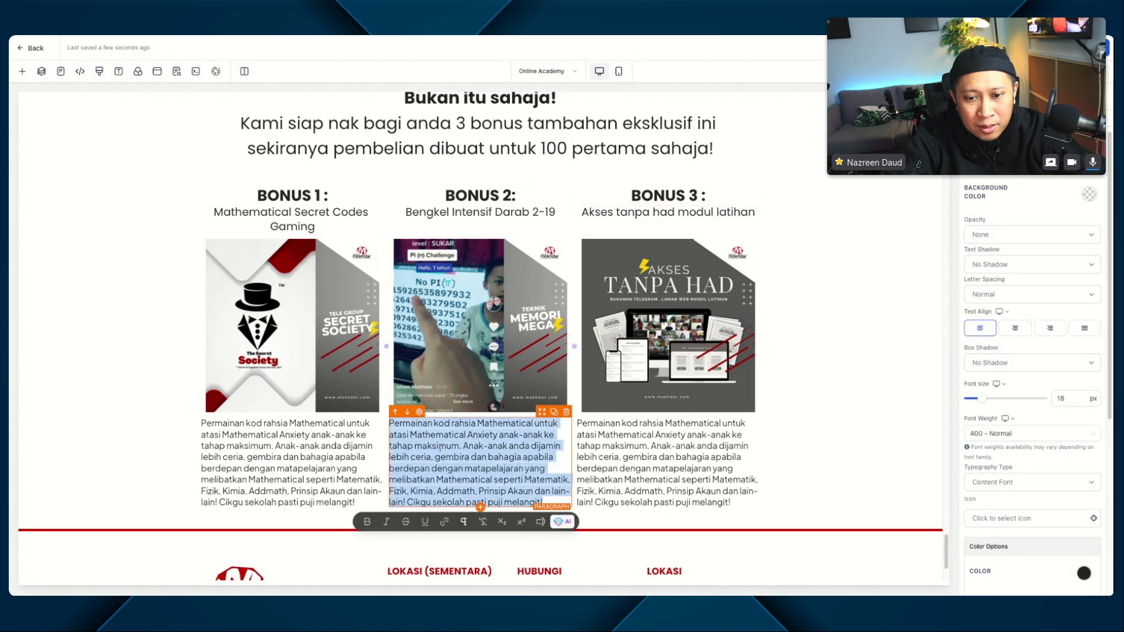
{"action": "type", "text": "Kelas permantapan darab 2 - 19 untuk peserta 8 hingga 12 tahun dijalankan khas pada setiap minggu - Sabtu malam bermula jam 830pm - 930pm (1 jam sesi). Dijamin anak-anak berupaya untuk jawab sepantas 2 ke 3 saat sahaja apabila disoal darab 2 - 19 secara lisan. Mudahkan mereka kuasai bab-bab Matematik seterusnya dengan cepat, dan berkesan."}
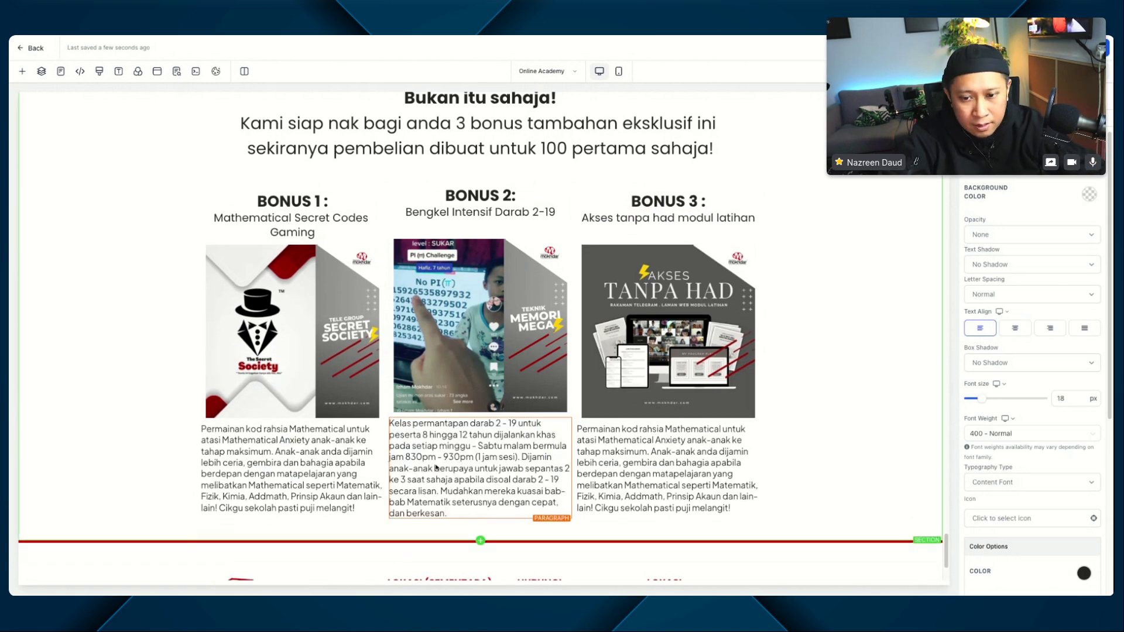
Step: Replace the whole BONUS 3 description with the pasted paragraph beginning "Keahlian untuk akses semua modul latihan"
{"action": "left_click", "coordinate": [654, 462]}
{"action": "key", "text": "ctrl+a"}
{"action": "type", "text": "Keahlian untuk akses semua modul latihan Mokhdar di laman khas Kaedah Mokhdar bernilai RM290 secara percuma! Boleh print, dan cetak untuk semua ahli keluarga atau anak-anak anda jalani latihan untuk tingkatkan kapasiti Memori dan Kemahiran Penyelesaian Masalah Matematik ke peringkat tertinggi."}
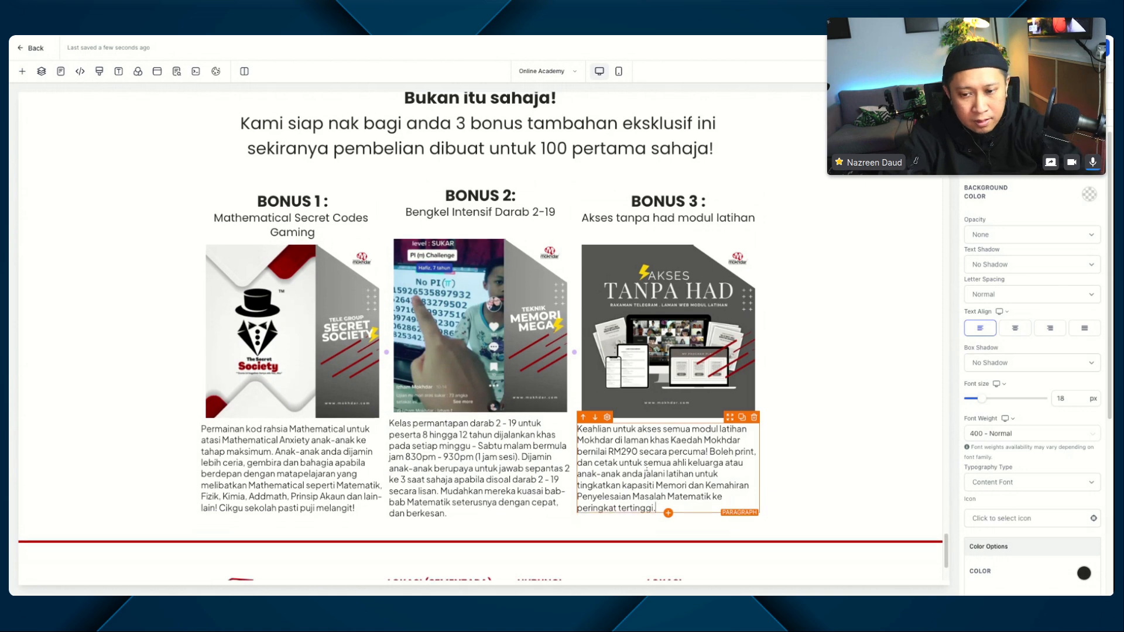
Step: Set the content spacing of the BONUS 1, BONUS 3 and BONUS 2 columns to Left
{"action": "scroll", "coordinate": [480, 337], "scroll_direction": "down", "scroll_amount": 3}
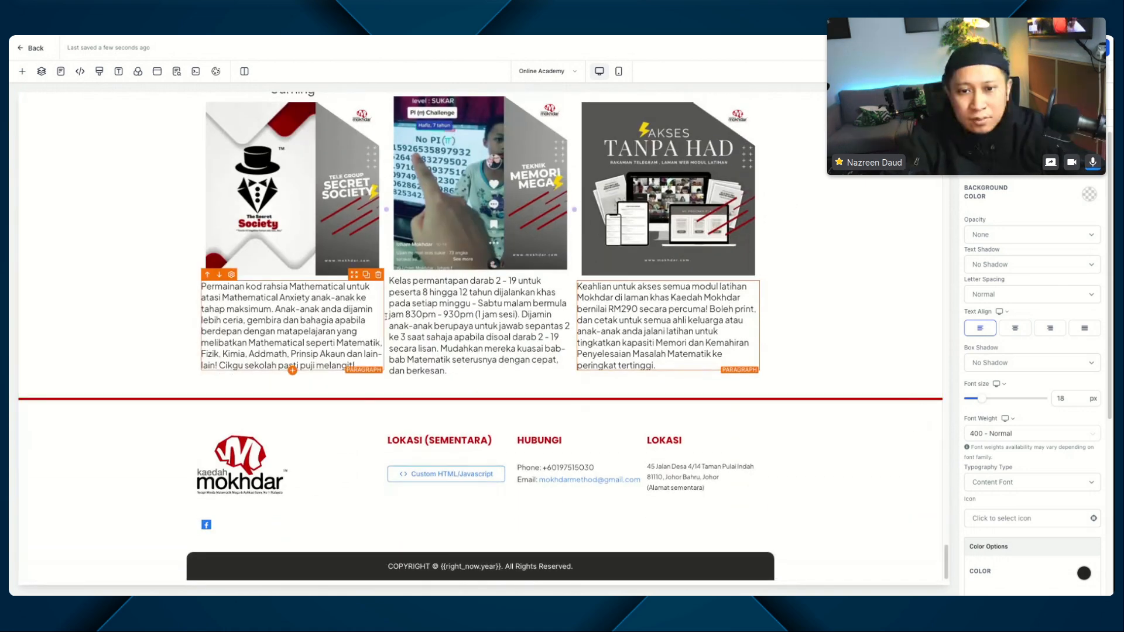
{"action": "scroll", "coordinate": [392, 171], "scroll_direction": "up", "scroll_amount": 2}
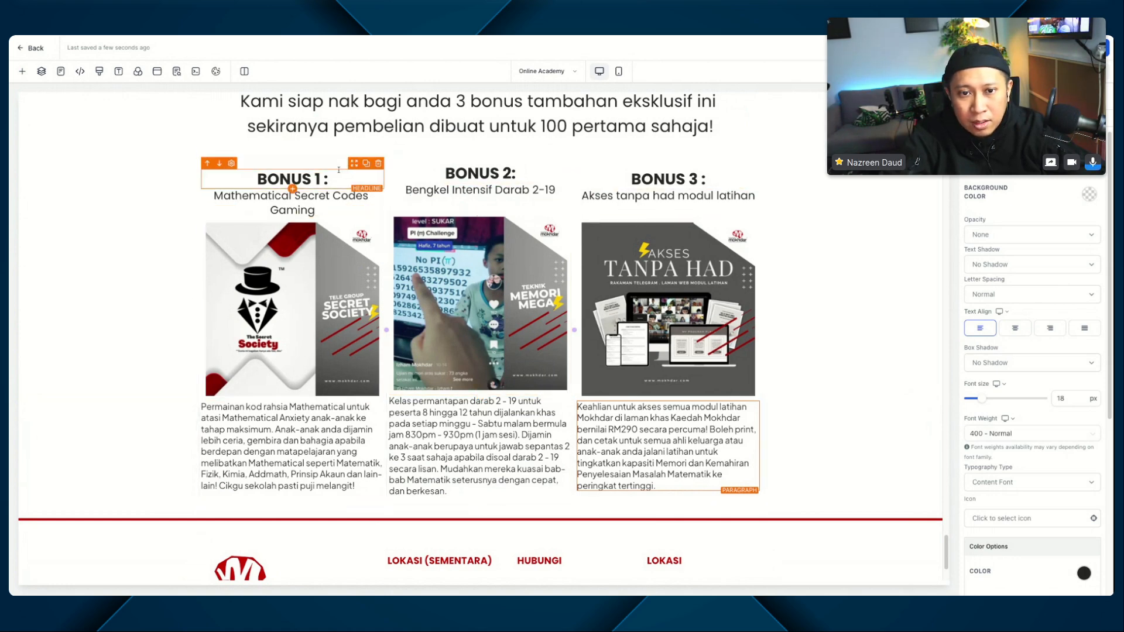
{"action": "left_click", "coordinate": [338, 168]}
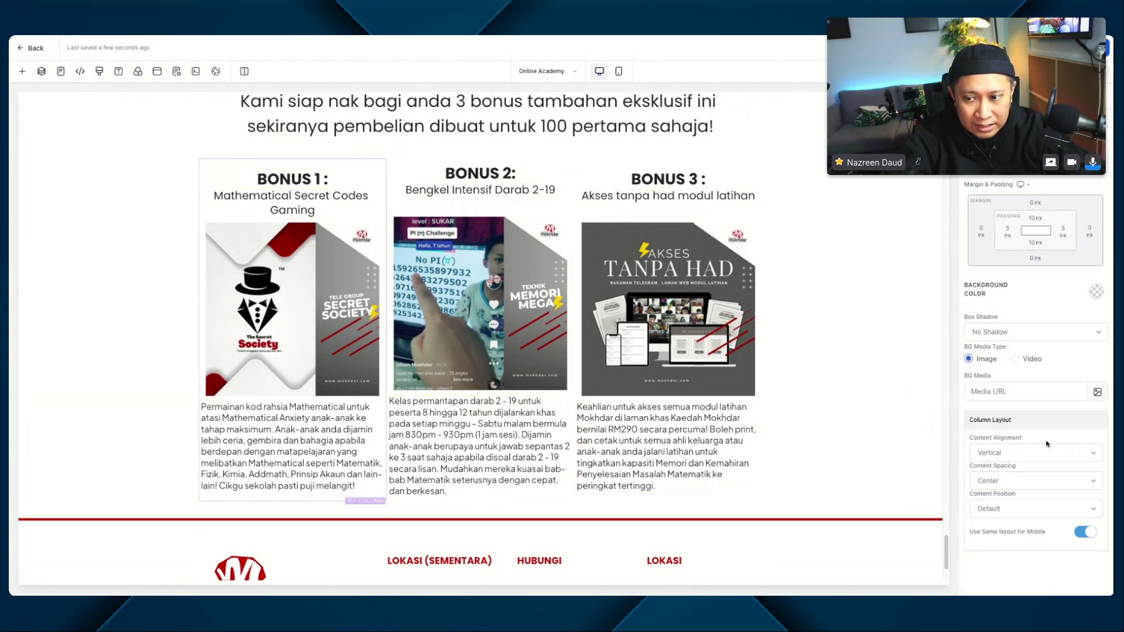
{"action": "left_click", "coordinate": [998, 485]}
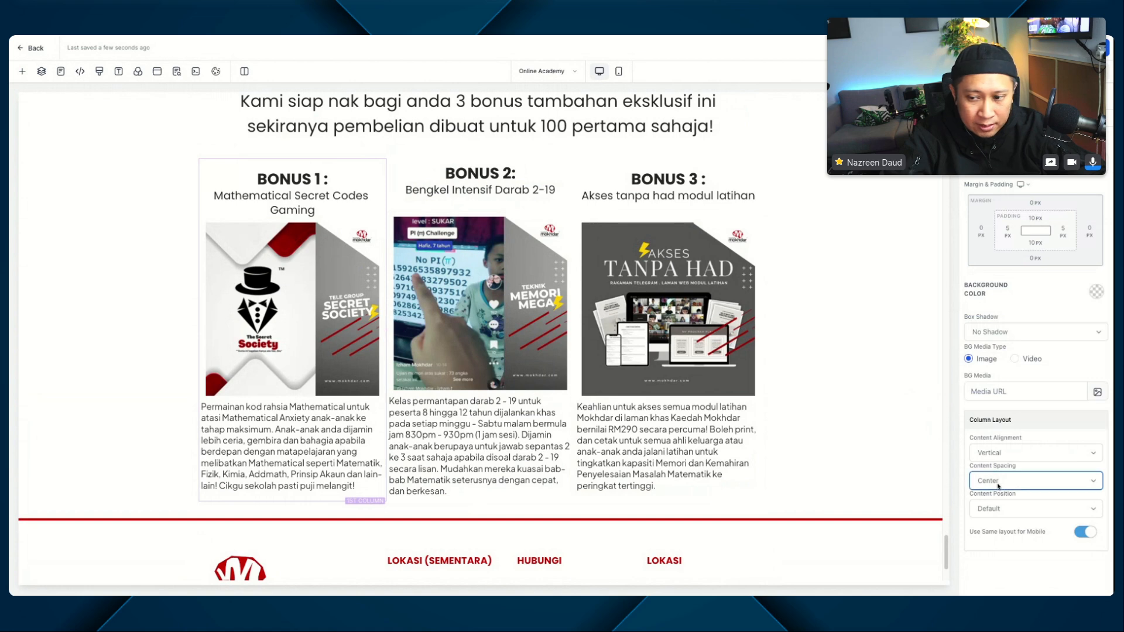
{"action": "left_click", "coordinate": [998, 467]}
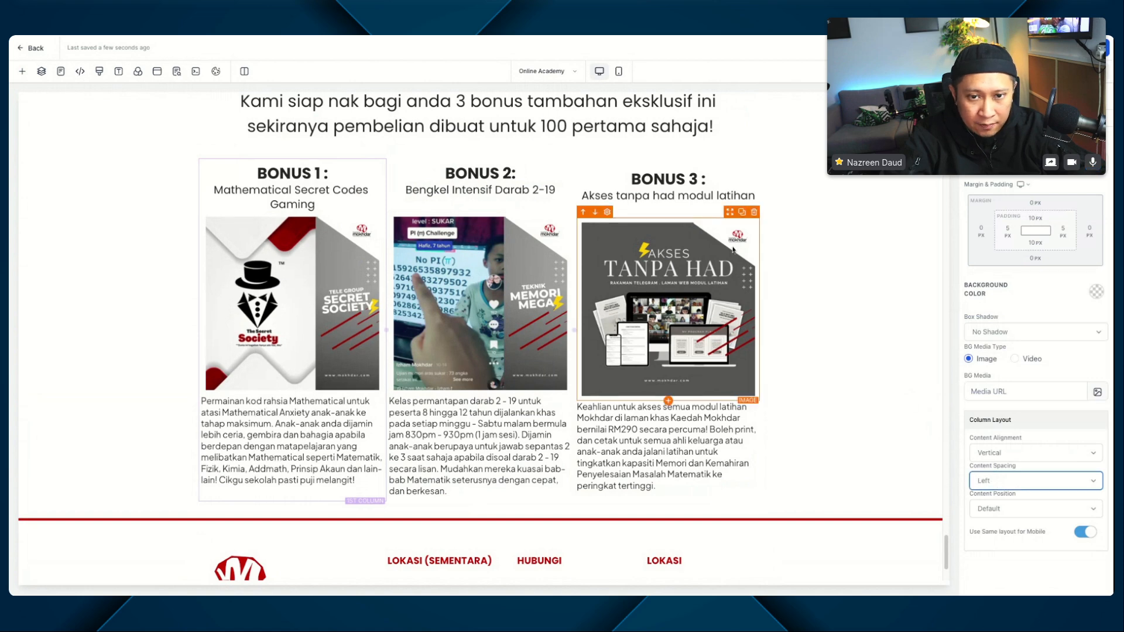
{"action": "left_click", "coordinate": [713, 168]}
{"action": "left_click", "coordinate": [1008, 482]}
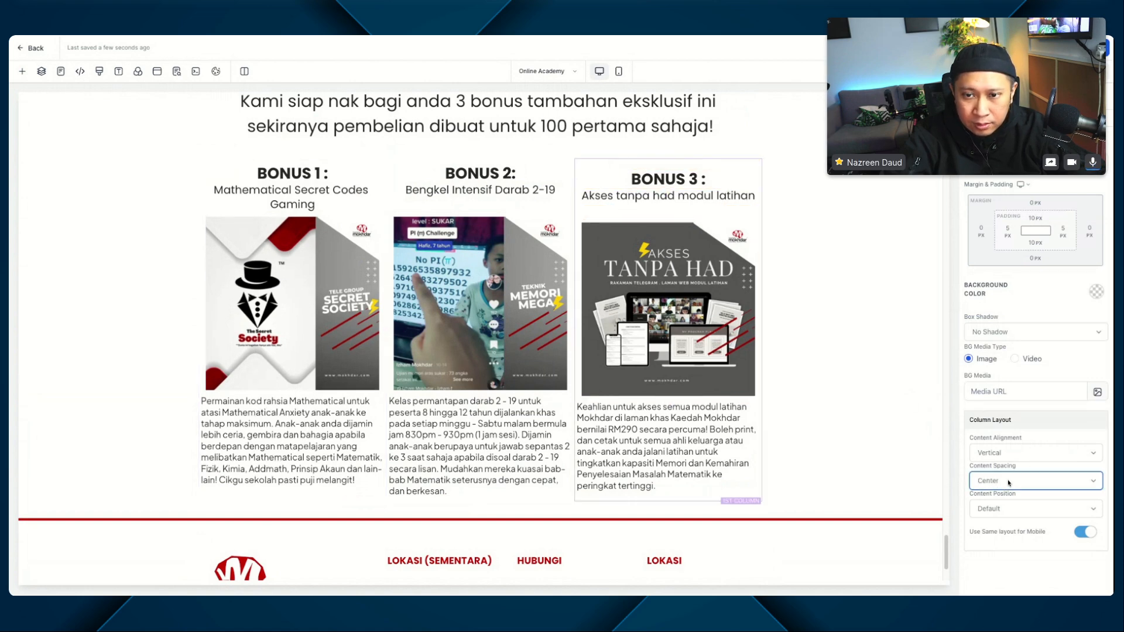
{"action": "left_click", "coordinate": [1007, 468]}
{"action": "left_click", "coordinate": [521, 166]}
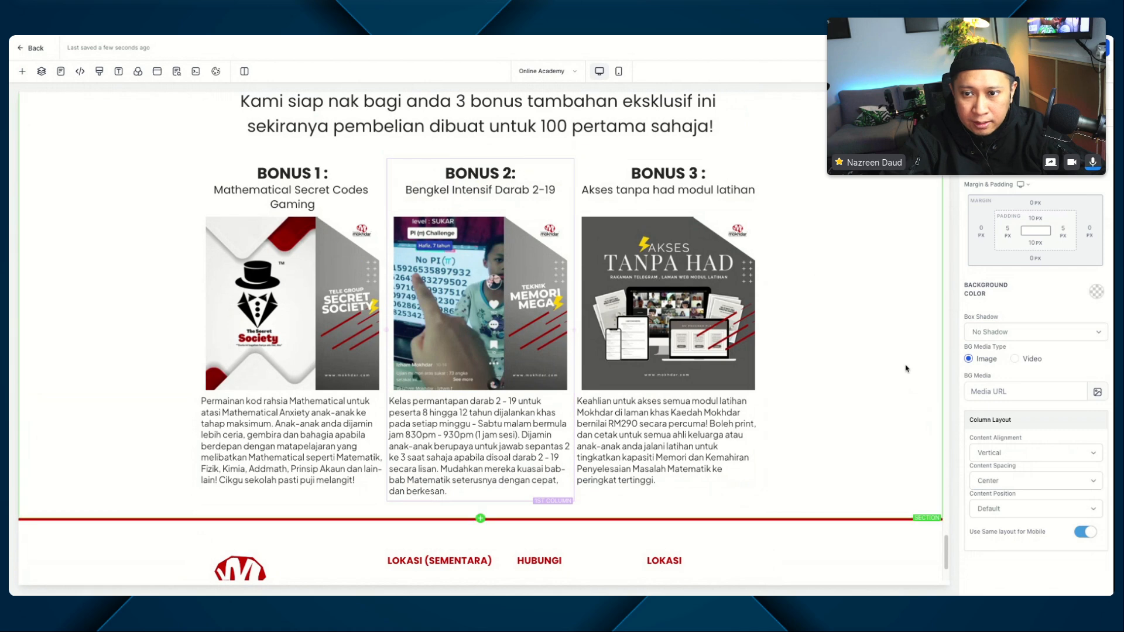
{"action": "left_click", "coordinate": [983, 479]}
{"action": "left_click", "coordinate": [985, 468]}
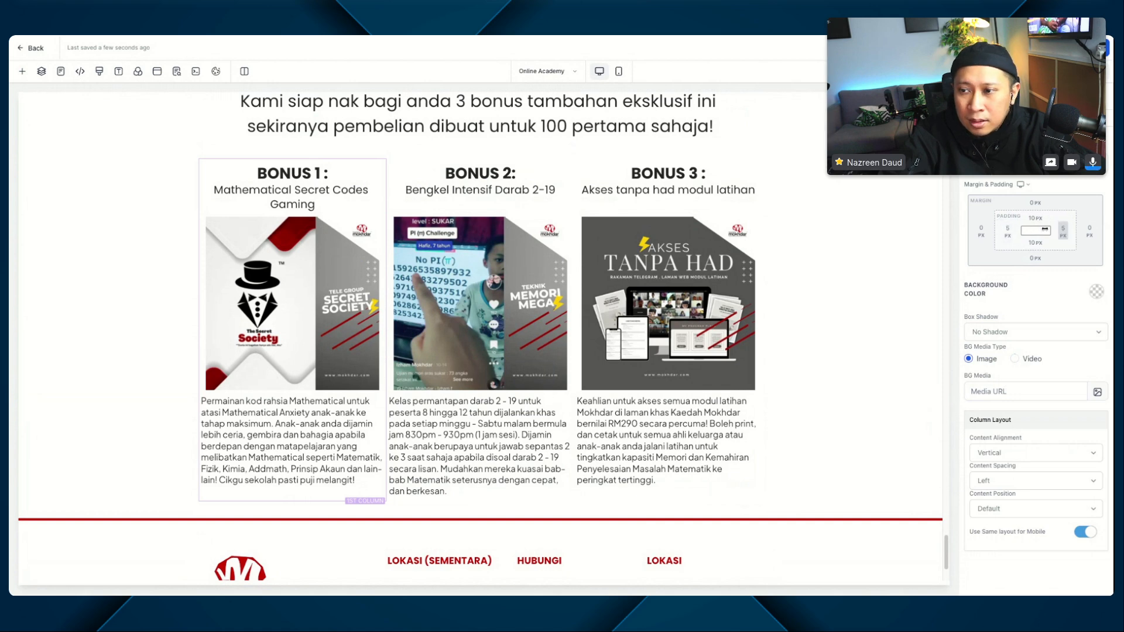
Step: Set the left and right padding of the BONUS 1 column to 10 px
{"action": "left_click", "coordinate": [1009, 233]}
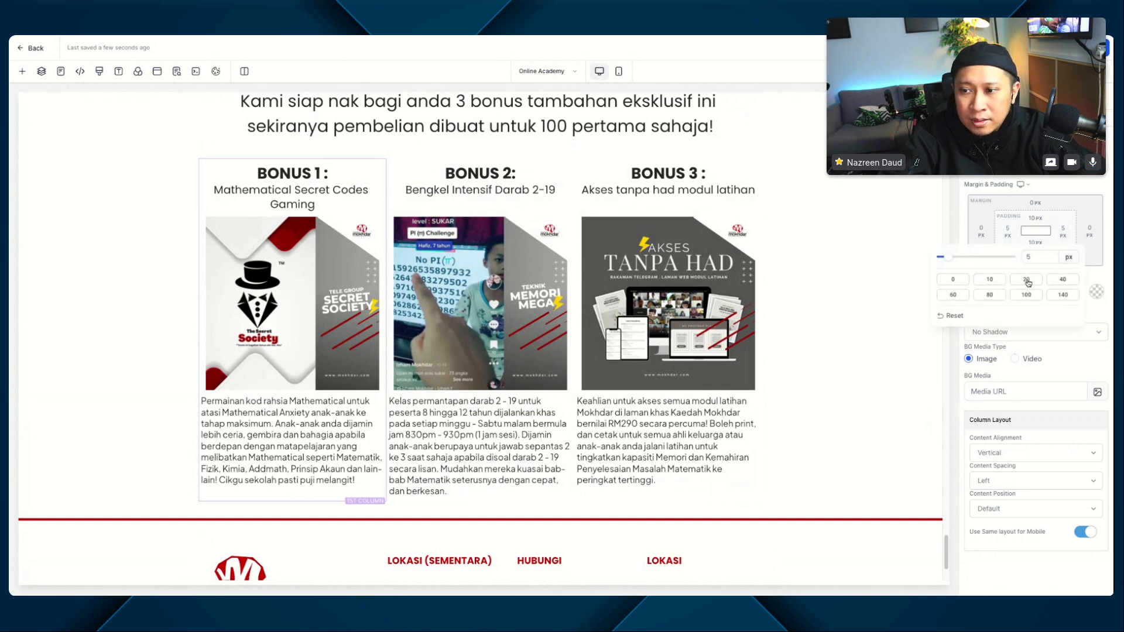
{"action": "left_click", "coordinate": [1001, 281]}
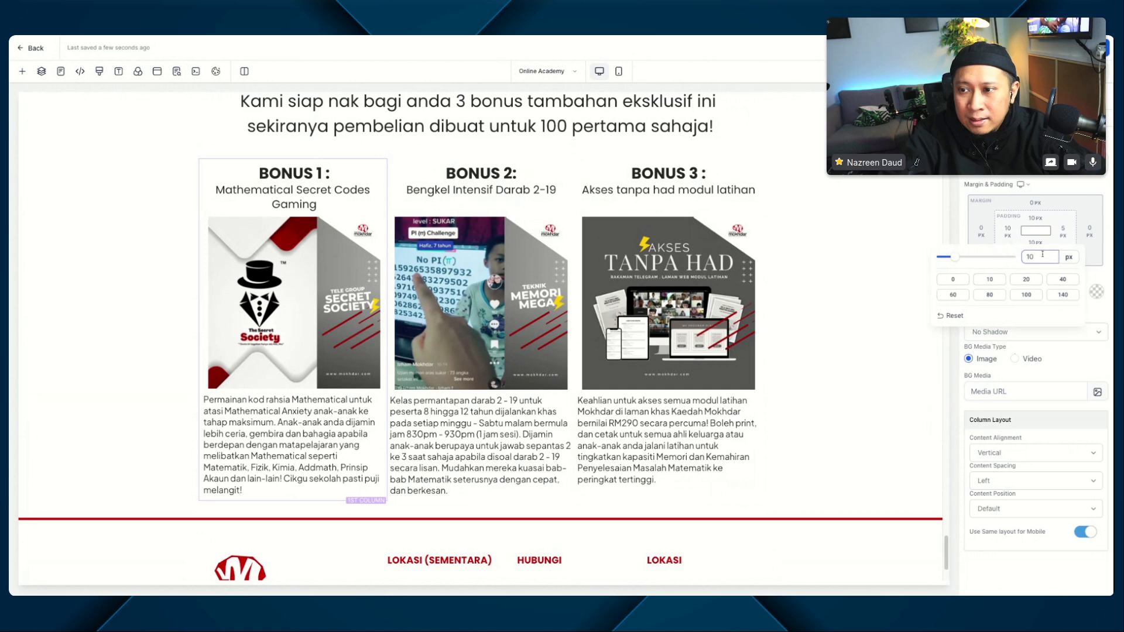
{"action": "left_click", "coordinate": [1063, 232]}
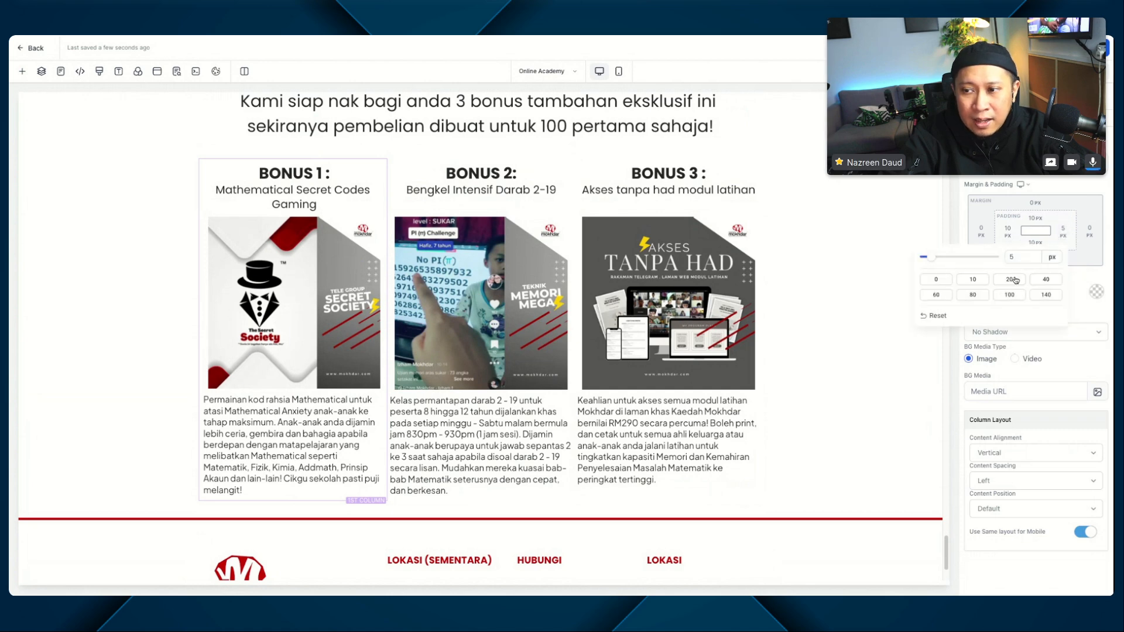
{"action": "left_click", "coordinate": [972, 279]}
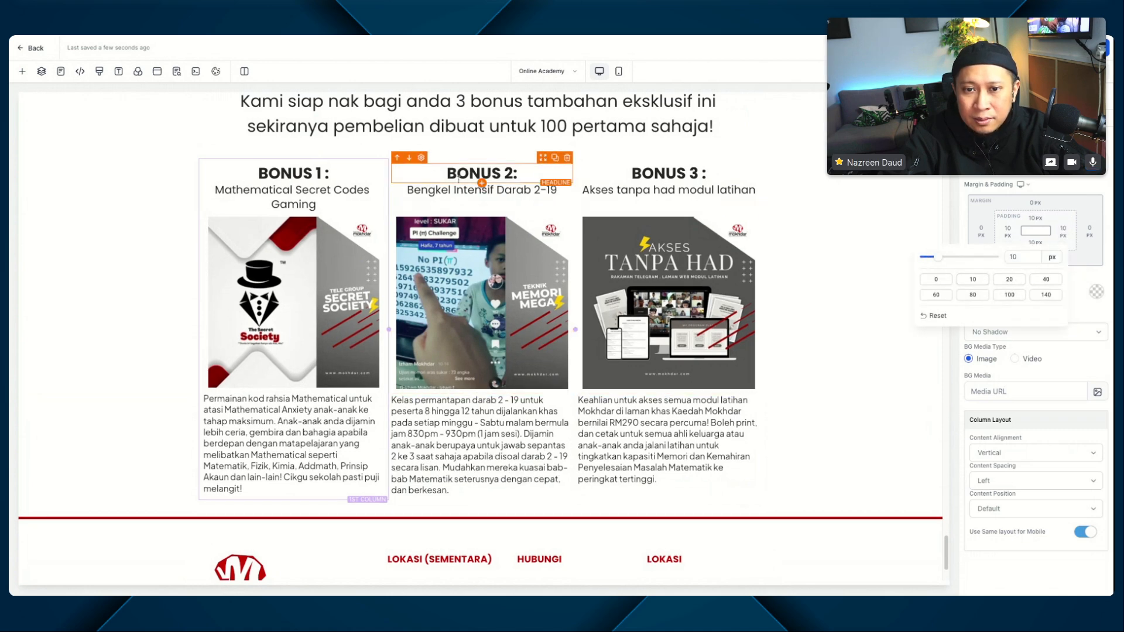
Step: Set the left and right padding of the BONUS 2 column to 10 px
{"action": "left_click", "coordinate": [445, 161]}
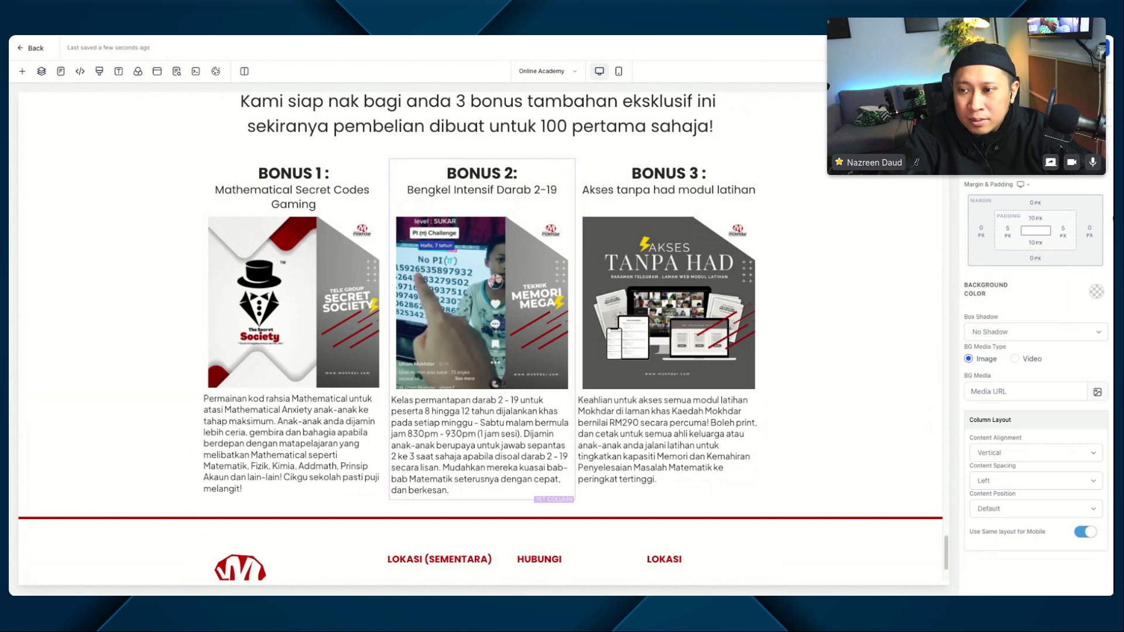
{"action": "left_click", "coordinate": [1007, 231]}
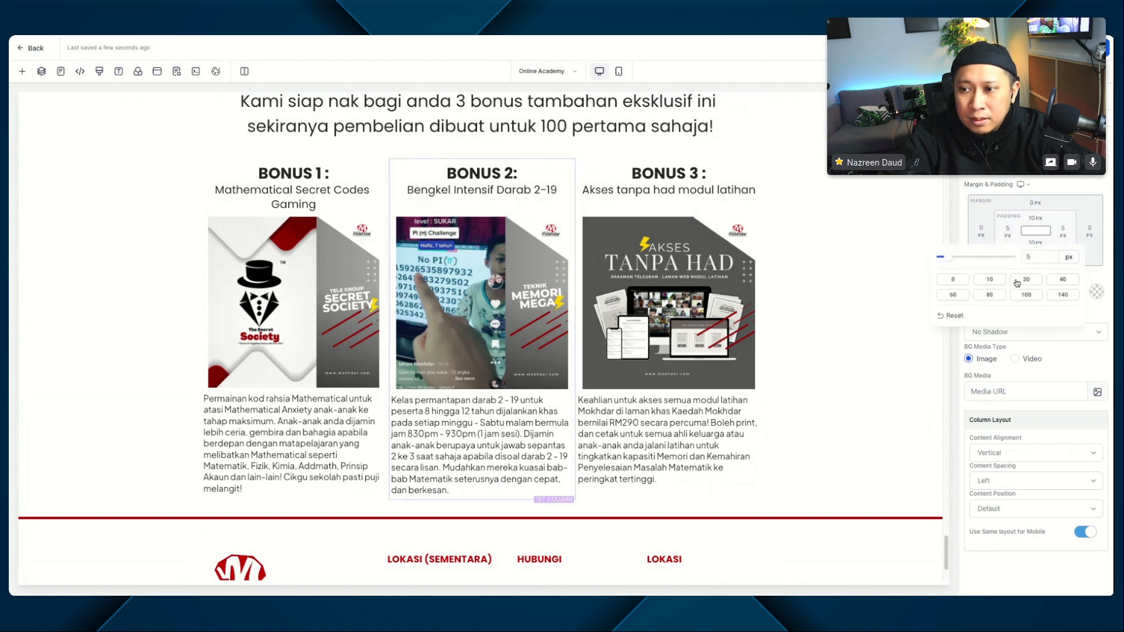
{"action": "left_click", "coordinate": [993, 280]}
{"action": "left_click", "coordinate": [1060, 234]}
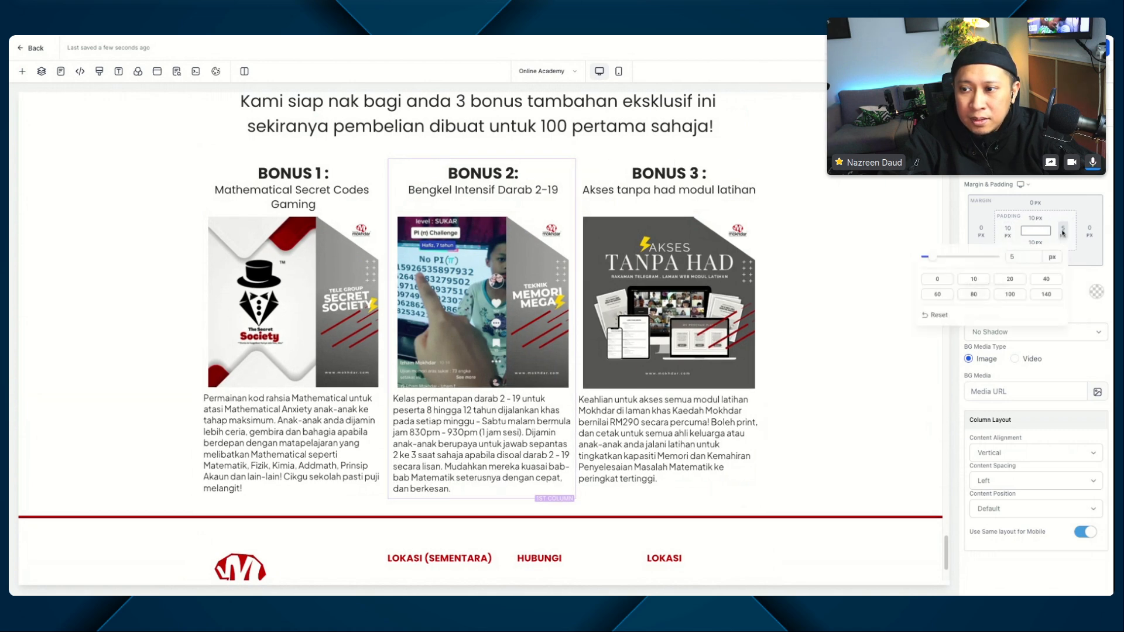
{"action": "left_click", "coordinate": [974, 279]}
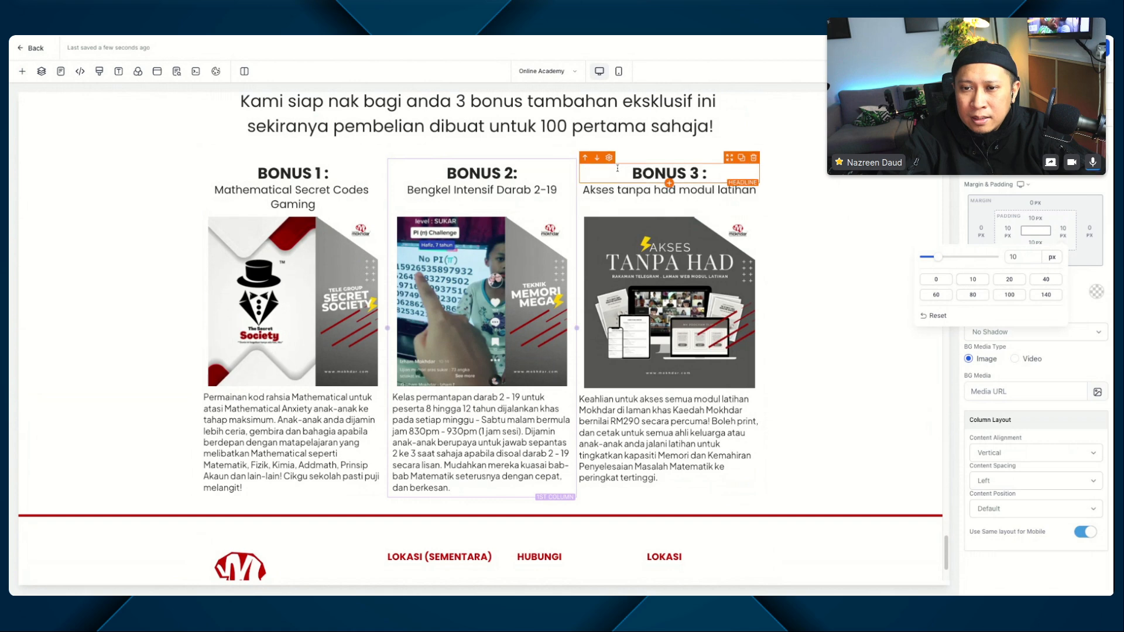
Step: Set the left and right padding of the BONUS 3 column to 10 px
{"action": "left_click", "coordinate": [758, 194]}
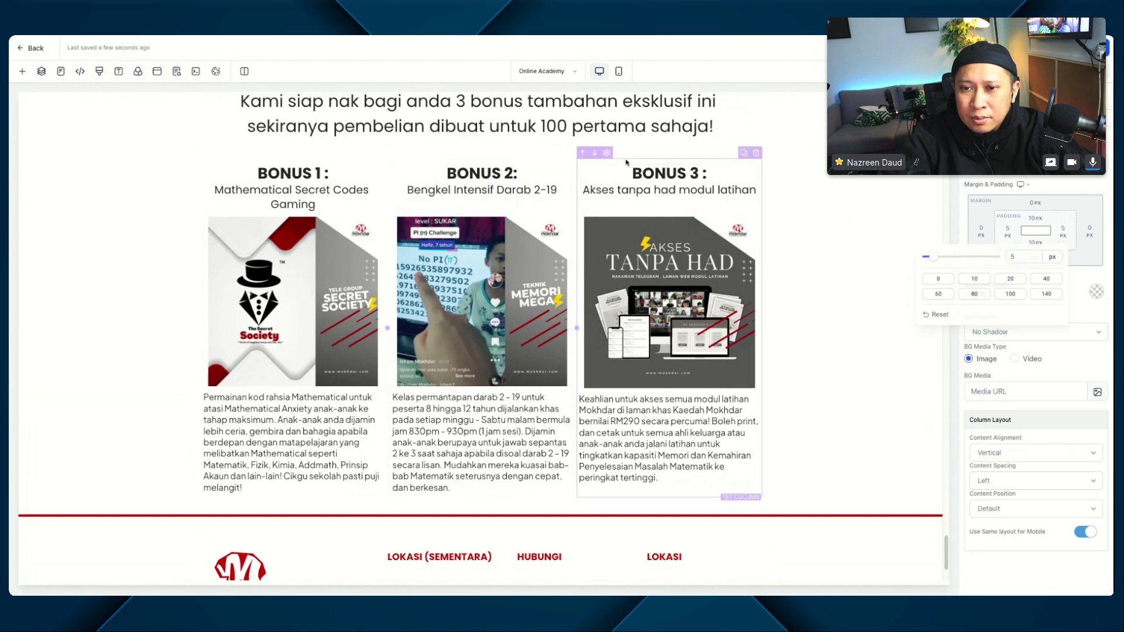
{"action": "left_click", "coordinate": [1007, 231]}
{"action": "left_click", "coordinate": [991, 280]}
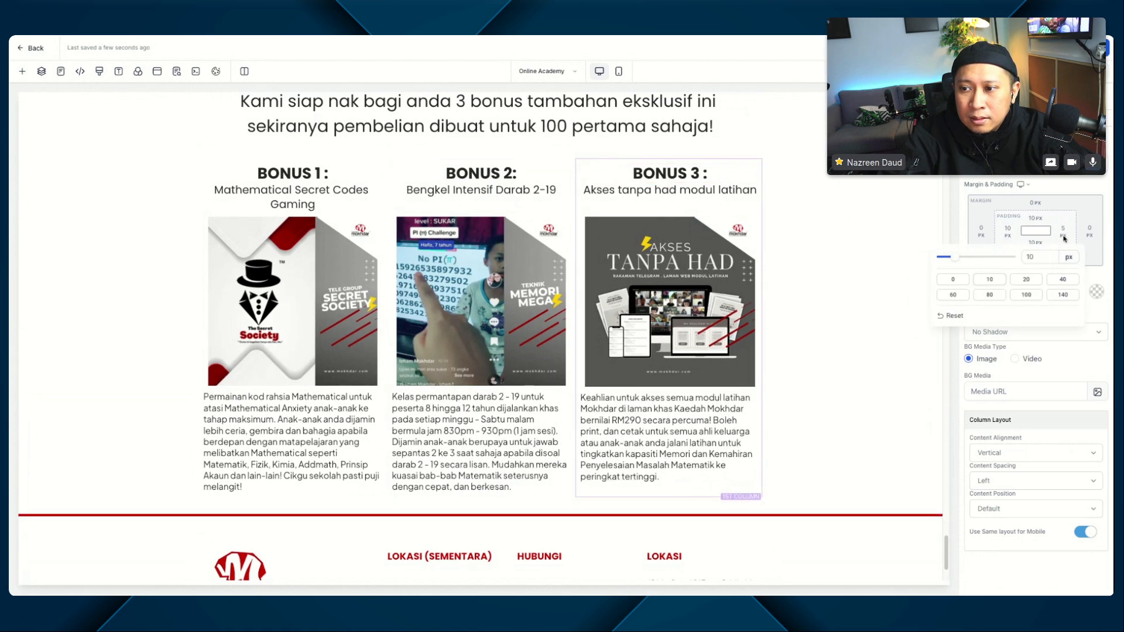
{"action": "left_click", "coordinate": [1063, 233]}
{"action": "left_click", "coordinate": [980, 281]}
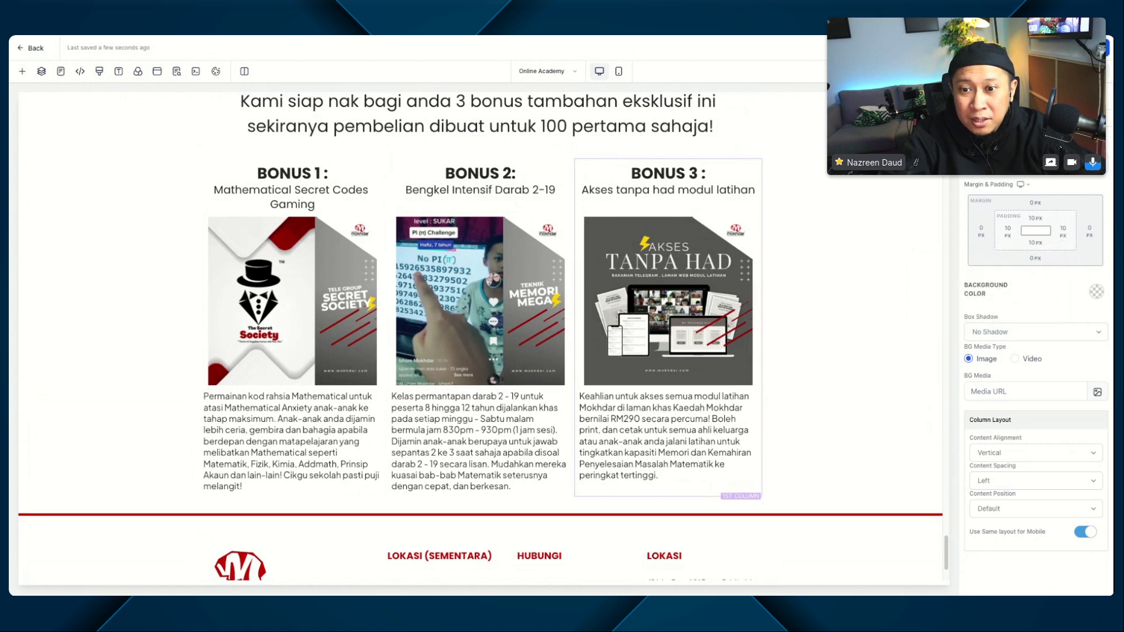
Step: Set the left and right padding of the BONUS 1 description paragraph to 10 px
{"action": "left_click", "coordinate": [693, 403]}
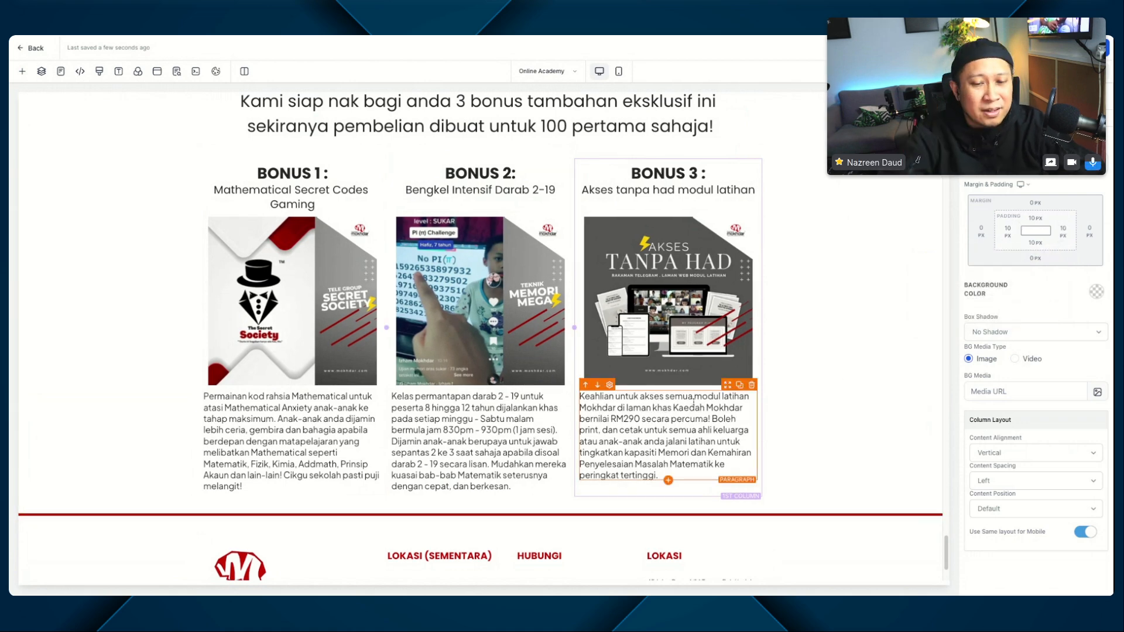
{"action": "left_click", "coordinate": [263, 452]}
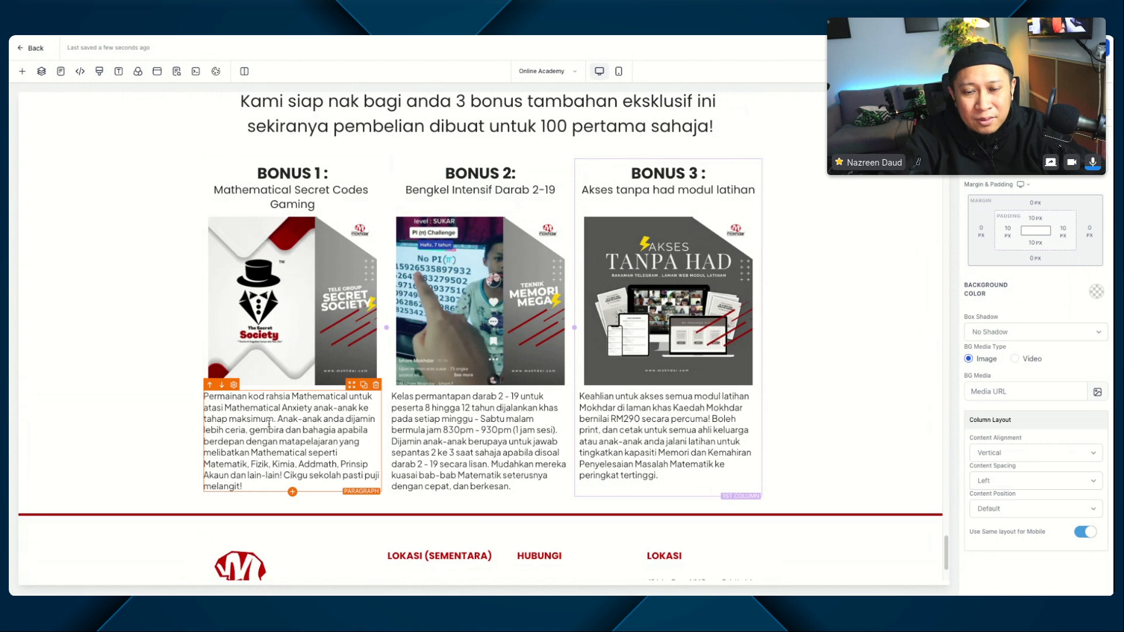
{"action": "left_click", "coordinate": [400, 373]}
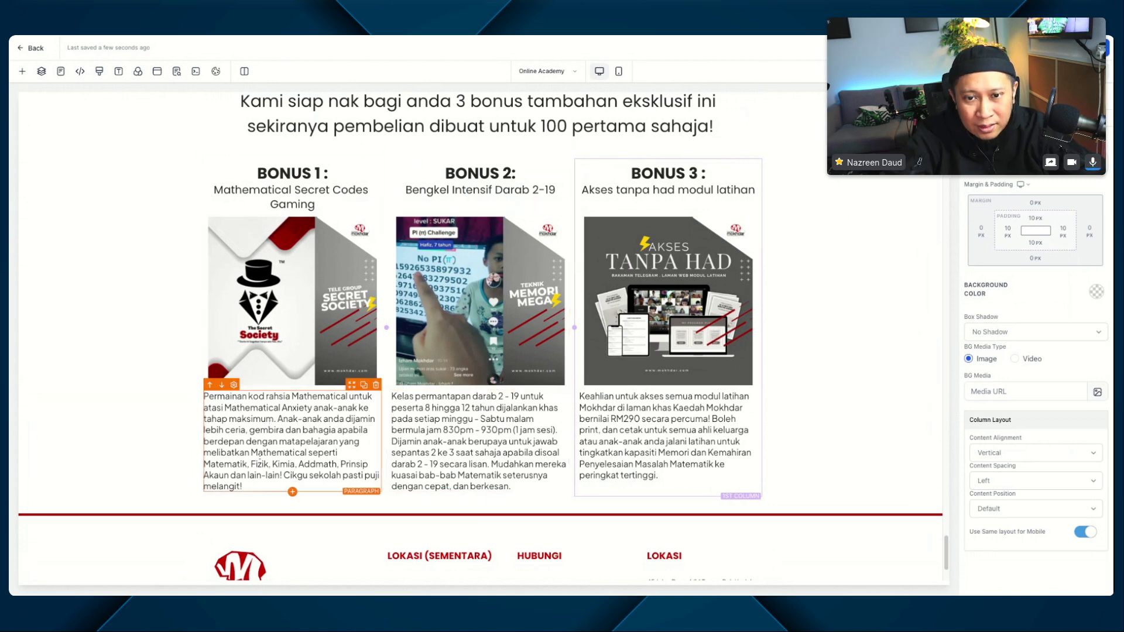
{"action": "left_click", "coordinate": [256, 386]}
{"action": "left_click", "coordinate": [261, 418]}
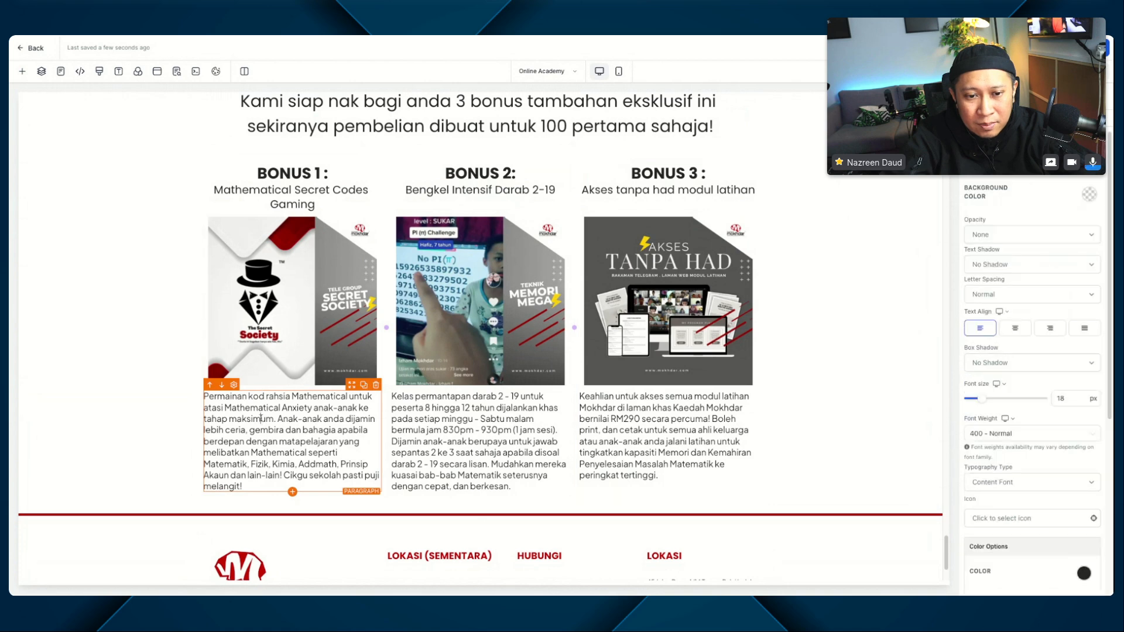
{"action": "scroll", "coordinate": [1008, 324], "scroll_direction": "down", "scroll_amount": 5}
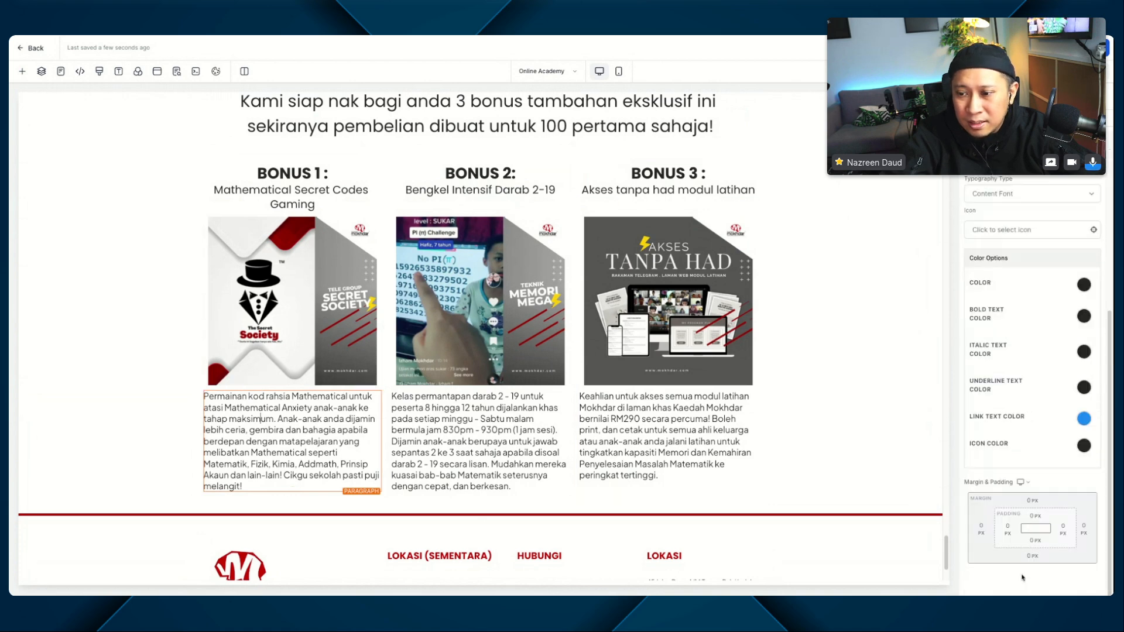
{"action": "left_click", "coordinate": [1008, 526]}
{"action": "left_click", "coordinate": [989, 469]}
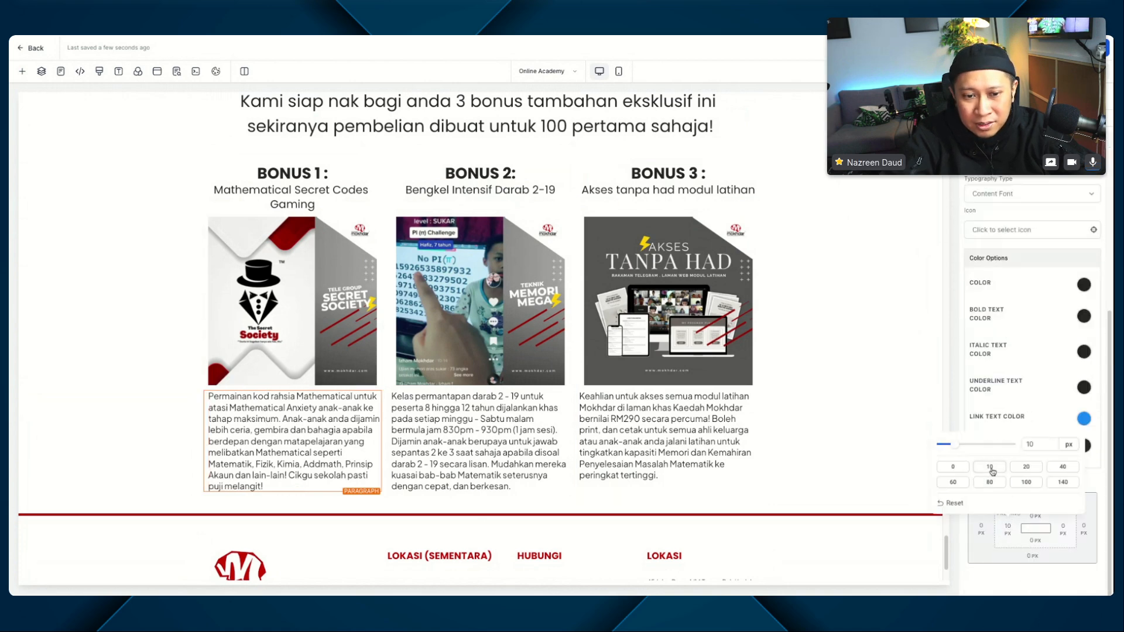
{"action": "left_click", "coordinate": [1062, 530]}
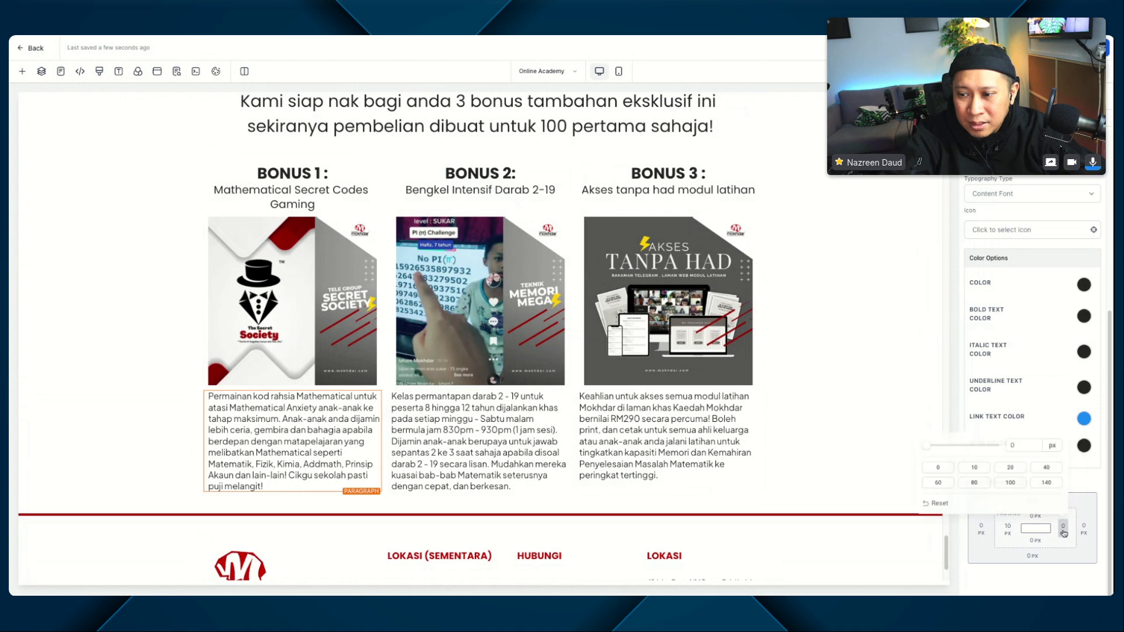
{"action": "left_click", "coordinate": [976, 470]}
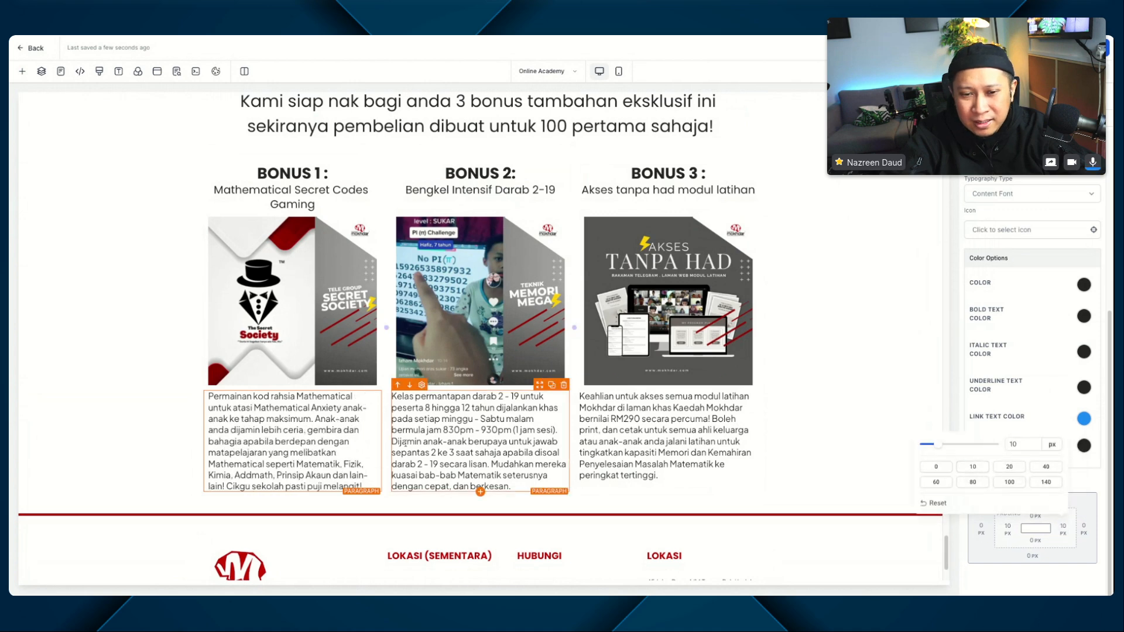
Step: Set the left and right padding of the BONUS 2 description paragraph to 10 px
{"action": "left_click", "coordinate": [468, 445]}
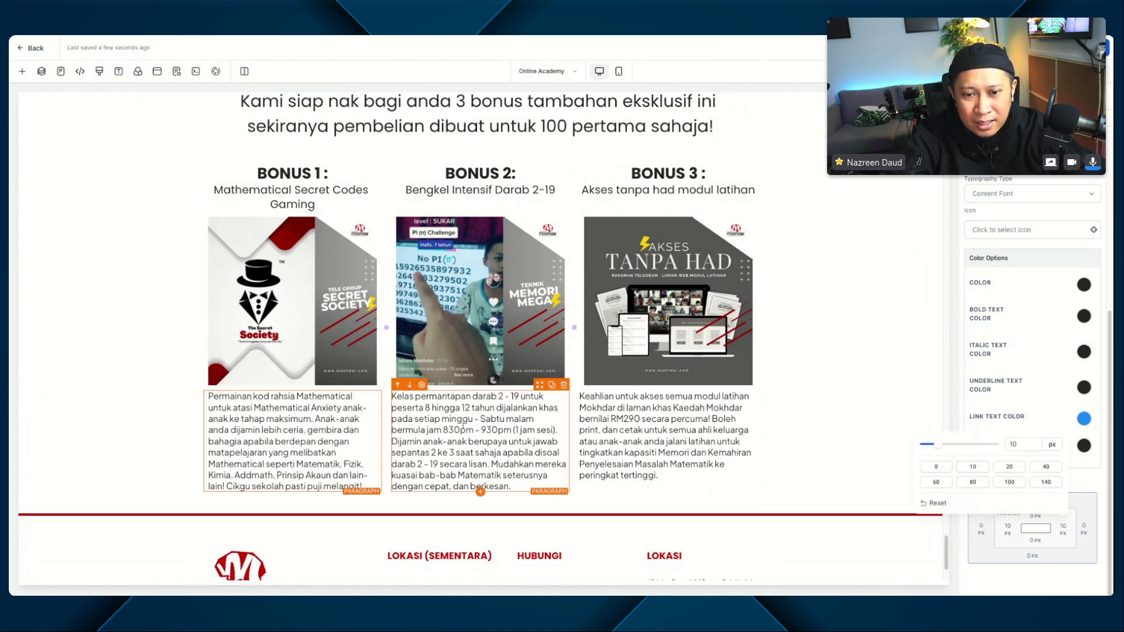
{"action": "left_click", "coordinate": [1008, 526]}
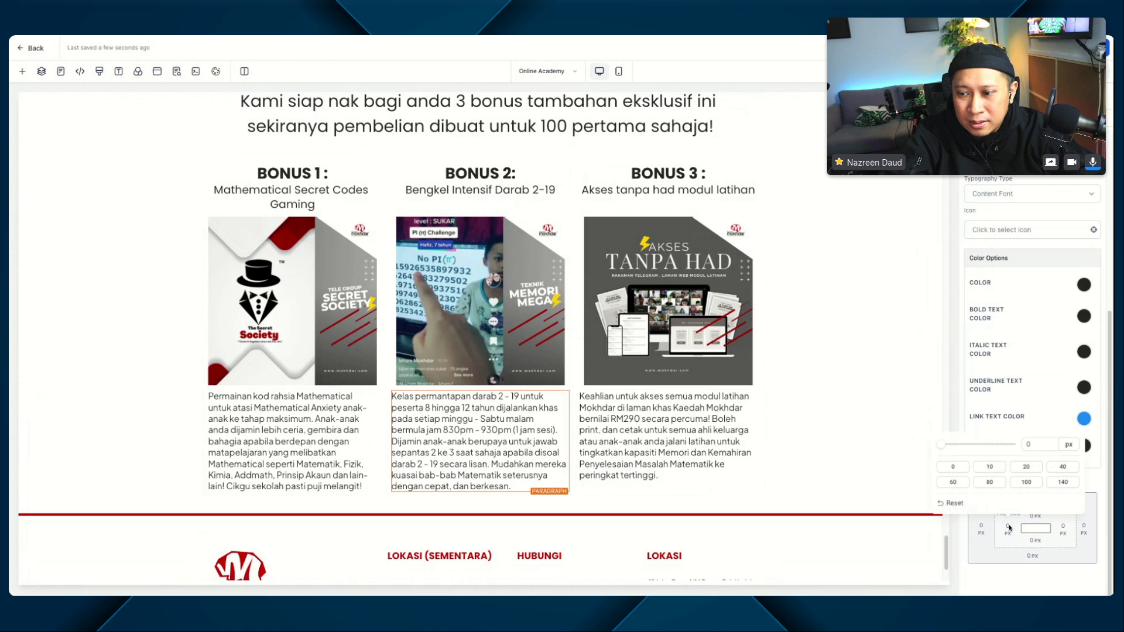
{"action": "left_click", "coordinate": [990, 469]}
{"action": "left_click", "coordinate": [1060, 529]}
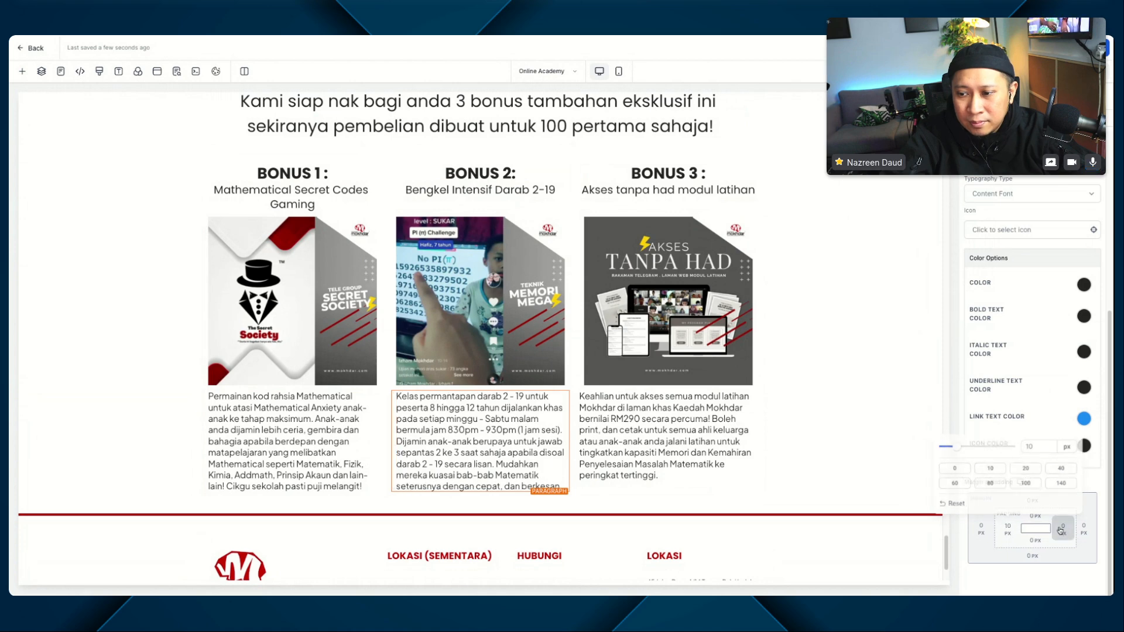
{"action": "left_click", "coordinate": [972, 466]}
Step: Set the left and right padding of the BONUS 3 description paragraph to 10 px
{"action": "left_click", "coordinate": [695, 419]}
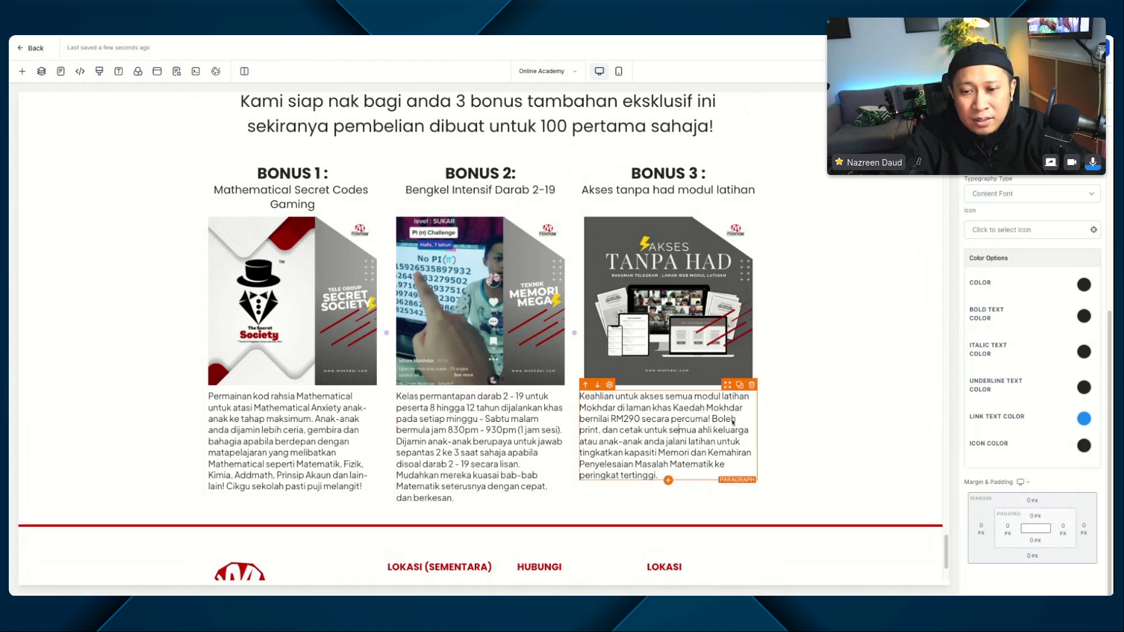
{"action": "left_click", "coordinate": [1008, 527]}
{"action": "left_click", "coordinate": [989, 467]}
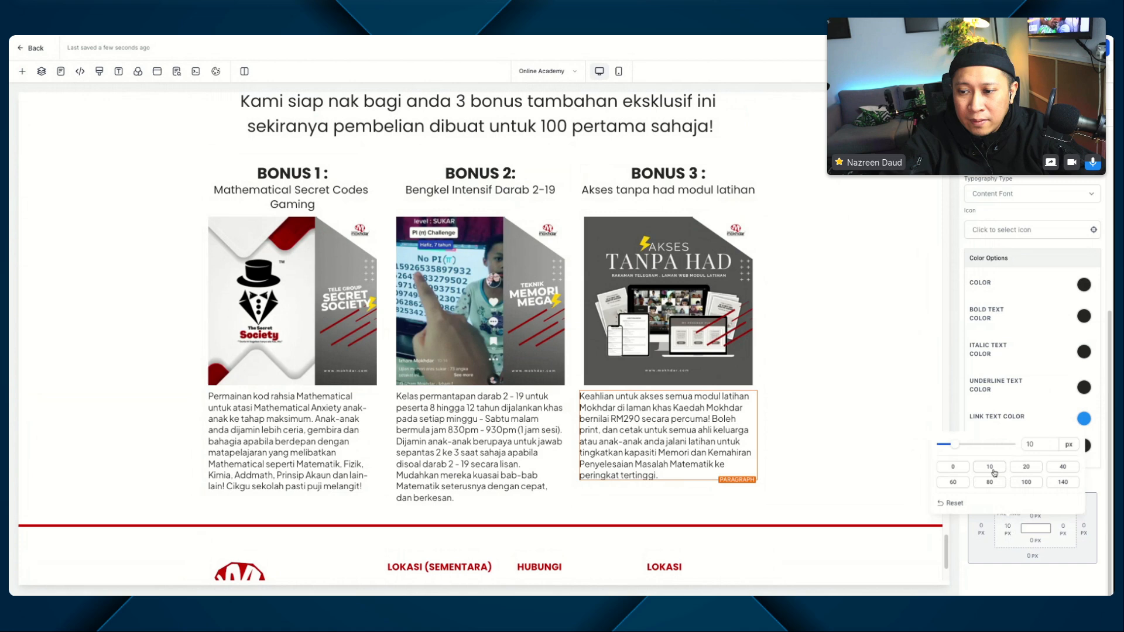
{"action": "left_click", "coordinate": [1062, 530]}
{"action": "left_click", "coordinate": [972, 466]}
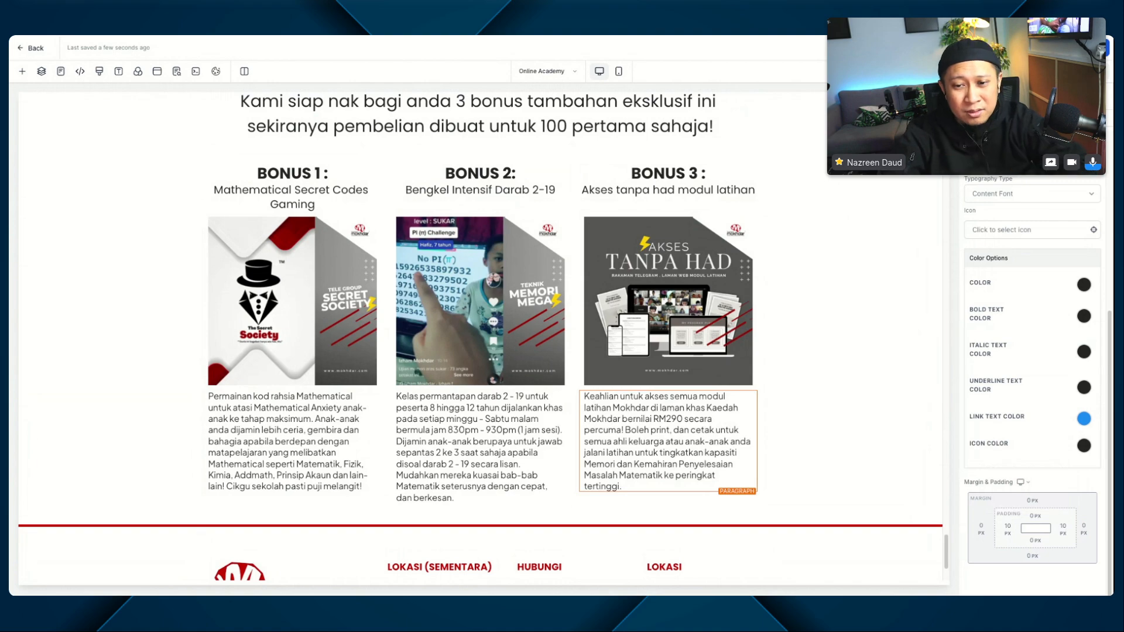
{"action": "scroll", "coordinate": [578, 302], "scroll_direction": "down", "scroll_amount": 1}
{"action": "scroll", "coordinate": [578, 302], "scroll_direction": "down", "scroll_amount": 3}
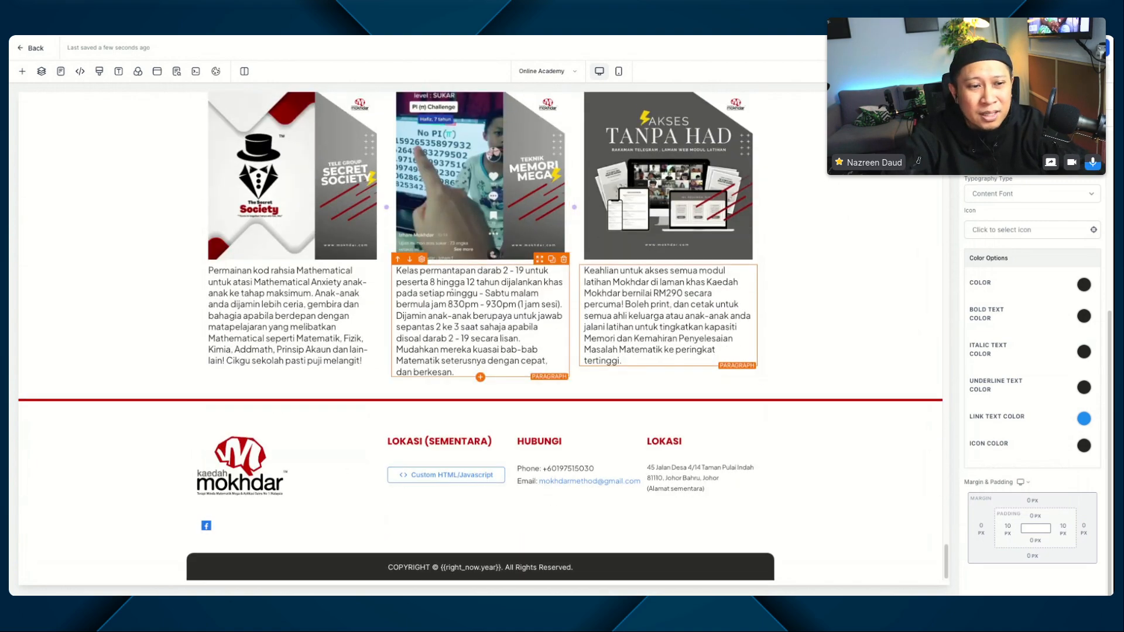
{"action": "scroll", "coordinate": [517, 319], "scroll_direction": "up", "scroll_amount": 5}
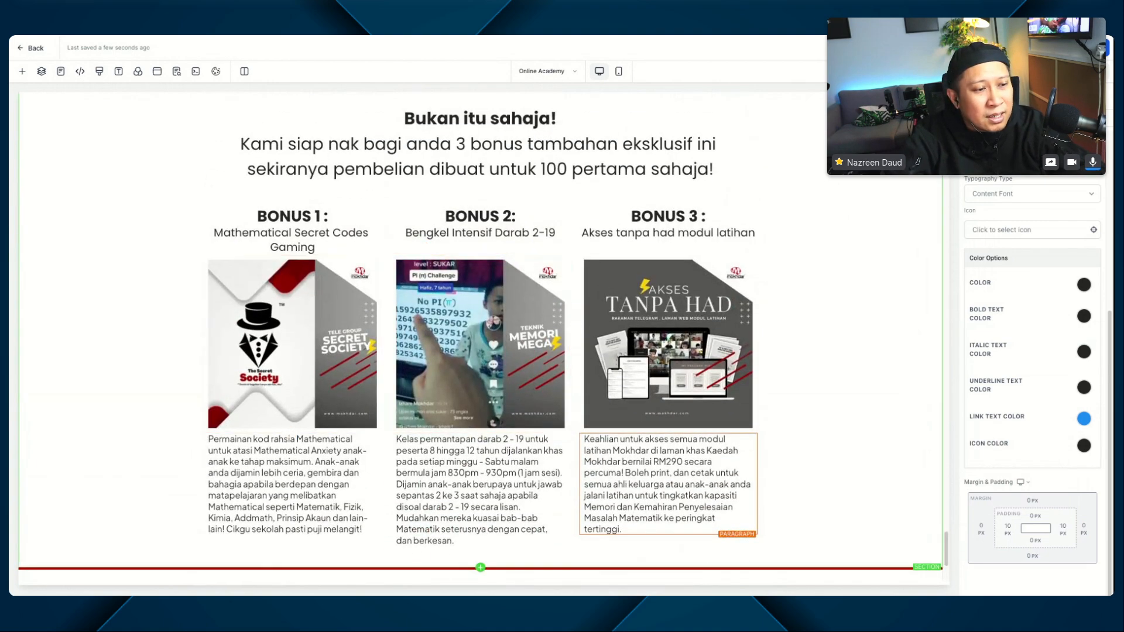
{"action": "scroll", "coordinate": [503, 388], "scroll_direction": "down", "scroll_amount": 5}
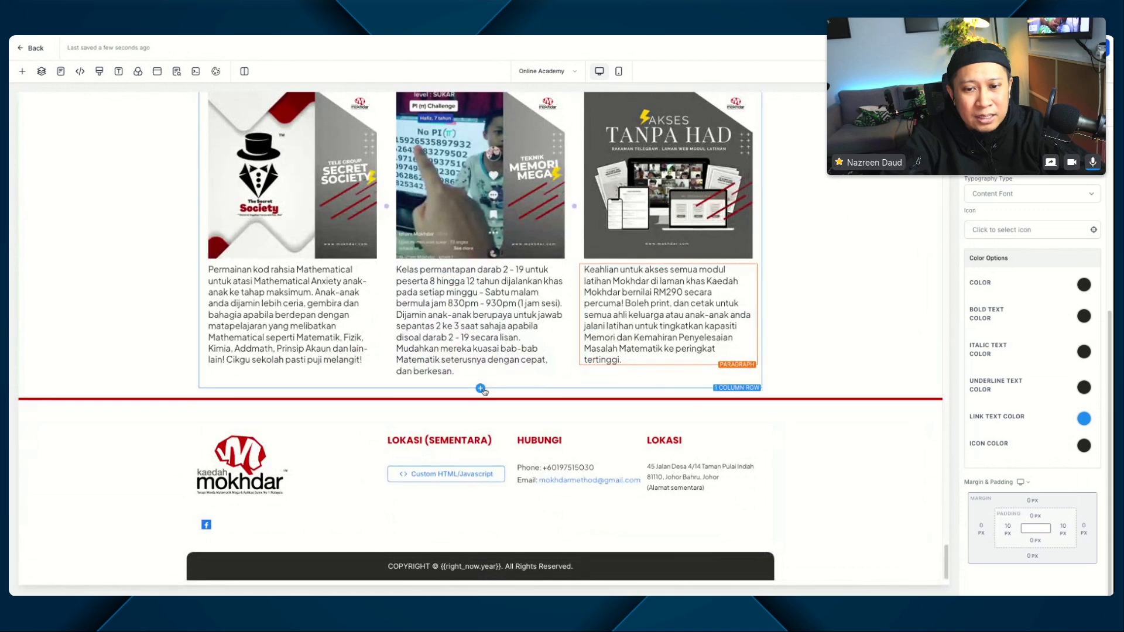
{"action": "left_click", "coordinate": [482, 398]}
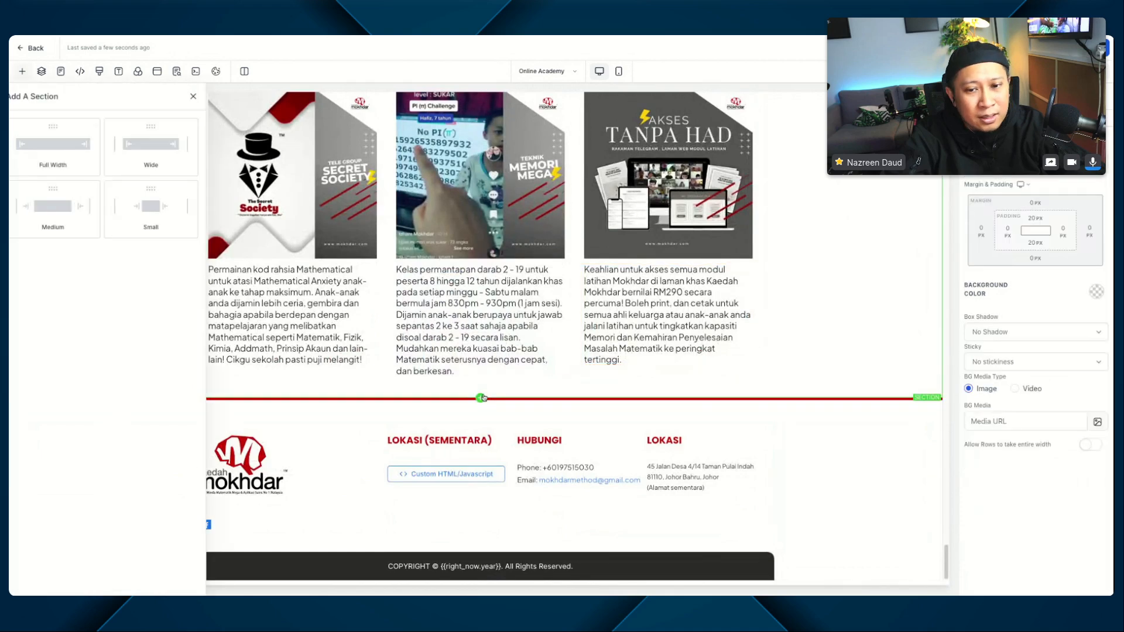
{"action": "left_click", "coordinate": [284, 101]}
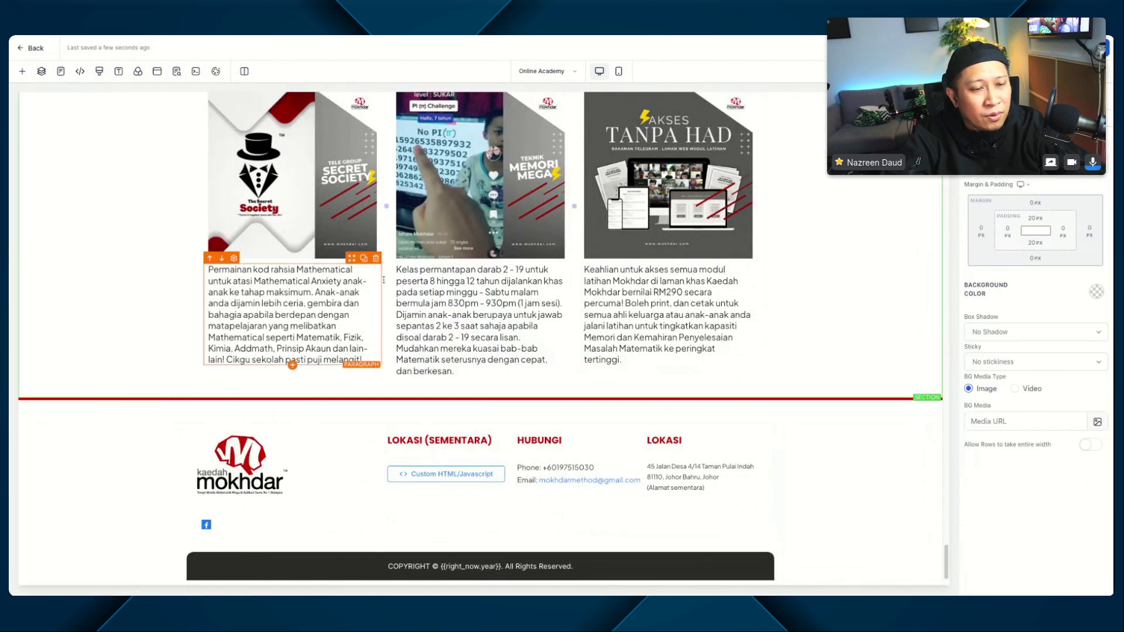
Step: Duplicate the pricing and bonus section, and delete the "Anda mungkin tertanya-tanya" sub-headline from the copy
{"action": "scroll", "coordinate": [467, 284], "scroll_direction": "up", "scroll_amount": 14}
{"action": "scroll", "coordinate": [466, 284], "scroll_direction": "up", "scroll_amount": 10}
{"action": "scroll", "coordinate": [467, 284], "scroll_direction": "up", "scroll_amount": 5}
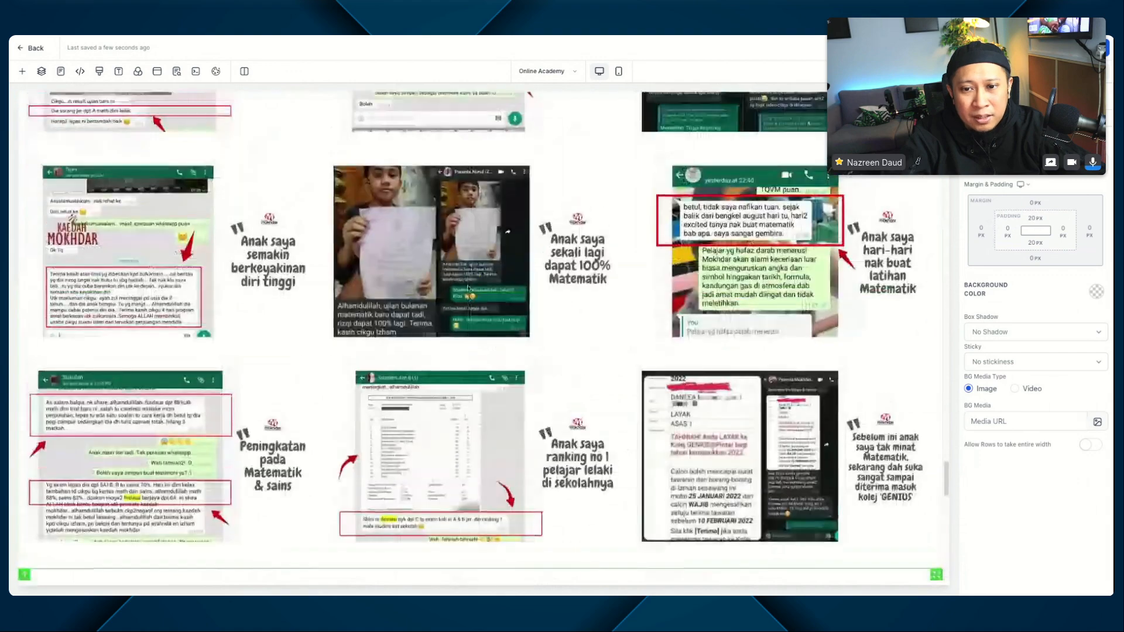
{"action": "scroll", "coordinate": [589, 242], "scroll_direction": "down", "scroll_amount": 8}
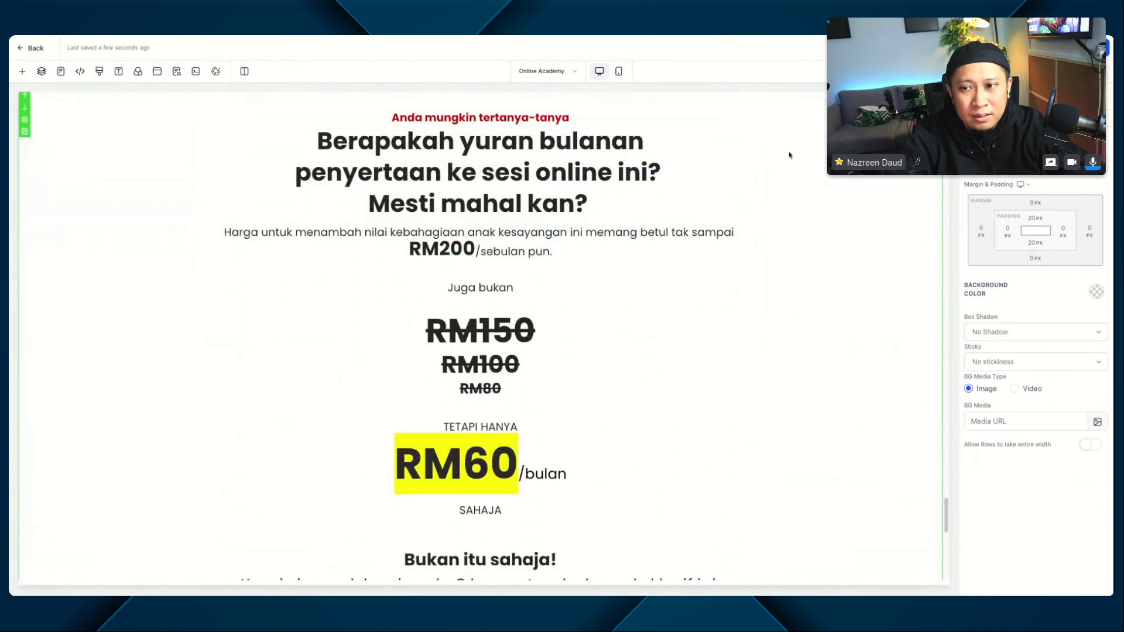
{"action": "scroll", "coordinate": [825, 256], "scroll_direction": "down", "scroll_amount": 2}
{"action": "scroll", "coordinate": [826, 253], "scroll_direction": "down", "scroll_amount": 5}
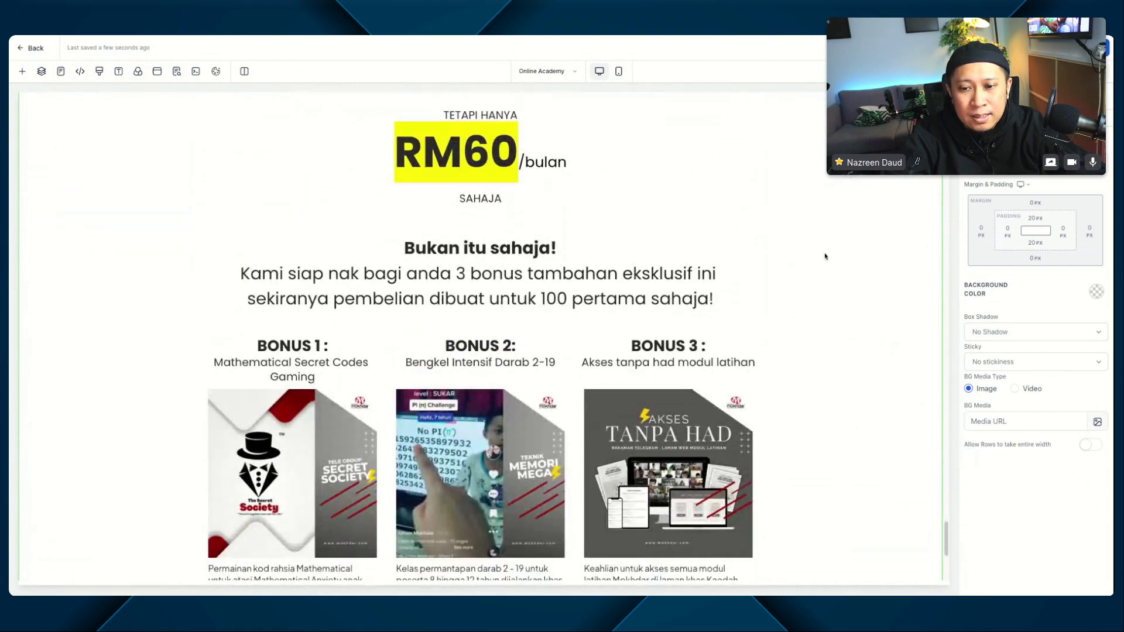
{"action": "scroll", "coordinate": [827, 253], "scroll_direction": "up", "scroll_amount": 6}
{"action": "scroll", "coordinate": [813, 209], "scroll_direction": "up", "scroll_amount": 3}
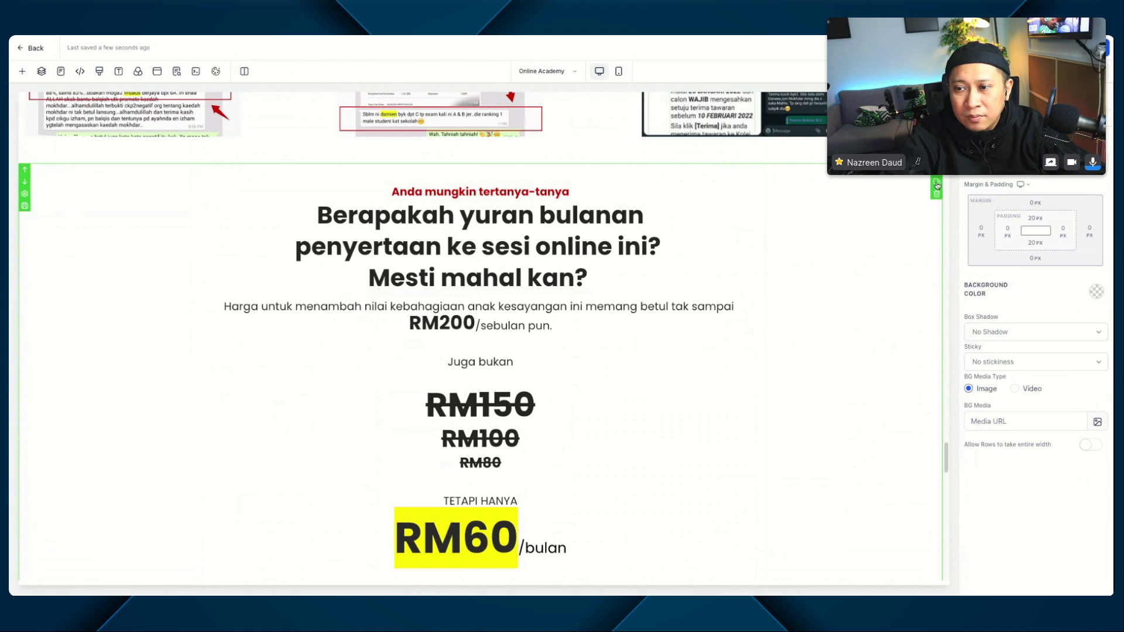
{"action": "scroll", "coordinate": [664, 398], "scroll_direction": "down", "scroll_amount": 7}
{"action": "scroll", "coordinate": [664, 398], "scroll_direction": "down", "scroll_amount": 15}
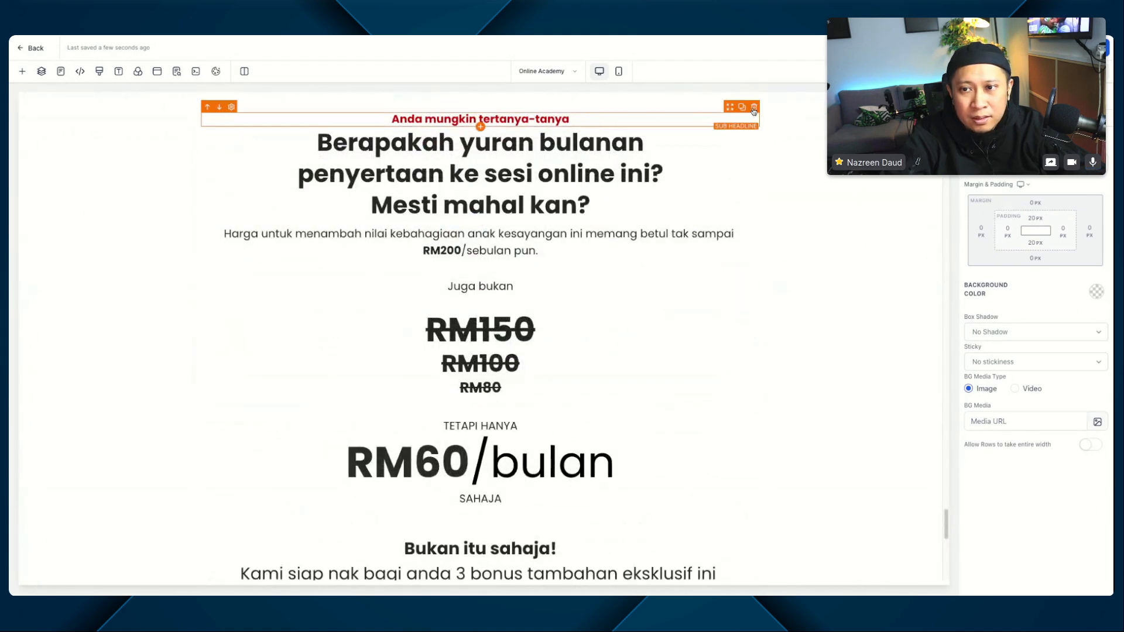
{"action": "left_click", "coordinate": [754, 107]}
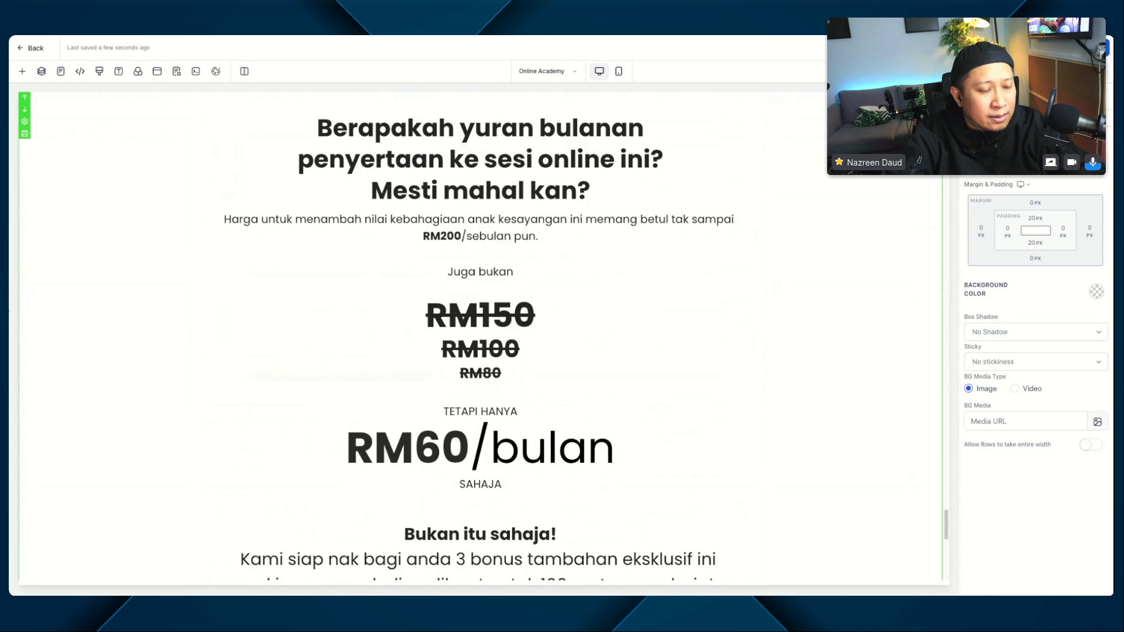
Step: Replace the duplicated section's headline with "Daftar sekarang" and set its font size to 80 px
{"action": "triple_click", "coordinate": [449, 150]}
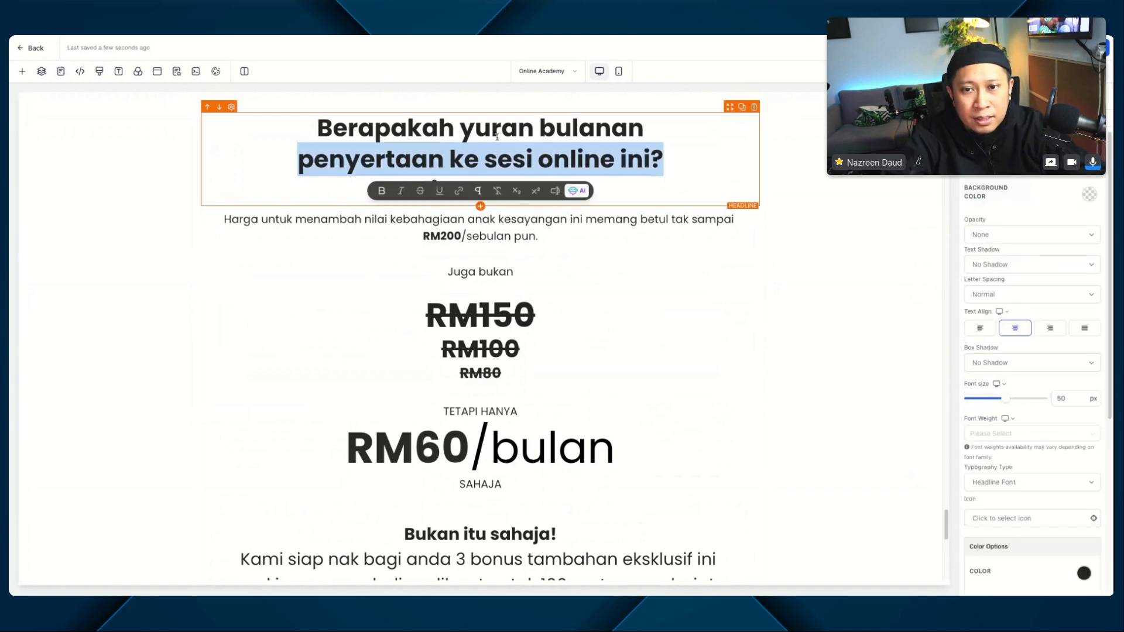
{"action": "key", "text": "ctrl+a"}
{"action": "type", "text": "Daftar sekarang"}
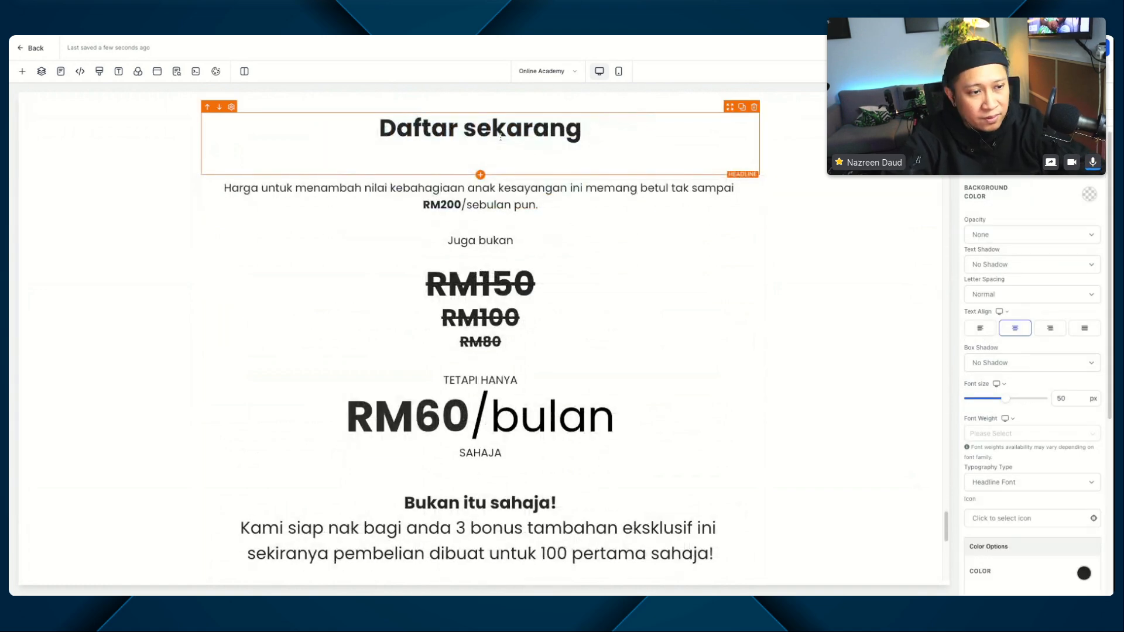
{"action": "scroll", "coordinate": [547, 175], "scroll_direction": "down", "scroll_amount": 1}
{"action": "scroll", "coordinate": [648, 285], "scroll_direction": "up", "scroll_amount": 5}
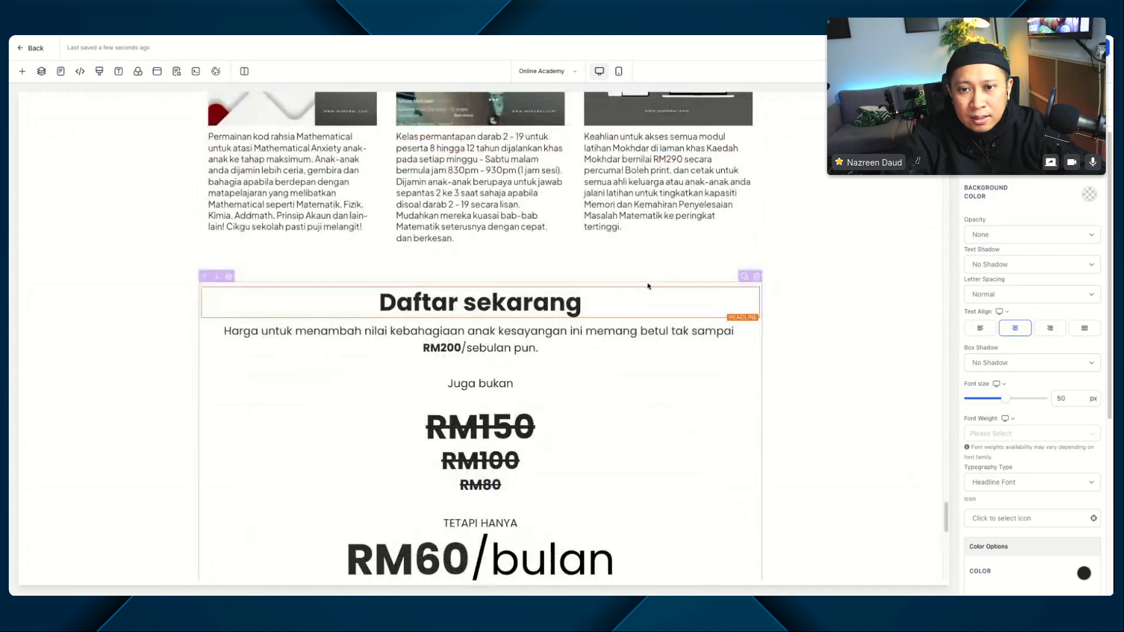
{"action": "double_click", "coordinate": [1063, 398]}
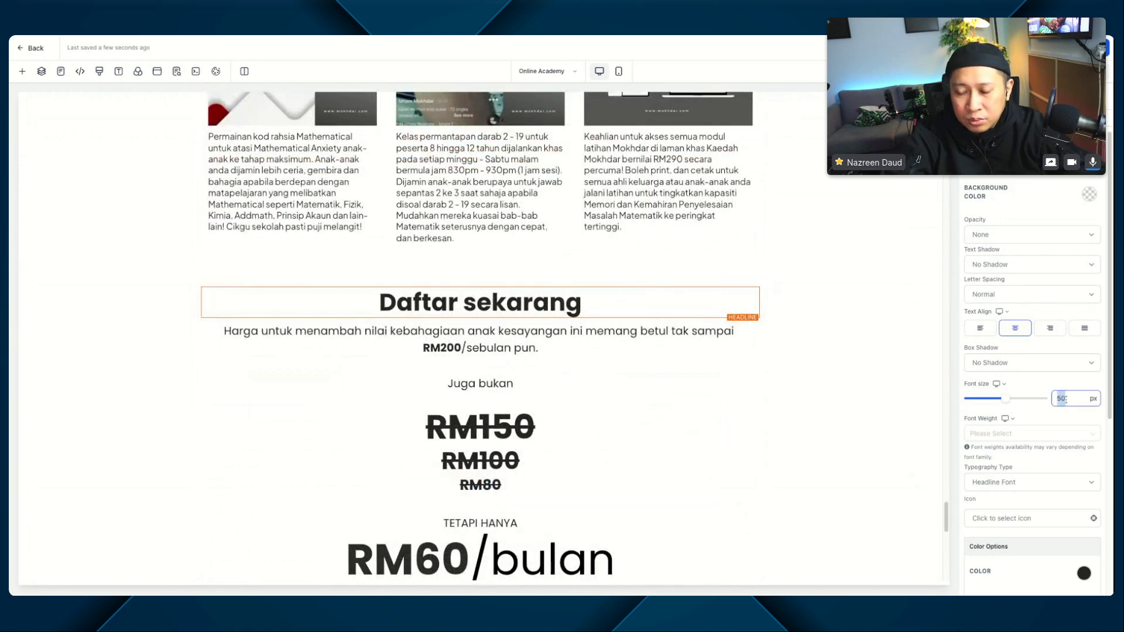
{"action": "type", "text": "80"}
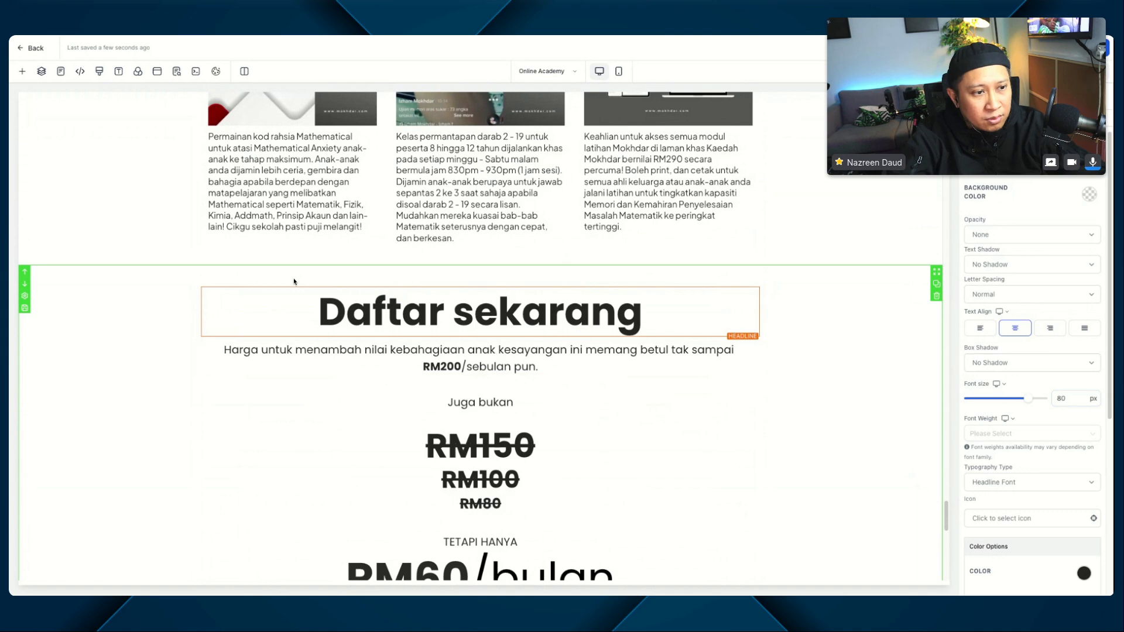
Step: Replace the sub-headline under "Daftar sekarang" with the copied text beginning "Agar kami dapat mencungkil bakat Minda Mega" and remove its bold formatting
{"action": "triple_click", "coordinate": [304, 352]}
{"action": "type", "text": "Agar kami dapat mencungkil bakat Minda Mega anak anda seawal mungkin, seterusnya alami peningkatan prestasi akademik berganda-ganda serta merta! Klik pada link daftar dibawah untuk tempahan segera"}
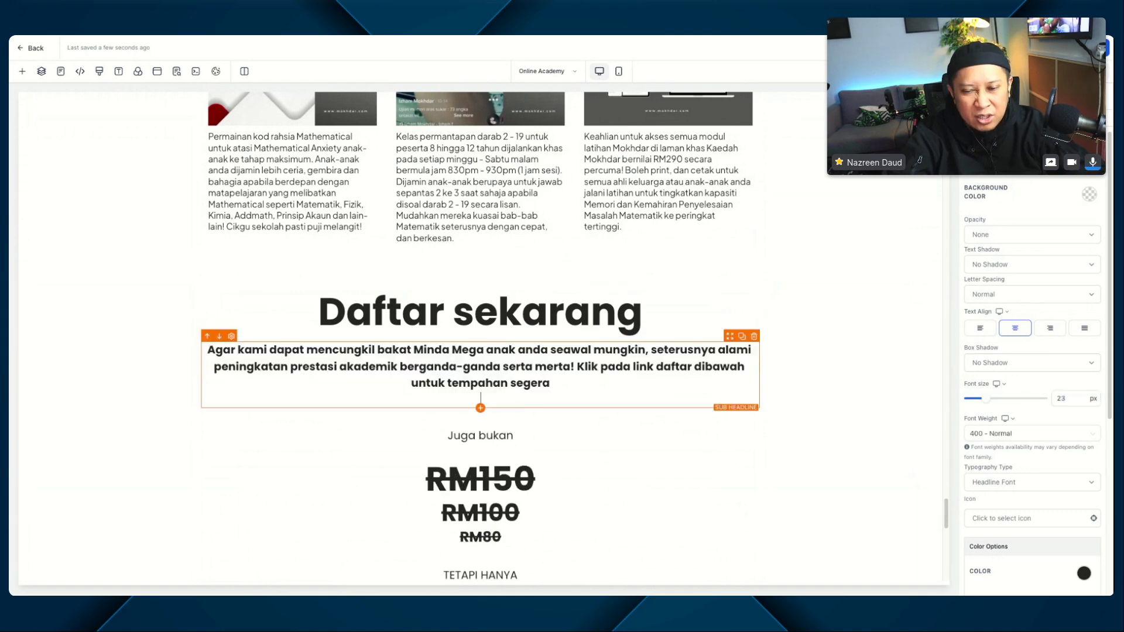
{"action": "key", "text": "BackSpace"}
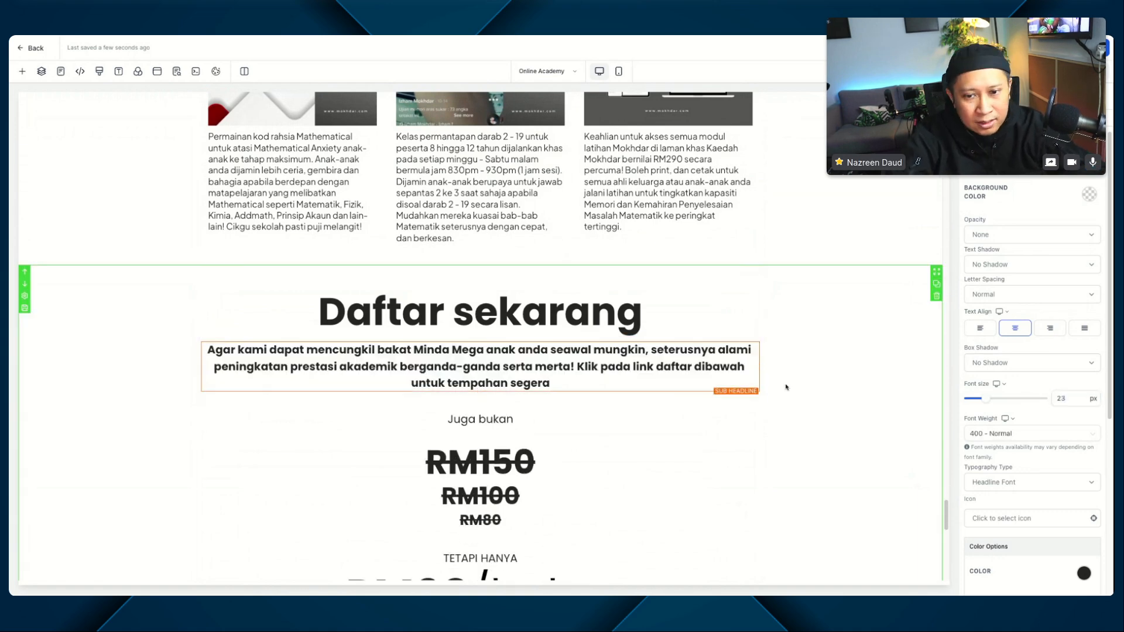
{"action": "key", "text": "super+a"}
{"action": "key", "text": "super+b"}
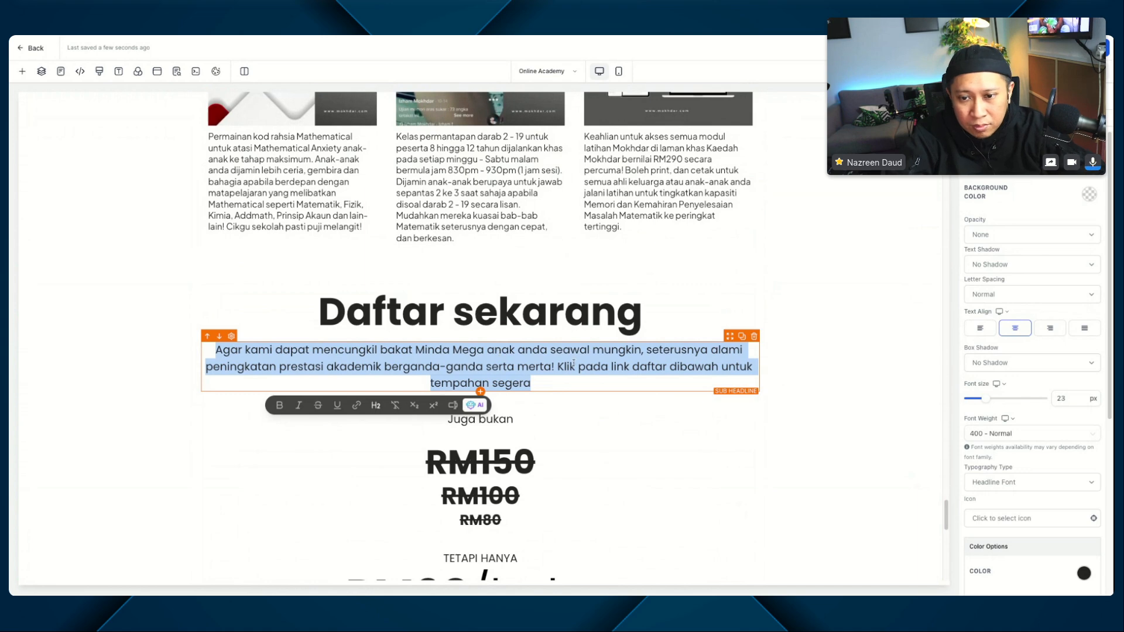
Step: Move "Klik pada link daftar dibawah untuk tempahan segera" to its own paragraph after a blank line and make it bold
{"action": "left_click", "coordinate": [557, 367]}
{"action": "key", "text": "Return"}
{"action": "key", "text": "Return"}
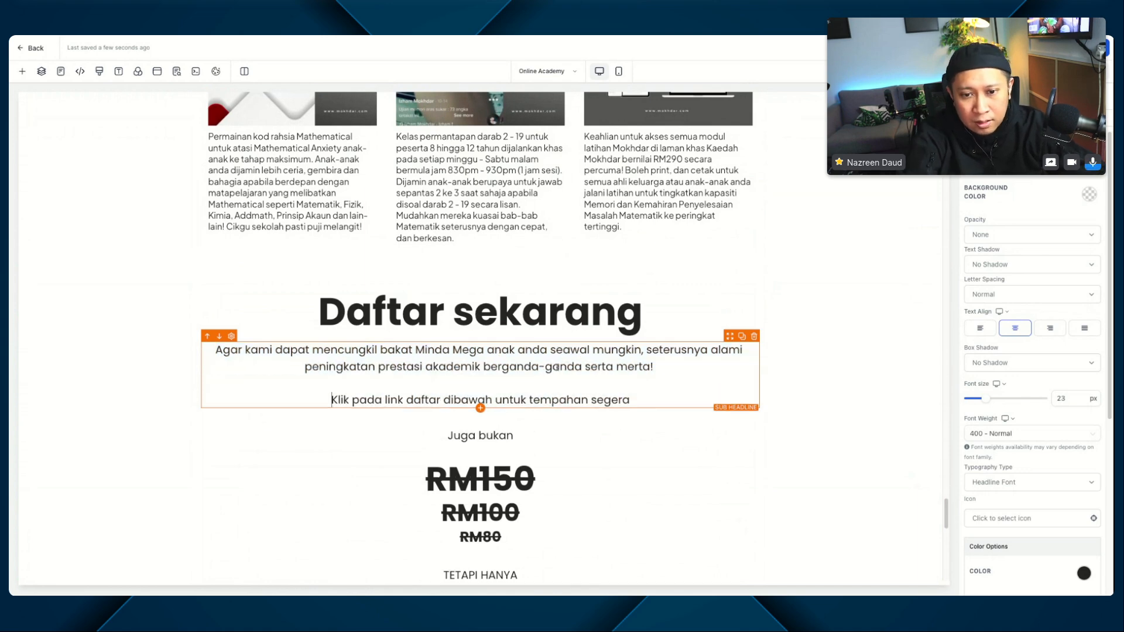
{"action": "triple_click", "coordinate": [429, 390]}
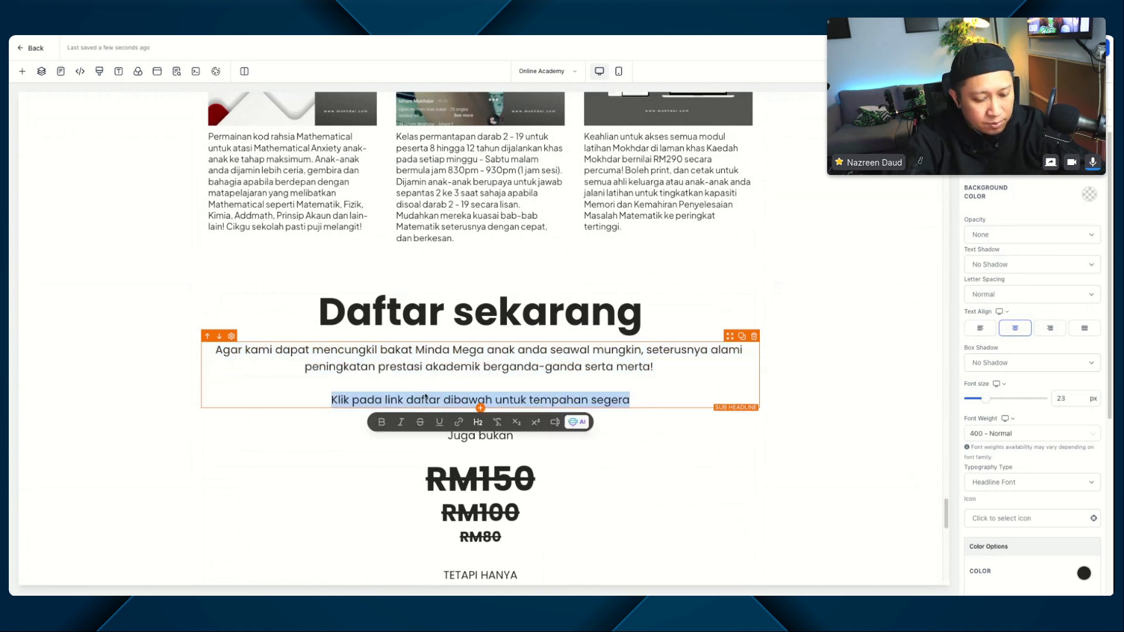
{"action": "key", "text": "super+b"}
{"action": "key", "text": "super+Tab"}
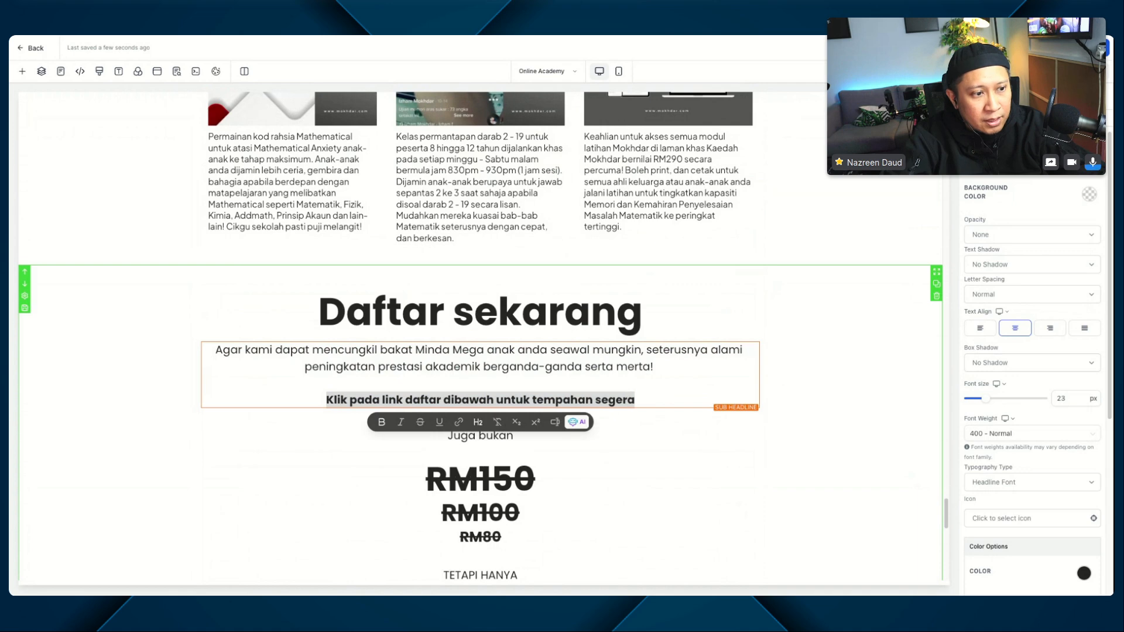
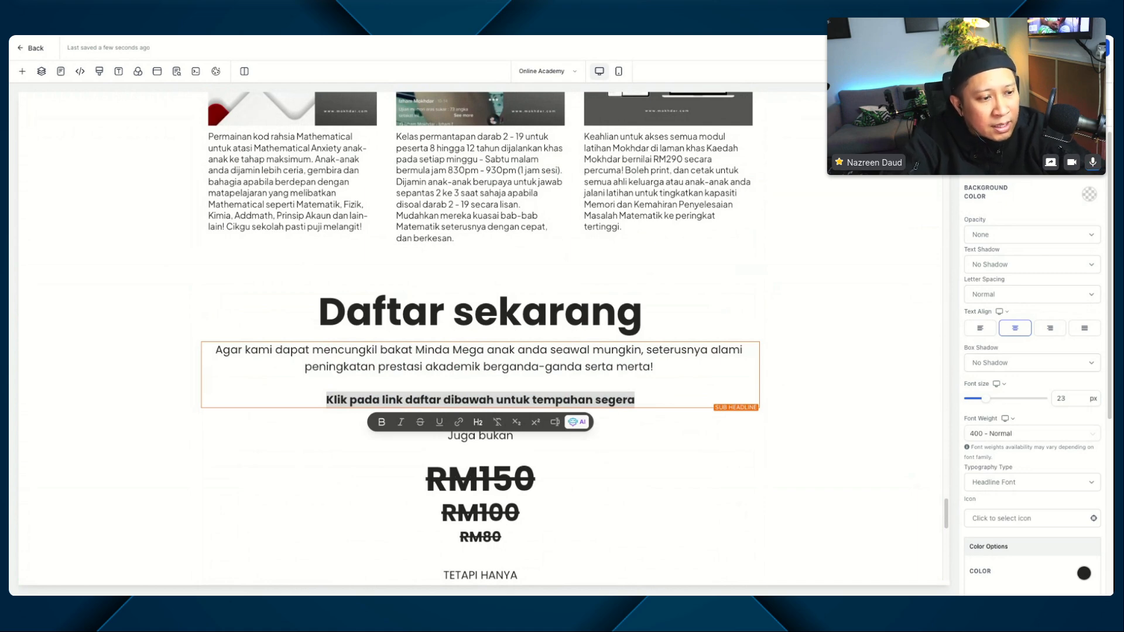
Step: Delete the "Juga bukan" text and the struck-through RM150, RM100 and RM80 prices from the "Daftar sekarang" section
{"action": "scroll", "coordinate": [503, 387], "scroll_direction": "down", "scroll_amount": 1}
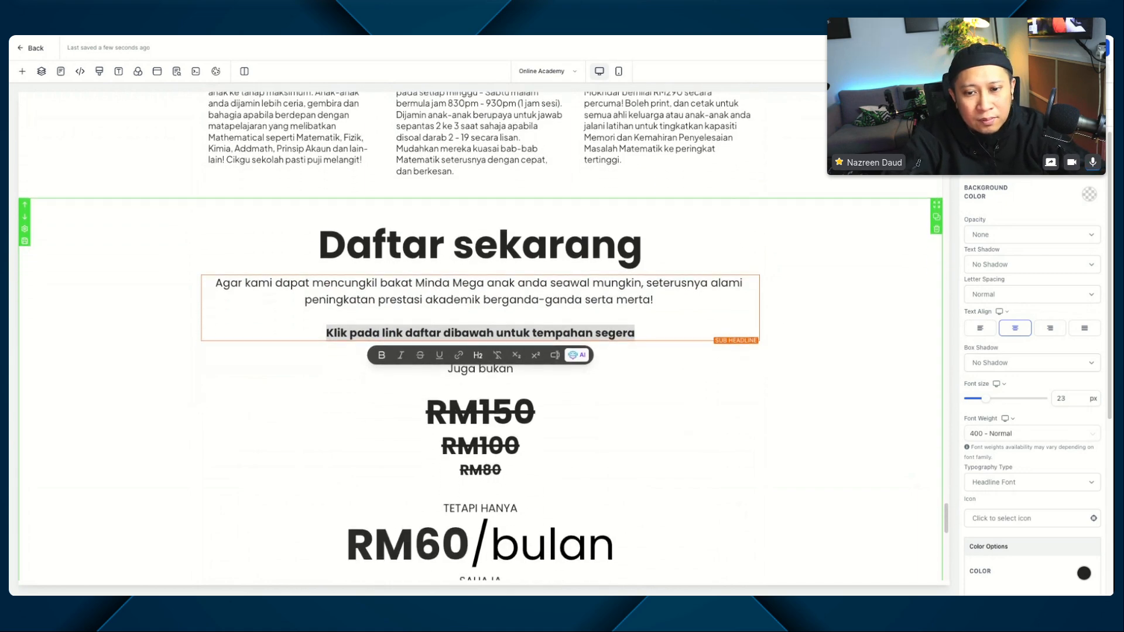
{"action": "left_click", "coordinate": [662, 337]}
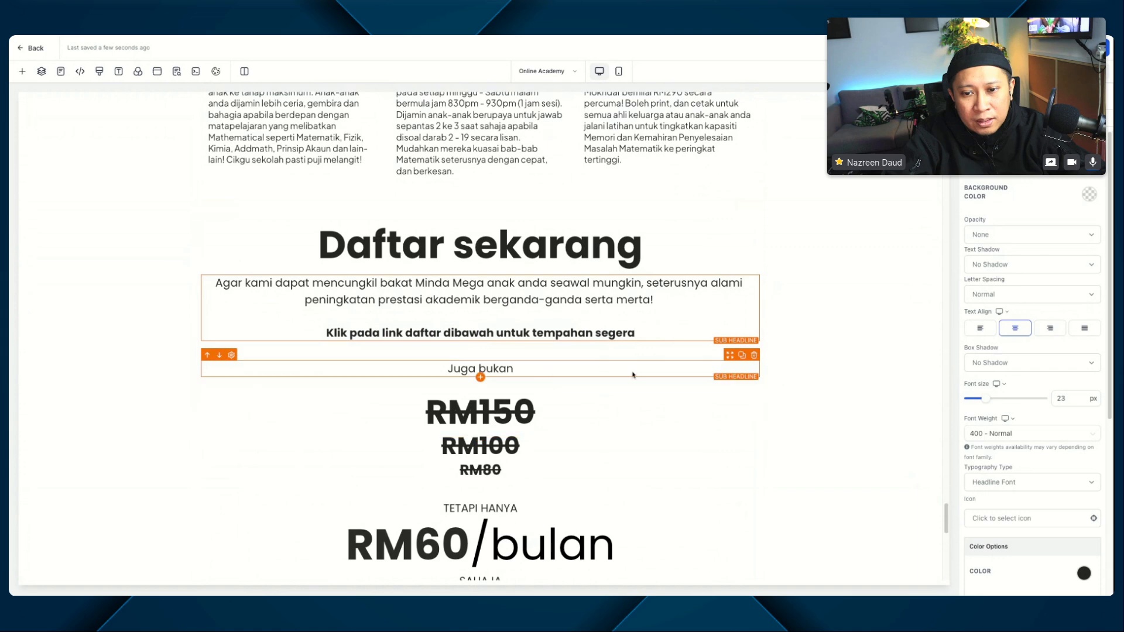
{"action": "left_click", "coordinate": [754, 355]}
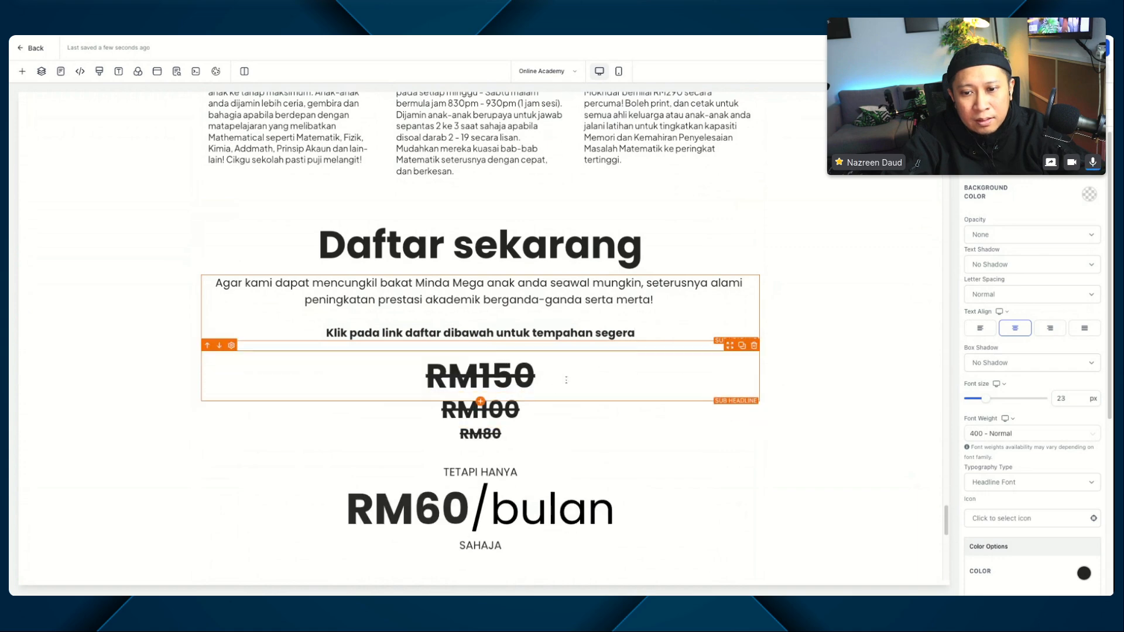
{"action": "left_click", "coordinate": [753, 345]}
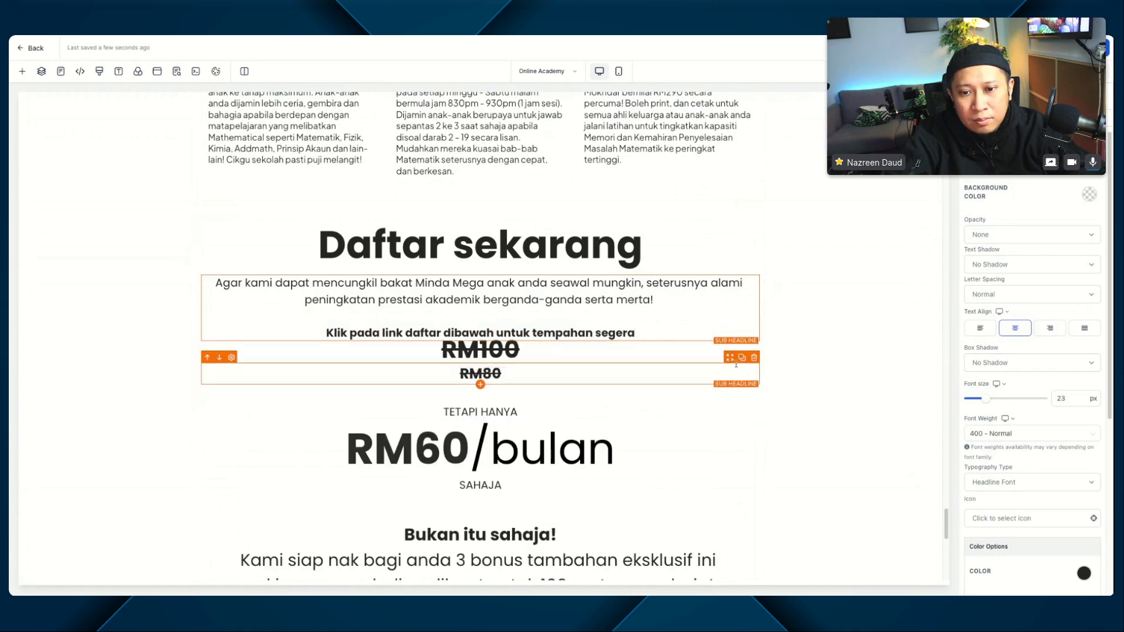
{"action": "left_click", "coordinate": [742, 358]}
{"action": "left_click", "coordinate": [754, 358]}
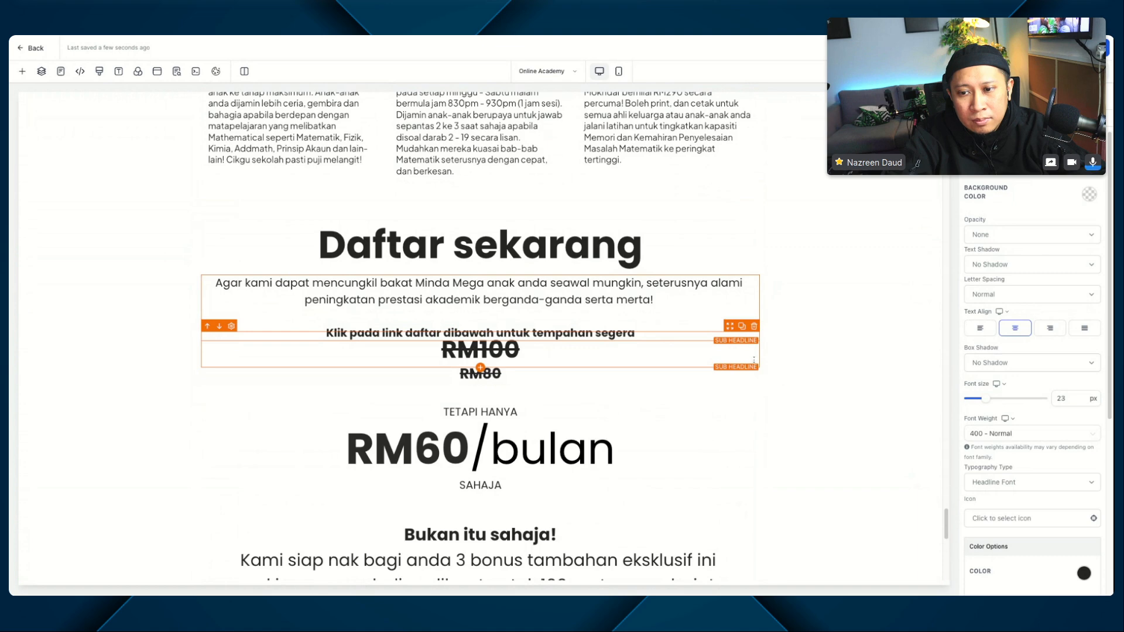
{"action": "left_click", "coordinate": [747, 352]}
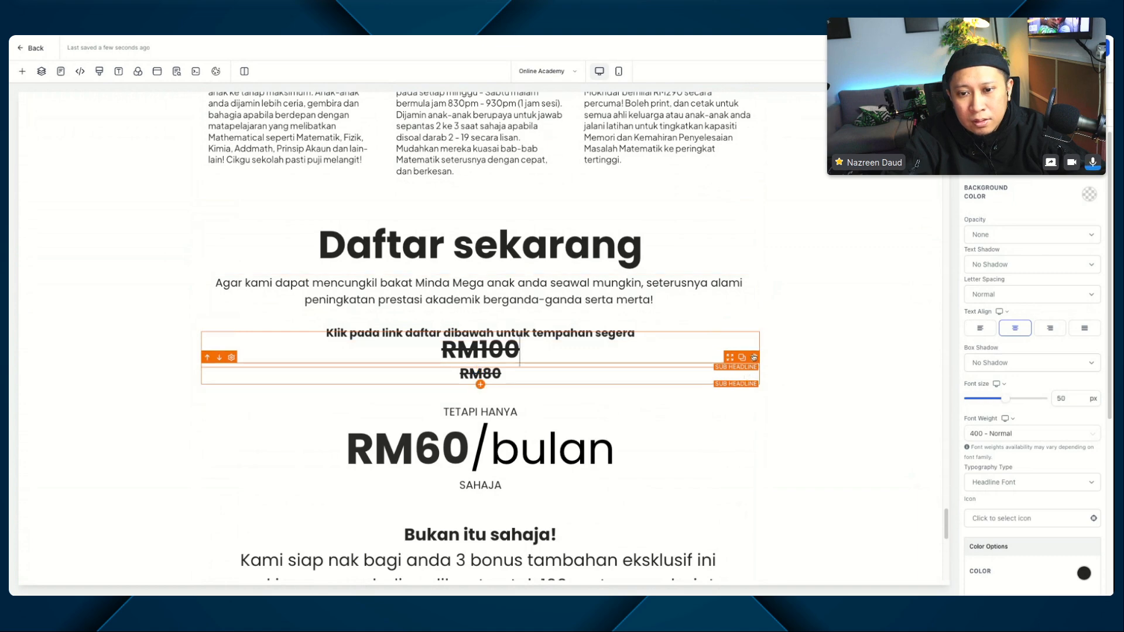
{"action": "left_click", "coordinate": [754, 326]}
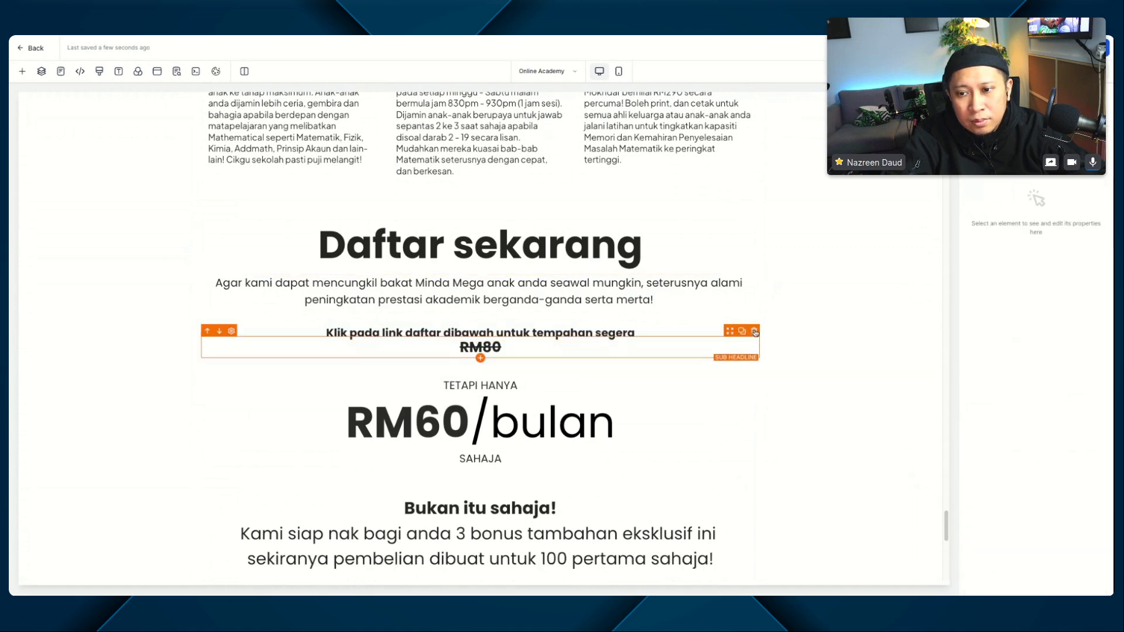
{"action": "left_click", "coordinate": [754, 331]}
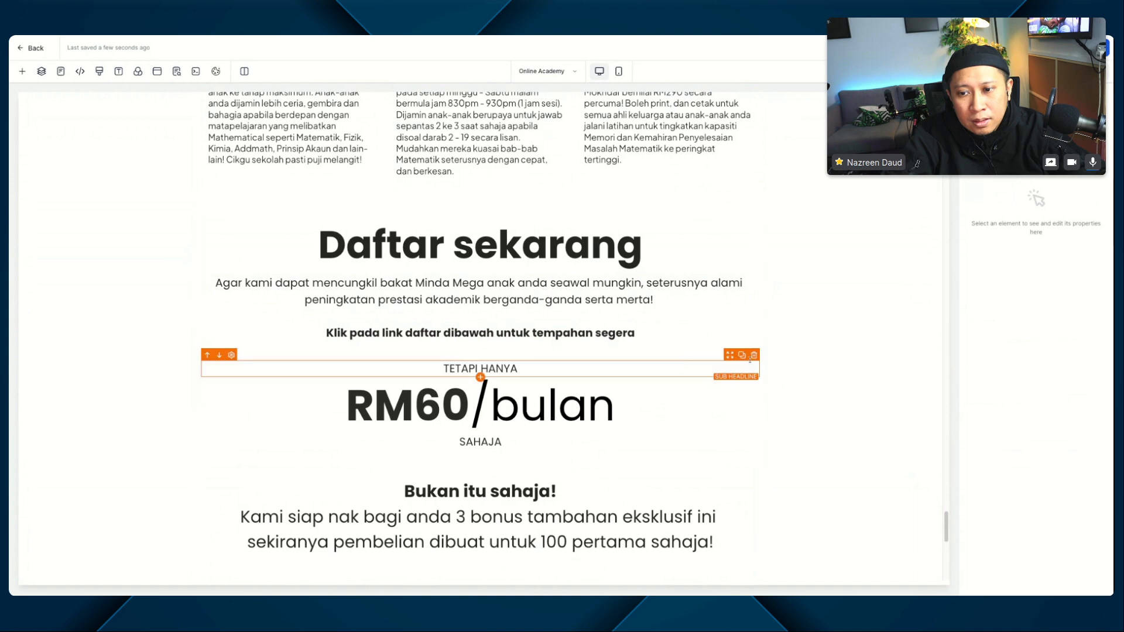
Step: Delete the "TETAPI HANYA", "RM60/bulan" and "SAHAJA" texts below the "Daftar sekarang" sub-headline
{"action": "left_click", "coordinate": [753, 360]}
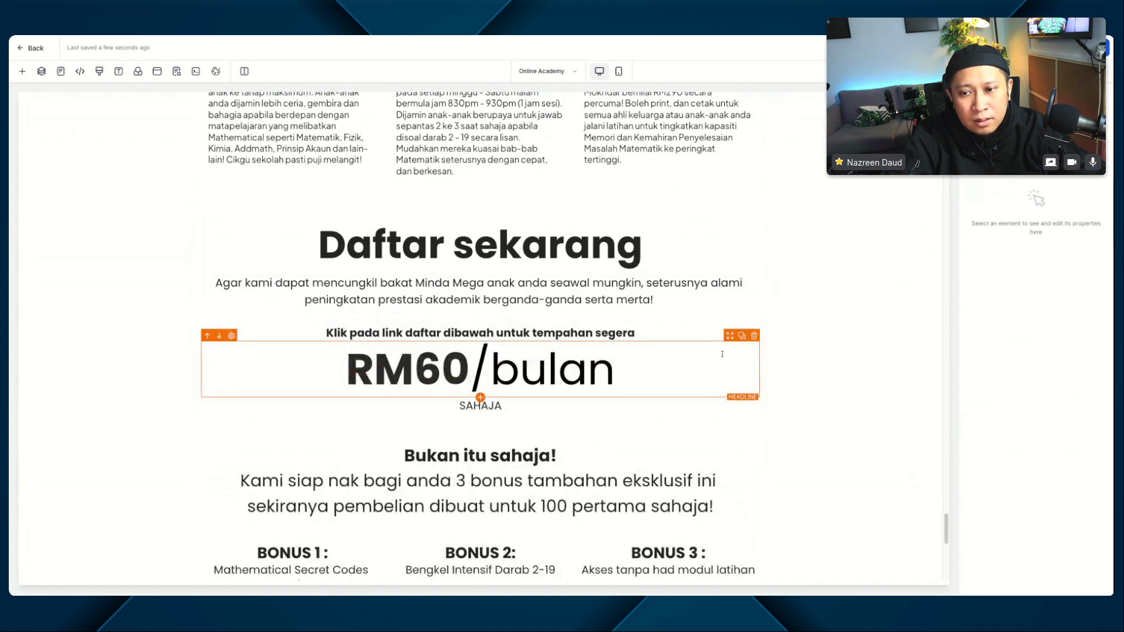
{"action": "left_click", "coordinate": [754, 336]}
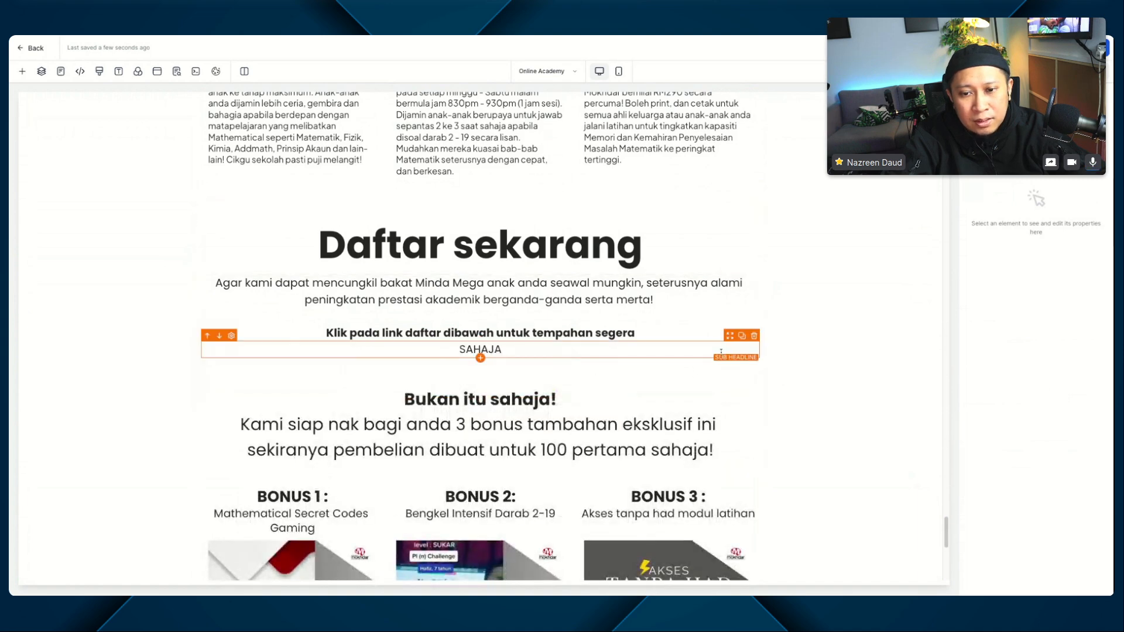
{"action": "left_click", "coordinate": [754, 339]}
{"action": "left_click", "coordinate": [549, 391]}
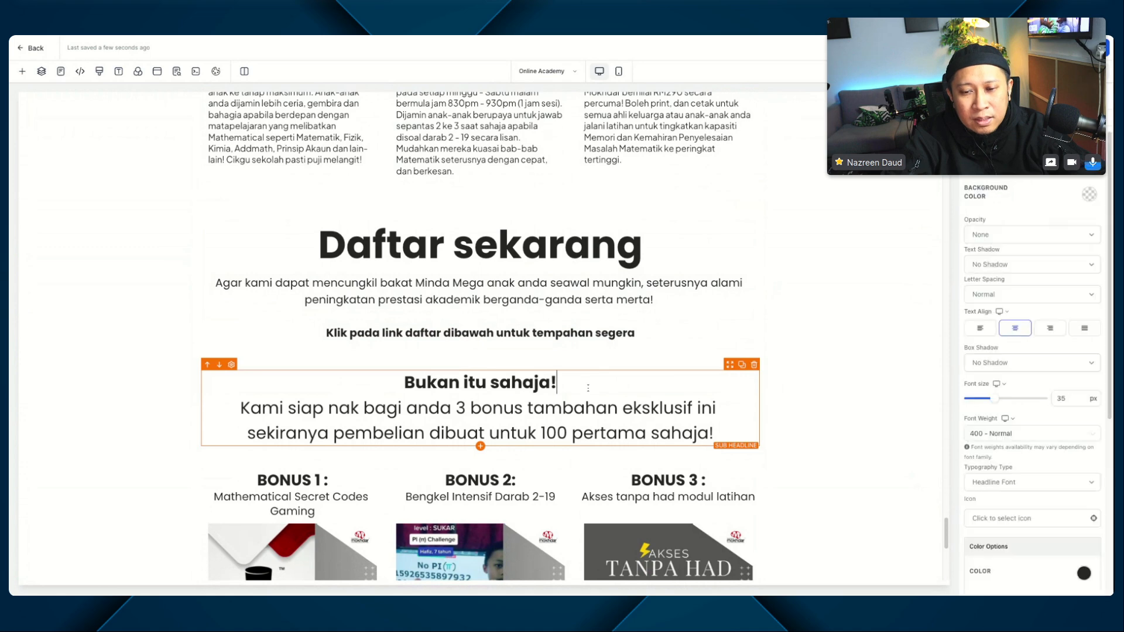
{"action": "triple_click", "coordinate": [549, 391]}
{"action": "type", "text": "KLIK UNTUK DAFTAR"}
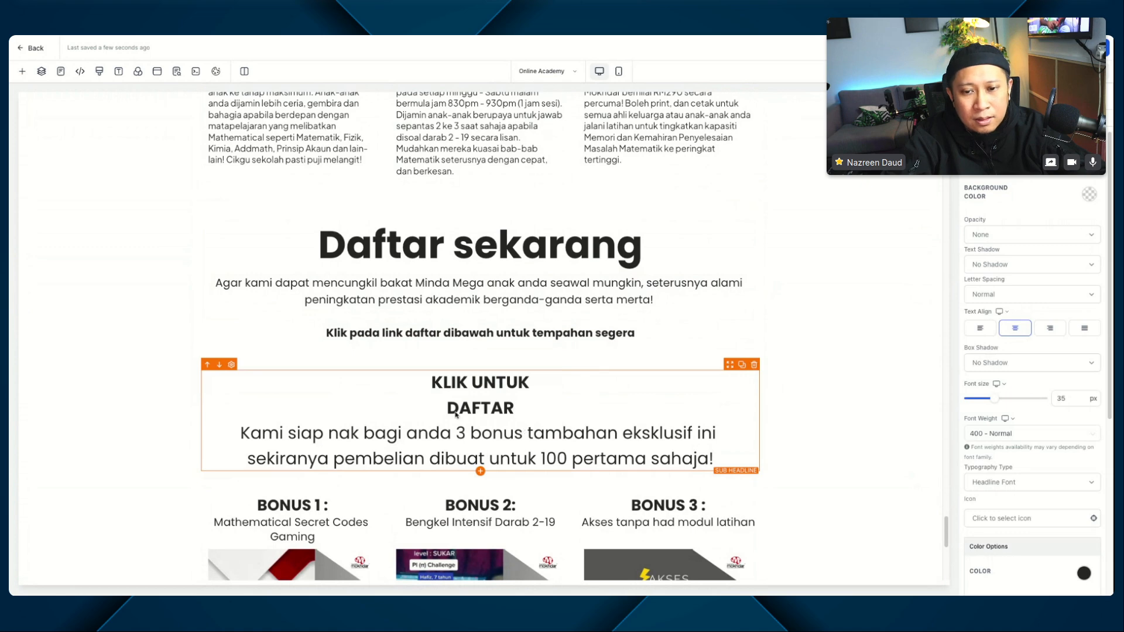
Step: Delete the bonus introduction sub-headline and the three-column bonus row from the "Daftar sekarang" section
{"action": "left_click", "coordinate": [754, 365]}
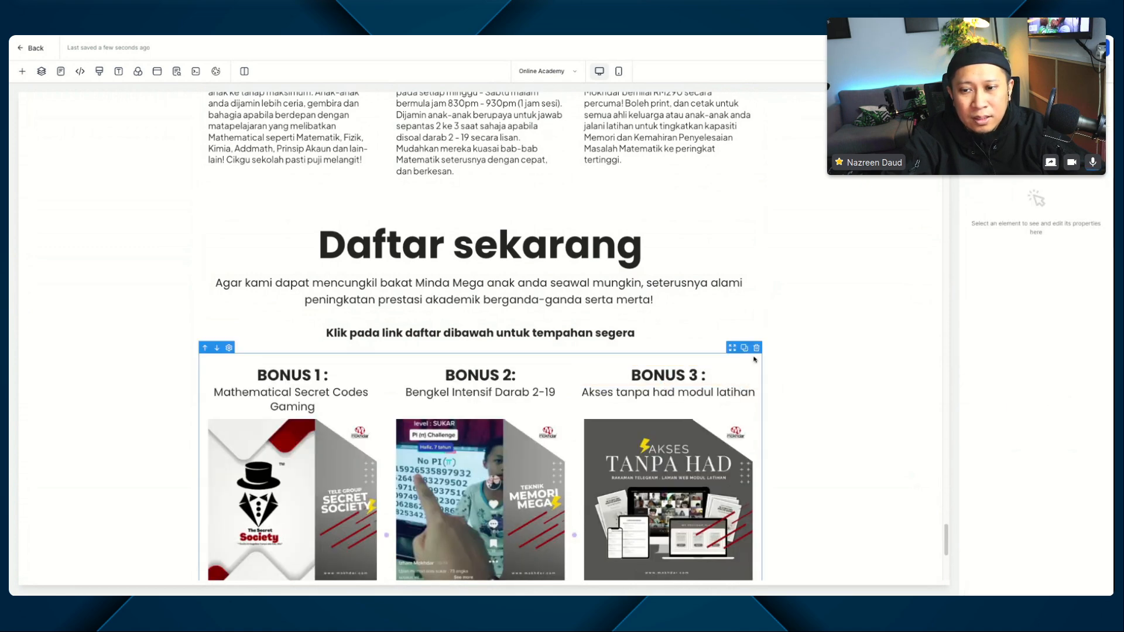
{"action": "left_click", "coordinate": [756, 348]}
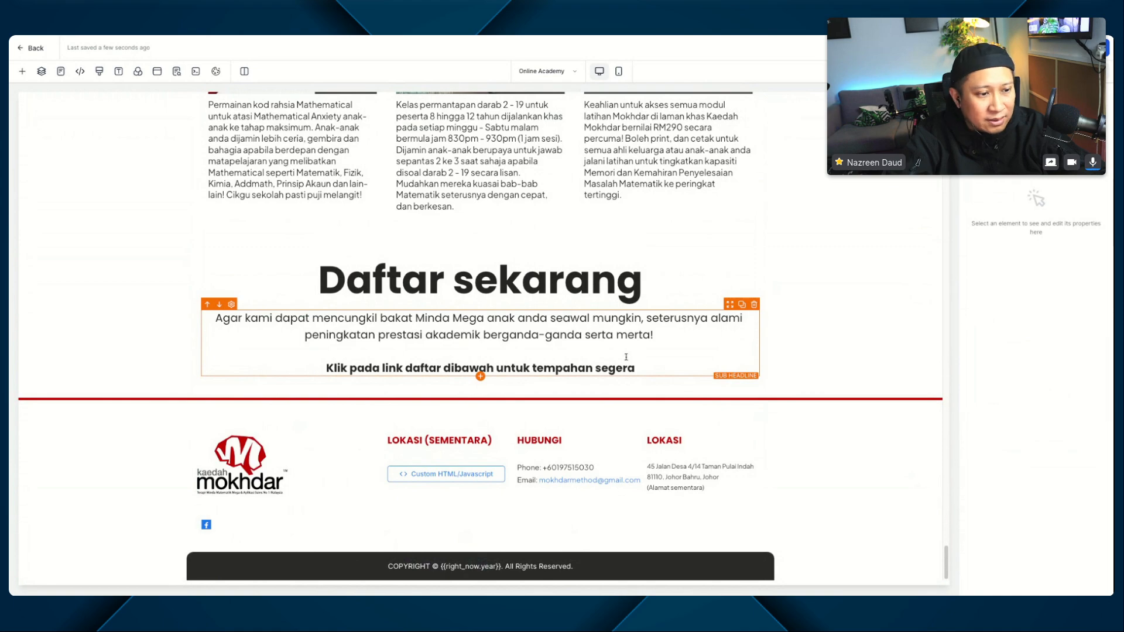
Step: Add a Button element directly below the "Klik pada link daftar dibawah untuk tempahan segera" text
{"action": "scroll", "coordinate": [613, 346], "scroll_direction": "up", "scroll_amount": 20}
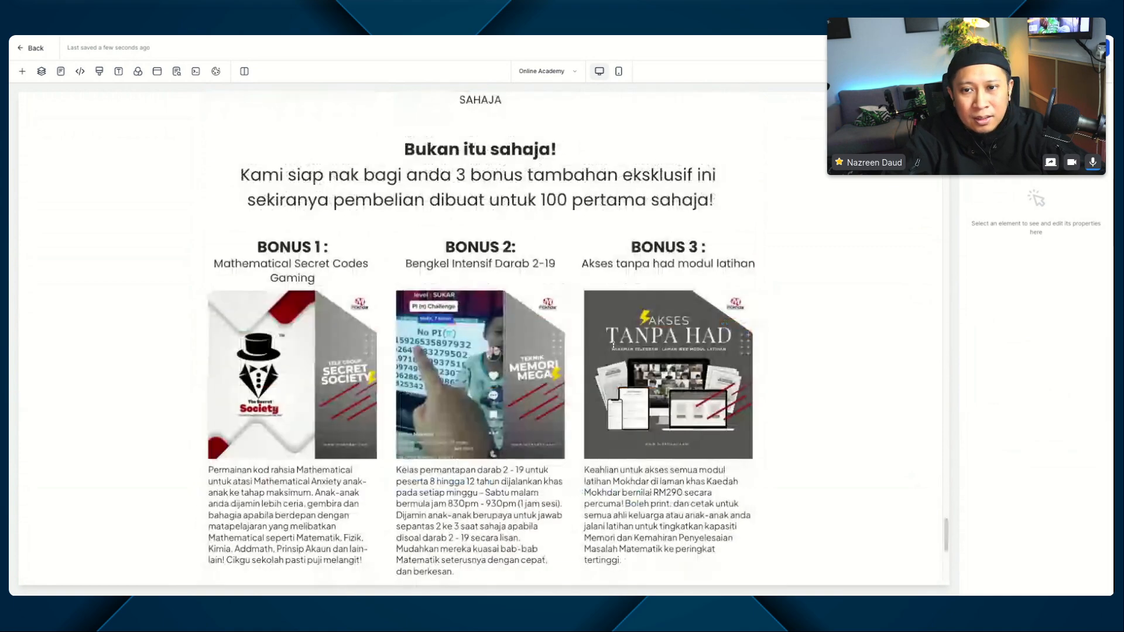
{"action": "scroll", "coordinate": [613, 347], "scroll_direction": "down", "scroll_amount": 8}
{"action": "scroll", "coordinate": [612, 347], "scroll_direction": "down", "scroll_amount": 15}
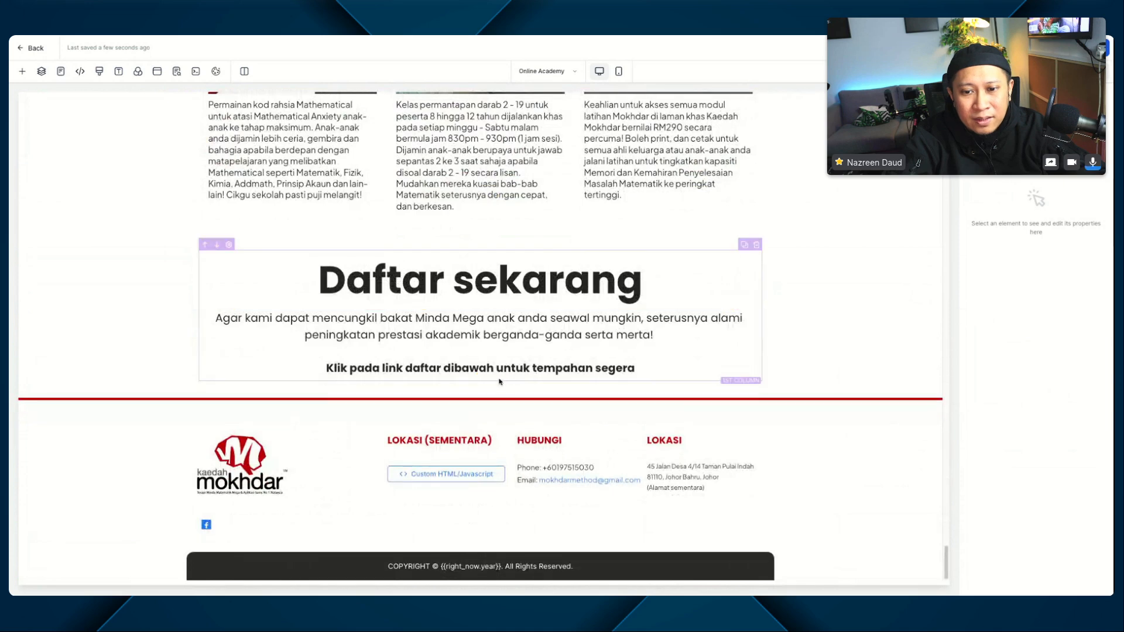
{"action": "left_click", "coordinate": [480, 377]}
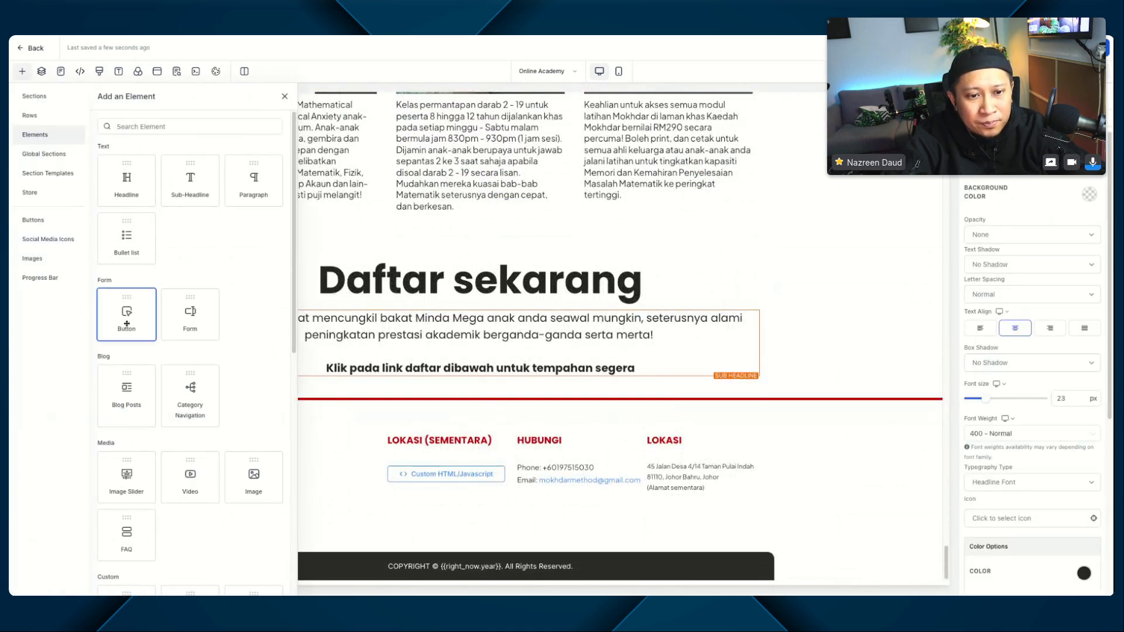
{"action": "left_click_drag", "start_coordinate": [127, 316], "coordinate": [544, 373]}
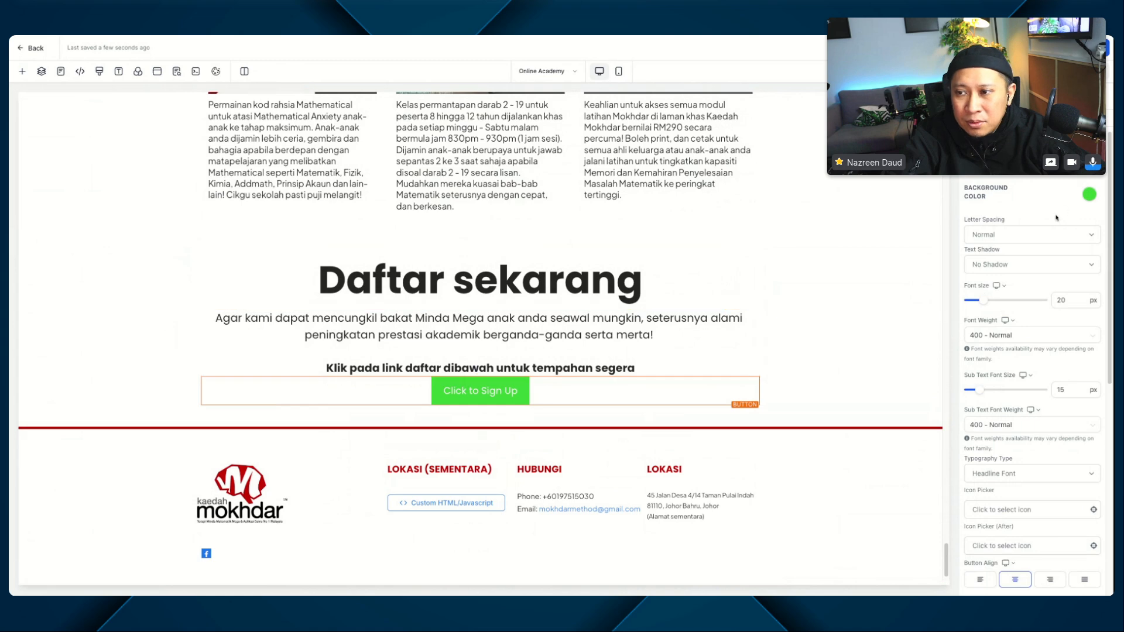
Step: Set the new button's background colour to the brand dark red and its font size to 30 px
{"action": "left_click", "coordinate": [1088, 195]}
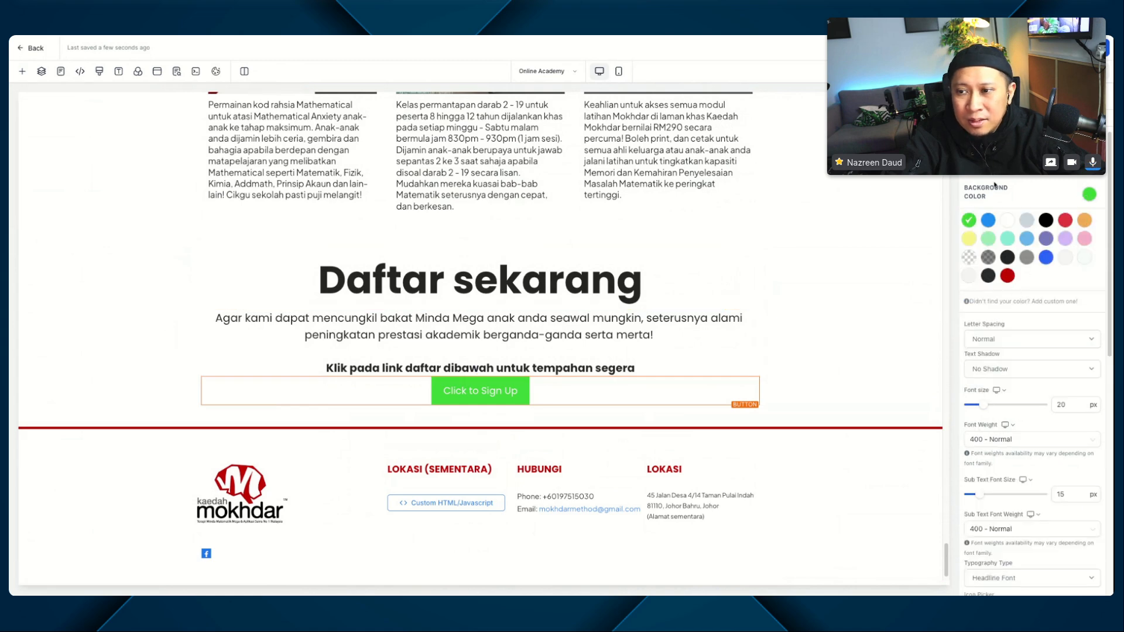
{"action": "left_click", "coordinate": [1007, 276]}
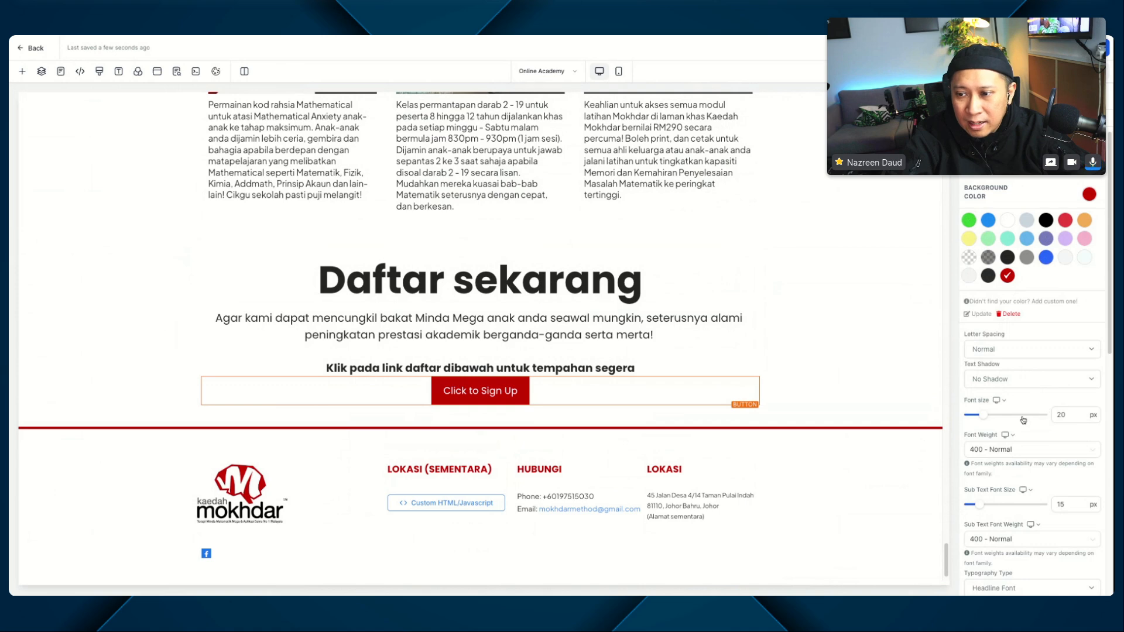
{"action": "left_click_drag", "start_coordinate": [983, 415], "coordinate": [993, 417]}
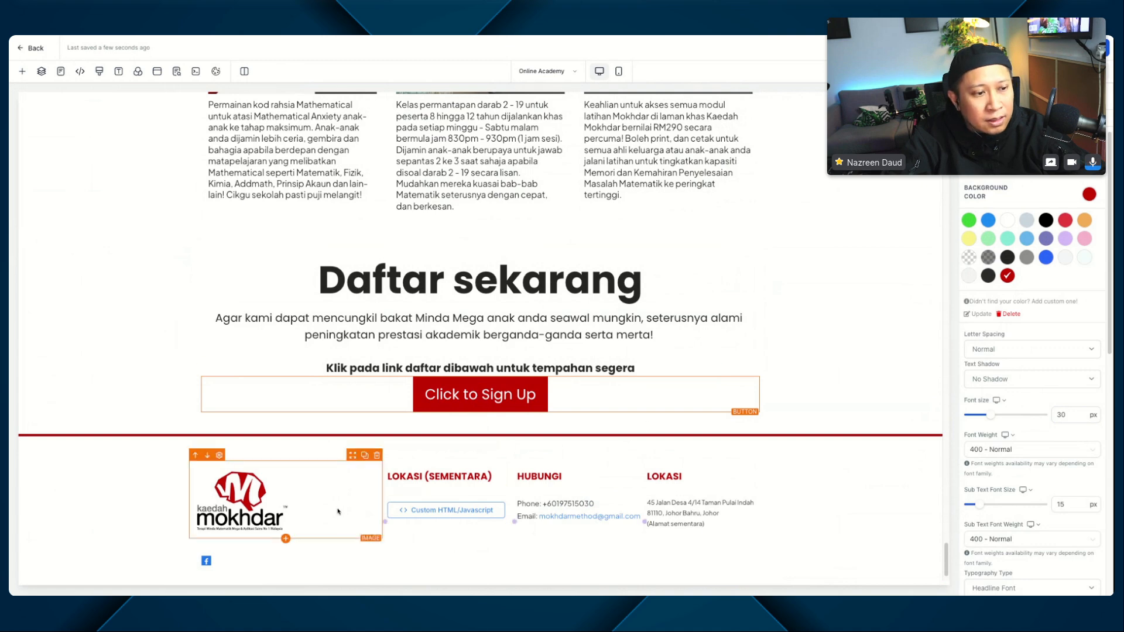
Step: Replace the button's text with the copied "KLIK UNTUK DAFTAR"
{"action": "scroll", "coordinate": [1009, 440], "scroll_direction": "down", "scroll_amount": 5}
{"action": "scroll", "coordinate": [1008, 440], "scroll_direction": "down", "scroll_amount": 3}
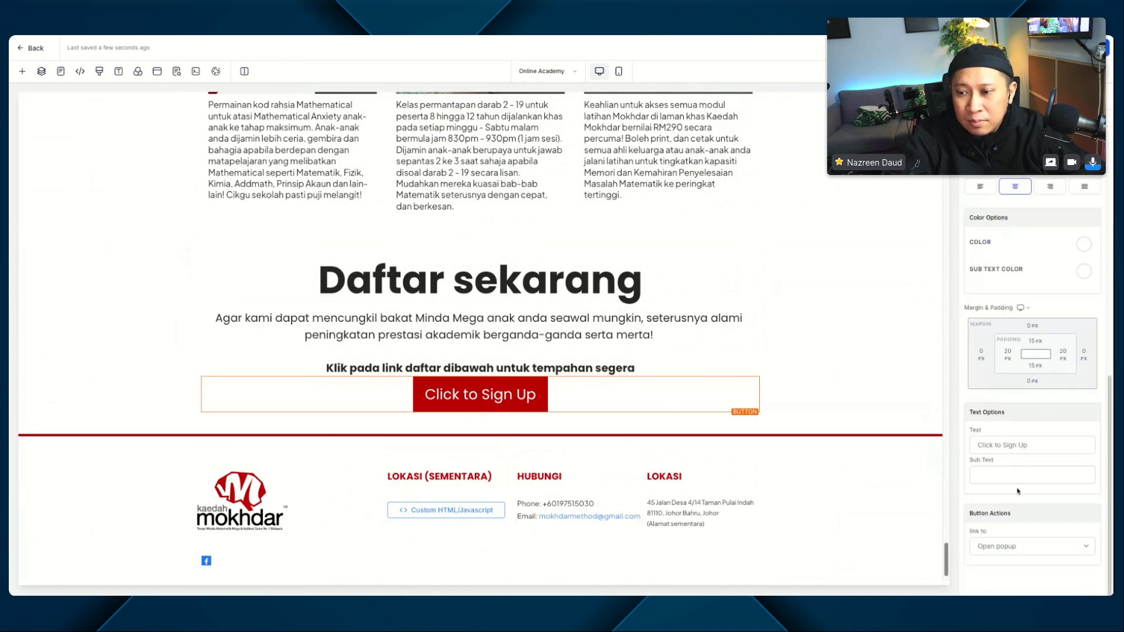
{"action": "left_click", "coordinate": [1013, 446]}
{"action": "key", "text": "ctrl+a"}
{"action": "type", "text": "KLIK UNTUK DAFTAR"}
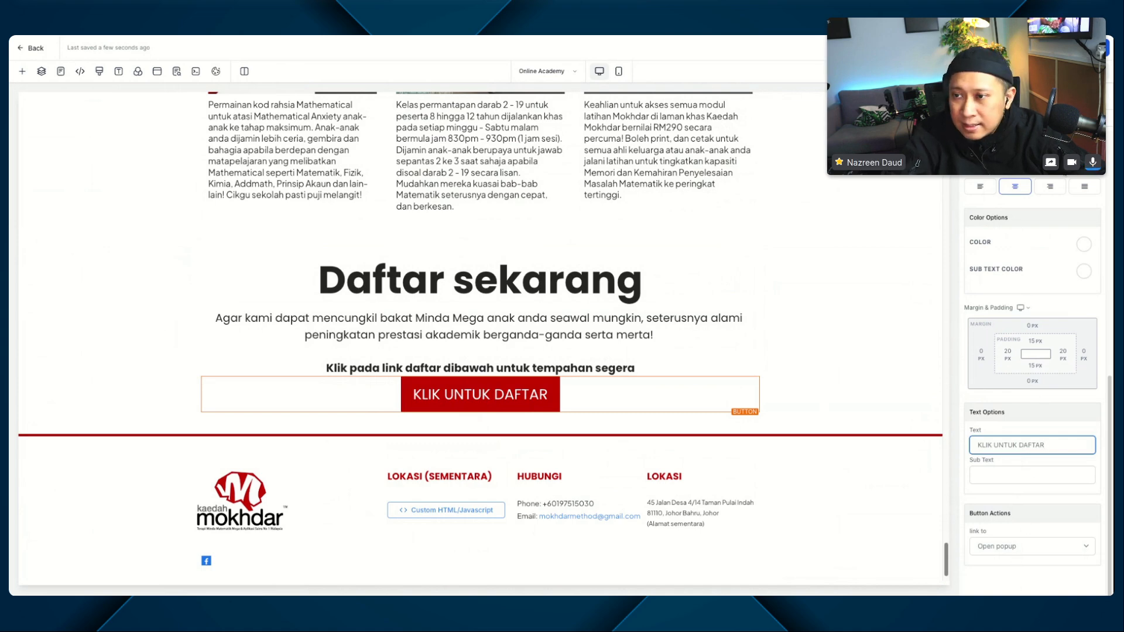
Step: Give the "KLIK UNTUK DAFTAR" button a full border with a 75 px radius and a dark red border colour
{"action": "scroll", "coordinate": [997, 222], "scroll_direction": "down", "scroll_amount": 5}
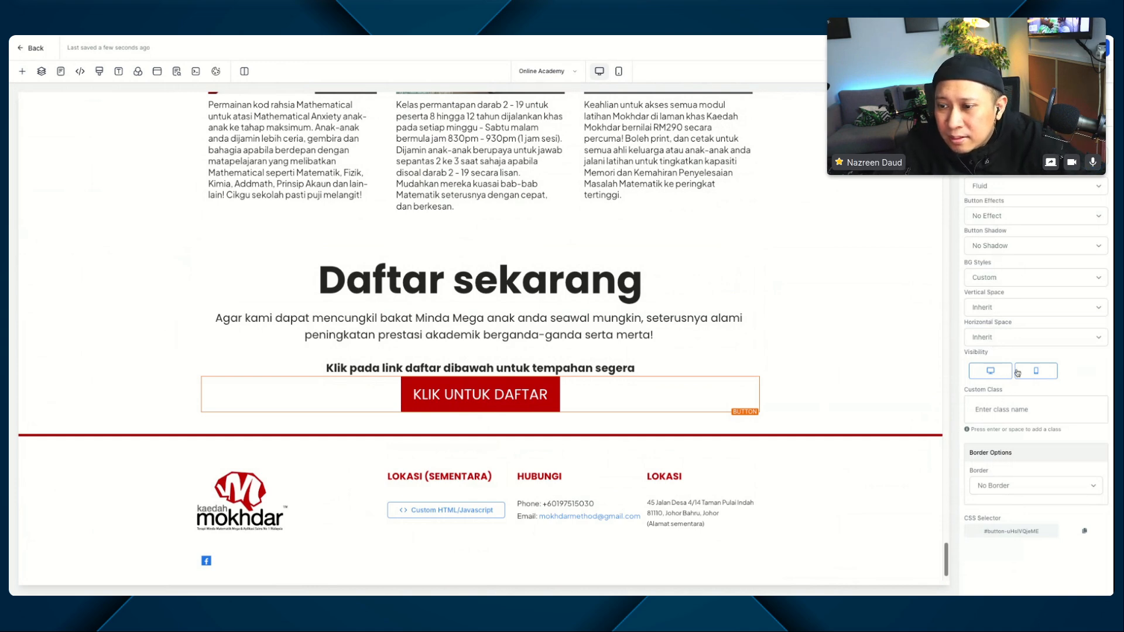
{"action": "left_click", "coordinate": [1012, 486]}
{"action": "left_click", "coordinate": [1014, 489]}
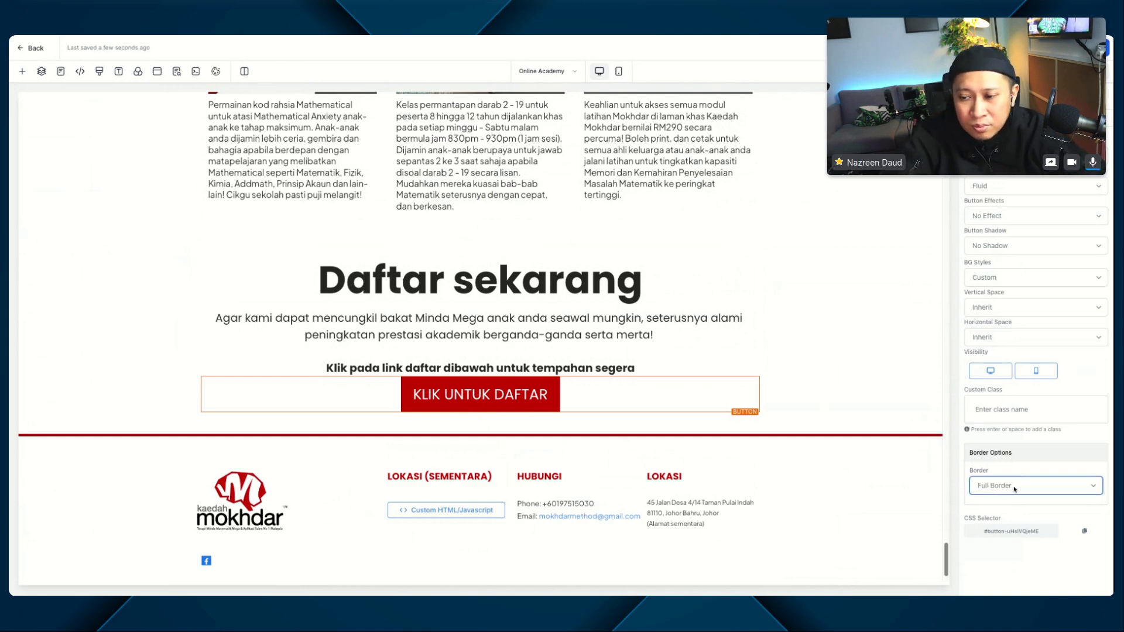
{"action": "scroll", "coordinate": [1089, 468], "scroll_direction": "down", "scroll_amount": 3}
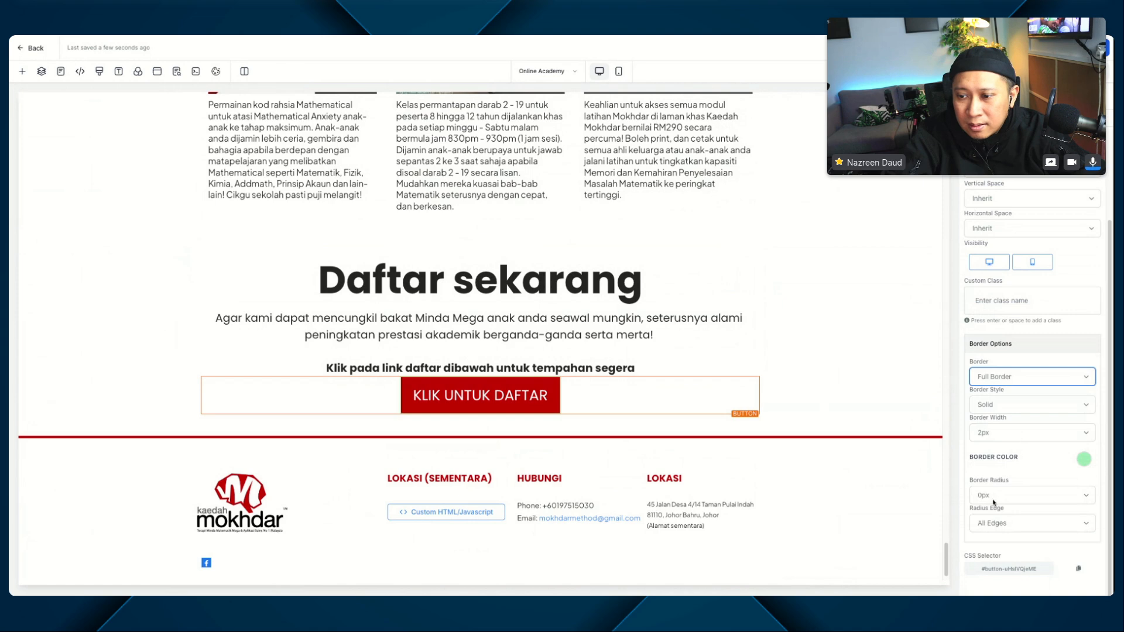
{"action": "left_click", "coordinate": [996, 497]}
{"action": "left_click", "coordinate": [1006, 557]}
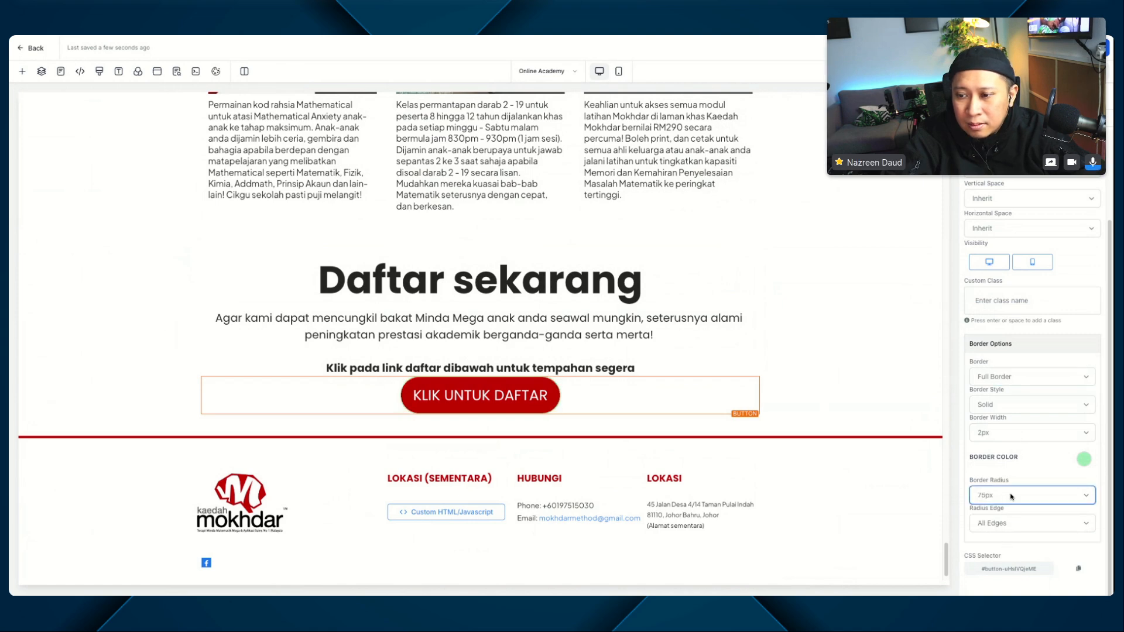
{"action": "left_click", "coordinate": [1084, 459]}
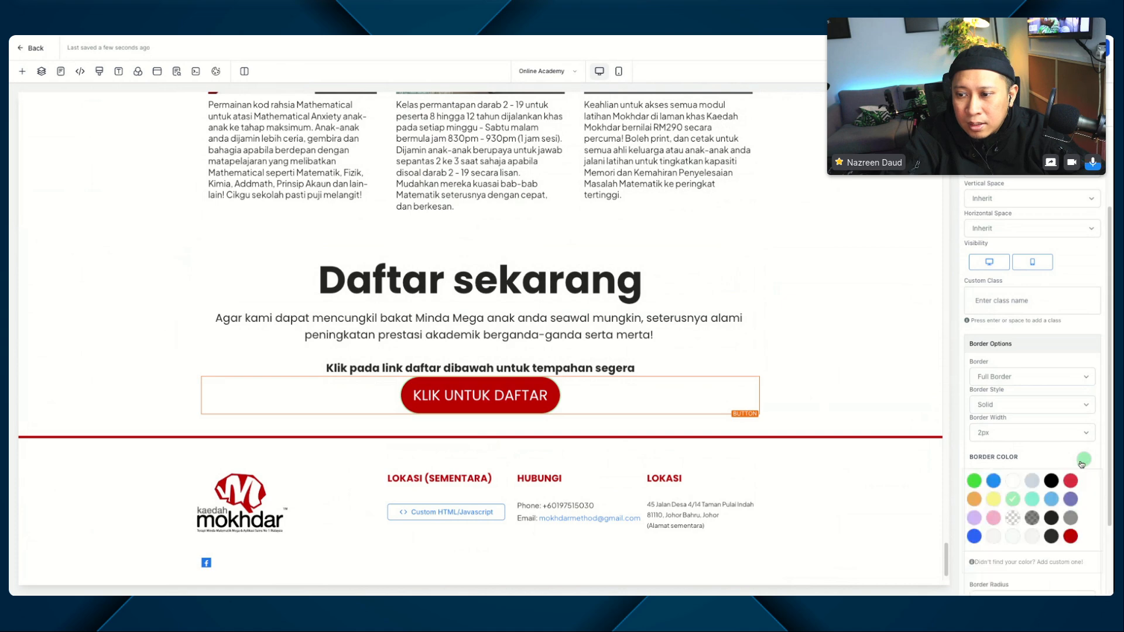
{"action": "left_click", "coordinate": [1071, 536]}
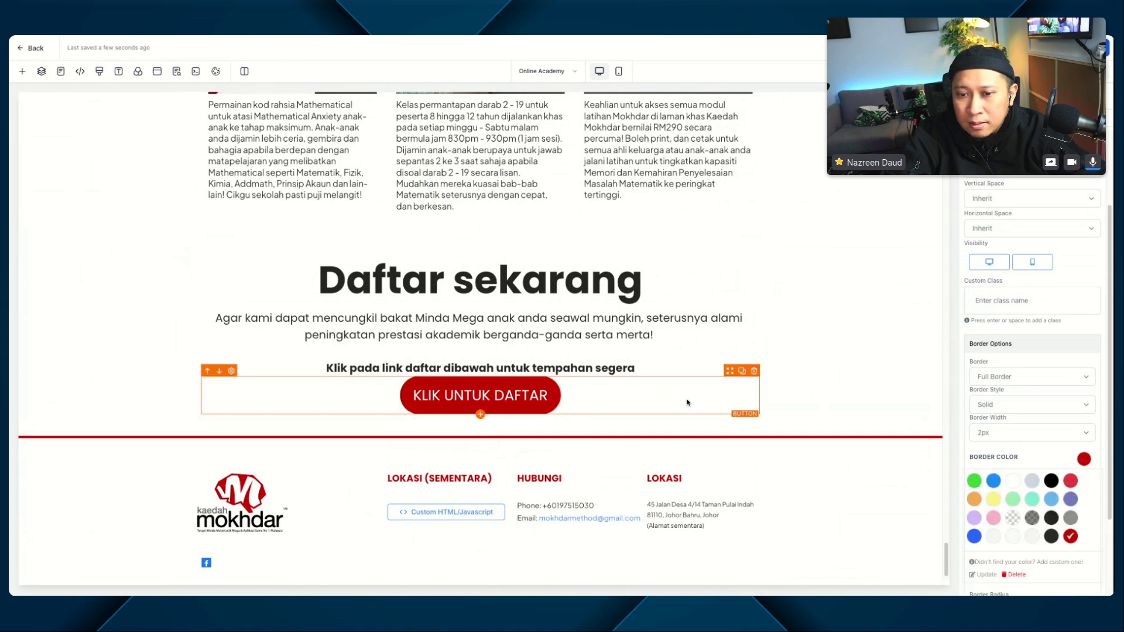
Step: Set the top margin of the "KLIK UNTUK DAFTAR" button to 20 px
{"action": "scroll", "coordinate": [1030, 432], "scroll_direction": "up", "scroll_amount": 2}
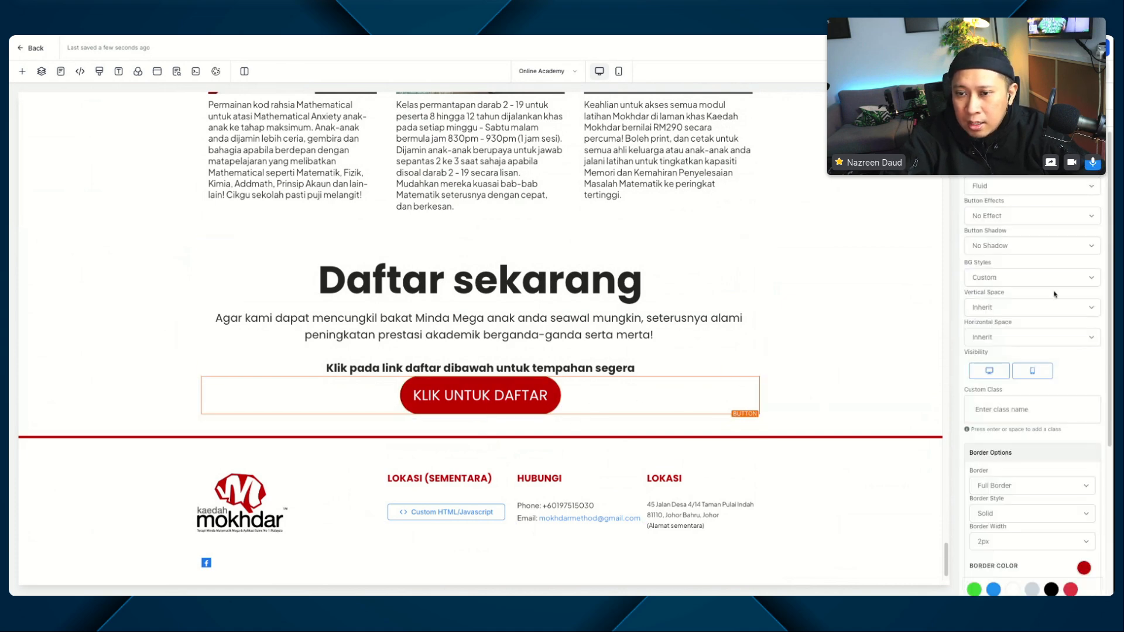
{"action": "scroll", "coordinate": [1029, 333], "scroll_direction": "down", "scroll_amount": 9}
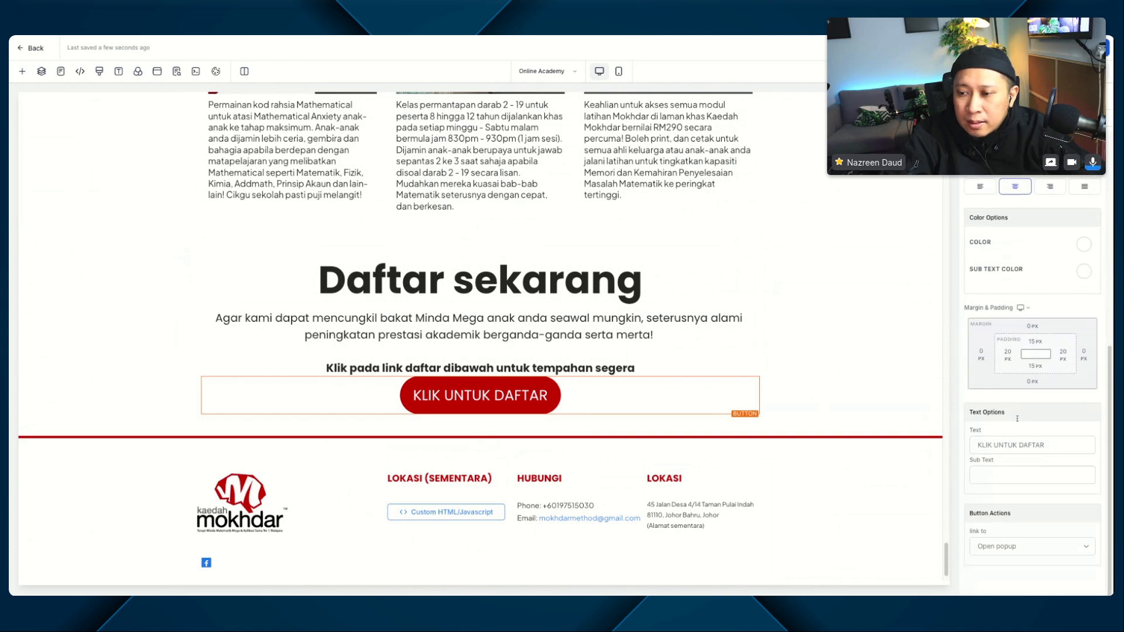
{"action": "left_click", "coordinate": [1029, 332]}
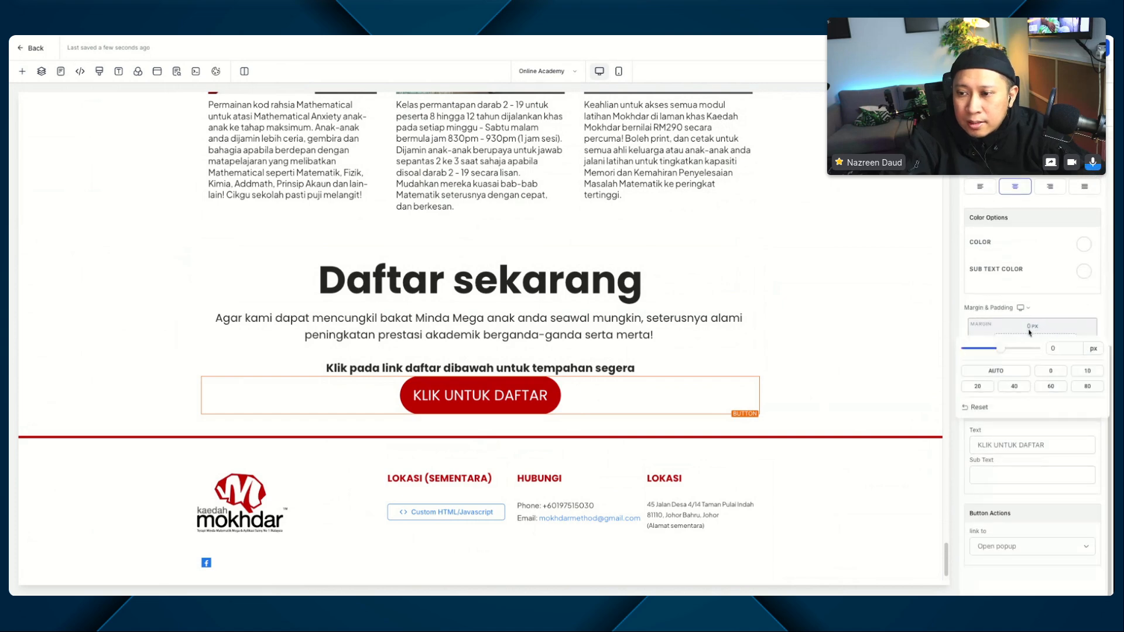
{"action": "left_click", "coordinate": [988, 391]}
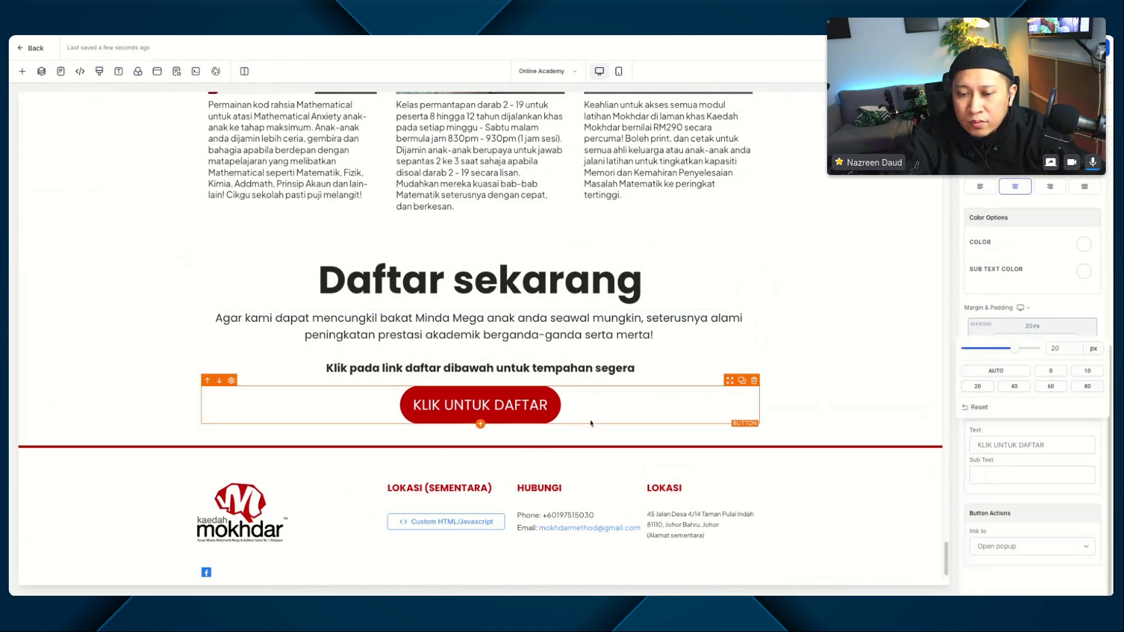
Step: Give the "KLIK UNTUK DAFTAR" button the Rocking (loop) effect and set its width to Fill Width
{"action": "left_click", "coordinate": [1065, 118]}
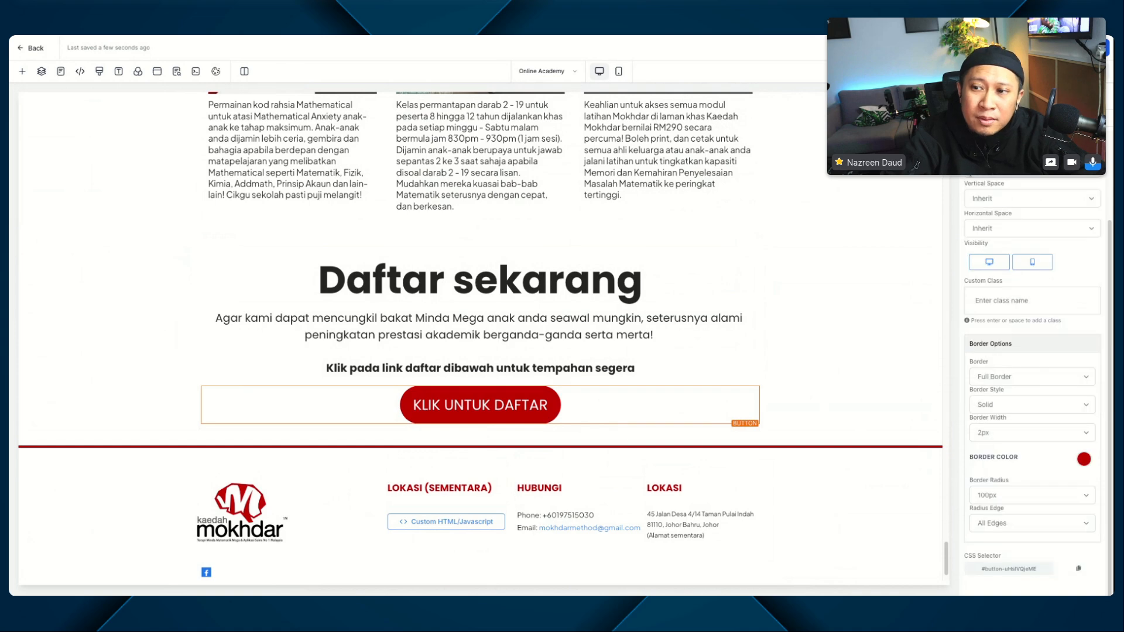
{"action": "scroll", "coordinate": [1053, 228], "scroll_direction": "up", "scroll_amount": 2}
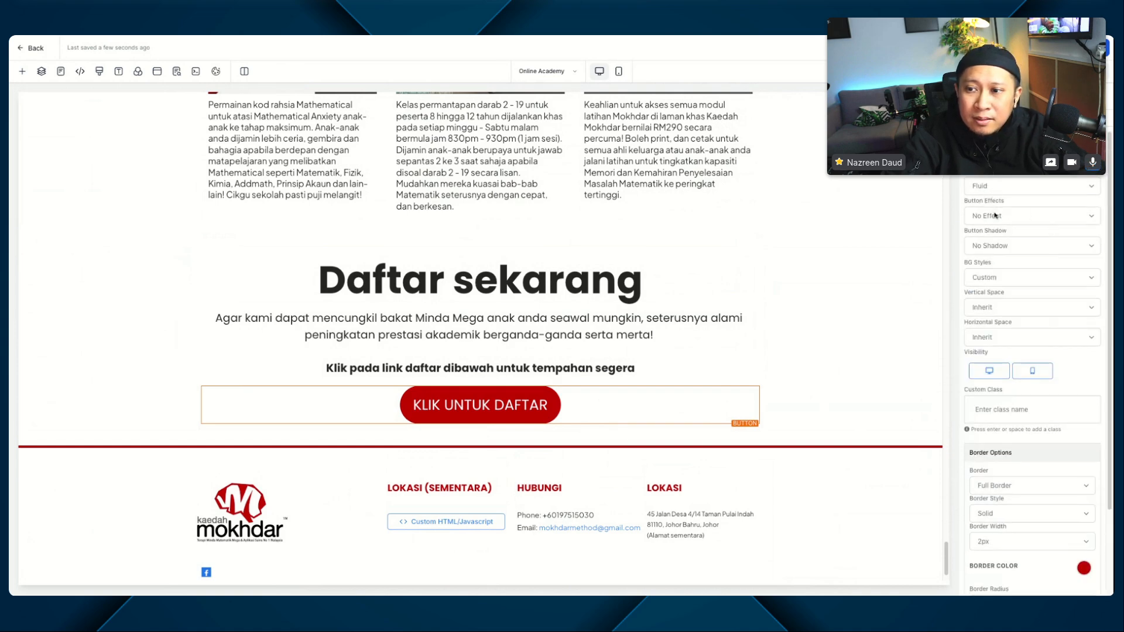
{"action": "left_click", "coordinate": [995, 216]}
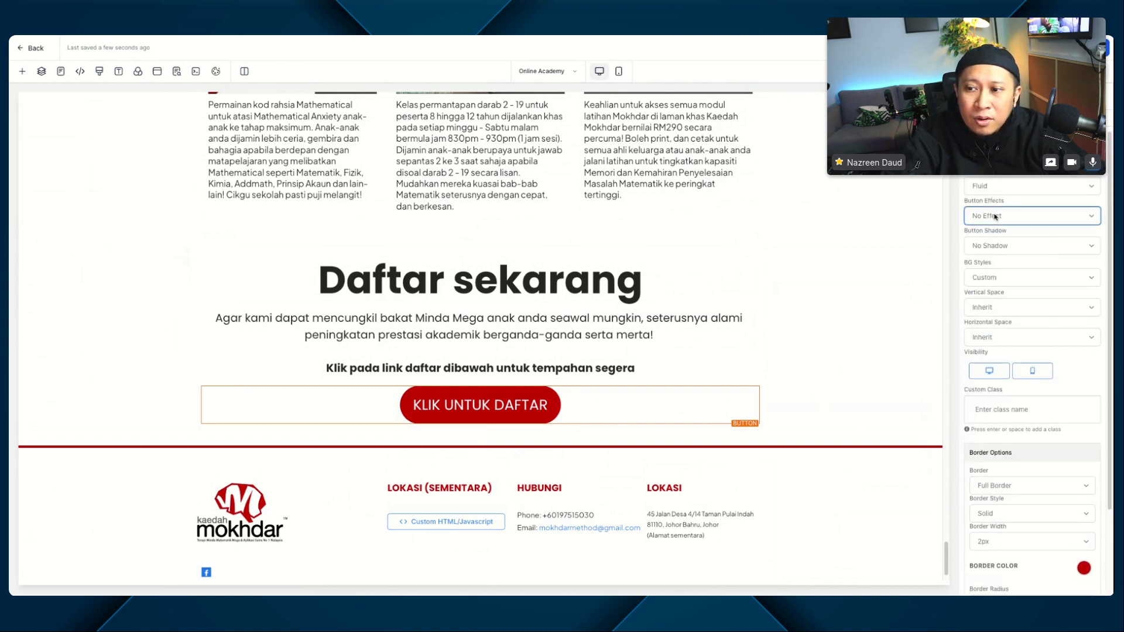
{"action": "left_click", "coordinate": [1004, 242]}
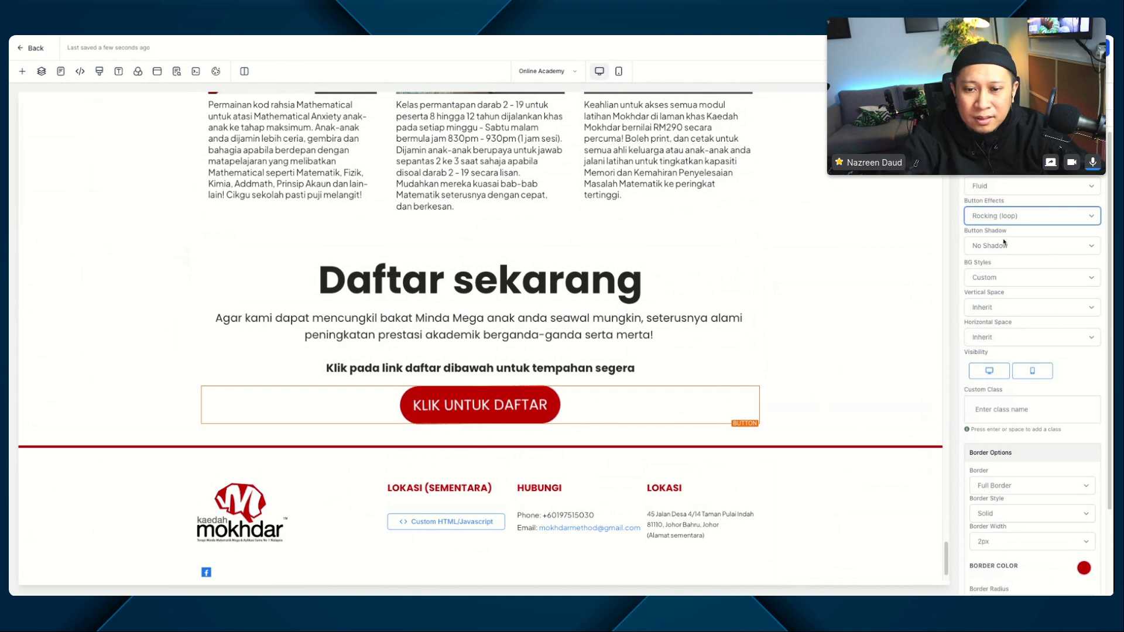
{"action": "left_click", "coordinate": [999, 187]}
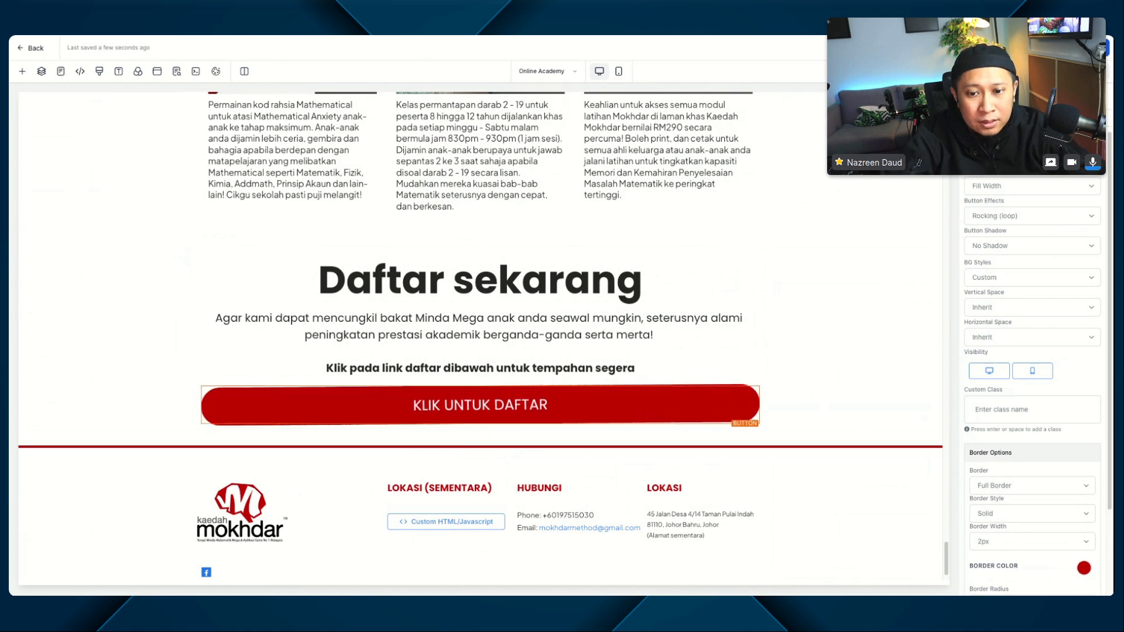
Step: Search the icons for "RIGHT" and add the chevron-circle-right icon after the "KLIK UNTUK DAFTAR" button text
{"action": "scroll", "coordinate": [993, 463], "scroll_direction": "down", "scroll_amount": 3}
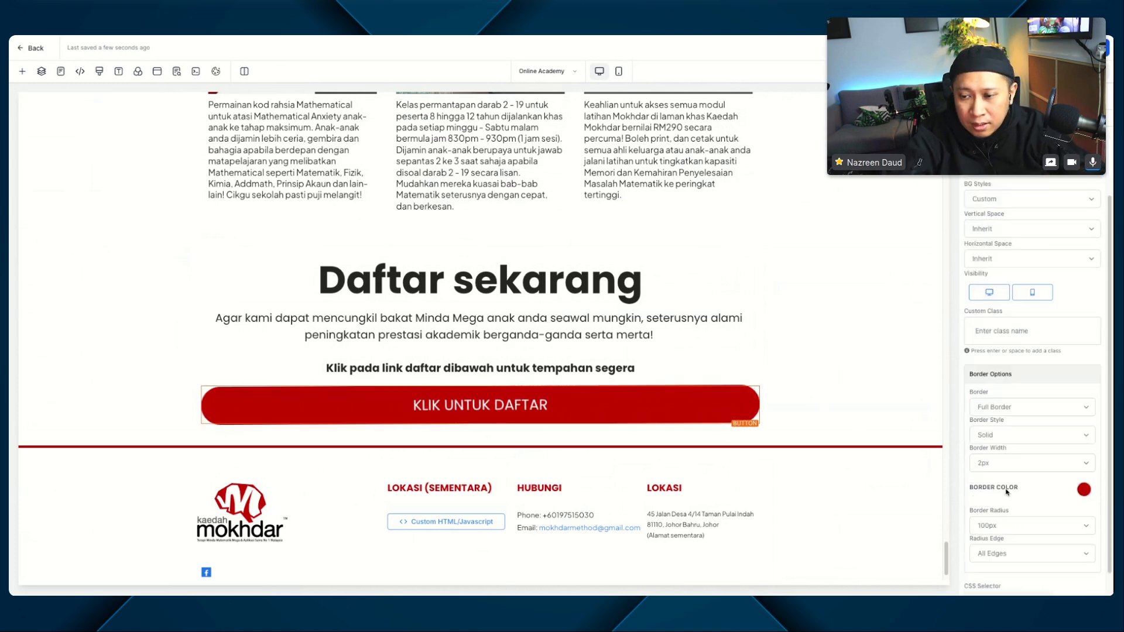
{"action": "scroll", "coordinate": [1032, 387], "scroll_direction": "up", "scroll_amount": 10}
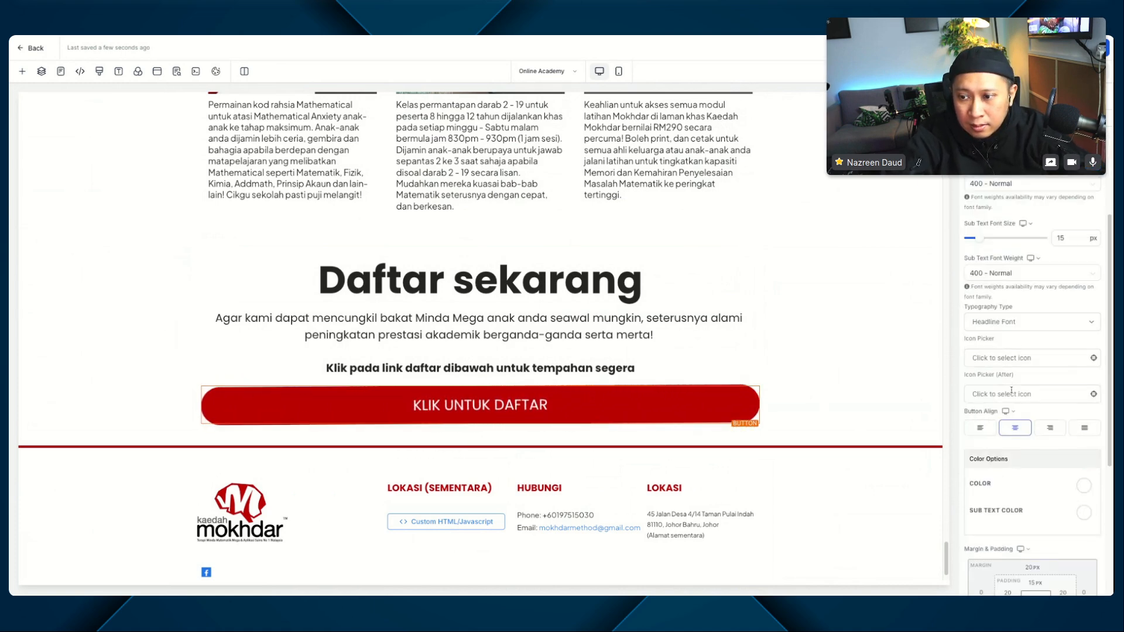
{"action": "left_click", "coordinate": [989, 393]}
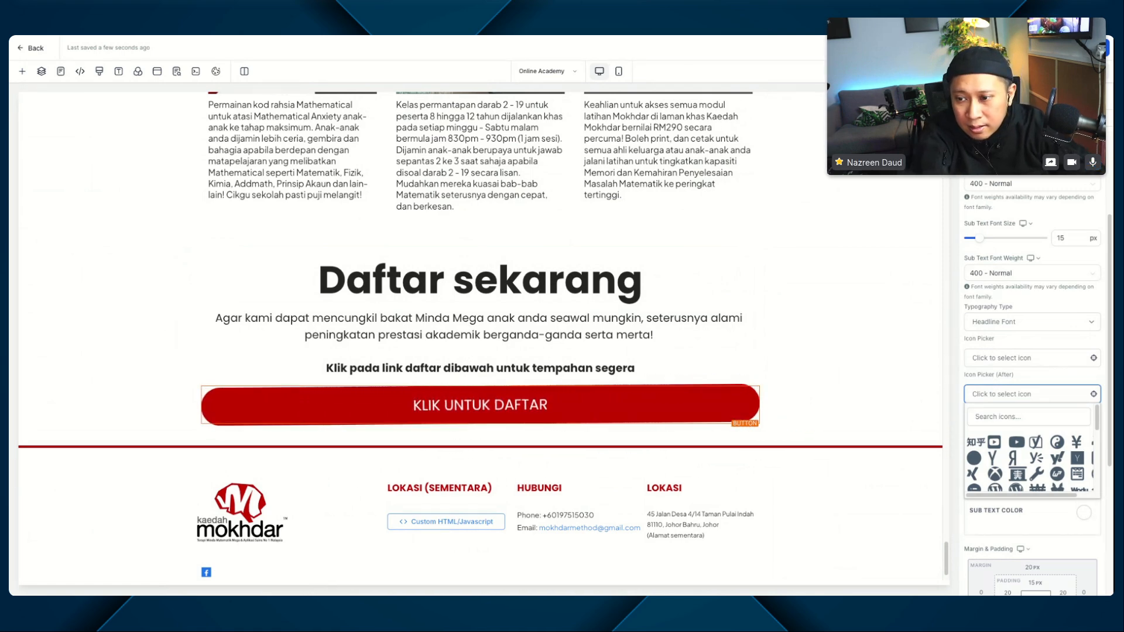
{"action": "left_click", "coordinate": [996, 415]}
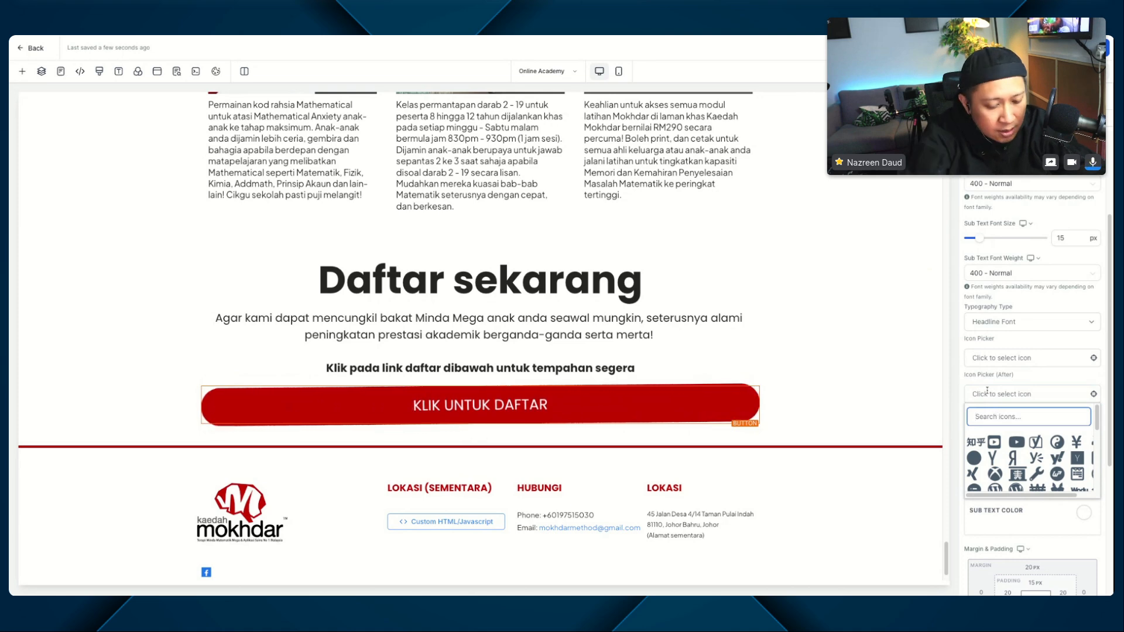
{"action": "type", "text": "RIGHT"}
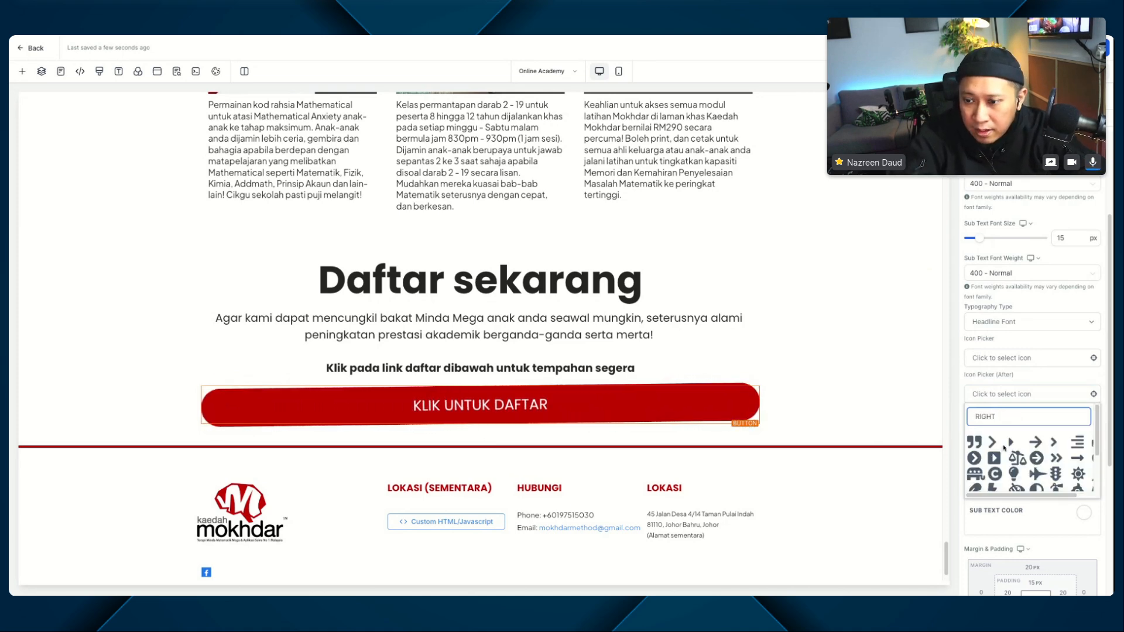
{"action": "left_click", "coordinate": [974, 459]}
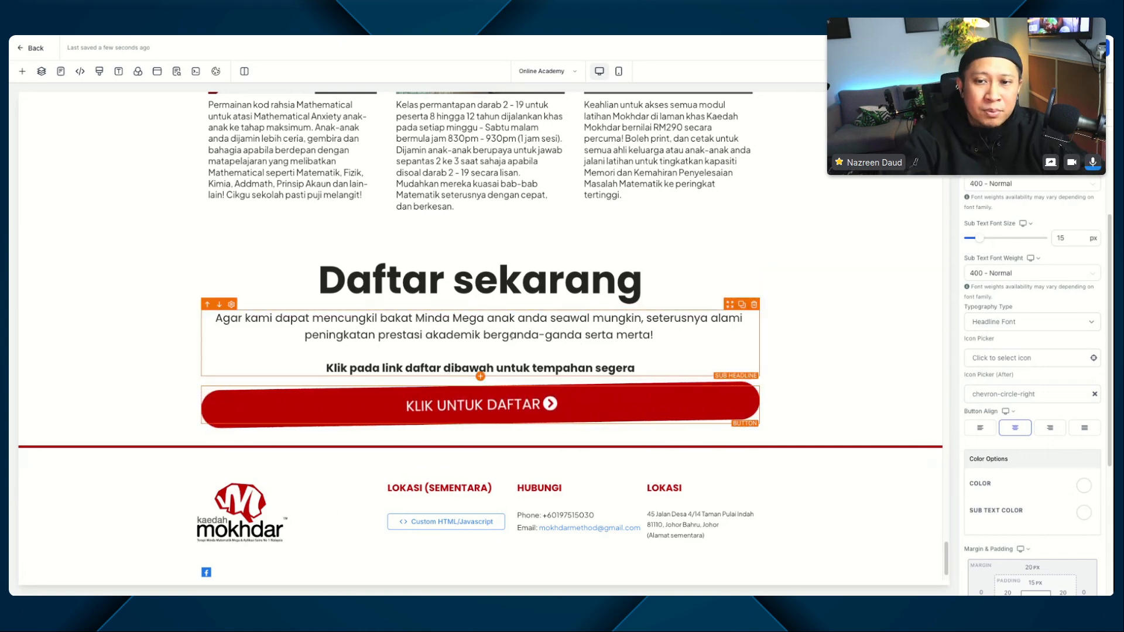
{"action": "scroll", "coordinate": [512, 337], "scroll_direction": "up", "scroll_amount": 20}
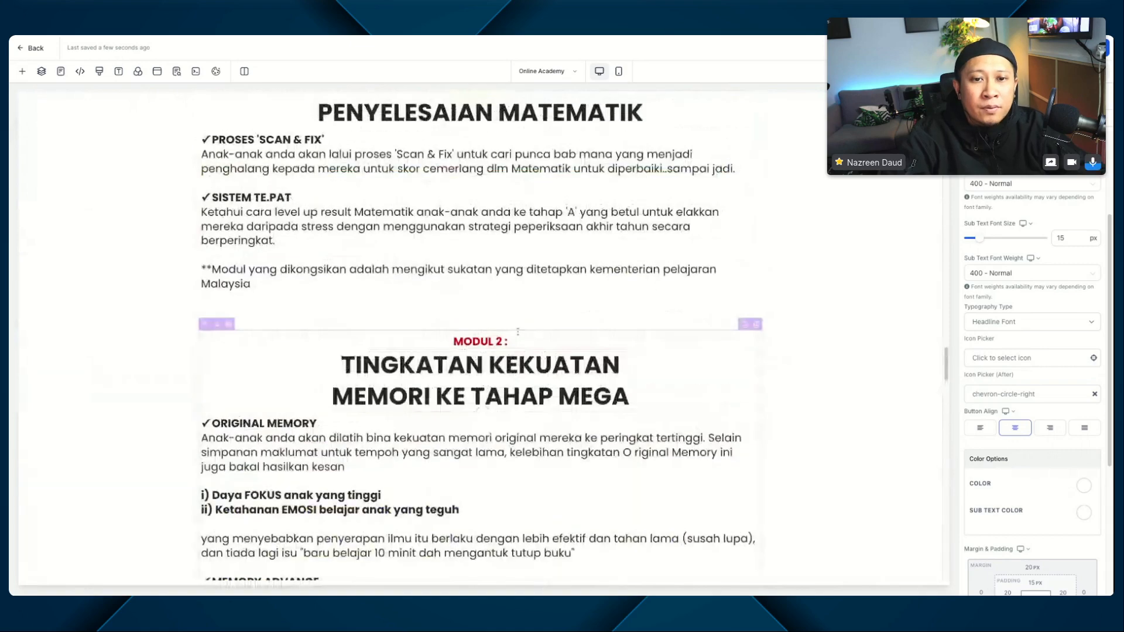
{"action": "scroll", "coordinate": [518, 332], "scroll_direction": "up", "scroll_amount": 15}
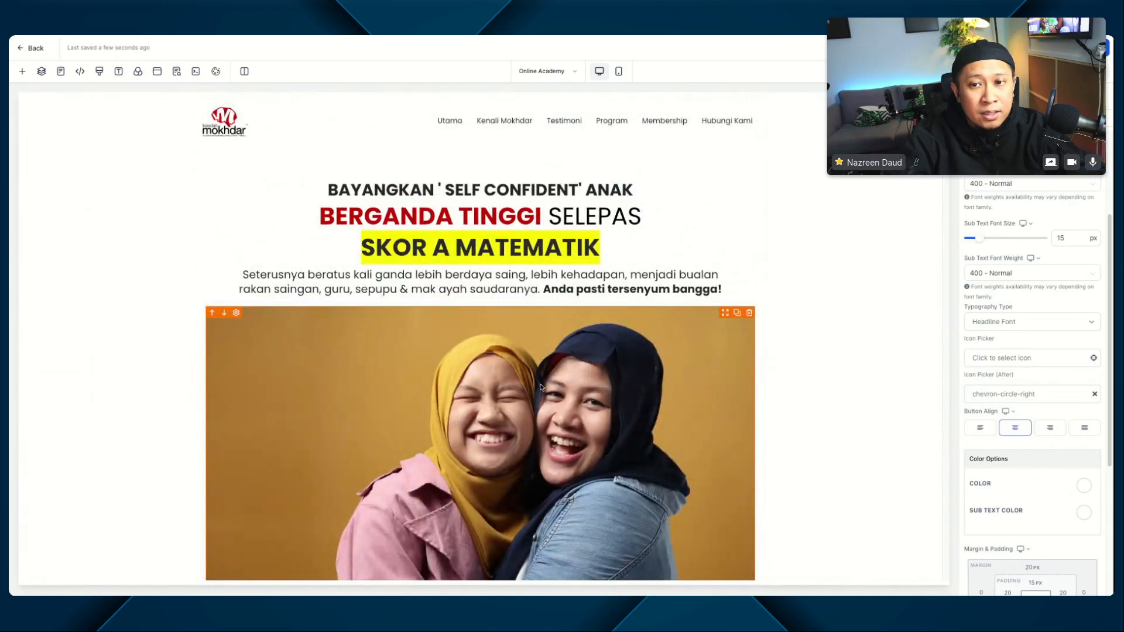
{"action": "scroll", "coordinate": [419, 249], "scroll_direction": "down", "scroll_amount": 4}
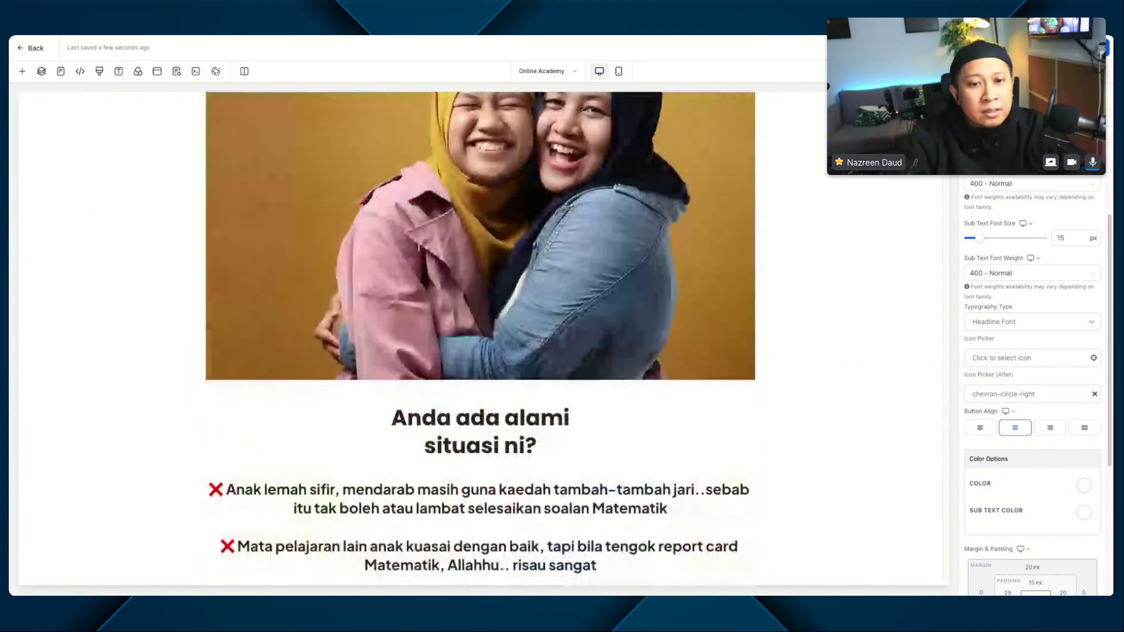
{"action": "scroll", "coordinate": [419, 249], "scroll_direction": "down", "scroll_amount": 15}
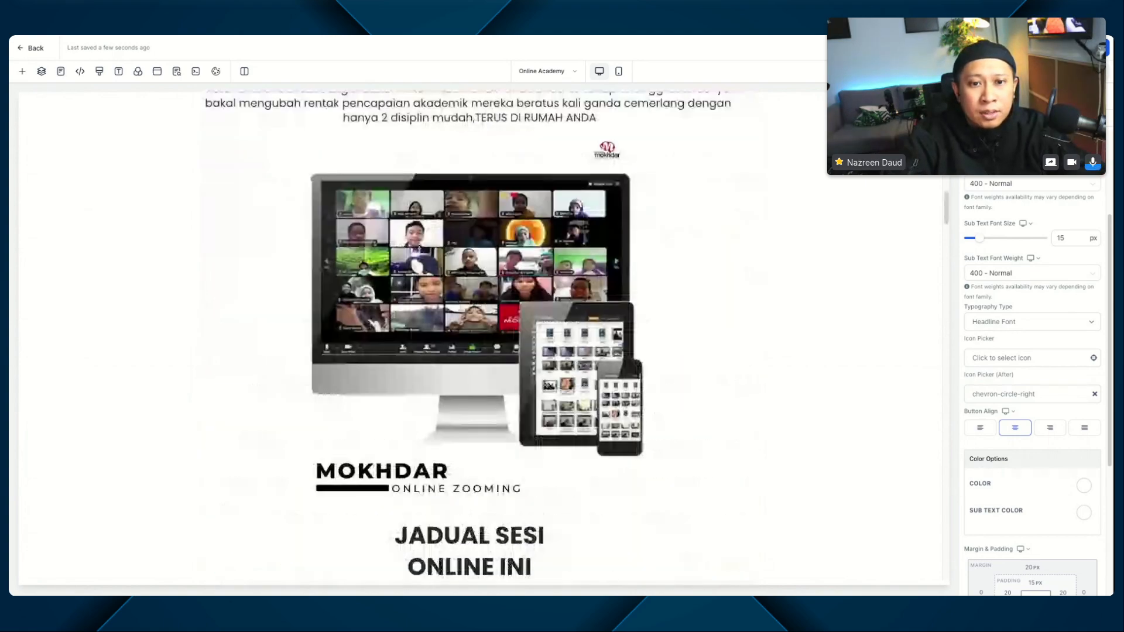
{"action": "scroll", "coordinate": [419, 248], "scroll_direction": "up", "scroll_amount": 18}
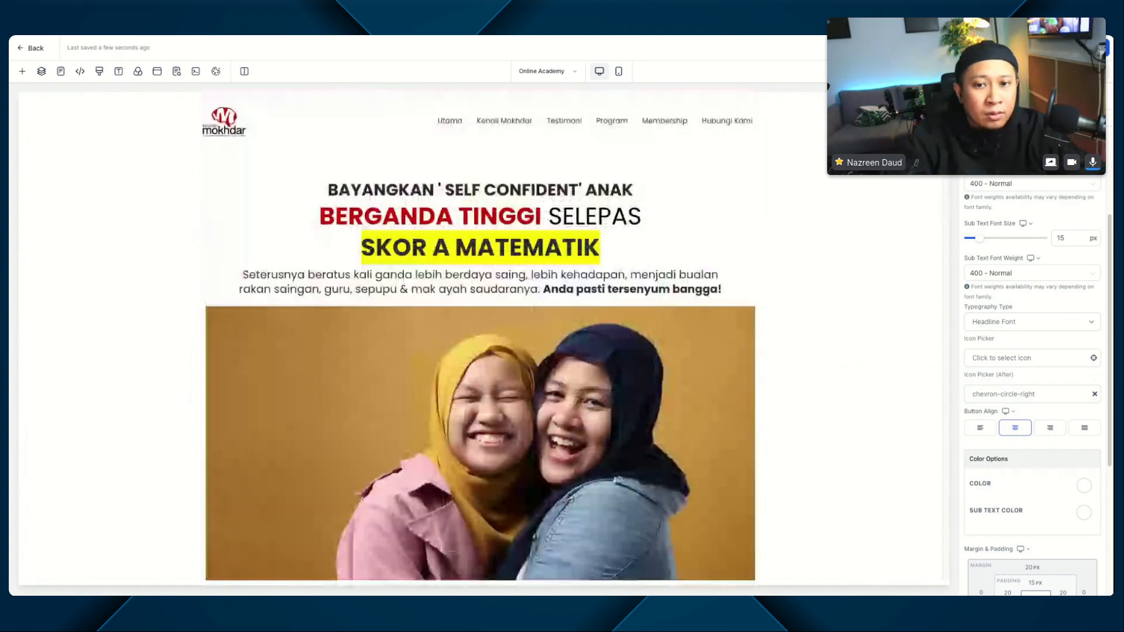
{"action": "scroll", "coordinate": [480, 334], "scroll_direction": "down", "scroll_amount": 20}
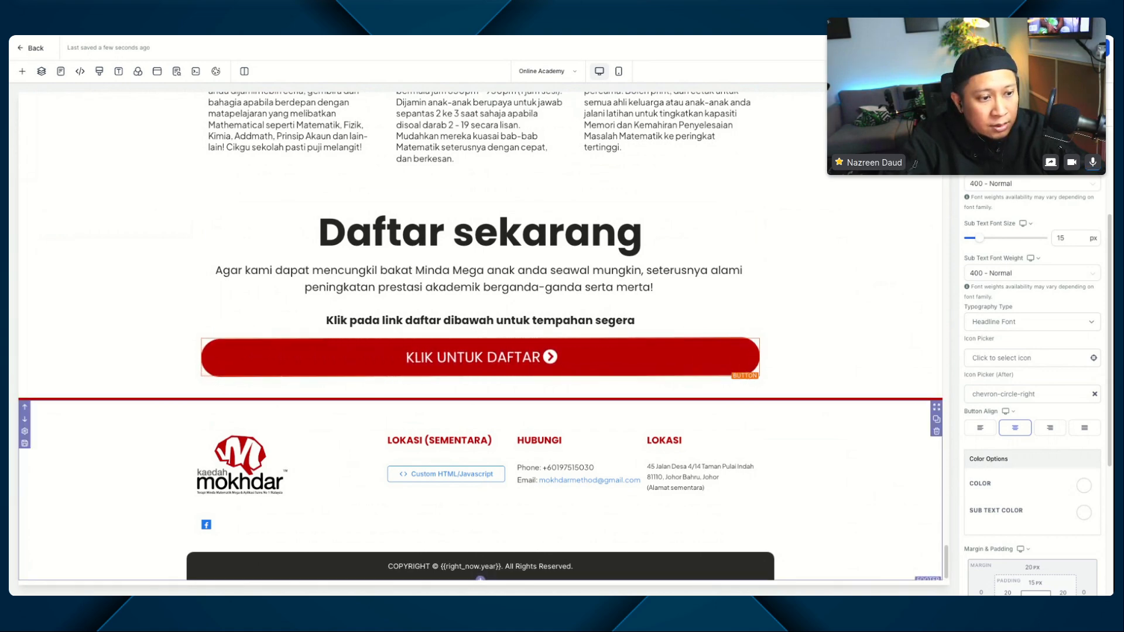
{"action": "scroll", "coordinate": [1031, 380], "scroll_direction": "down", "scroll_amount": 4}
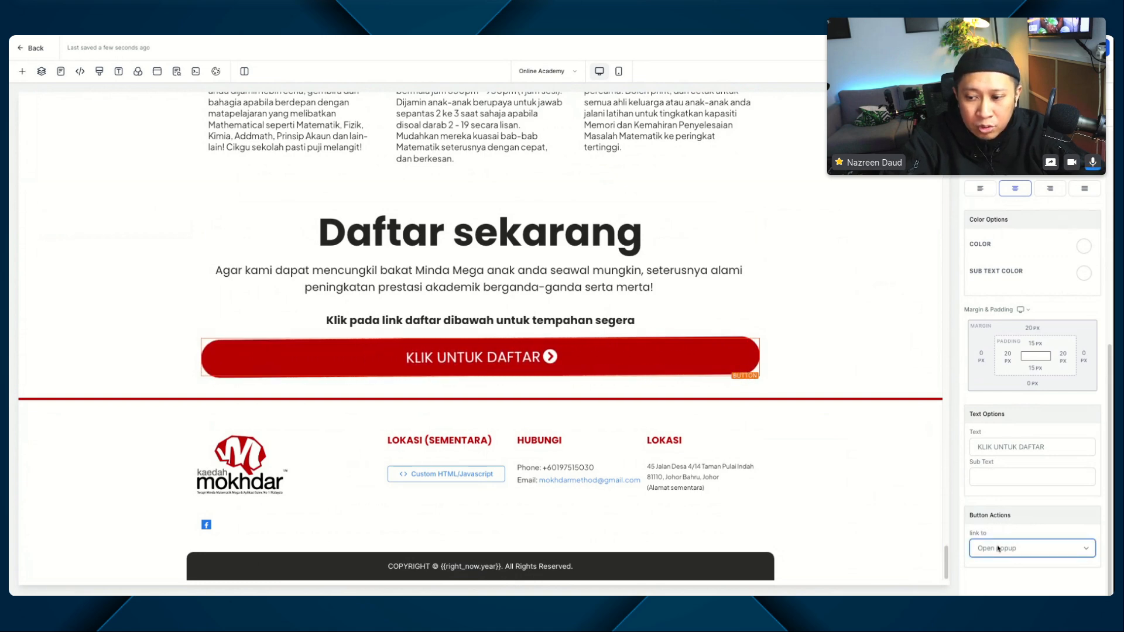
{"action": "left_click", "coordinate": [999, 548]}
{"action": "left_click", "coordinate": [1007, 576]}
{"action": "left_click", "coordinate": [1011, 522]}
{"action": "type", "text": "https://bit.ly/jadualdancaradaftar"}
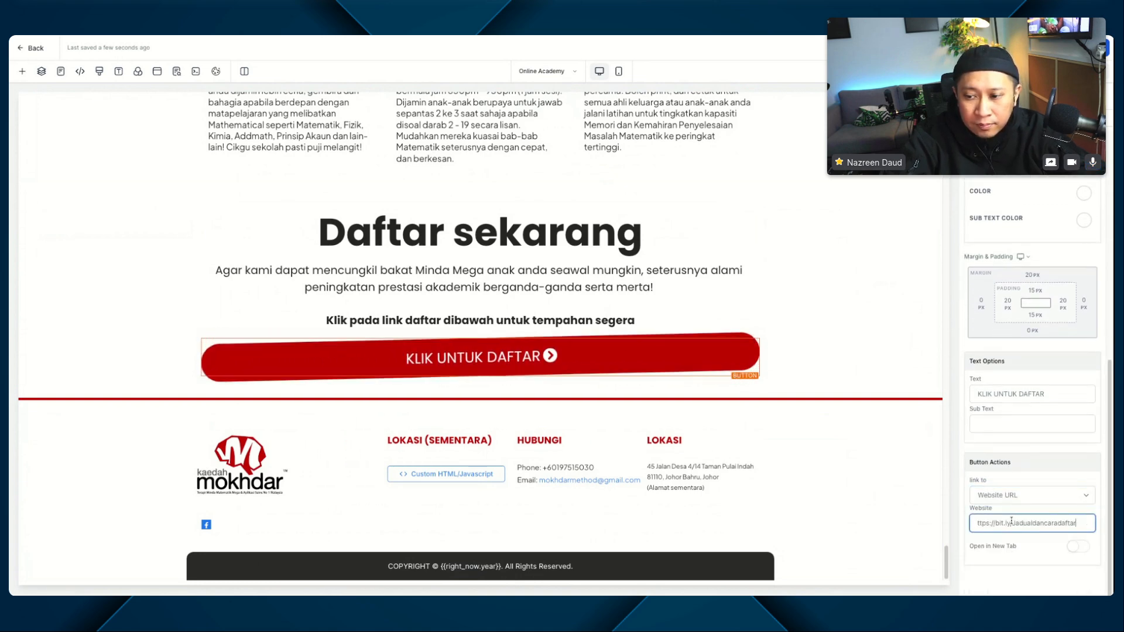
{"action": "left_click", "coordinate": [1071, 547]}
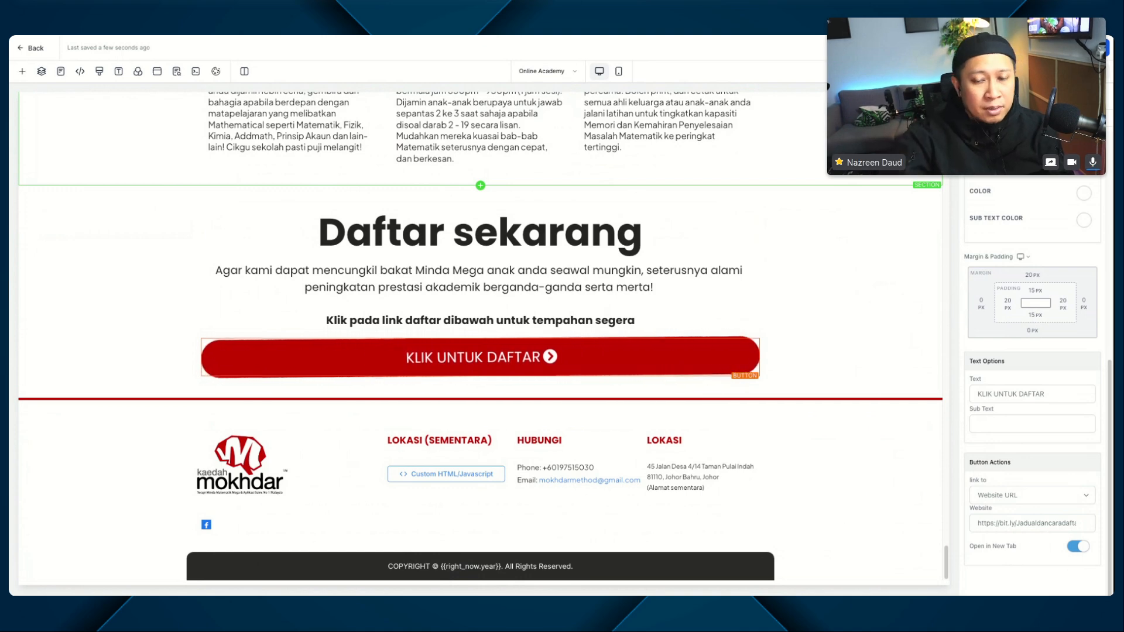
Step: Leave the Online Academy page editor and return to the Kaedah Mokhtar website's page list
{"action": "scroll", "coordinate": [732, 291], "scroll_direction": "up", "scroll_amount": 15}
{"action": "scroll", "coordinate": [732, 291], "scroll_direction": "up", "scroll_amount": 10}
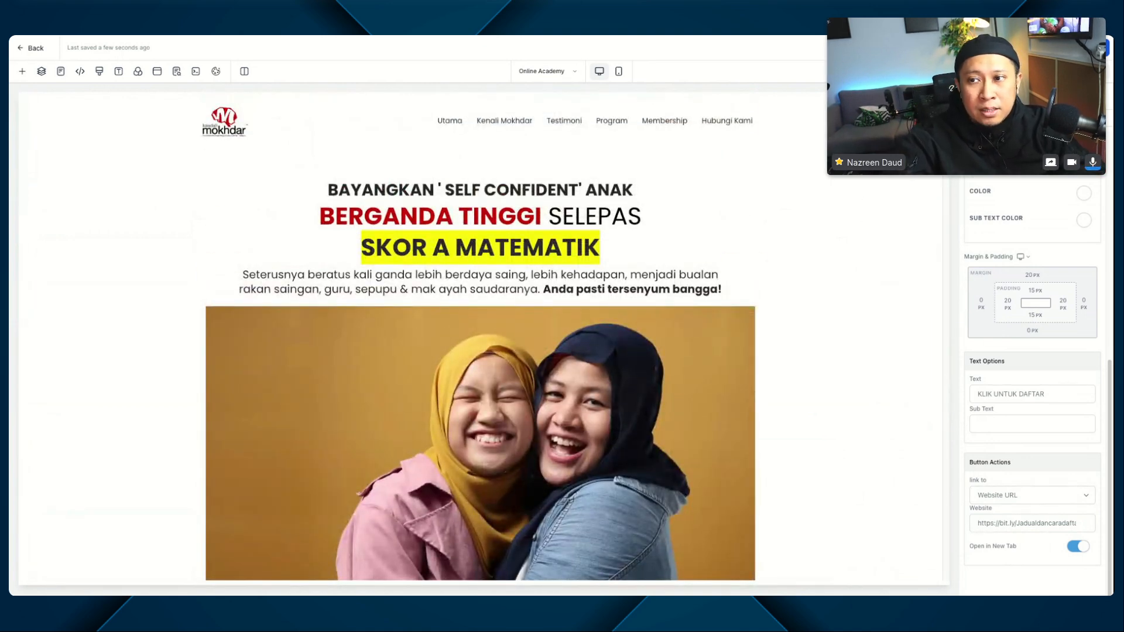
{"action": "scroll", "coordinate": [599, 244], "scroll_direction": "down", "scroll_amount": 10}
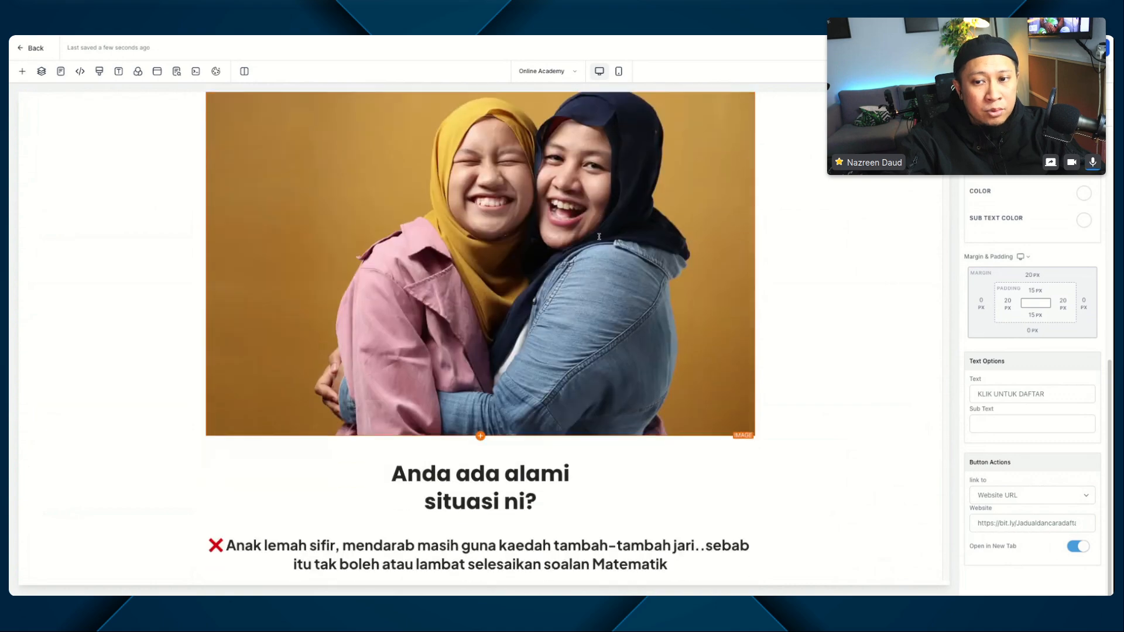
{"action": "scroll", "coordinate": [599, 243], "scroll_direction": "up", "scroll_amount": 7}
{"action": "scroll", "coordinate": [598, 244], "scroll_direction": "up", "scroll_amount": 3}
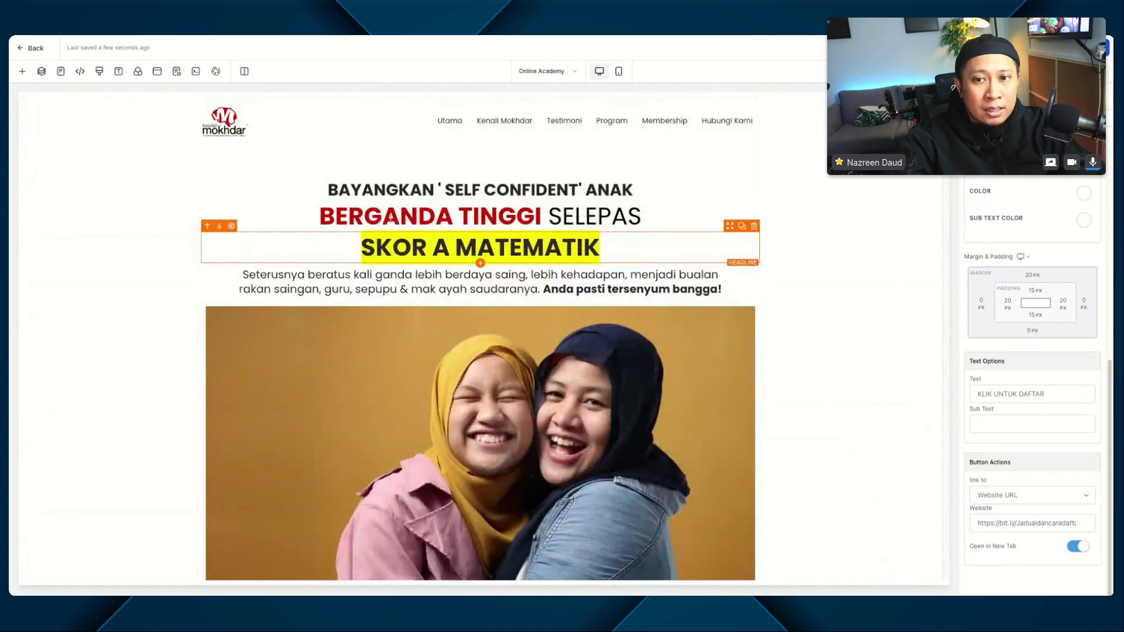
{"action": "left_click", "coordinate": [37, 50]}
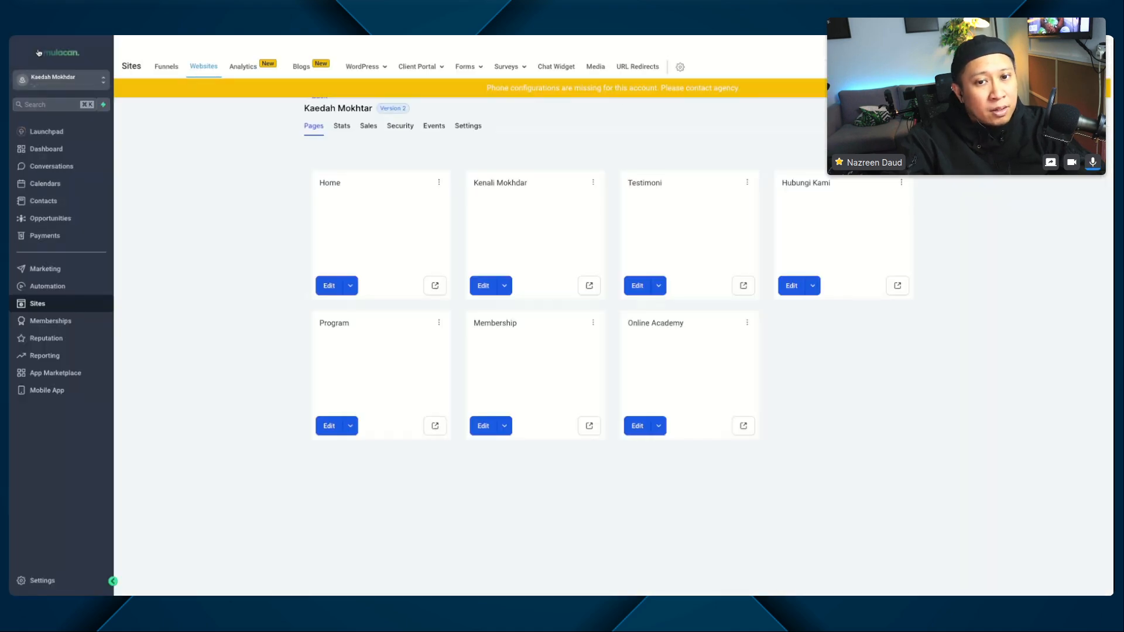